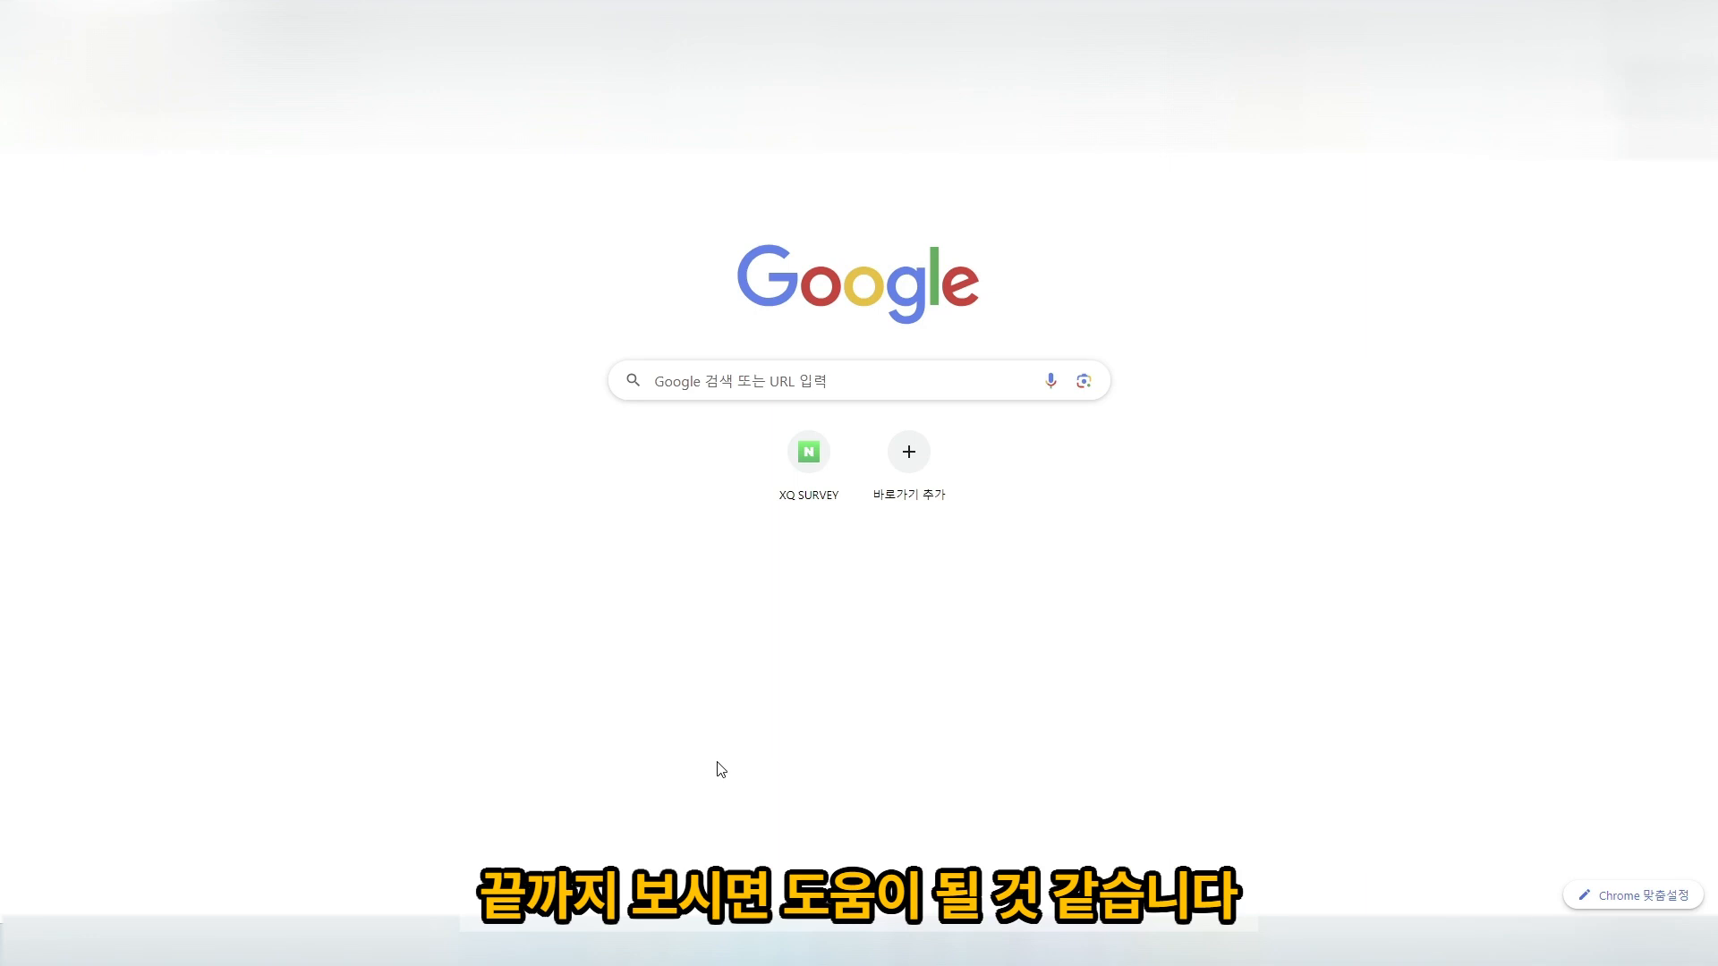
# Search Google for floorplanner and open the official Floorplanner website from the results.
pyautogui.click(743, 380)
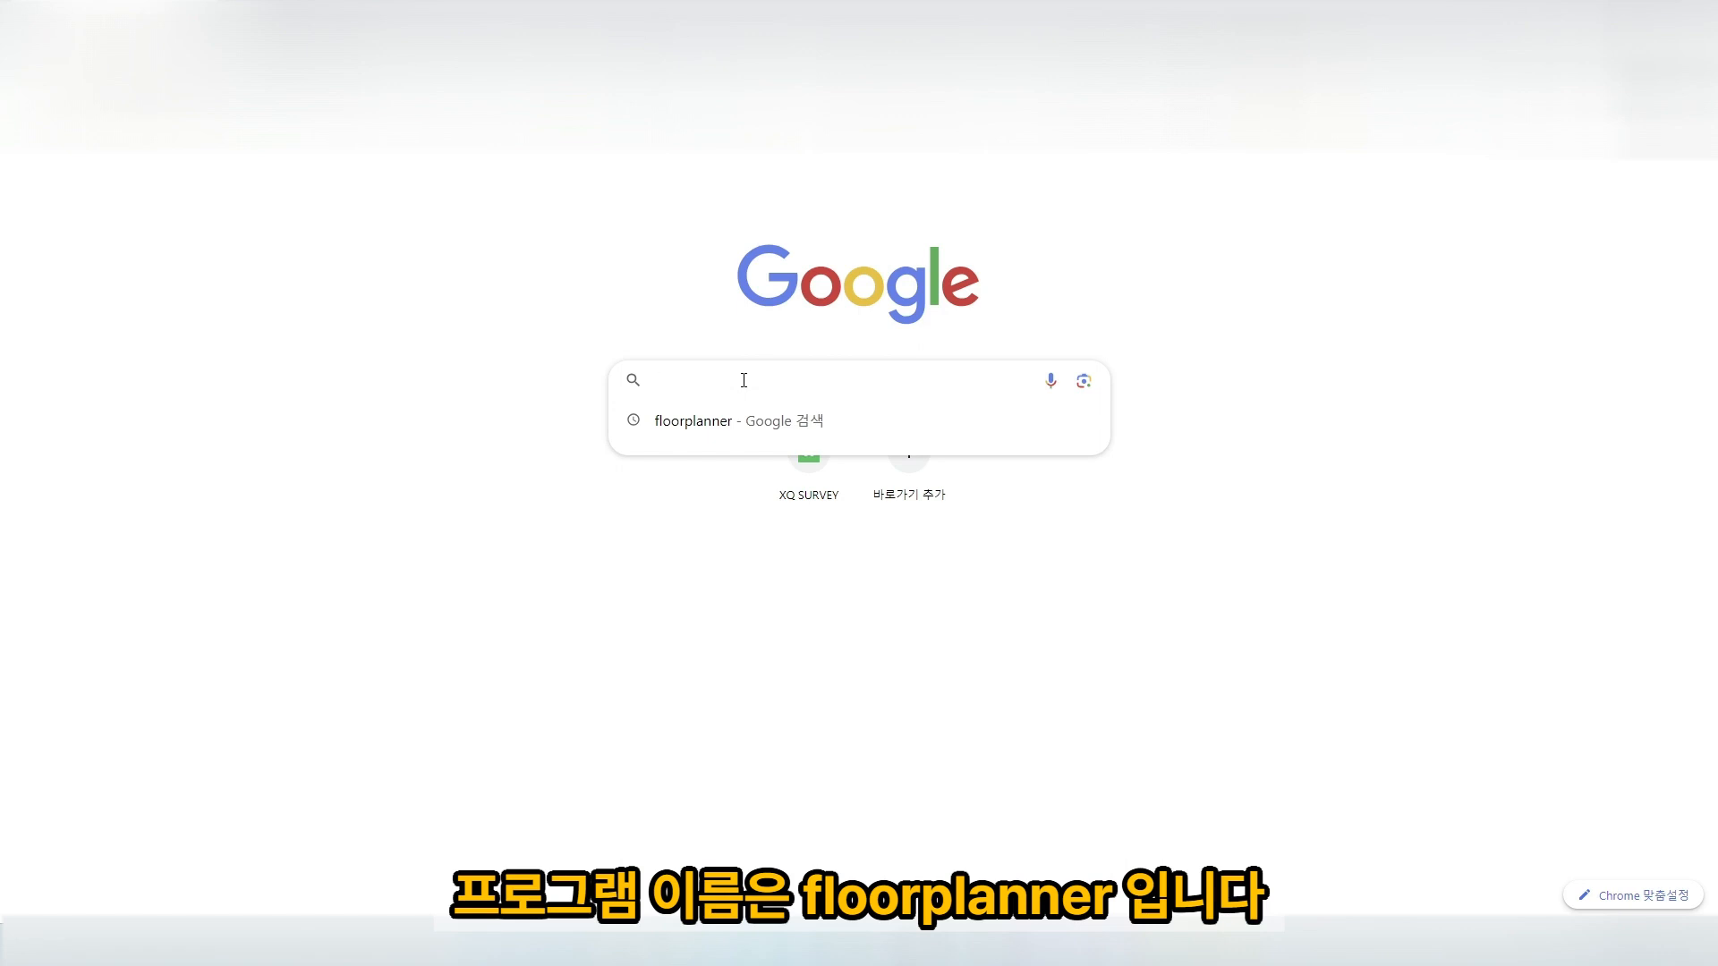
pyautogui.write('floorp')
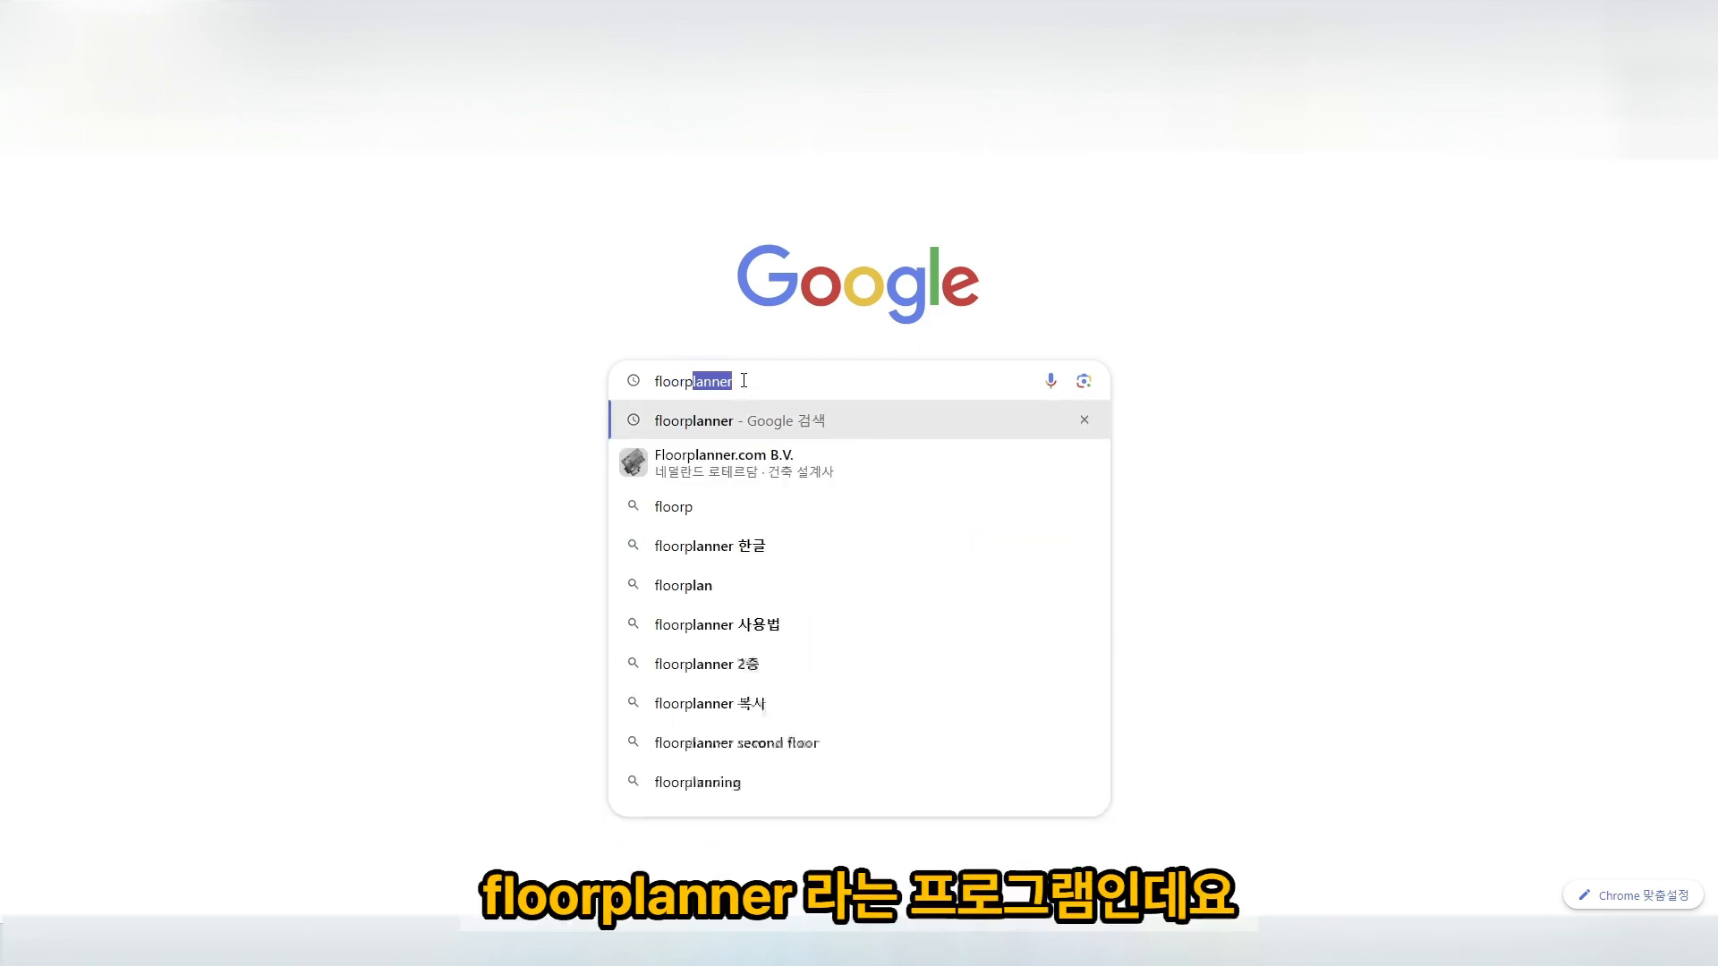
pyautogui.write('lanner')
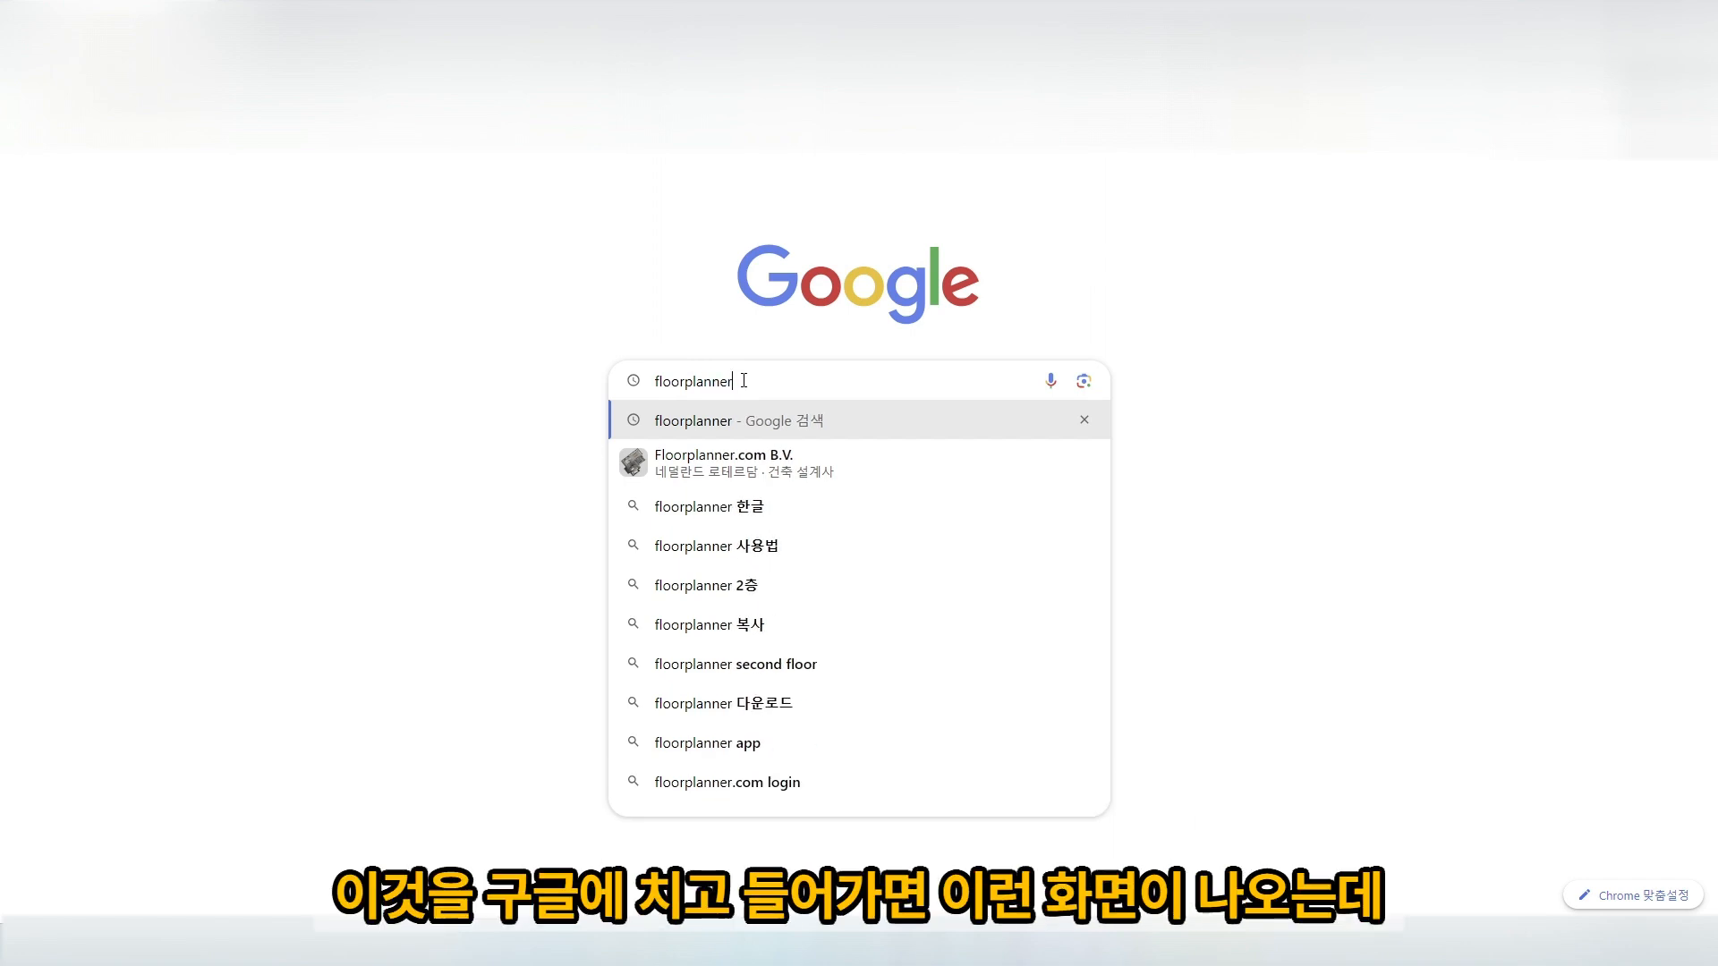
pyautogui.press('Return')
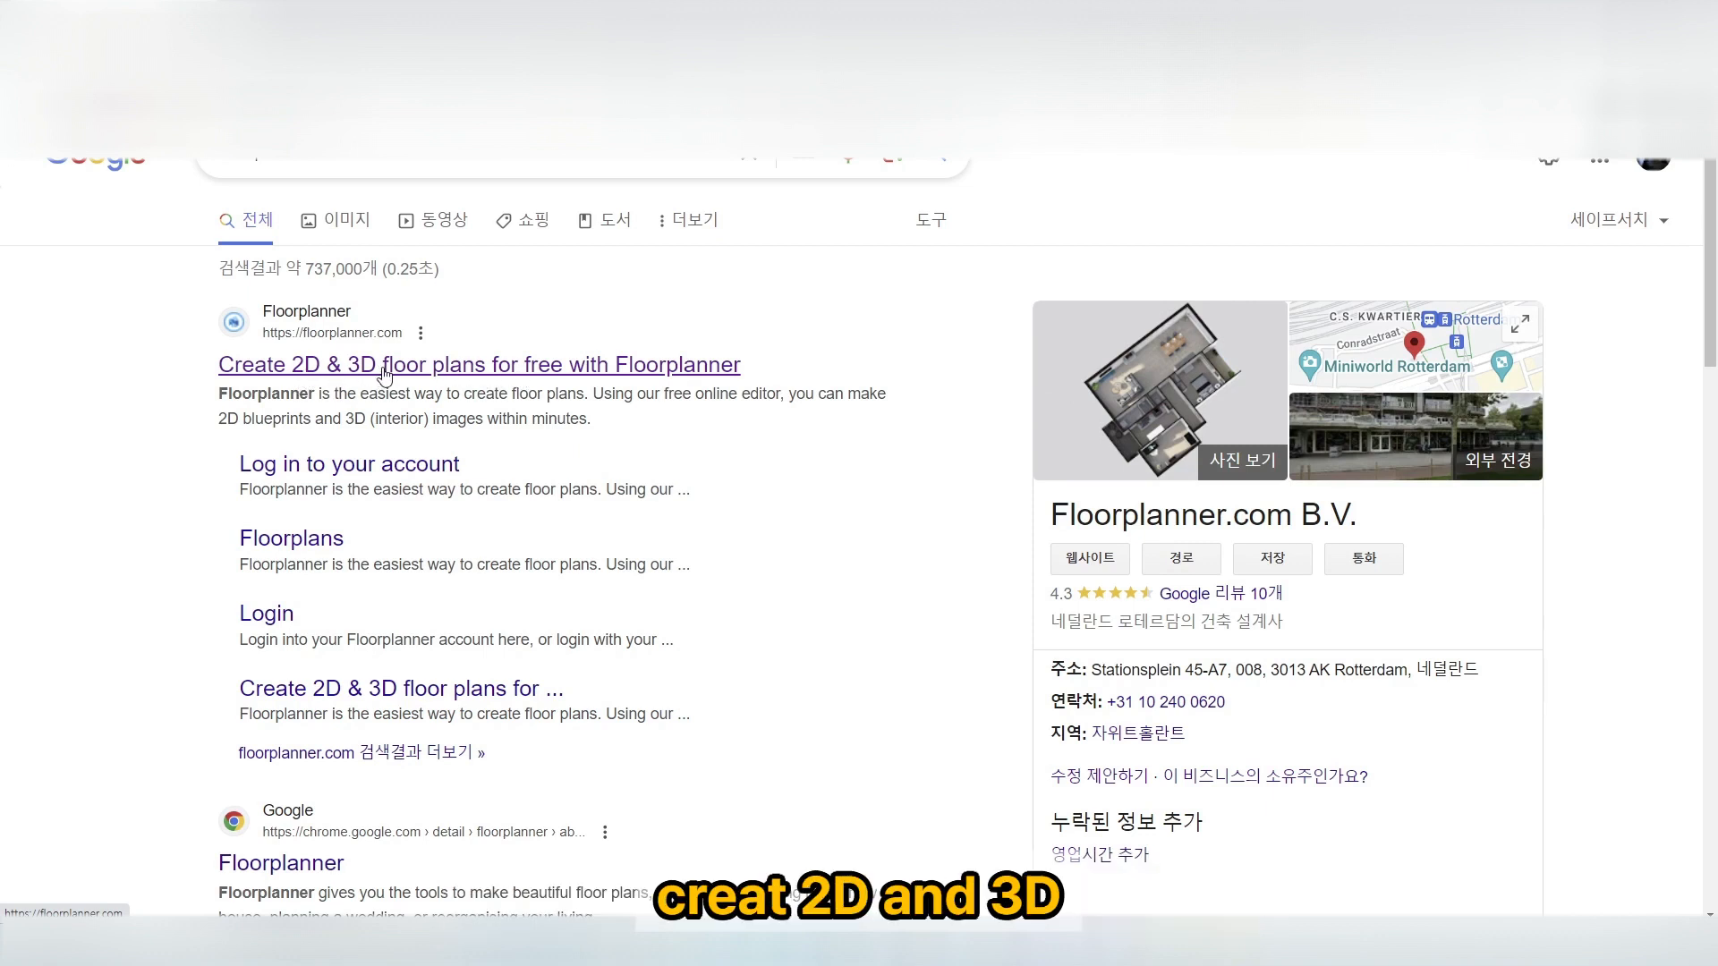
pyautogui.click(471, 377)
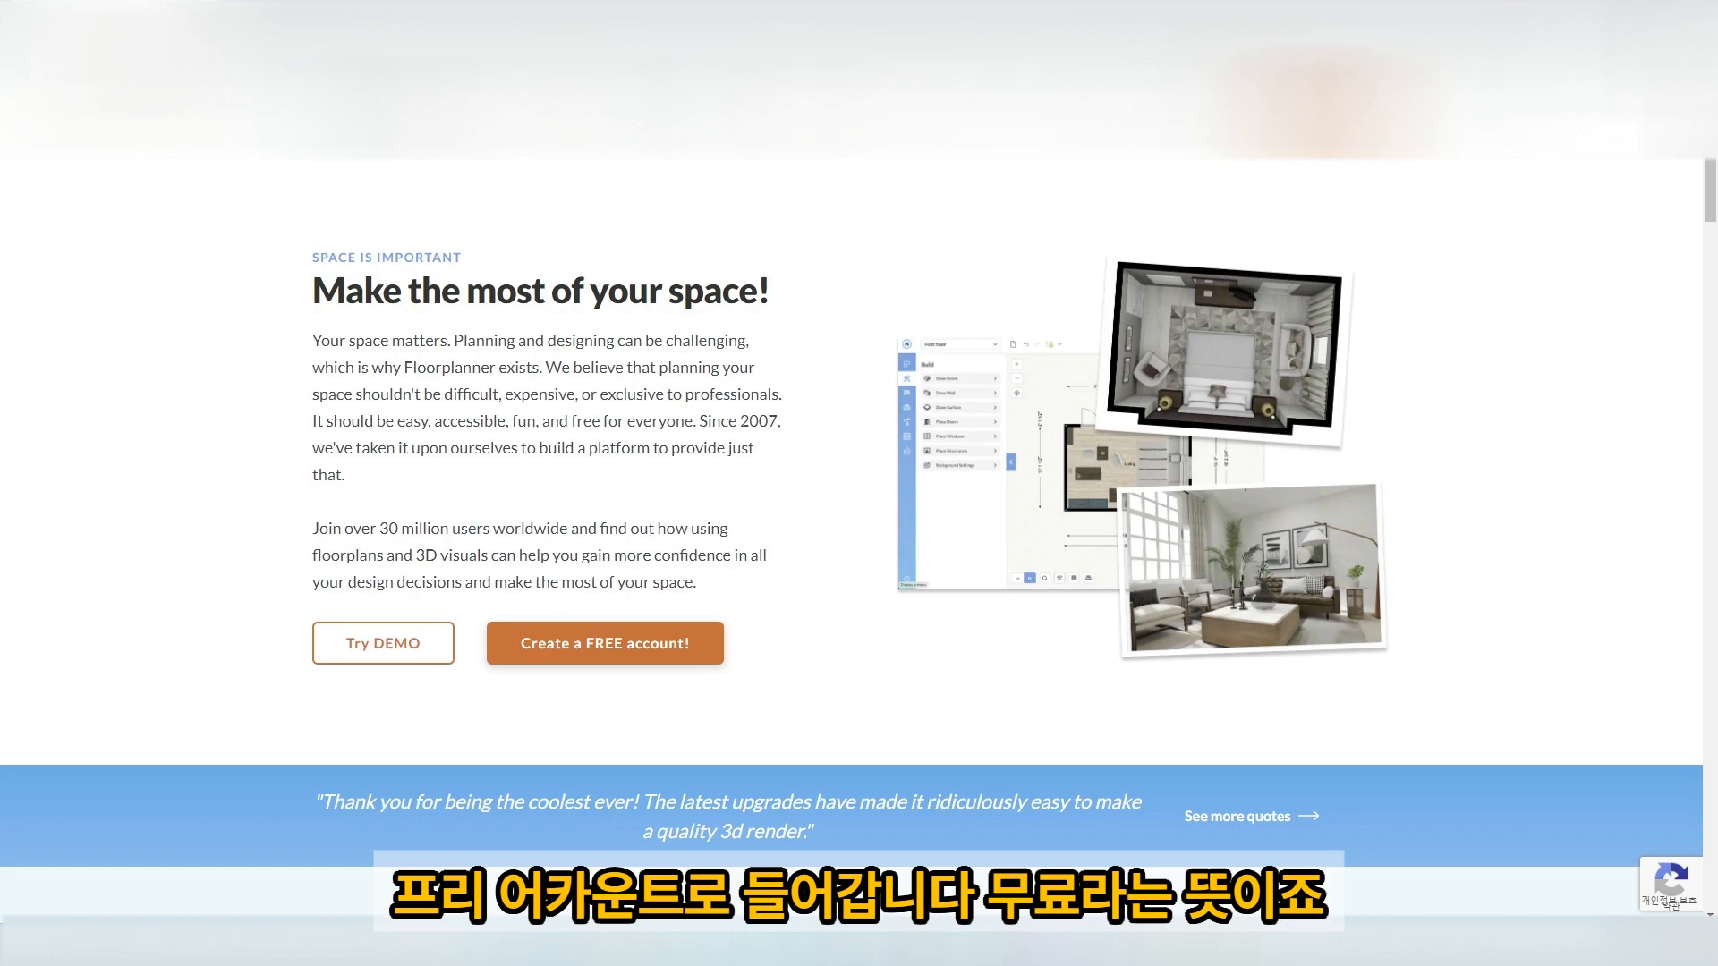
# View the sign-up form for a free Floorplanner account and close it.
pyautogui.click(1333, 126)
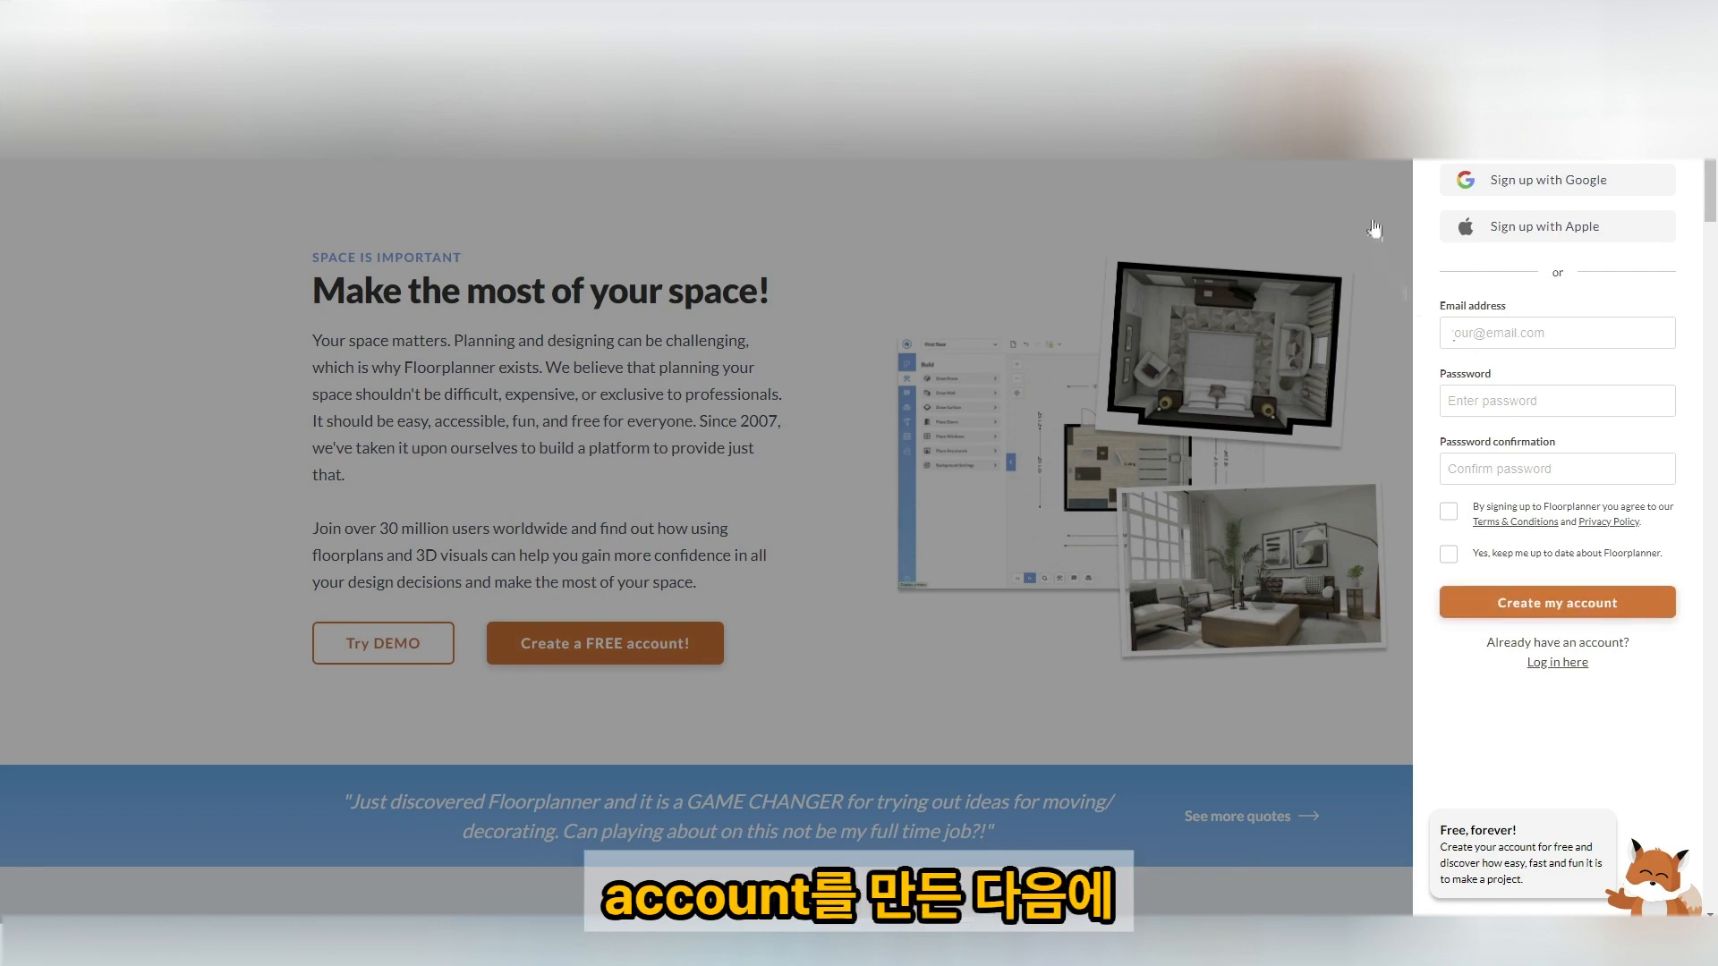
pyautogui.click(1269, 161)
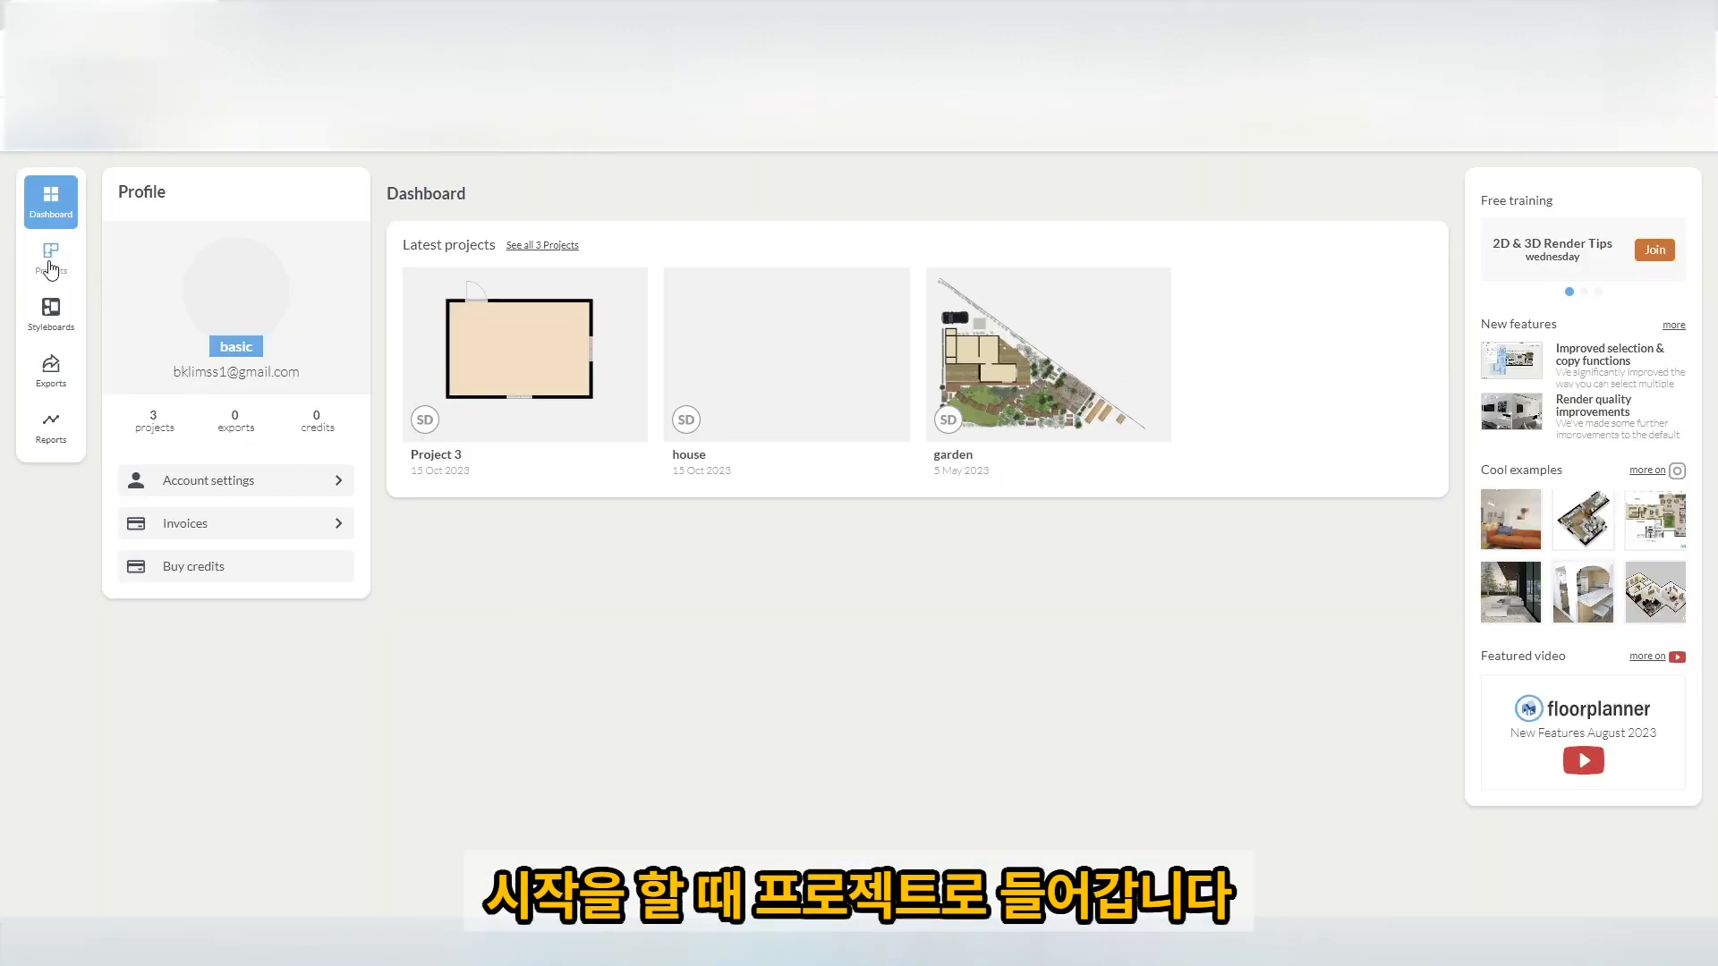
# Go to the projects overview and begin creating a new project.
pyautogui.click(51, 267)
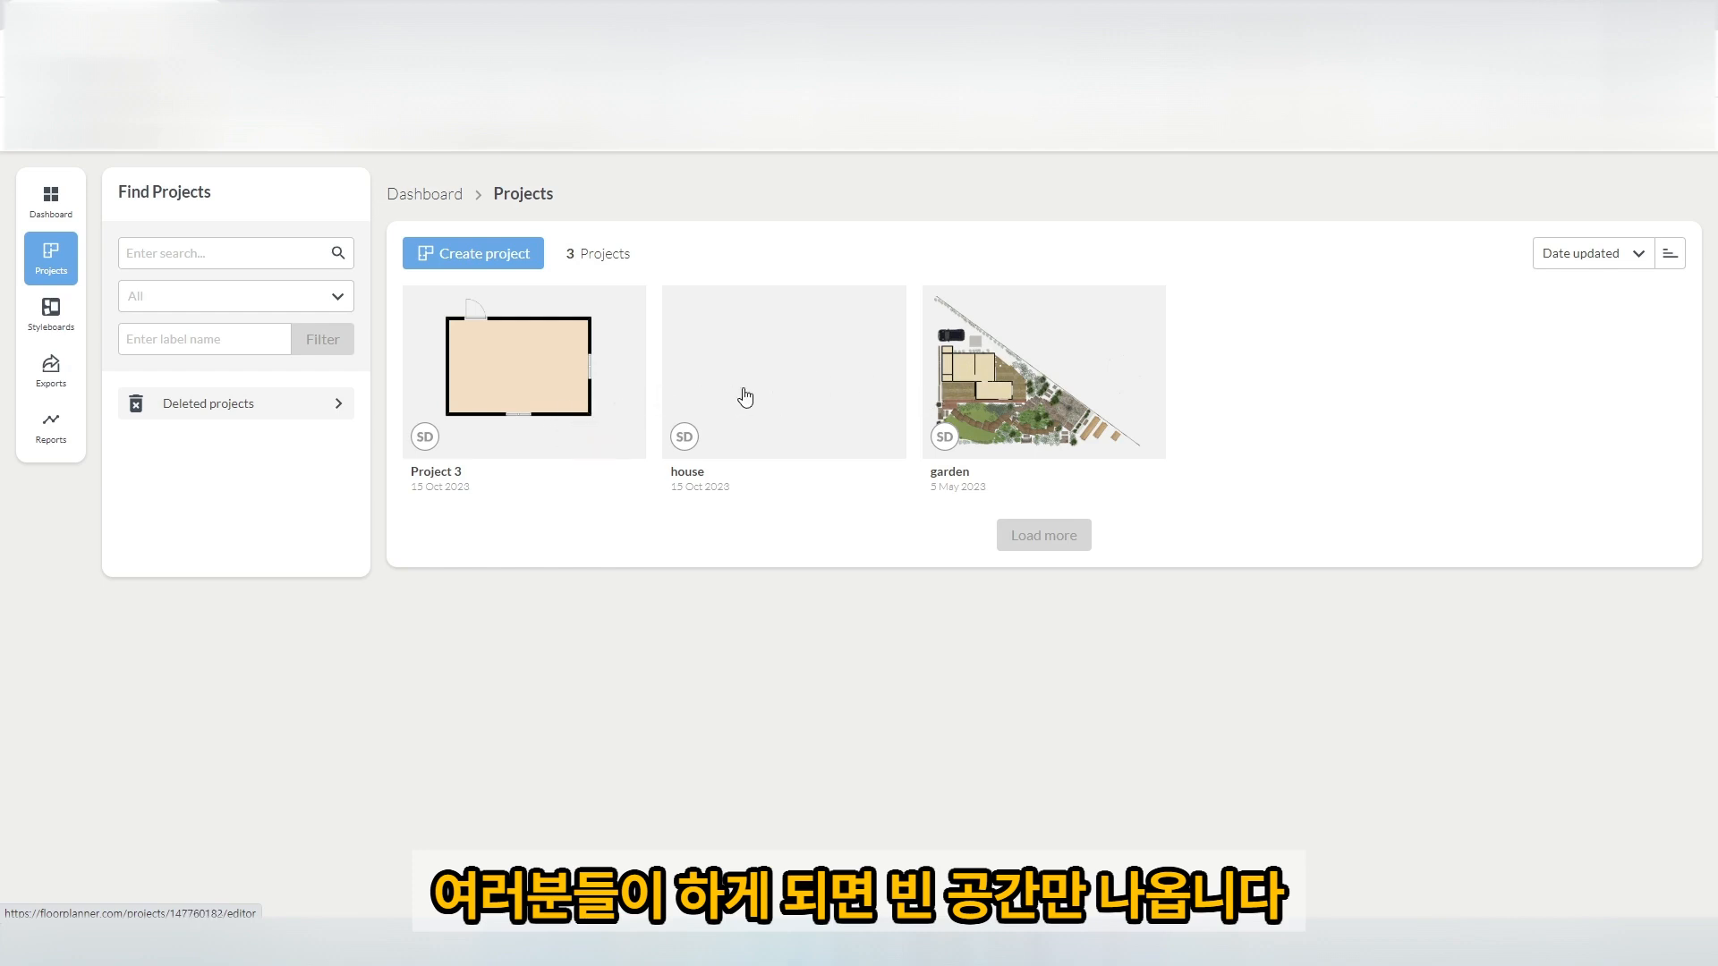
pyautogui.click(489, 254)
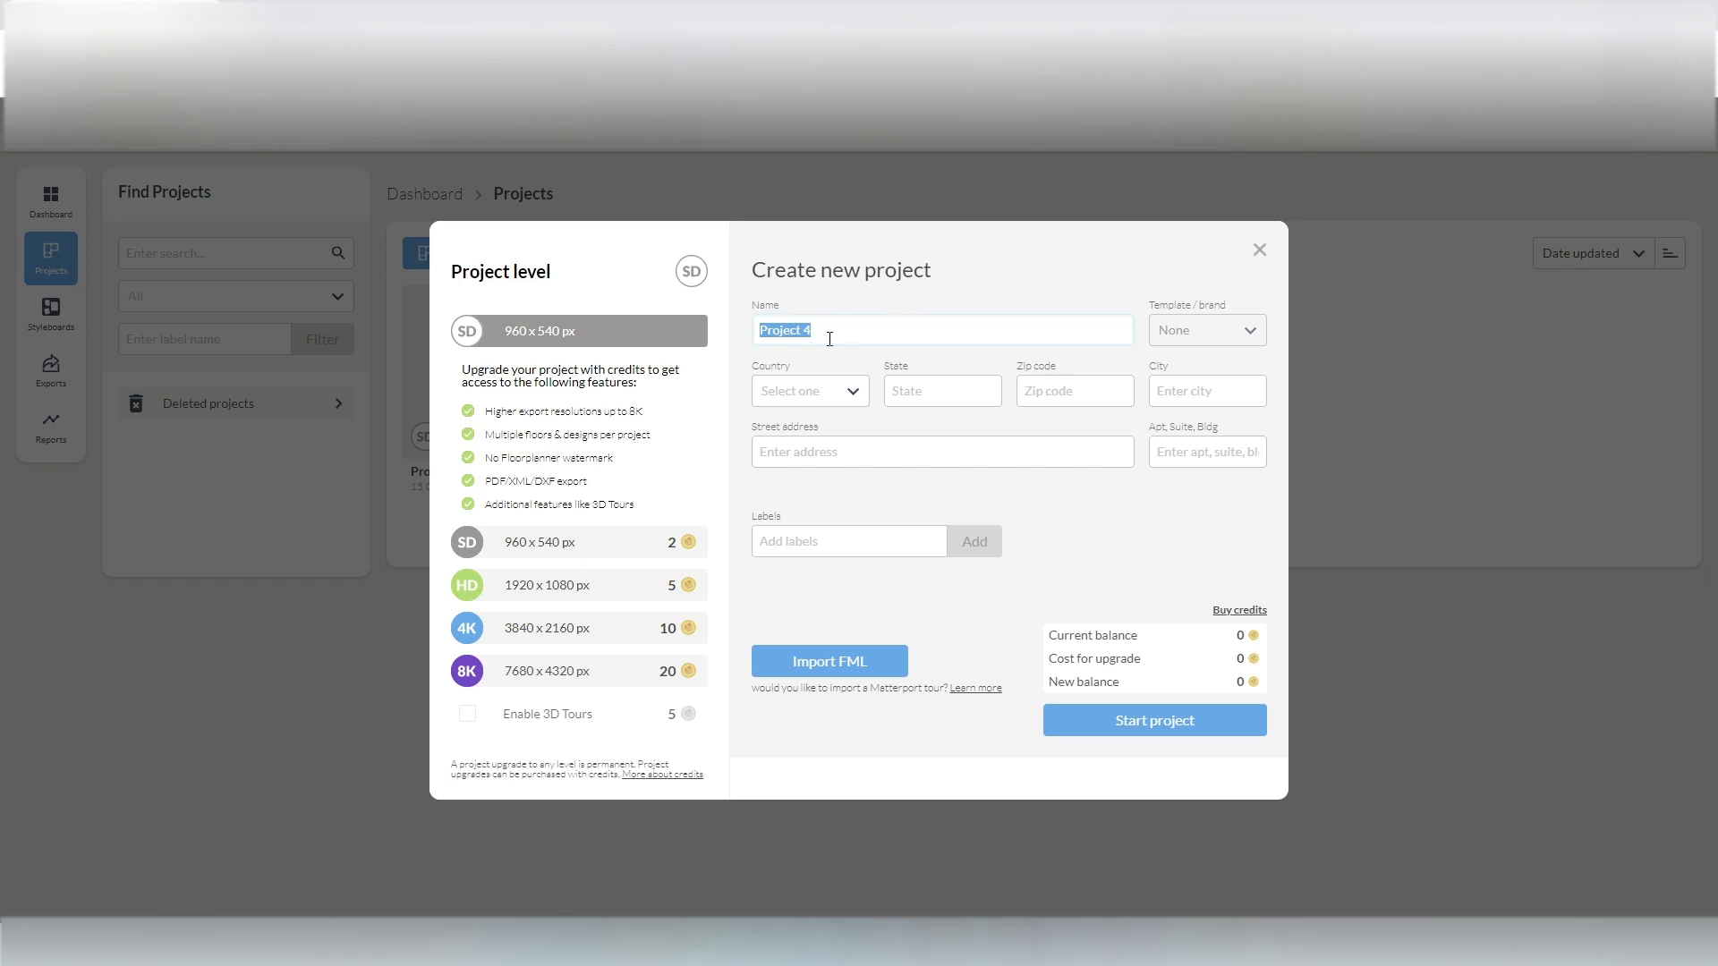
pyautogui.write('house')
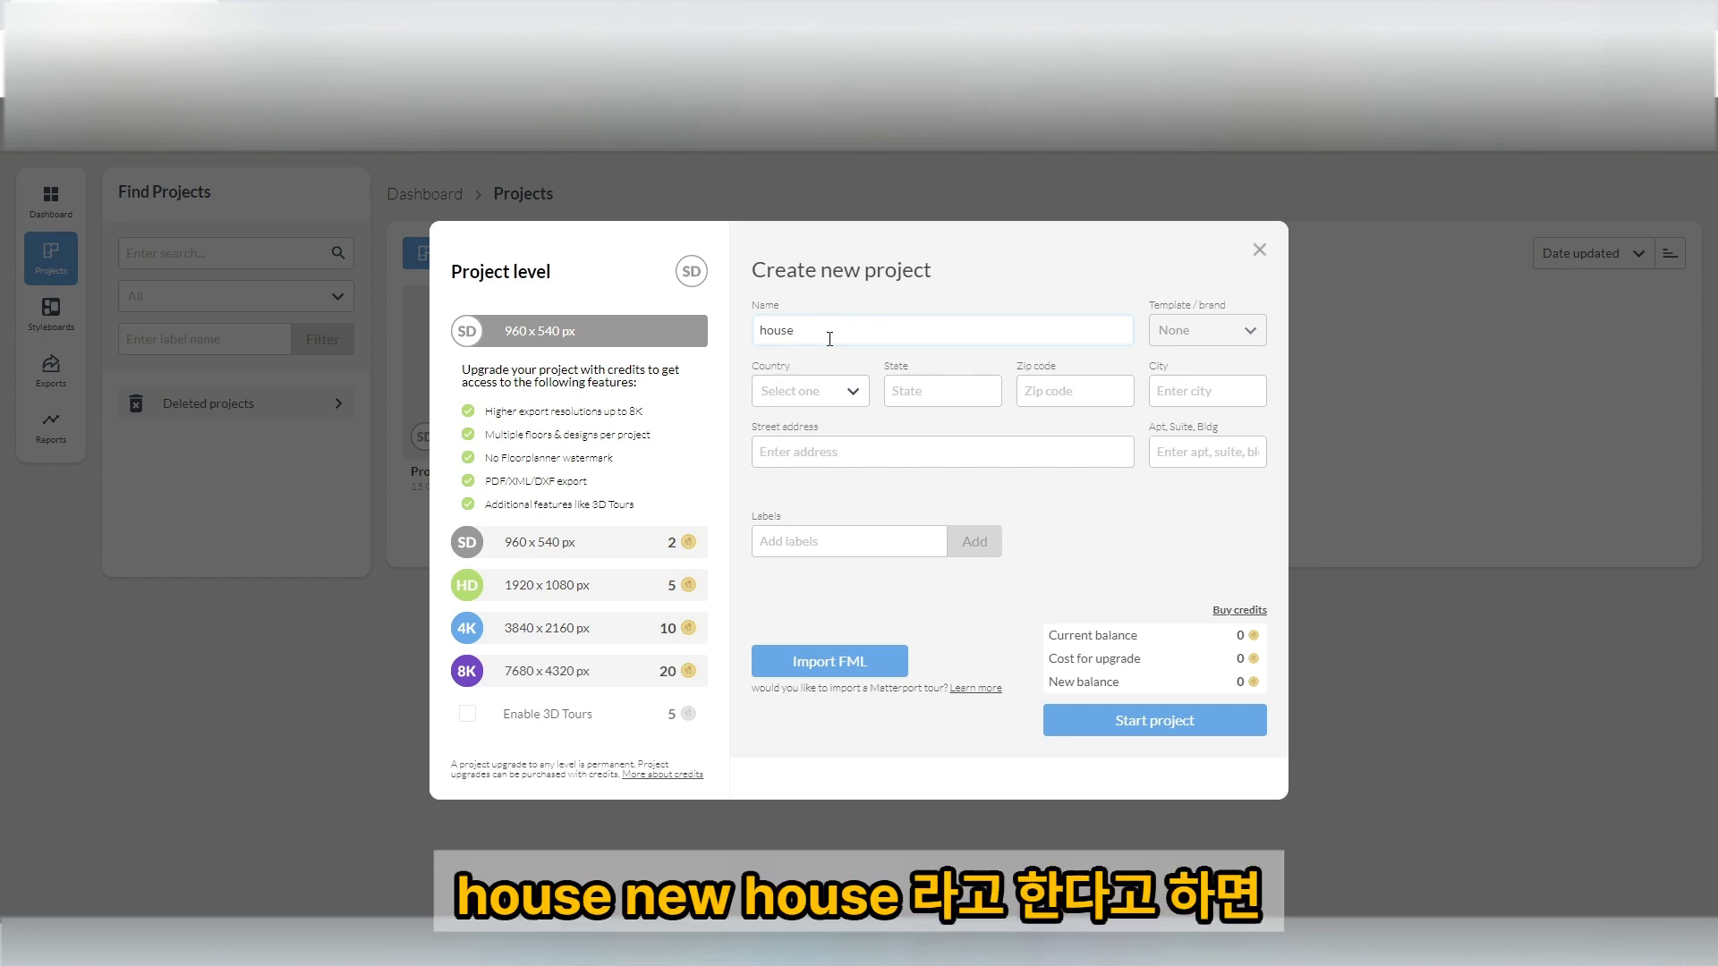
pyautogui.press('BackSpace')
pyautogui.press('BackSpace')
pyautogui.press('BackSpace')
pyautogui.press('BackSpace')
pyautogui.press('BackSpace')
pyautogui.write('new house')
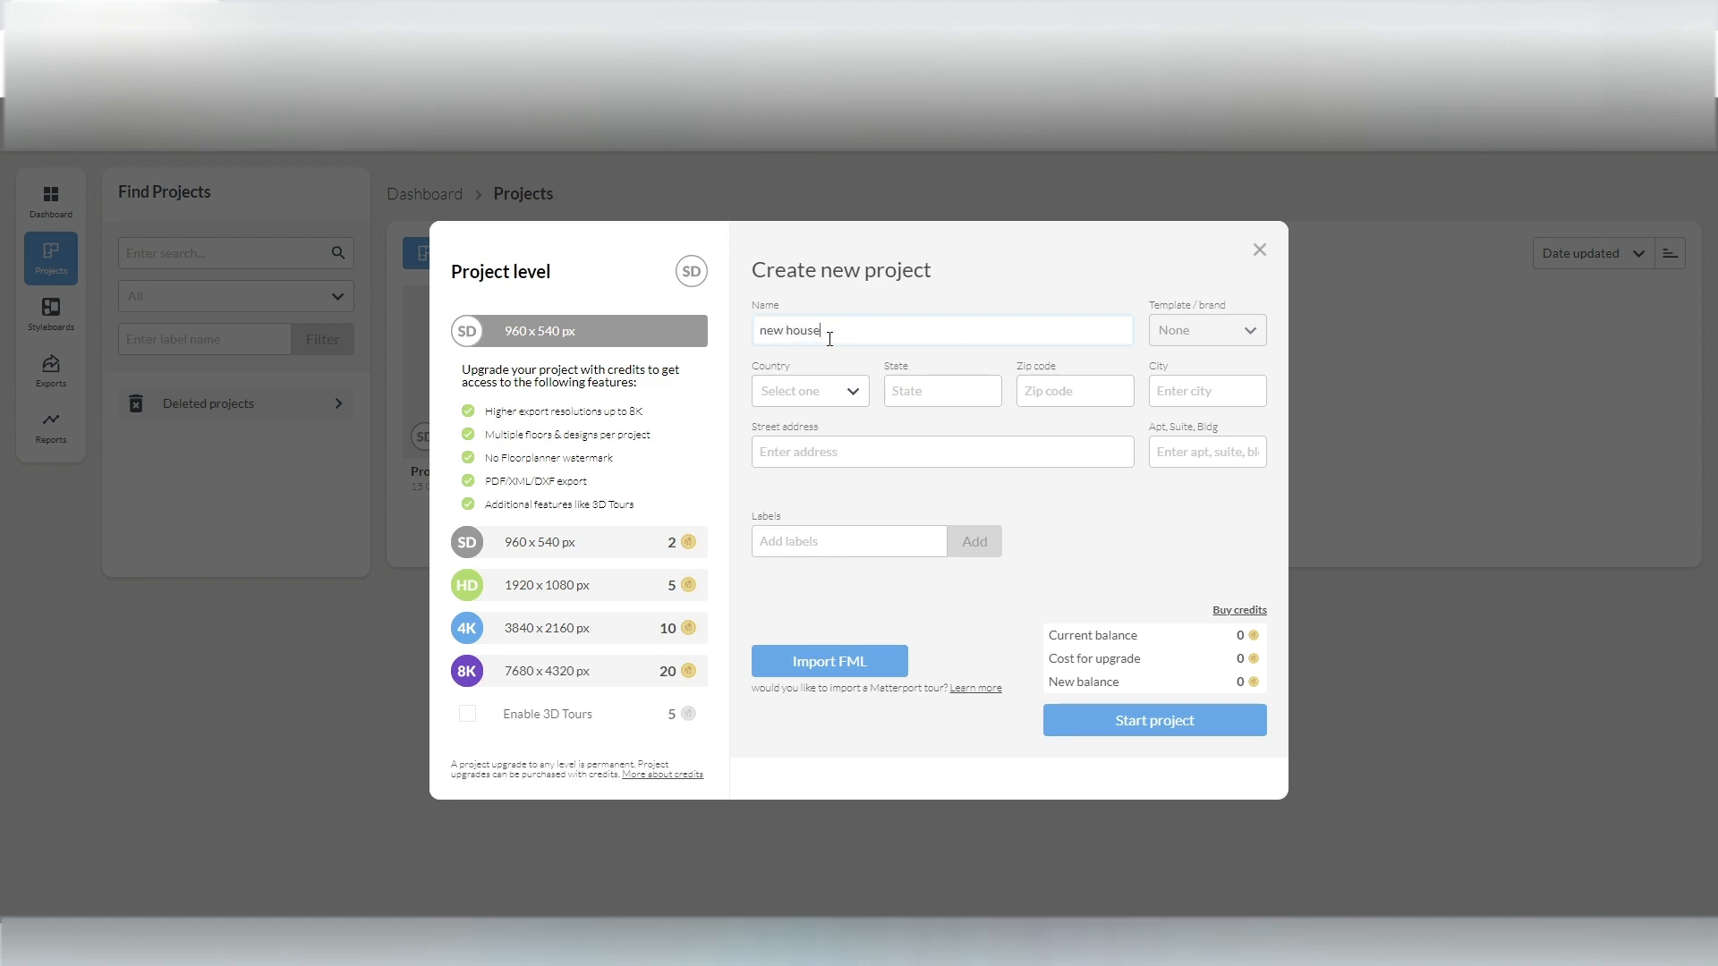
pyautogui.press('BackSpace')
pyautogui.press('BackSpace')
pyautogui.press('BackSpace')
pyautogui.press('BackSpace')
pyautogui.press('BackSpace')
pyautogui.press('BackSpace')
pyautogui.press('BackSpace')
pyautogui.press('BackSpace')
pyautogui.press('BackSpace')
# Name the project "새 집 짓기" and start it with an empty plan.
pyautogui.write('새 집 짓기')
pyautogui.click(1155, 730)
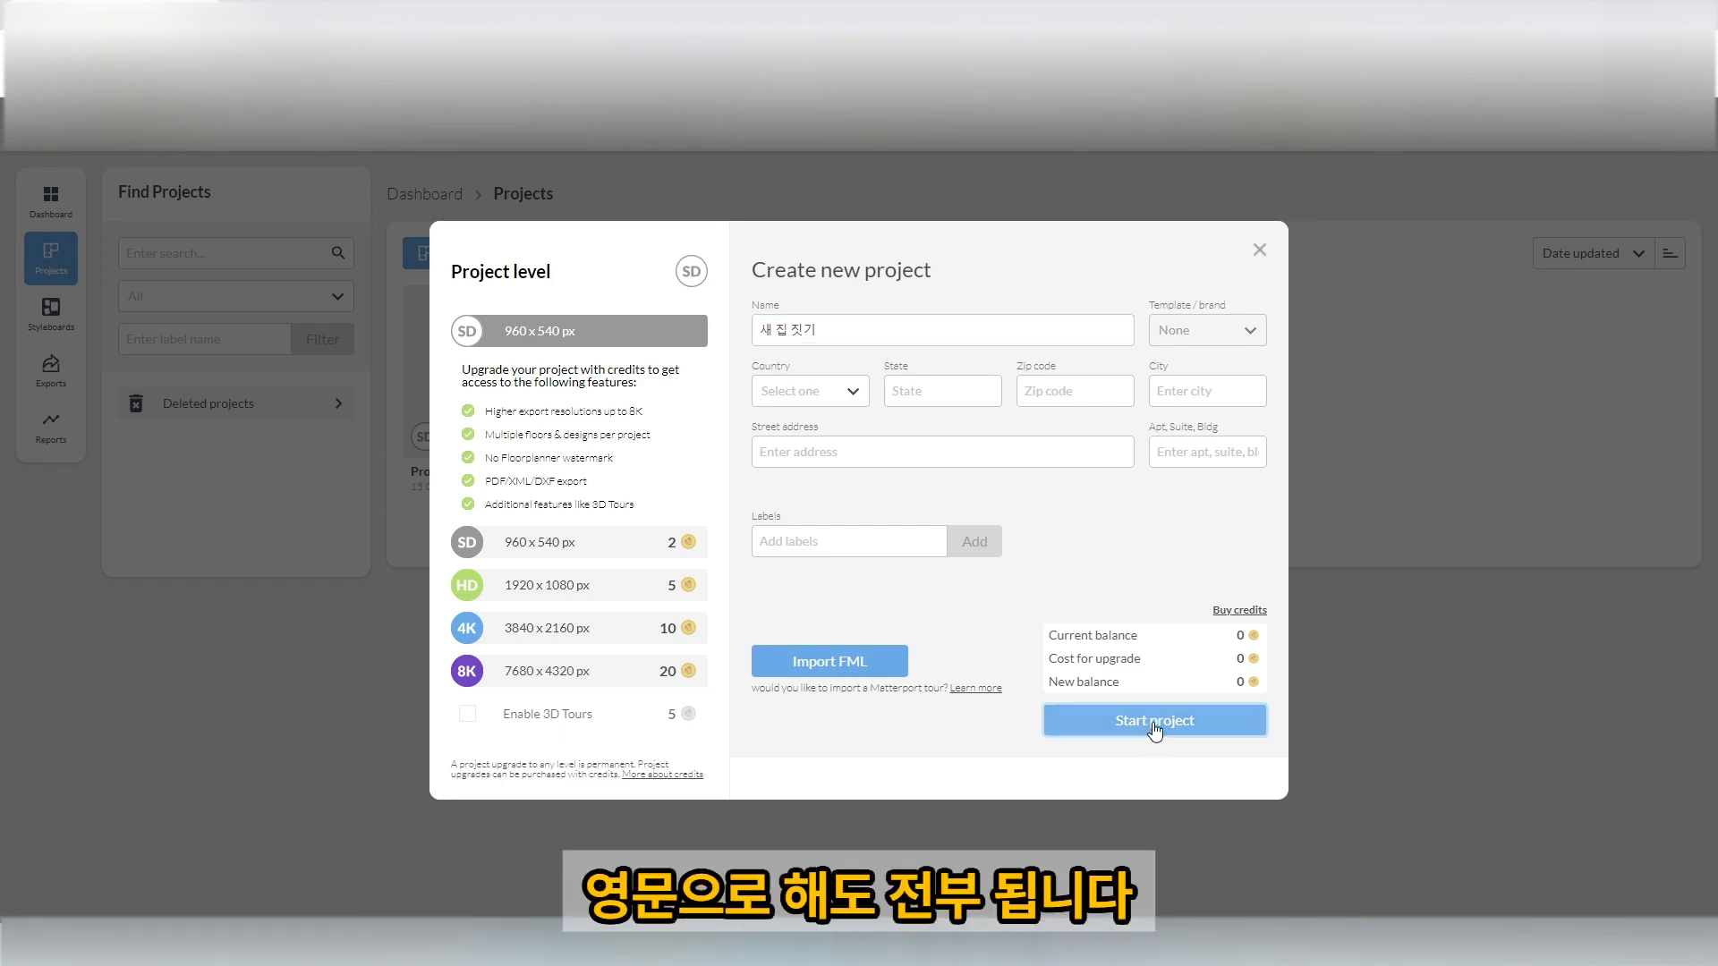
pyautogui.click(1154, 725)
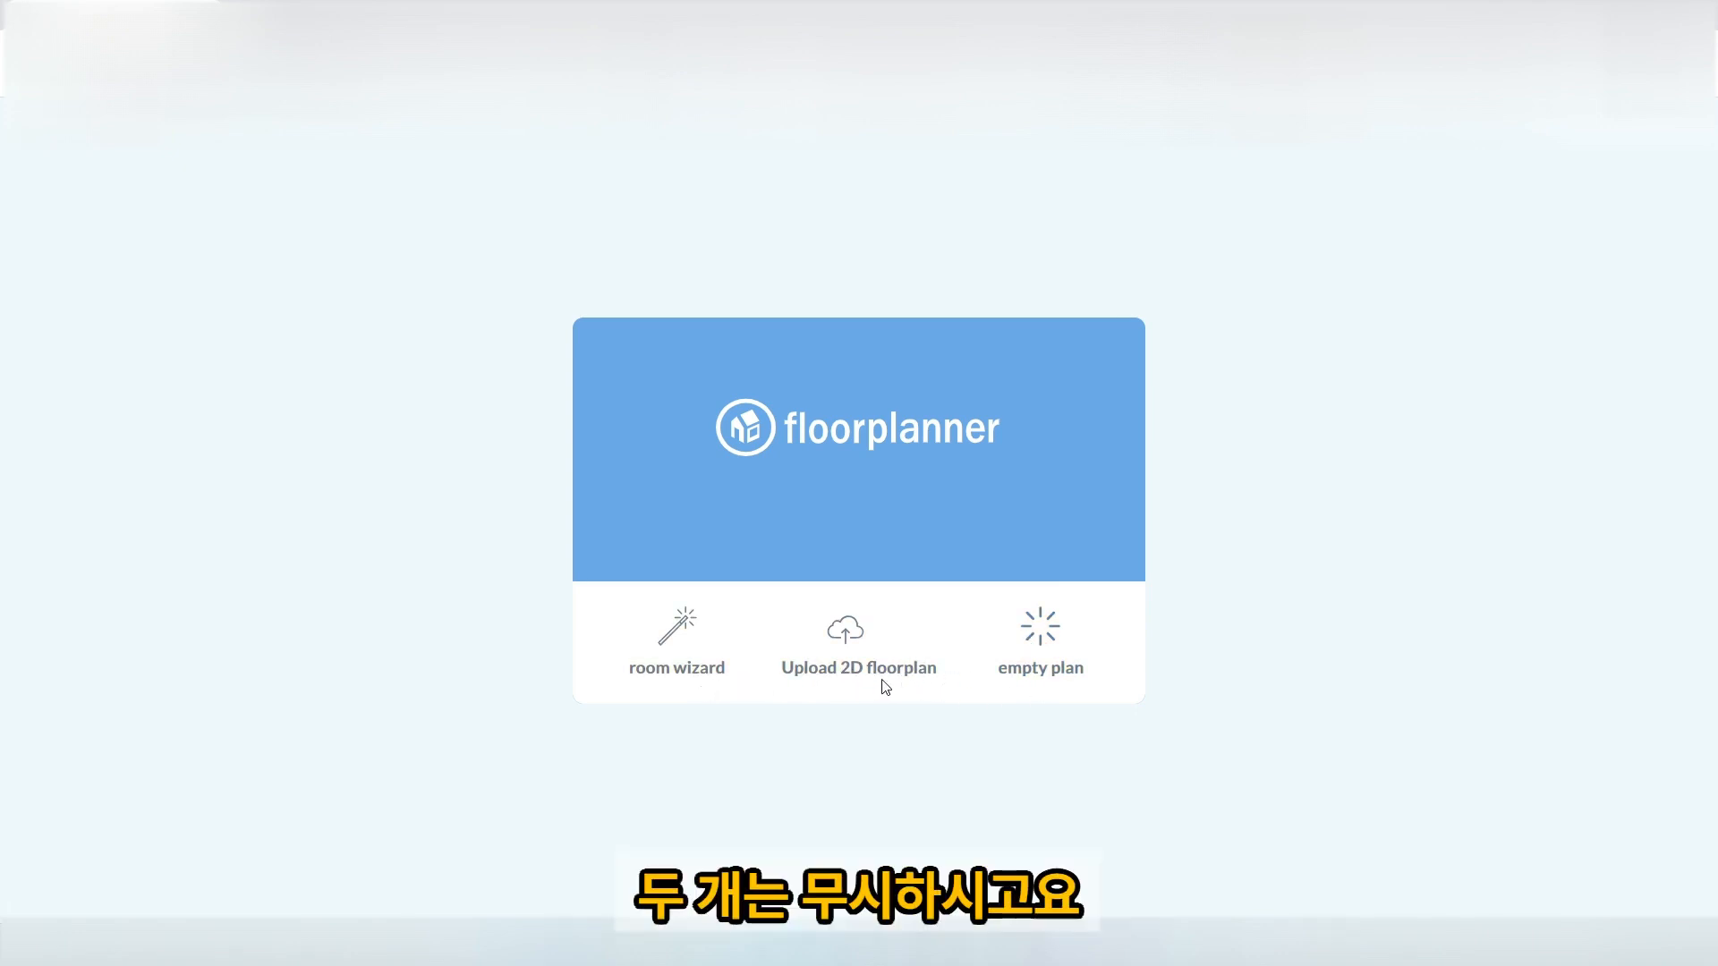
pyautogui.click(1047, 642)
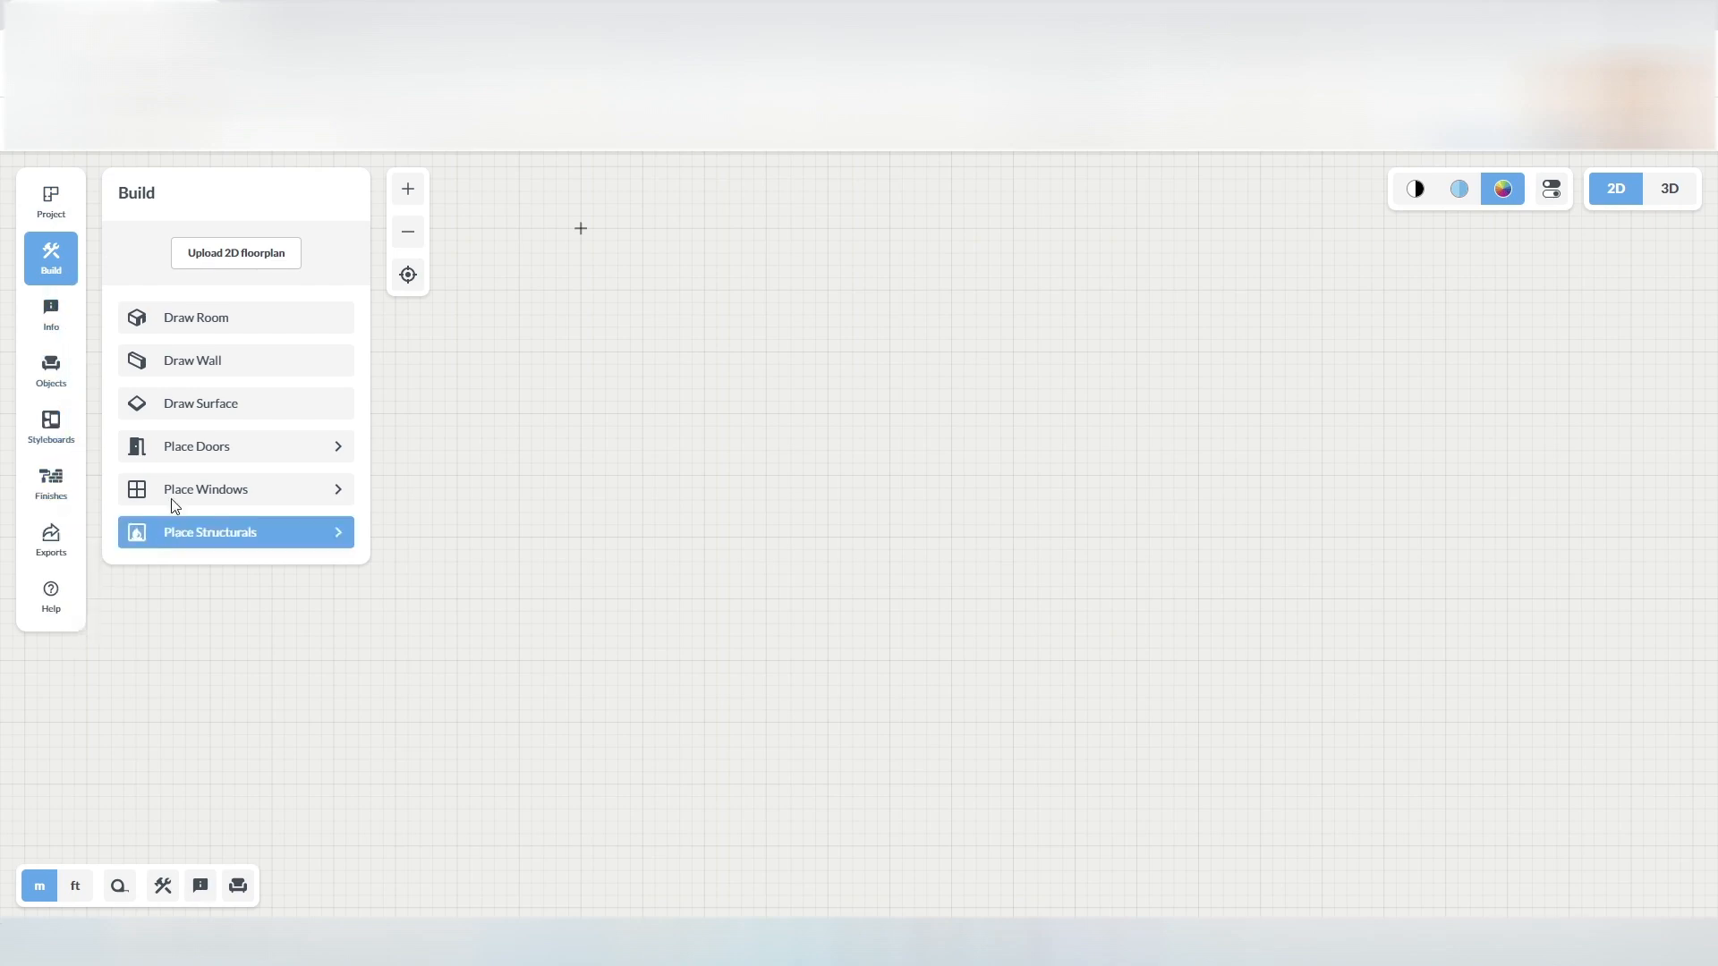
pyautogui.click(52, 261)
pyautogui.click(52, 269)
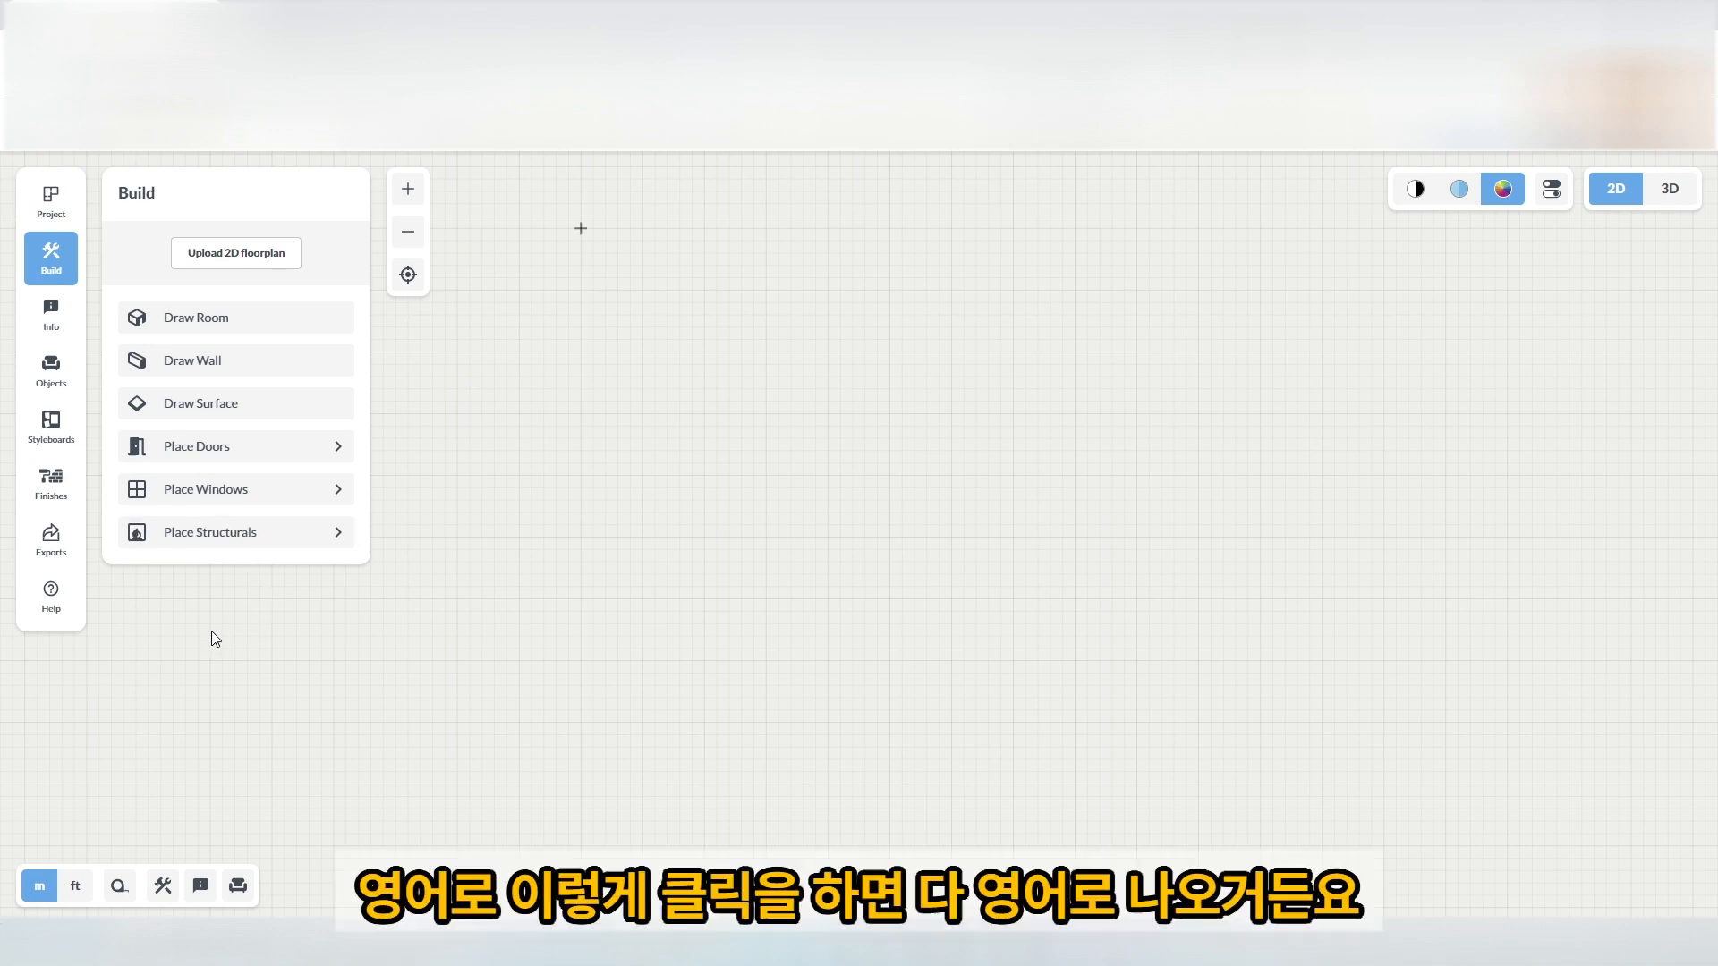
pyautogui.click(237, 309)
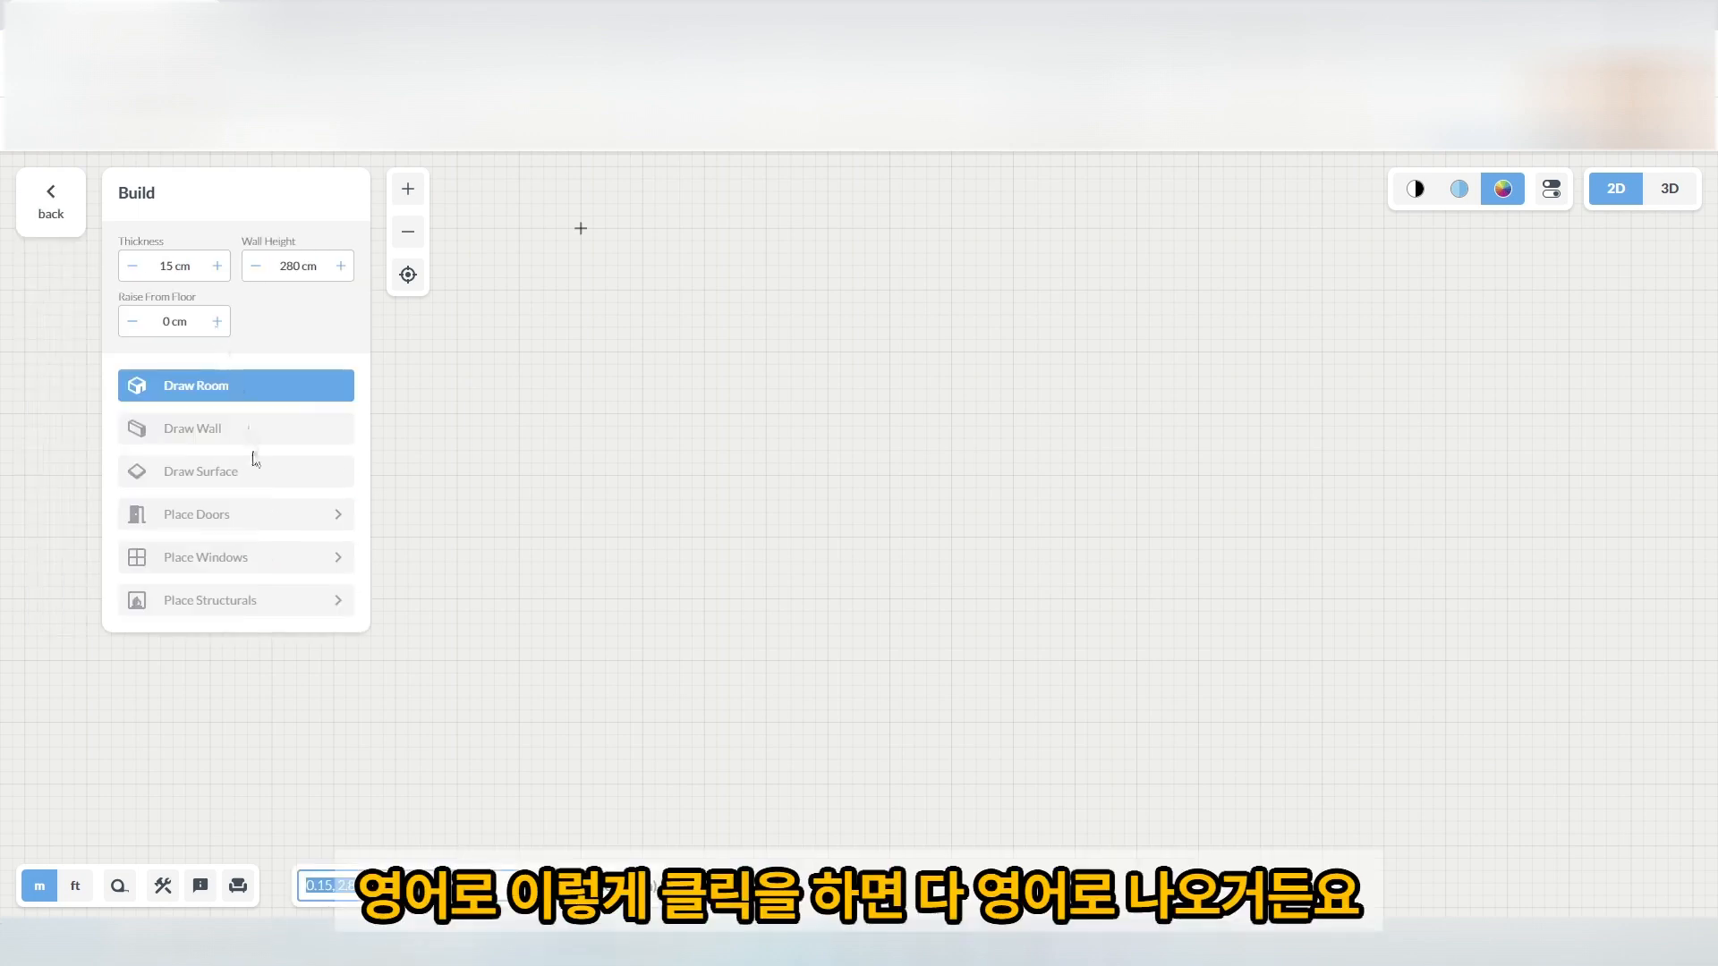
pyautogui.click(71, 215)
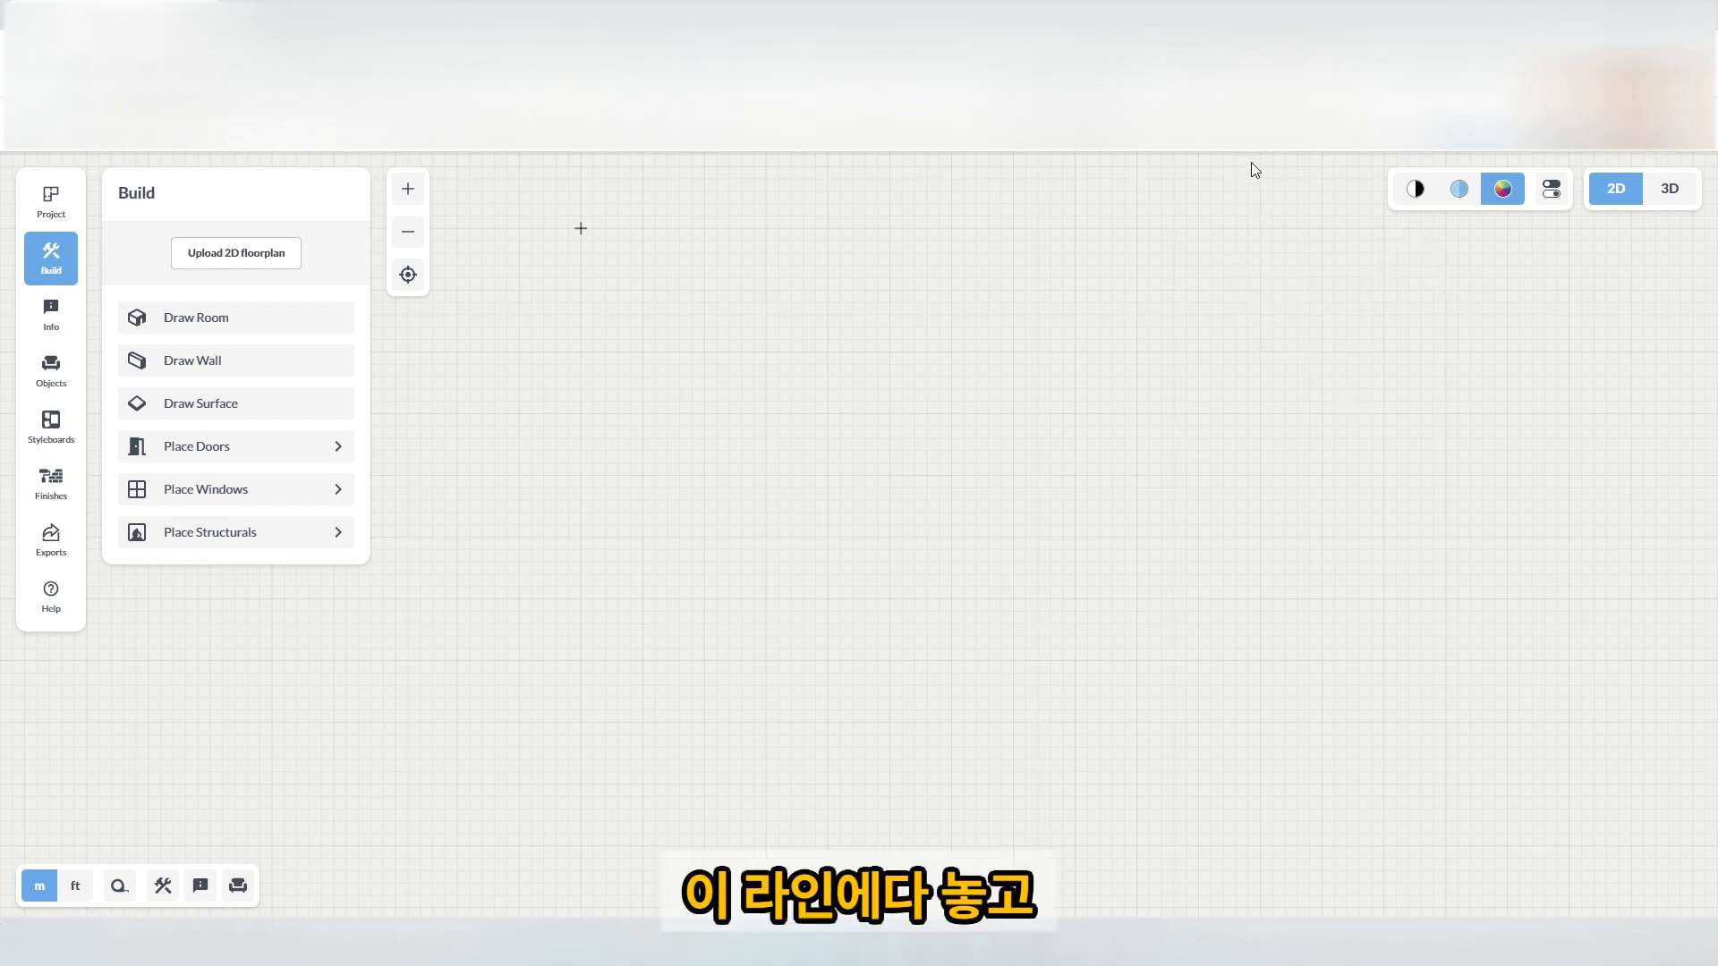
# Translate the editor page into Korean with the browser's translation function.
pyautogui.rightClick(1262, 123)
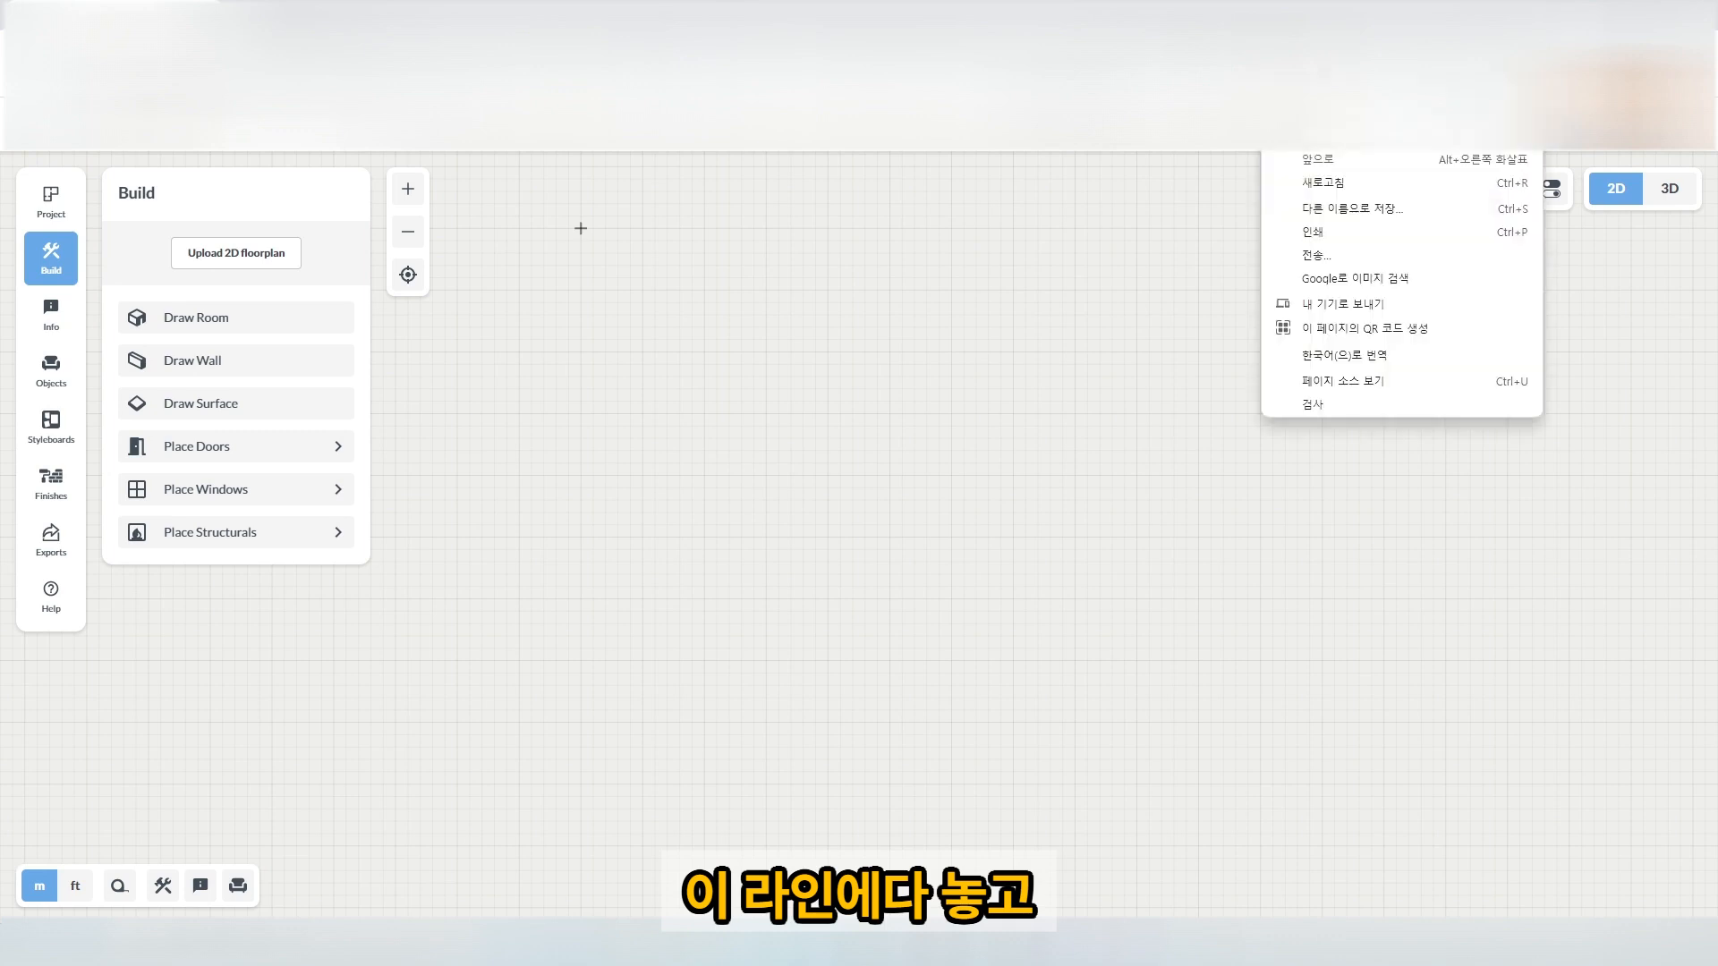
pyautogui.click(1217, 124)
pyautogui.rightClick(1217, 123)
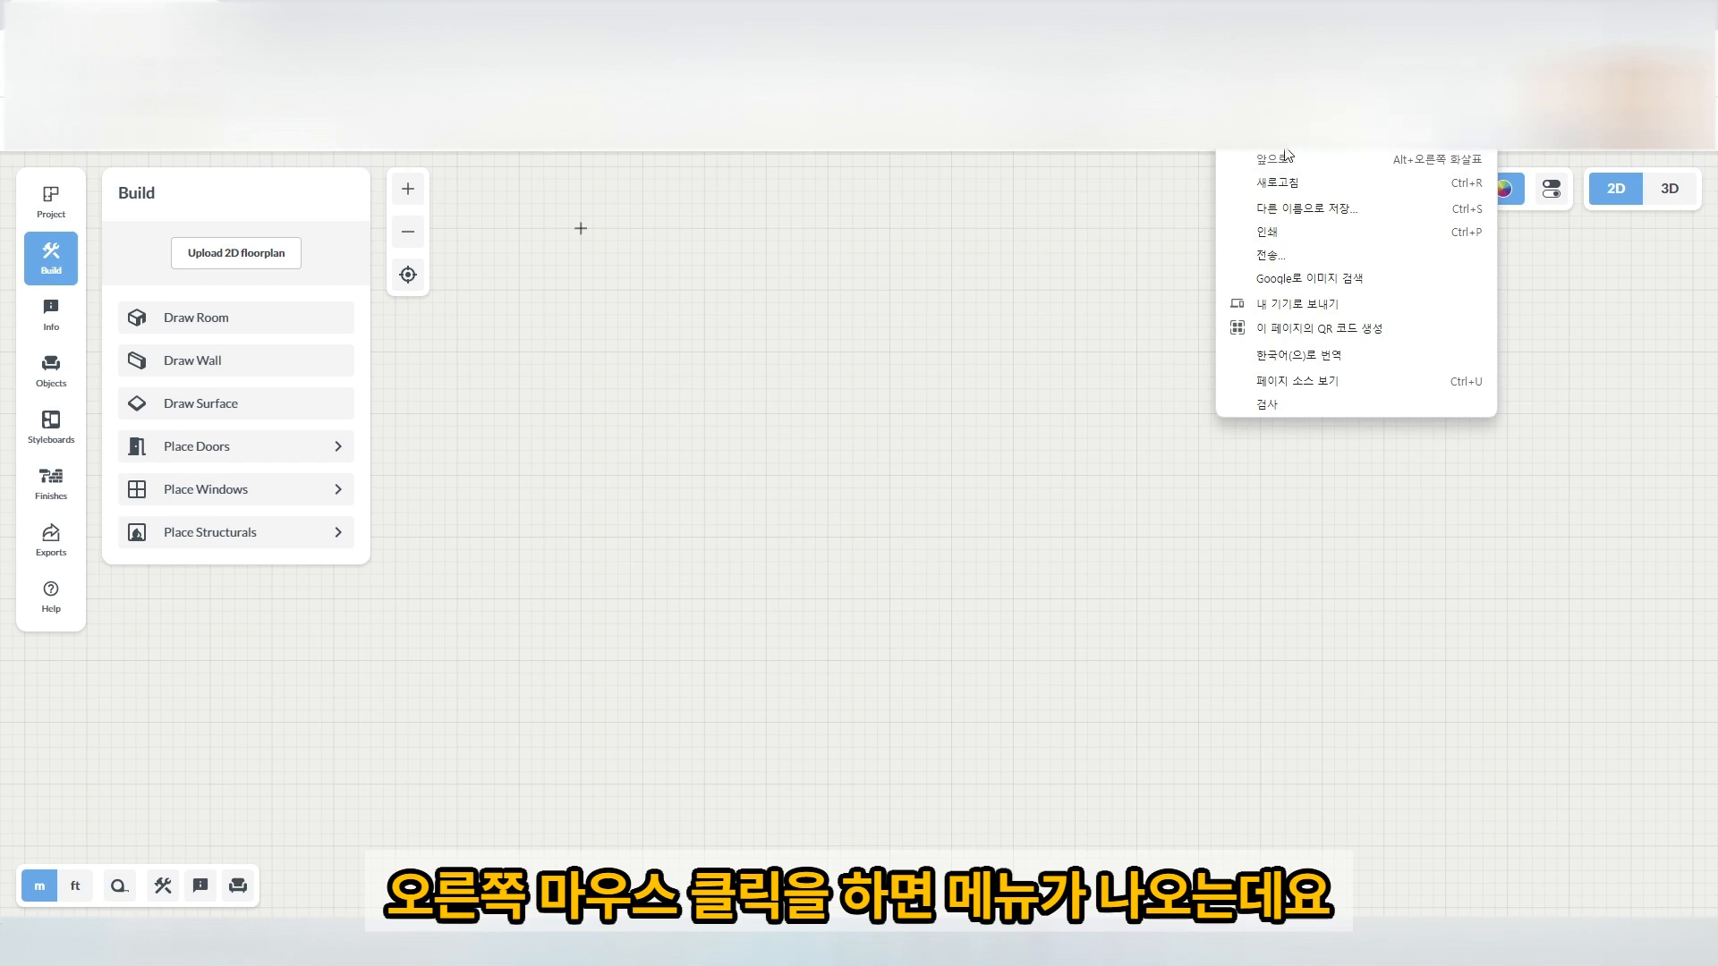
pyautogui.click(1321, 358)
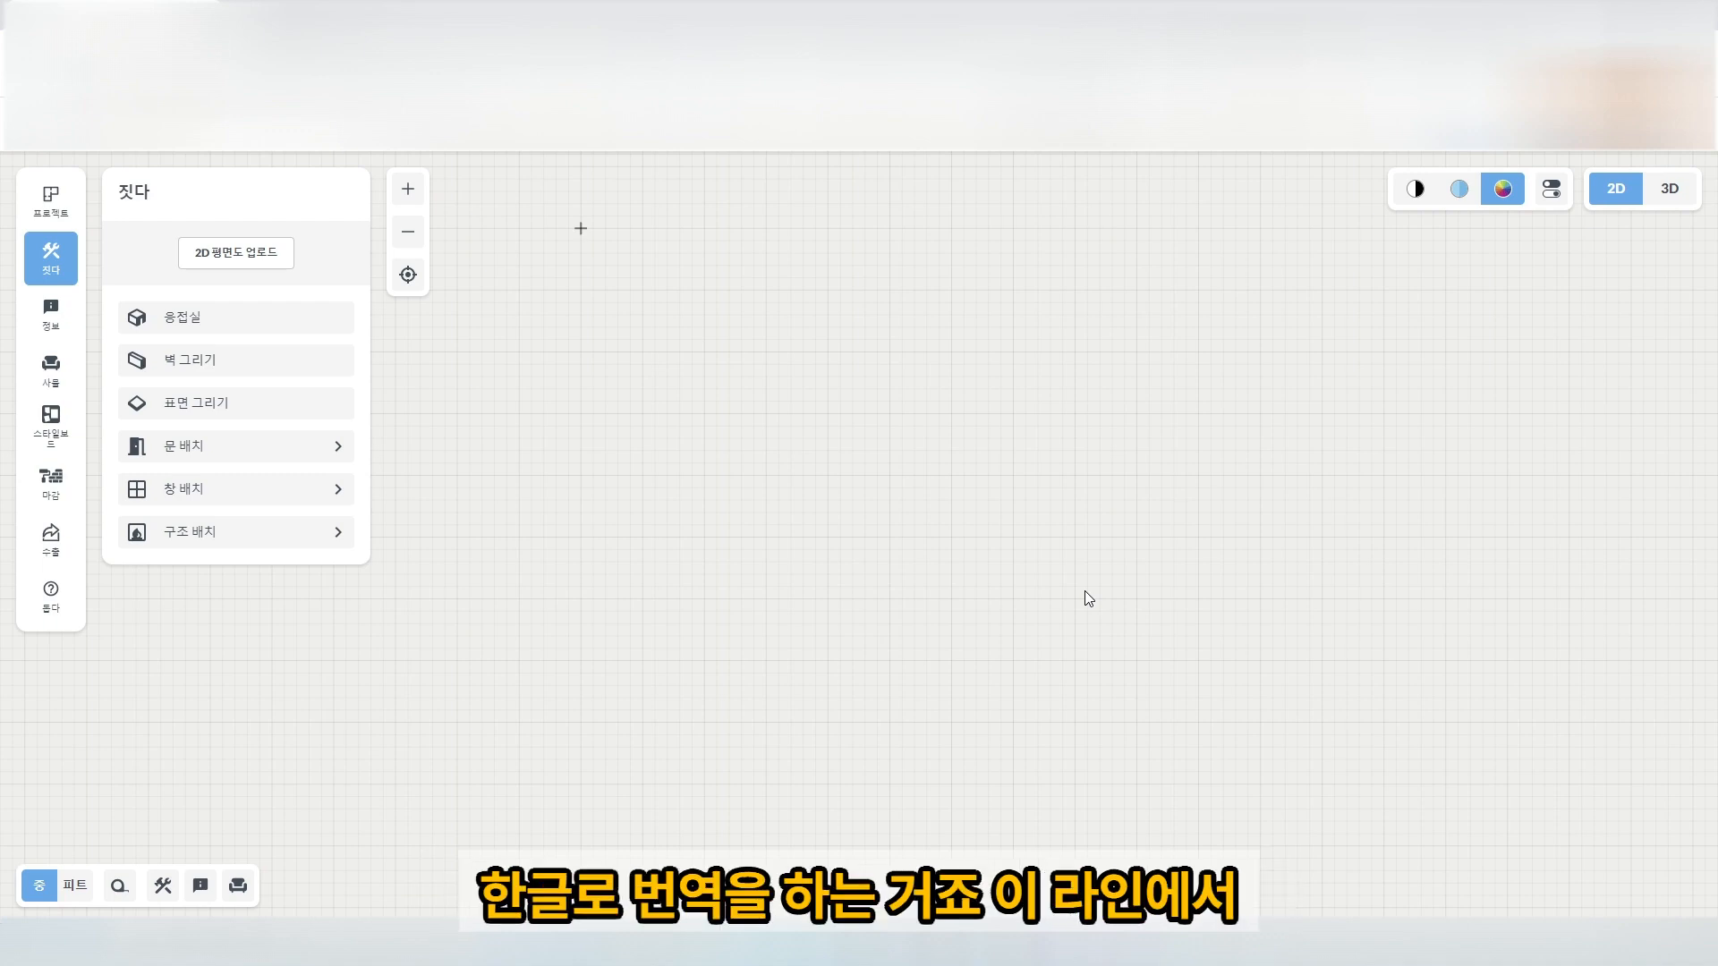
# Repeat the browser's Korean translation of the editor page.
pyautogui.rightClick(1243, 127)
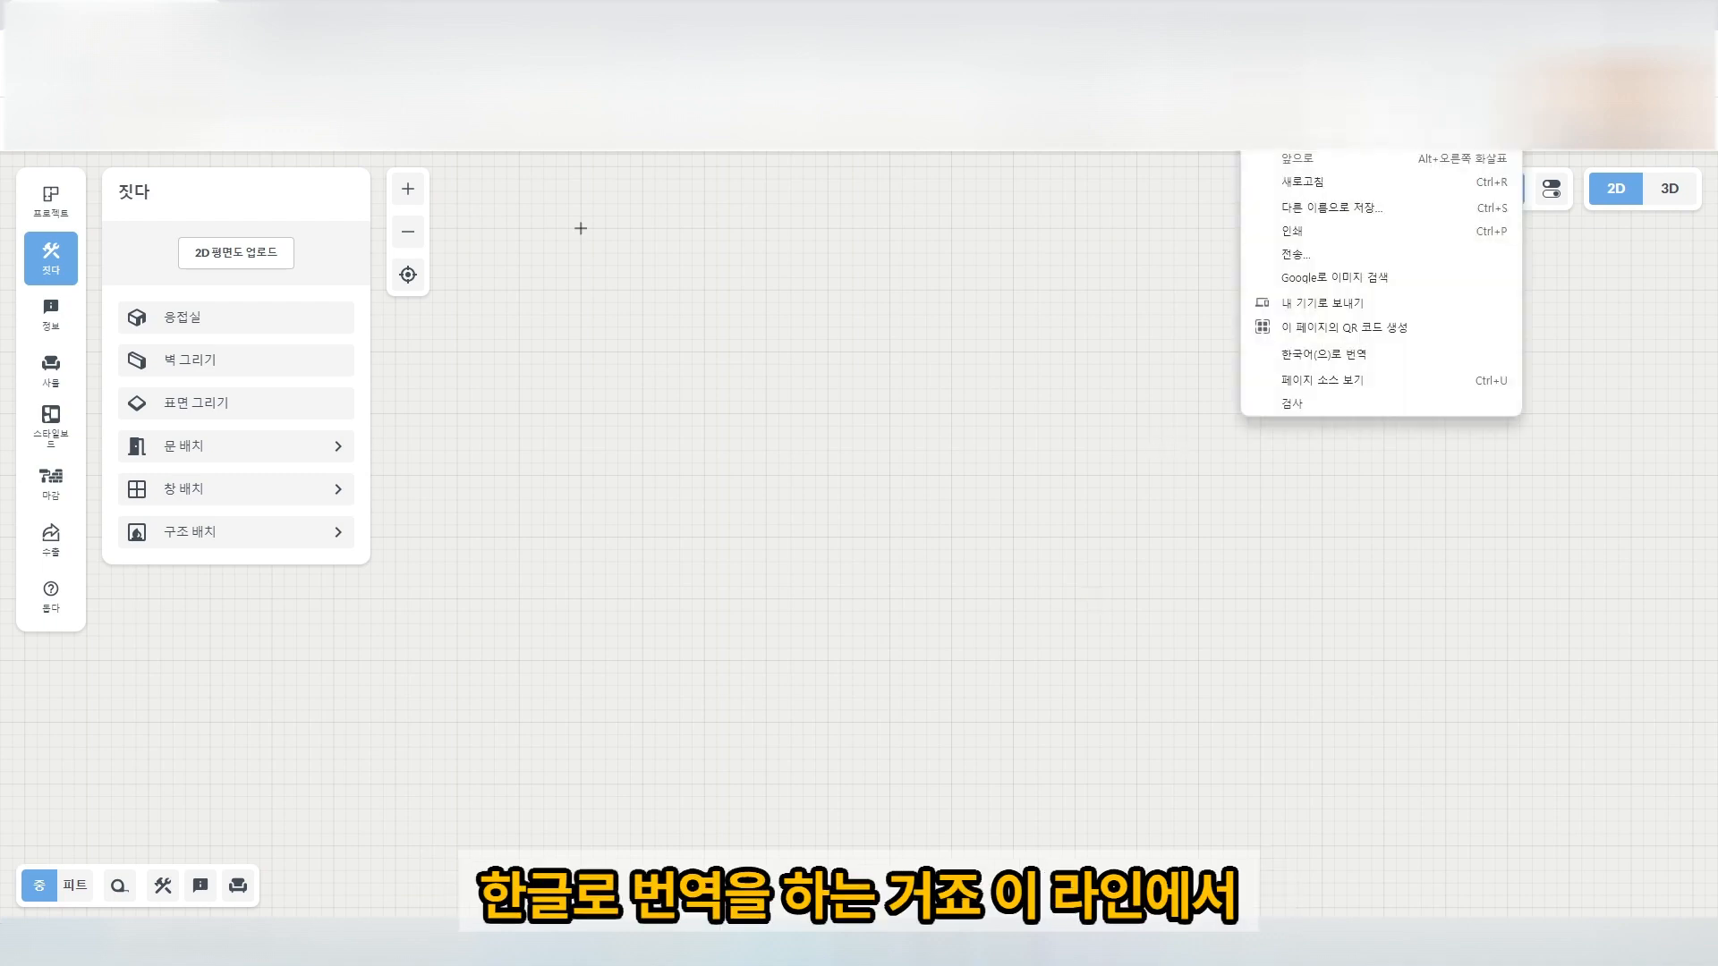
pyautogui.click(1226, 145)
pyautogui.rightClick(1241, 126)
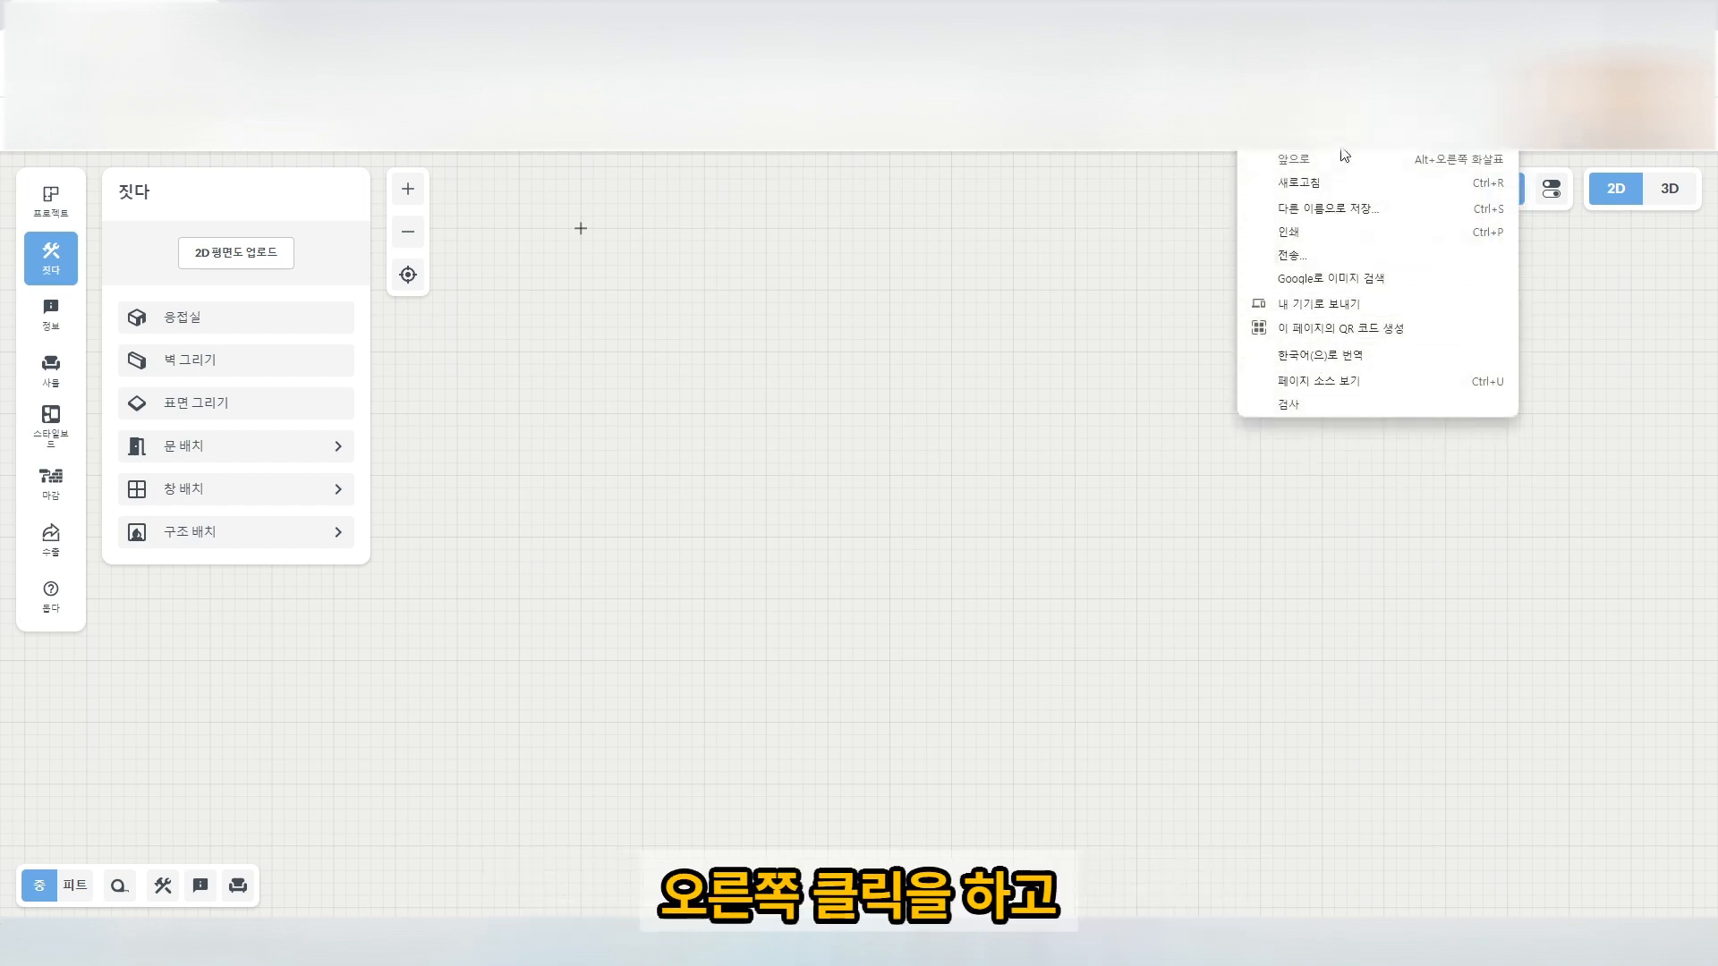
pyautogui.click(1331, 356)
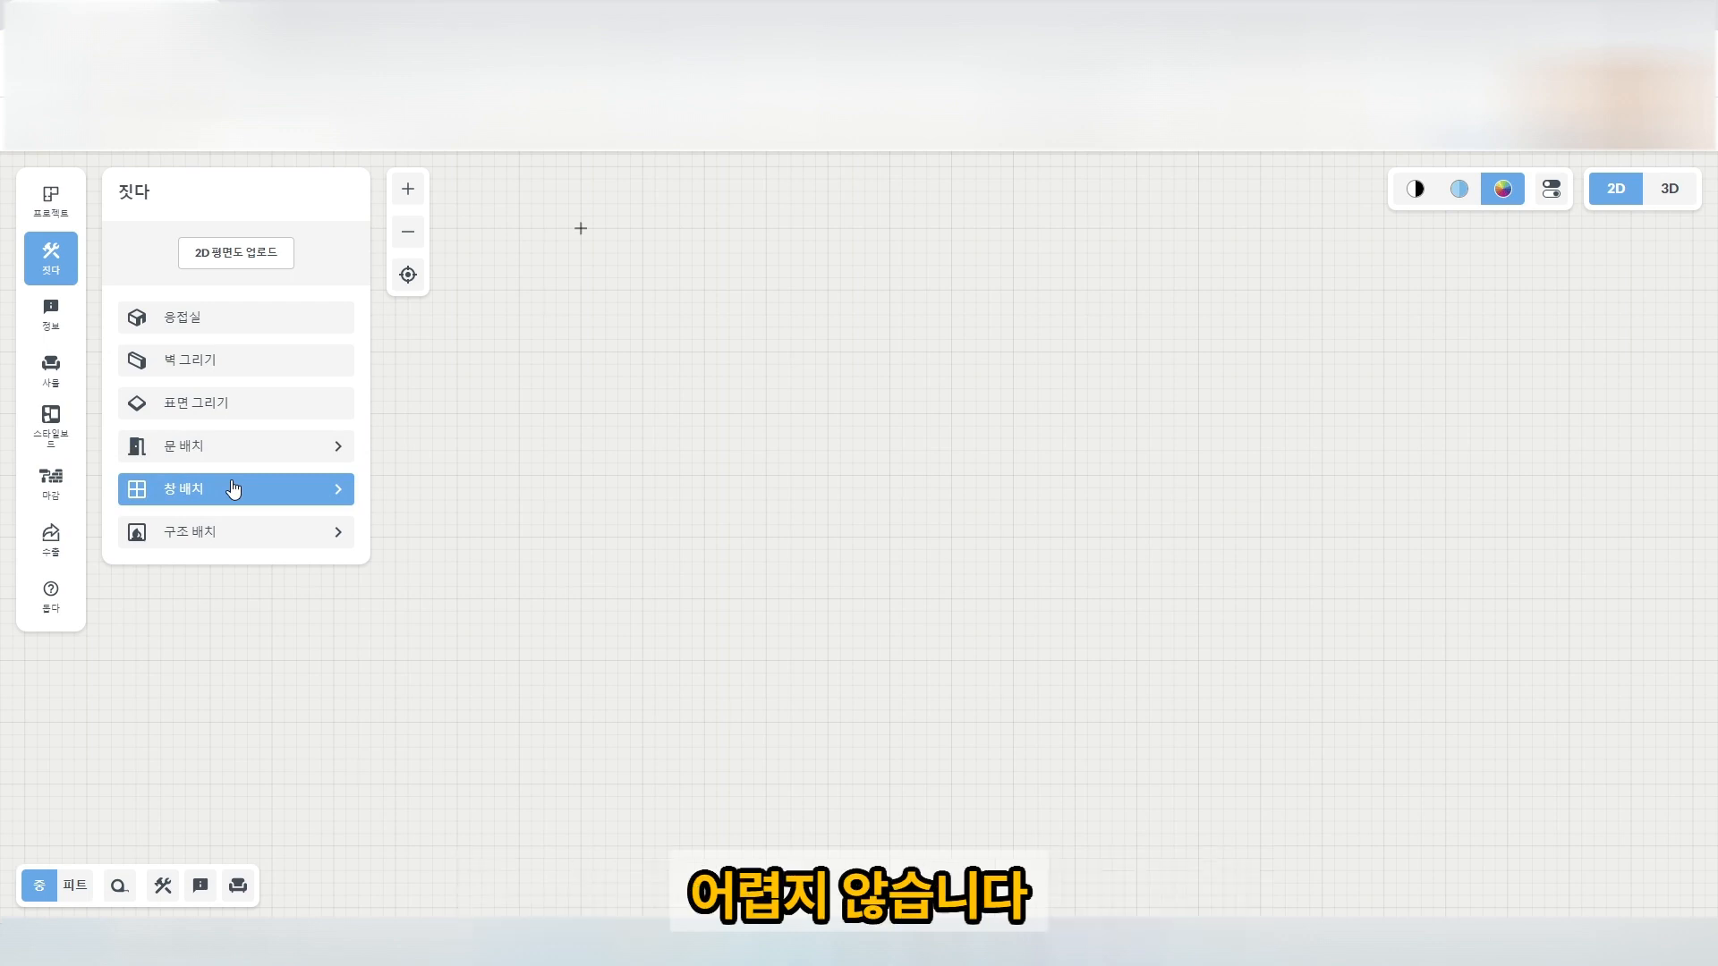
# Start the Draw Room tool and select its wall thickness value.
pyautogui.click(278, 324)
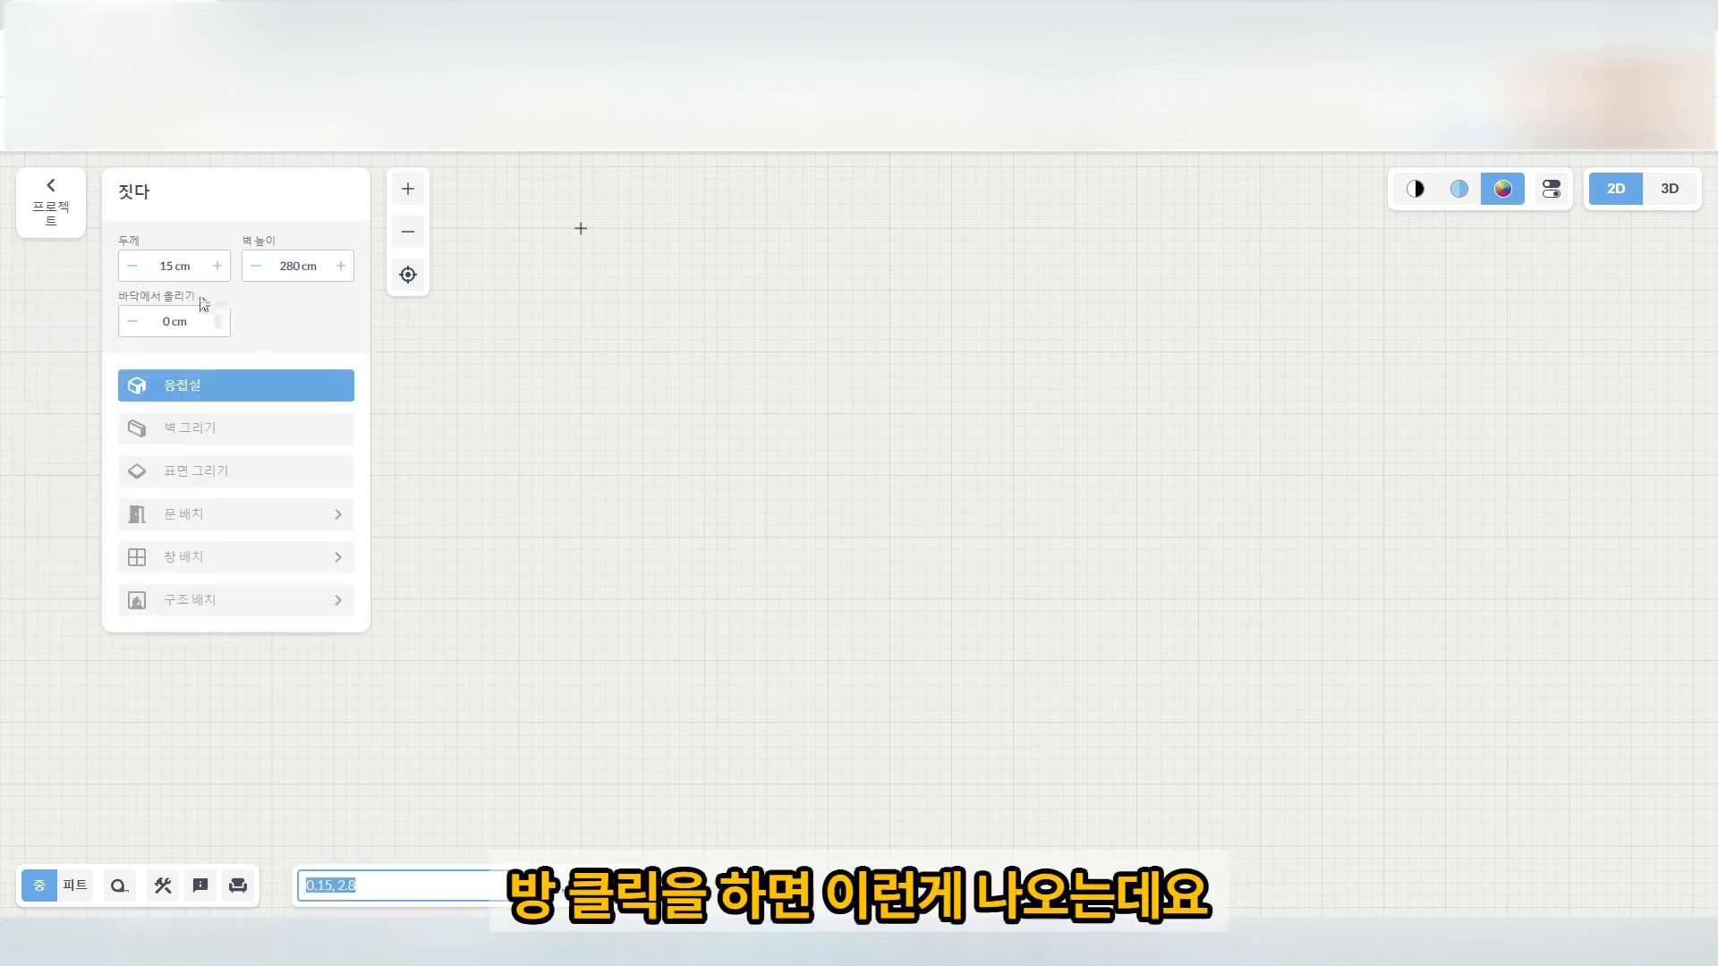
pyautogui.click(161, 266)
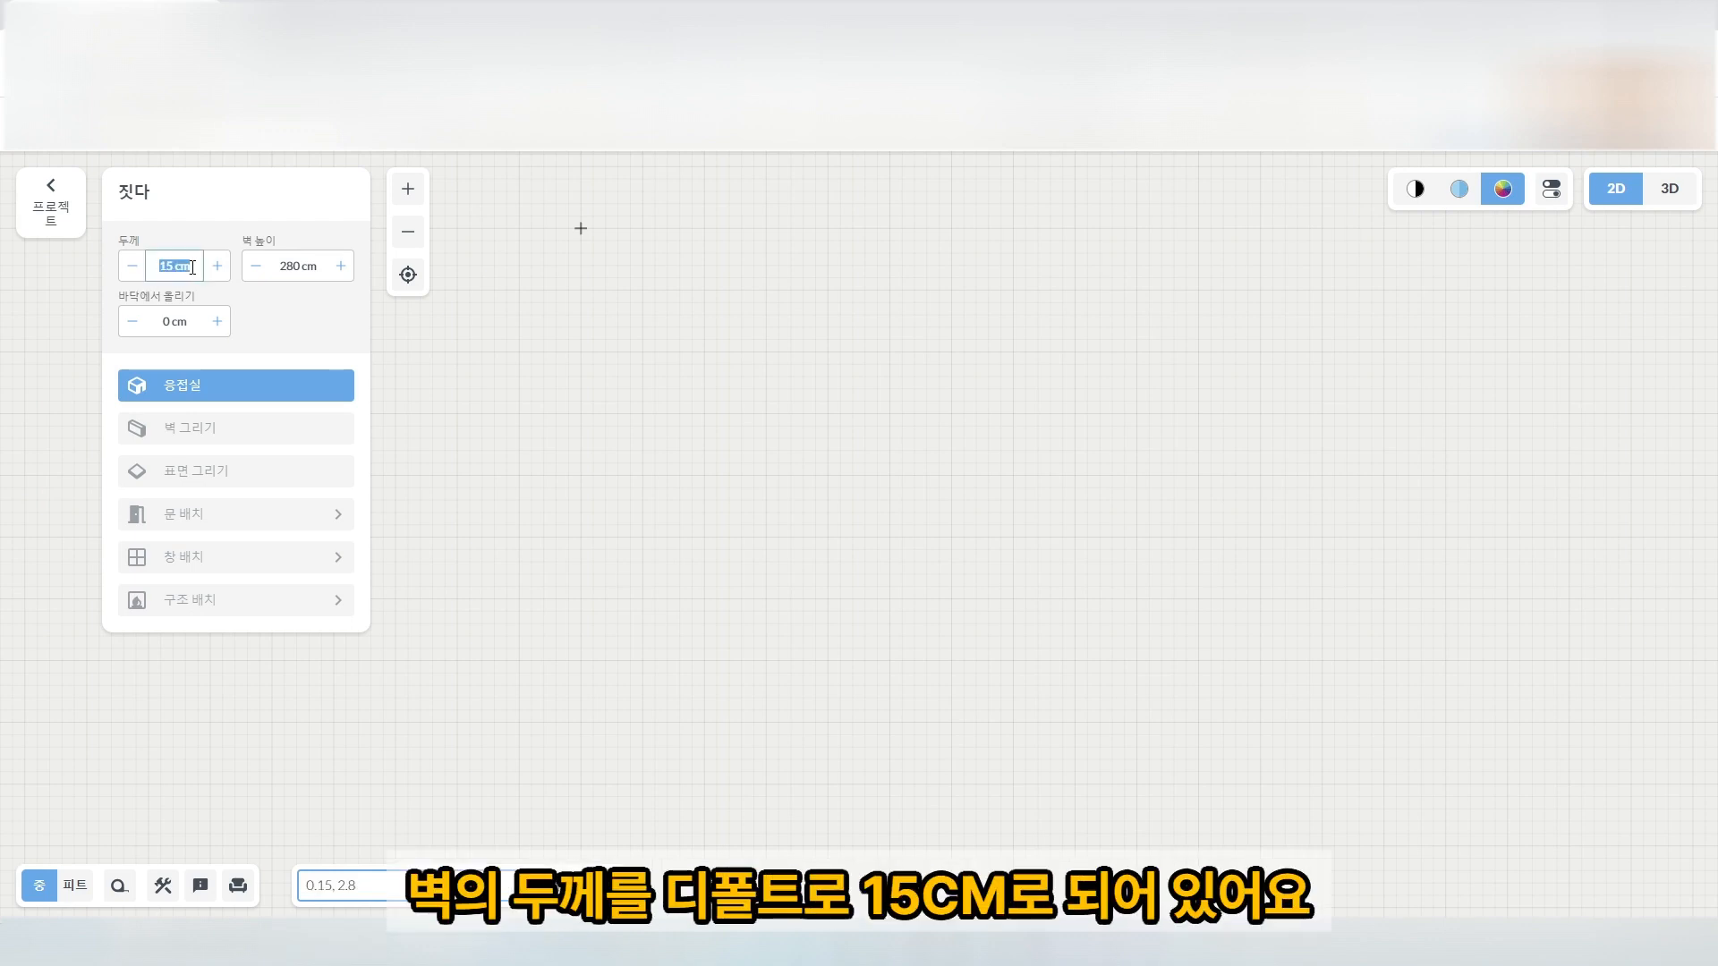
pyautogui.click(247, 299)
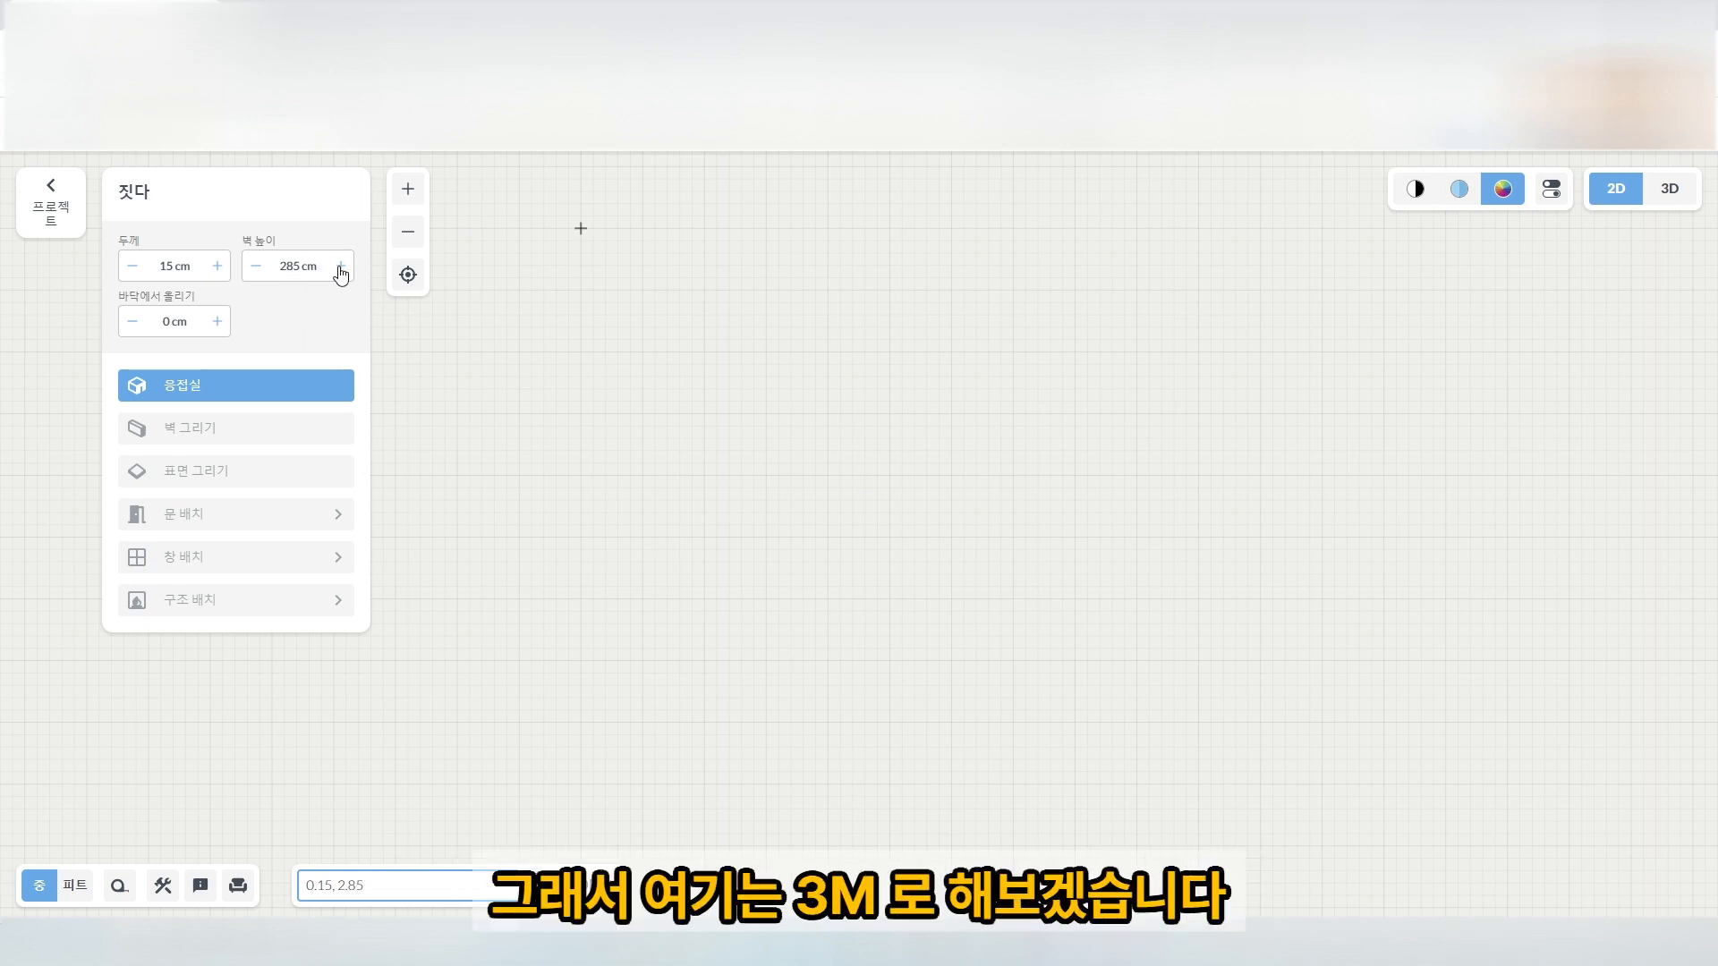
# Try lowering the wall height for the new room in small increments.
pyautogui.click(257, 265)
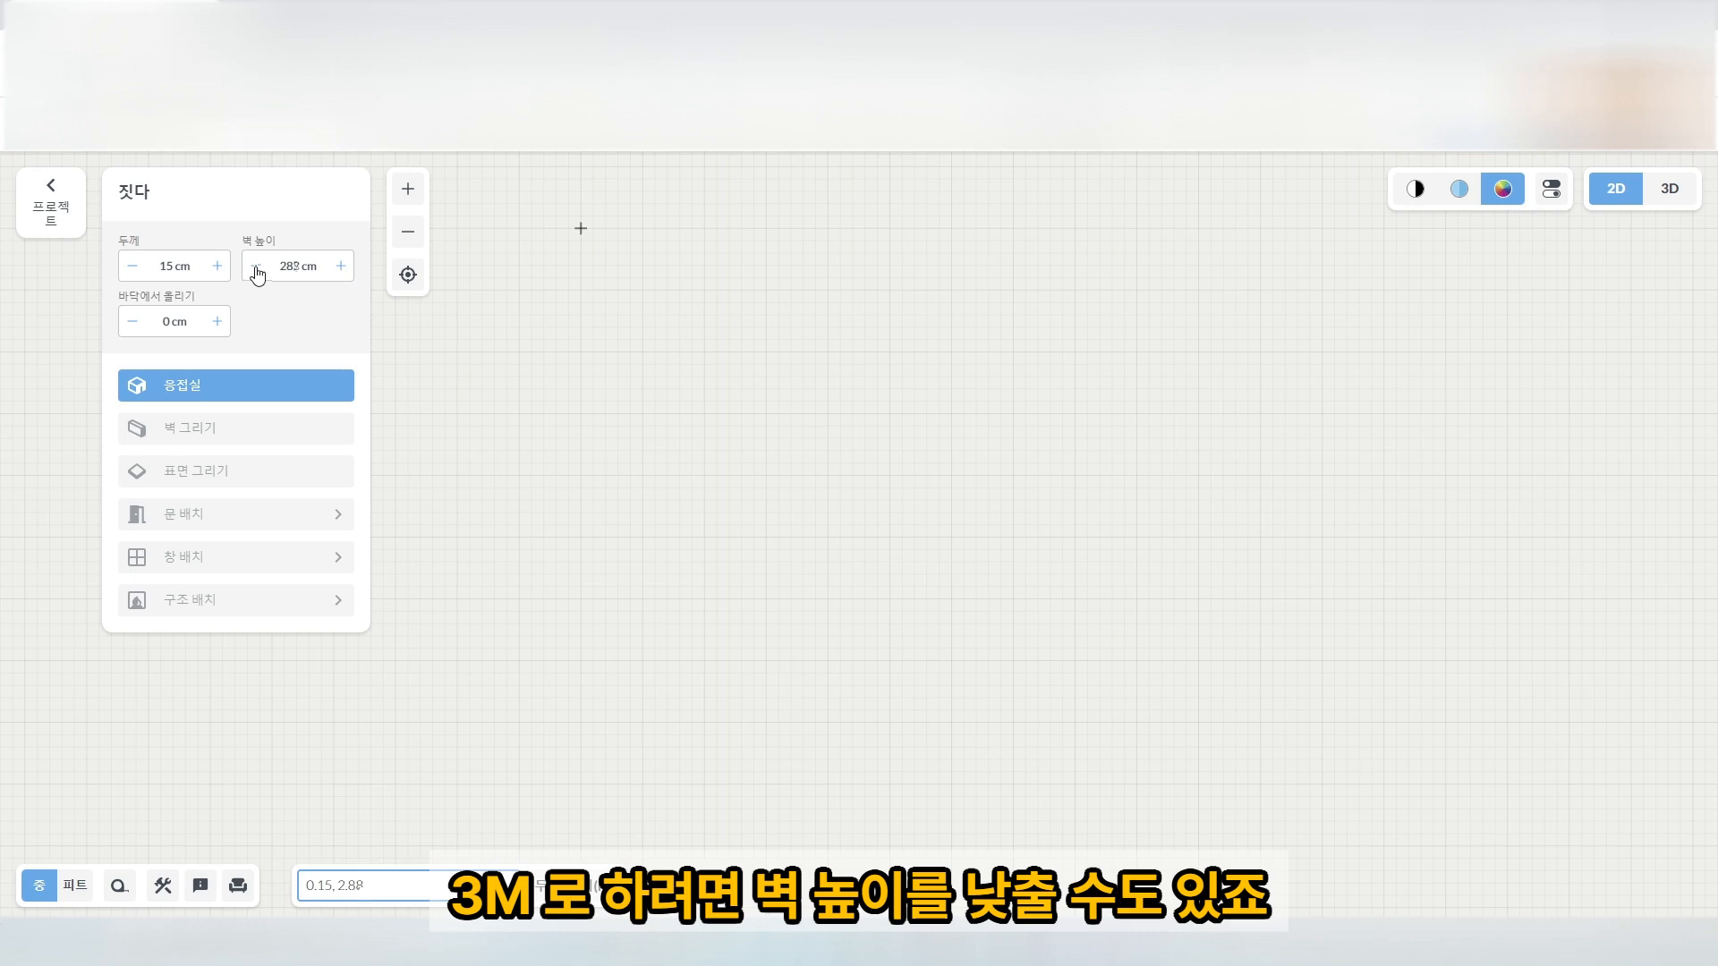
pyautogui.click(257, 267)
pyautogui.click(257, 268)
pyautogui.click(257, 268)
pyautogui.click(257, 267)
pyautogui.click(257, 267)
pyautogui.click(257, 267)
pyautogui.click(257, 268)
pyautogui.click(257, 267)
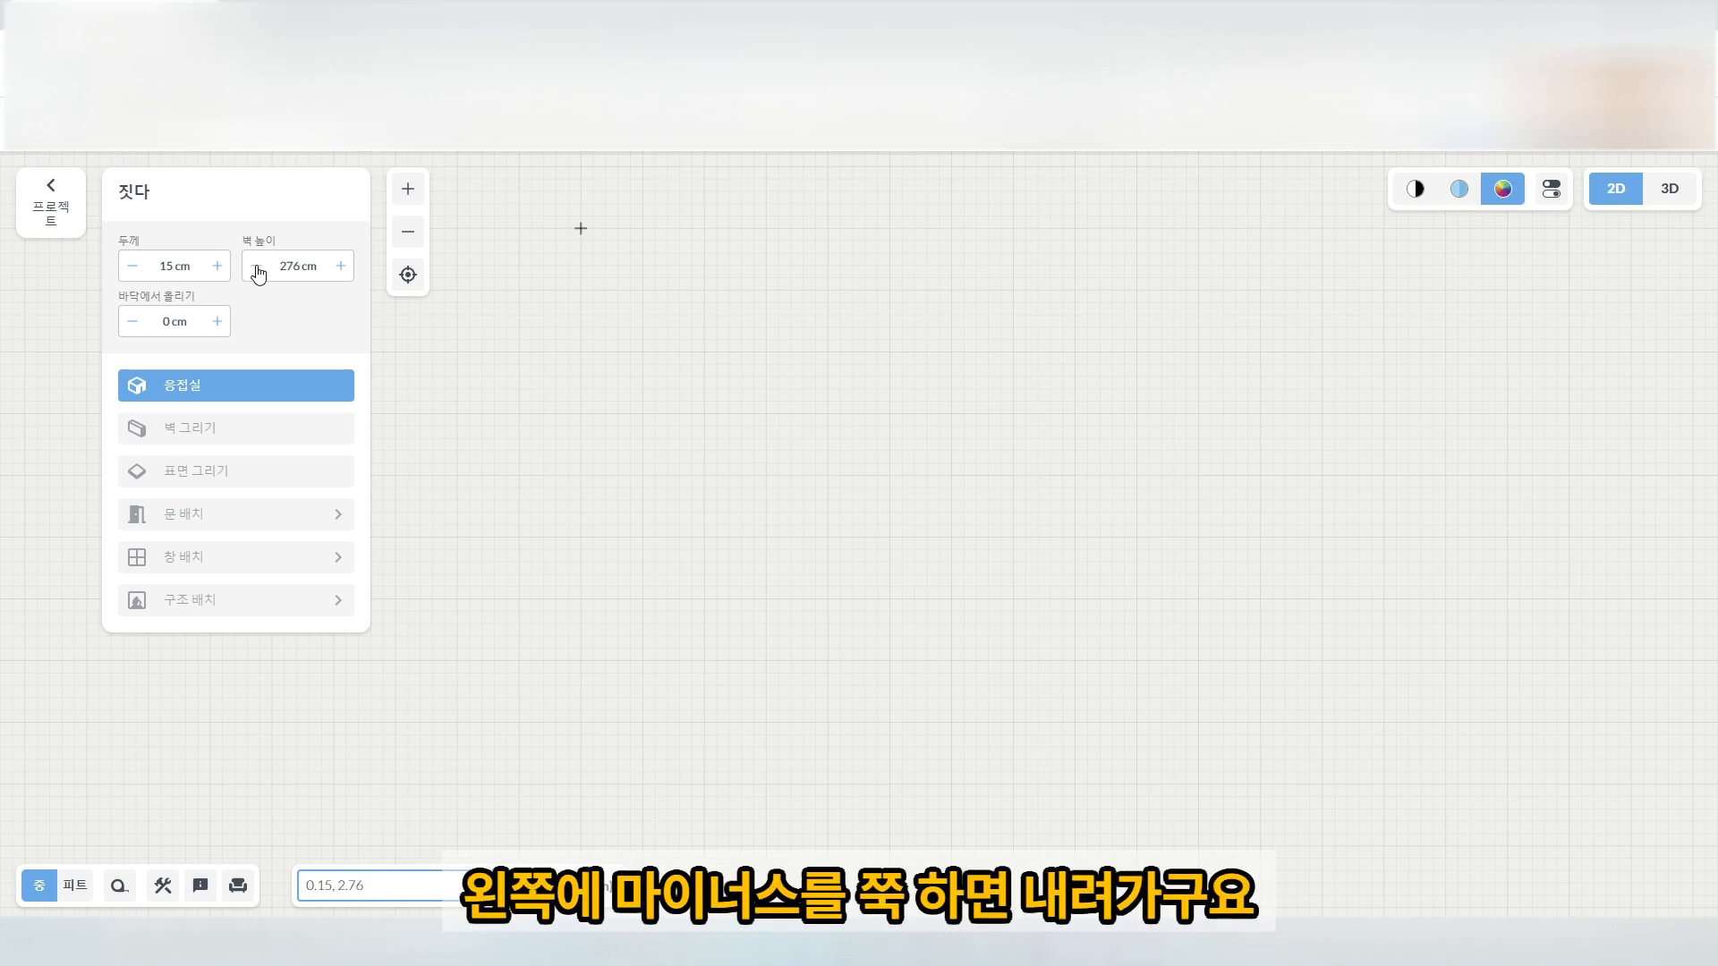
pyautogui.click(257, 268)
pyautogui.click(257, 267)
pyautogui.click(257, 267)
pyautogui.click(257, 268)
pyautogui.click(257, 268)
pyautogui.click(257, 267)
# Raise the wall height for the new room to 300 cm.
pyautogui.click(341, 267)
pyautogui.click(341, 267)
pyautogui.click(341, 267)
pyautogui.click(341, 267)
pyautogui.click(341, 267)
pyautogui.click(341, 266)
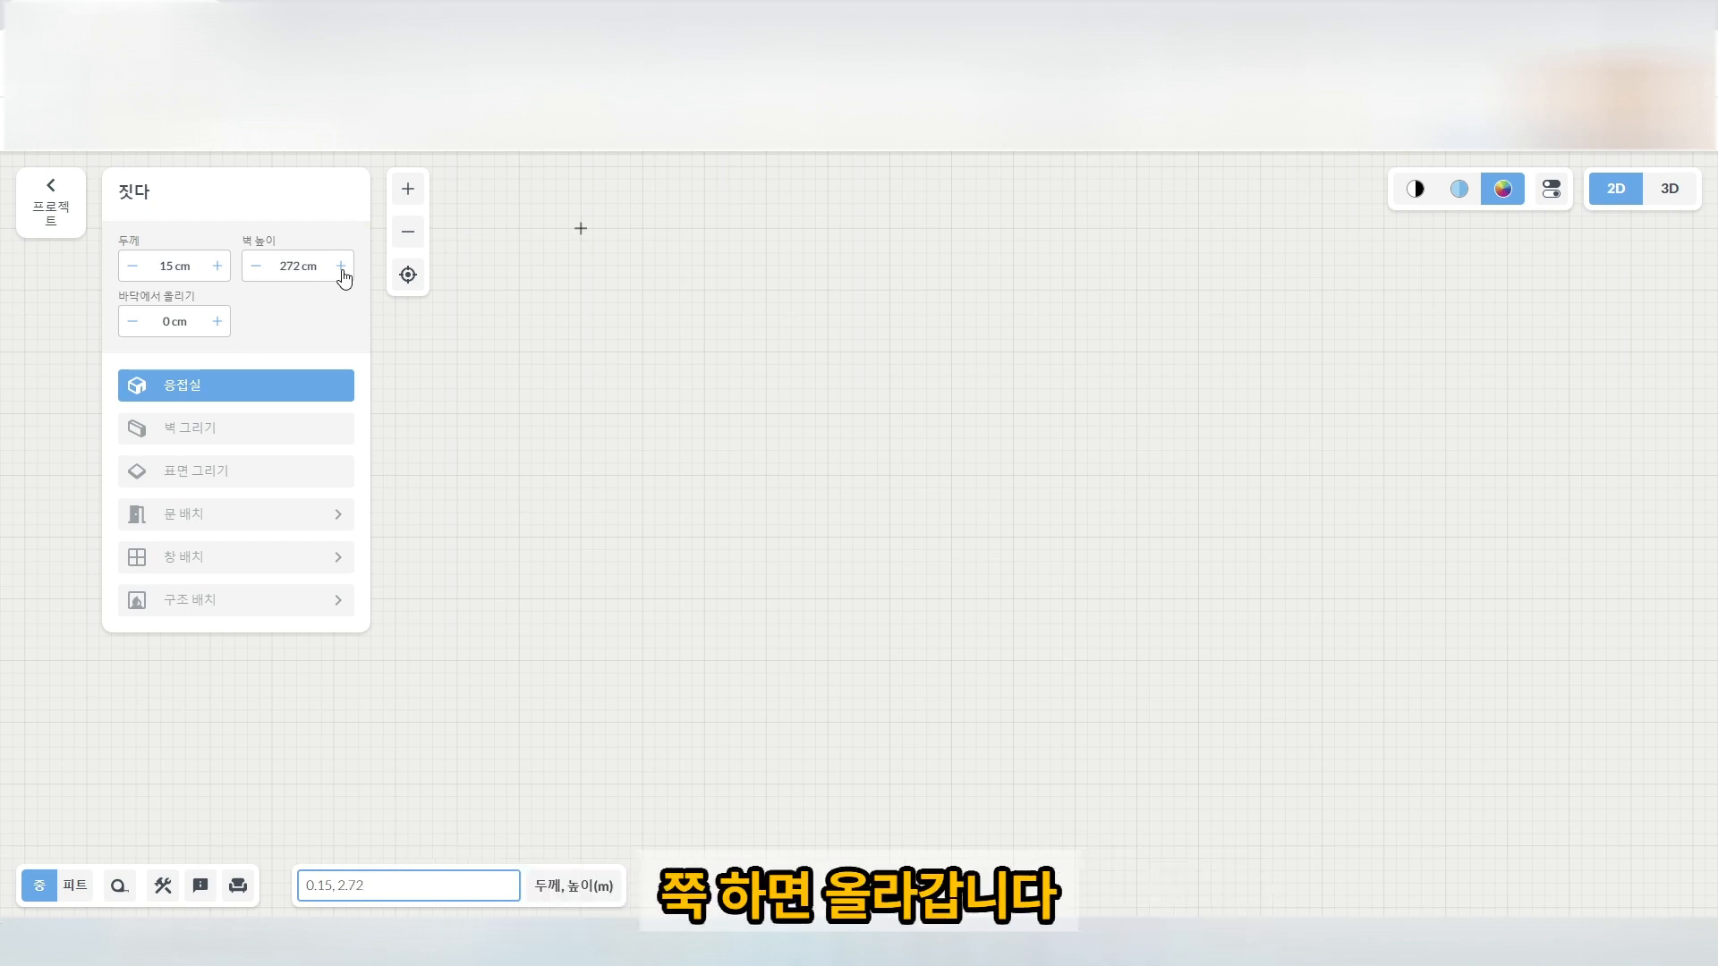
pyautogui.click(341, 266)
pyautogui.click(341, 267)
pyautogui.click(341, 267)
pyautogui.click(341, 267)
pyautogui.click(341, 266)
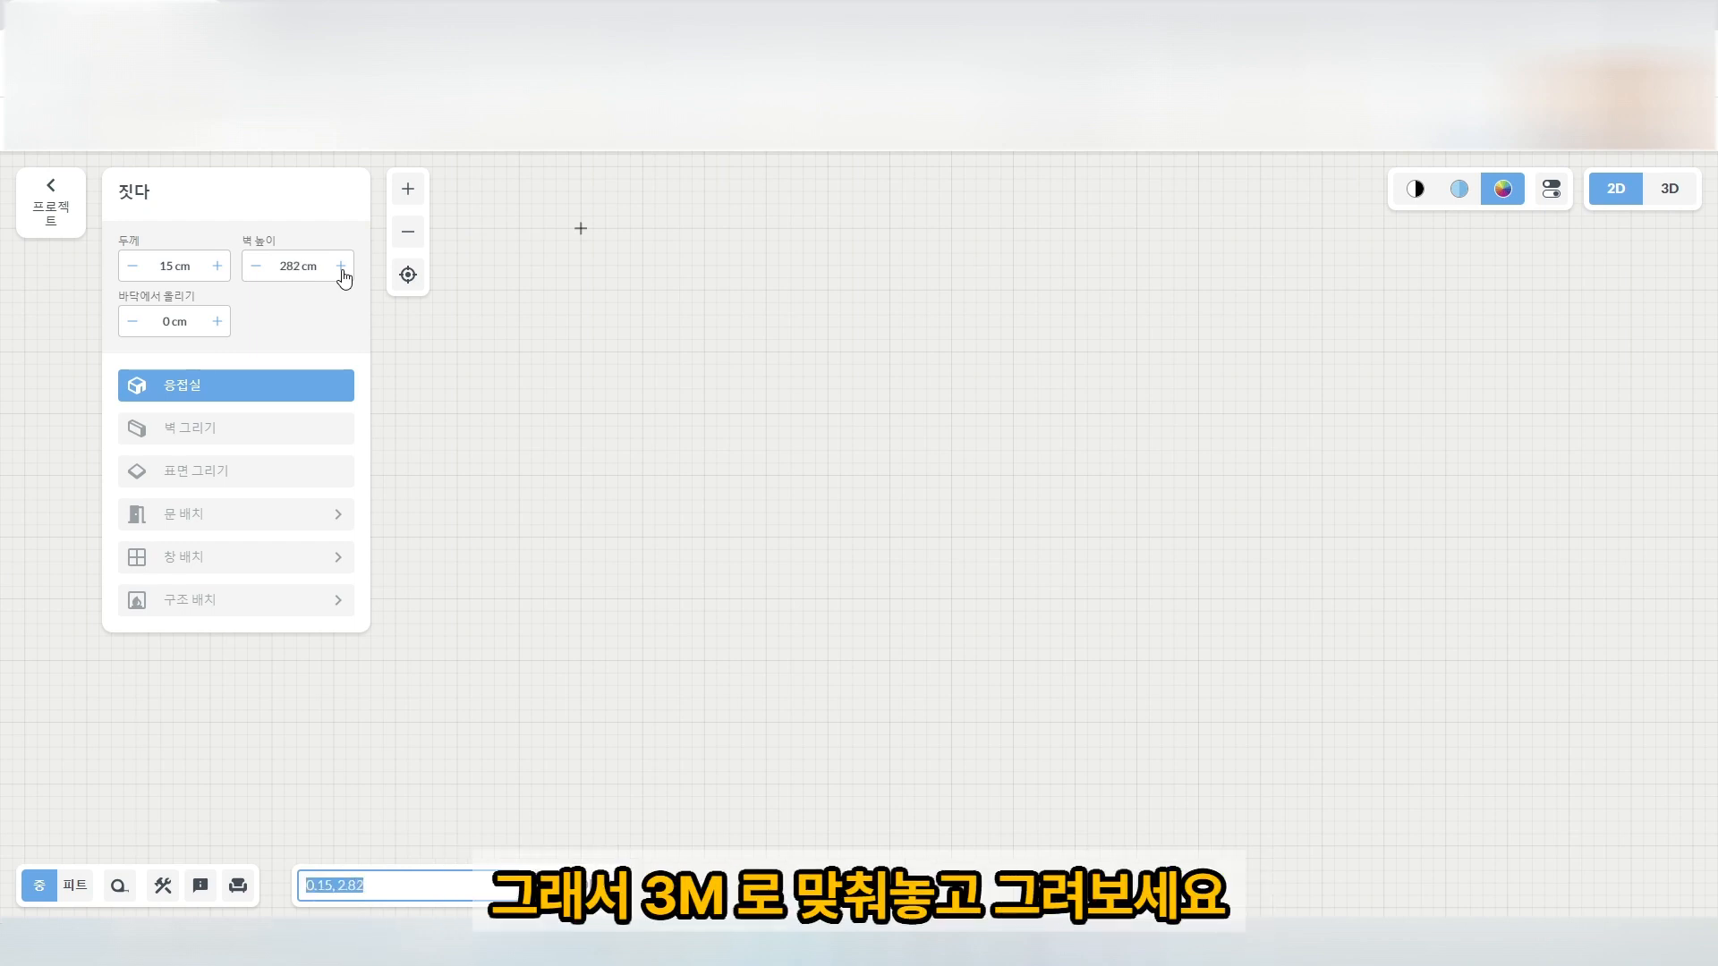
pyautogui.click(341, 267)
pyautogui.click(341, 267)
pyautogui.click(341, 266)
pyautogui.click(341, 266)
pyautogui.click(341, 266)
pyautogui.click(341, 267)
pyautogui.click(341, 267)
pyautogui.click(341, 266)
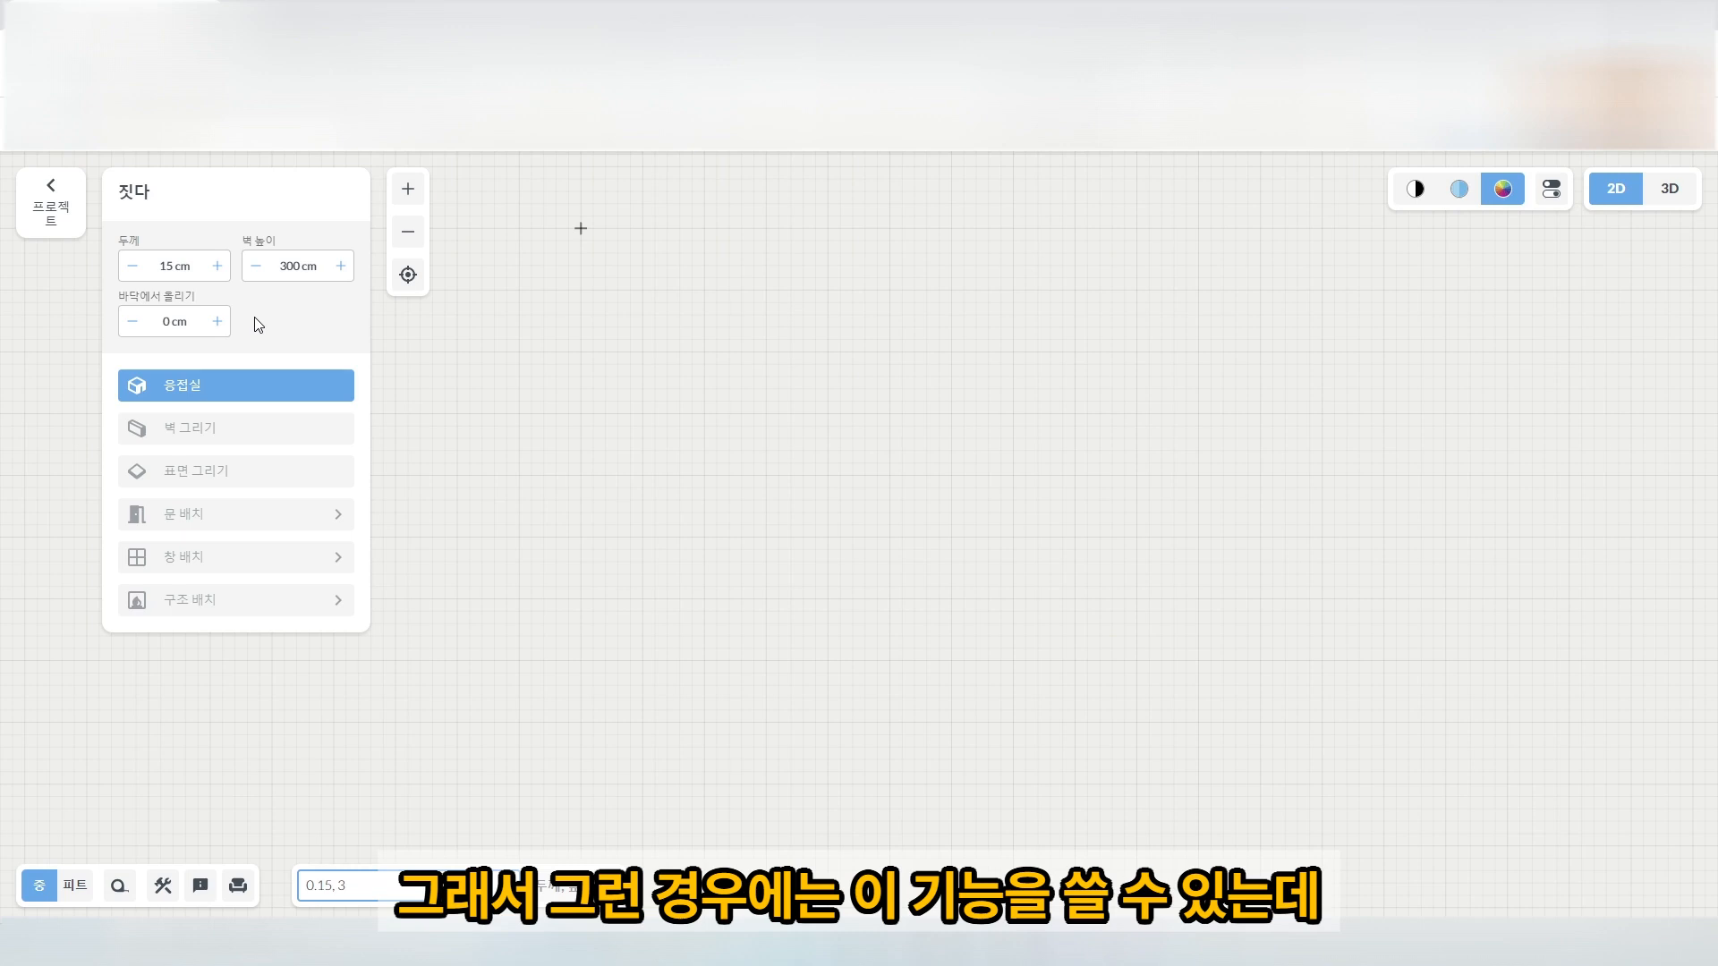
# Try raising the new room 7 cm from the floor, and reset the offset to 0 cm.
pyautogui.click(217, 322)
pyautogui.click(218, 321)
pyautogui.click(218, 321)
pyautogui.click(218, 321)
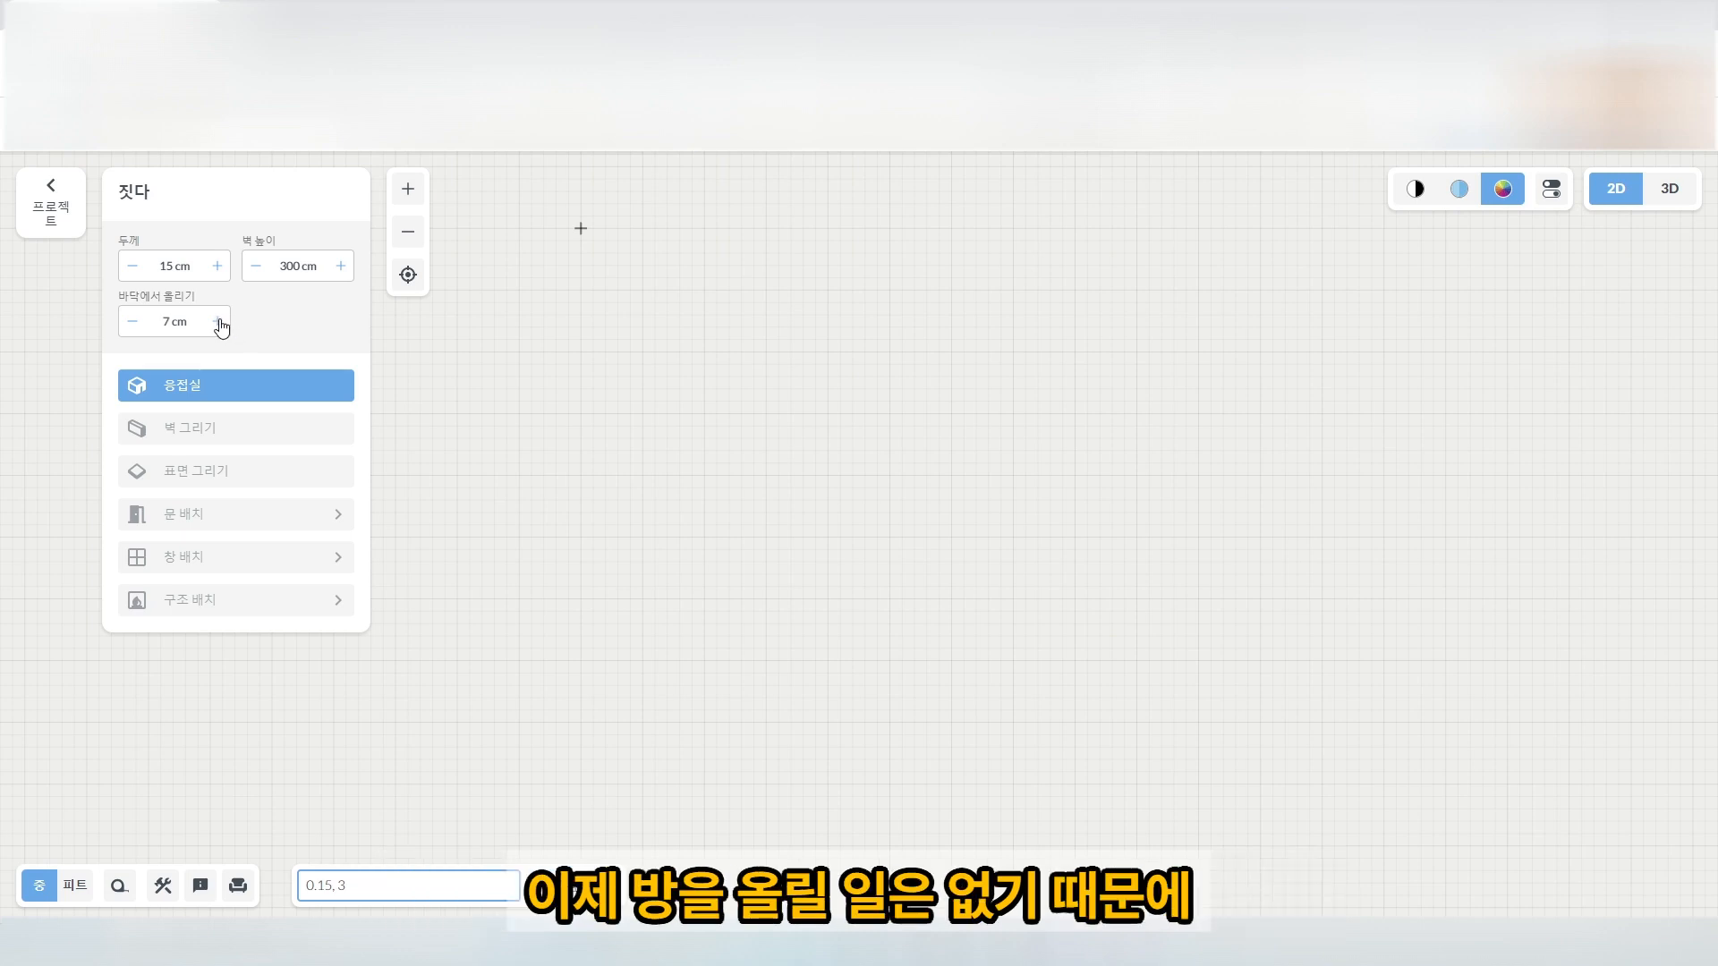
pyautogui.click(133, 324)
pyautogui.click(133, 324)
pyautogui.click(132, 324)
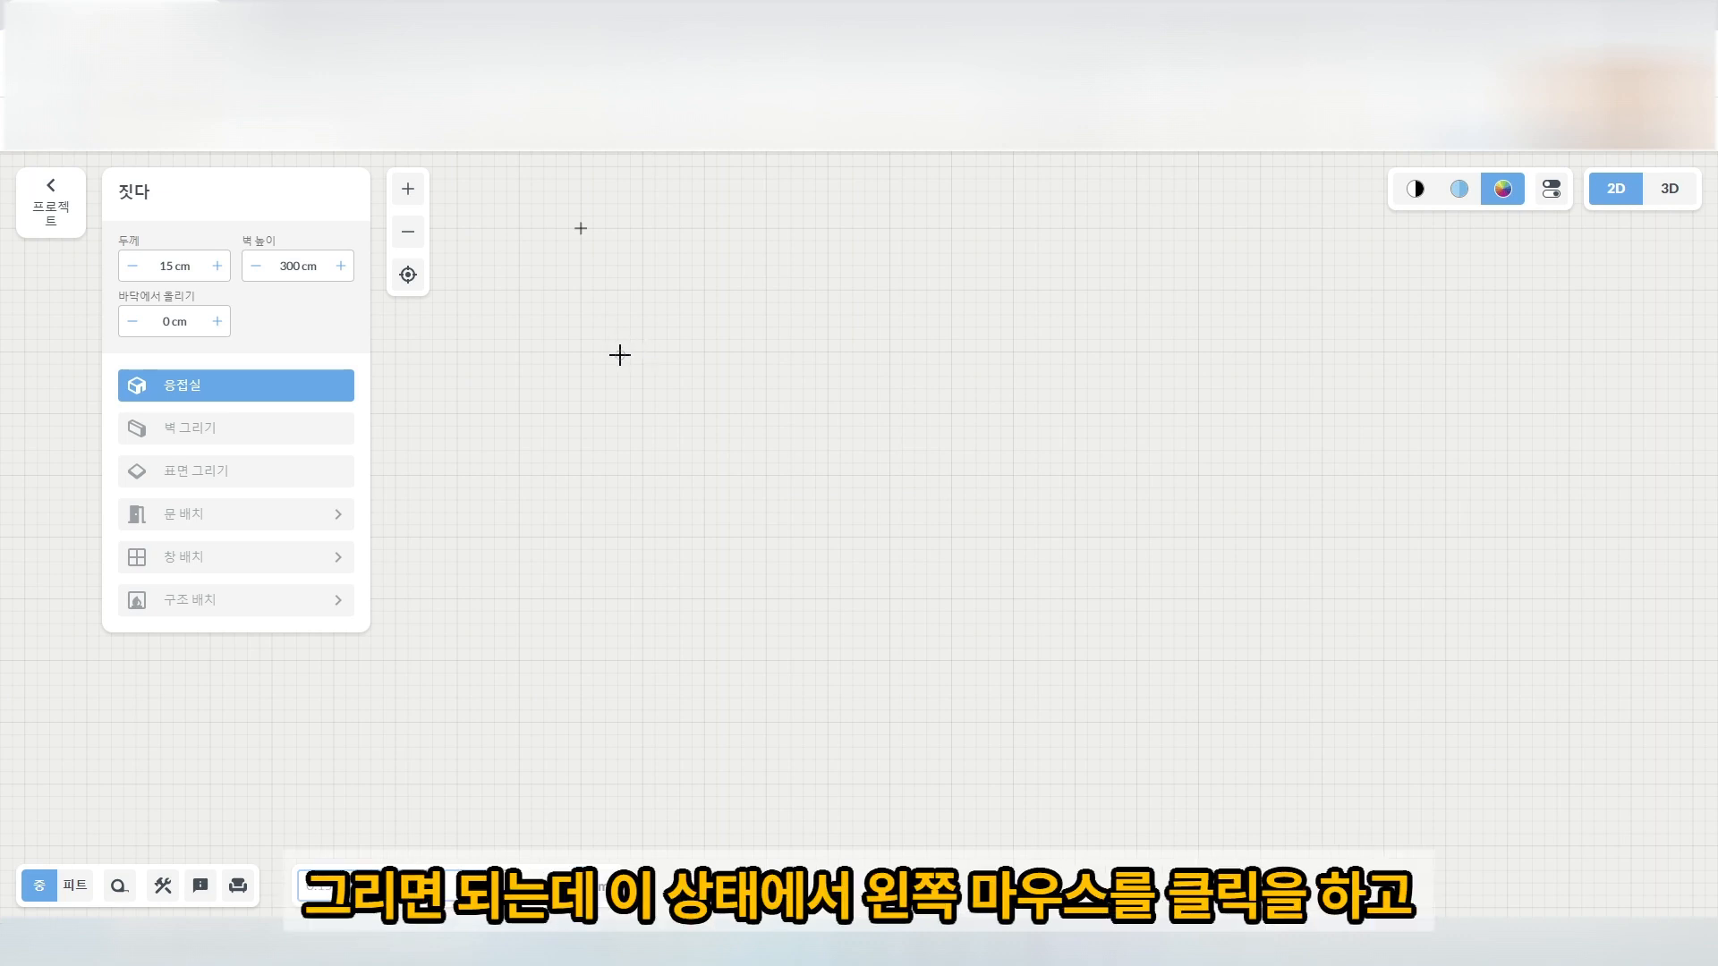
# Draw a rectangular room about 6.80 m by 3.46 m inside, and move its right-hand wall outward to an inner width of about 7.50 m.
pyautogui.moveTo(619, 355); pyautogui.dragTo(1048, 579)
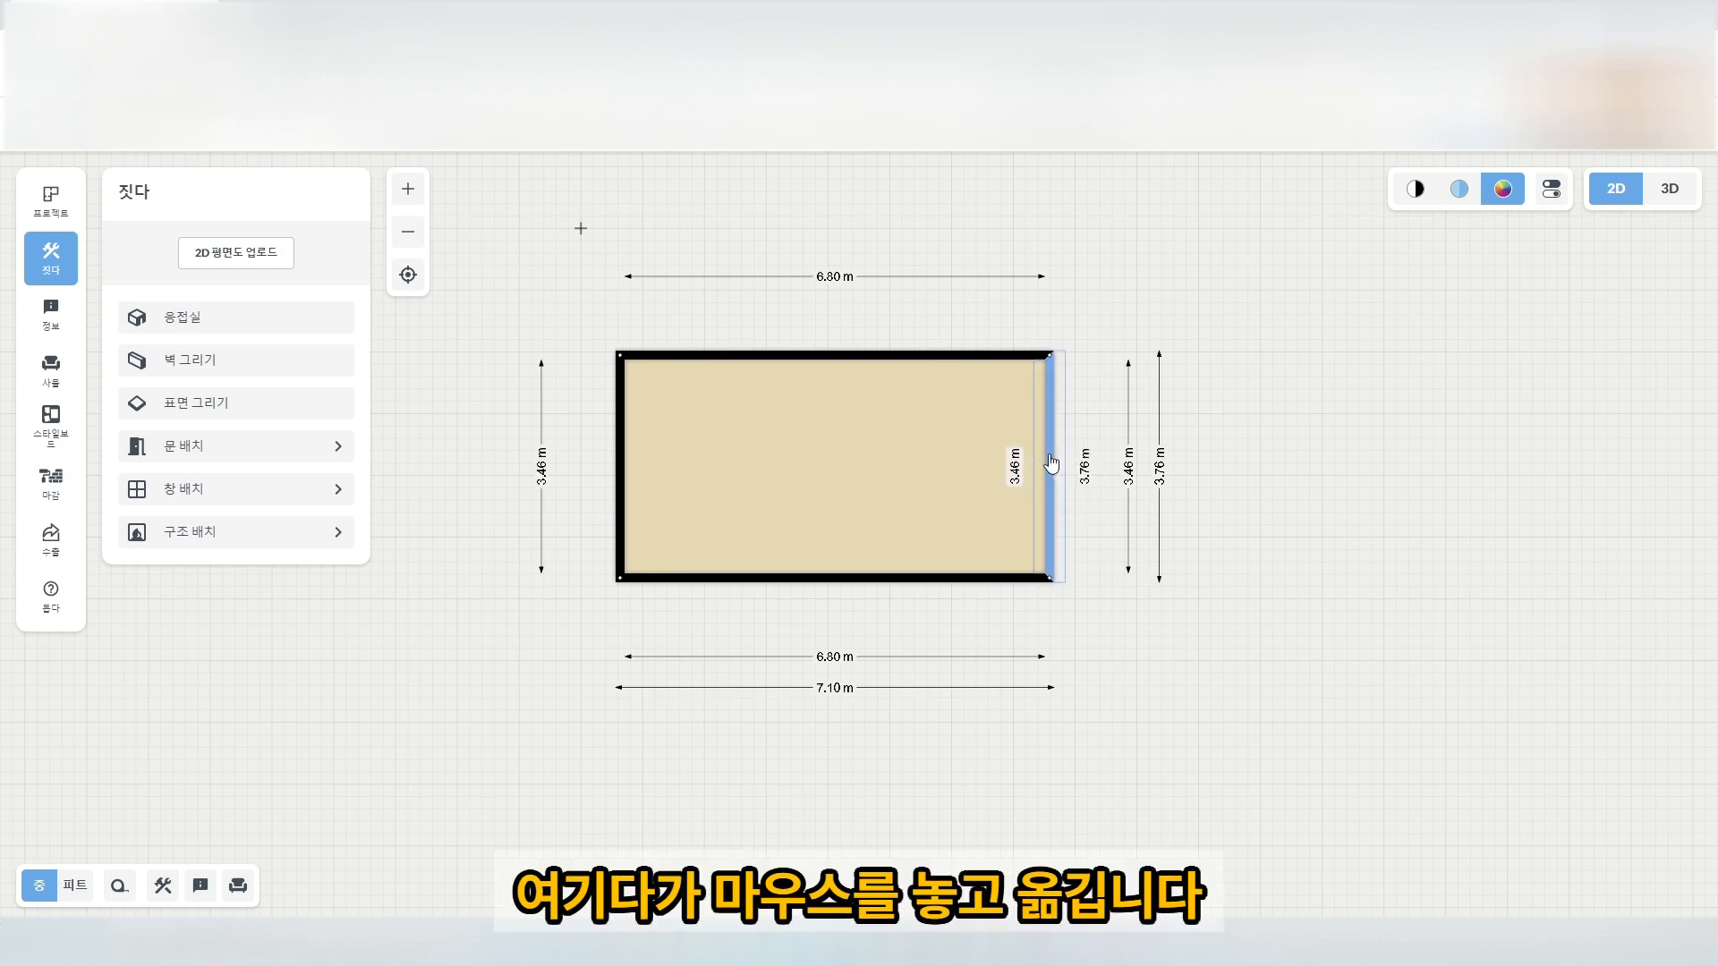
pyautogui.moveTo(1052, 464); pyautogui.dragTo(1095, 471)
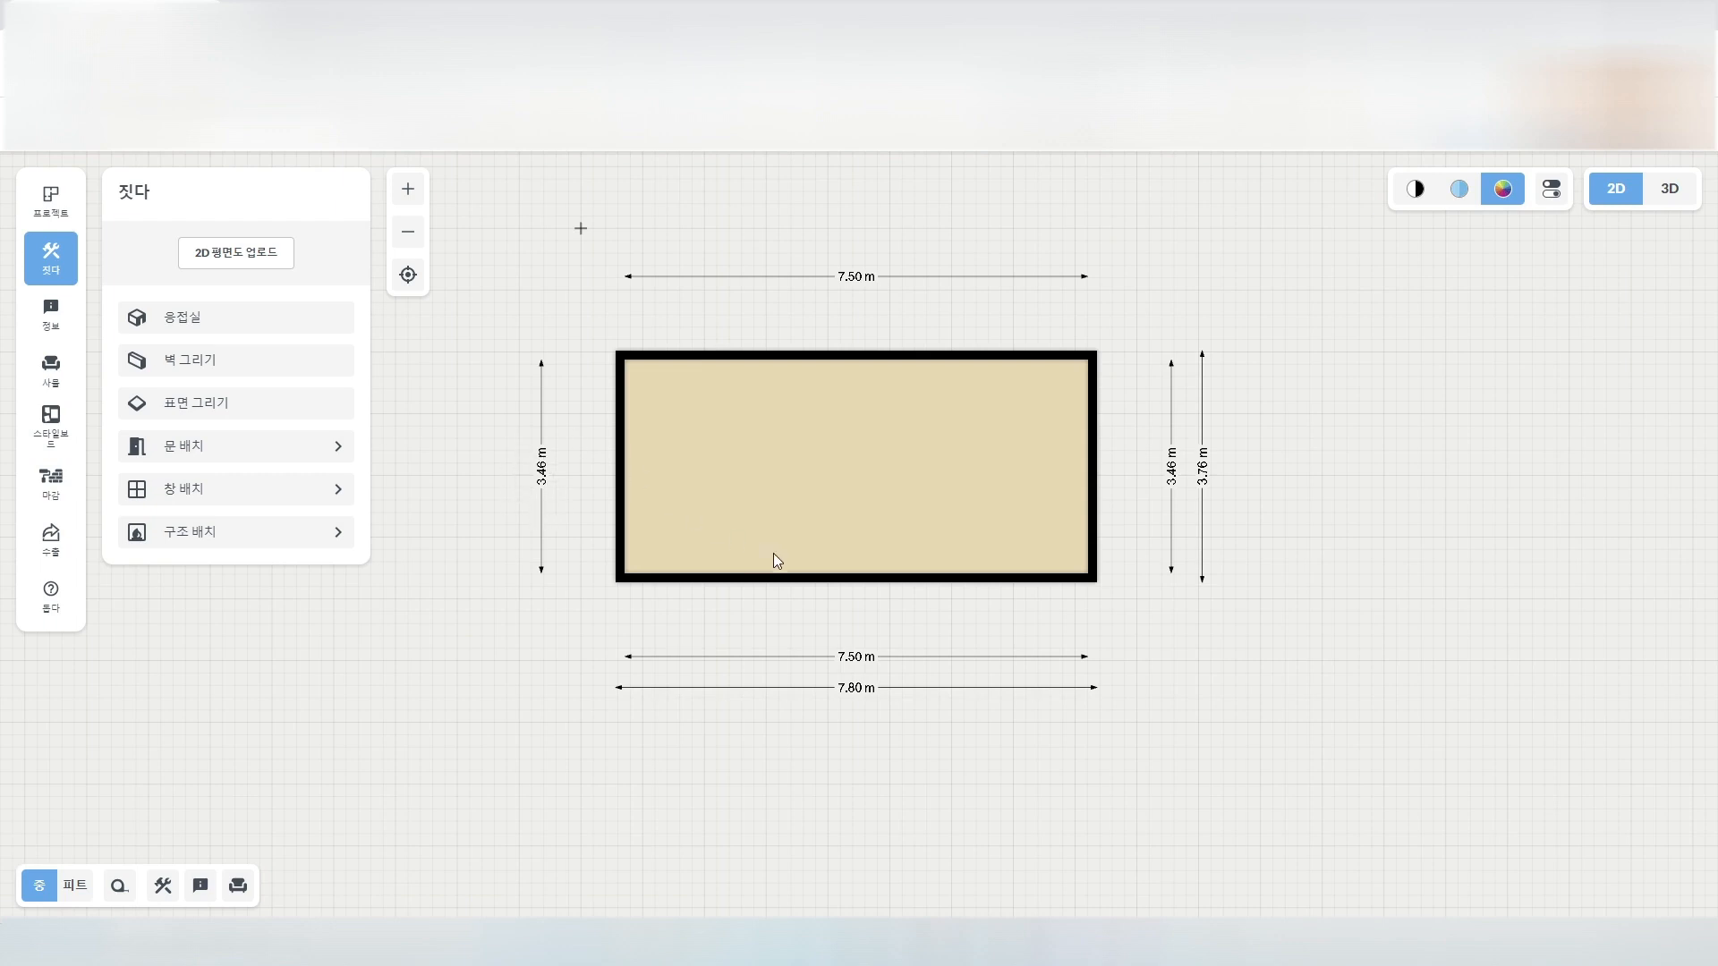
# Move the room's lower wall outward until the inner depth is about 4.53 m.
pyautogui.click(856, 583)
pyautogui.moveTo(856, 587); pyautogui.dragTo(861, 639)
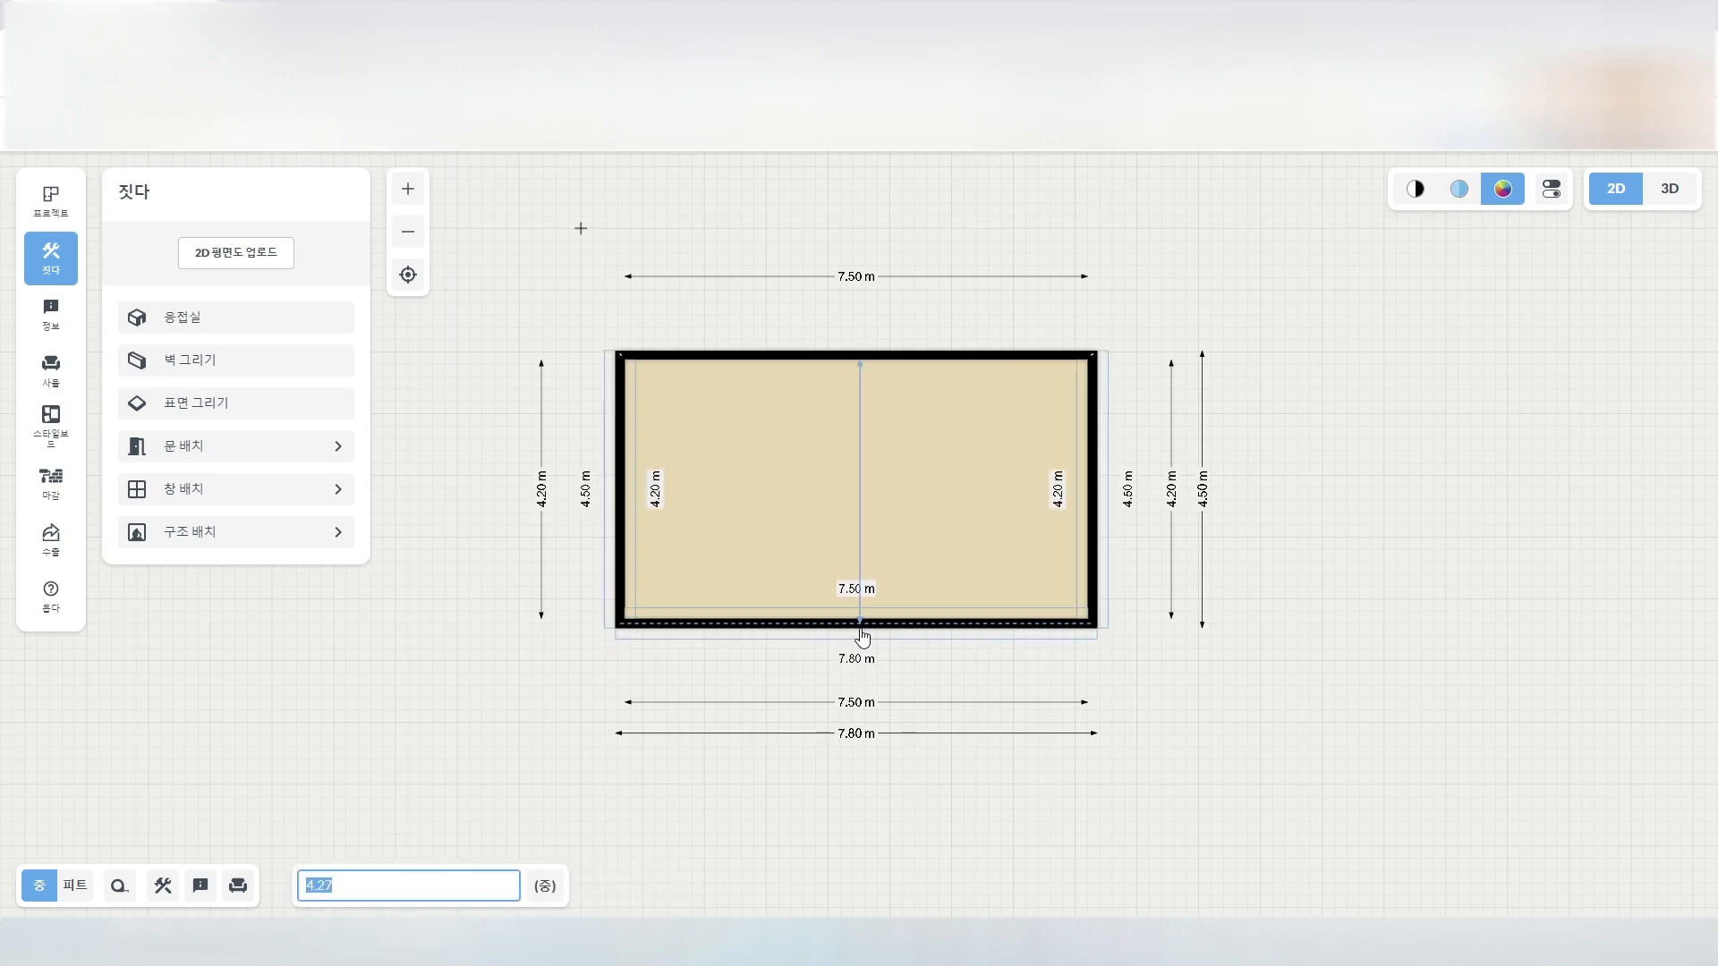
pyautogui.press('Return')
pyautogui.click(863, 632)
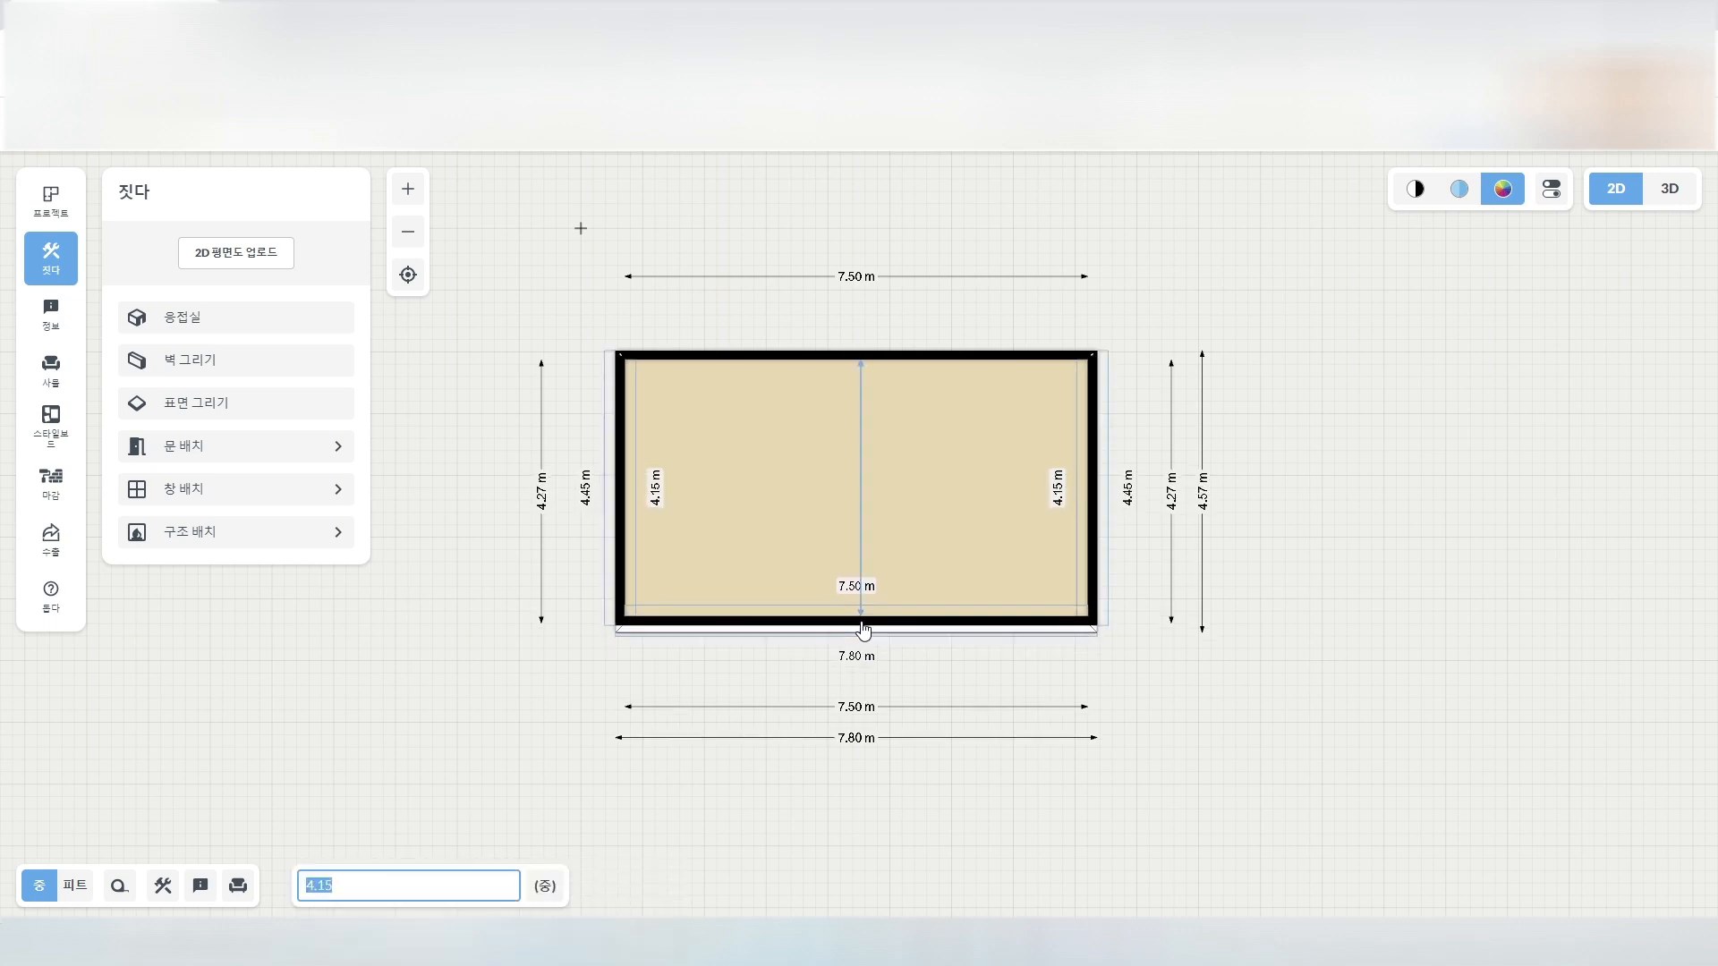
pyautogui.press('Escape')
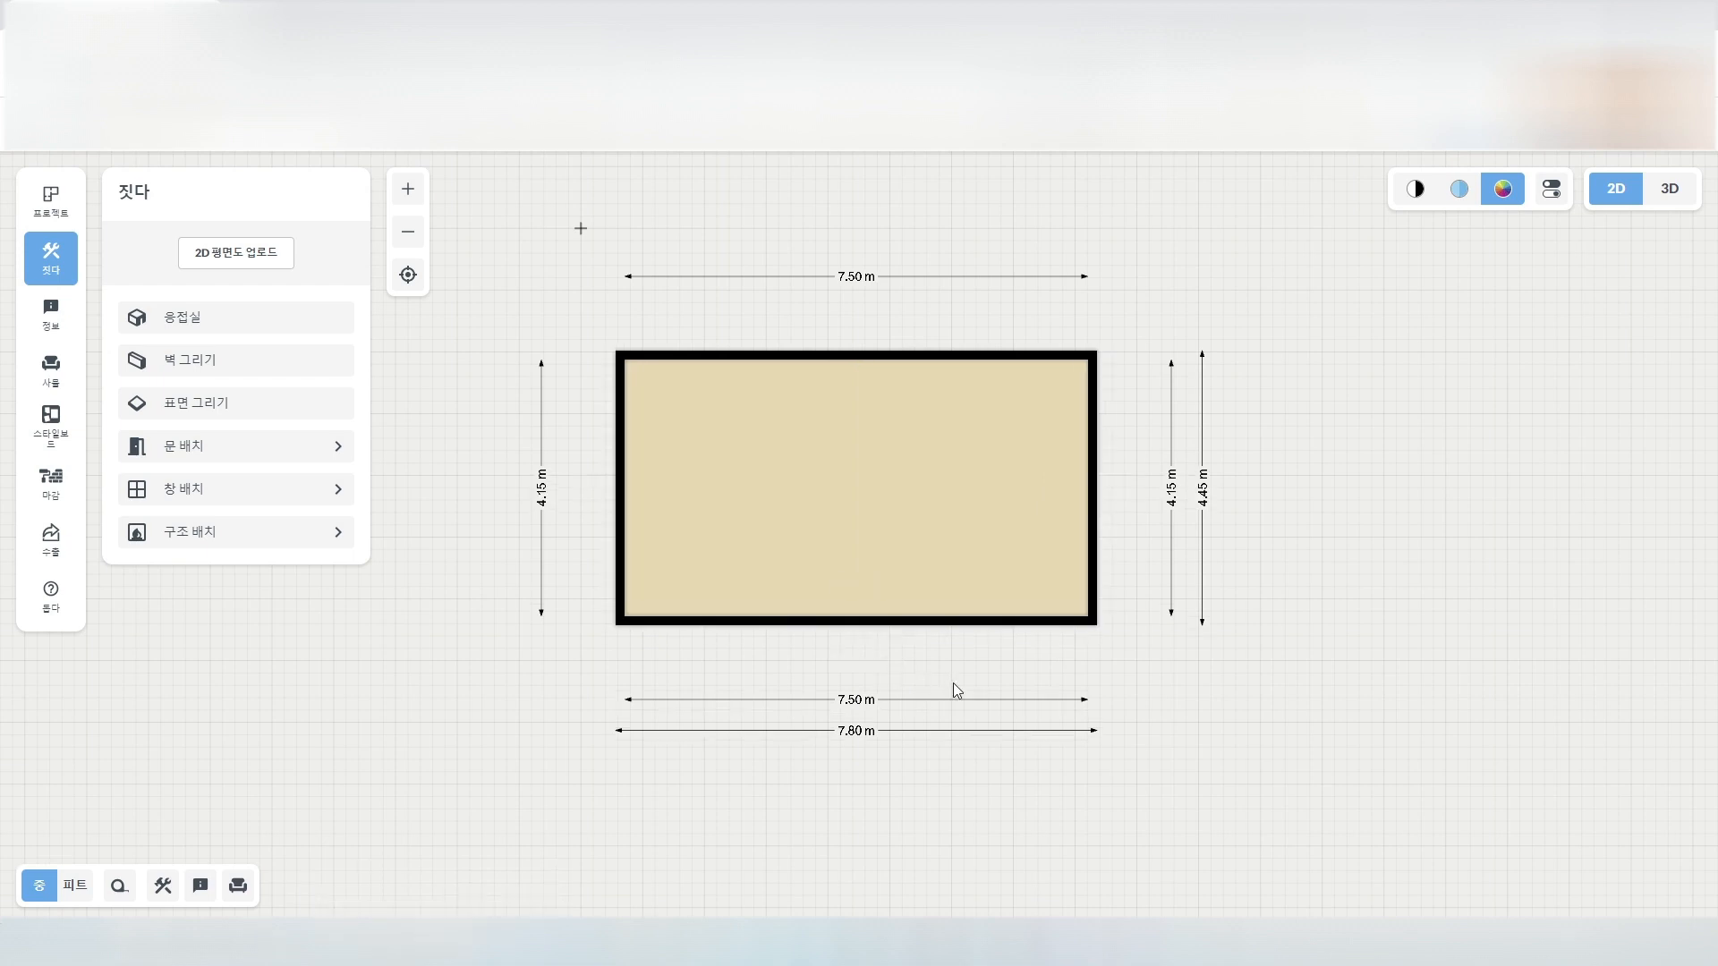
pyautogui.click(875, 636)
pyautogui.moveTo(877, 646); pyautogui.dragTo(880, 654)
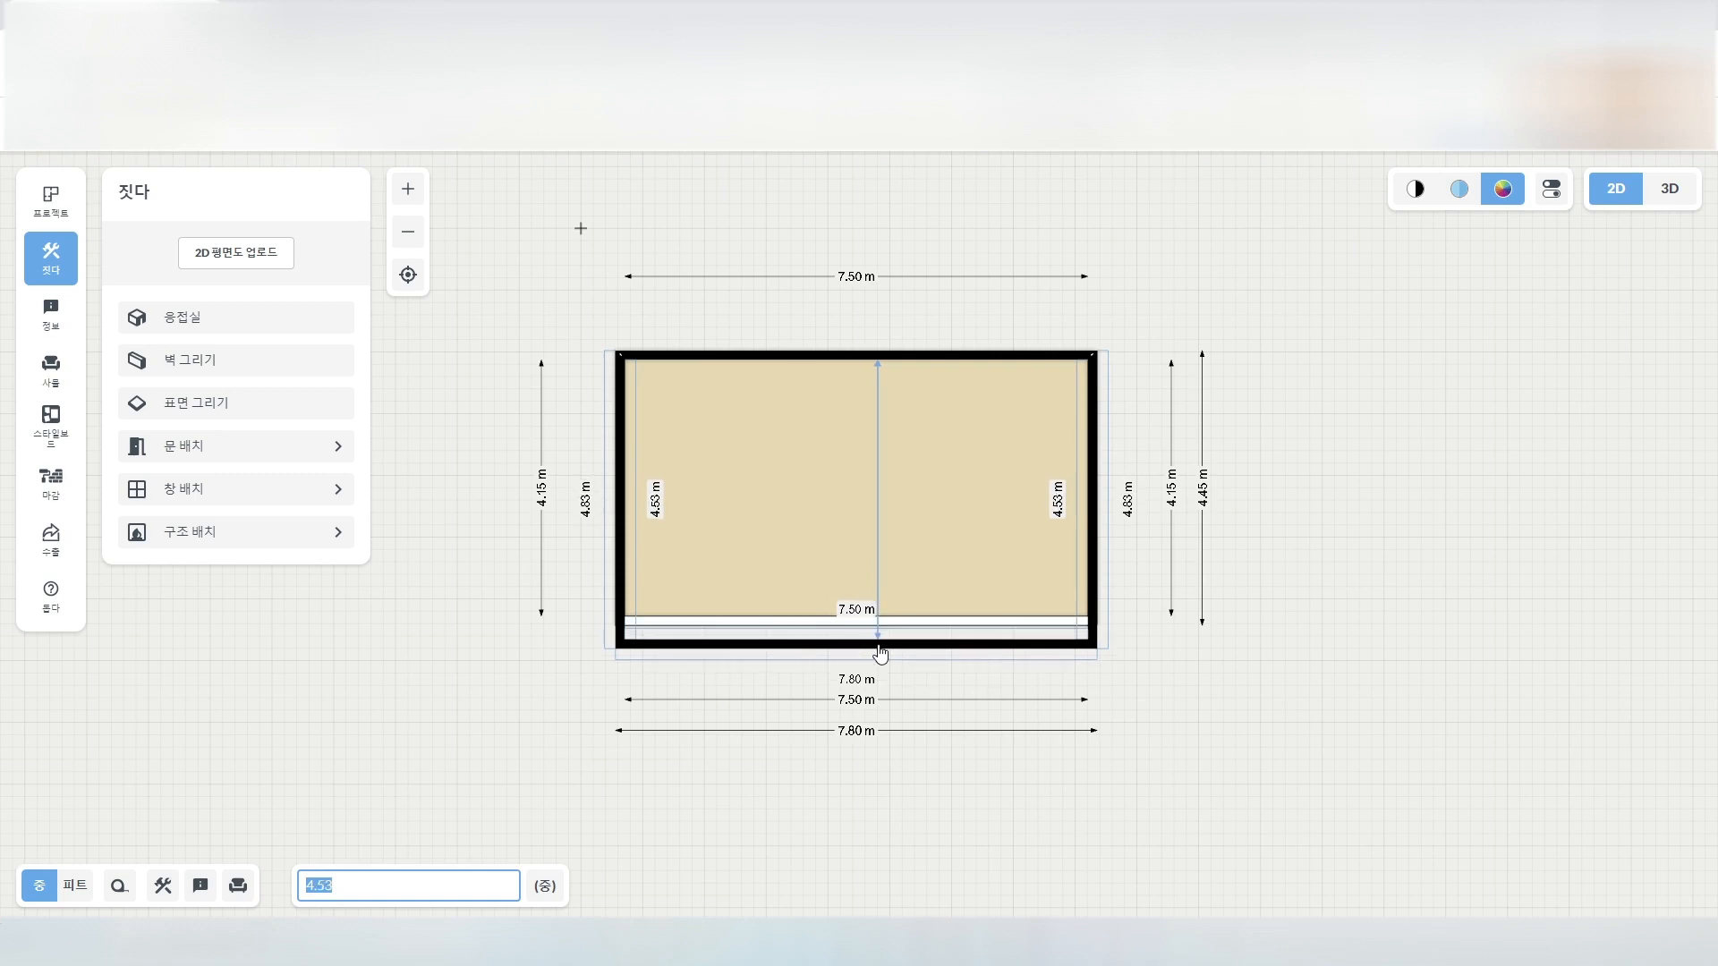
pyautogui.click(881, 654)
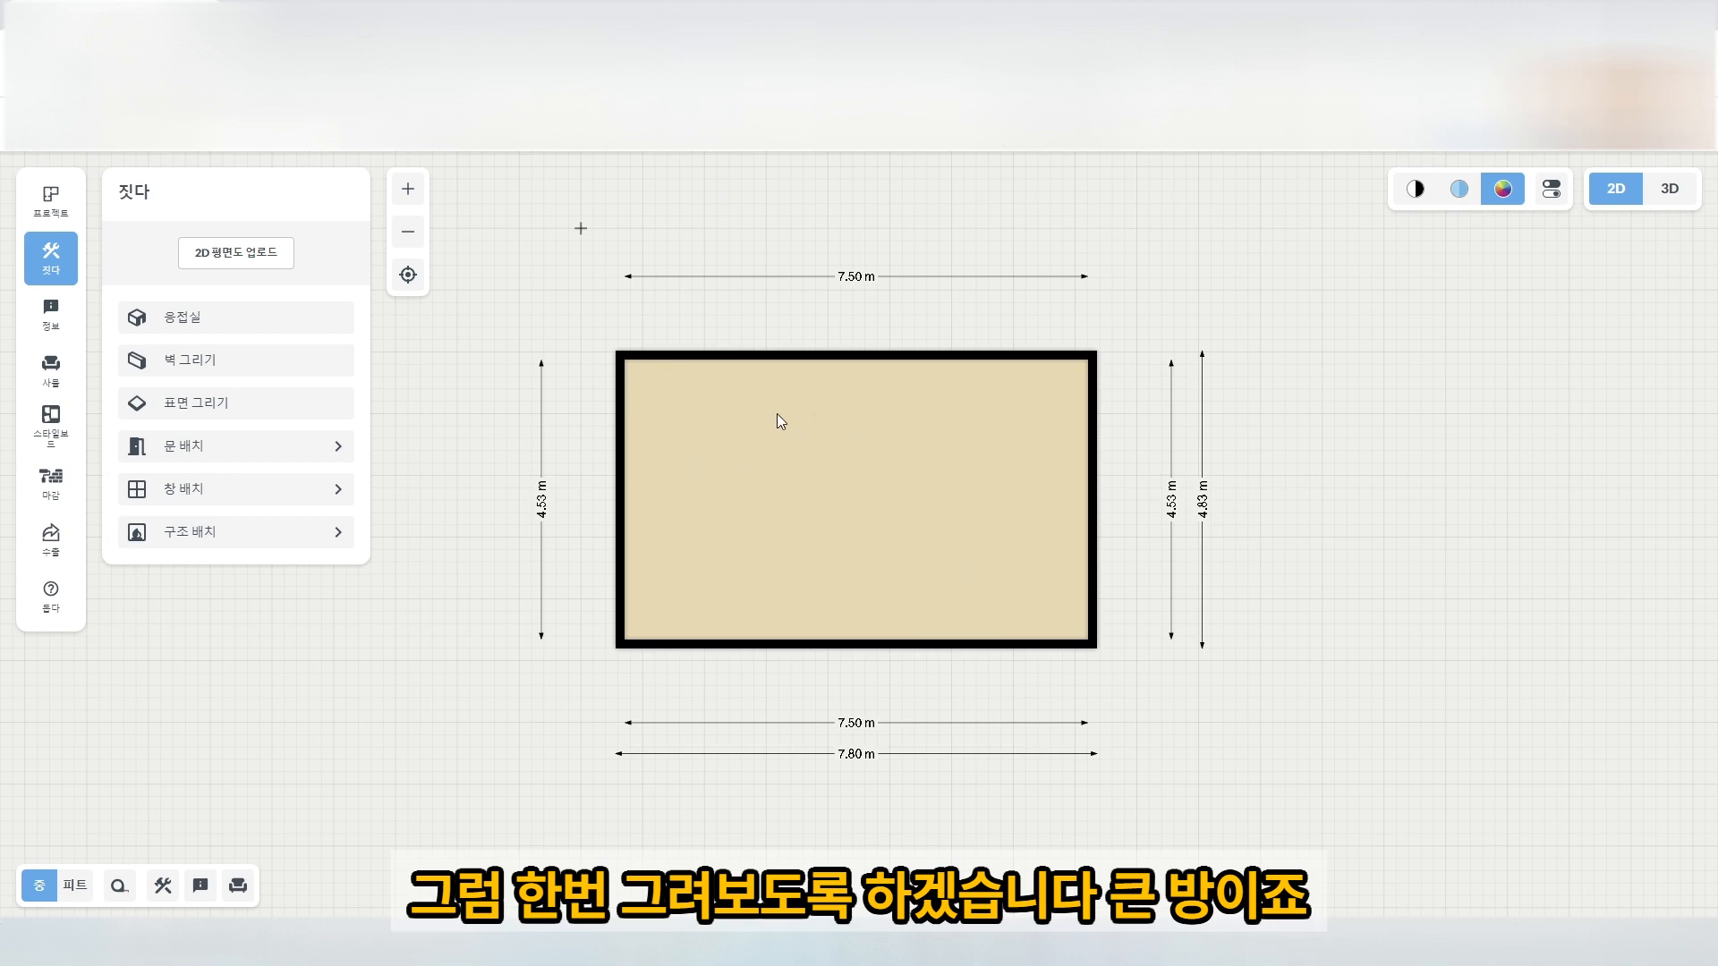
# Draw a small room about 0.97 m deep above the large room's upper-left corner, and narrow it to an inner width of about 1.41 m.
pyautogui.click(235, 322)
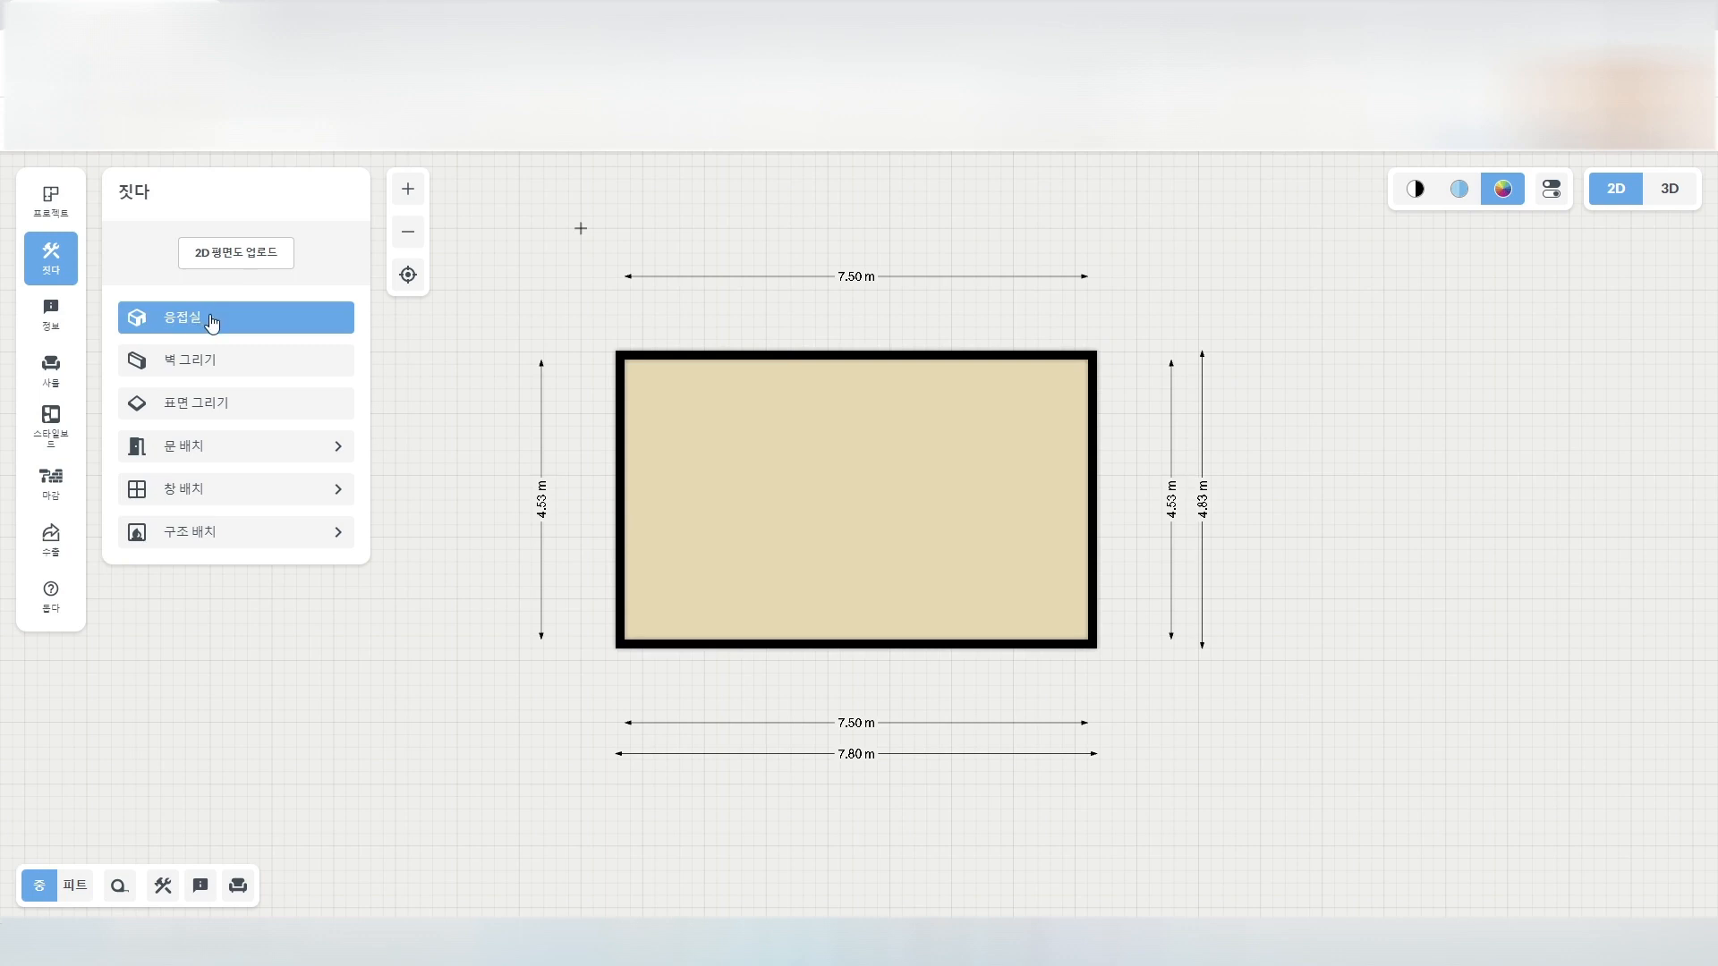
pyautogui.click(213, 322)
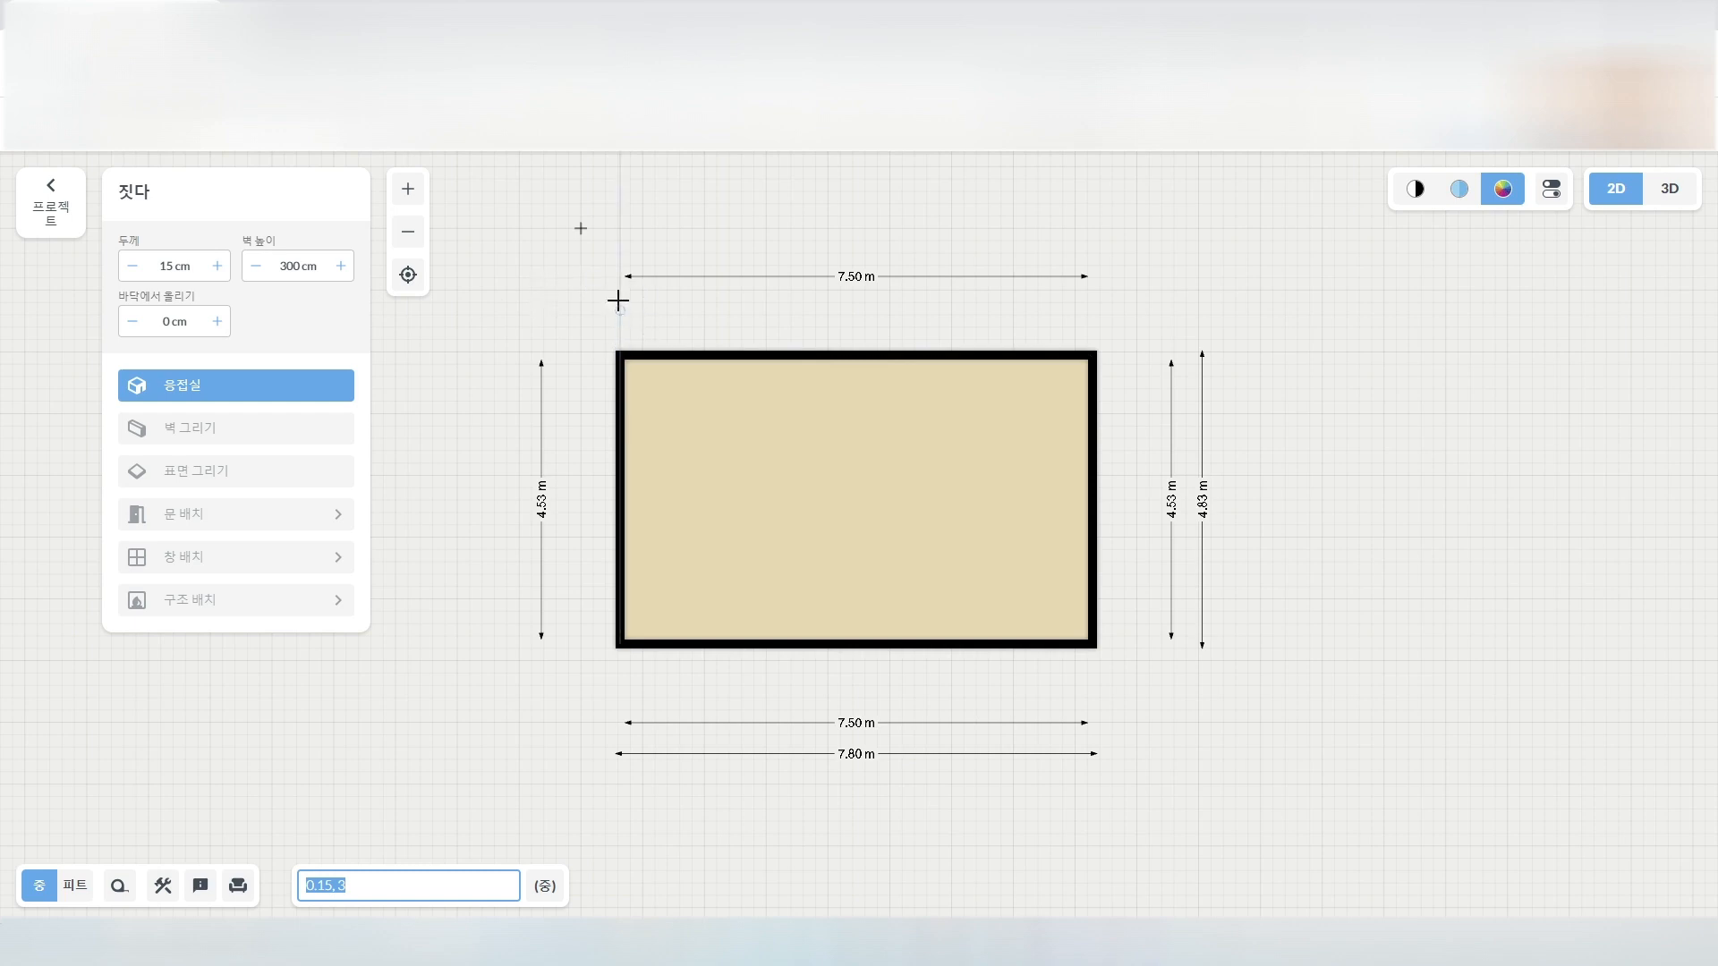
pyautogui.click(622, 351)
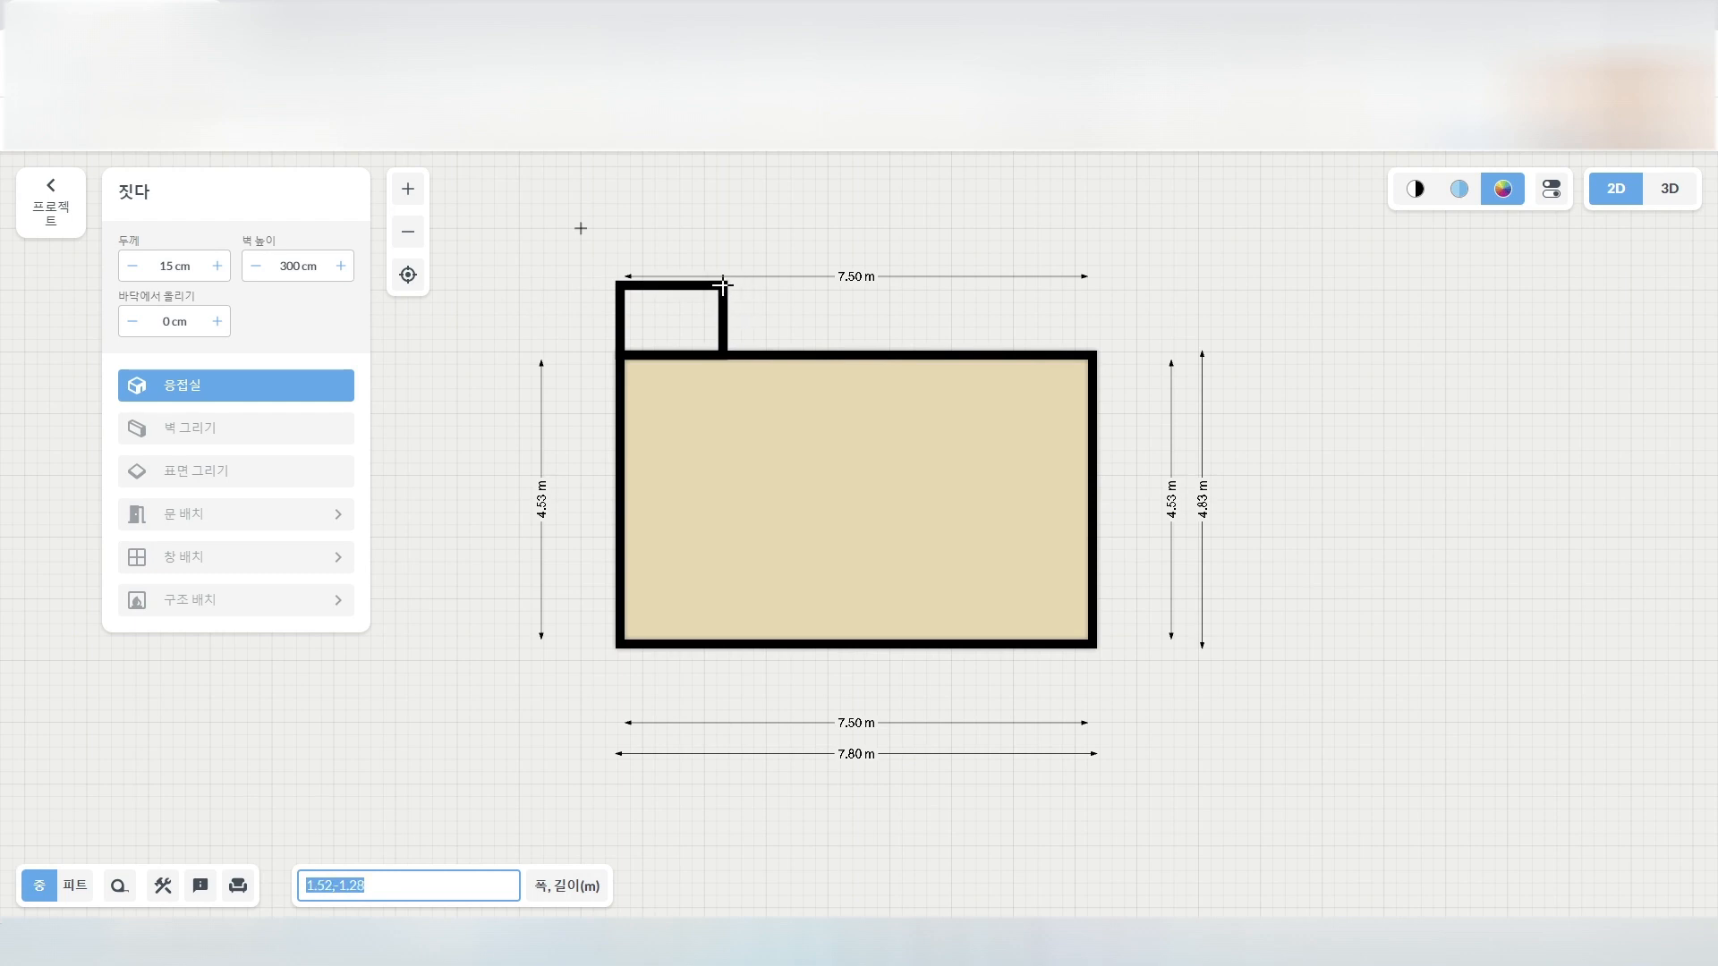
pyautogui.click(727, 286)
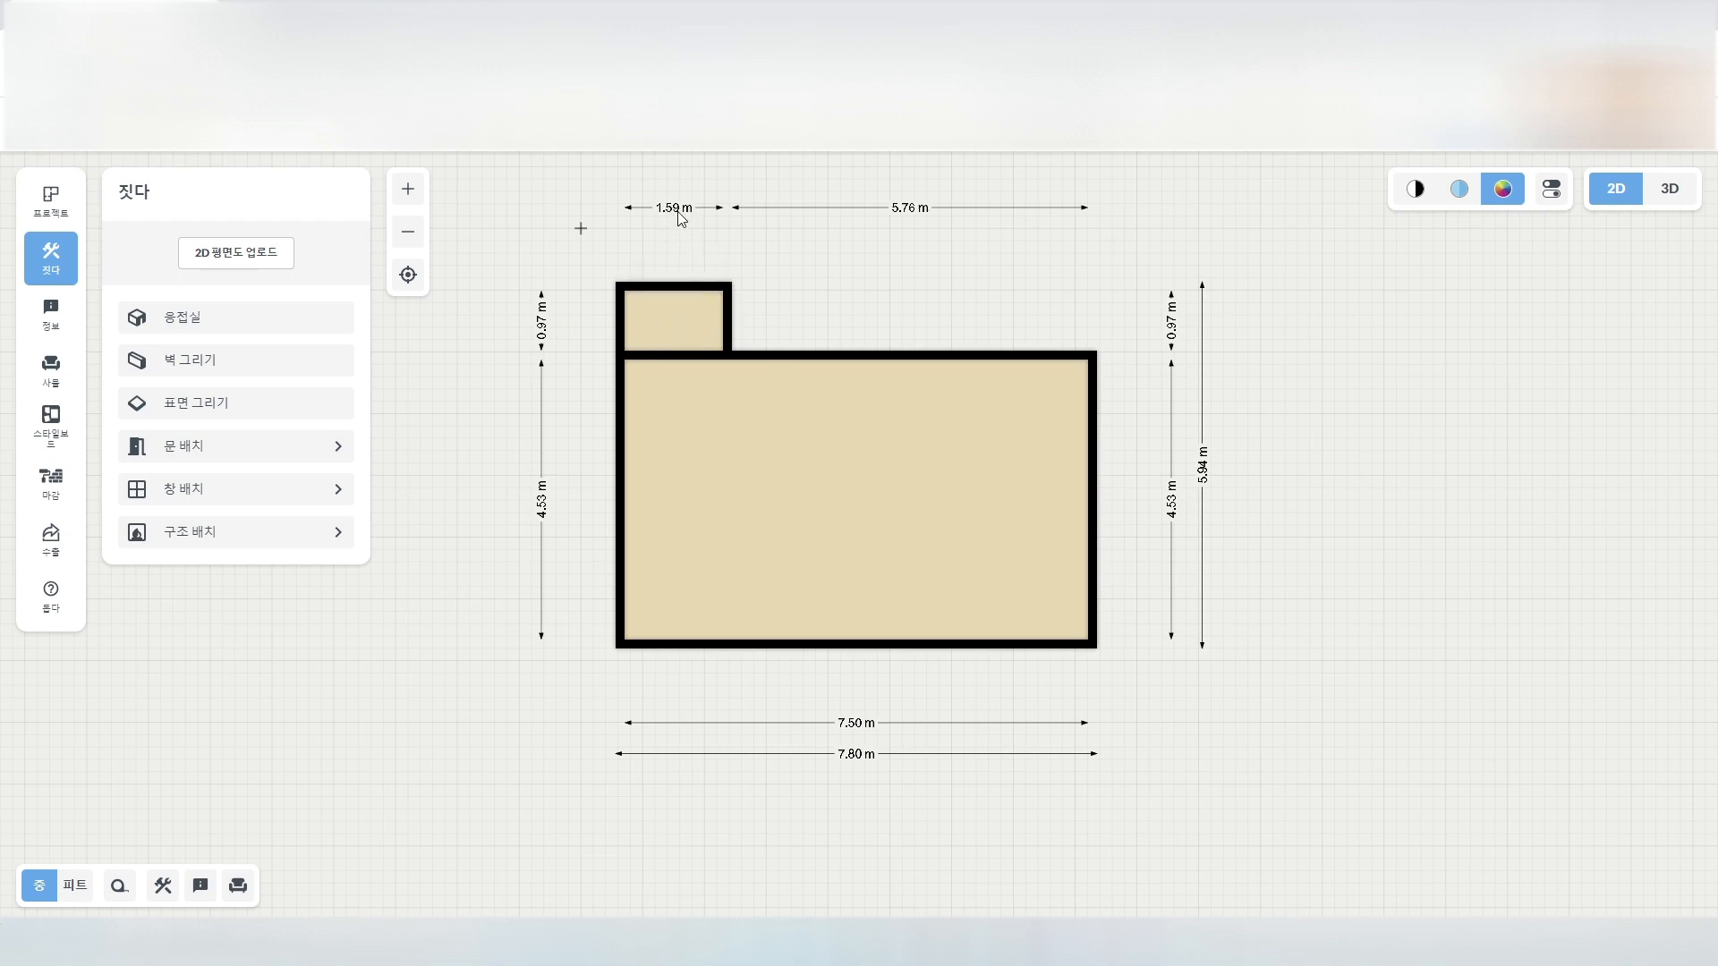
pyautogui.click(722, 322)
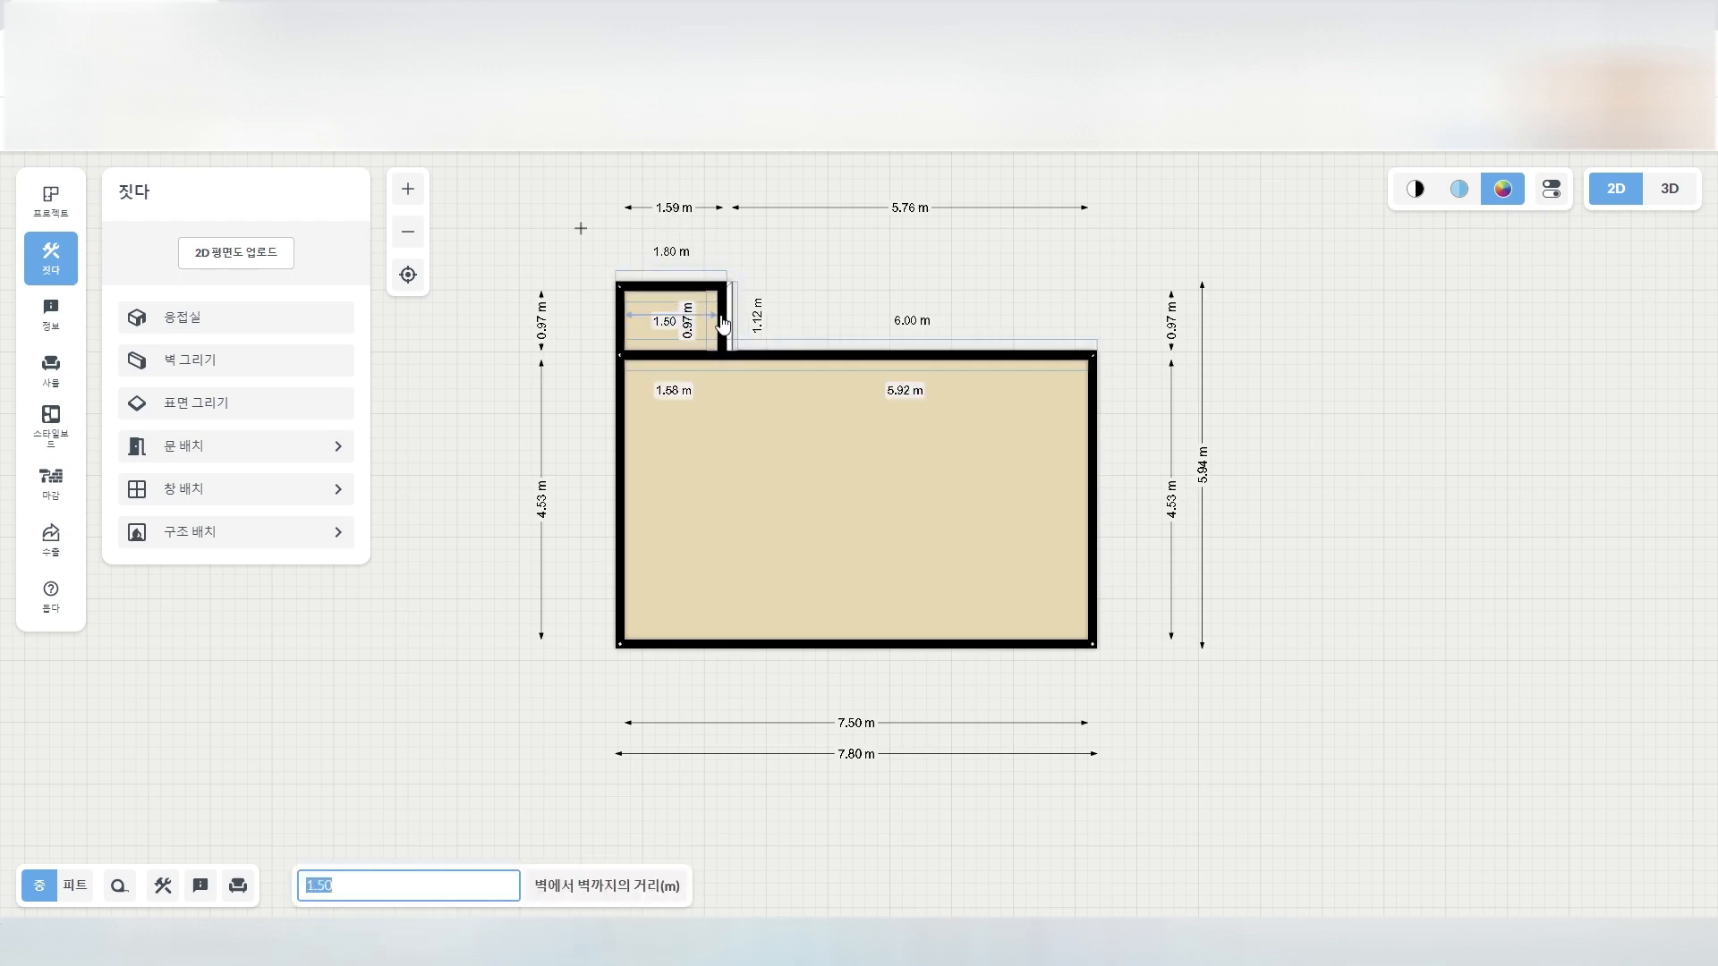
pyautogui.moveTo(723, 322); pyautogui.dragTo(719, 323)
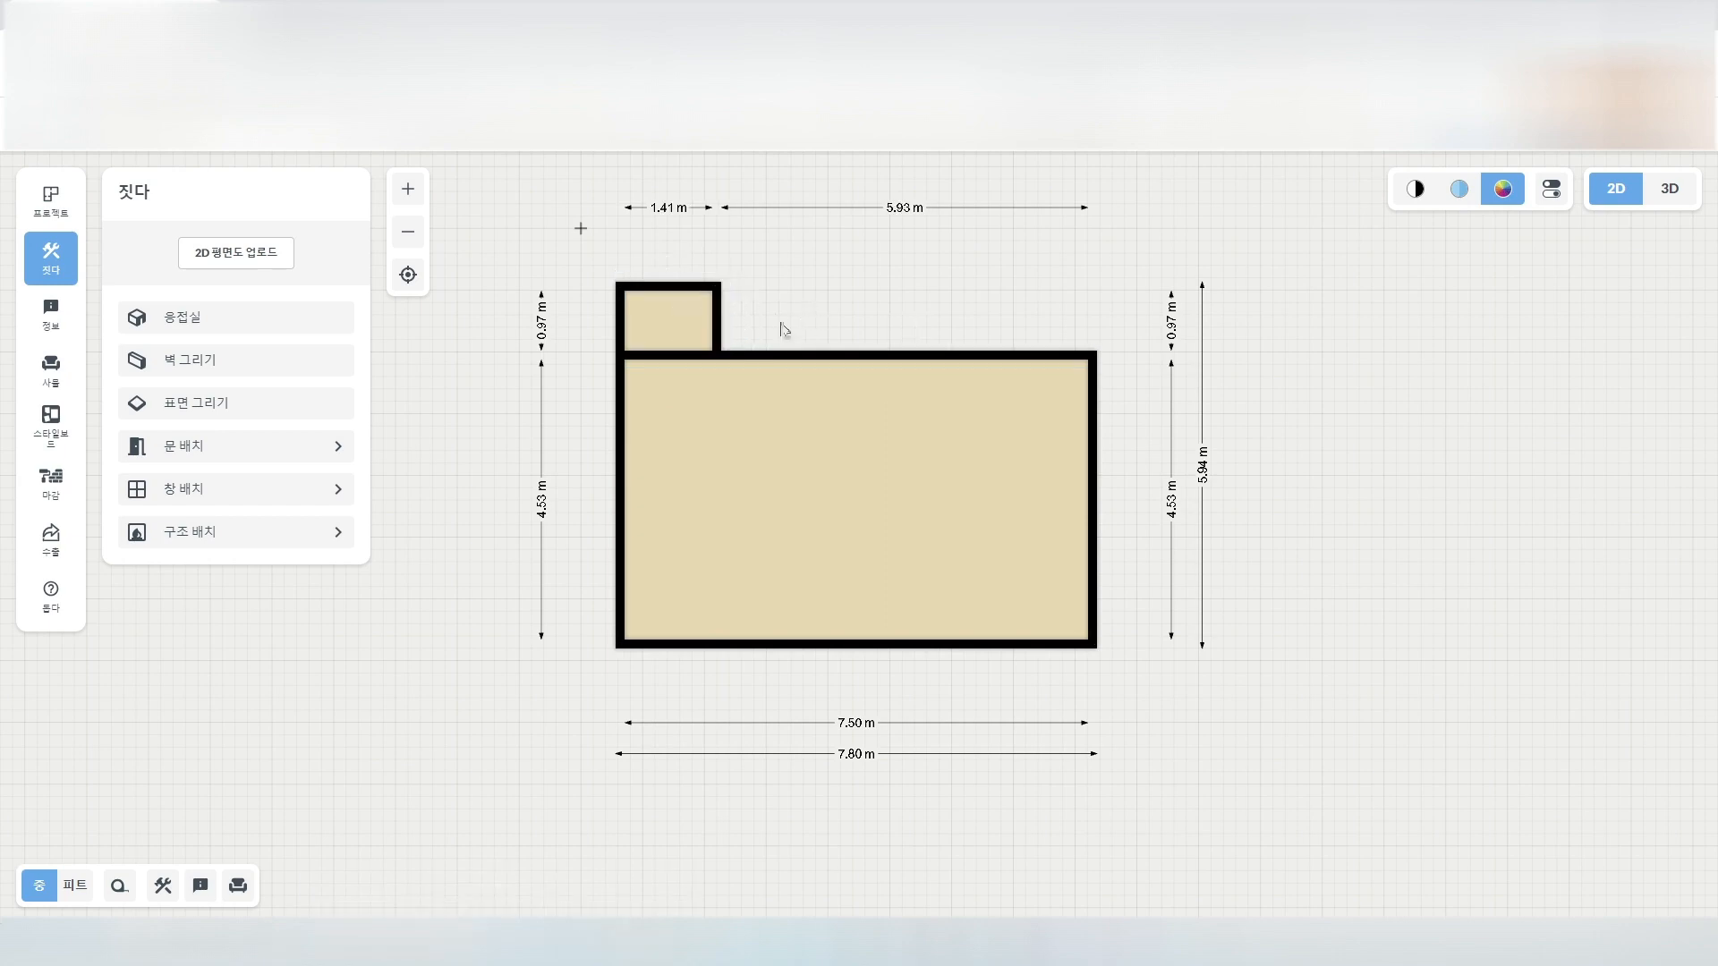
# Draw a bathroom about 1.41 m by 2.36 m inside the large room's upper-left corner, directly below the small room.
pyautogui.click(226, 324)
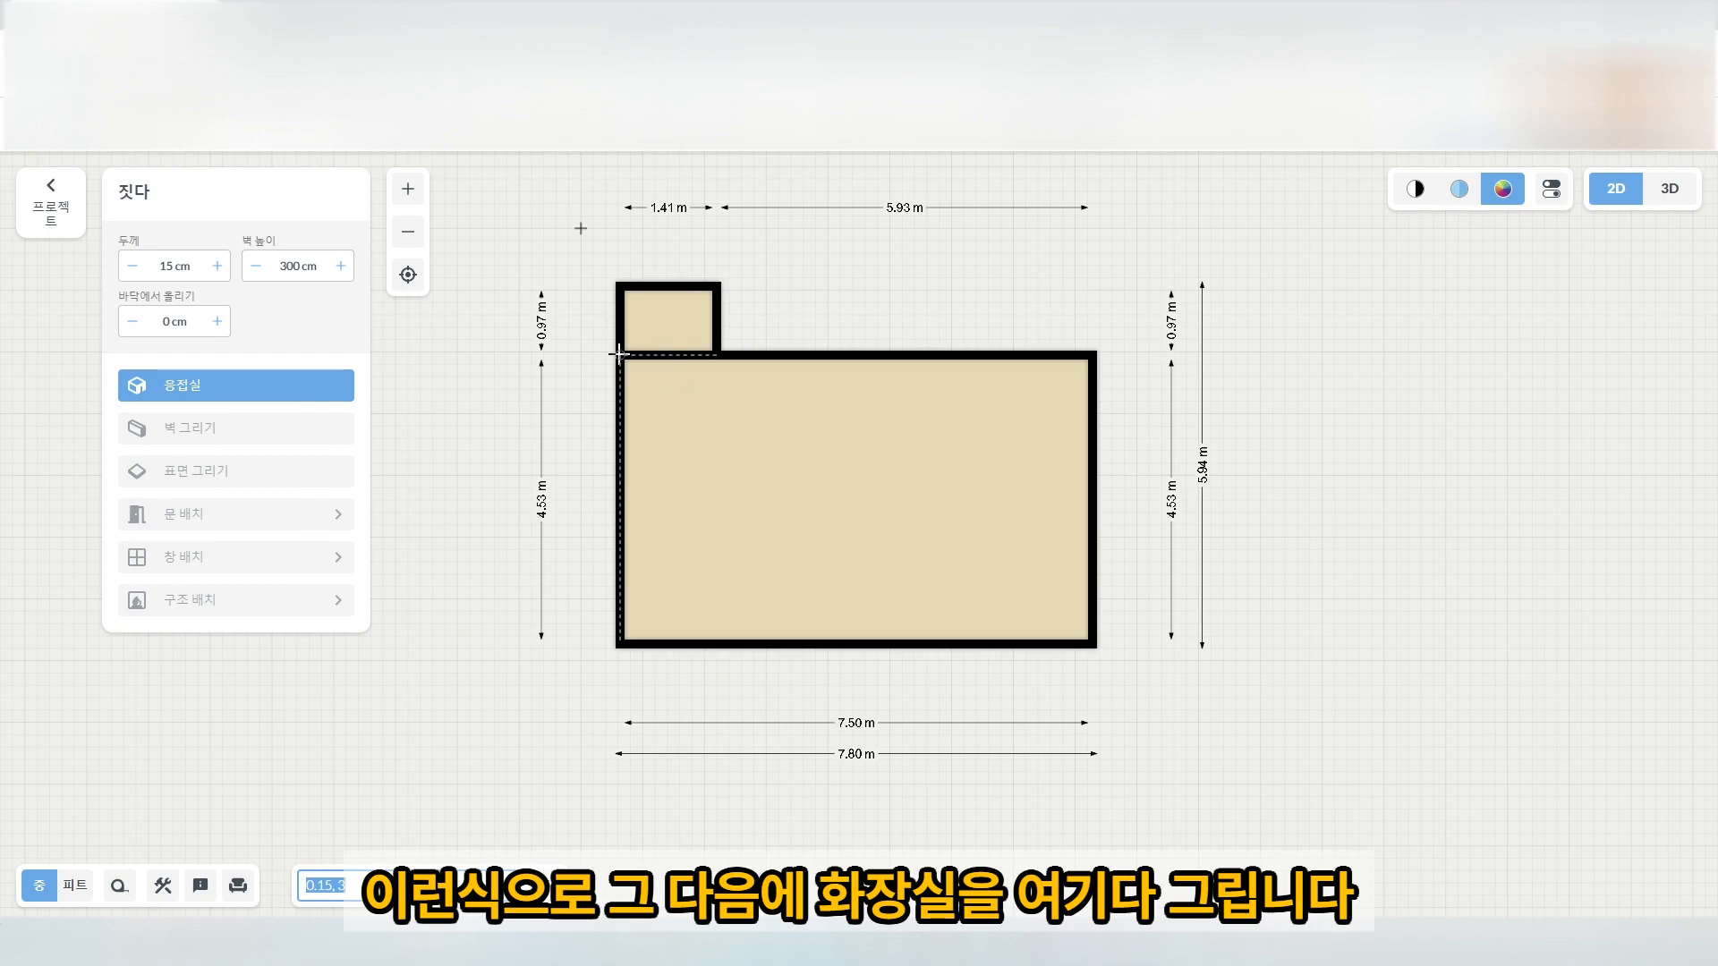
pyautogui.click(716, 358)
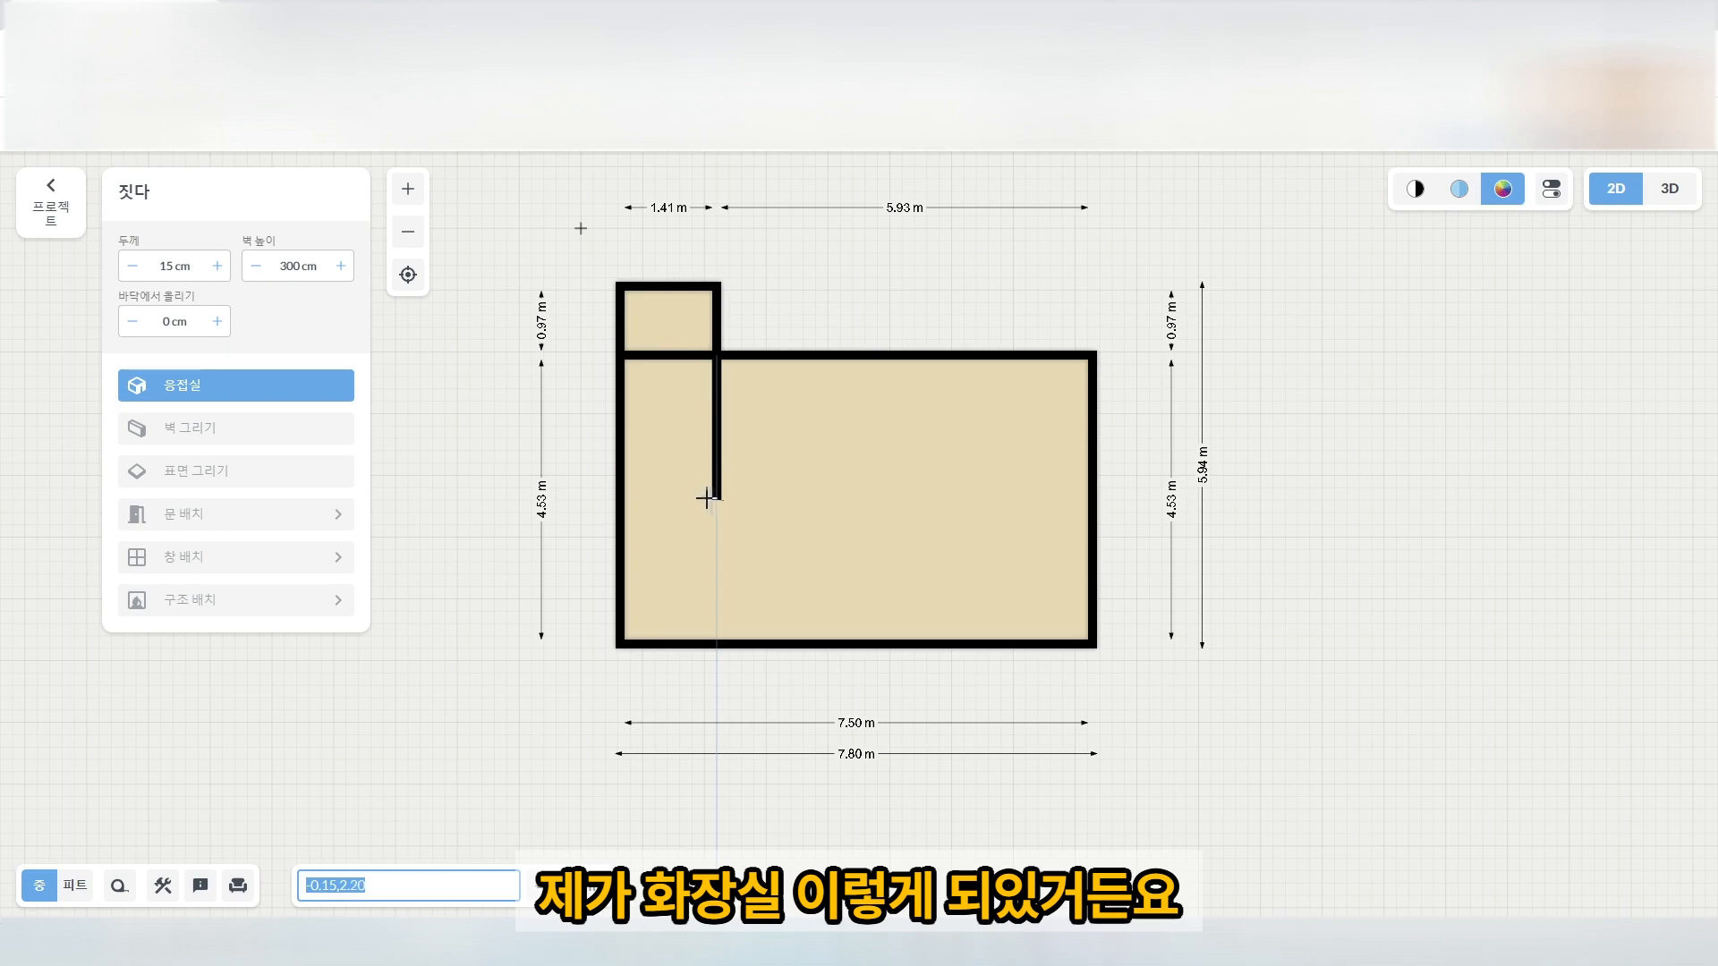
pyautogui.click(624, 509)
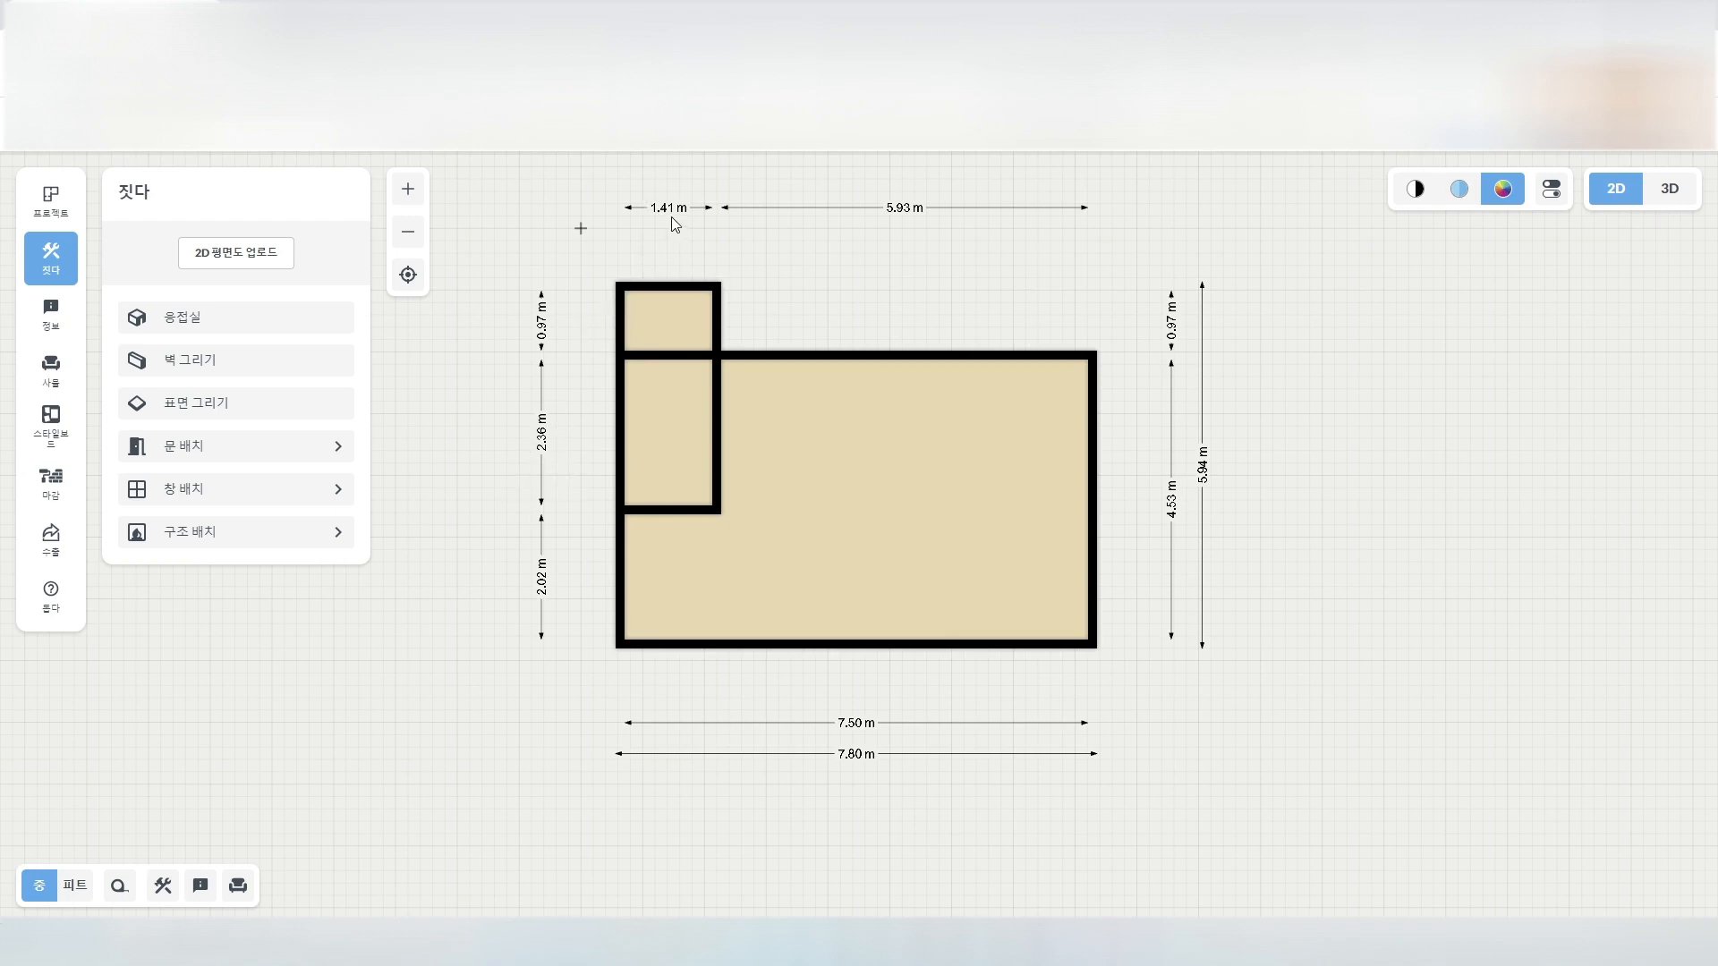
pyautogui.click(701, 483)
pyautogui.moveTo(702, 486)
pyautogui.mouseDown()
pyautogui.moveTo(684, 484)
pyautogui.moveTo(718, 490)
pyautogui.mouseUp()
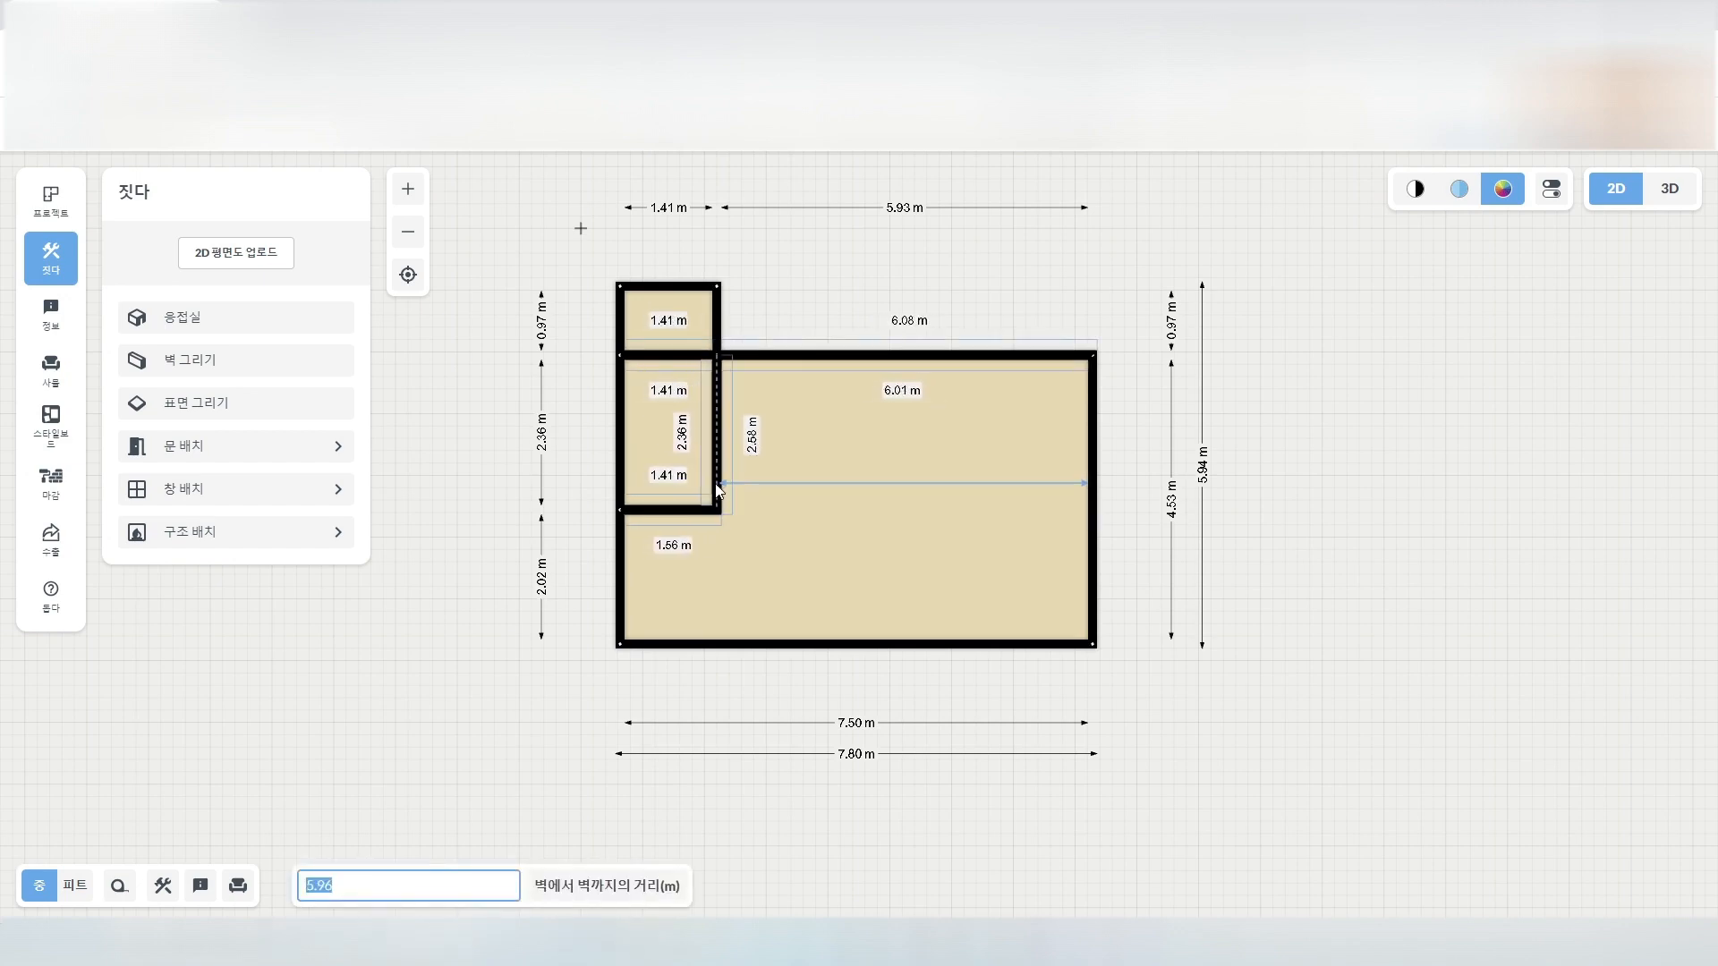
pyautogui.click(527, 498)
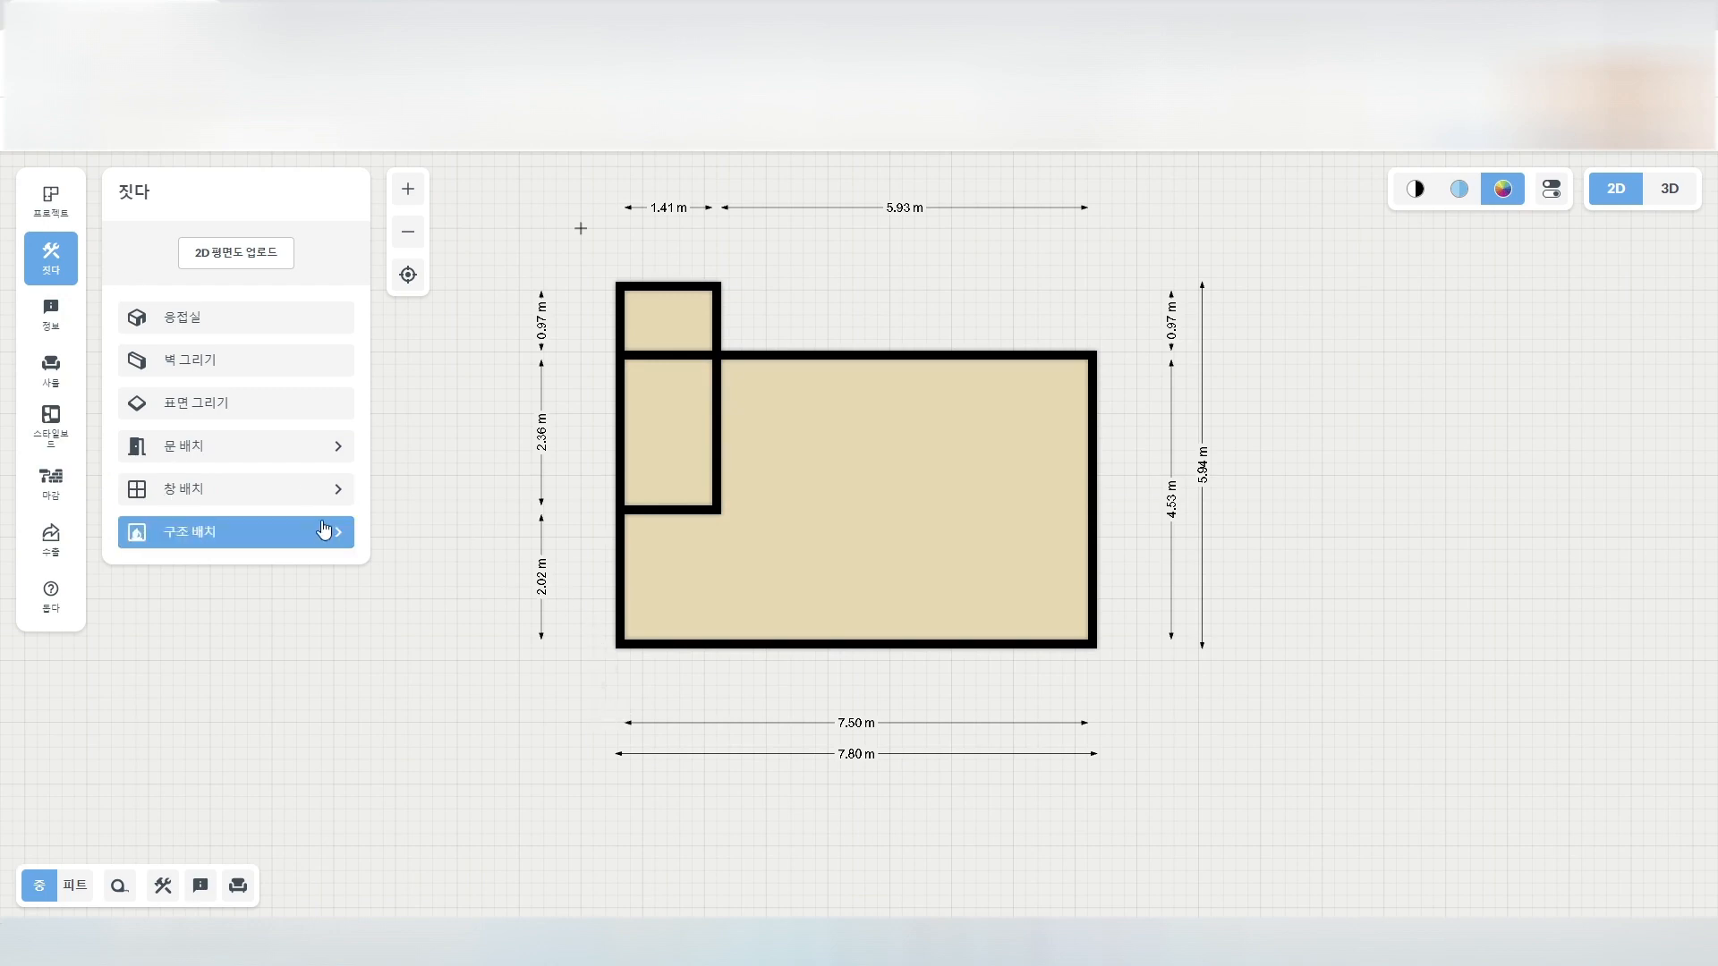
# Draw a room about 1.41 m by 1.01 m inside the large room's lower-left corner.
pyautogui.click(621, 582)
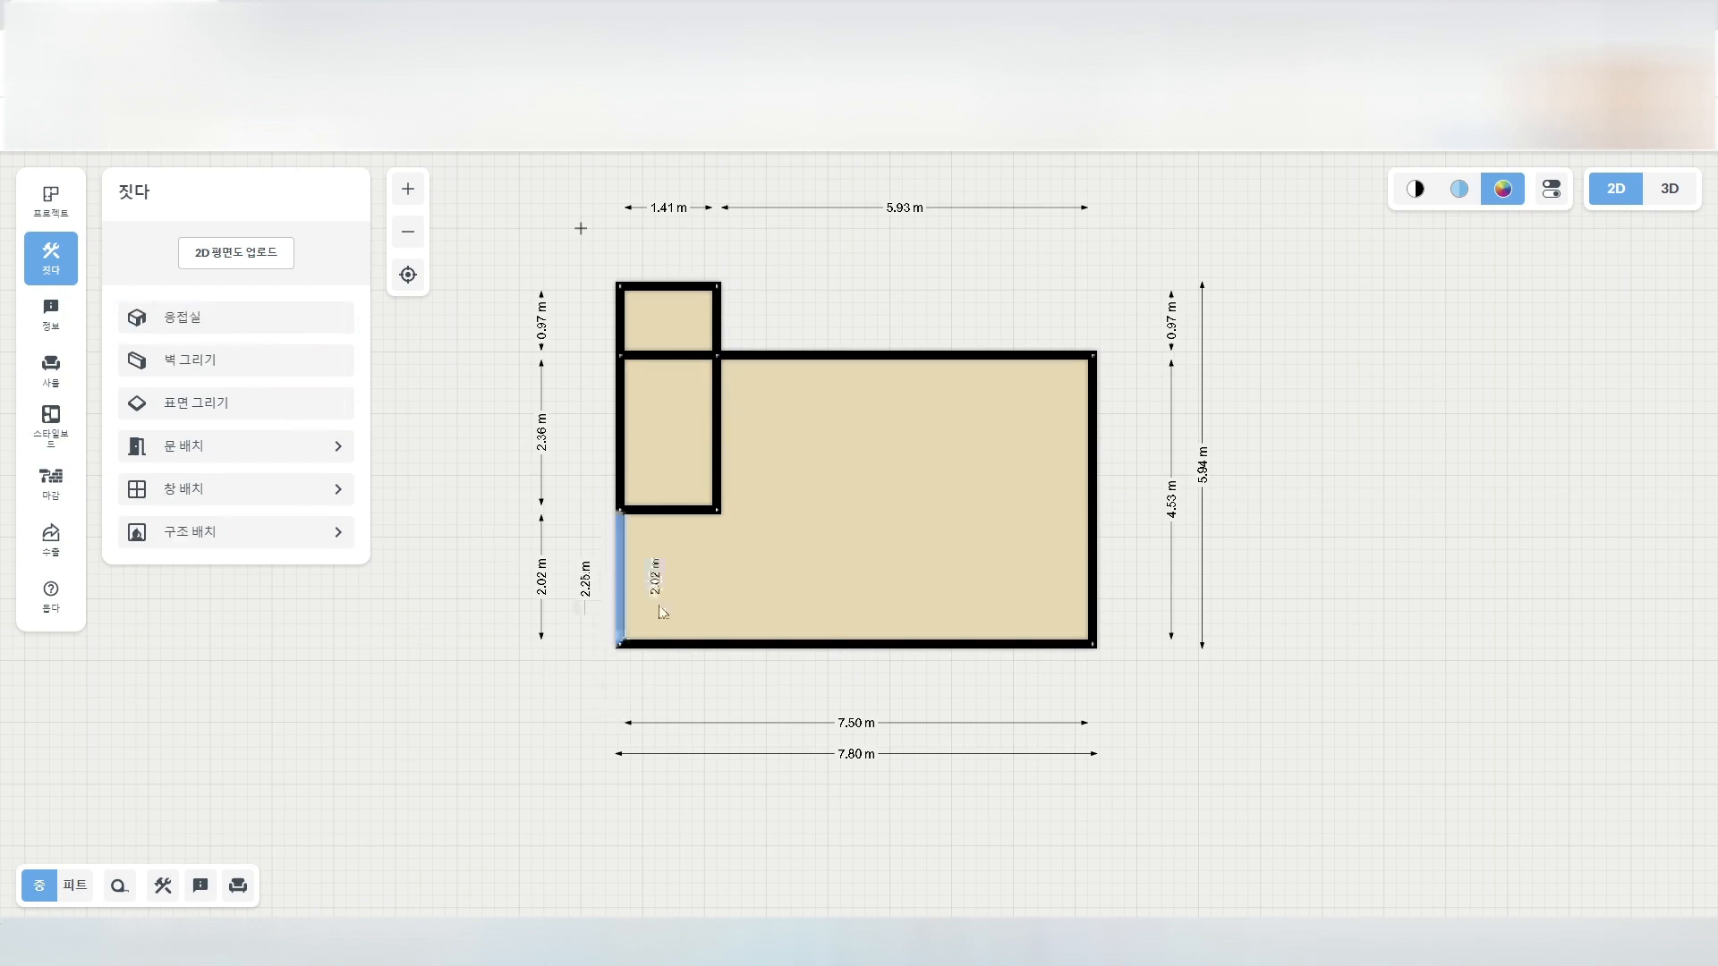
pyautogui.click(242, 327)
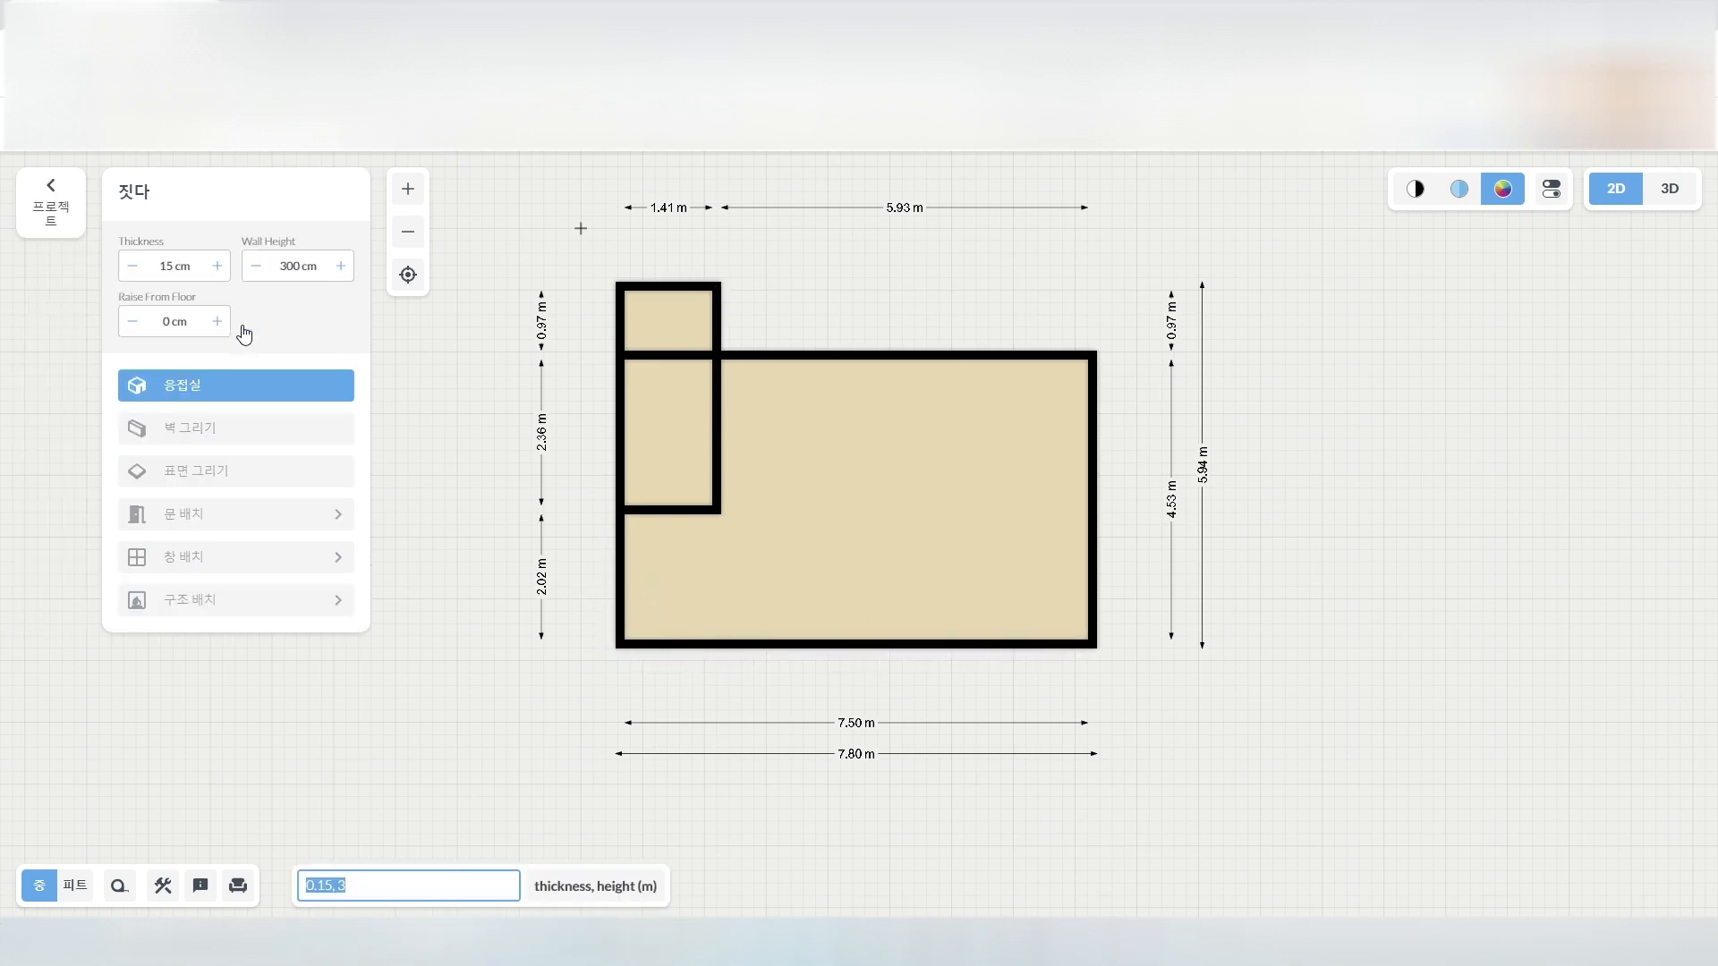
pyautogui.click(624, 573)
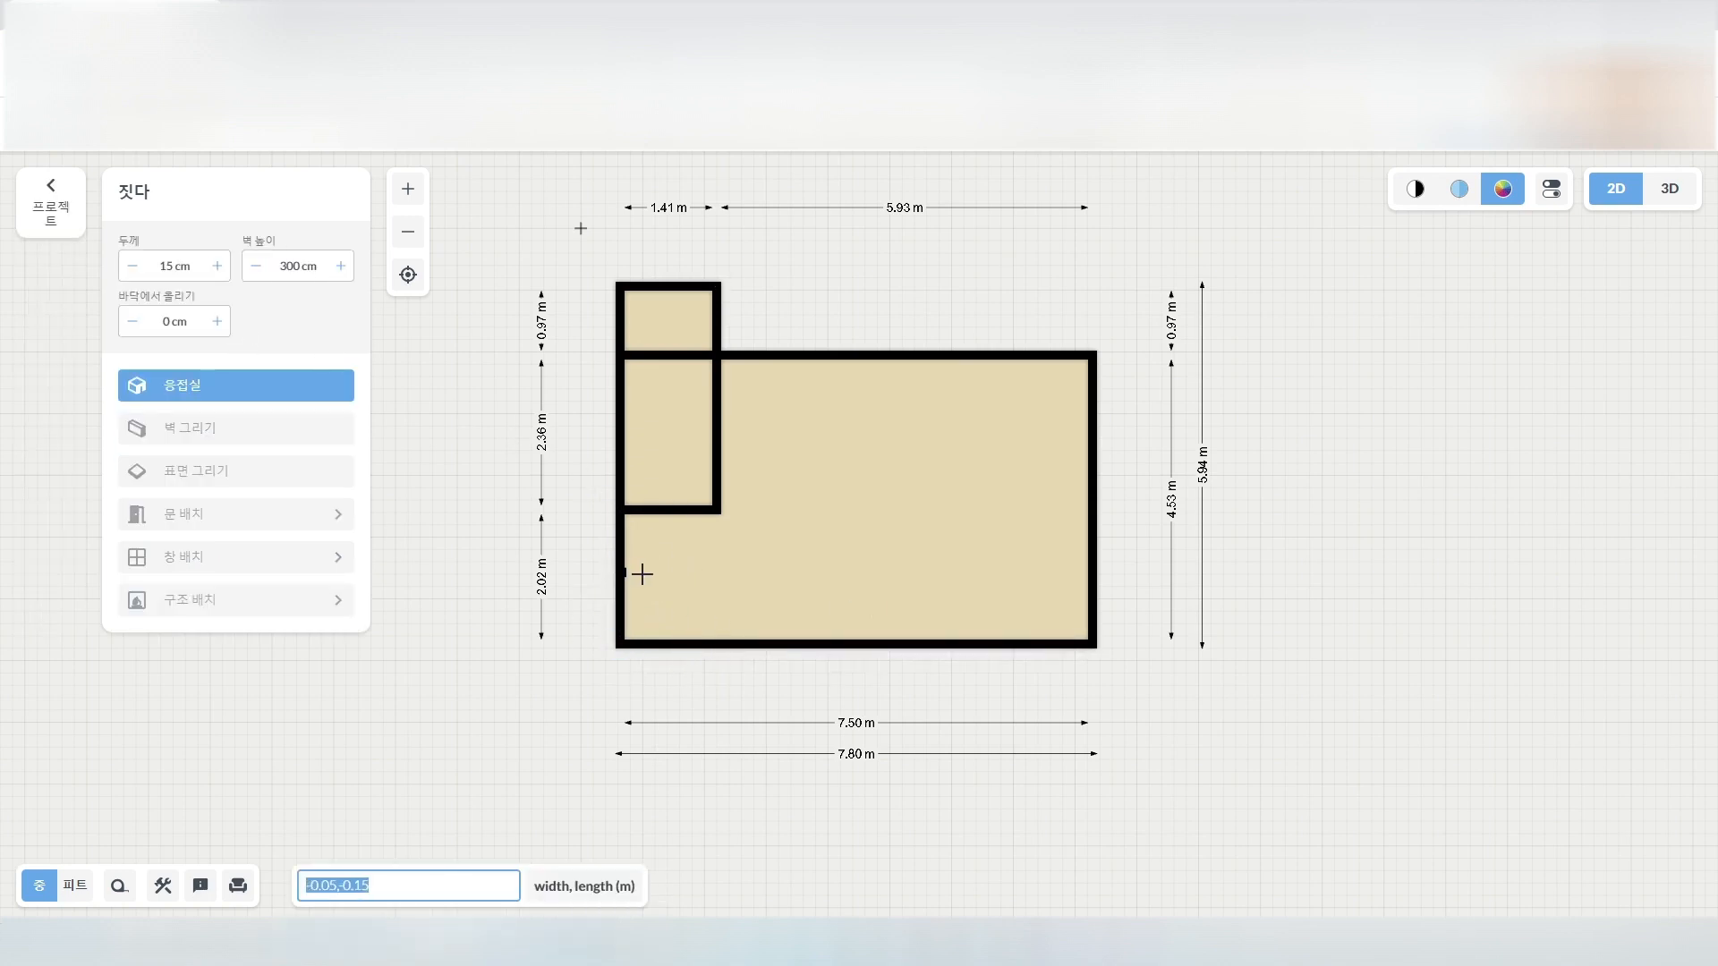
pyautogui.click(717, 641)
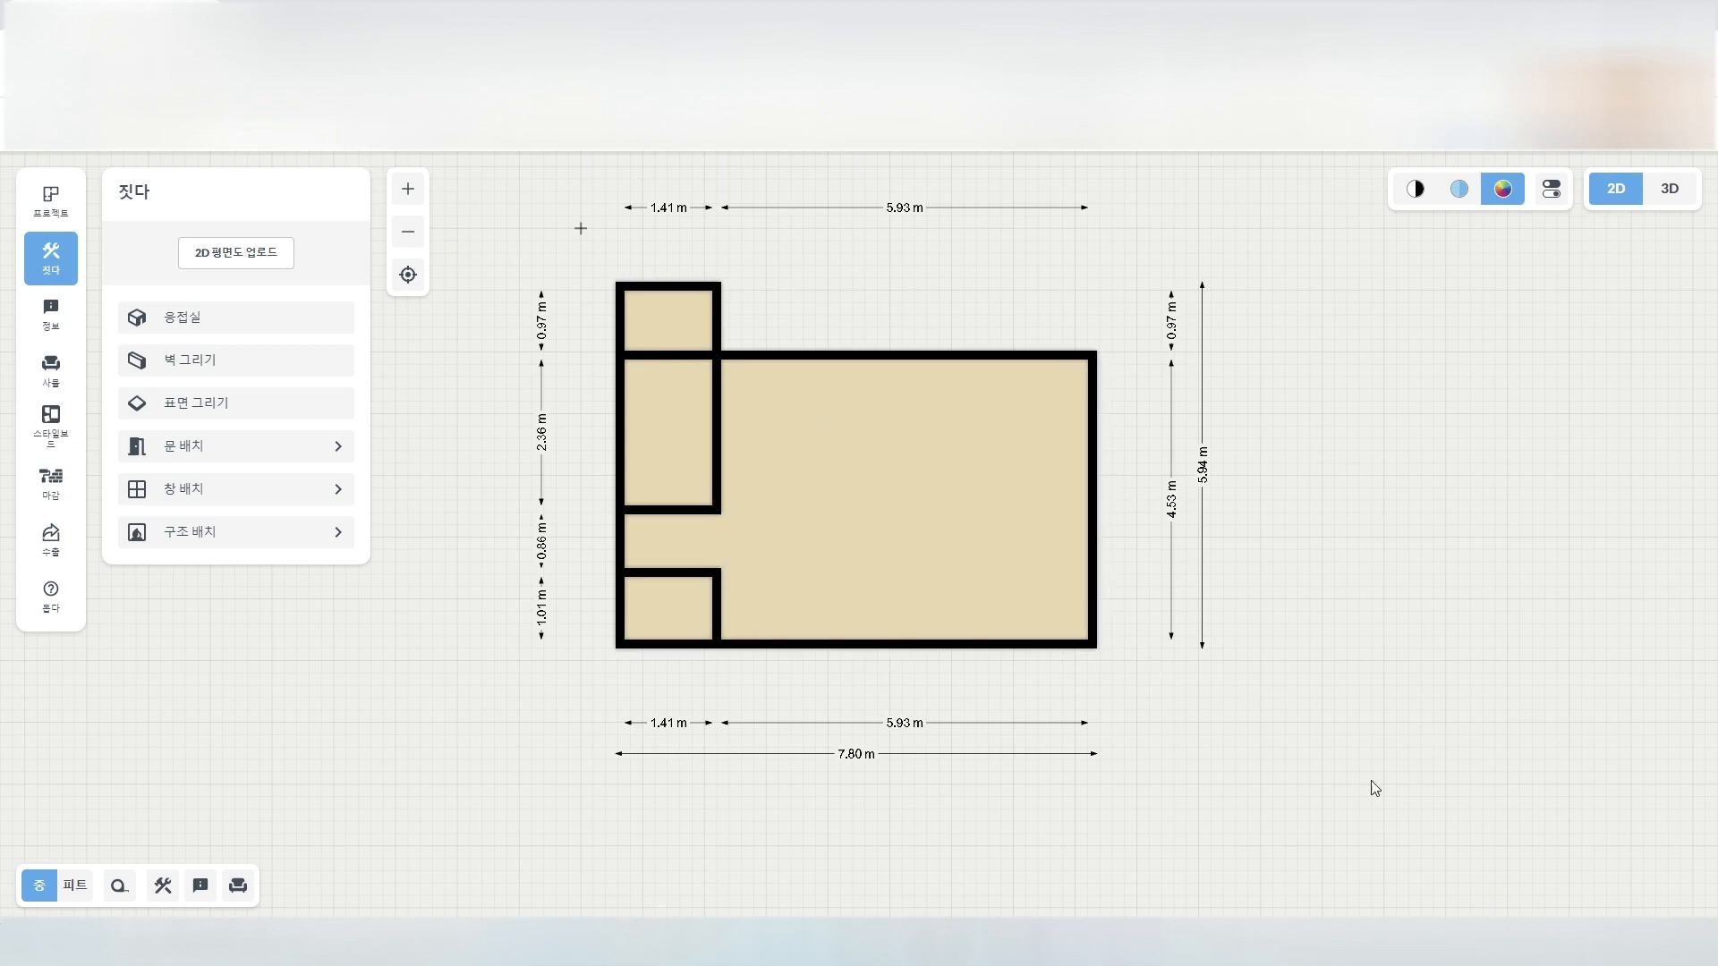
# Examine the overall floor plan layout at different scales and positions.
pyautogui.moveTo(1308, 801); pyautogui.dragTo(1287, 756)
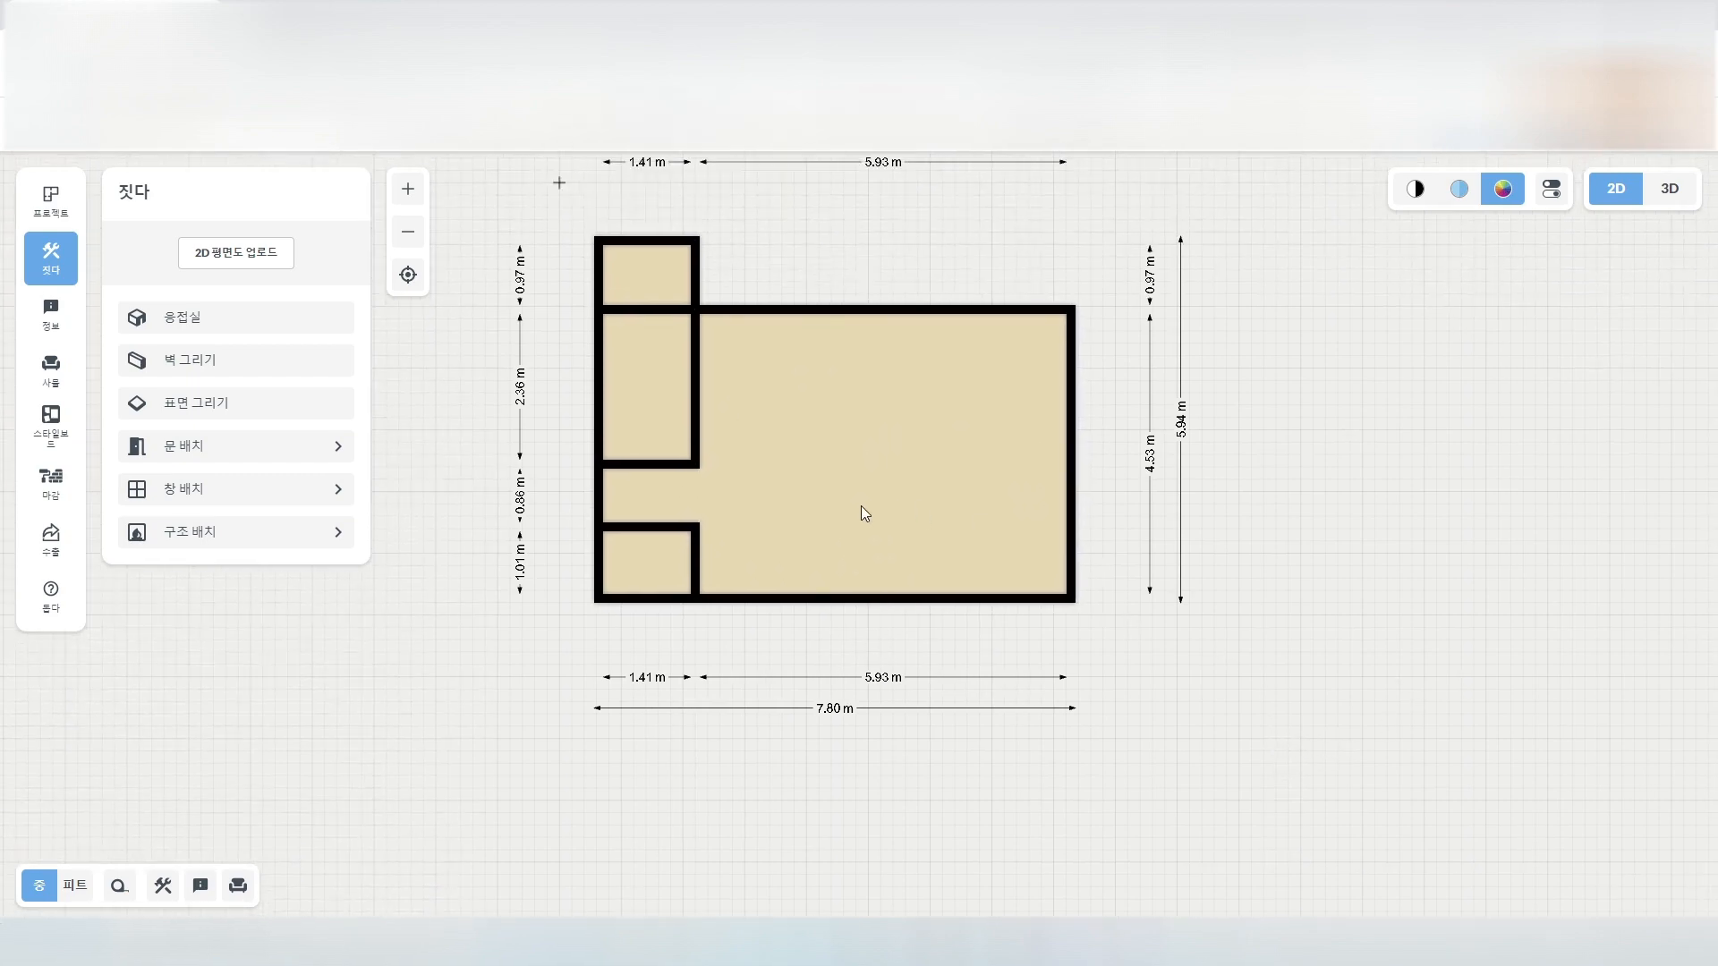
pyautogui.moveTo(1399, 486)
pyautogui.mouseDown()
pyautogui.moveTo(1199, 744)
pyautogui.moveTo(1554, 679)
pyautogui.moveTo(1455, 646)
pyautogui.moveTo(1411, 548)
pyautogui.moveTo(1422, 594)
pyautogui.moveTo(1356, 590)
pyautogui.moveTo(1492, 549)
pyautogui.moveTo(1400, 626)
pyautogui.moveTo(1438, 621)
pyautogui.moveTo(1407, 495)
pyautogui.mouseUp()
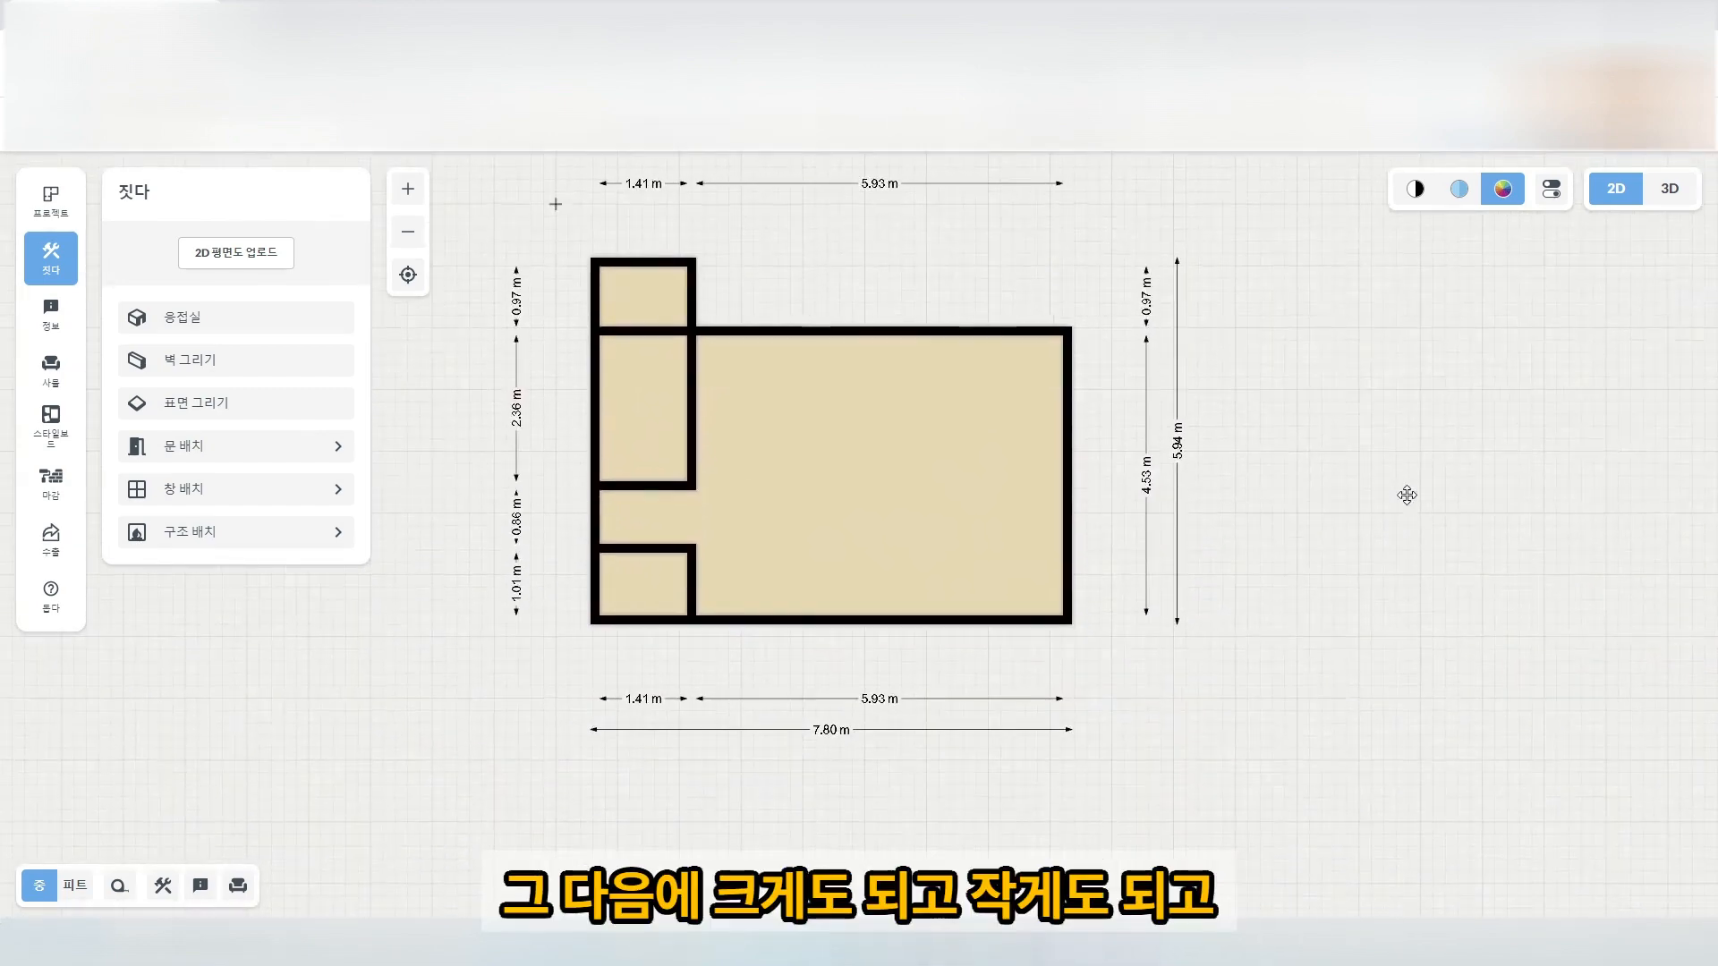
pyautogui.scroll(-3, 1356, 539)
pyautogui.scroll(2, 1351, 544)
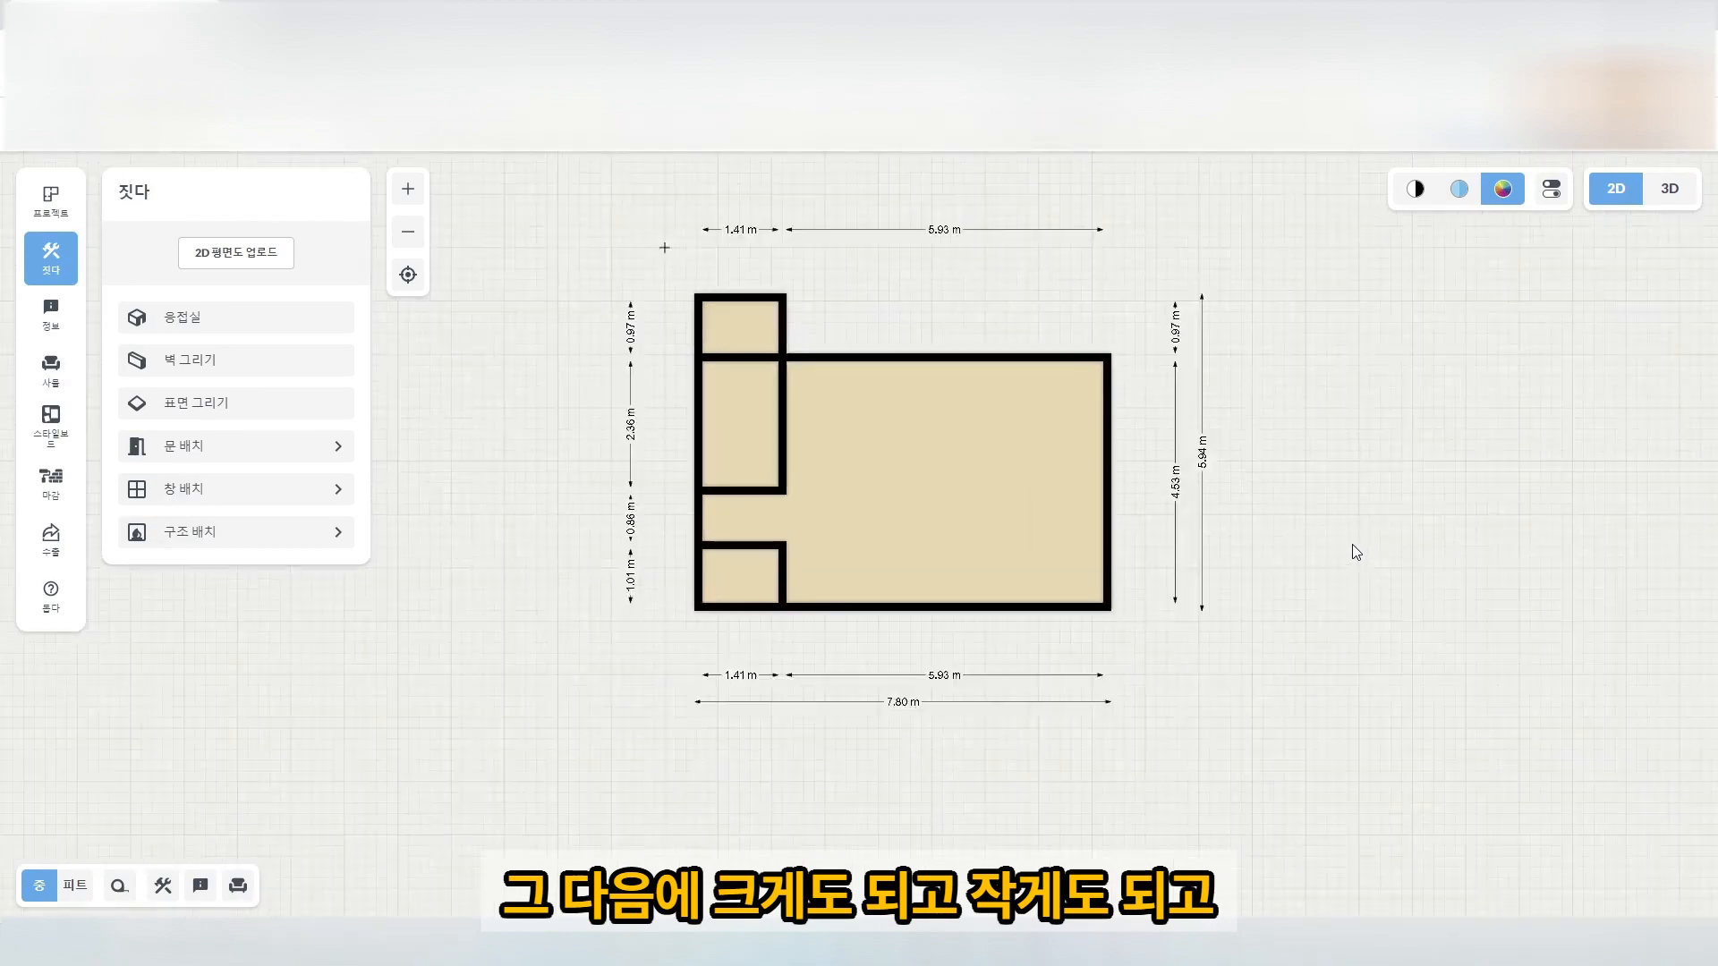
pyautogui.scroll(1, 1351, 544)
pyautogui.scroll(-4, 1351, 544)
pyautogui.scroll(2, 1350, 561)
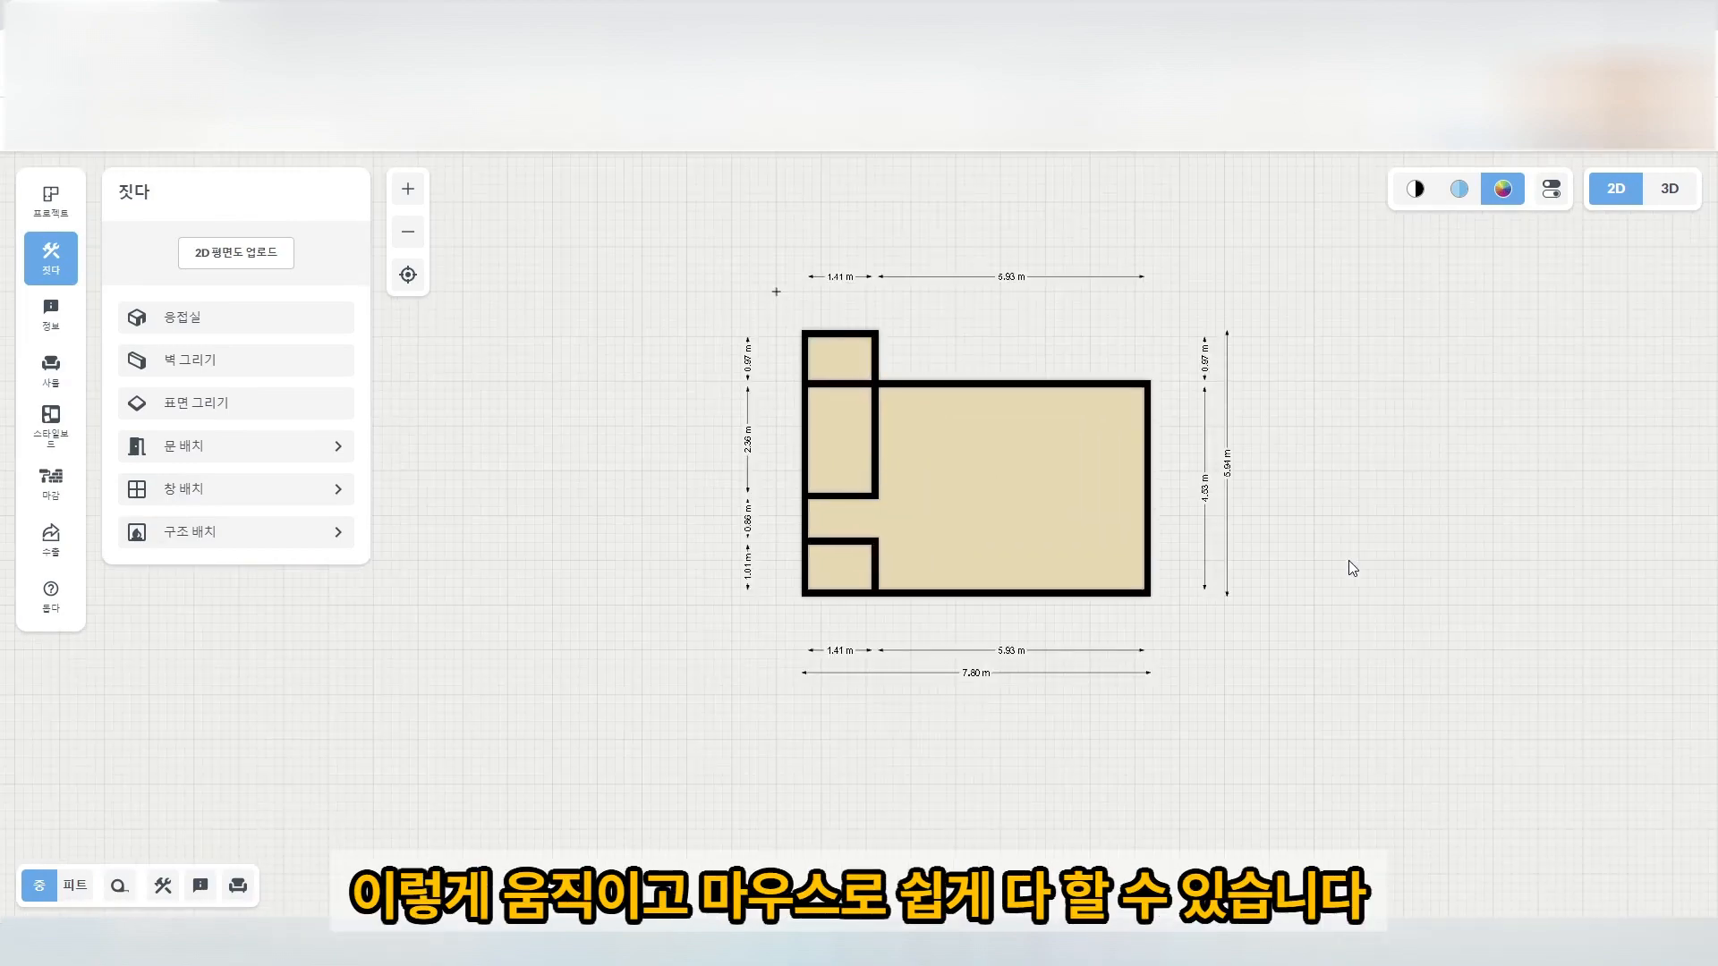
pyautogui.moveTo(1349, 560); pyautogui.dragTo(1221, 487)
pyautogui.scroll(-3, 1269, 528)
pyautogui.scroll(3, 1269, 539)
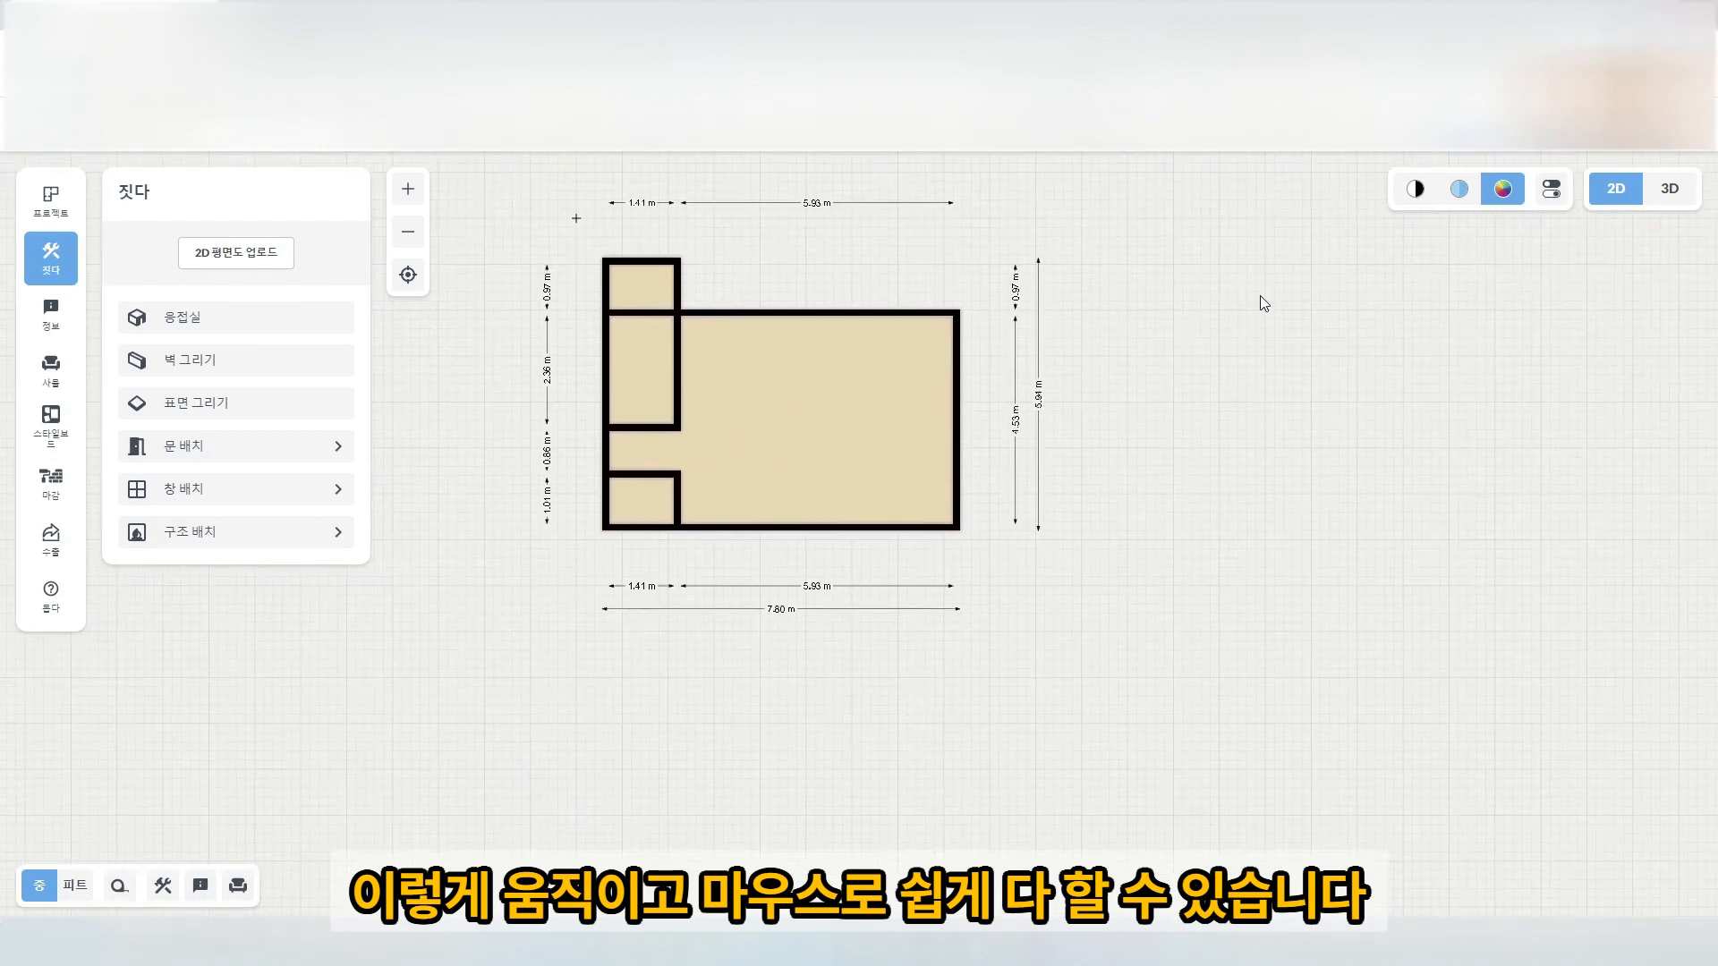
pyautogui.scroll(1, 1199, 642)
pyautogui.moveTo(1191, 560); pyautogui.dragTo(1292, 650)
pyautogui.scroll(1, 1224, 630)
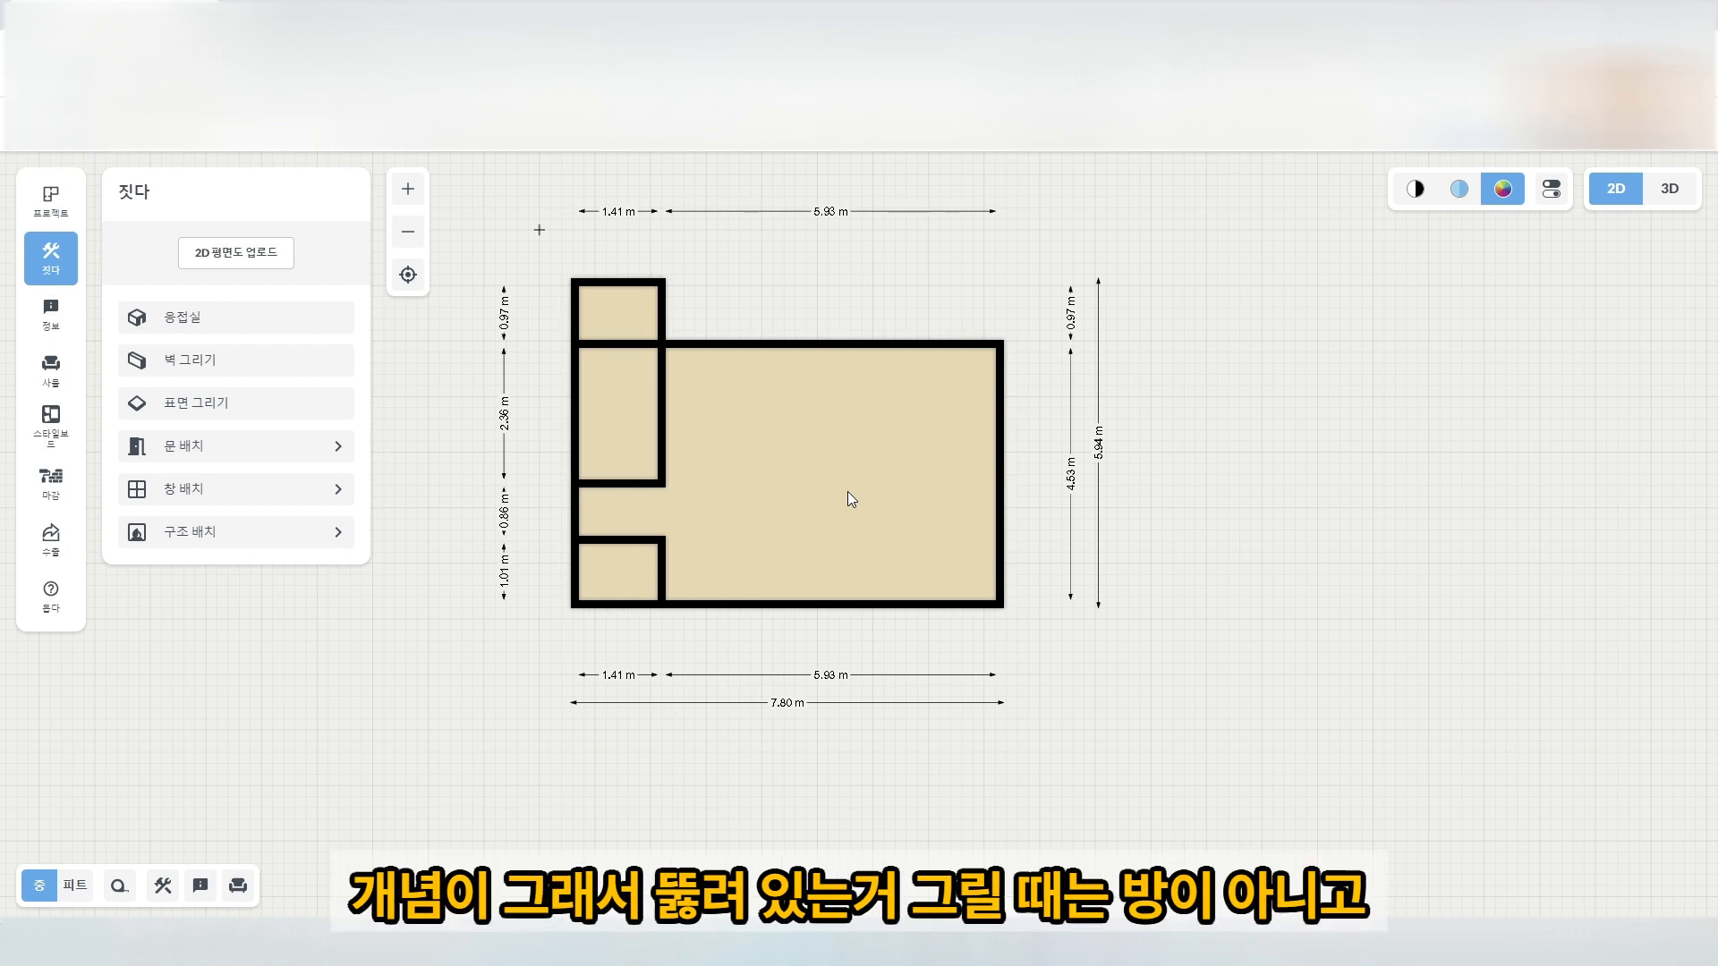
# Draw a partition wall about 3.30 m long down from the large room's upper wall, about 2.70 m from its right-hand wall, leaving its lower end open.
pyautogui.click(207, 362)
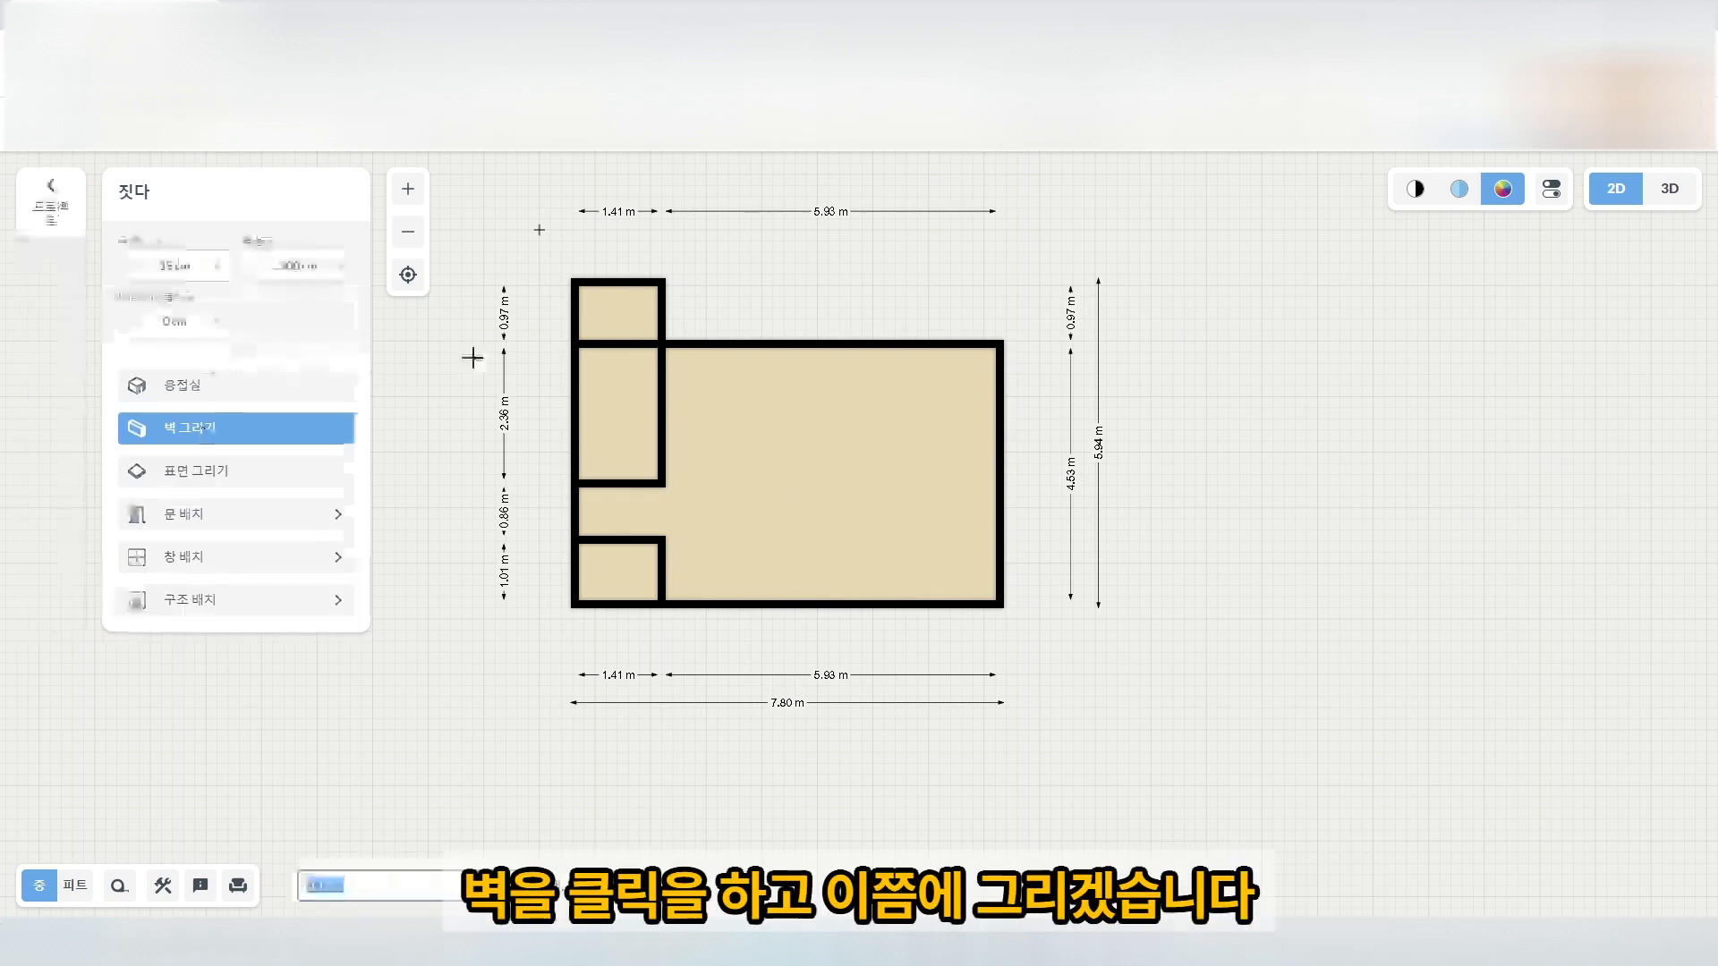
pyautogui.click(834, 348)
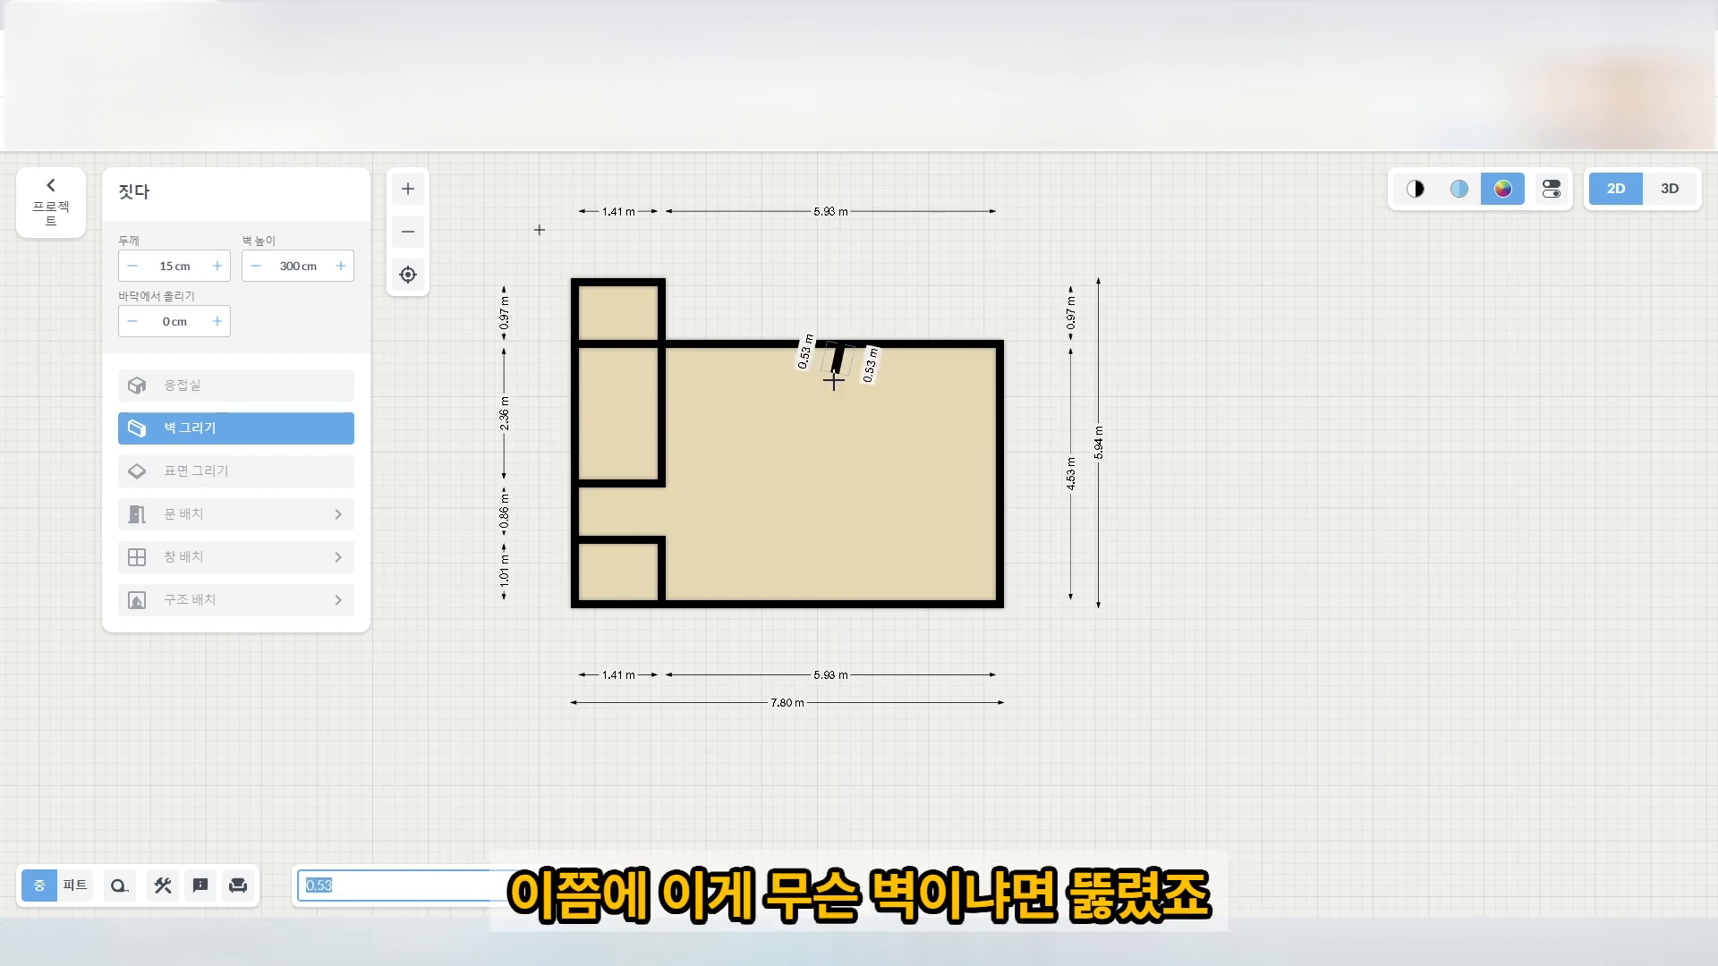
pyautogui.click(840, 528)
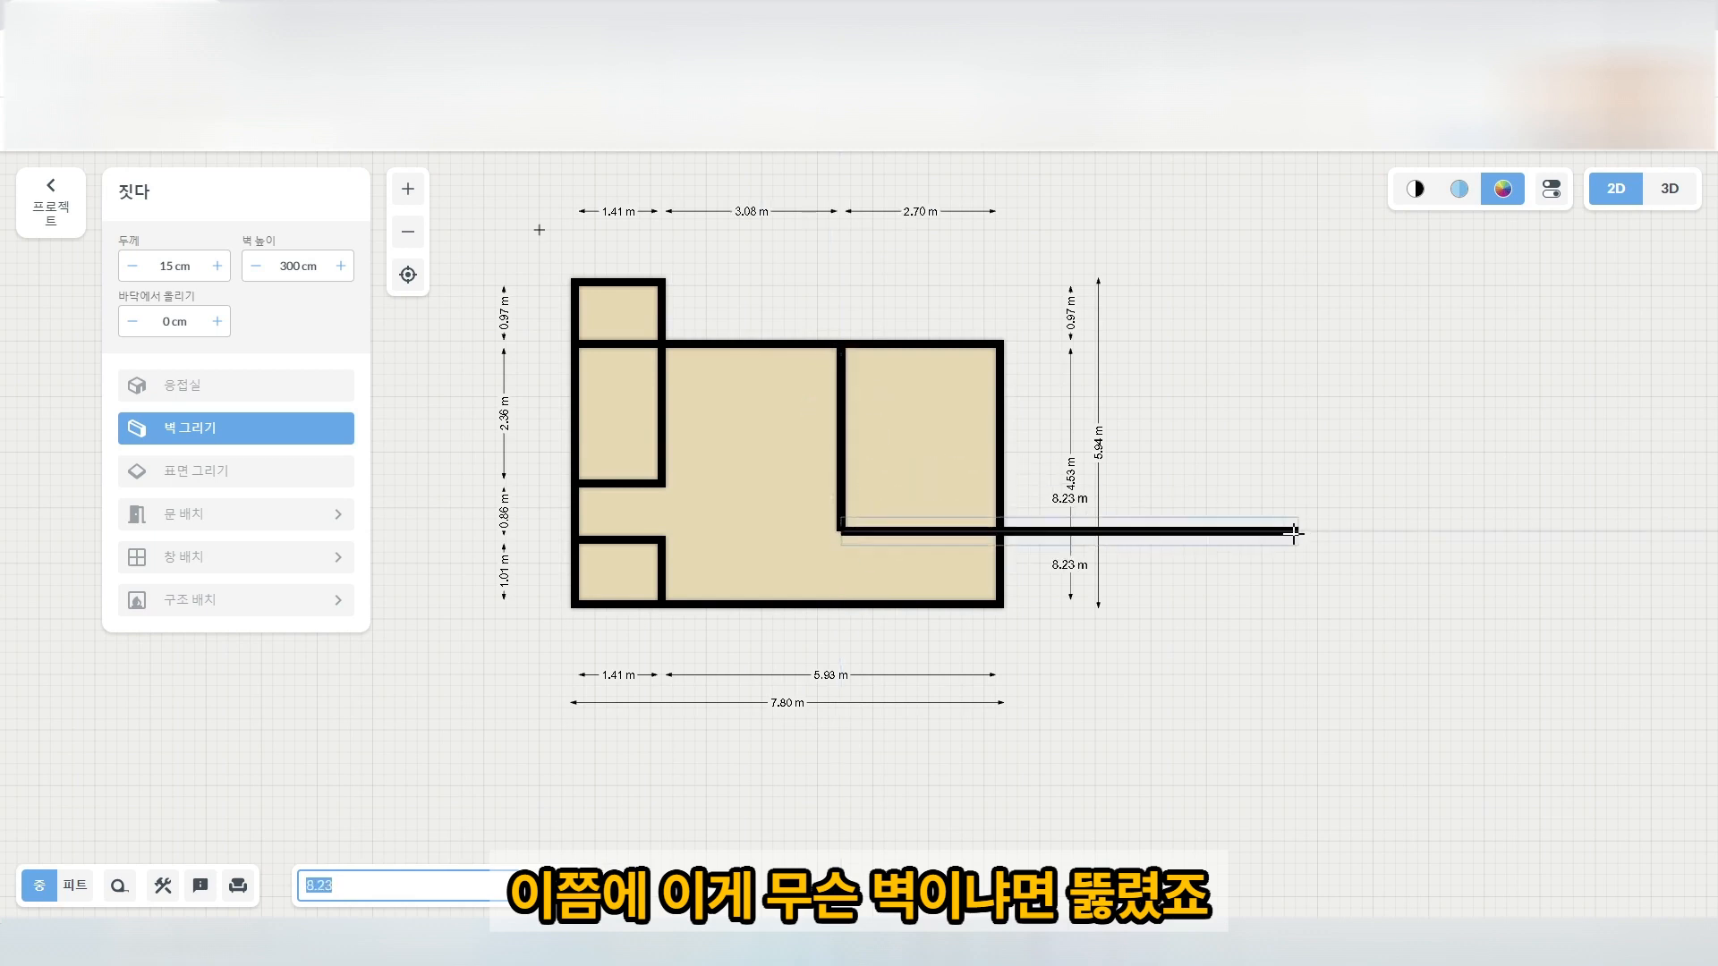
pyautogui.press('Escape')
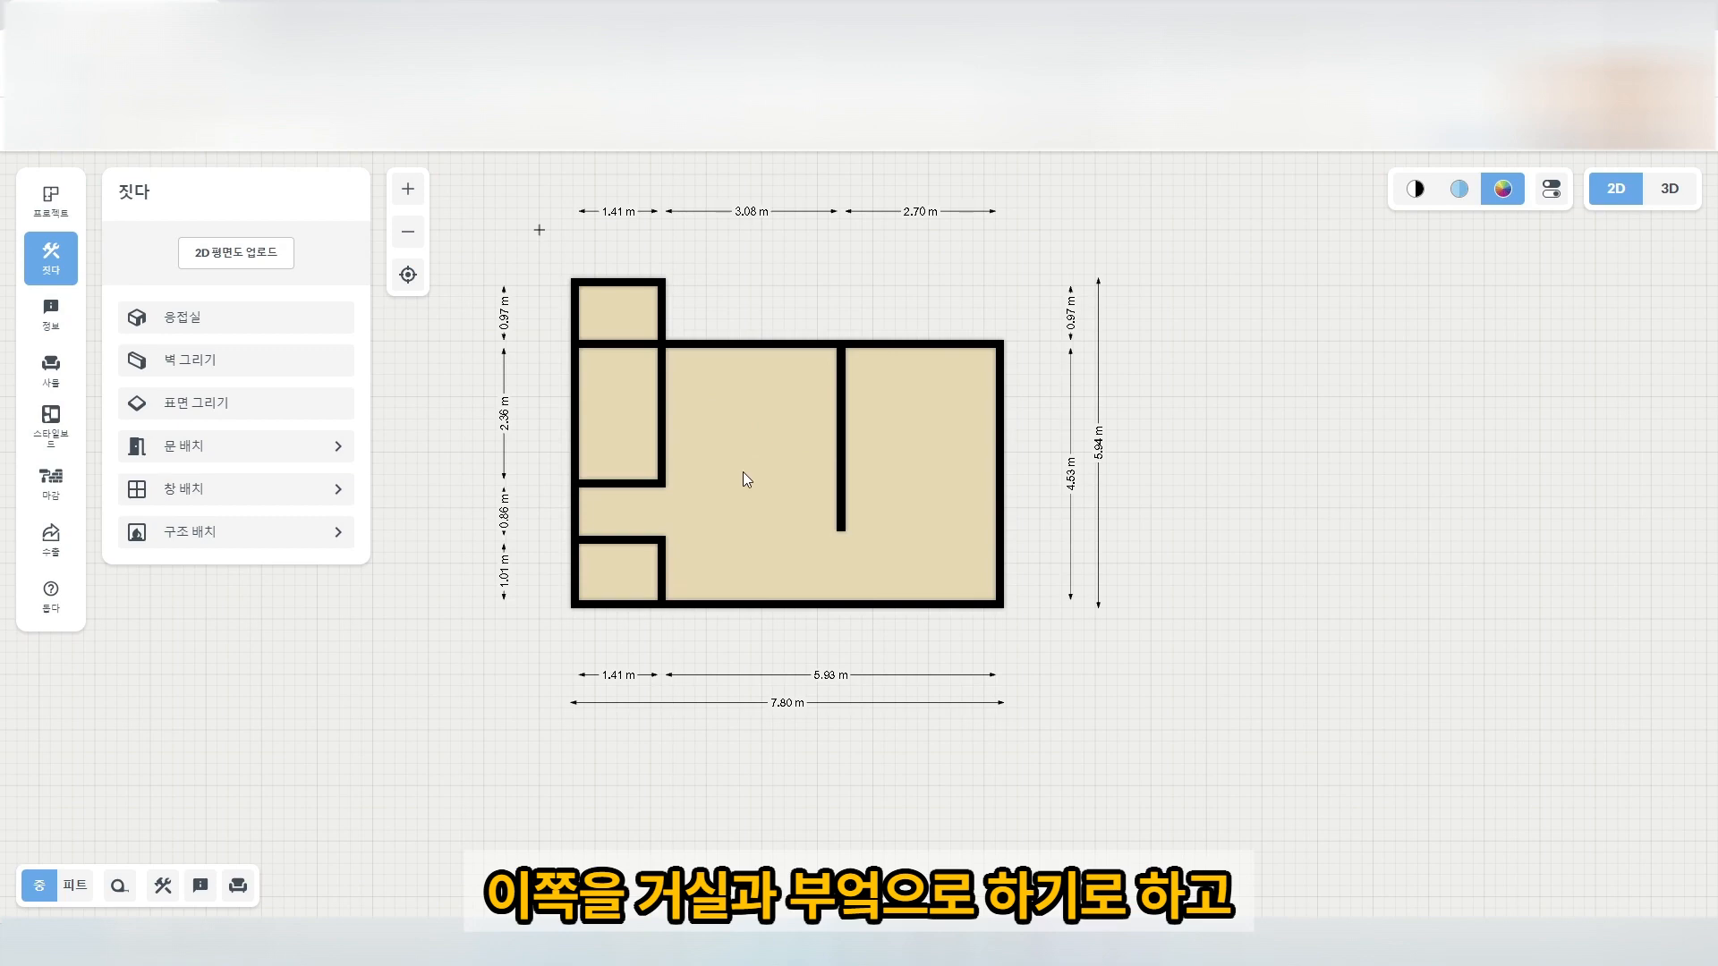
# Inspect the partition wall's properties and its place in the plan.
pyautogui.click(842, 470)
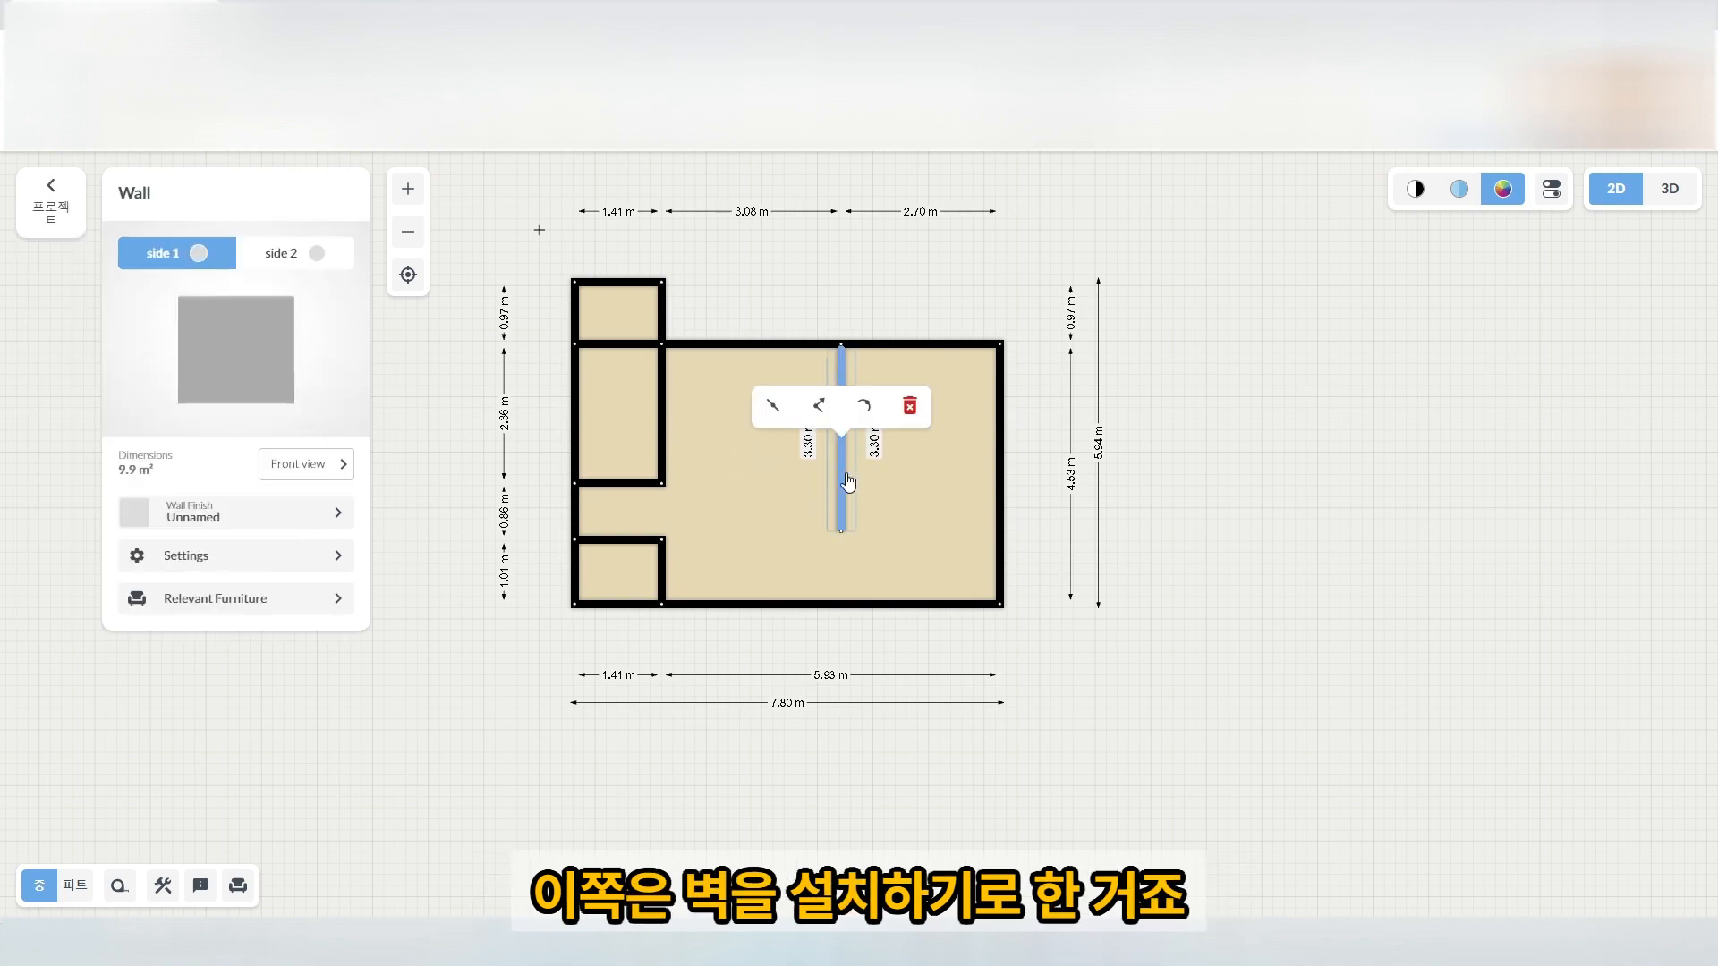
pyautogui.click(1126, 629)
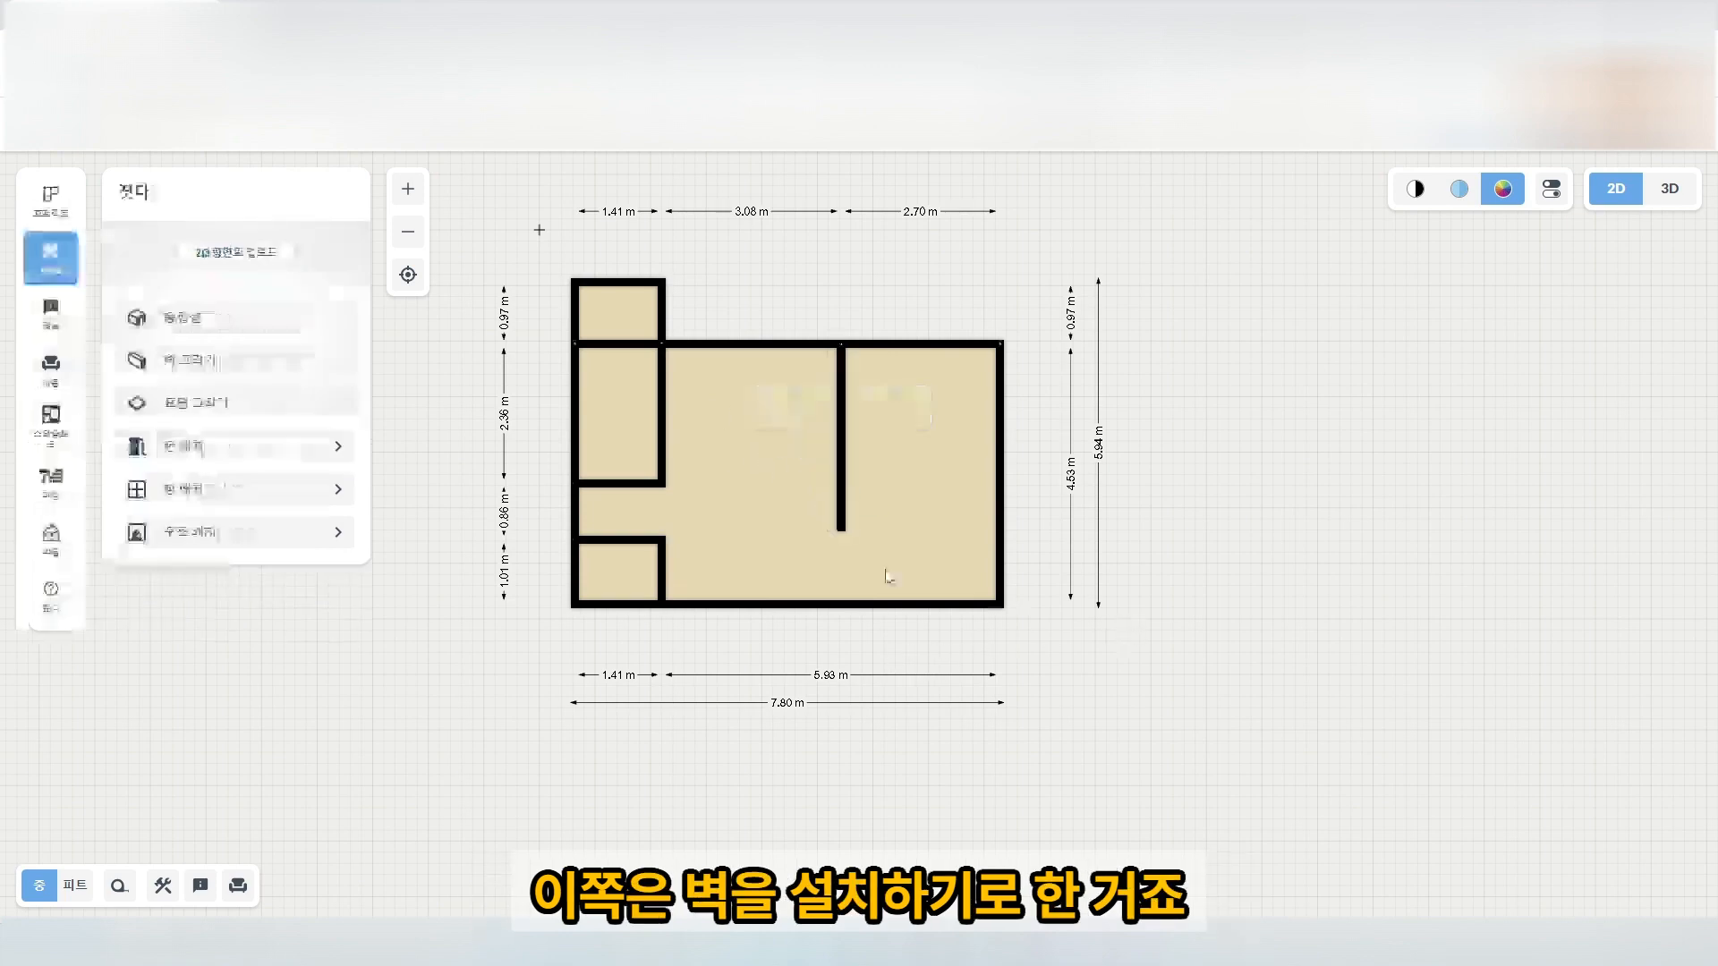
pyautogui.click(845, 517)
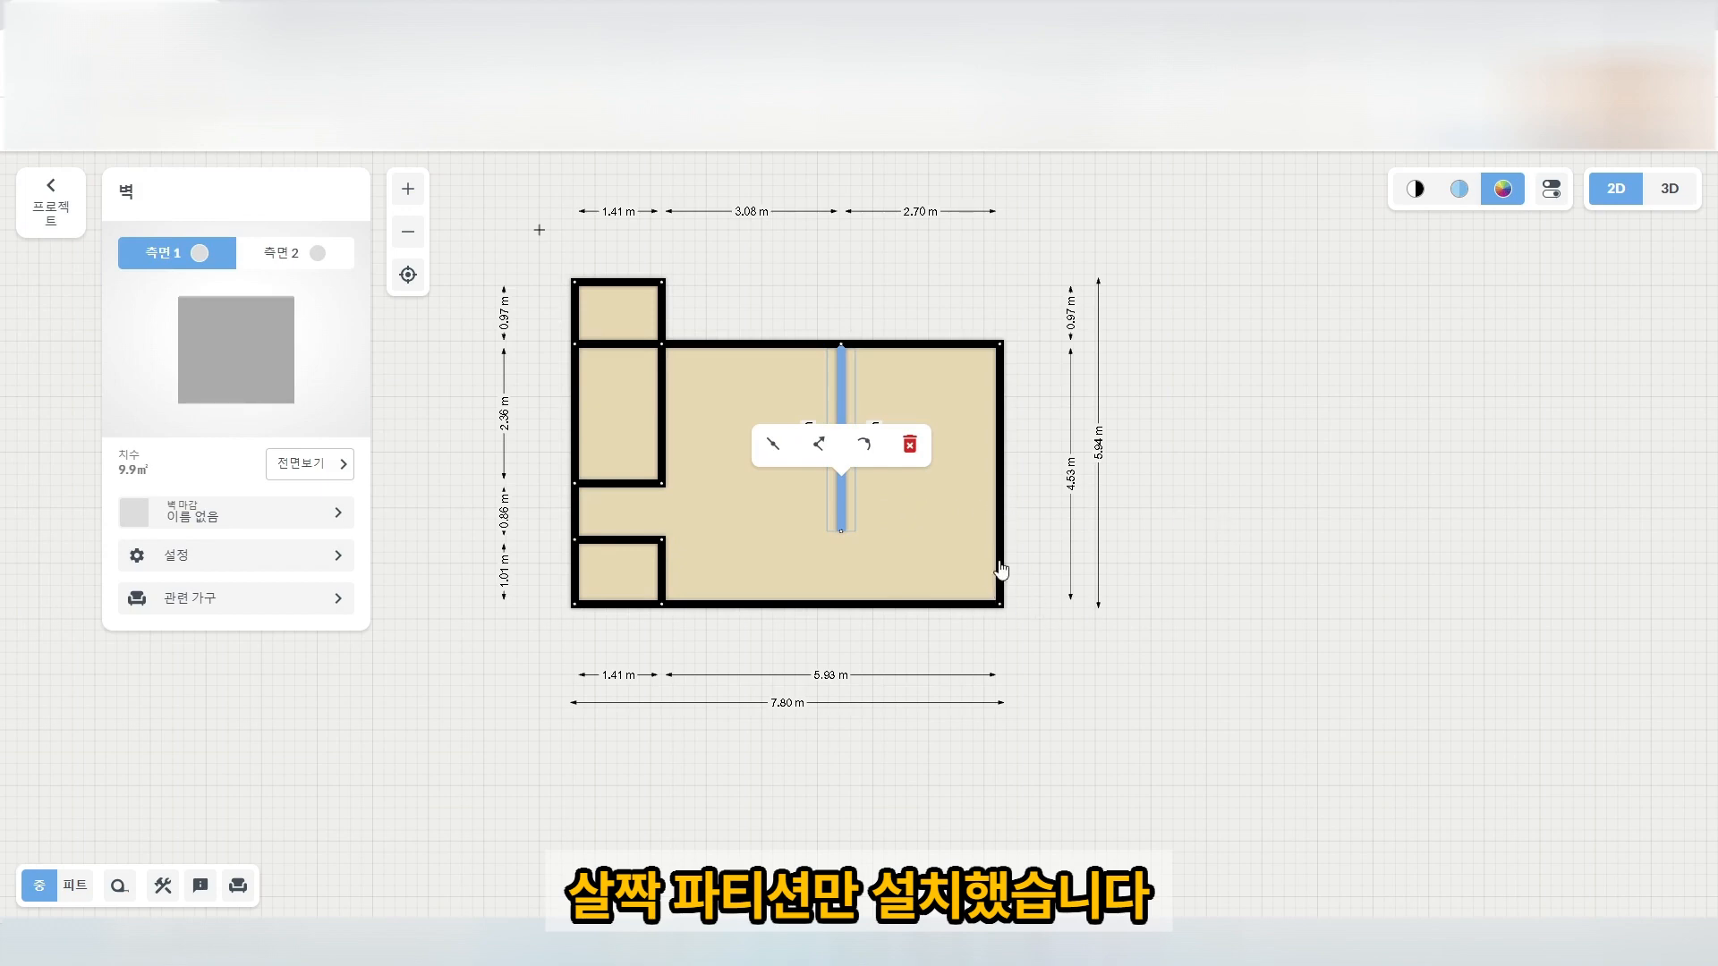
pyautogui.click(1158, 483)
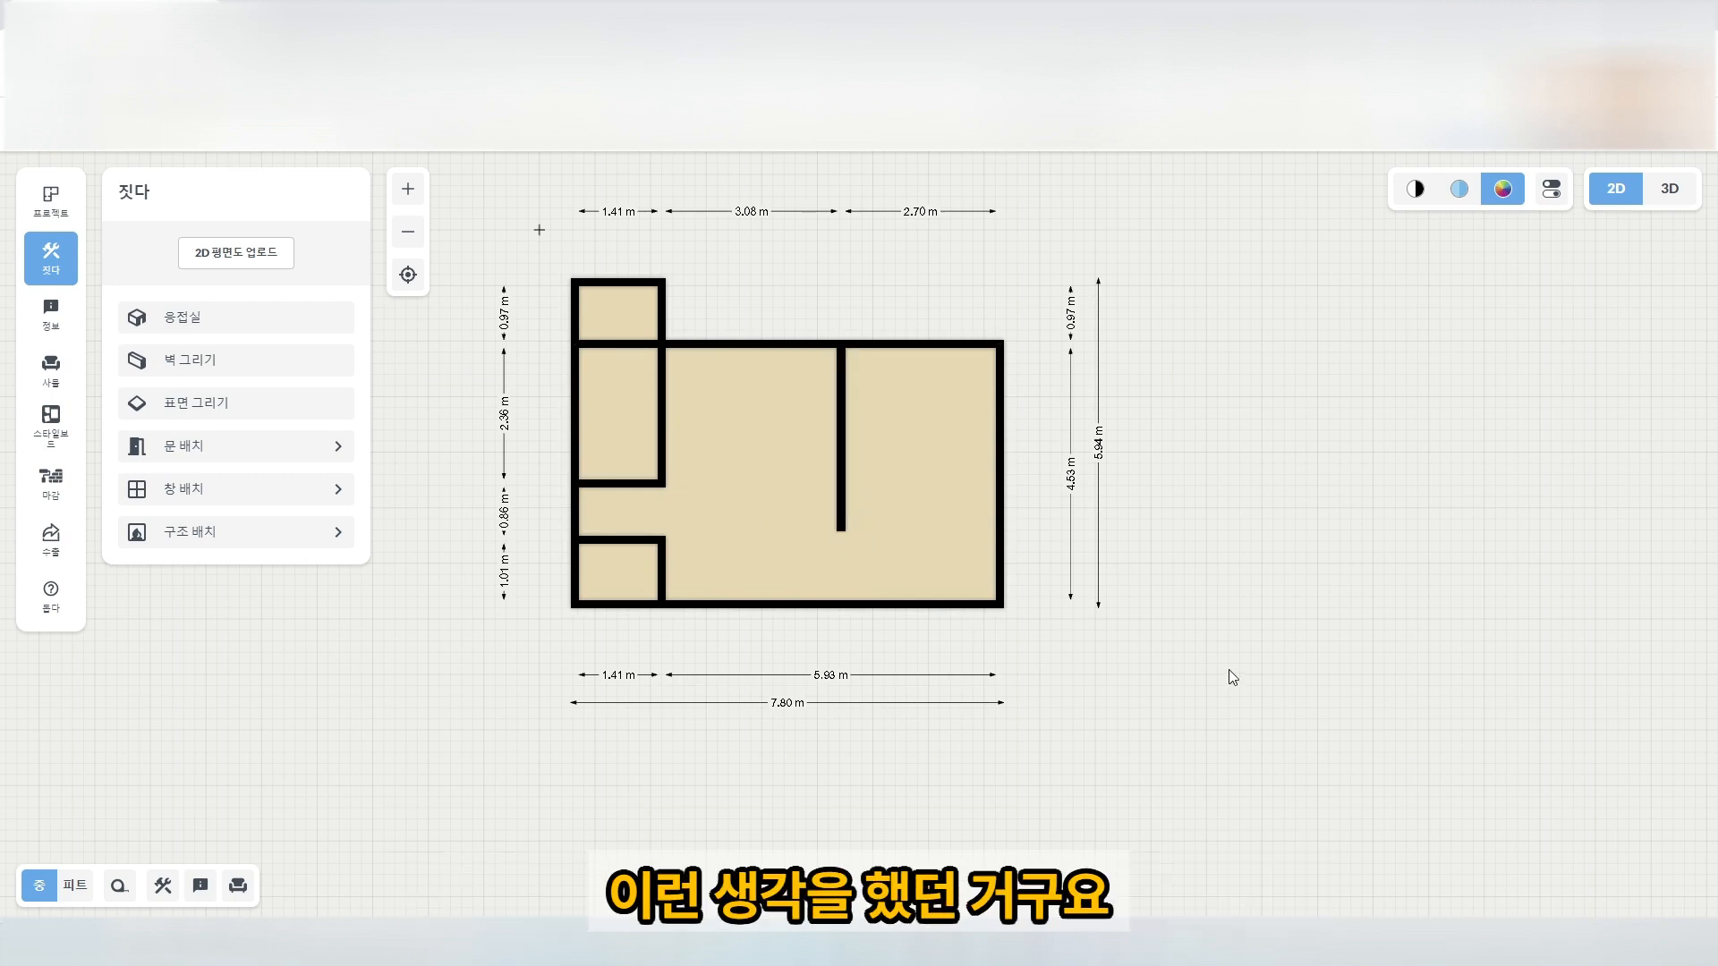
pyautogui.scroll(-3, 1228, 670)
pyautogui.scroll(3, 1228, 669)
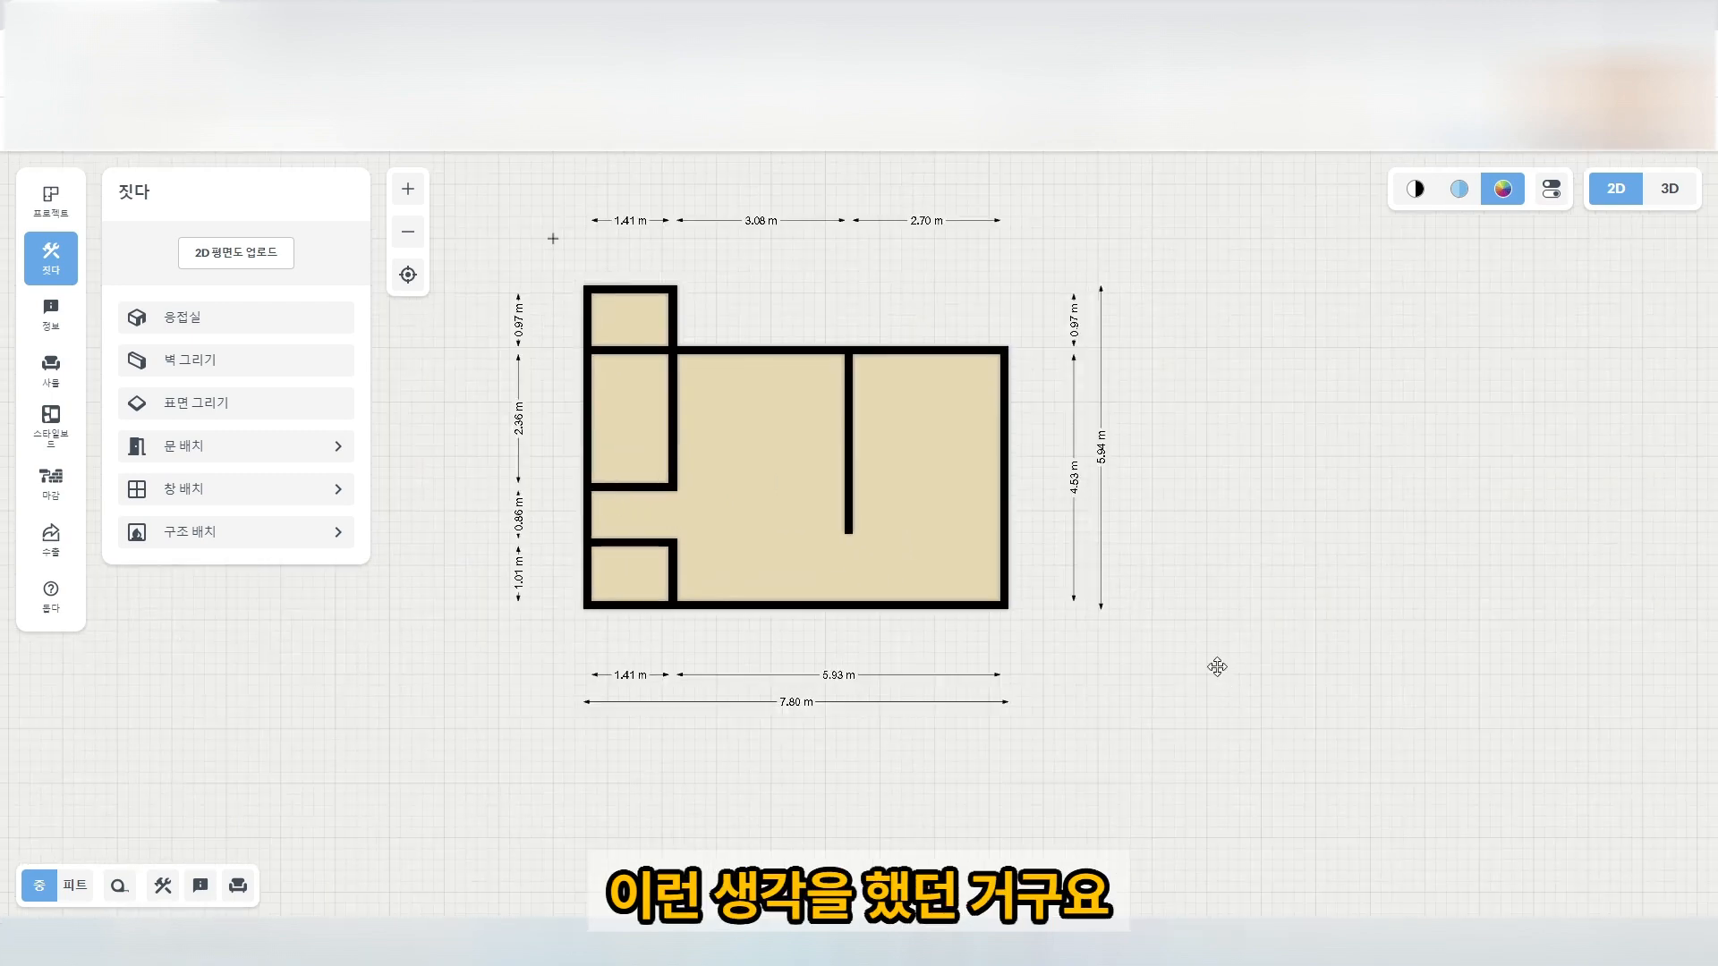
# Draw a room about 5.26 m by 2.34 m below the large room, starting on its lower wall in line with the partition.
pyautogui.moveTo(1217, 667); pyautogui.dragTo(1186, 582)
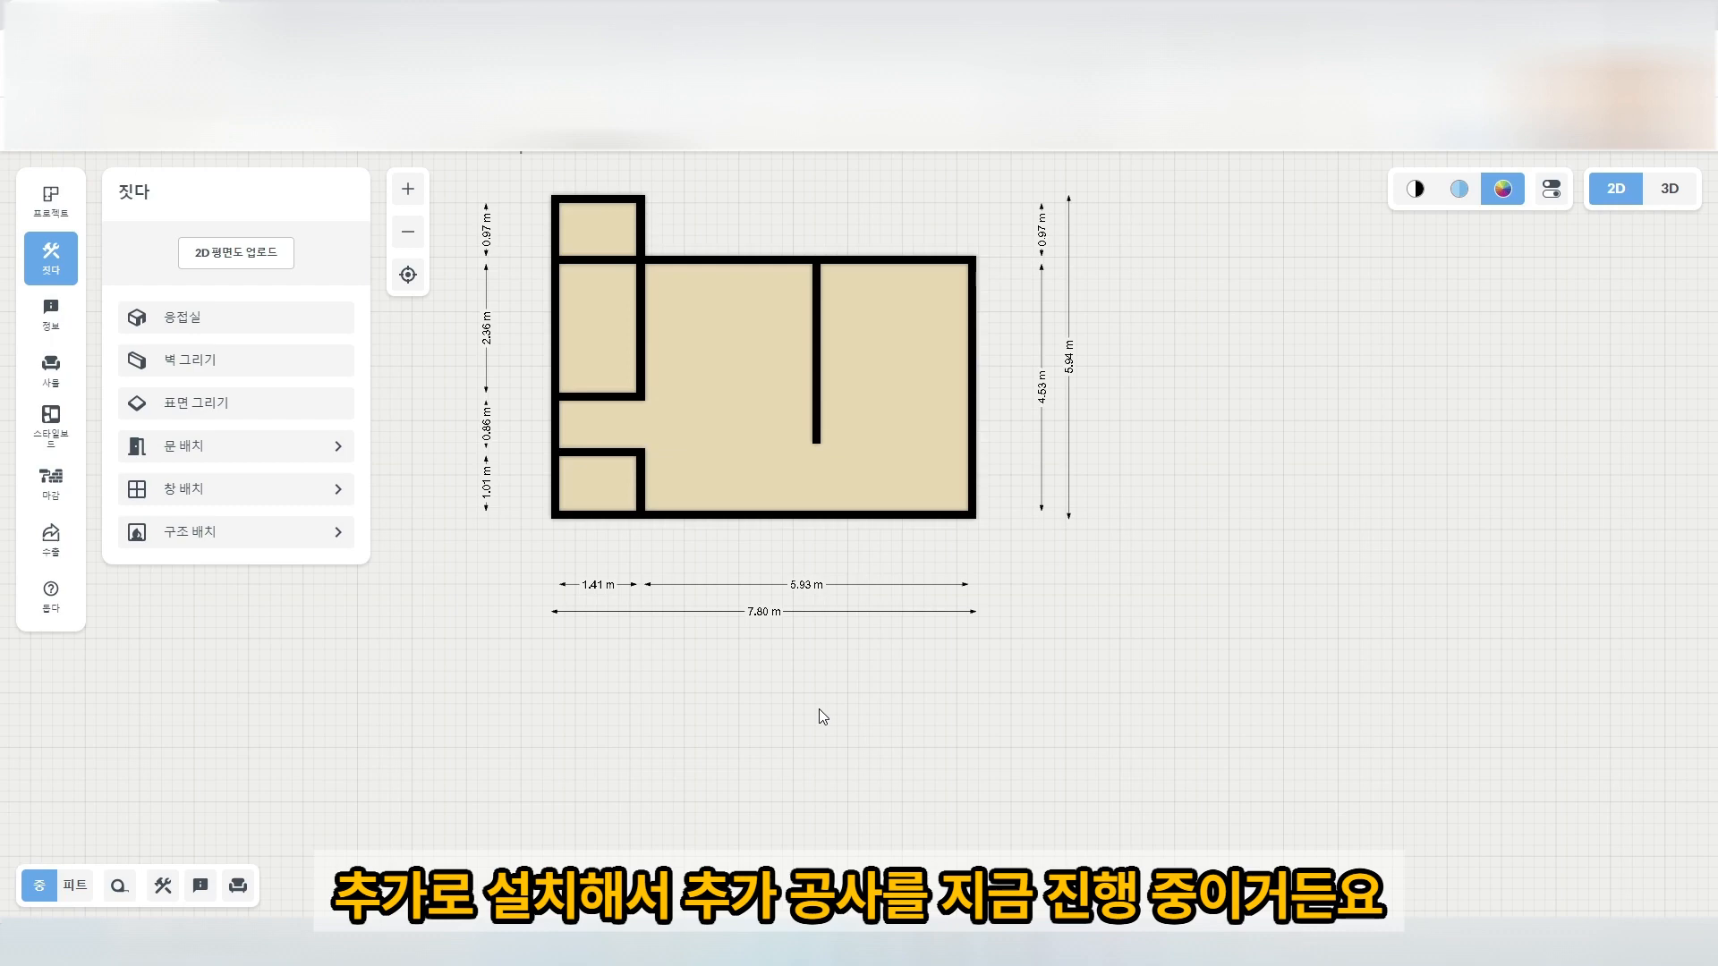
pyautogui.click(216, 333)
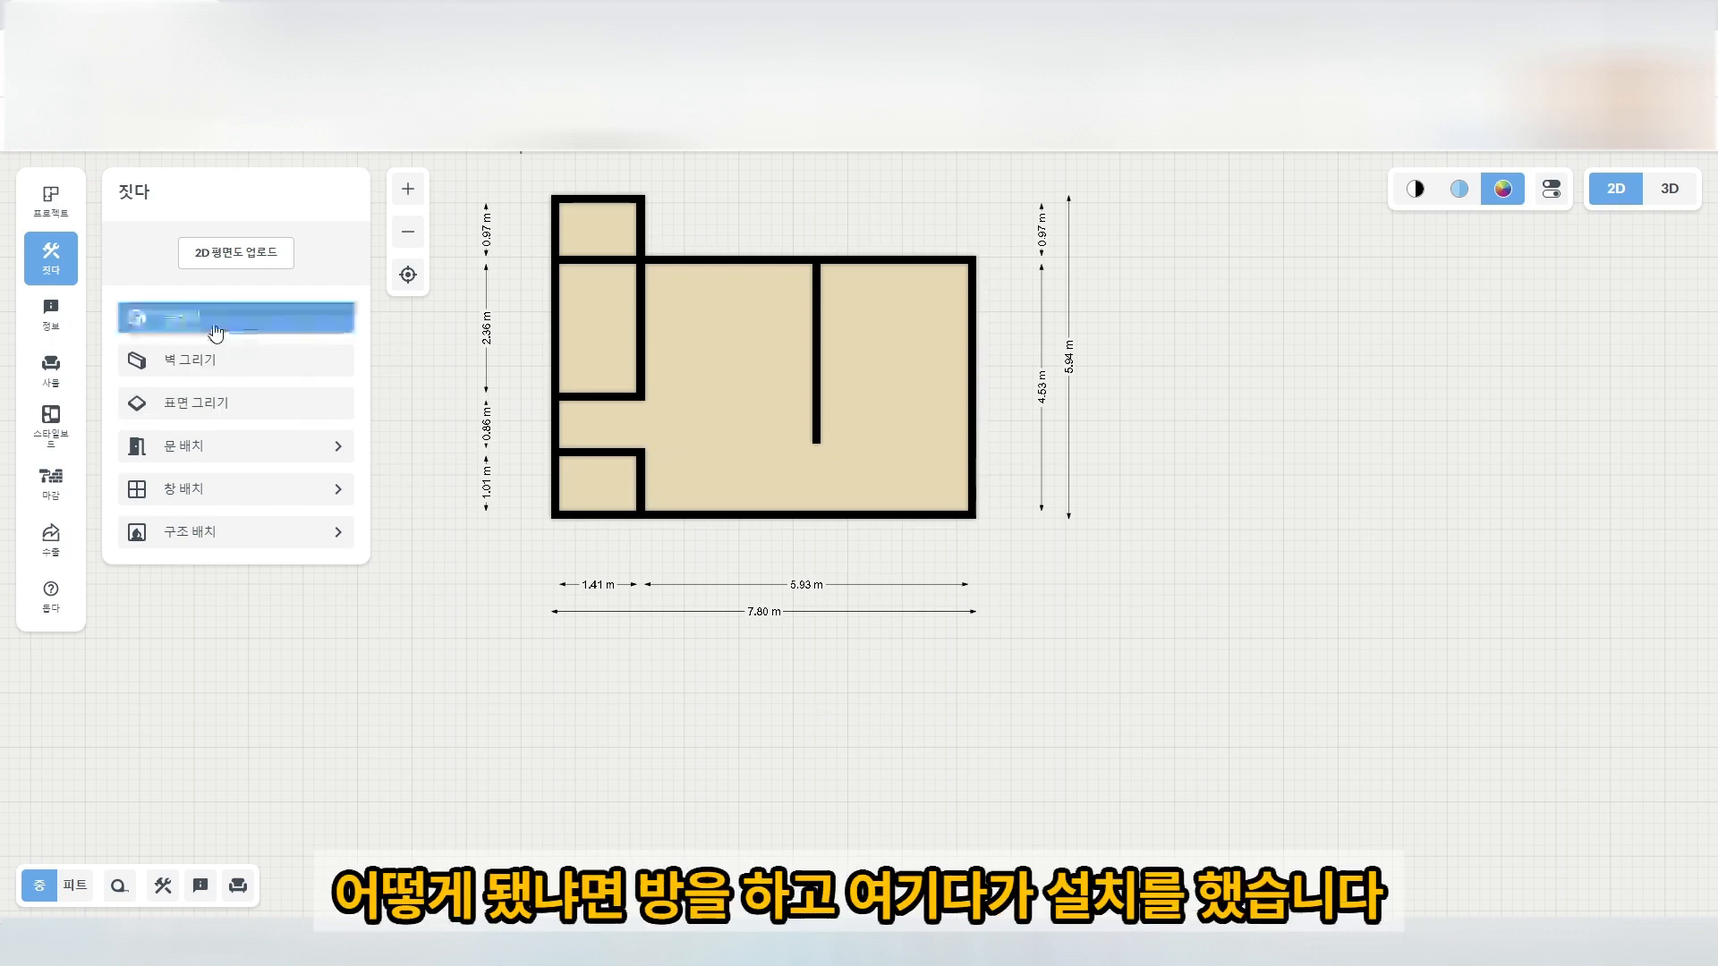
pyautogui.click(207, 329)
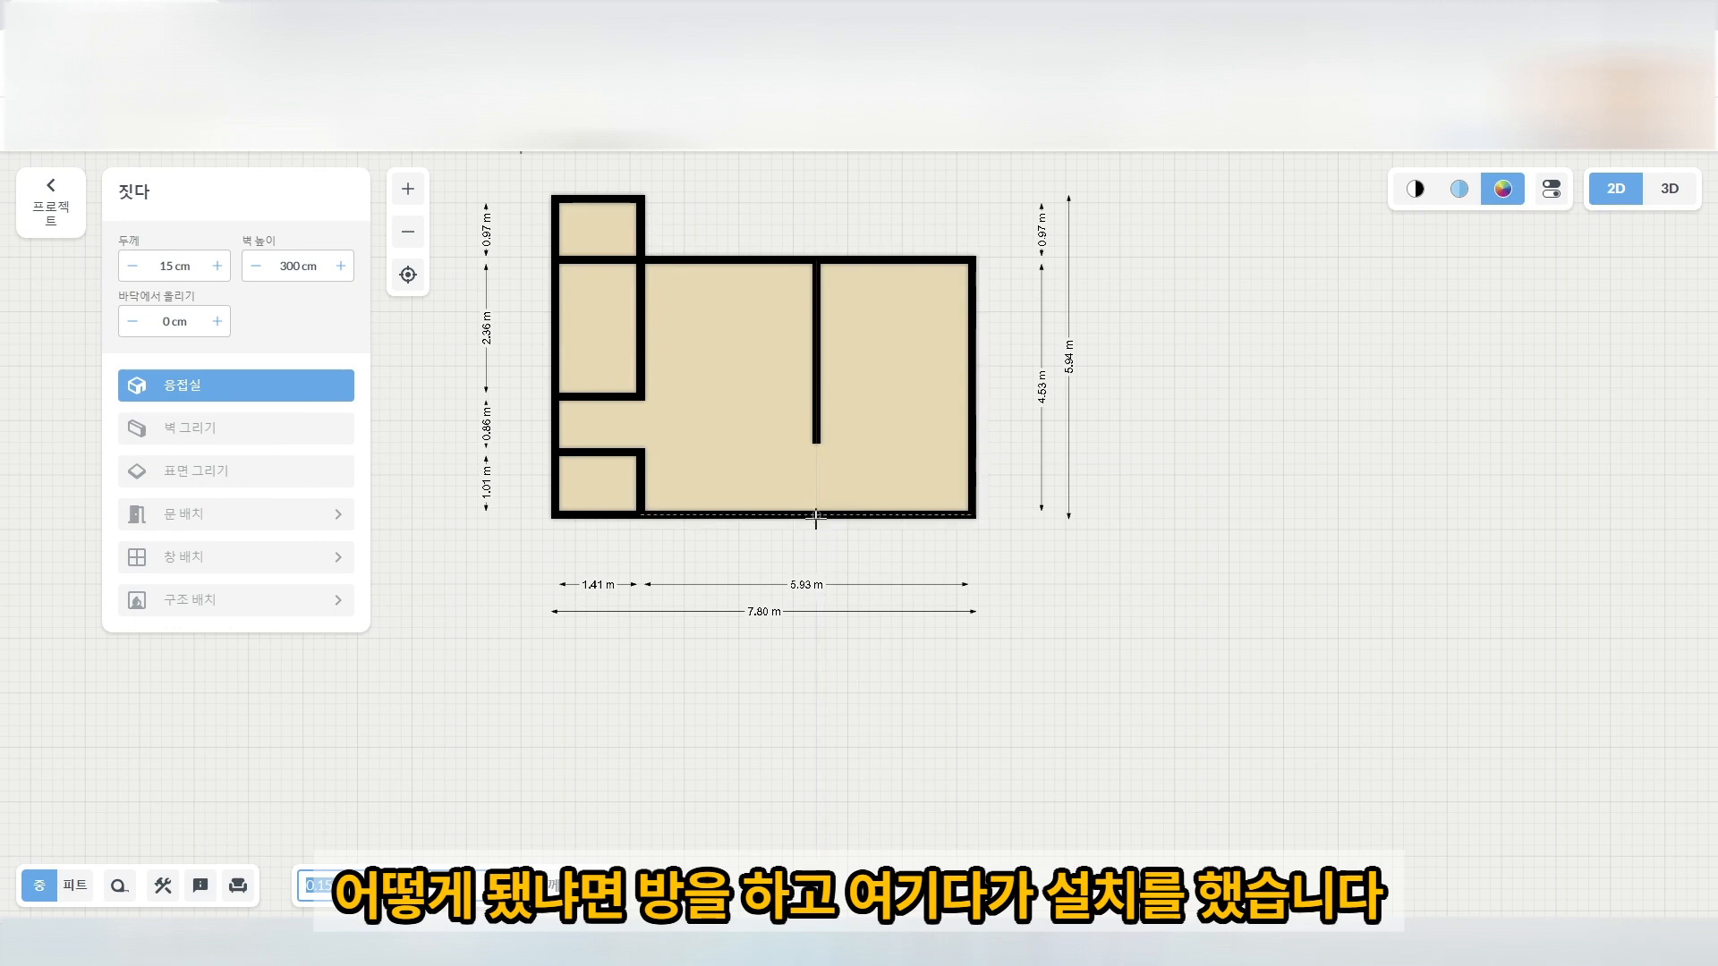
pyautogui.moveTo(816, 515); pyautogui.dragTo(1111, 651)
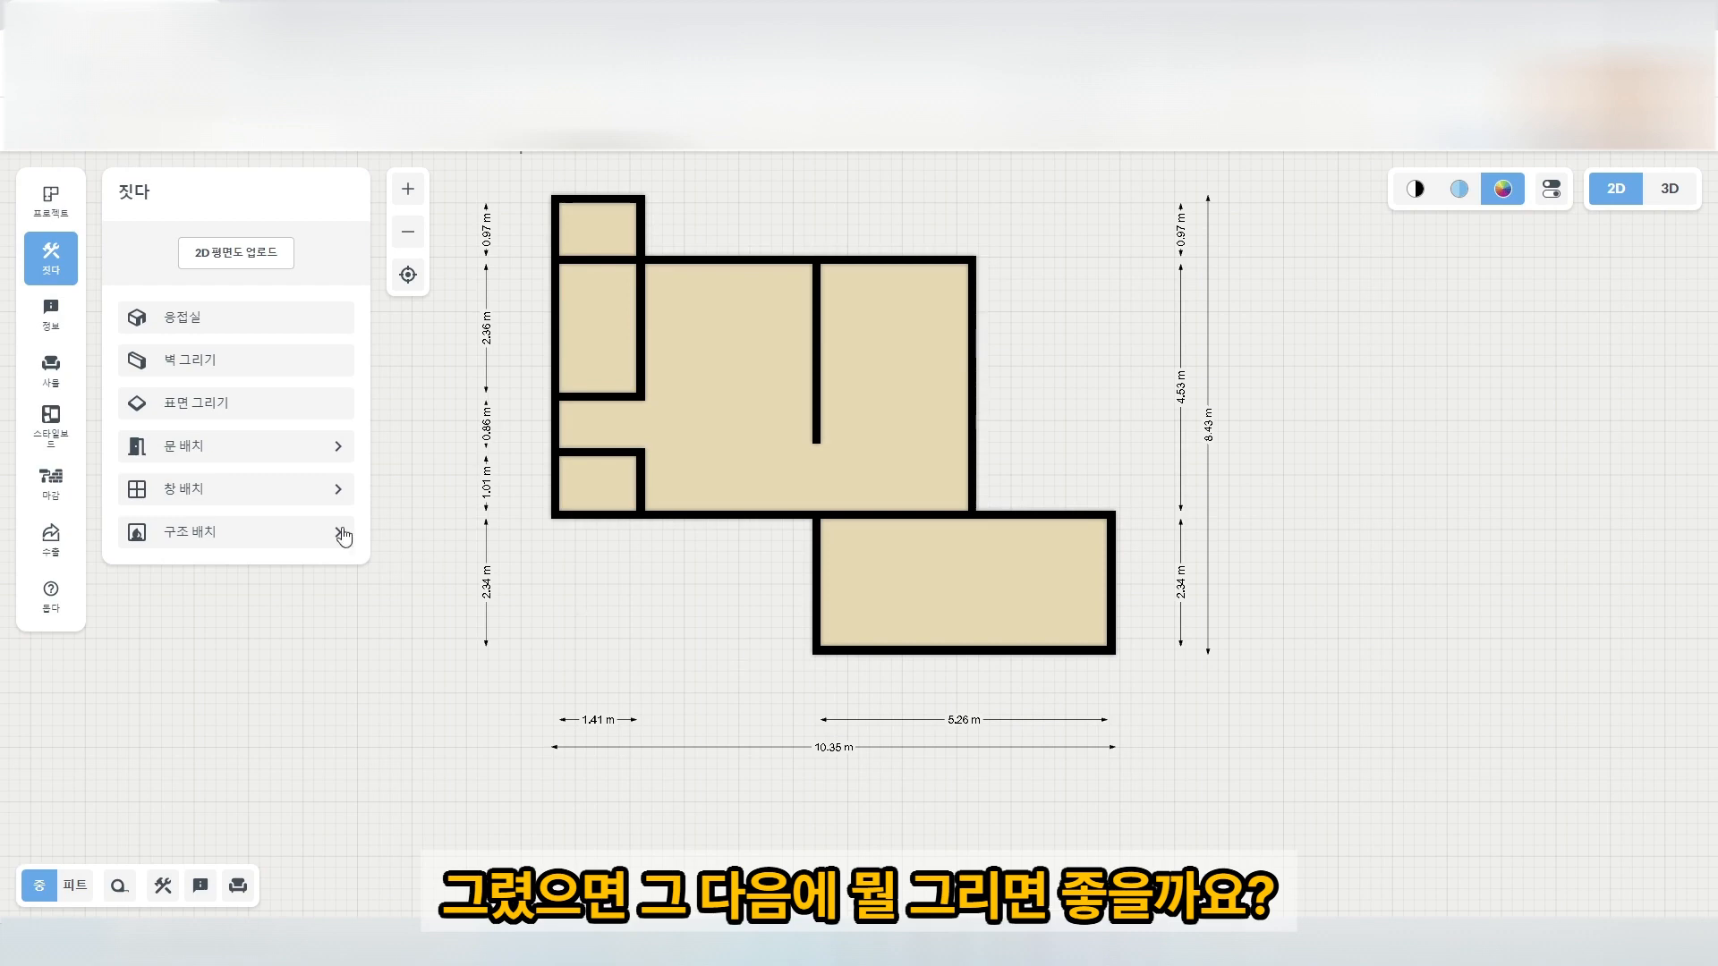
# Place standard doors in the lower and upper walls of the small entrance room at the large room's lower-left corner.
pyautogui.click(235, 453)
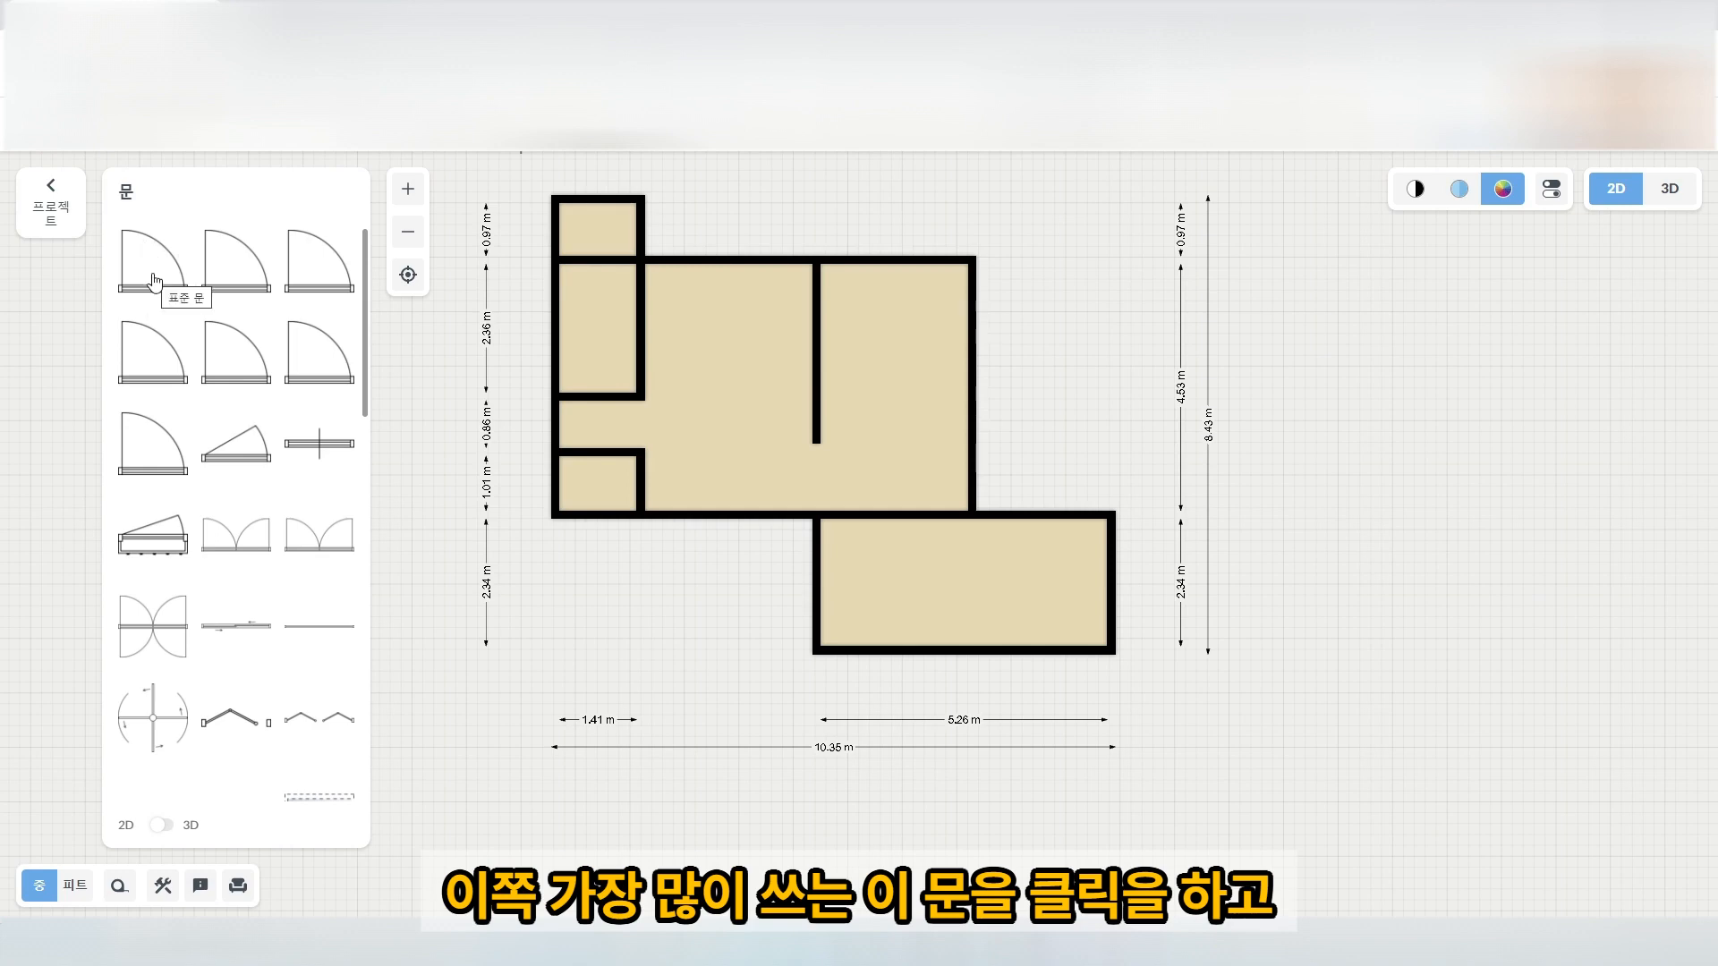
pyautogui.moveTo(155, 283); pyautogui.dragTo(609, 522)
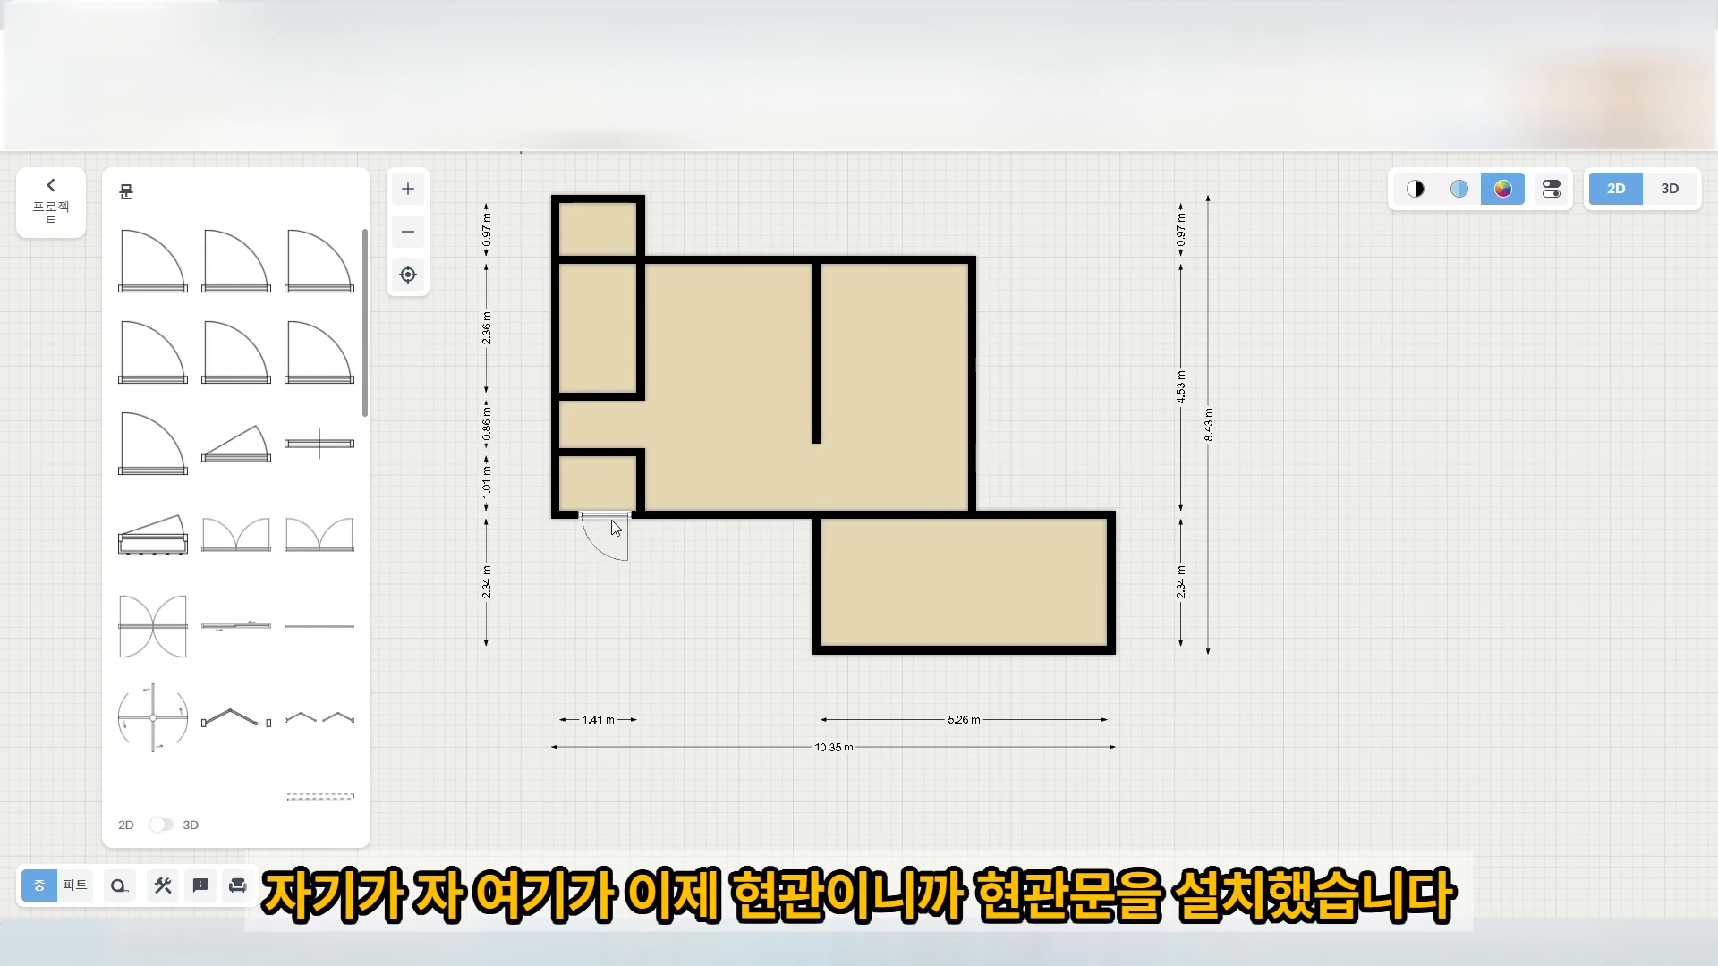
pyautogui.click(598, 454)
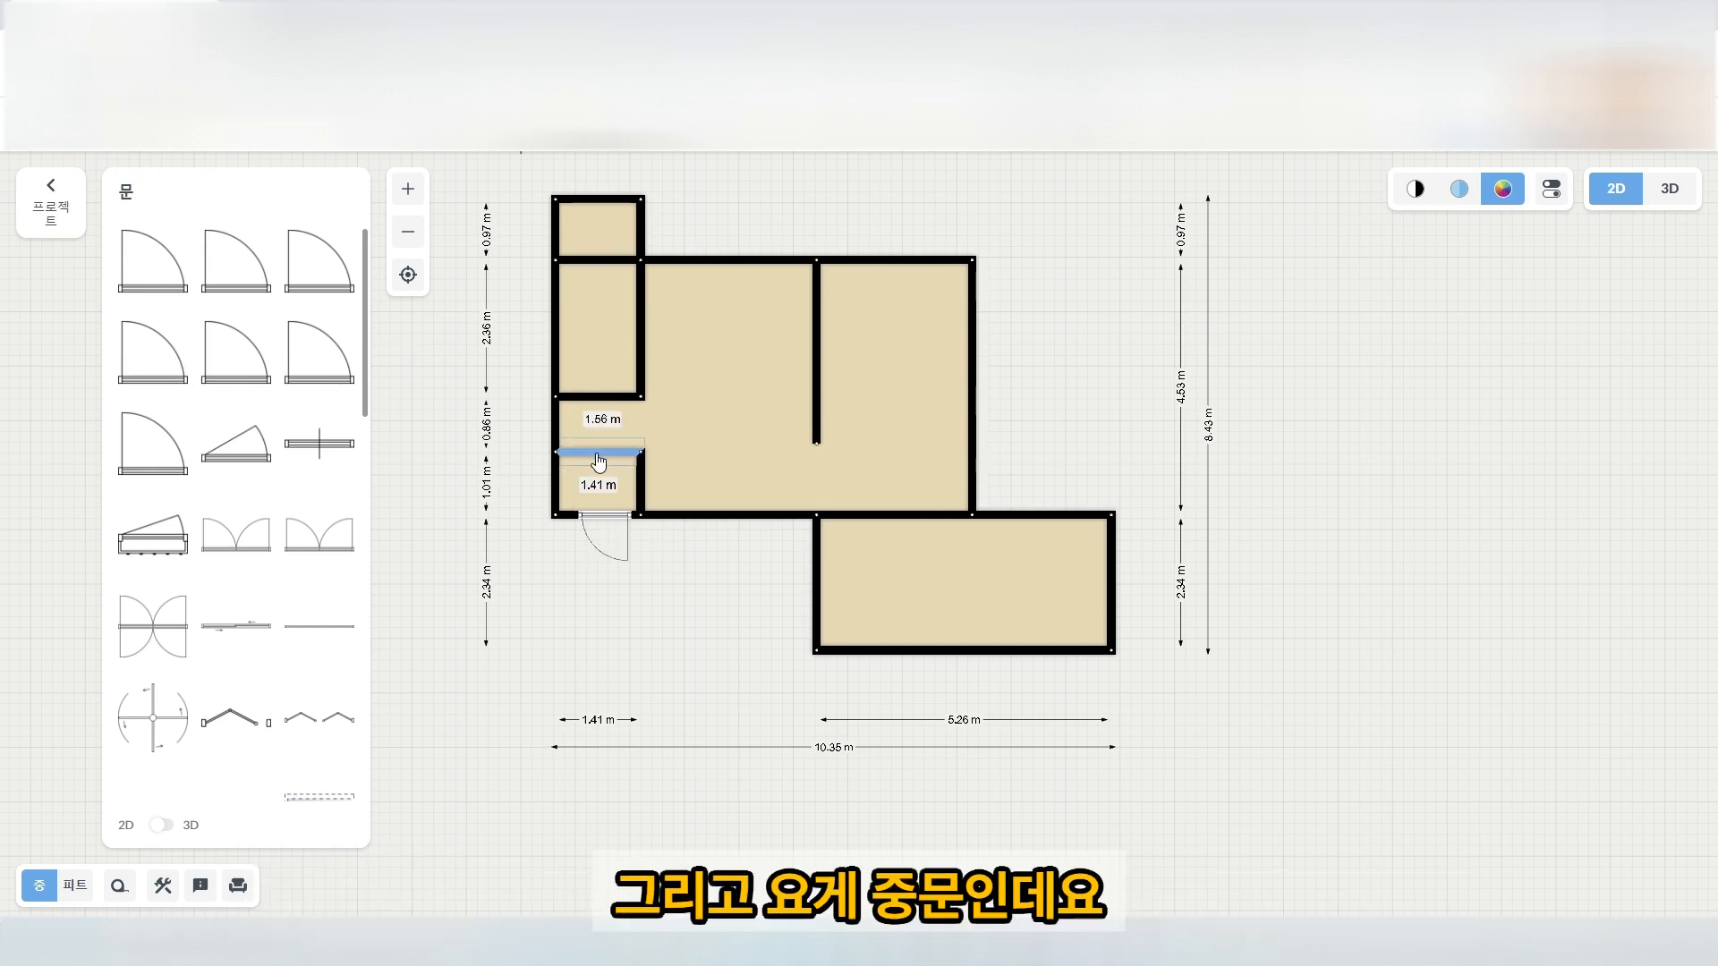
pyautogui.moveTo(255, 333); pyautogui.dragTo(605, 462)
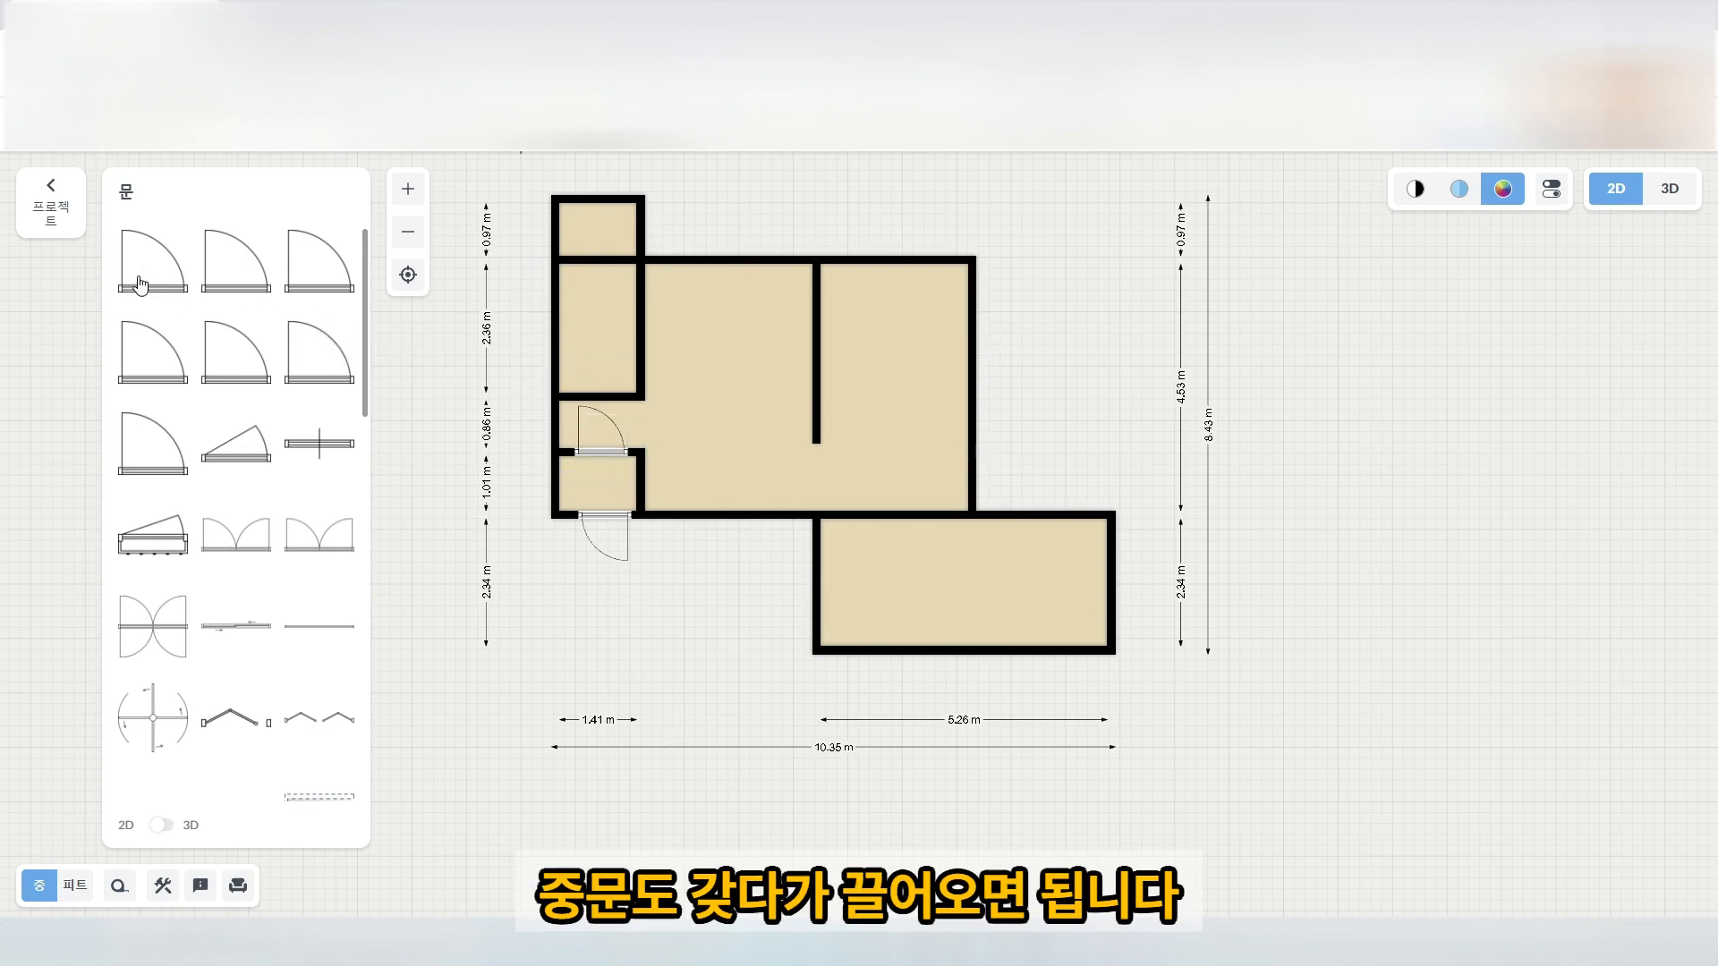
# Place standard doors in the bathroom's lower wall, the boiler room's upper wall and the wall between the large room and the lower-right room.
pyautogui.moveTo(138, 285); pyautogui.dragTo(614, 383)
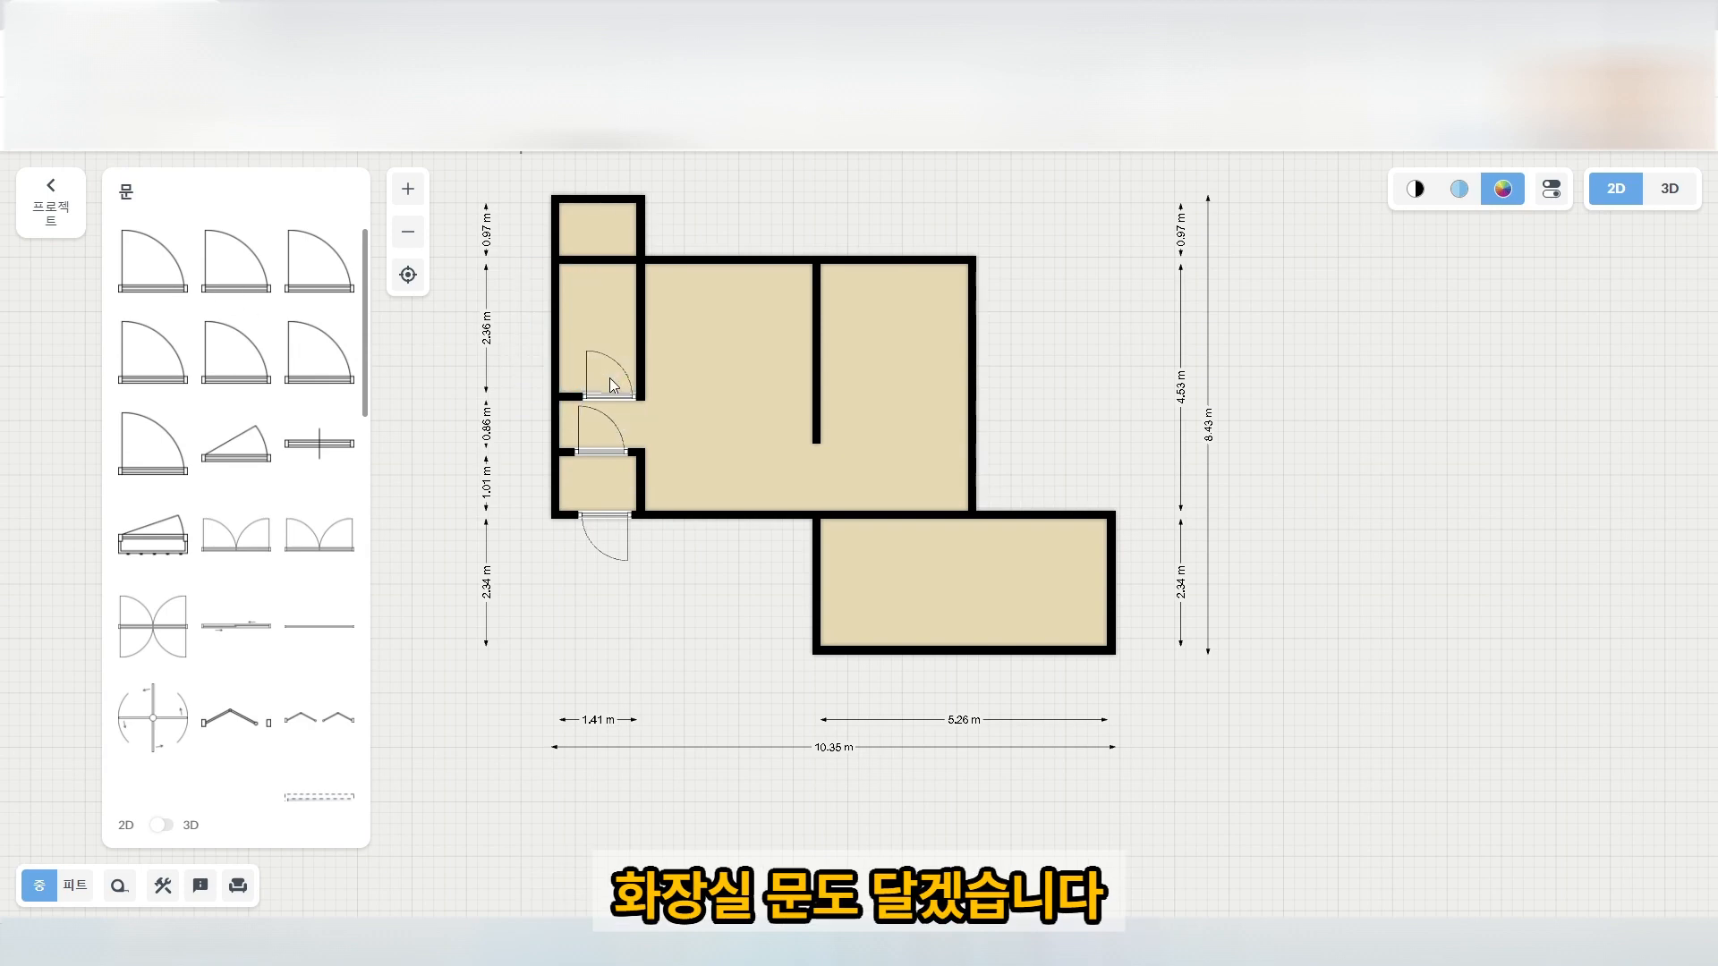
pyautogui.moveTo(154, 284); pyautogui.dragTo(601, 192)
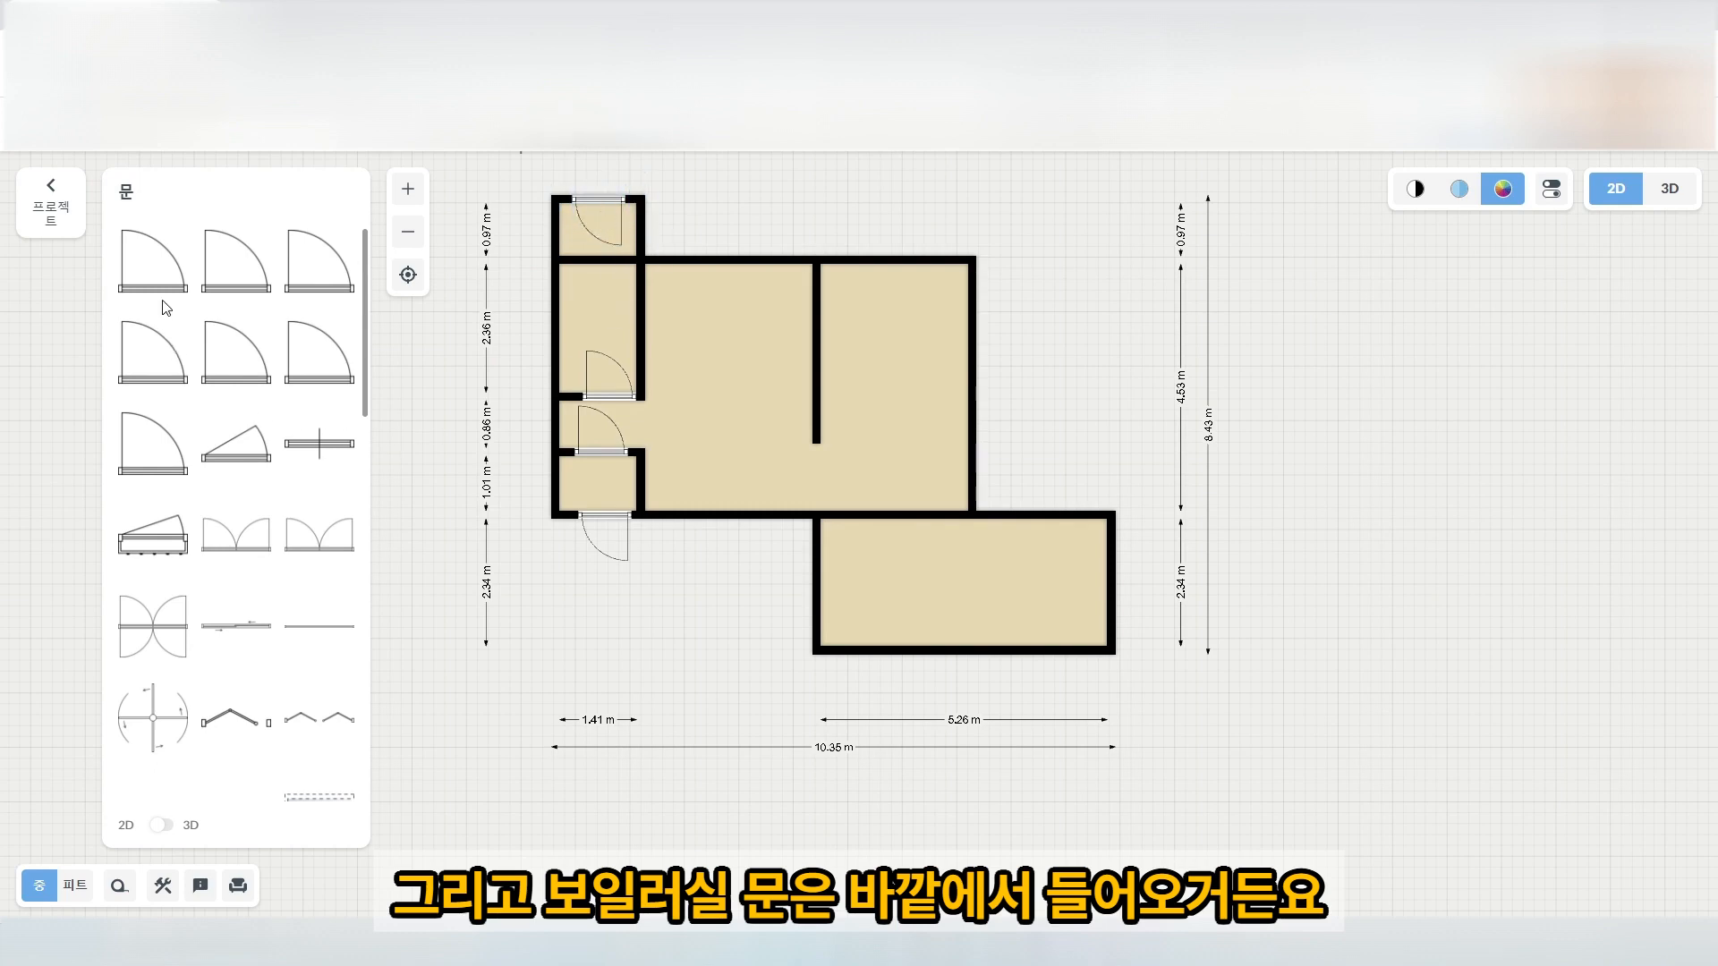
pyautogui.moveTo(161, 288); pyautogui.dragTo(867, 526)
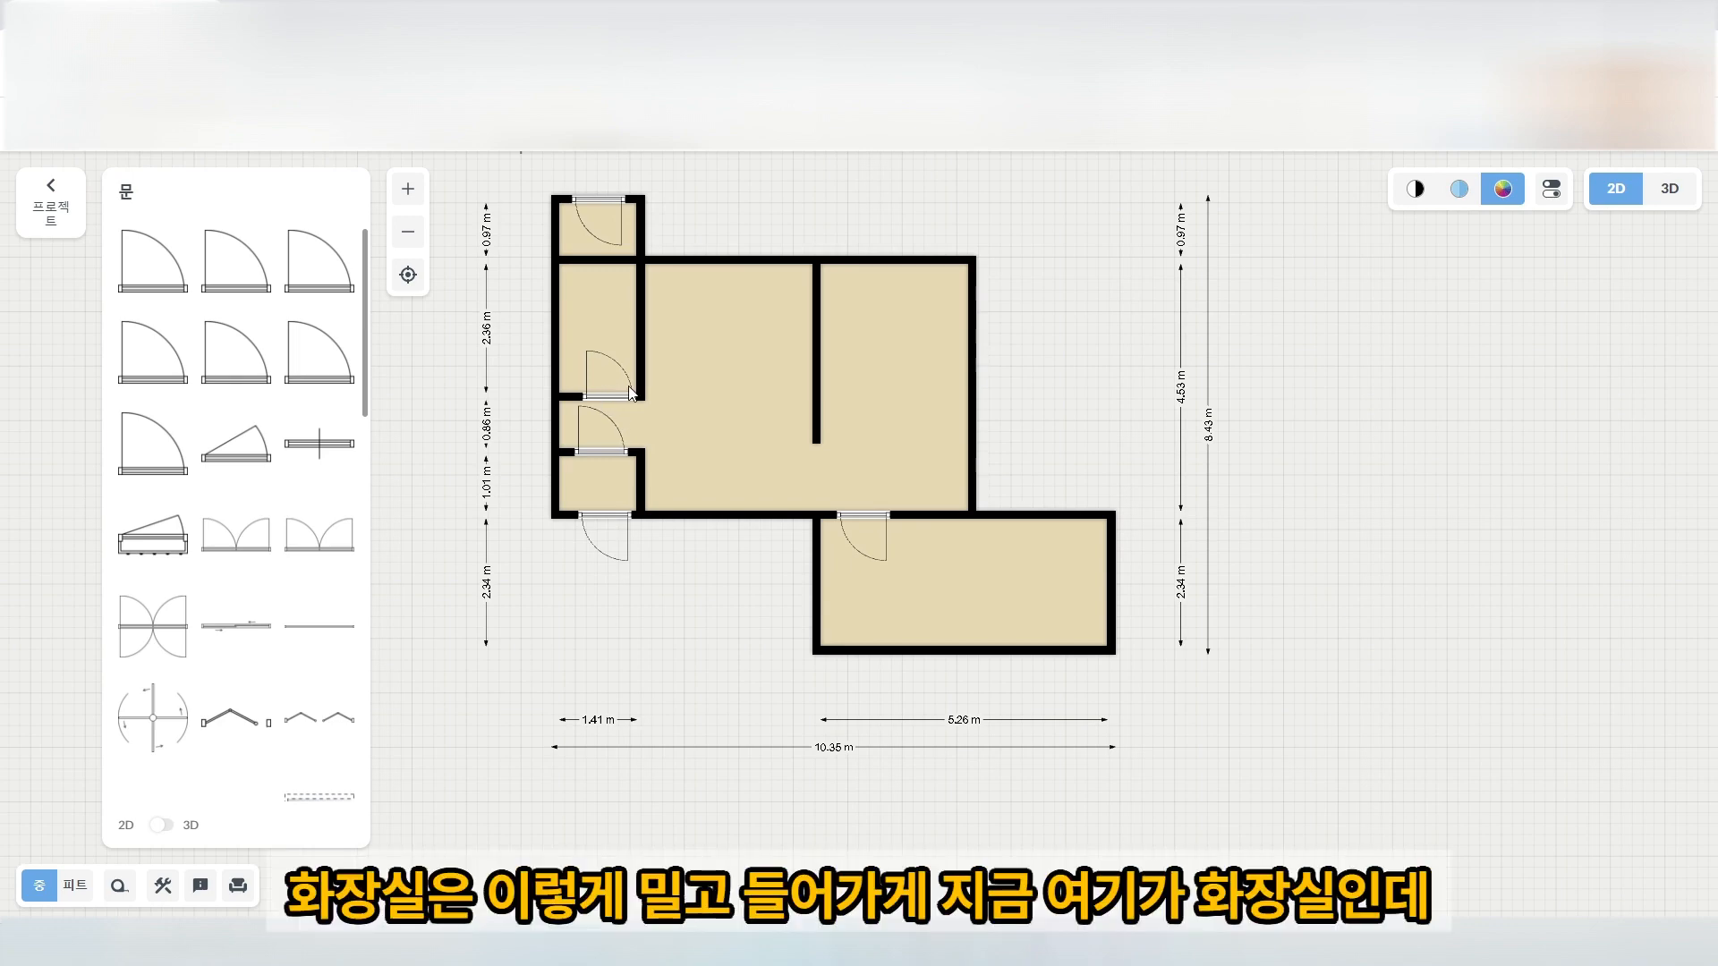
# Flip the bathroom door so it swings out of the bathroom.
pyautogui.click(603, 290)
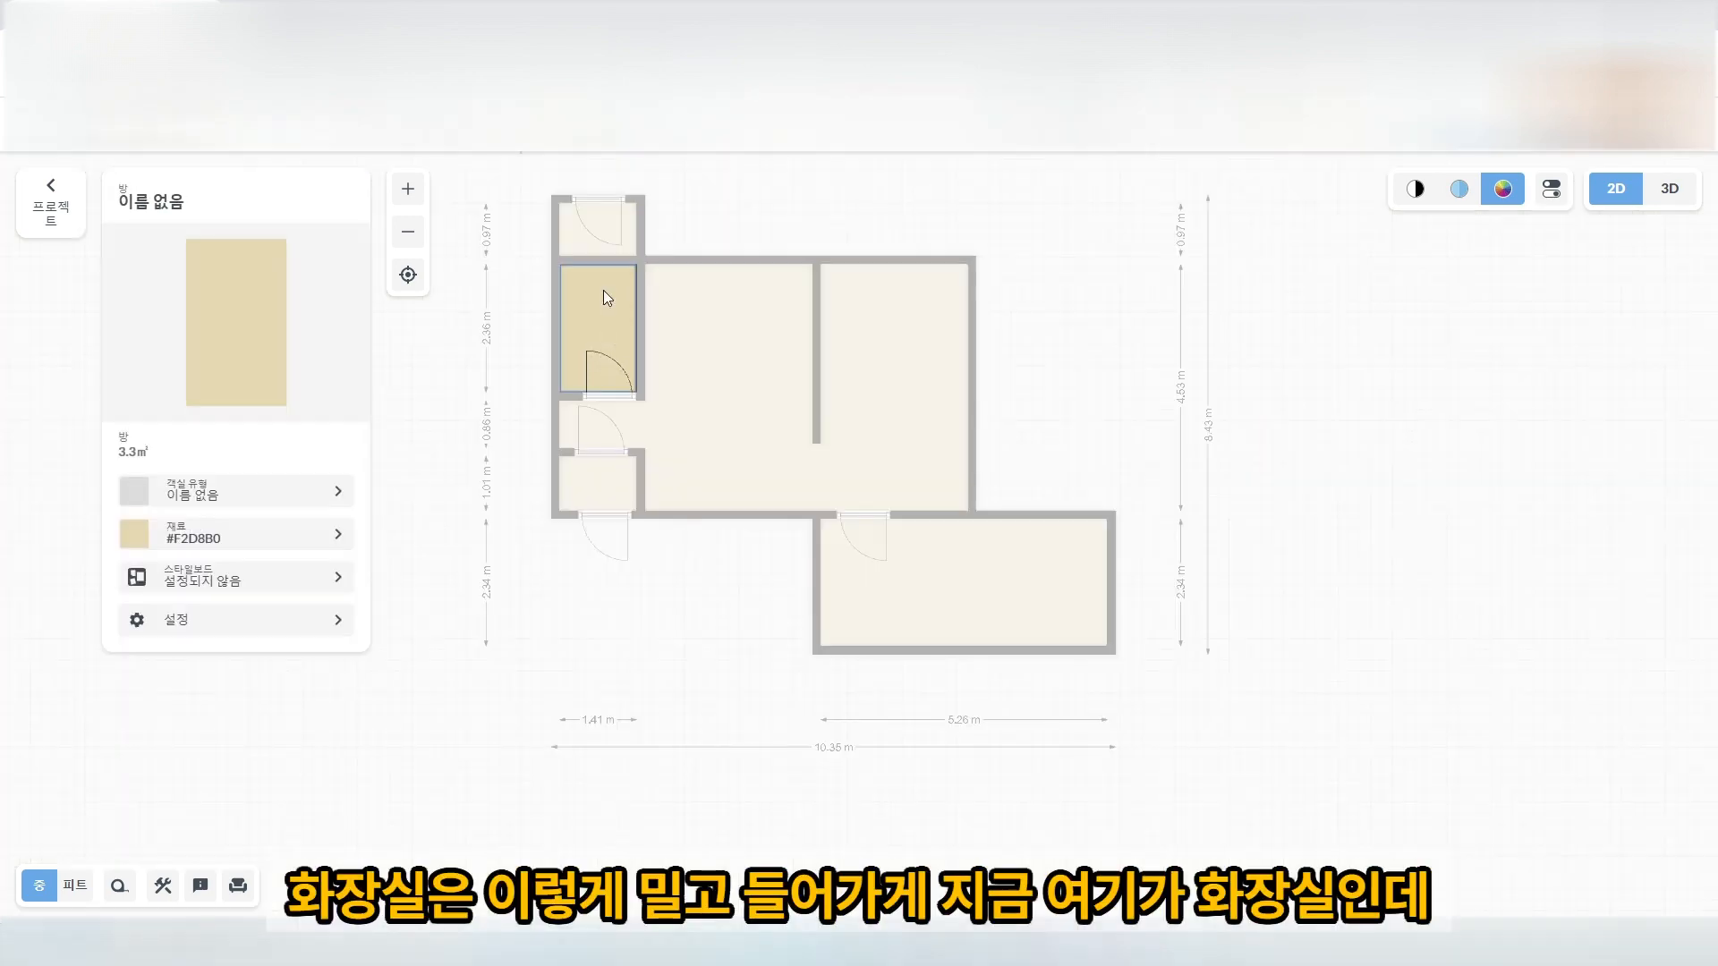
pyautogui.click(600, 380)
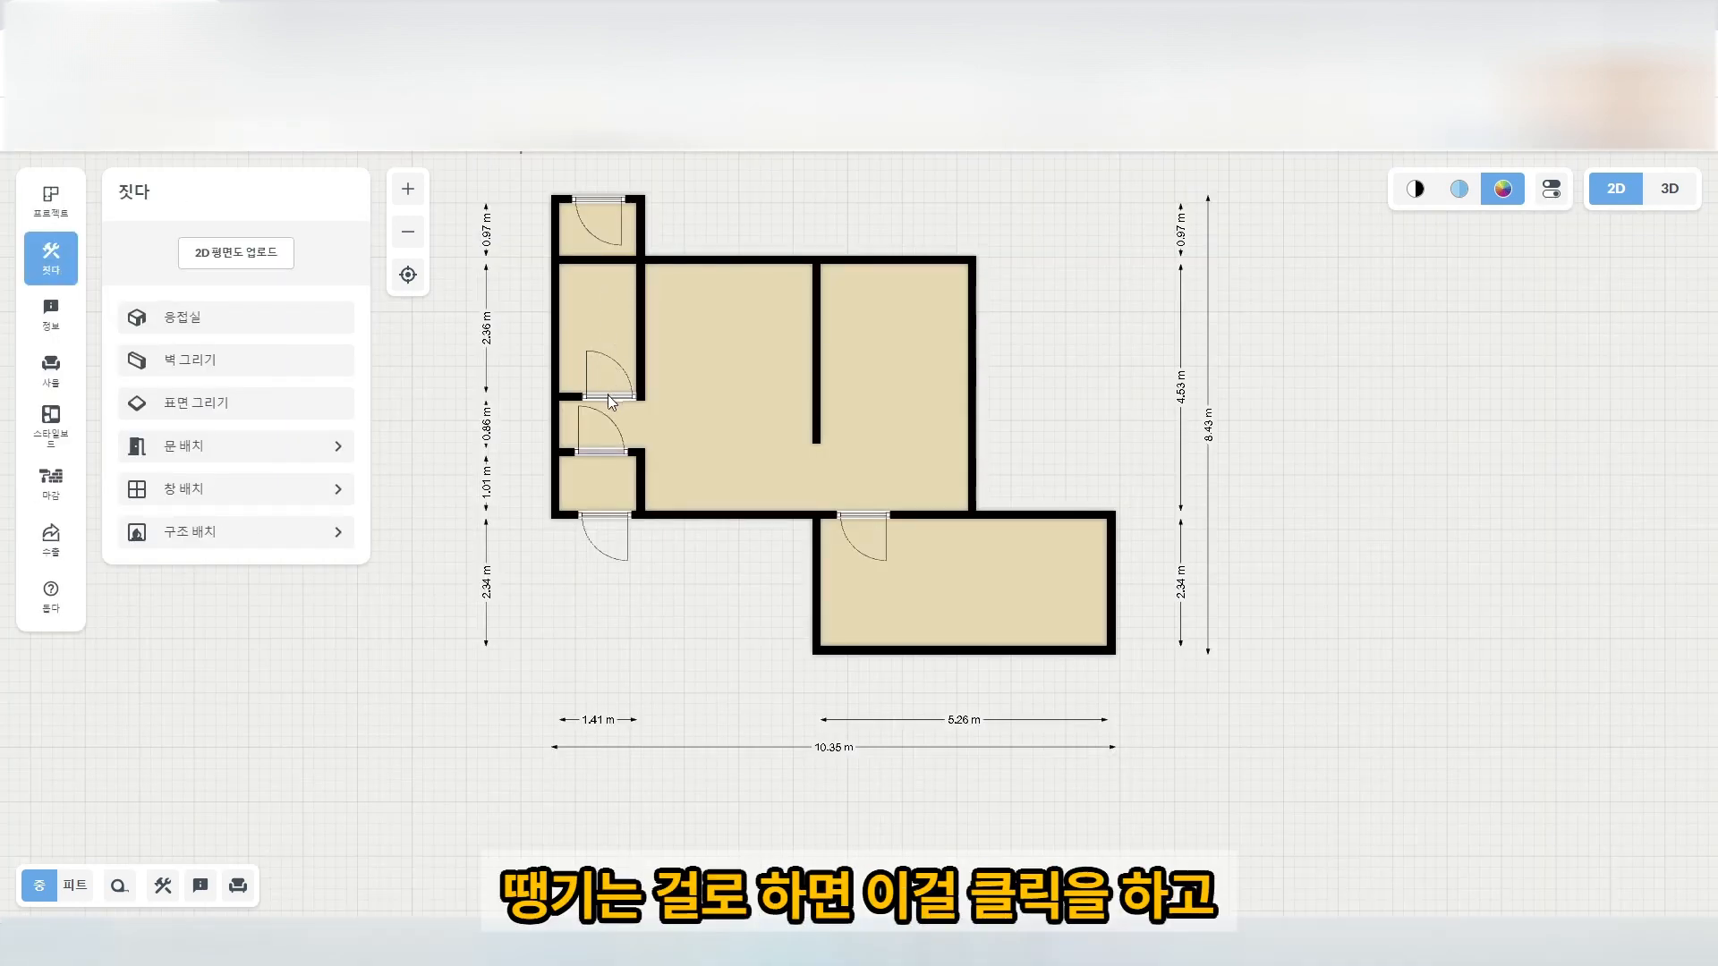
pyautogui.click(611, 400)
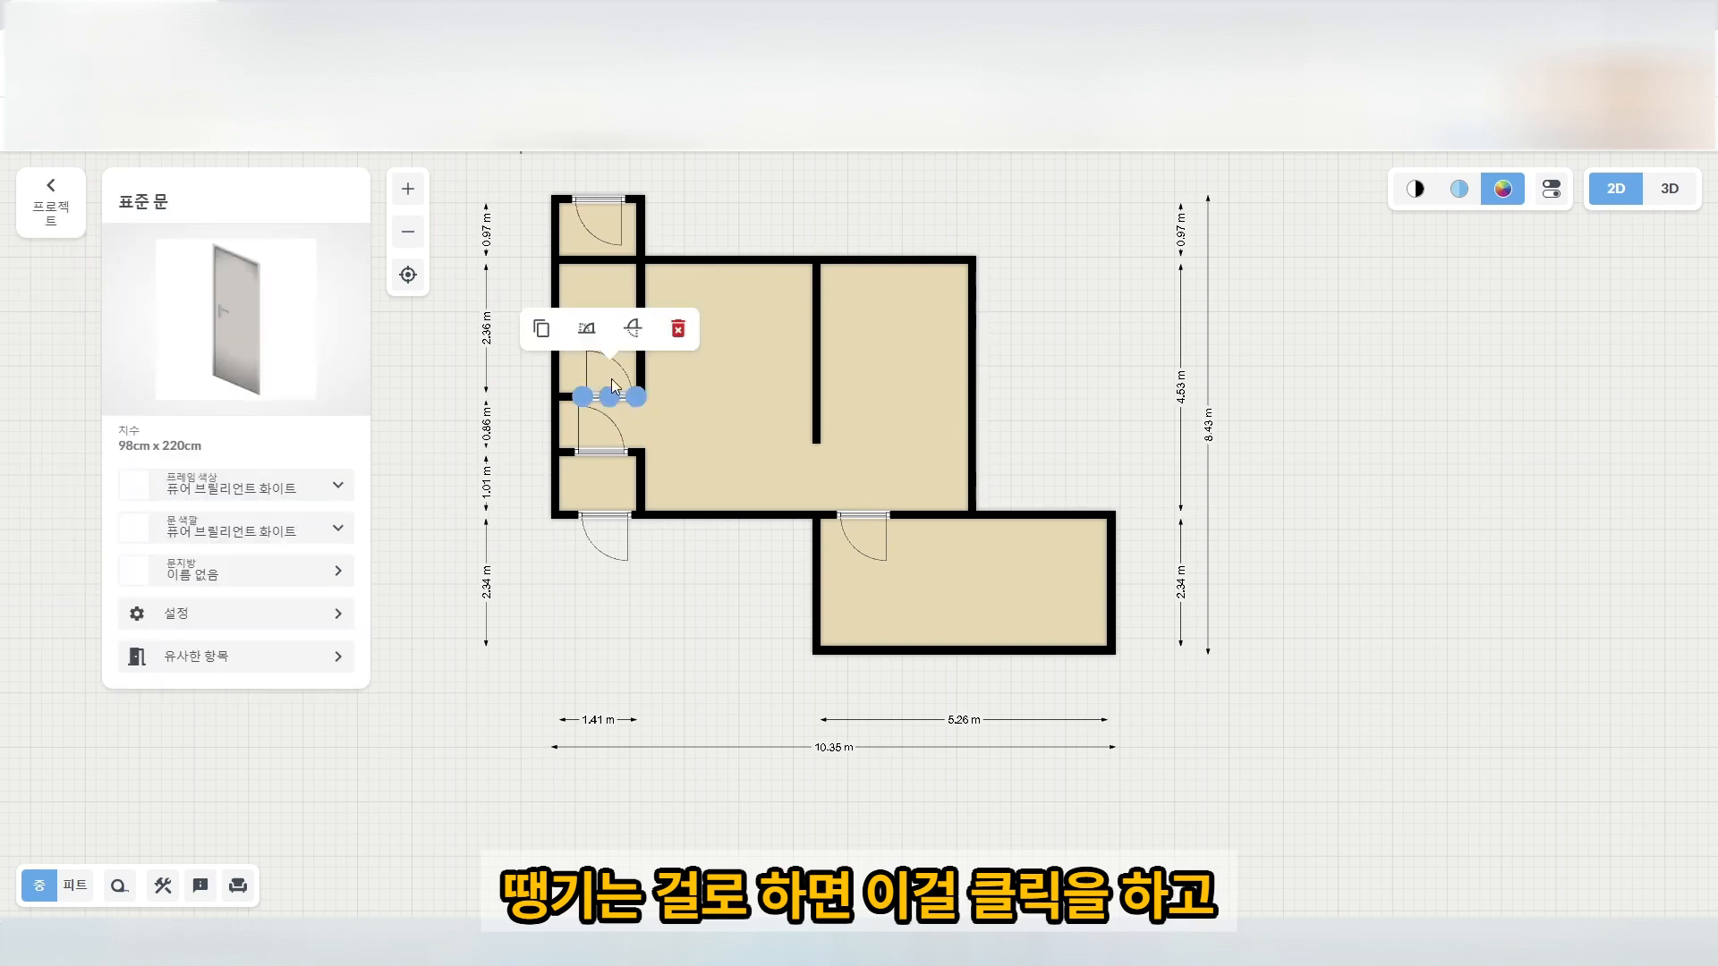
pyautogui.click(634, 331)
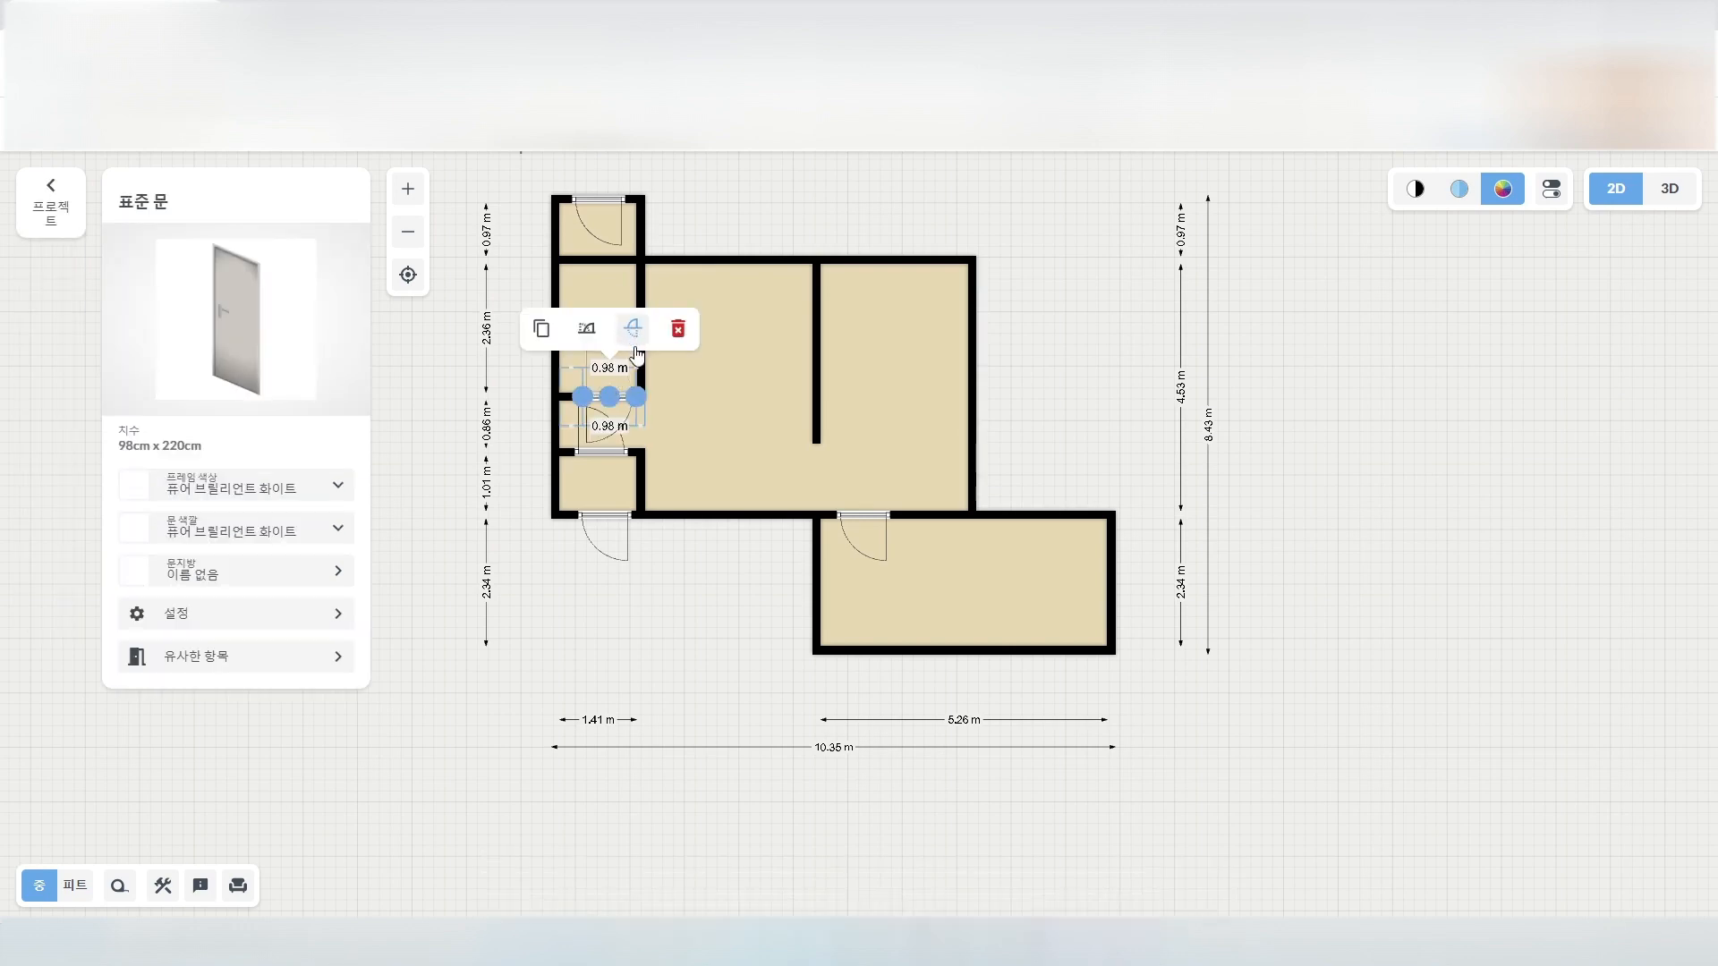
pyautogui.click(603, 531)
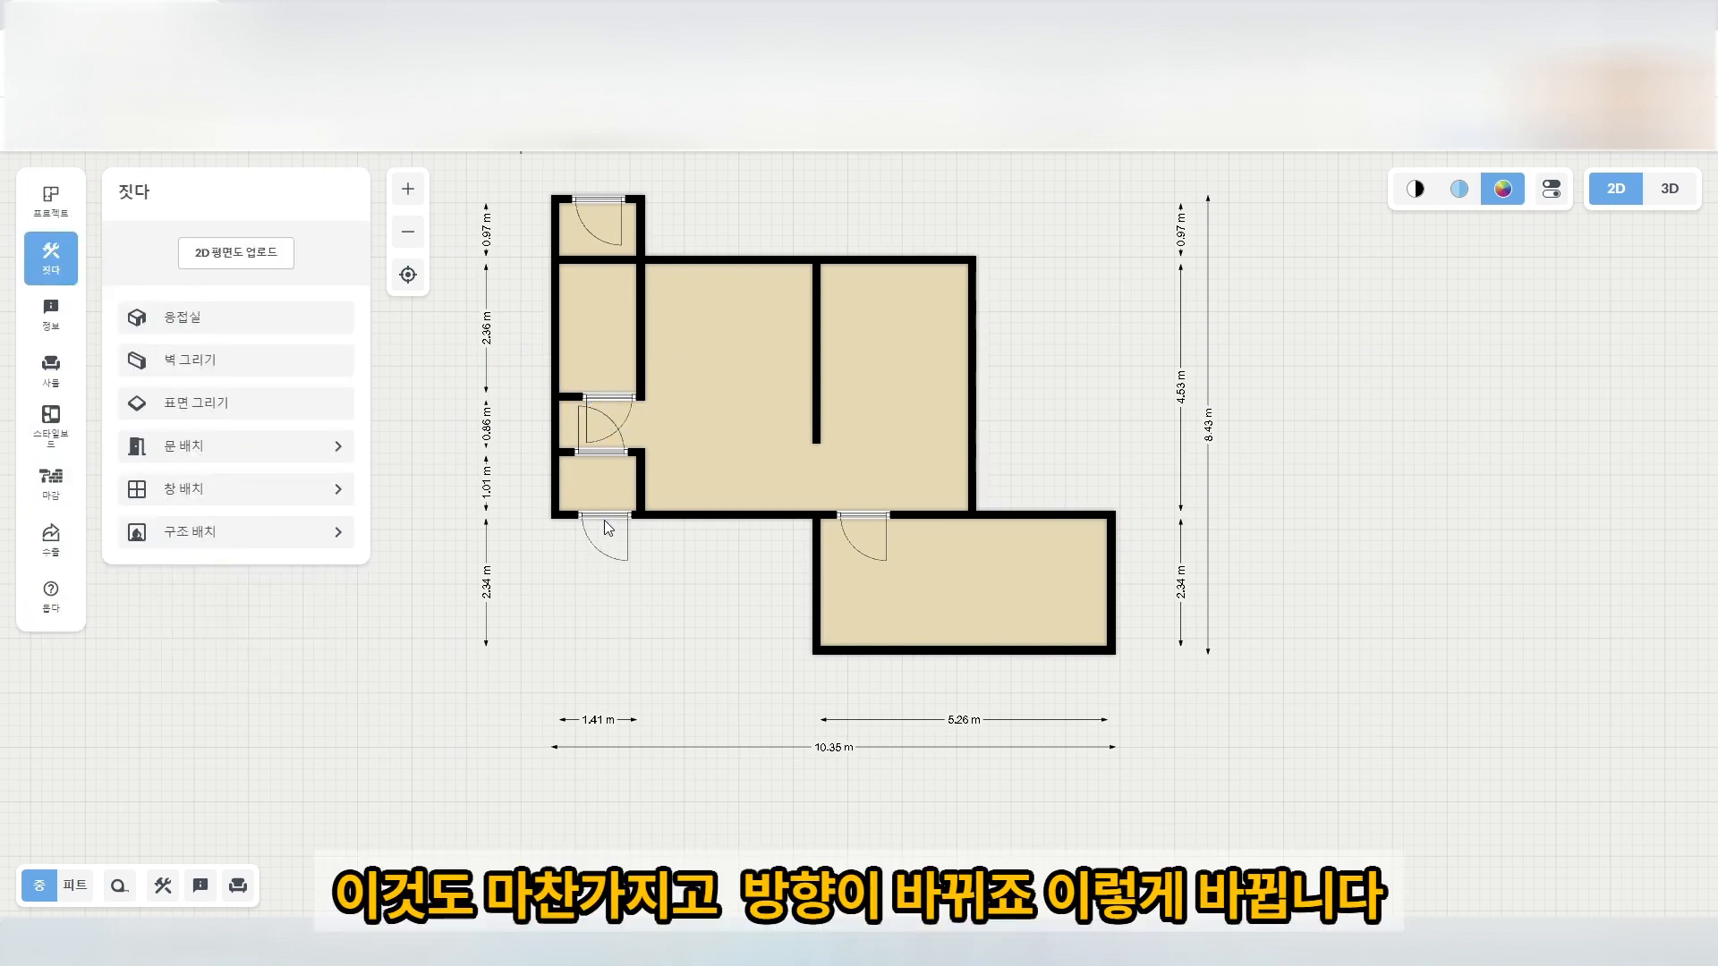
# Flip the entrance door's swing inward and back outward.
pyautogui.click(607, 522)
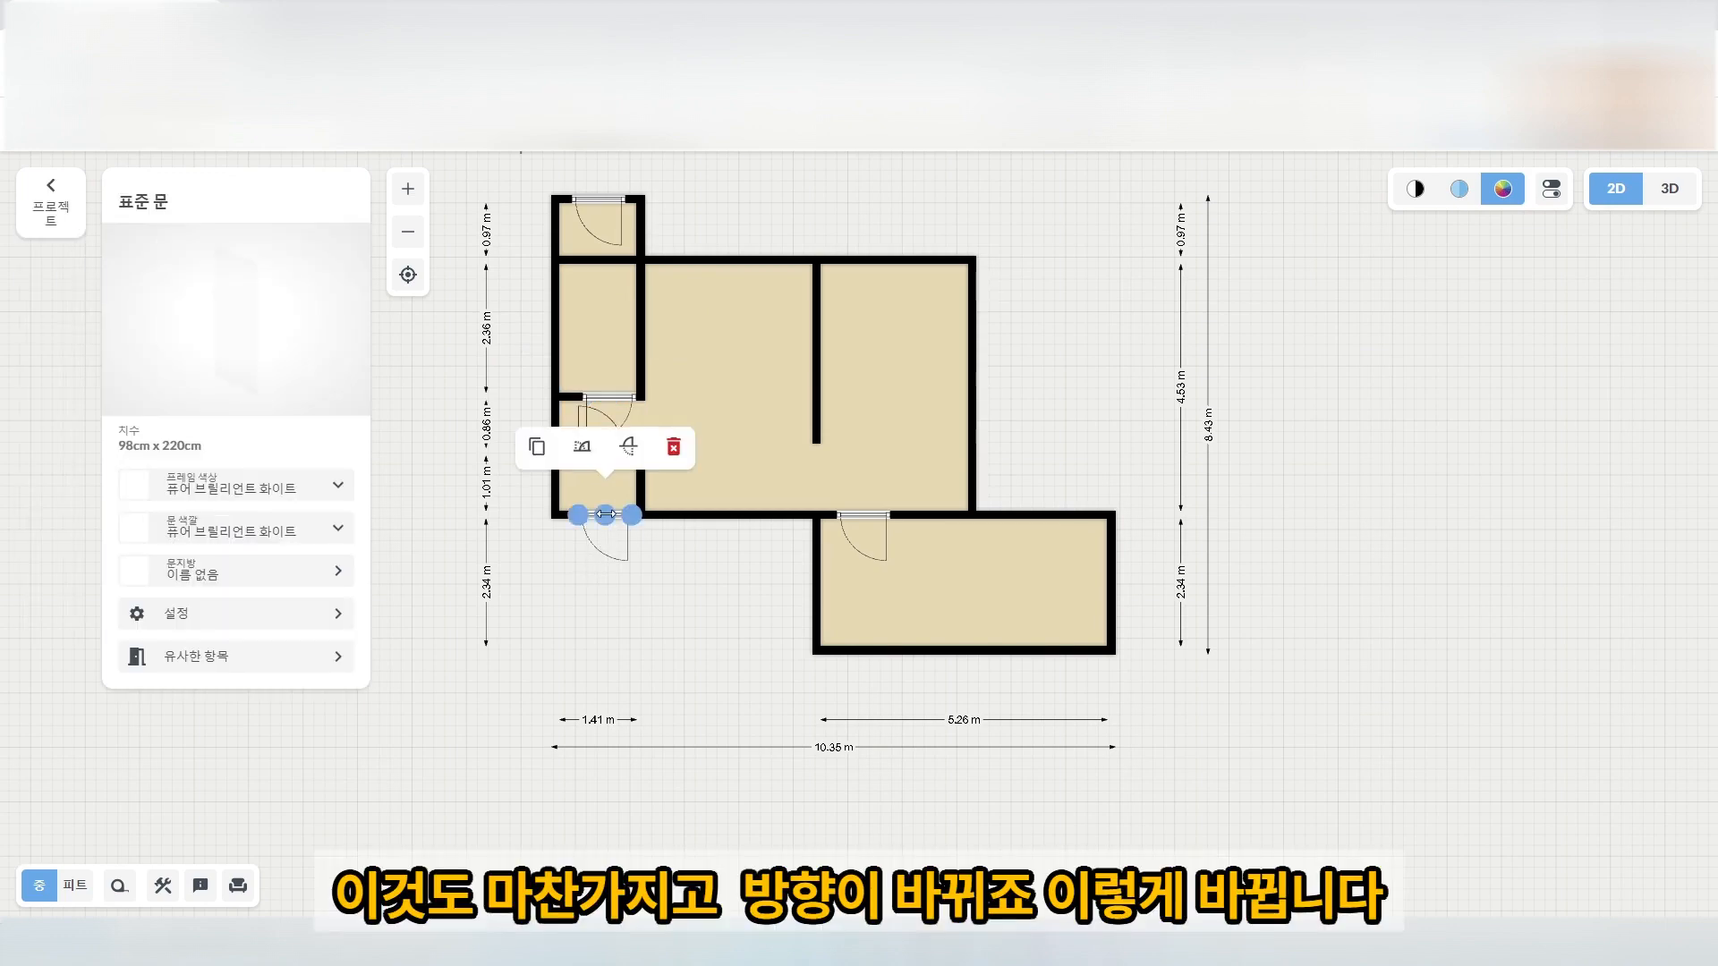
pyautogui.click(631, 448)
pyautogui.click(632, 451)
pyautogui.click(631, 451)
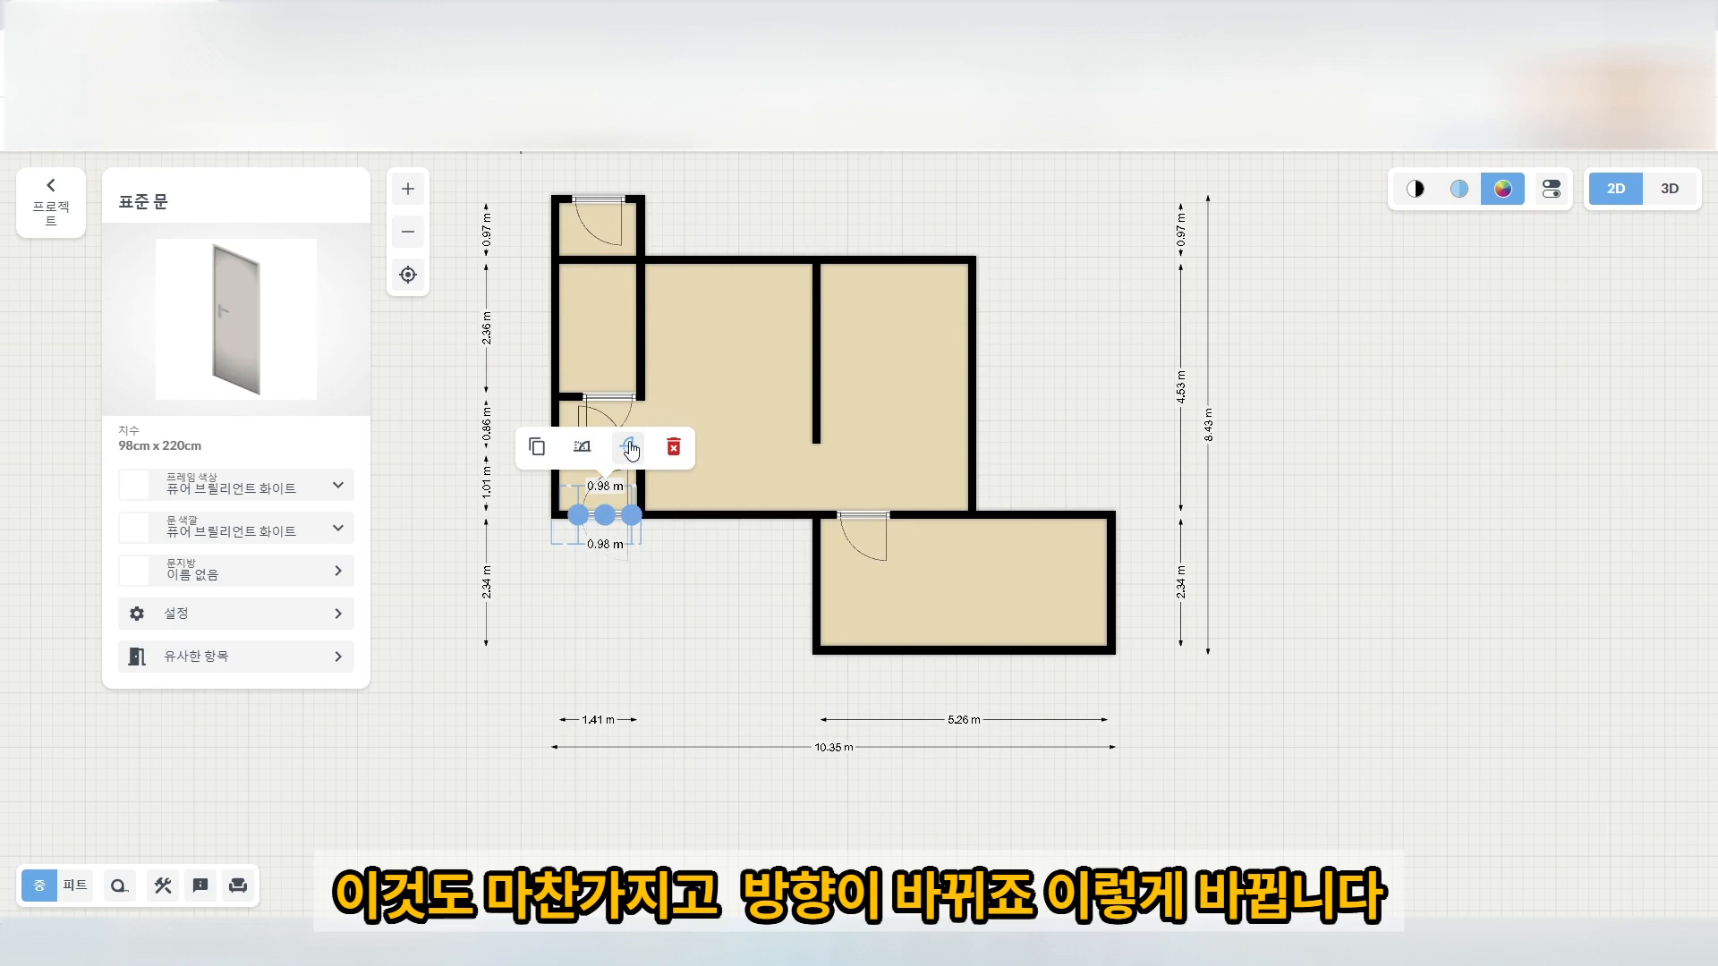
pyautogui.click(632, 451)
pyautogui.click(708, 612)
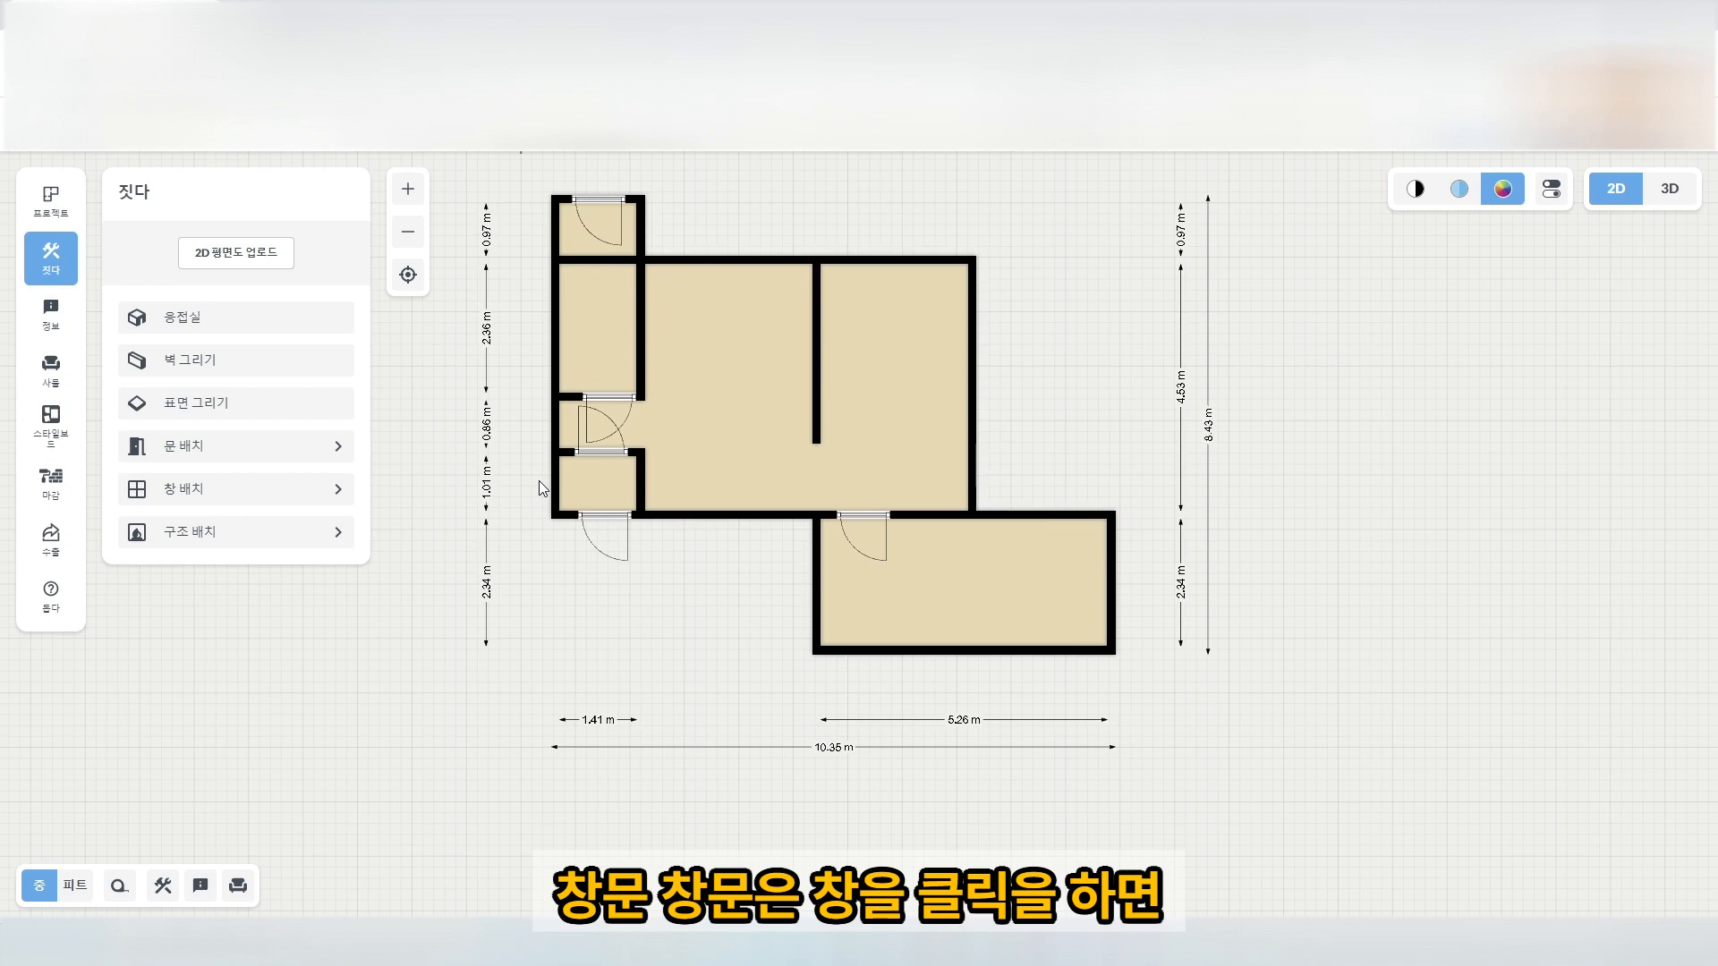
# Place a two-pane window in the large room's lower wall, between the entrance room and the lower-right room.
pyautogui.click(186, 488)
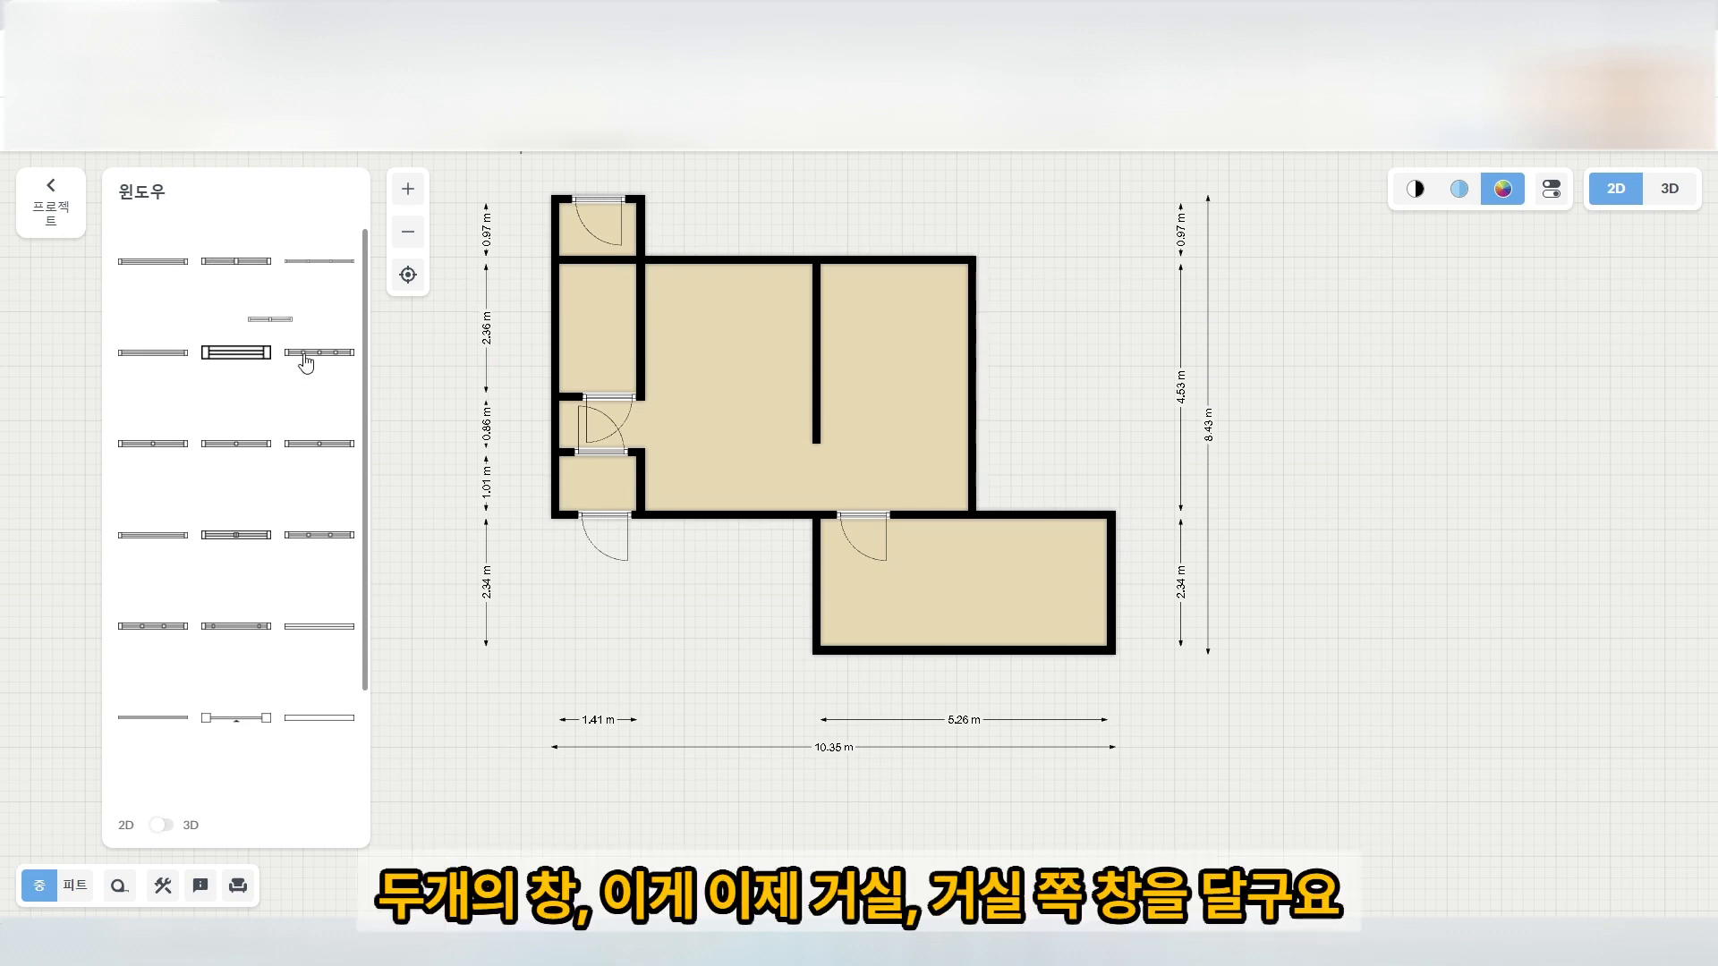
pyautogui.moveTo(305, 362); pyautogui.dragTo(725, 563)
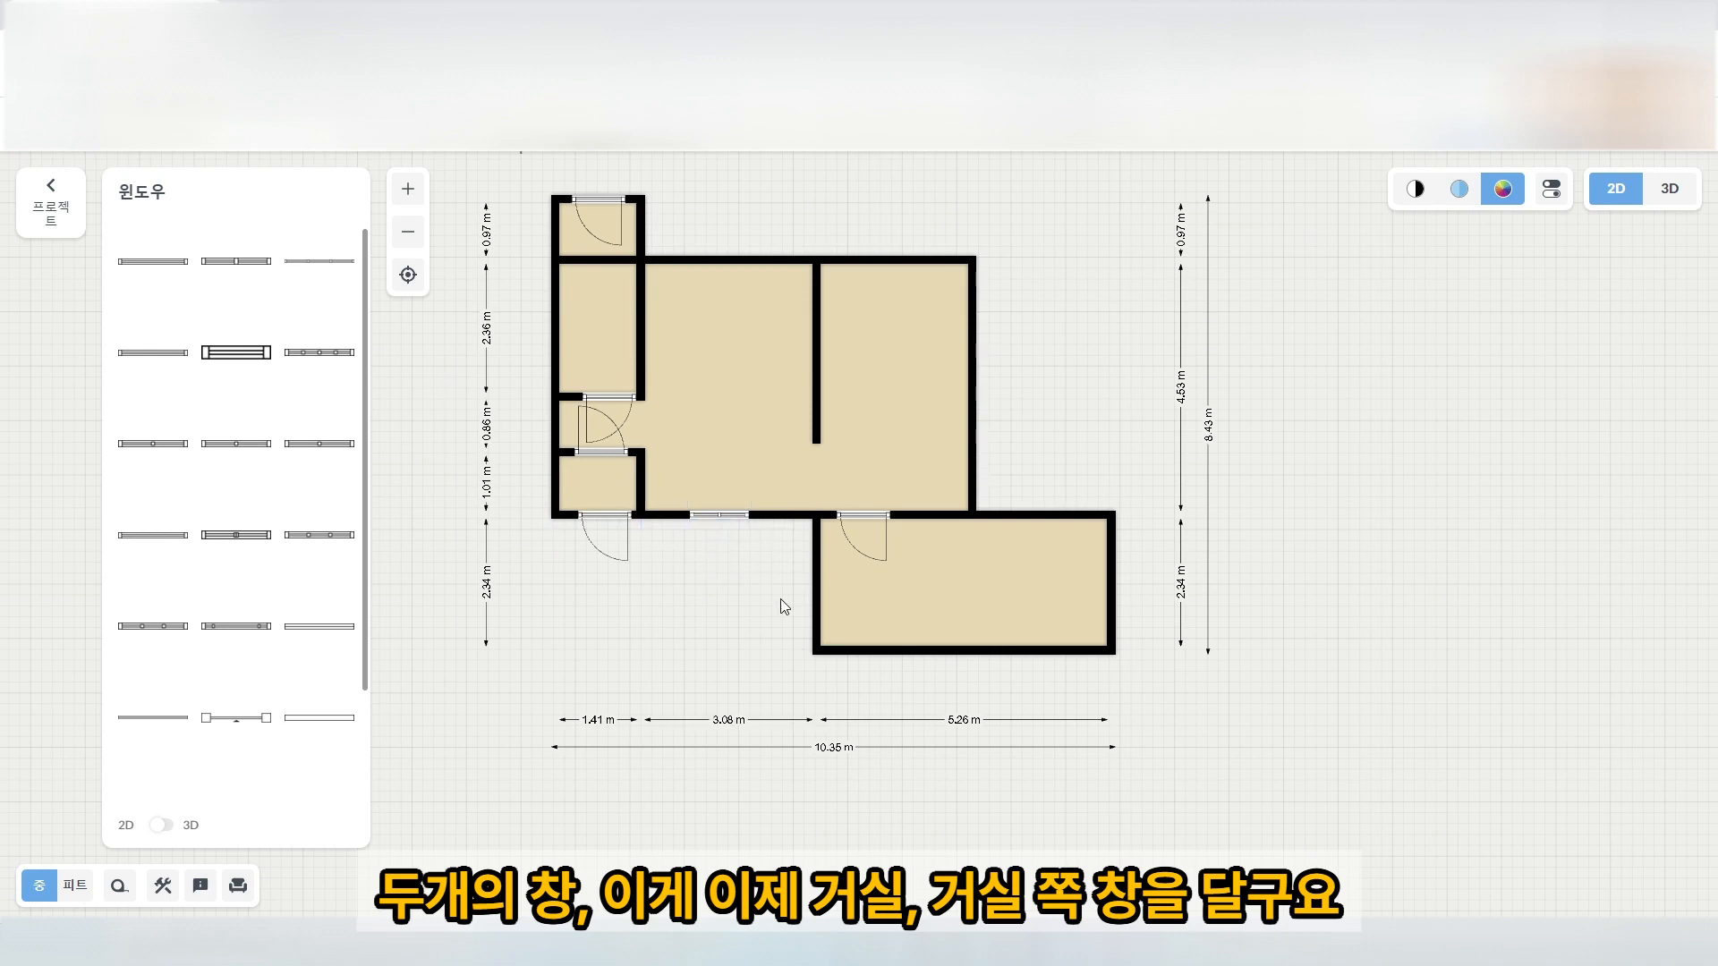
pyautogui.click(705, 517)
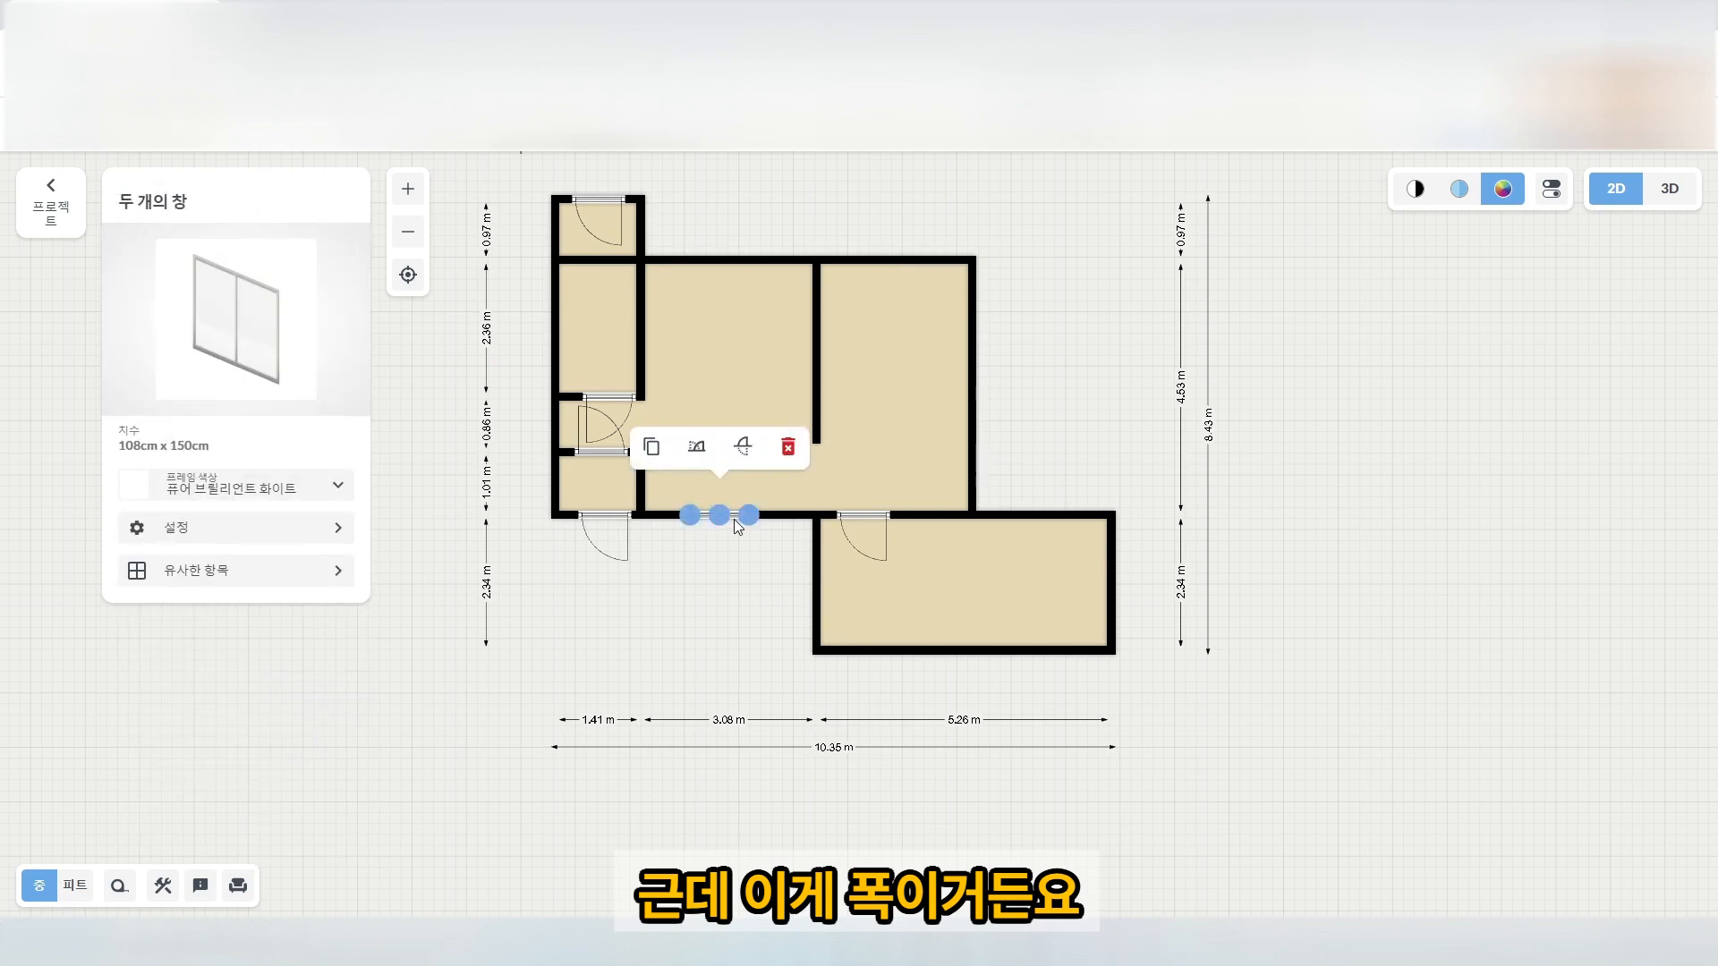
pyautogui.click(722, 571)
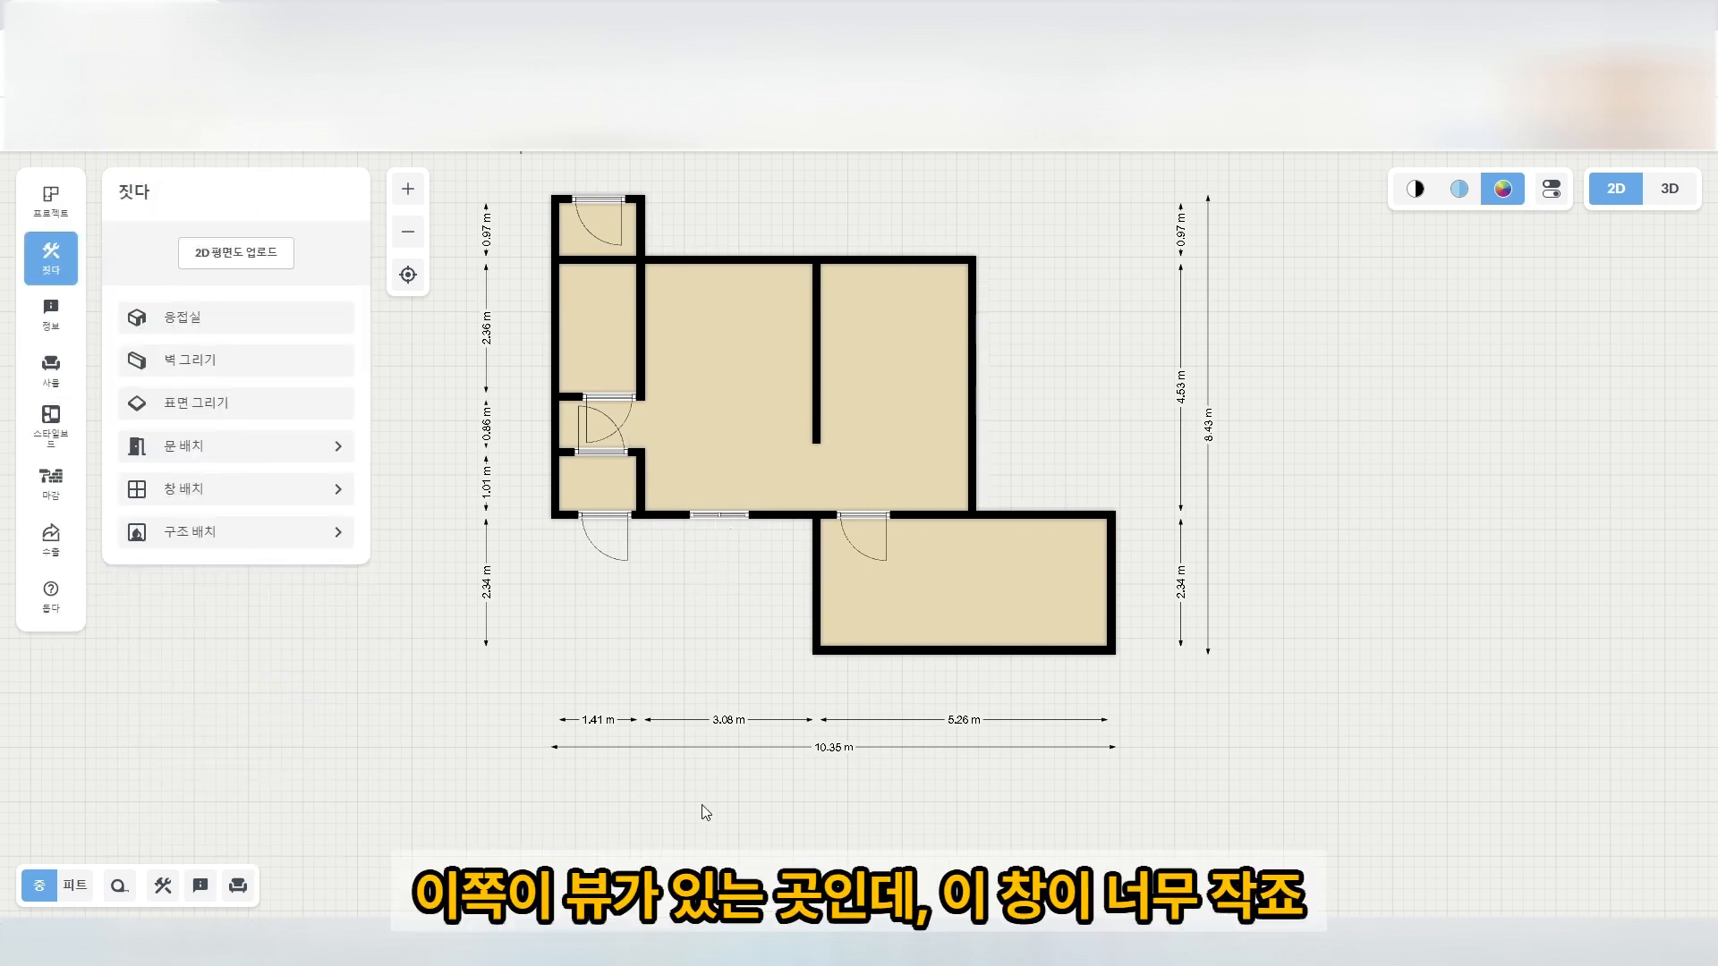
# Widen the two-pane window at both ends so it spans most of the lower wall between the entrance and lower-right rooms.
pyautogui.click(716, 517)
pyautogui.click(749, 518)
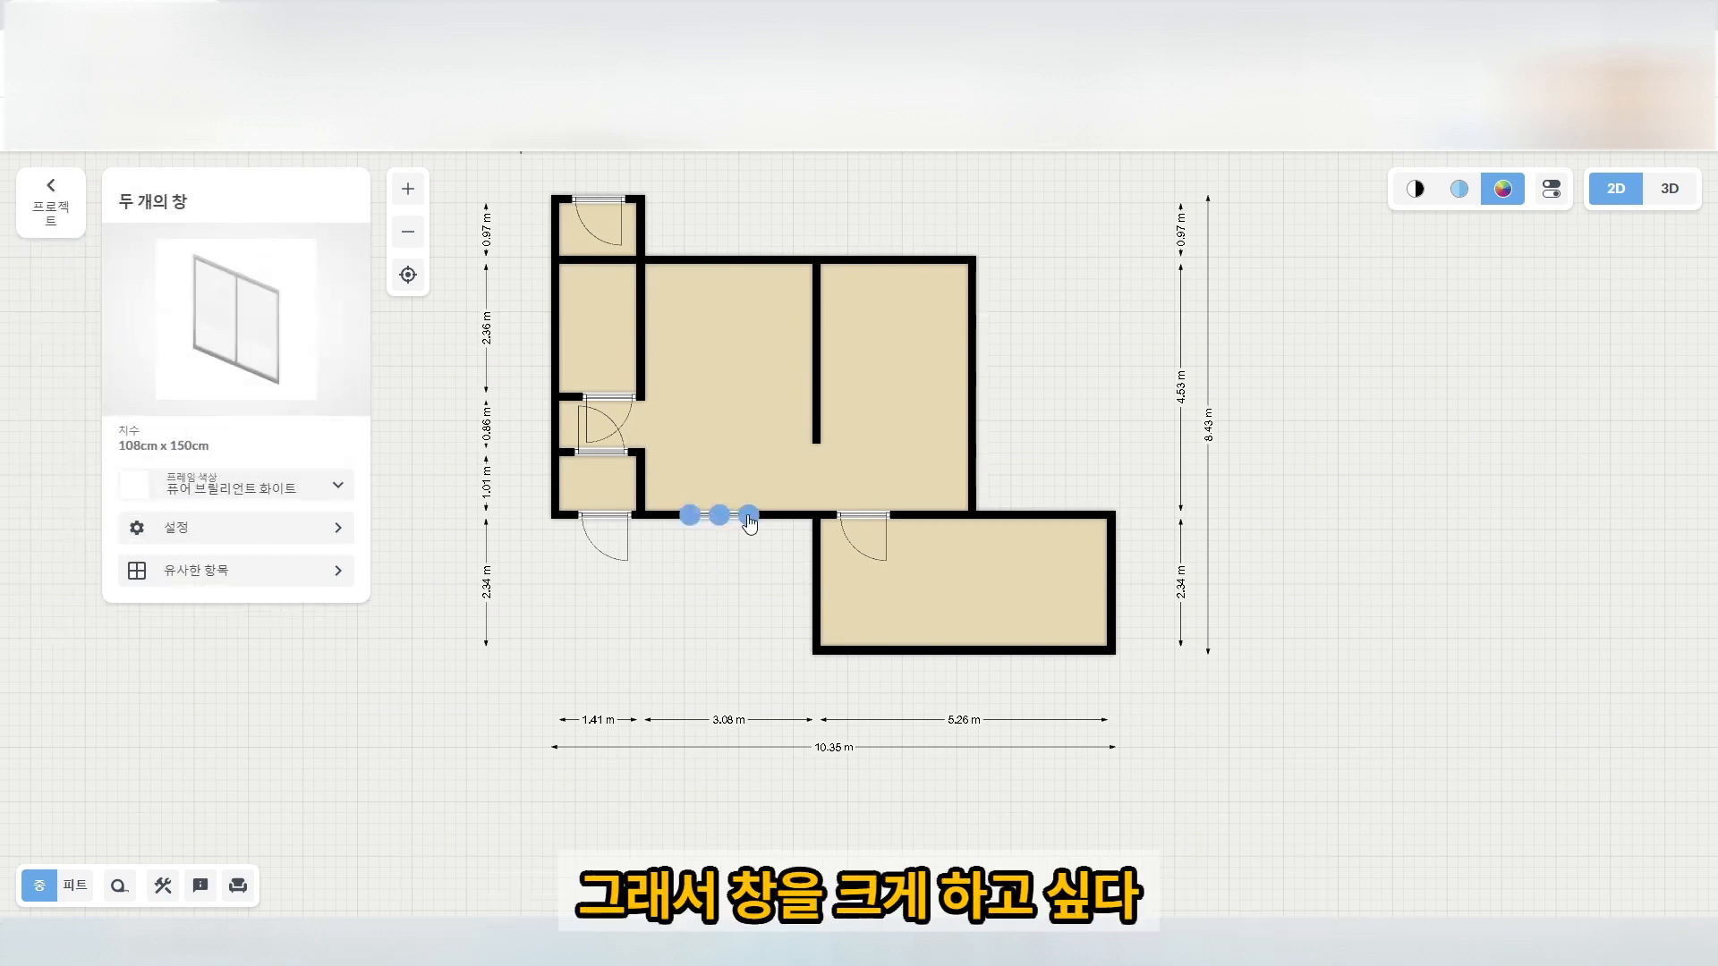
pyautogui.click(711, 539)
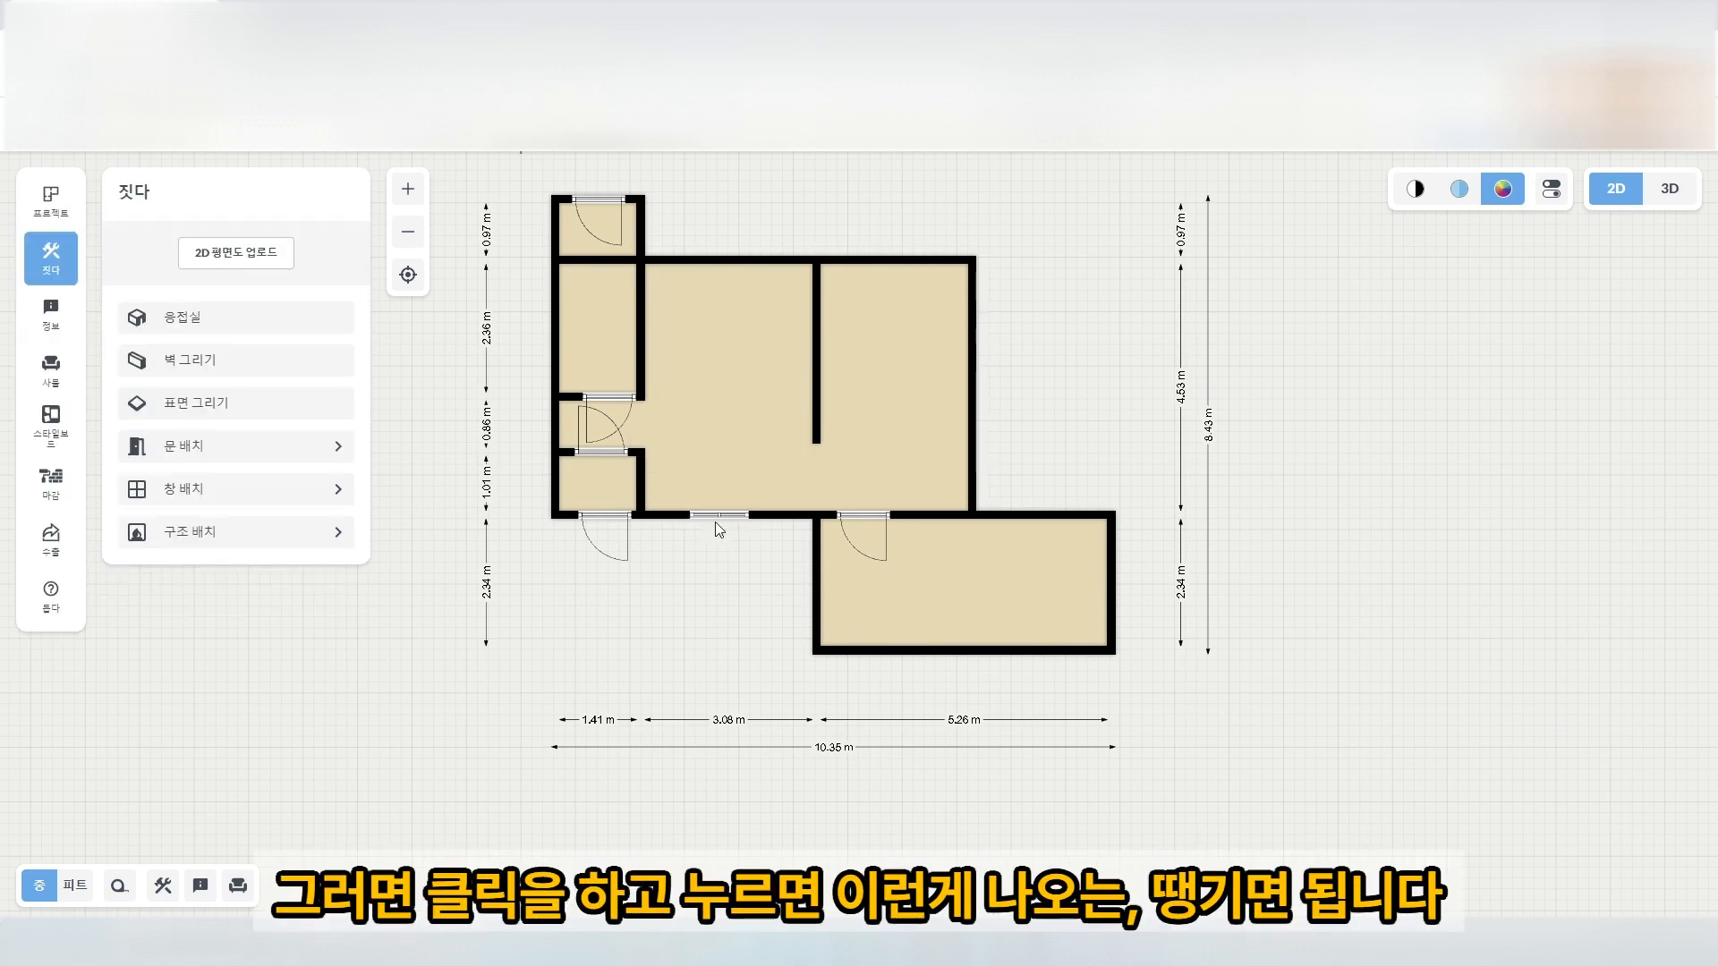
pyautogui.click(719, 517)
pyautogui.moveTo(749, 517); pyautogui.dragTo(794, 516)
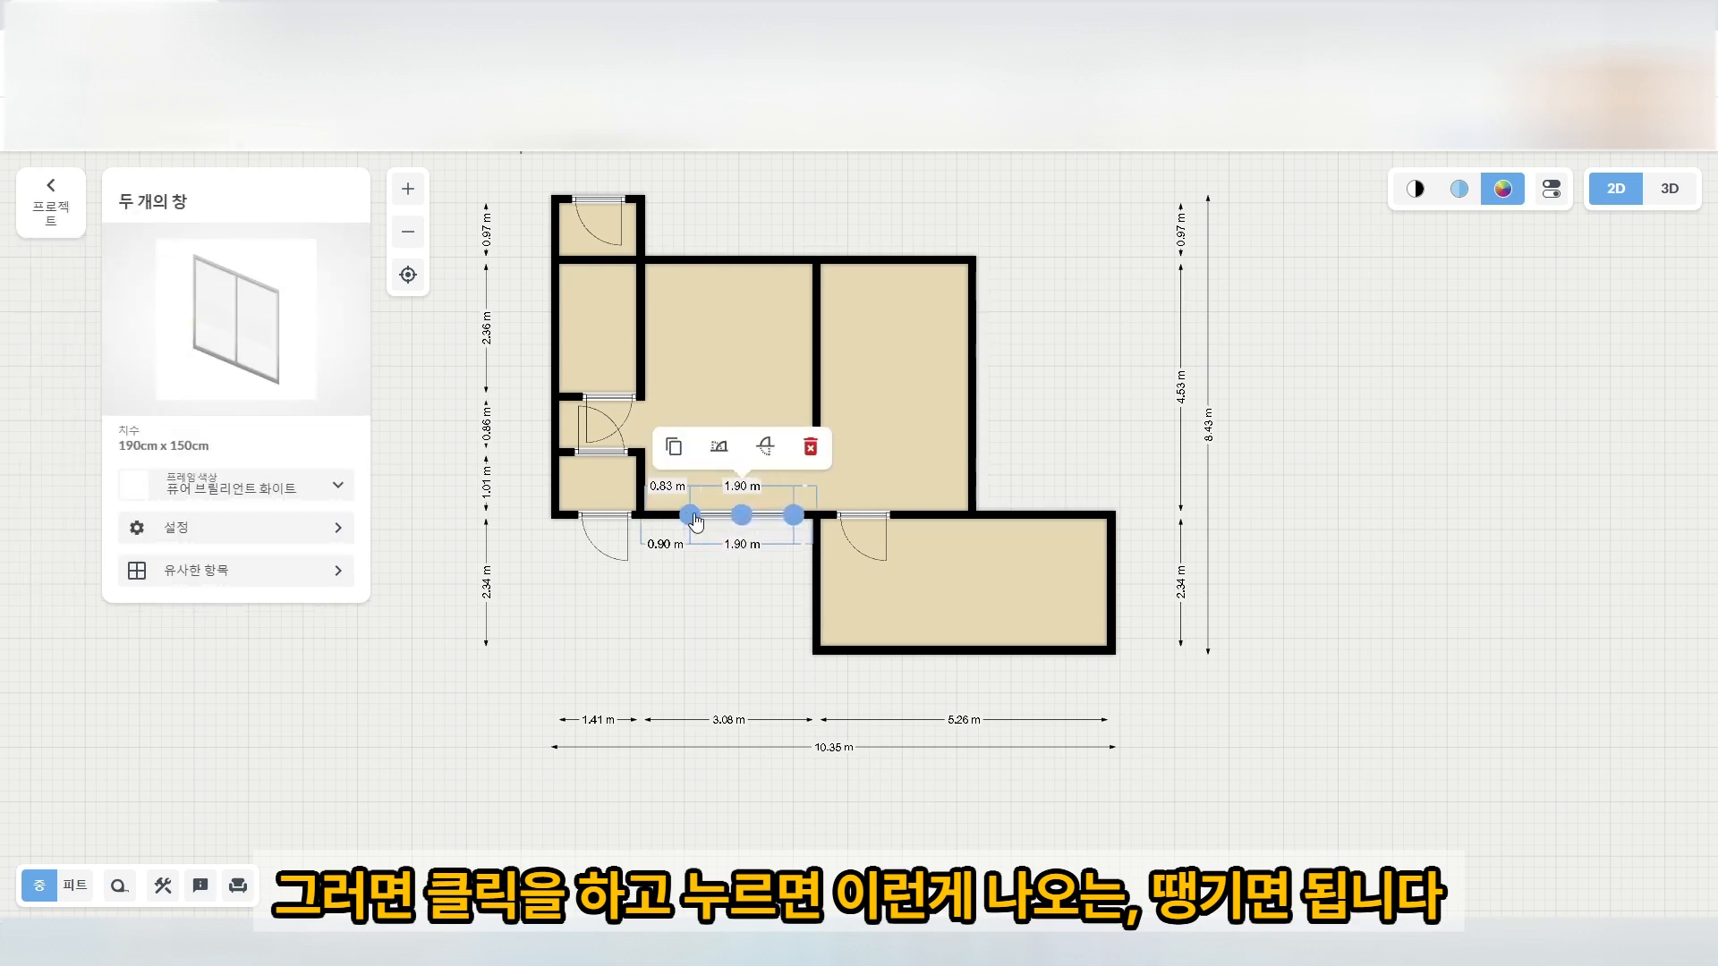
pyautogui.moveTo(689, 516); pyautogui.dragTo(670, 516)
pyautogui.click(705, 632)
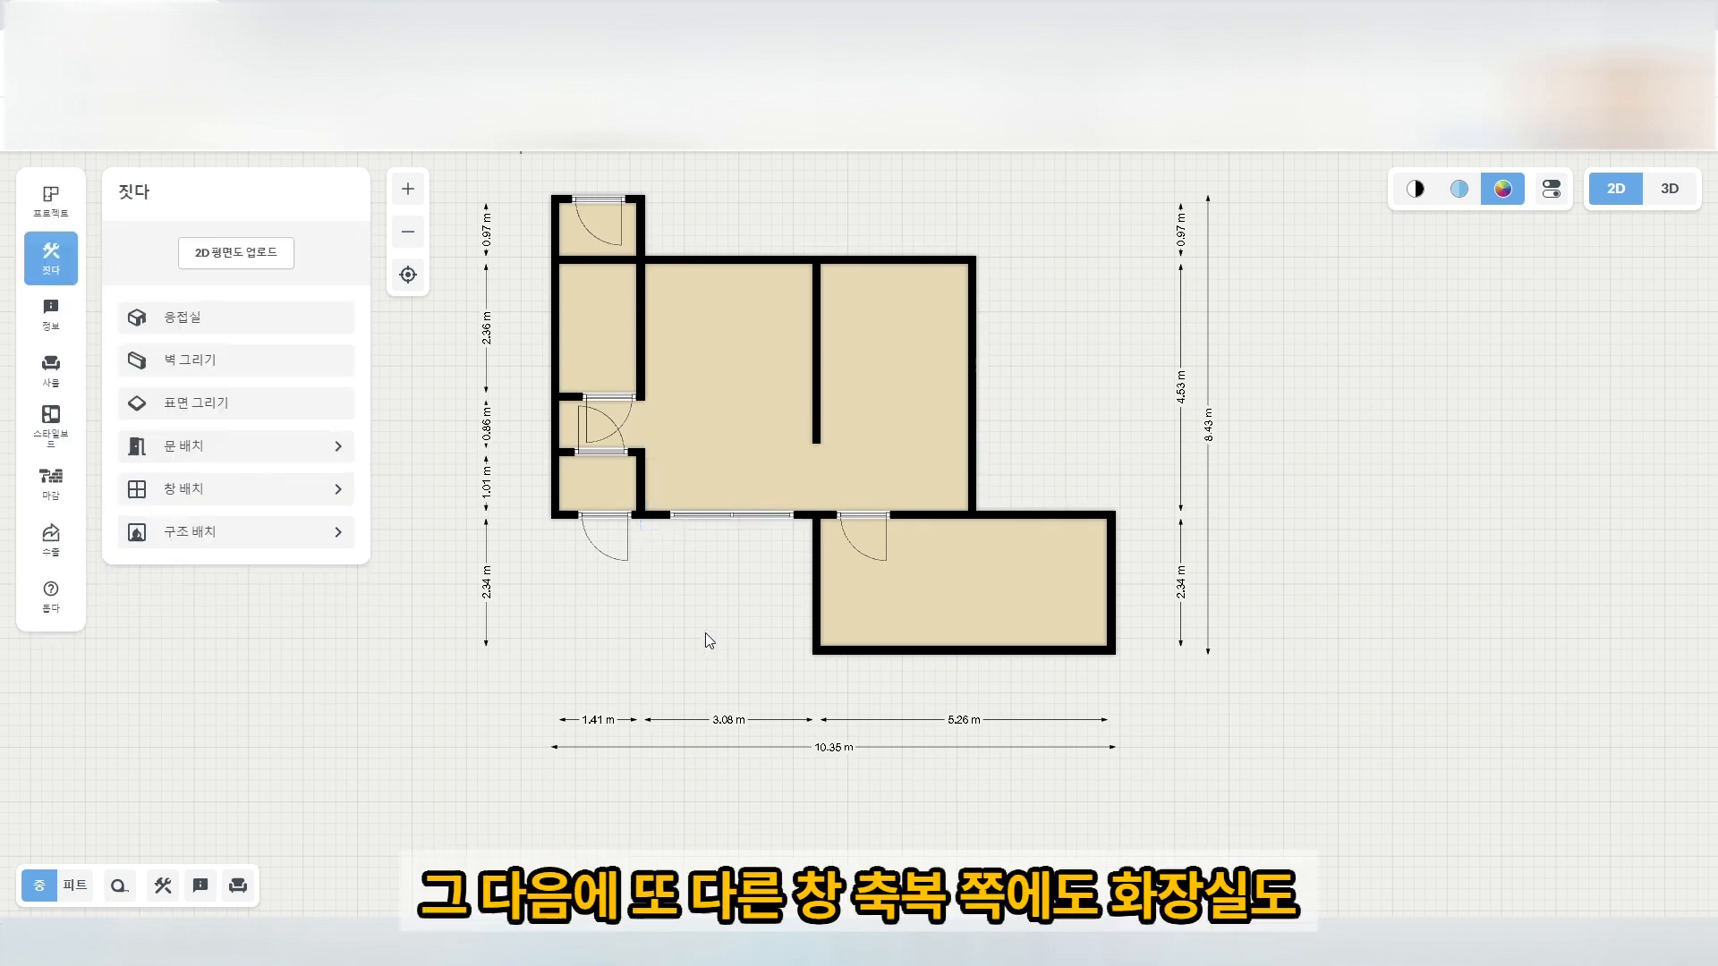
# Place a window in the large room's upper wall between the bathroom and the partition, and a standard window in the bathroom's outer wall.
pyautogui.click(216, 490)
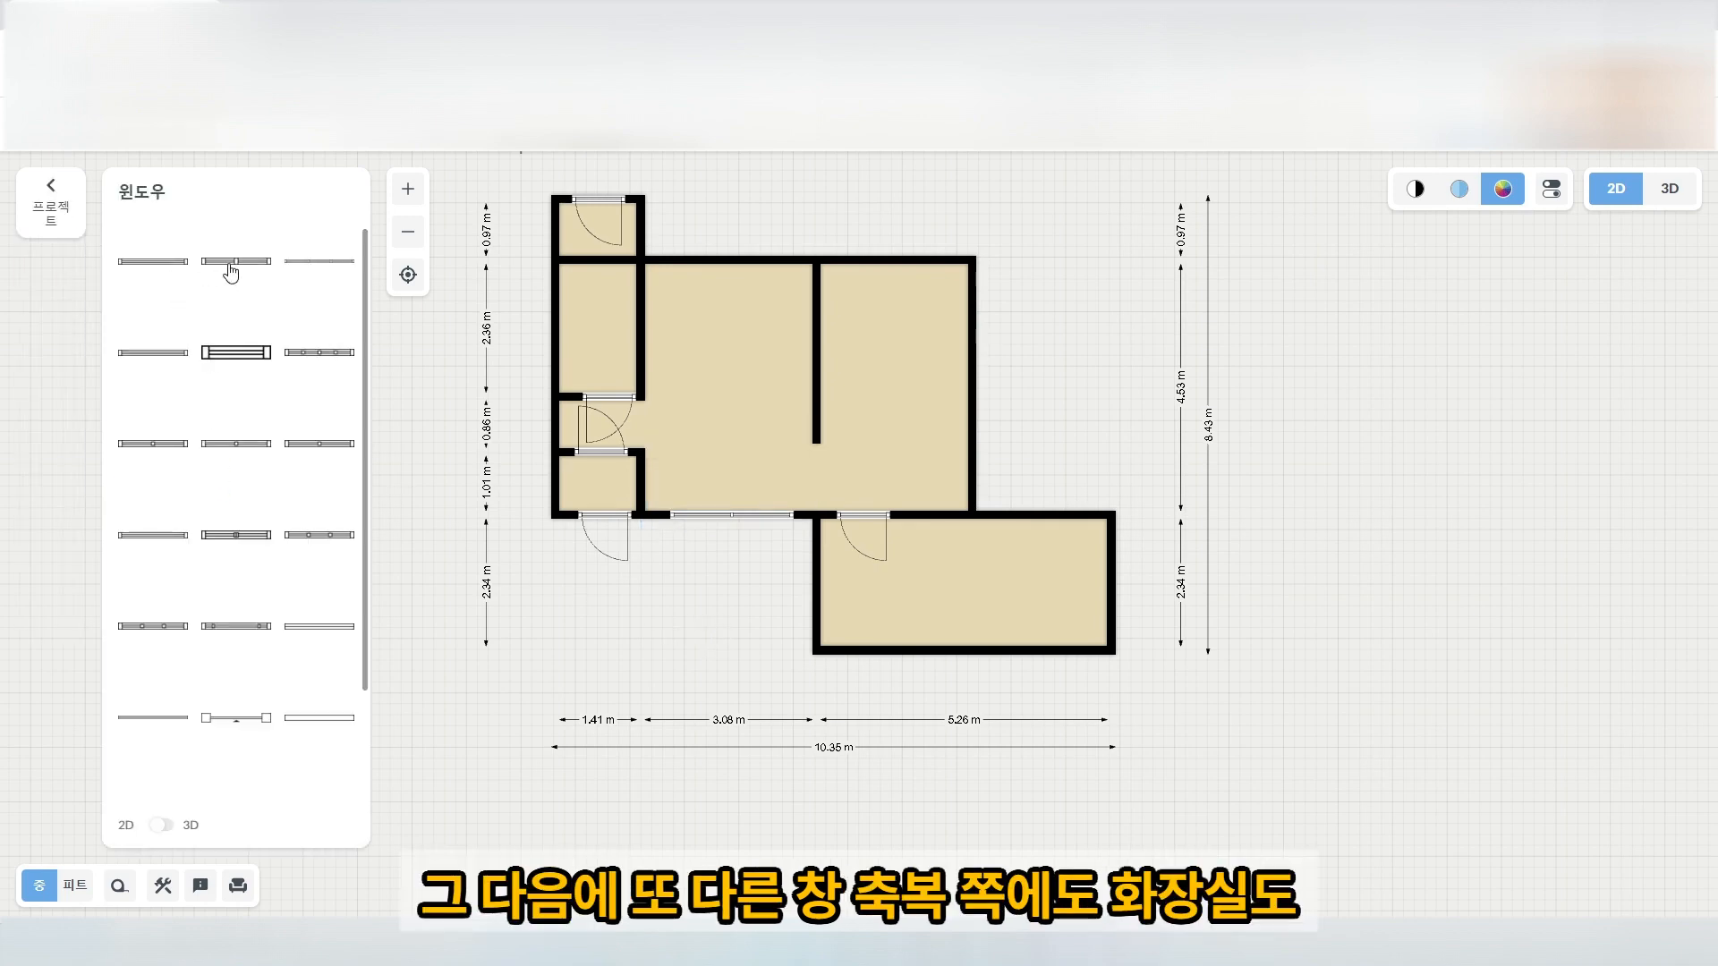
pyautogui.moveTo(240, 270); pyautogui.dragTo(727, 277)
pyautogui.moveTo(236, 261); pyautogui.dragTo(563, 349)
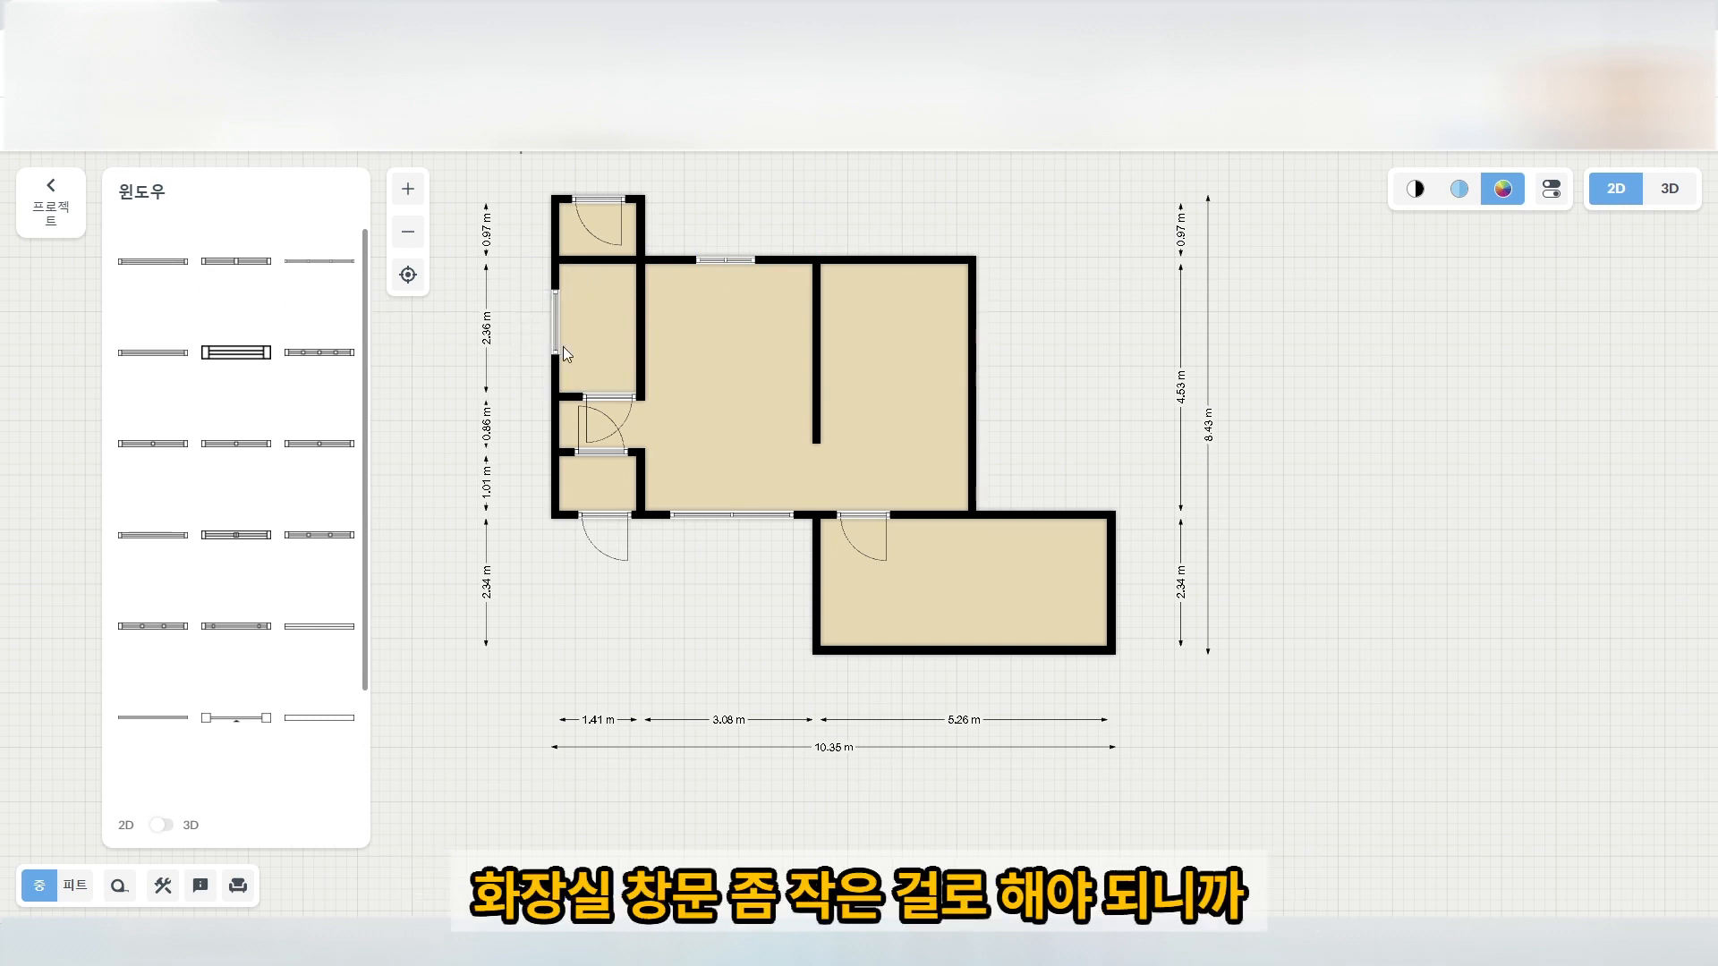
# Shorten the bathroom window from both ends to a small opening in the middle of the outer wall.
pyautogui.click(554, 332)
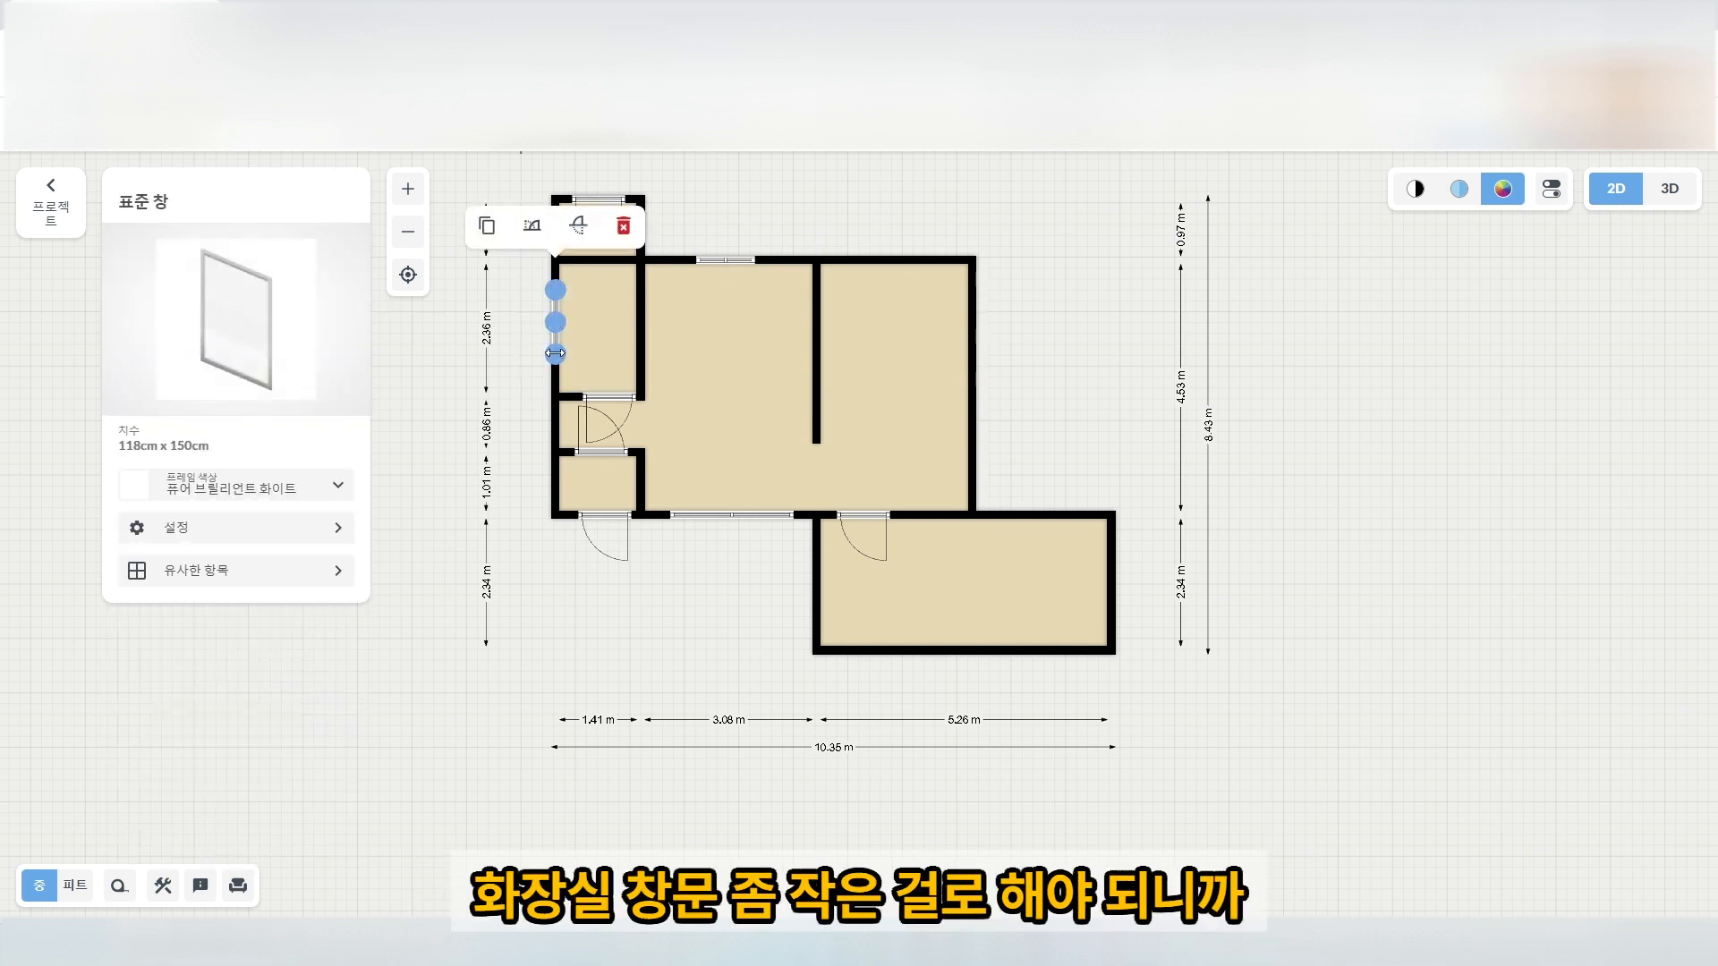
pyautogui.moveTo(556, 357); pyautogui.dragTo(557, 324)
pyautogui.click(577, 331)
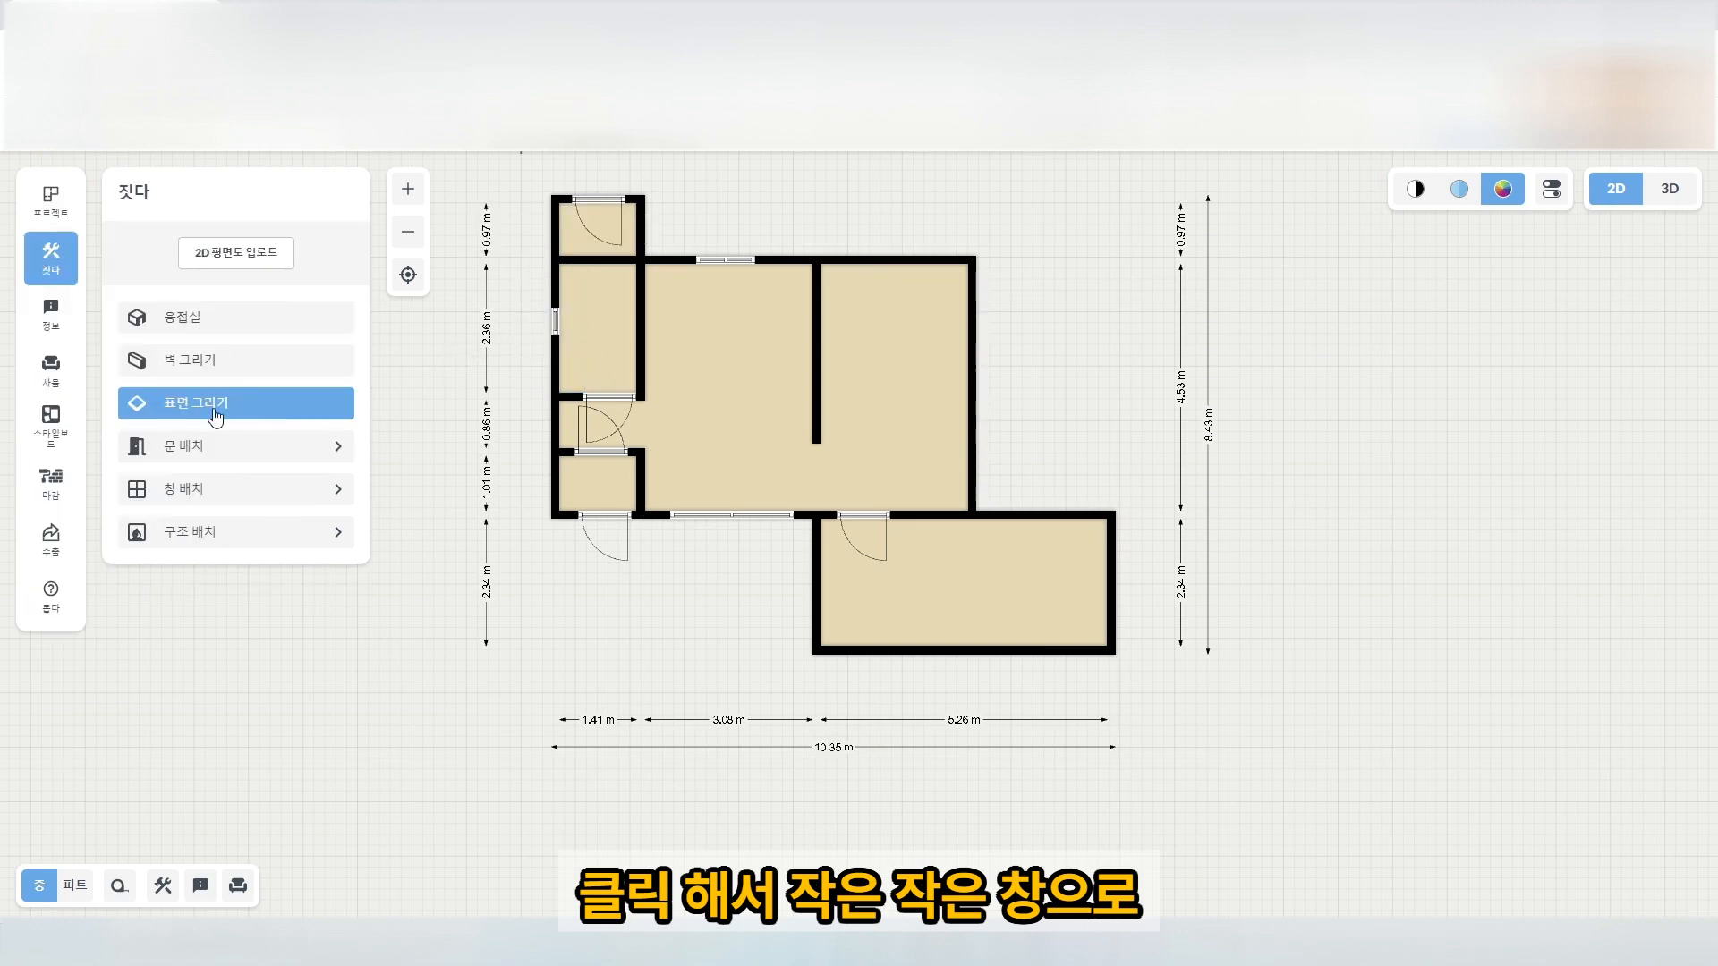
# Place a two-pane window in the large room's right-hand wall and stretch it to about 3.2 m wide.
pyautogui.click(230, 489)
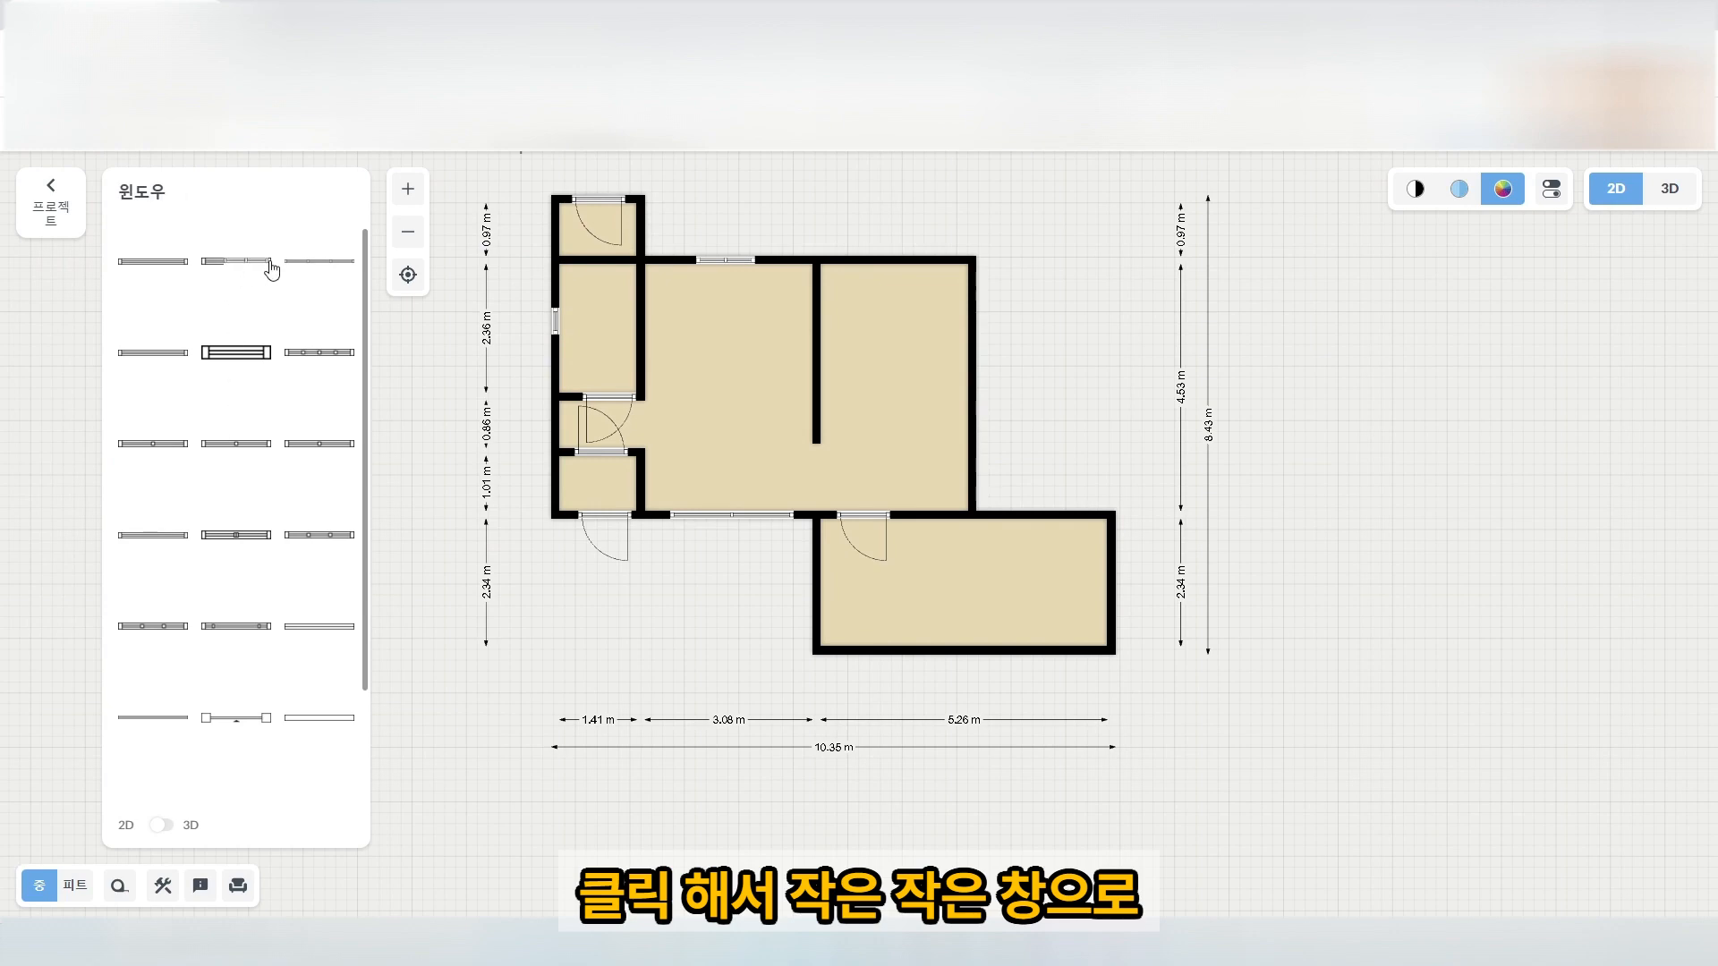
pyautogui.moveTo(271, 269); pyautogui.dragTo(969, 484)
pyautogui.click(972, 356)
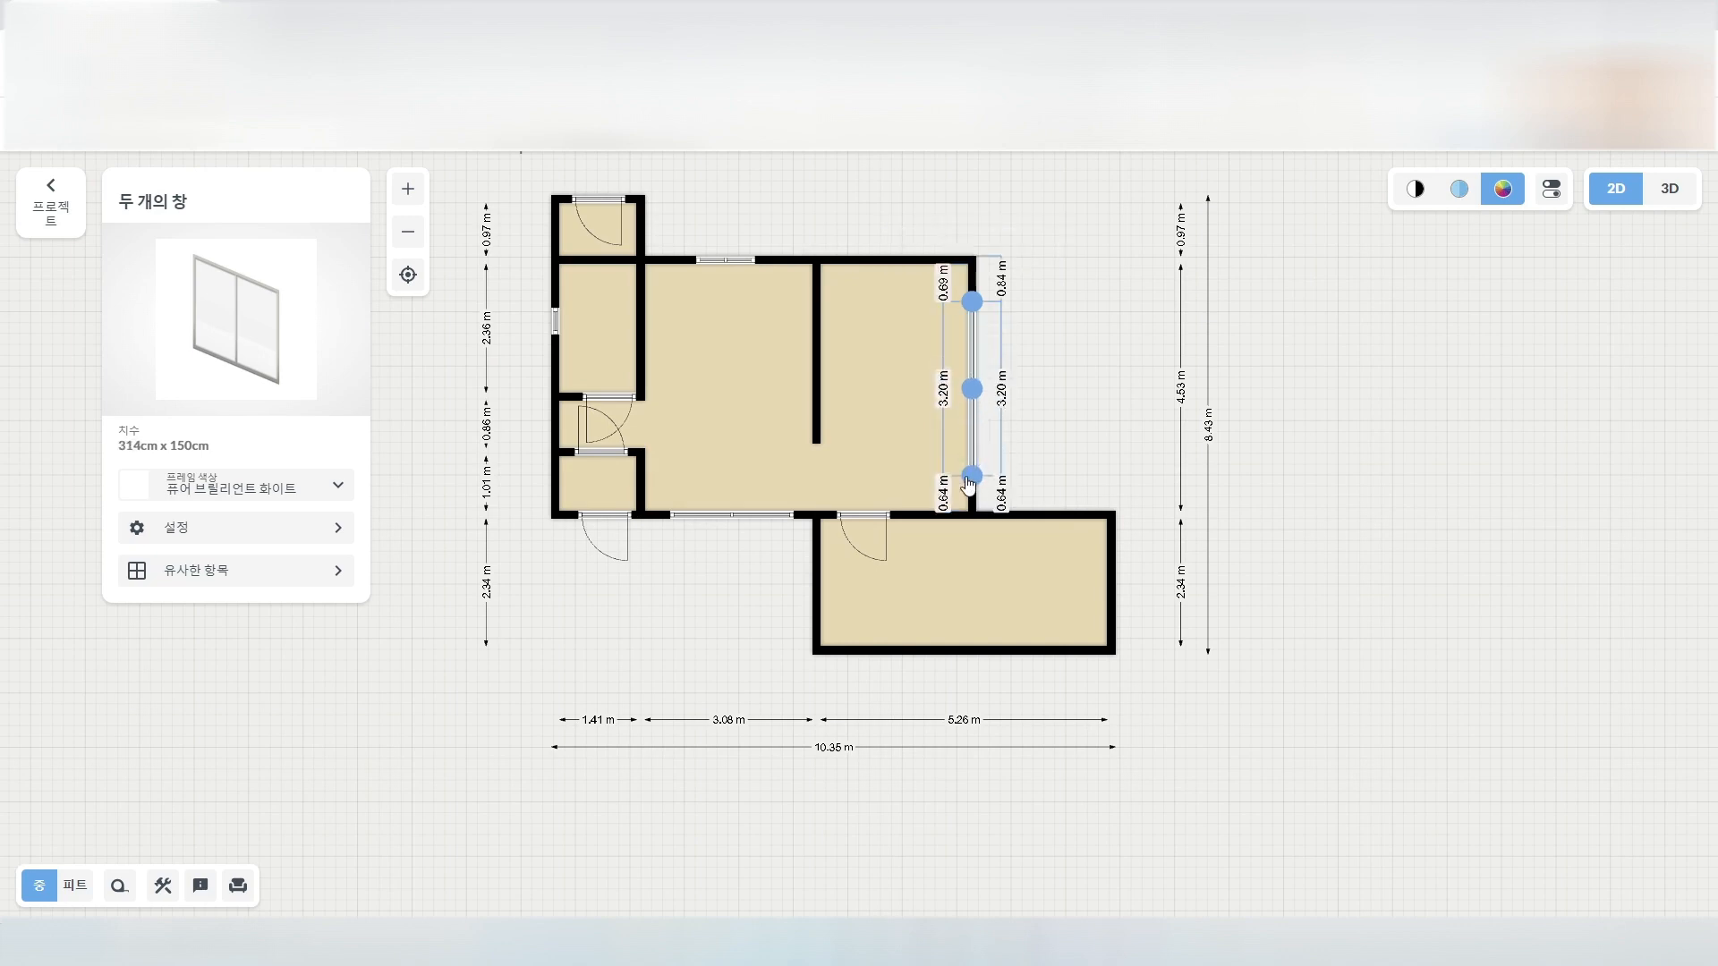
pyautogui.click(1065, 483)
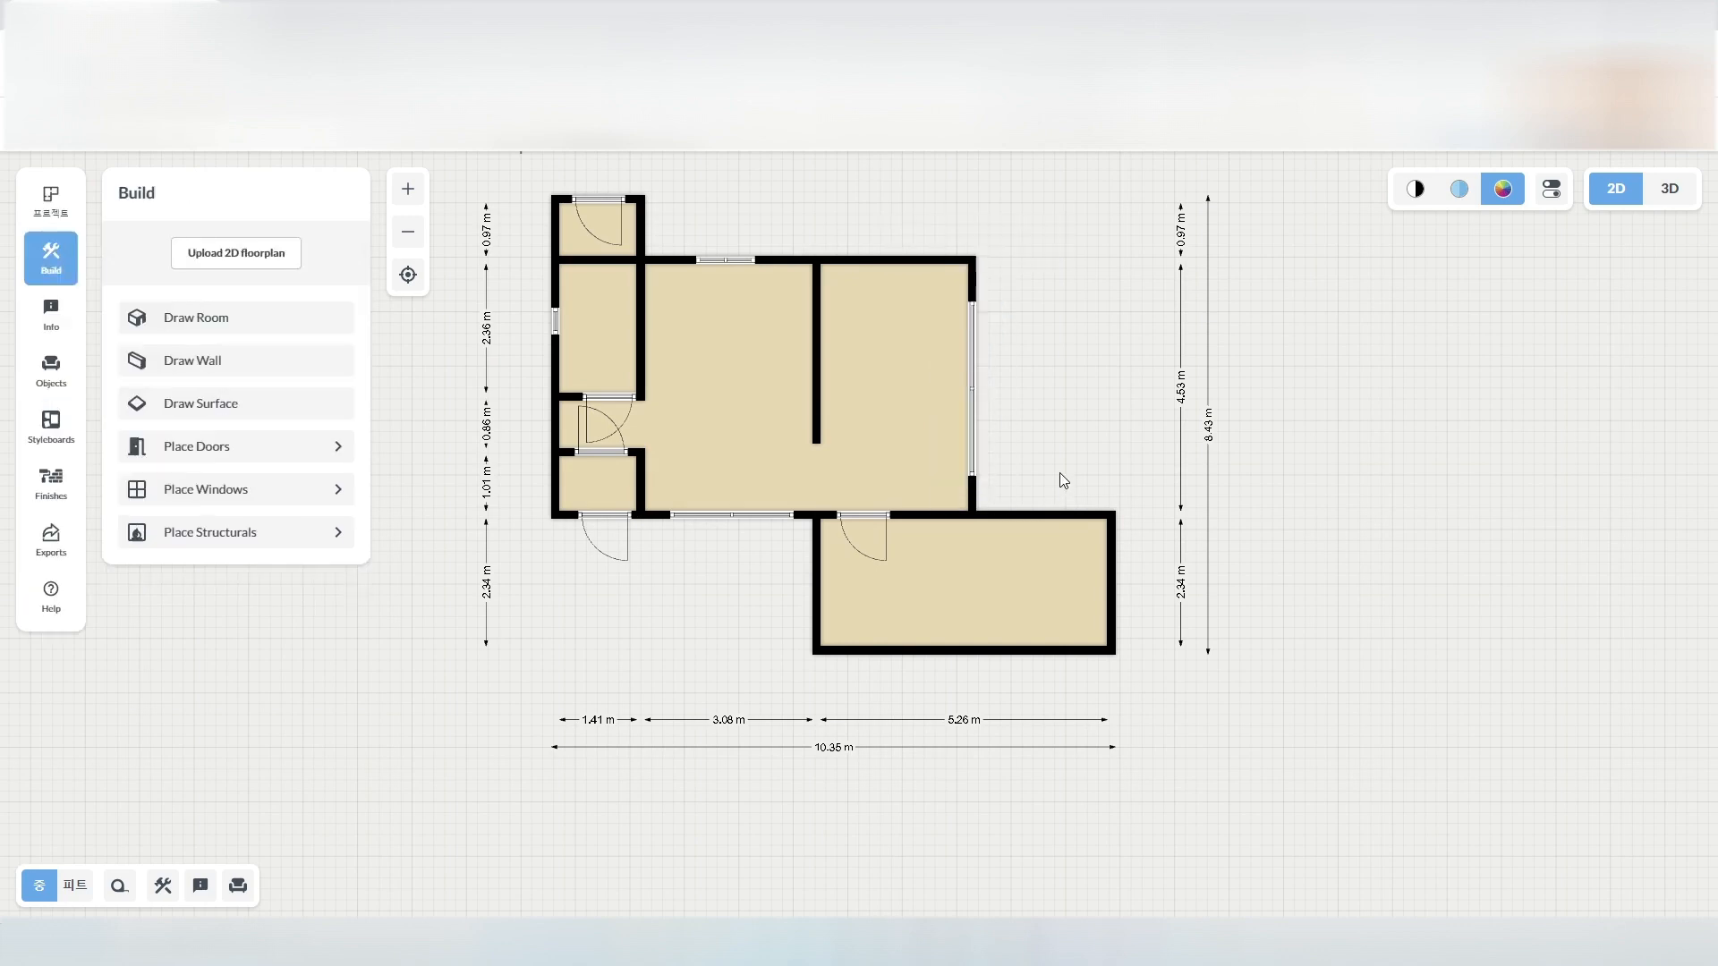
# Place two standard windows side by side in the lower wall of the lower-right room and close the window library.
pyautogui.click(205, 490)
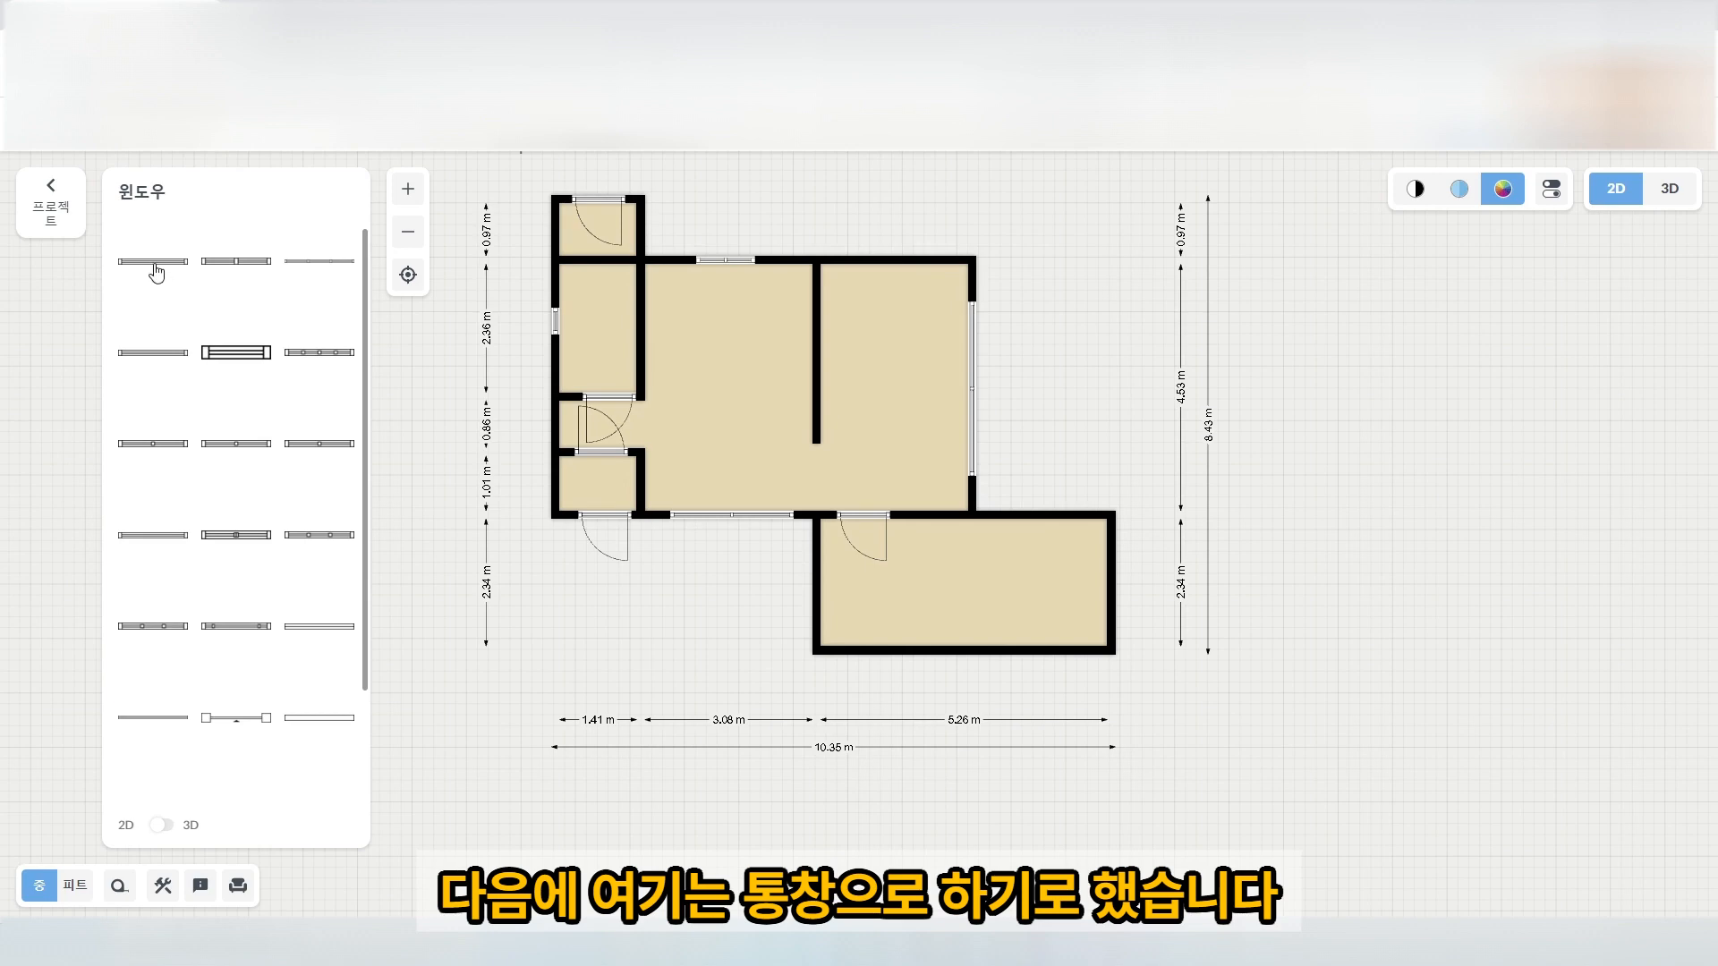
pyautogui.moveTo(153, 265); pyautogui.dragTo(1042, 689)
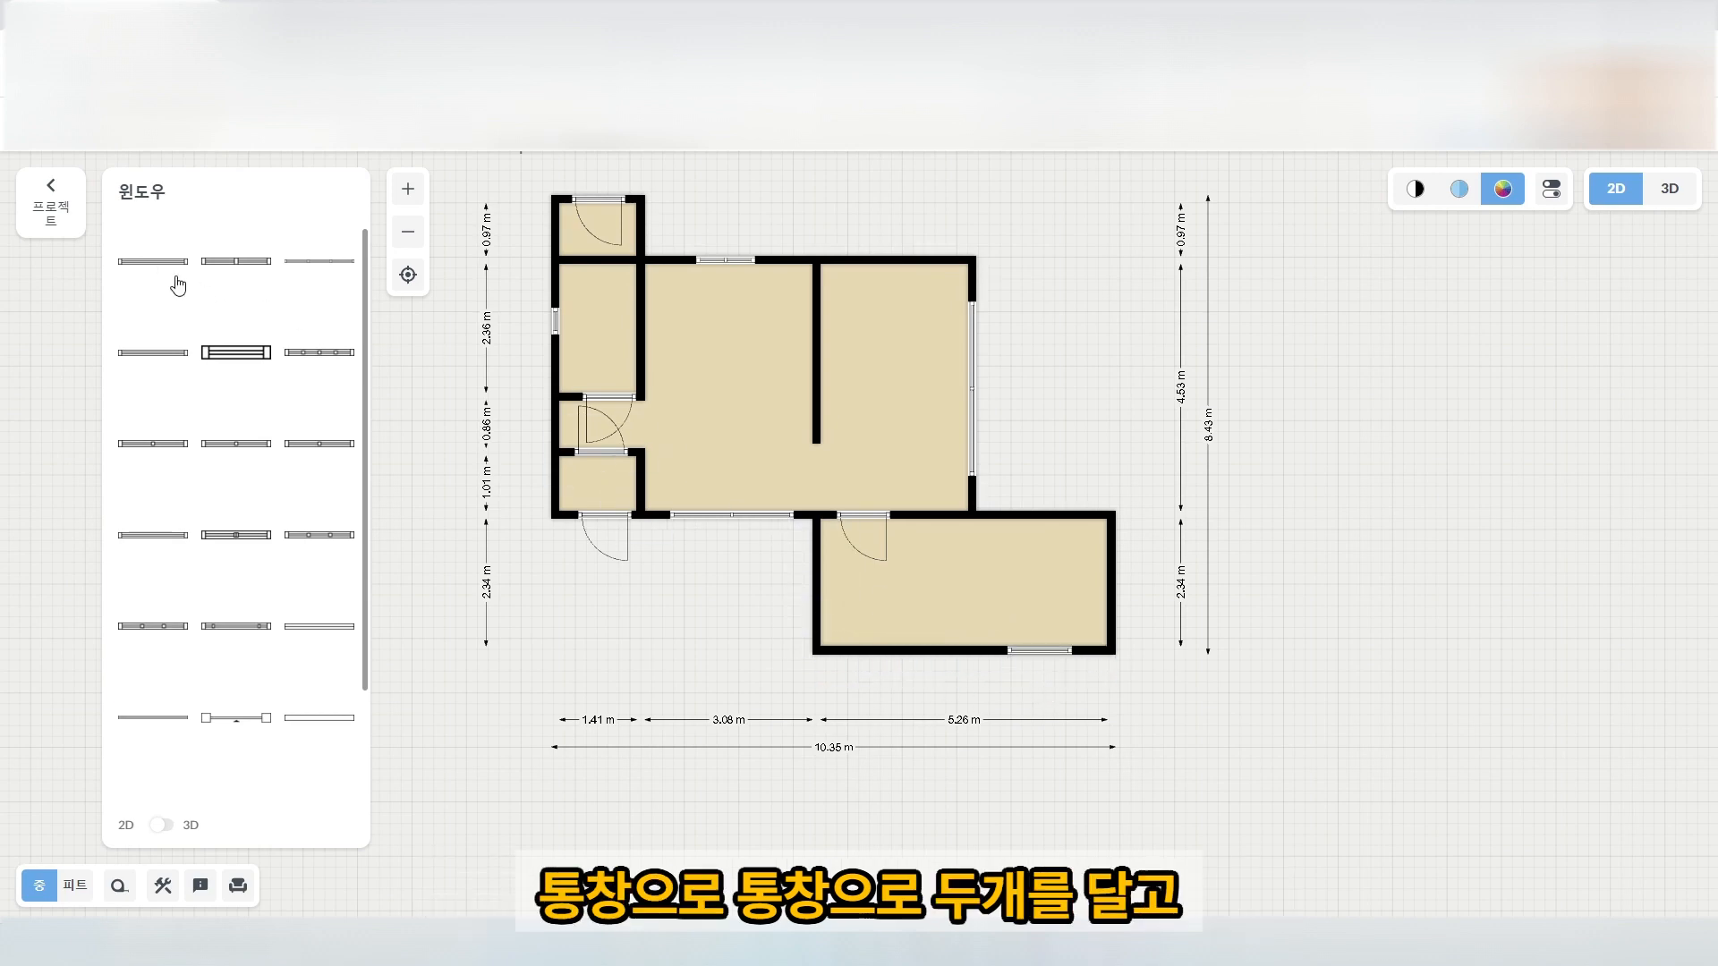
pyautogui.moveTo(153, 269); pyautogui.dragTo(892, 669)
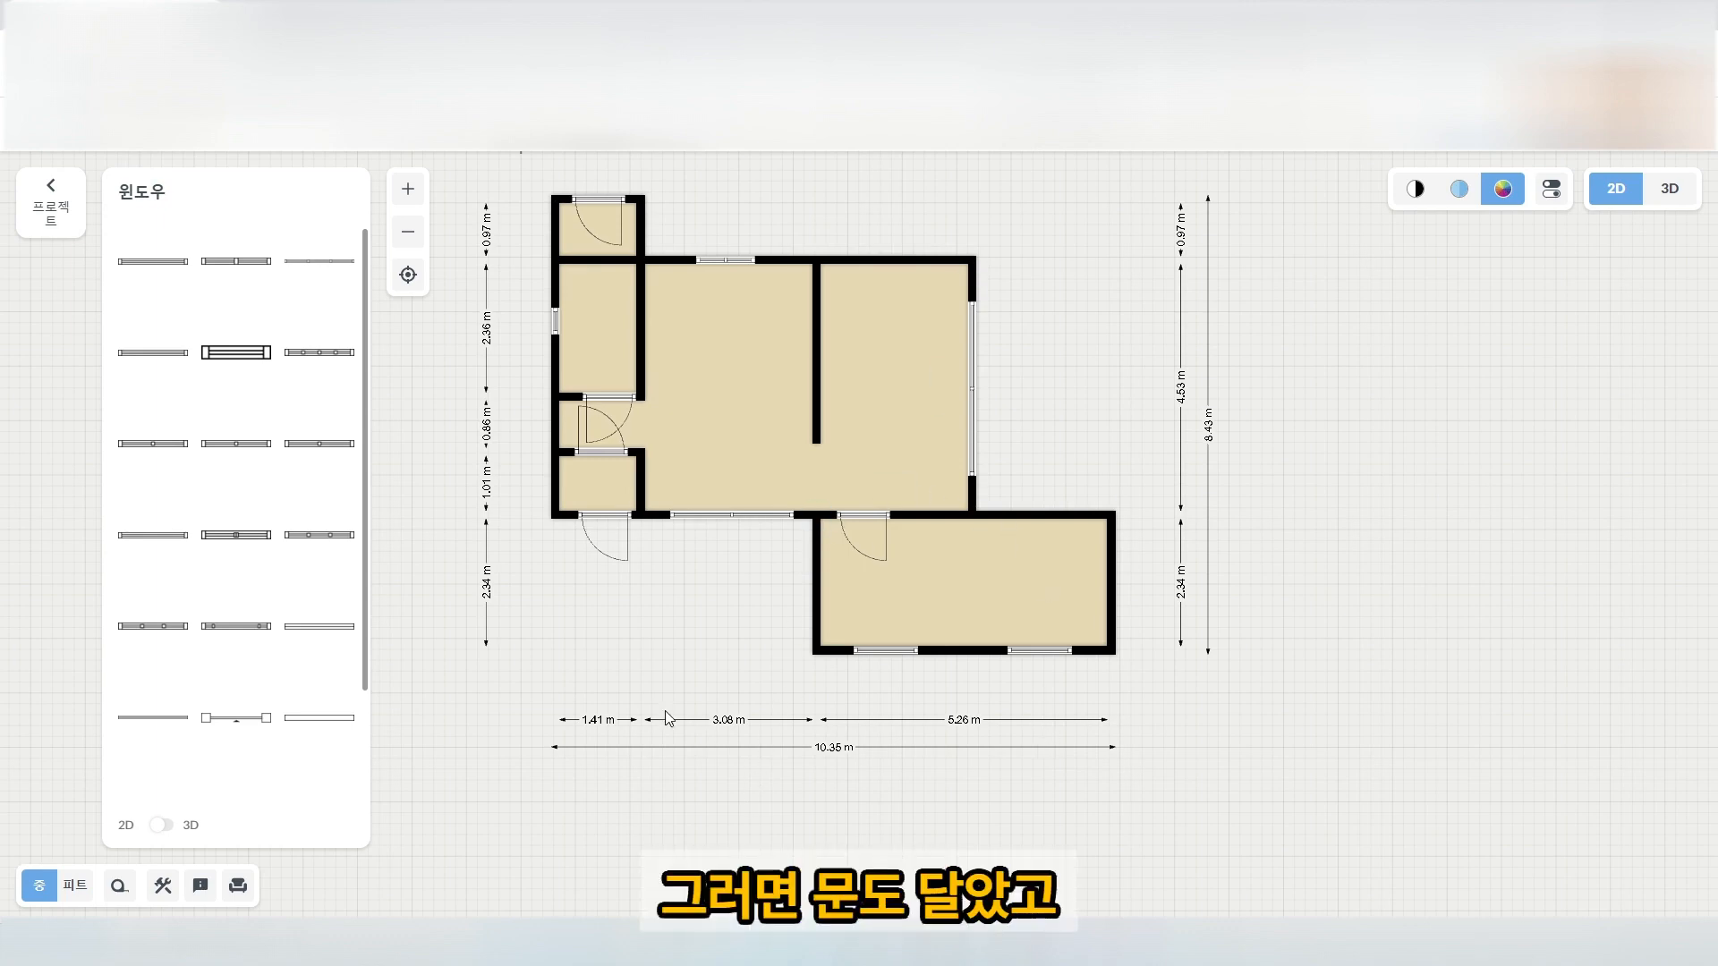
pyautogui.click(68, 211)
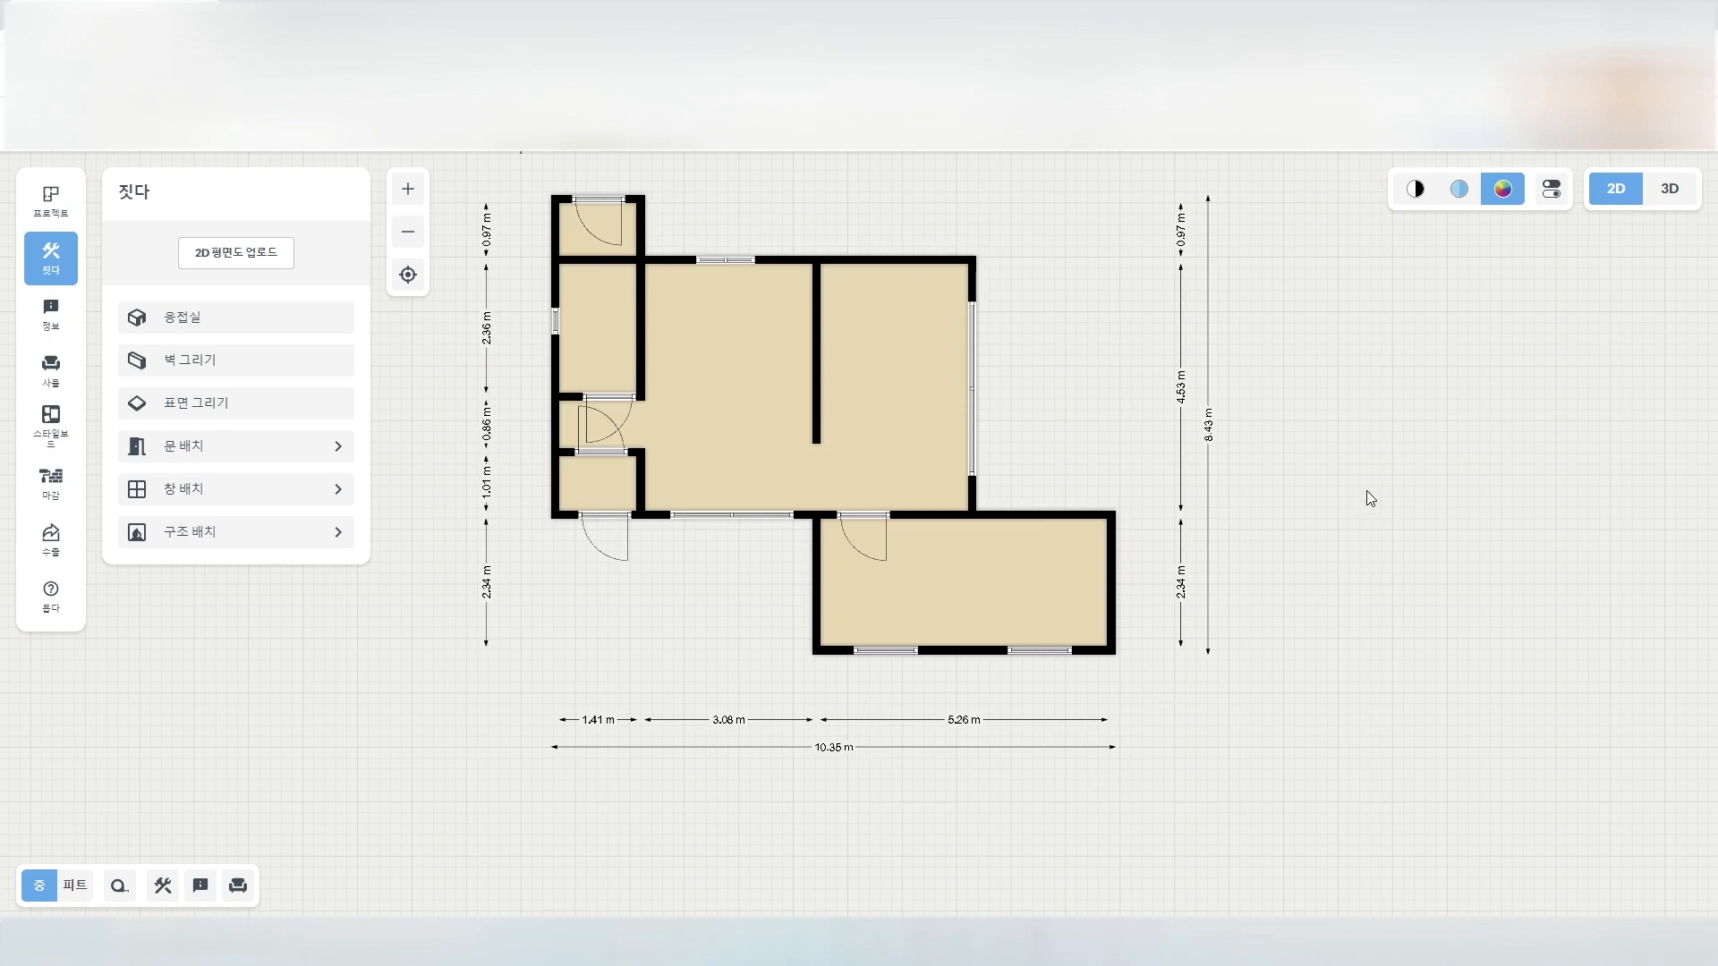
pyautogui.moveTo(1368, 490); pyautogui.dragTo(1397, 587)
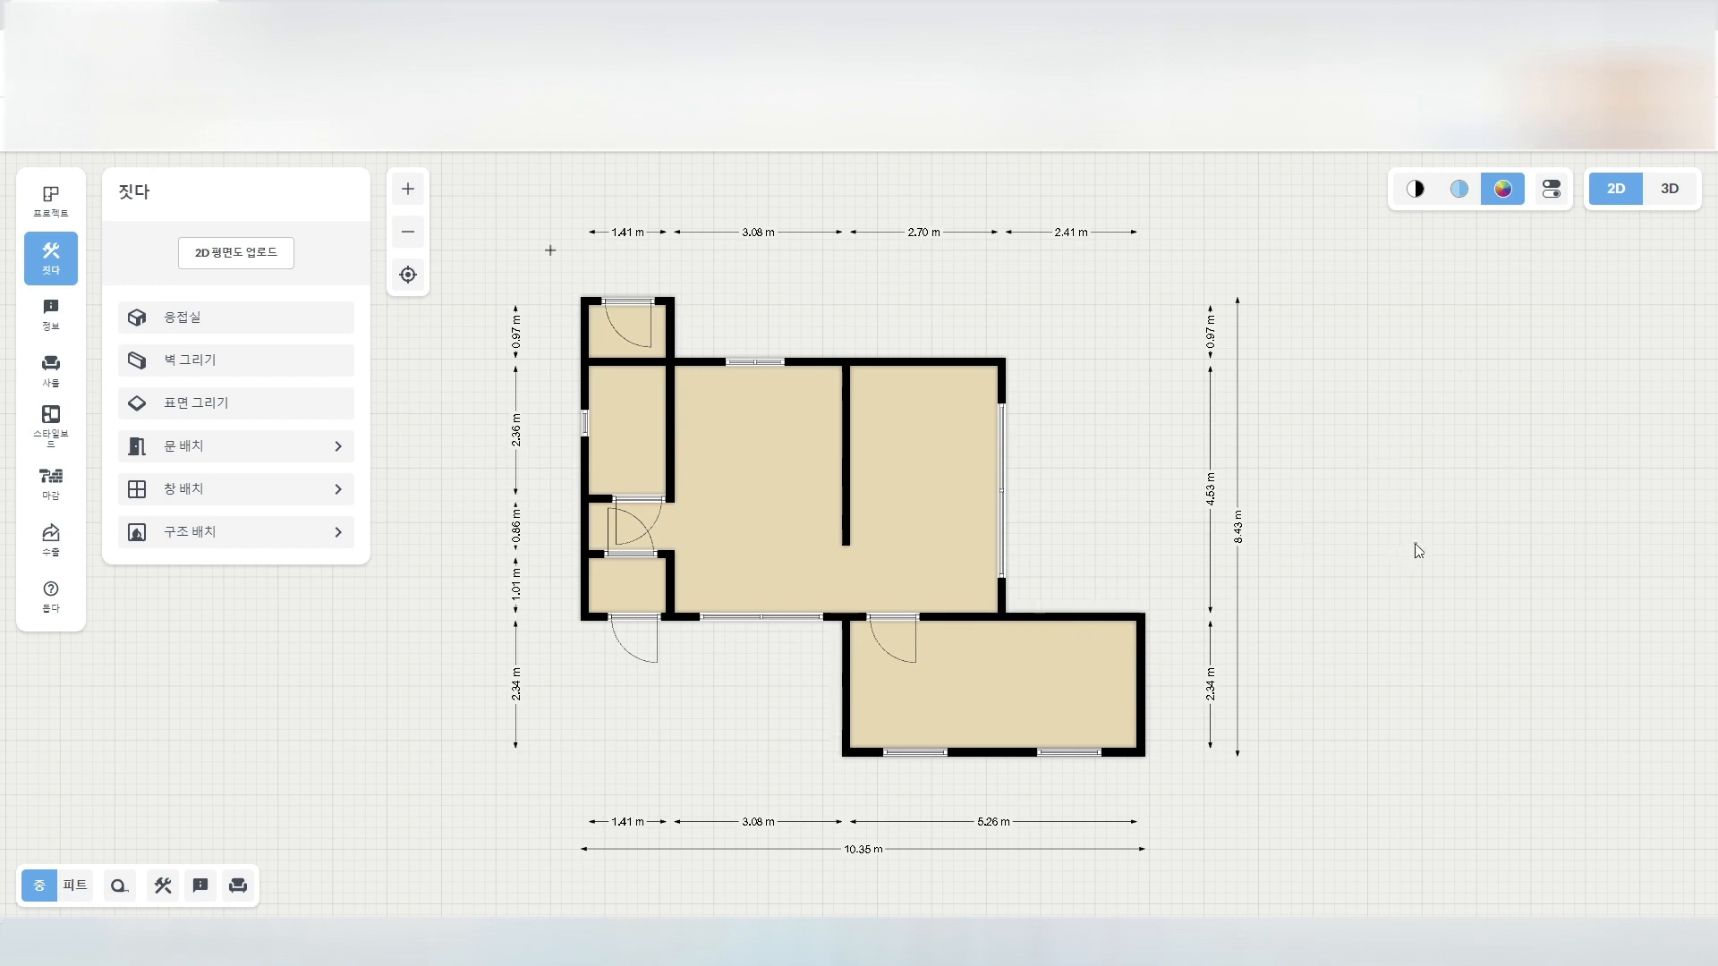
# Switch to the 3D dollhouse view and examine the whole house from several angles and distances.
pyautogui.click(1670, 191)
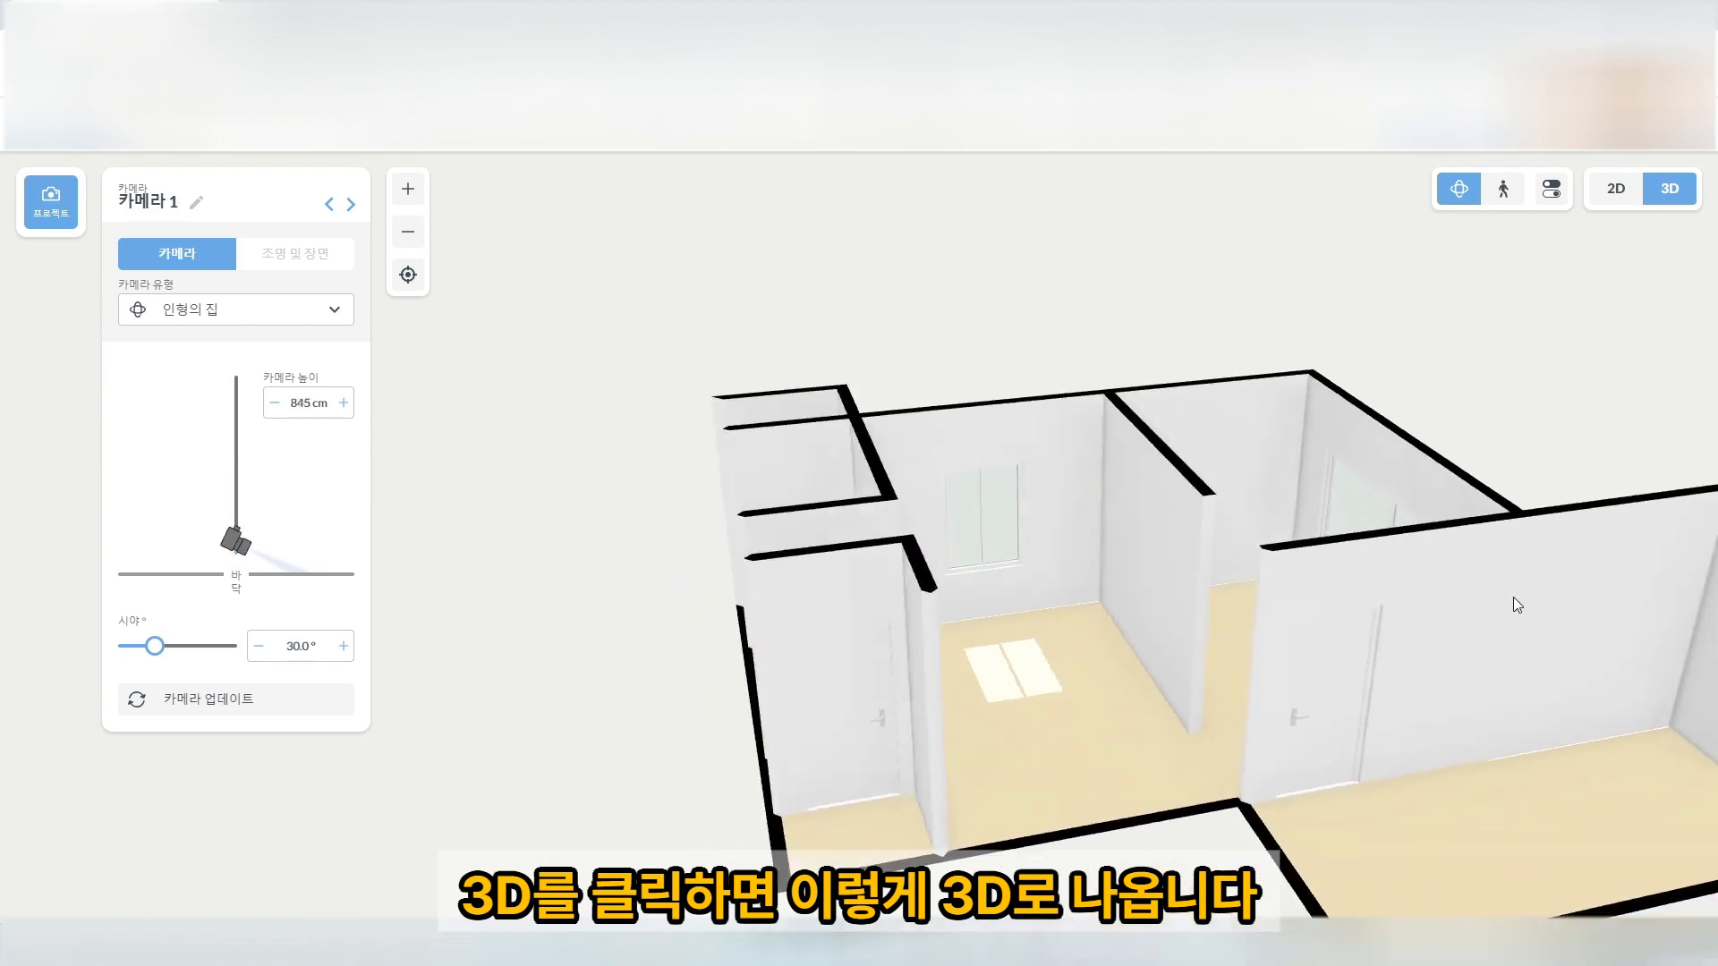
pyautogui.moveTo(1553, 673); pyautogui.dragTo(1392, 663)
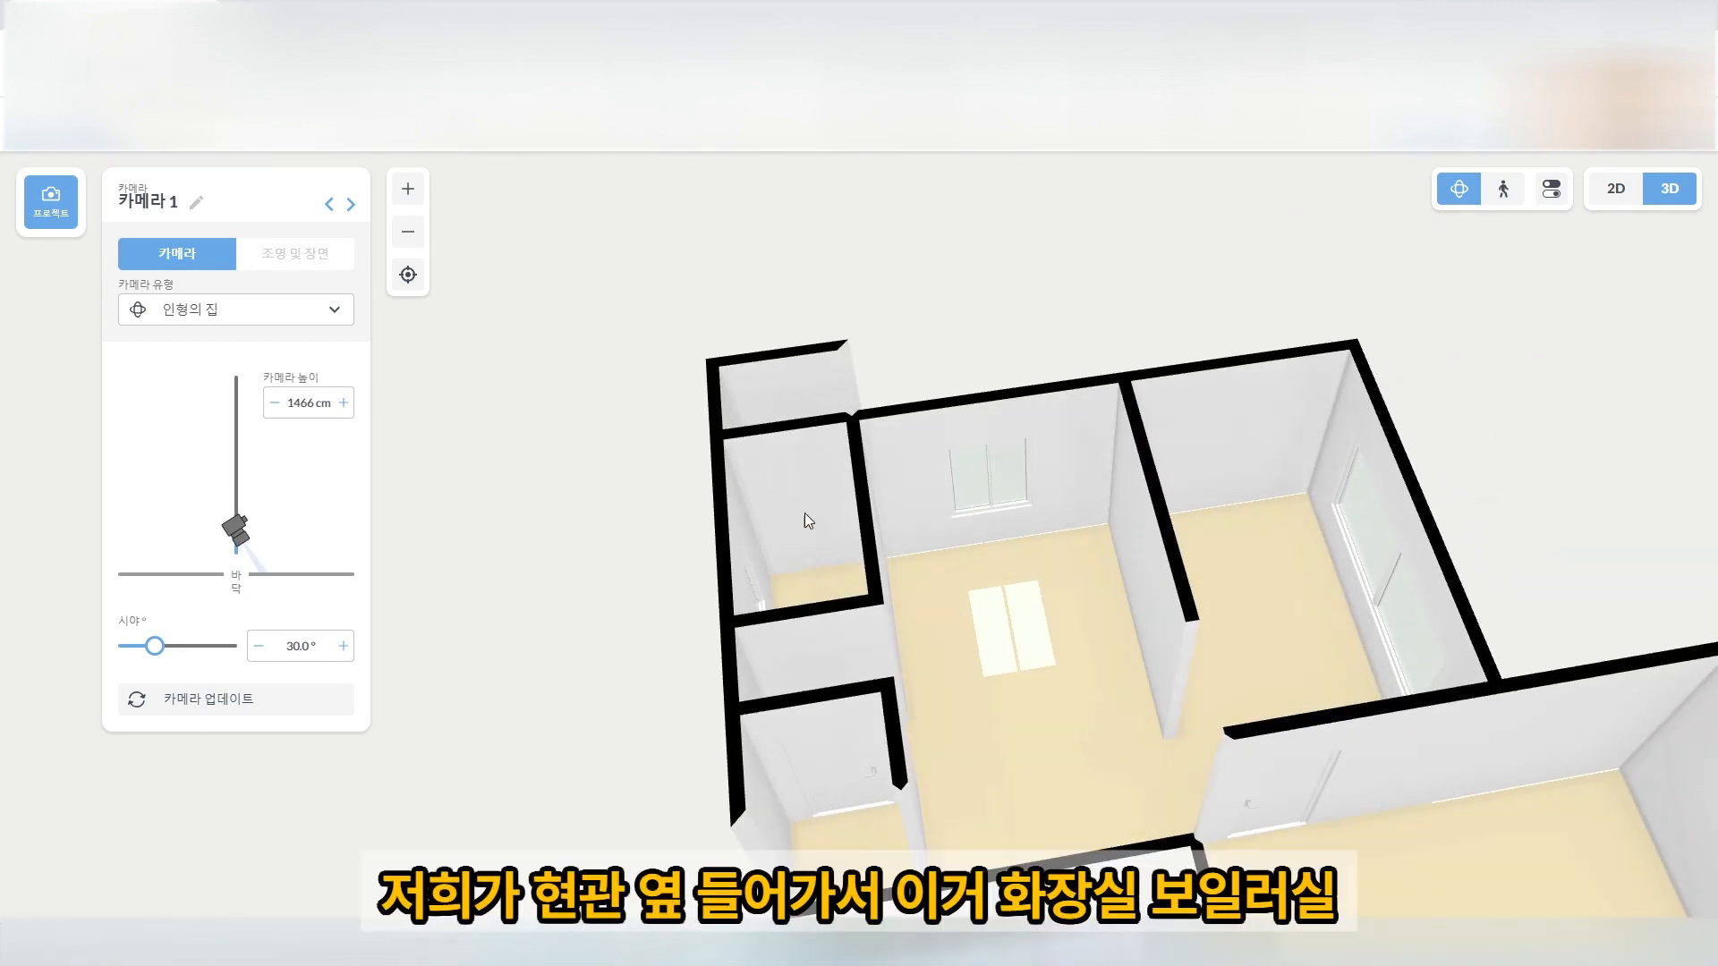
pyautogui.moveTo(808, 521); pyautogui.dragTo(770, 410)
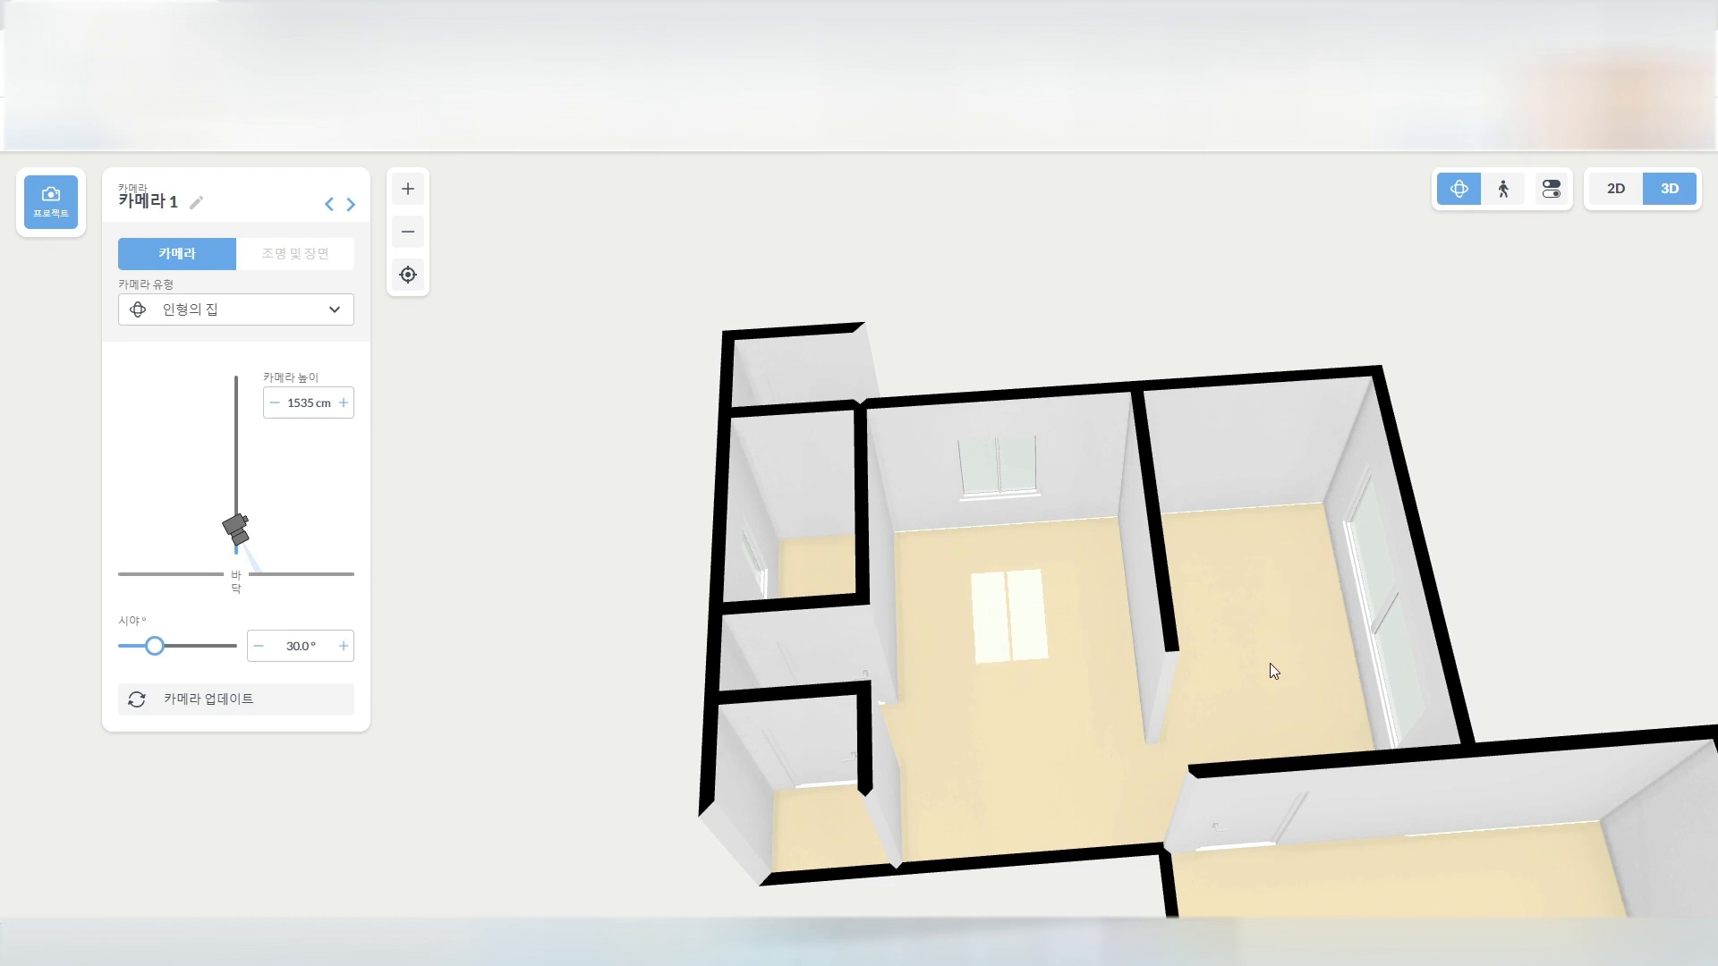
pyautogui.moveTo(1243, 634); pyautogui.dragTo(1195, 553)
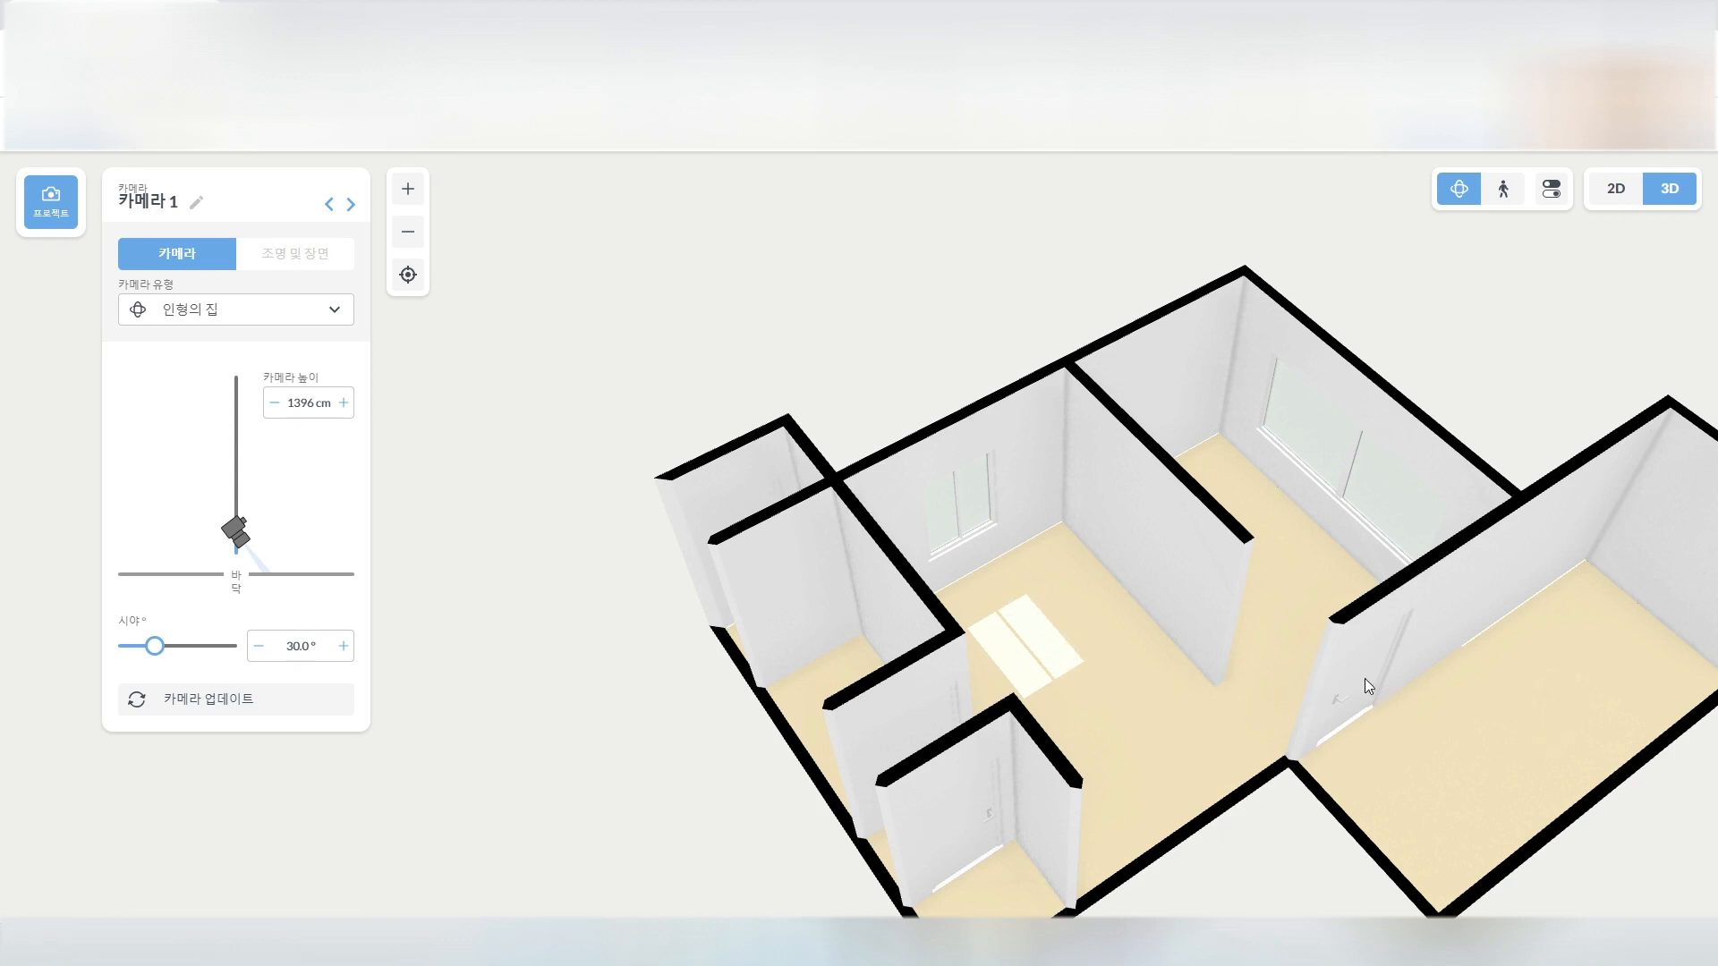
pyautogui.moveTo(1505, 760); pyautogui.dragTo(1222, 694)
pyautogui.scroll(-8, 1226, 703)
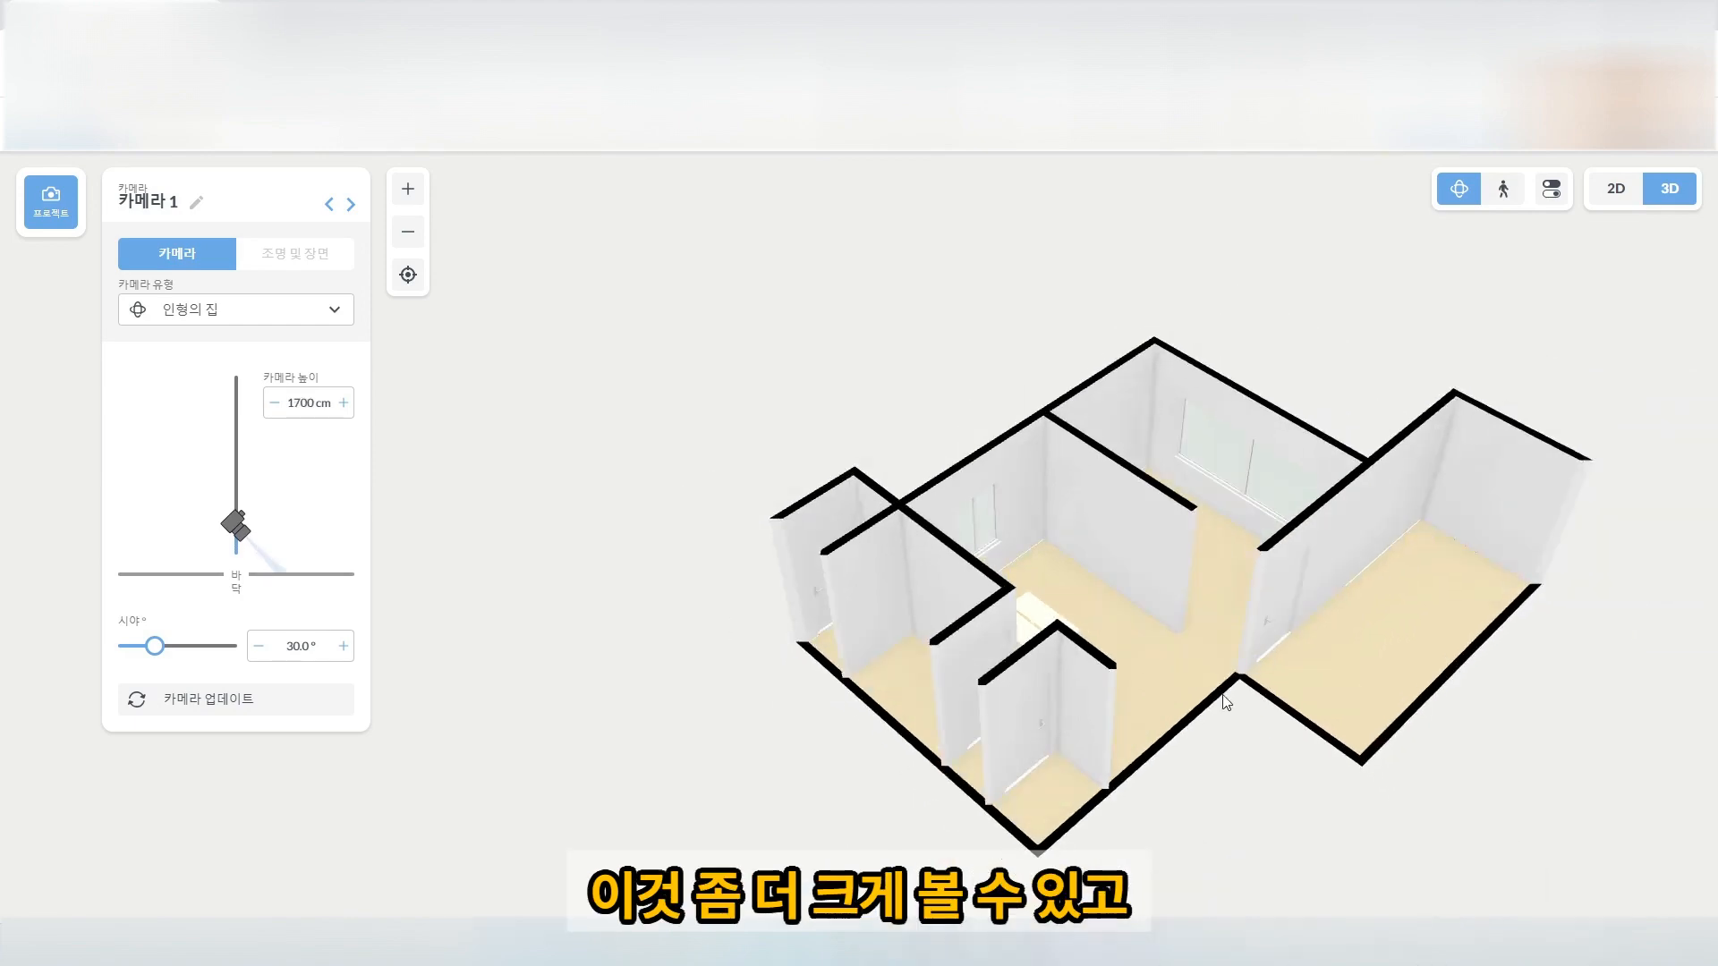
pyautogui.scroll(8, 1217, 712)
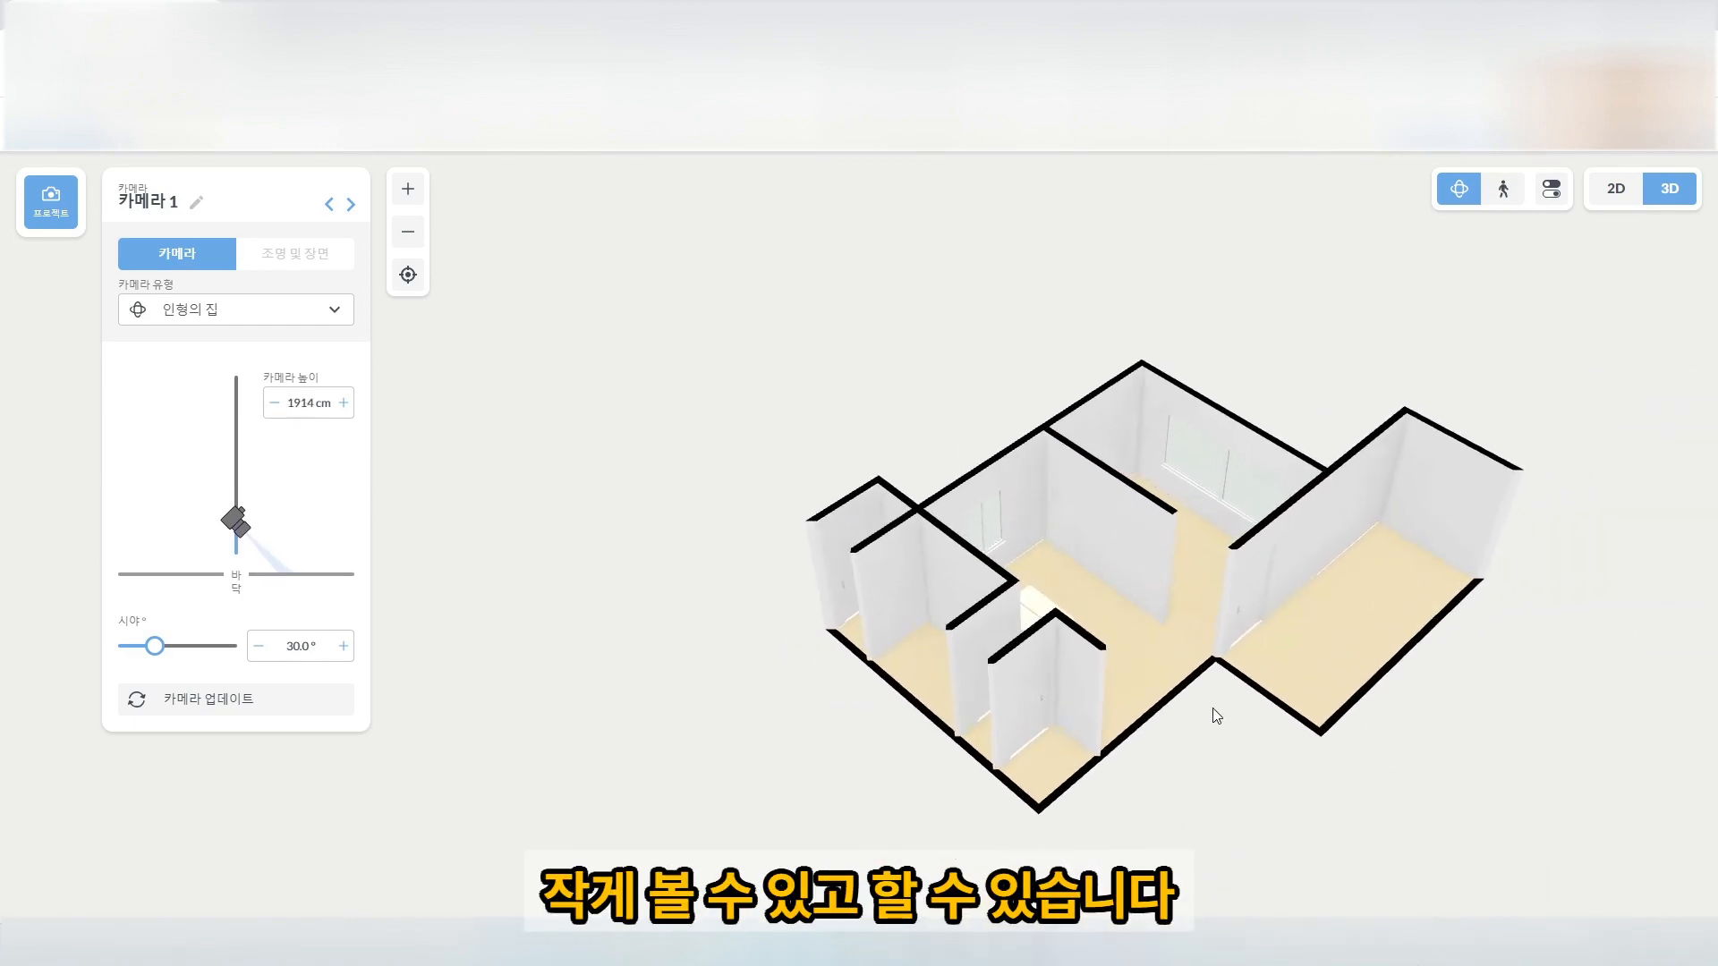
pyautogui.scroll(-1, 1209, 715)
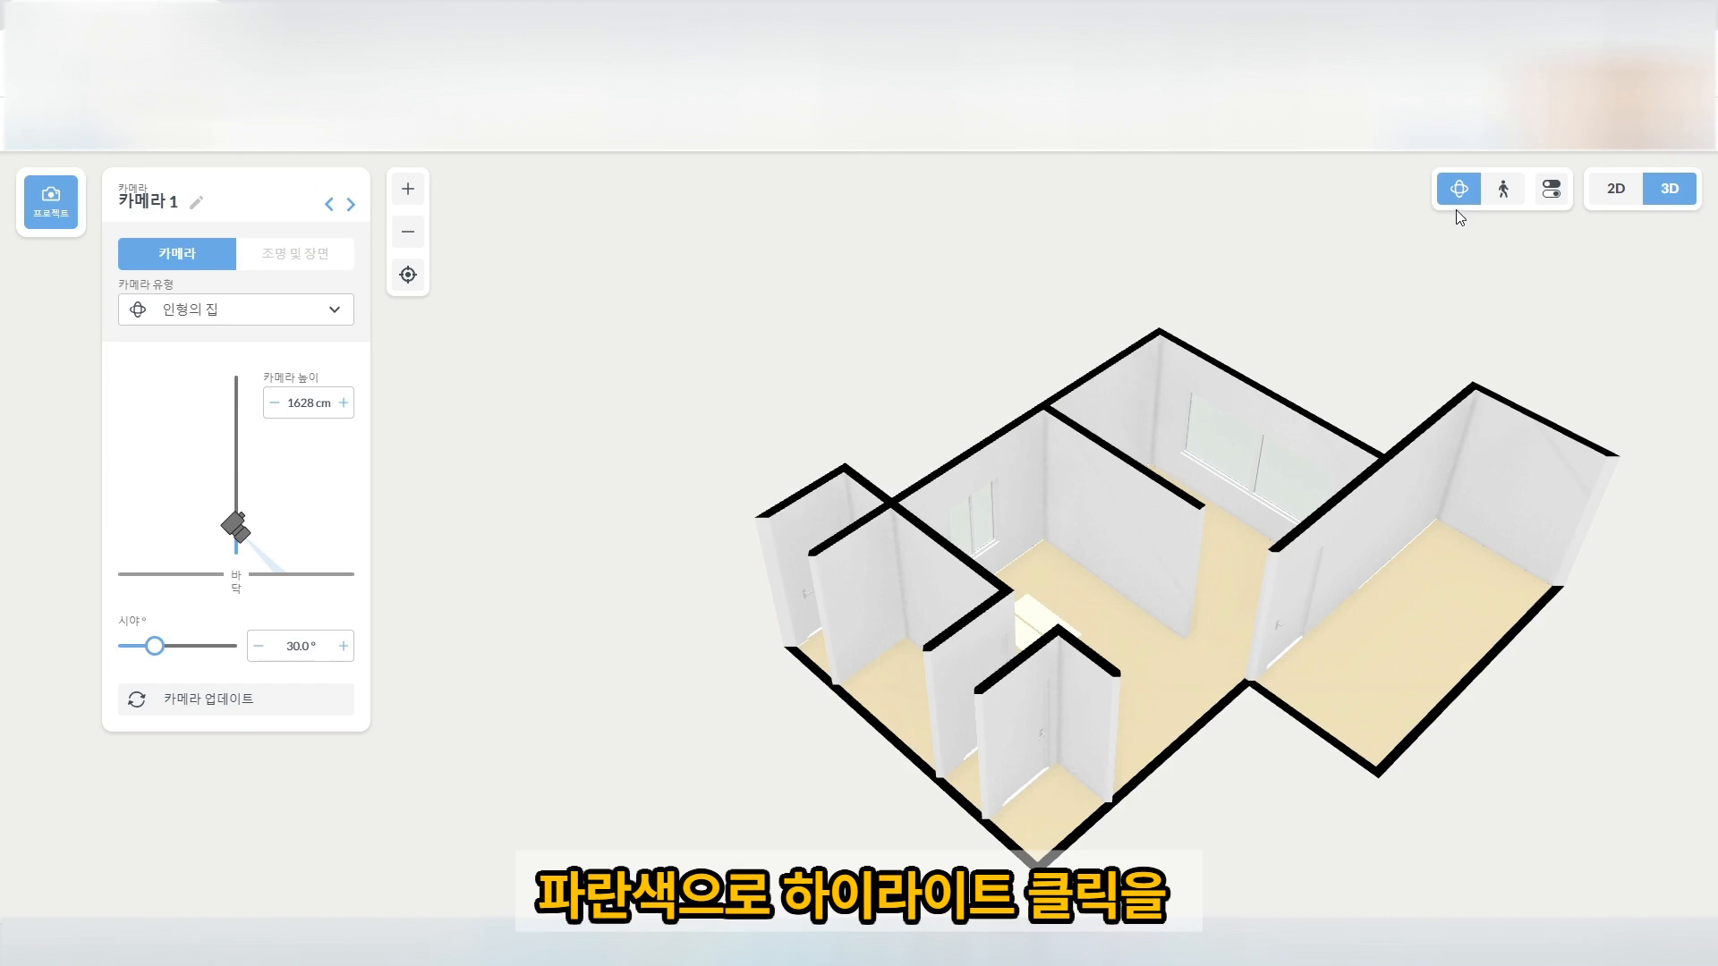
pyautogui.moveTo(1313, 601); pyautogui.dragTo(1226, 635)
pyautogui.moveTo(1418, 609); pyautogui.dragTo(1156, 637)
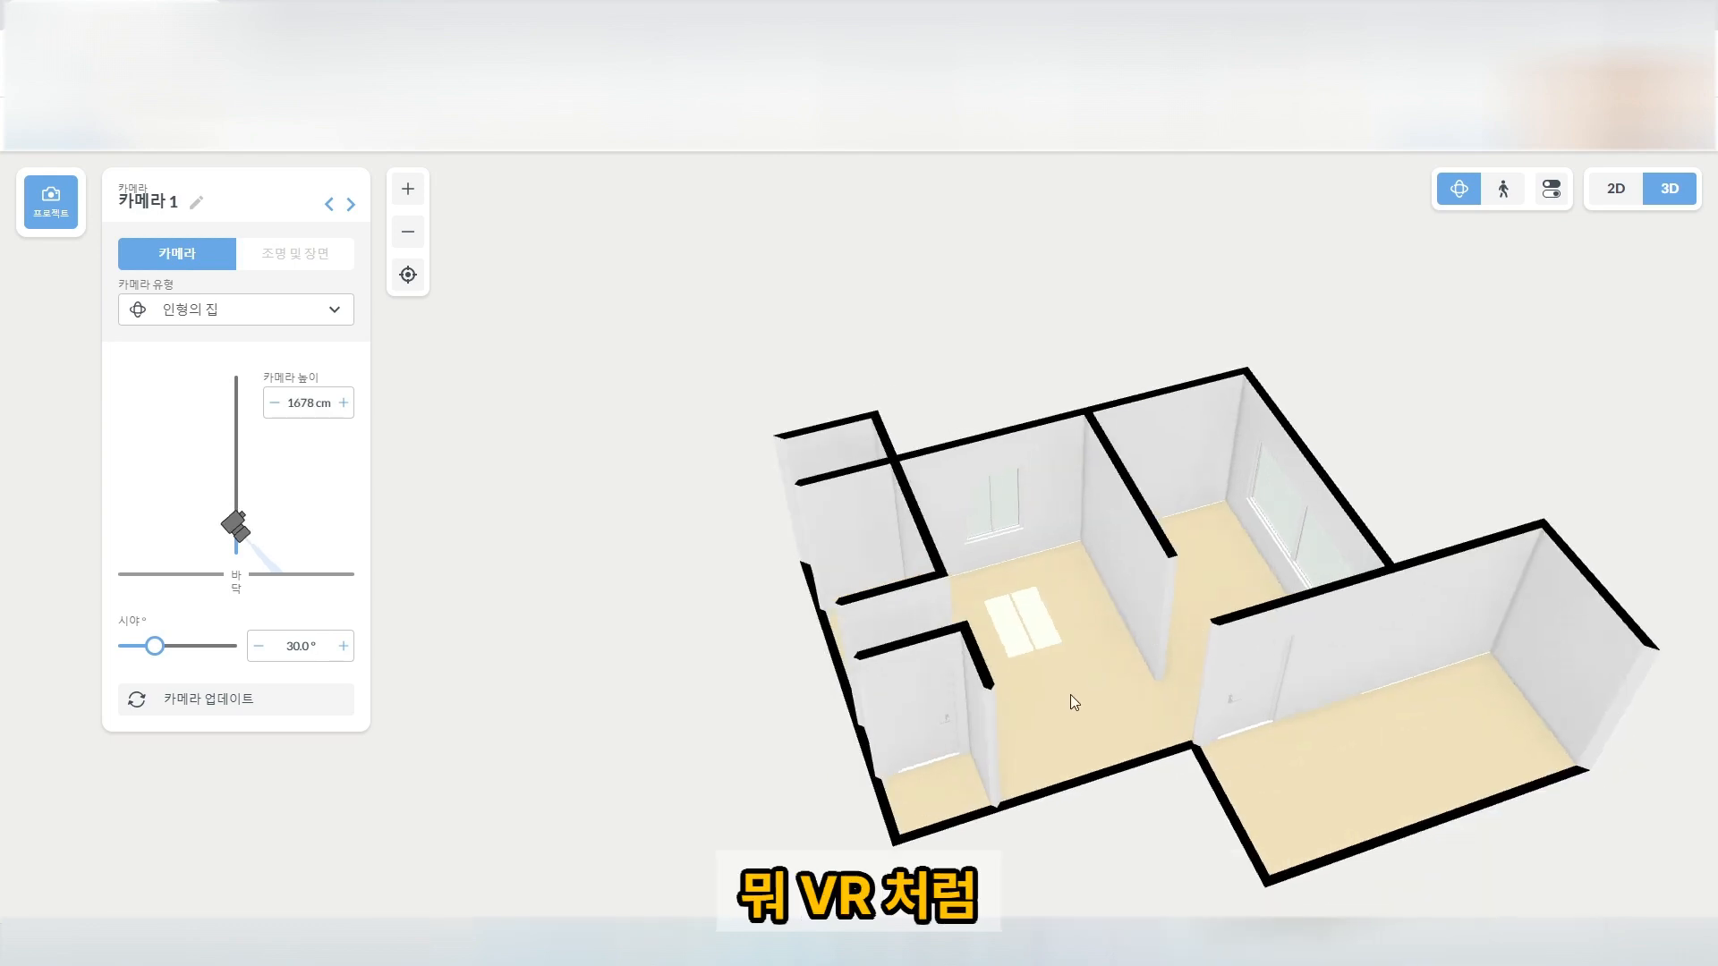
# Switch to the first-person walking view and look around the walls and floor from inside.
pyautogui.click(1503, 189)
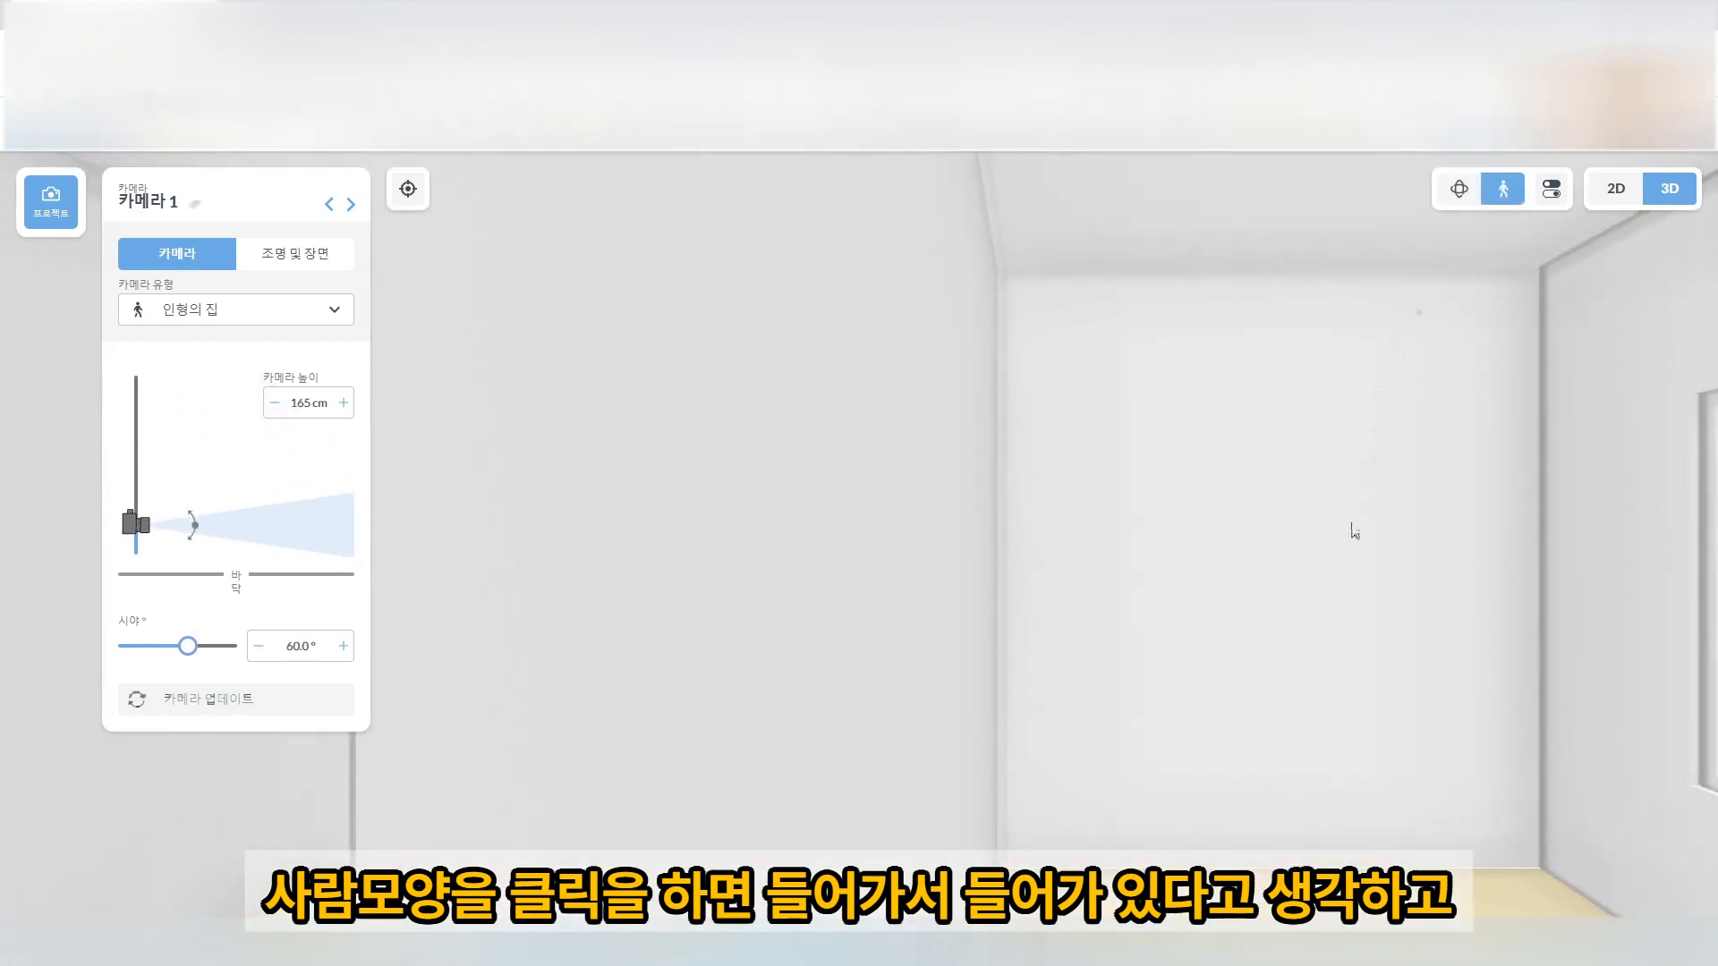
pyautogui.moveTo(1354, 531); pyautogui.dragTo(1235, 762)
pyautogui.moveTo(1288, 751); pyautogui.dragTo(1014, 699)
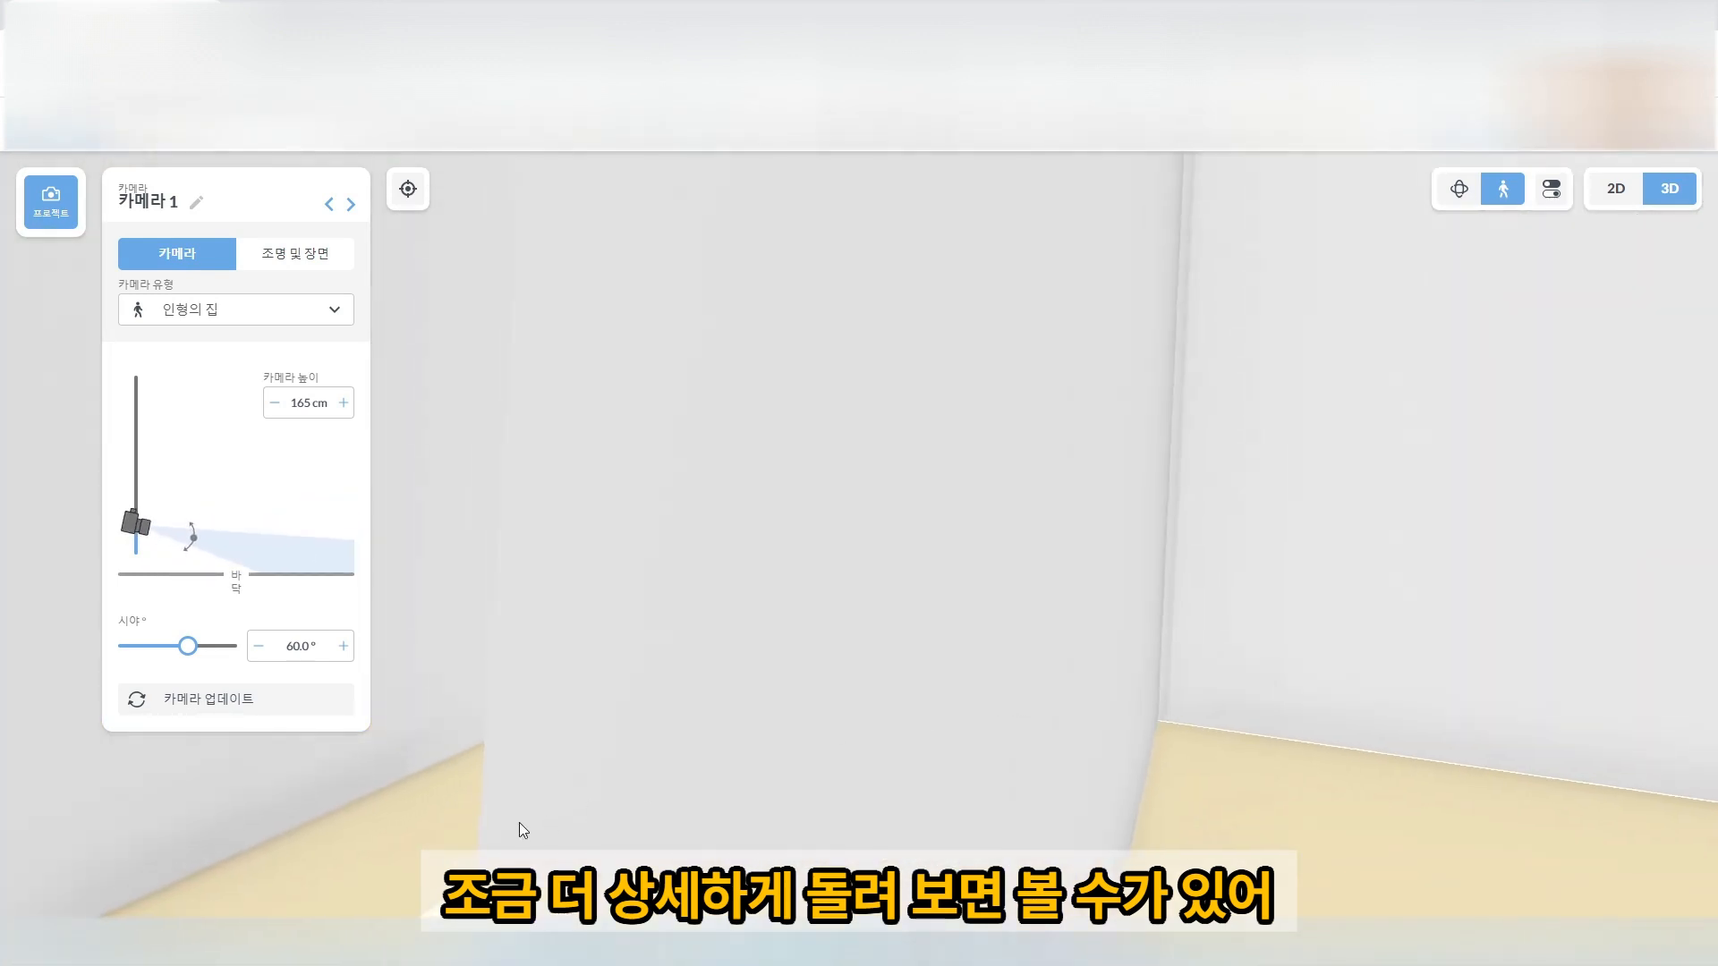
# Go back to the 3D dollhouse view and orbit to a high overview of all the rooms.
pyautogui.click(1616, 190)
pyautogui.click(1670, 189)
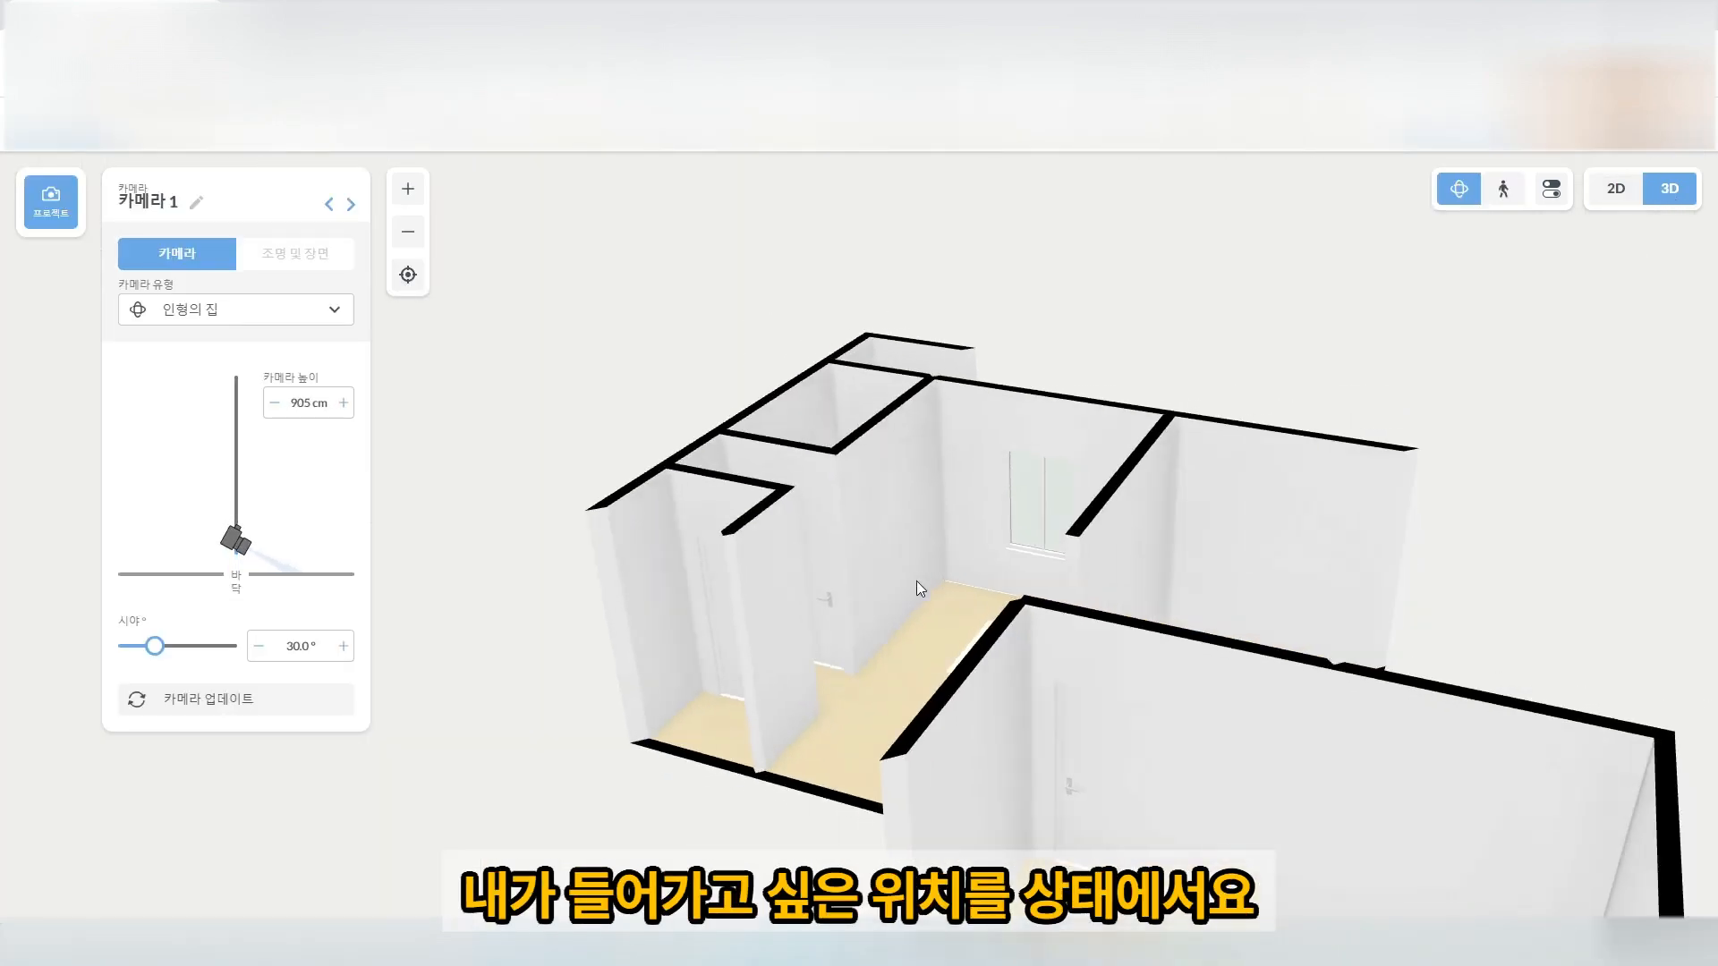
pyautogui.moveTo(1224, 597); pyautogui.dragTo(1342, 656)
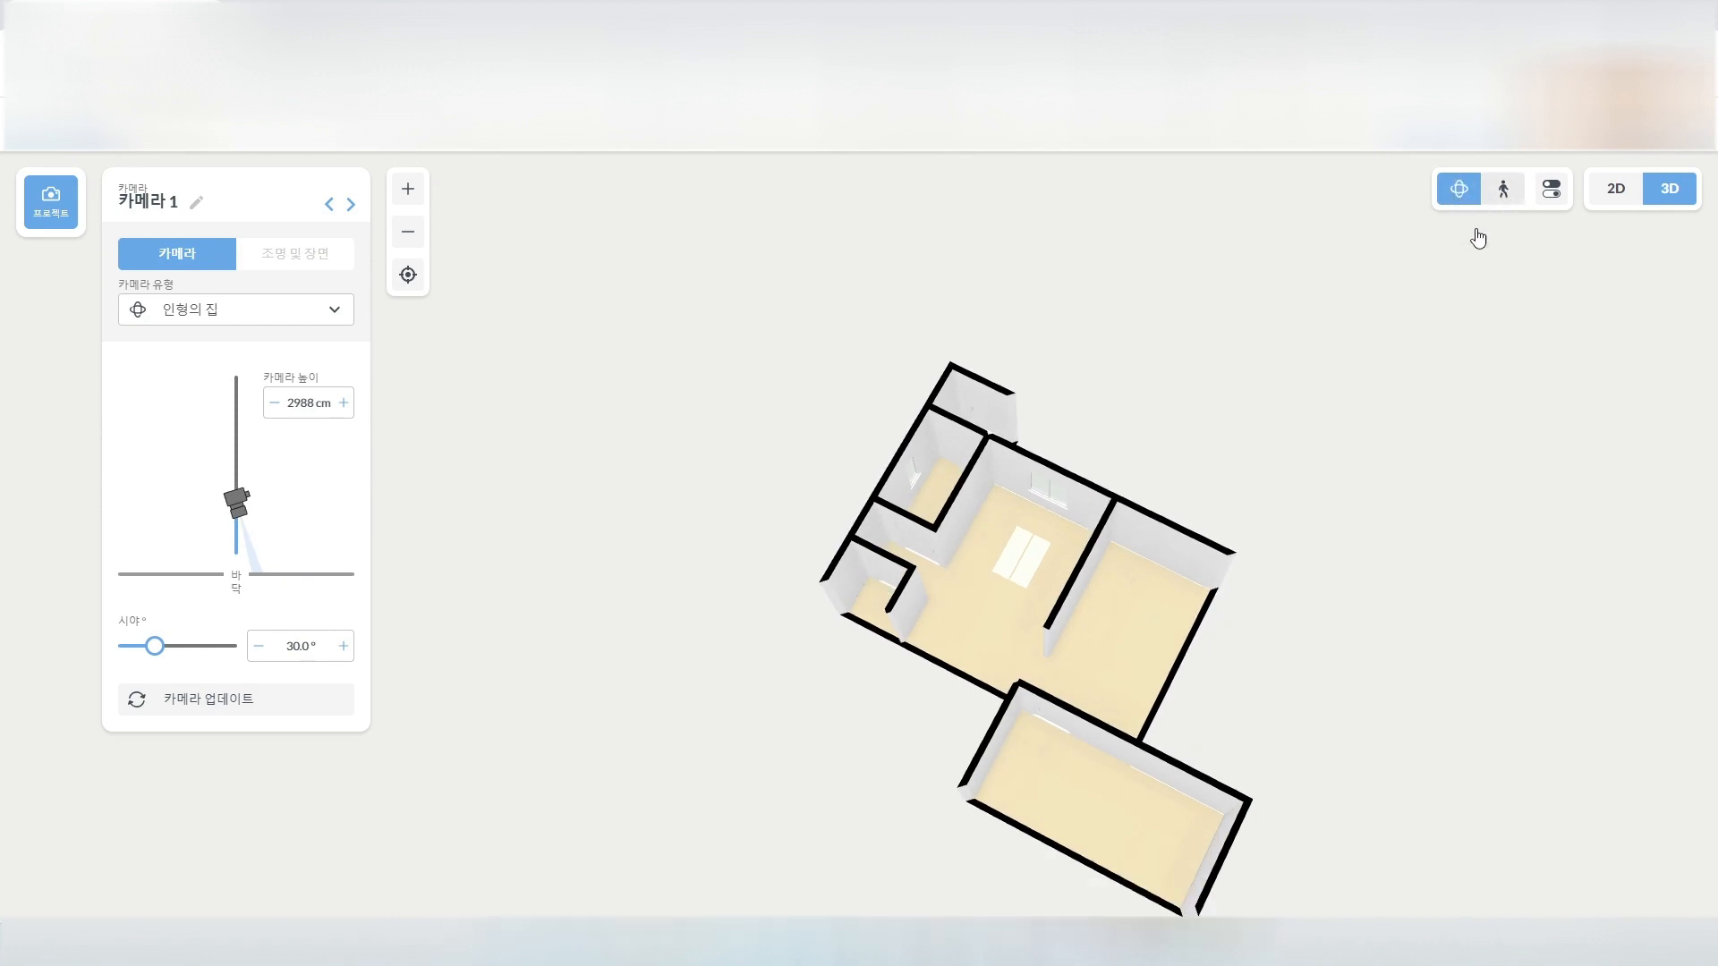
pyautogui.moveTo(1012, 633); pyautogui.dragTo(1052, 656)
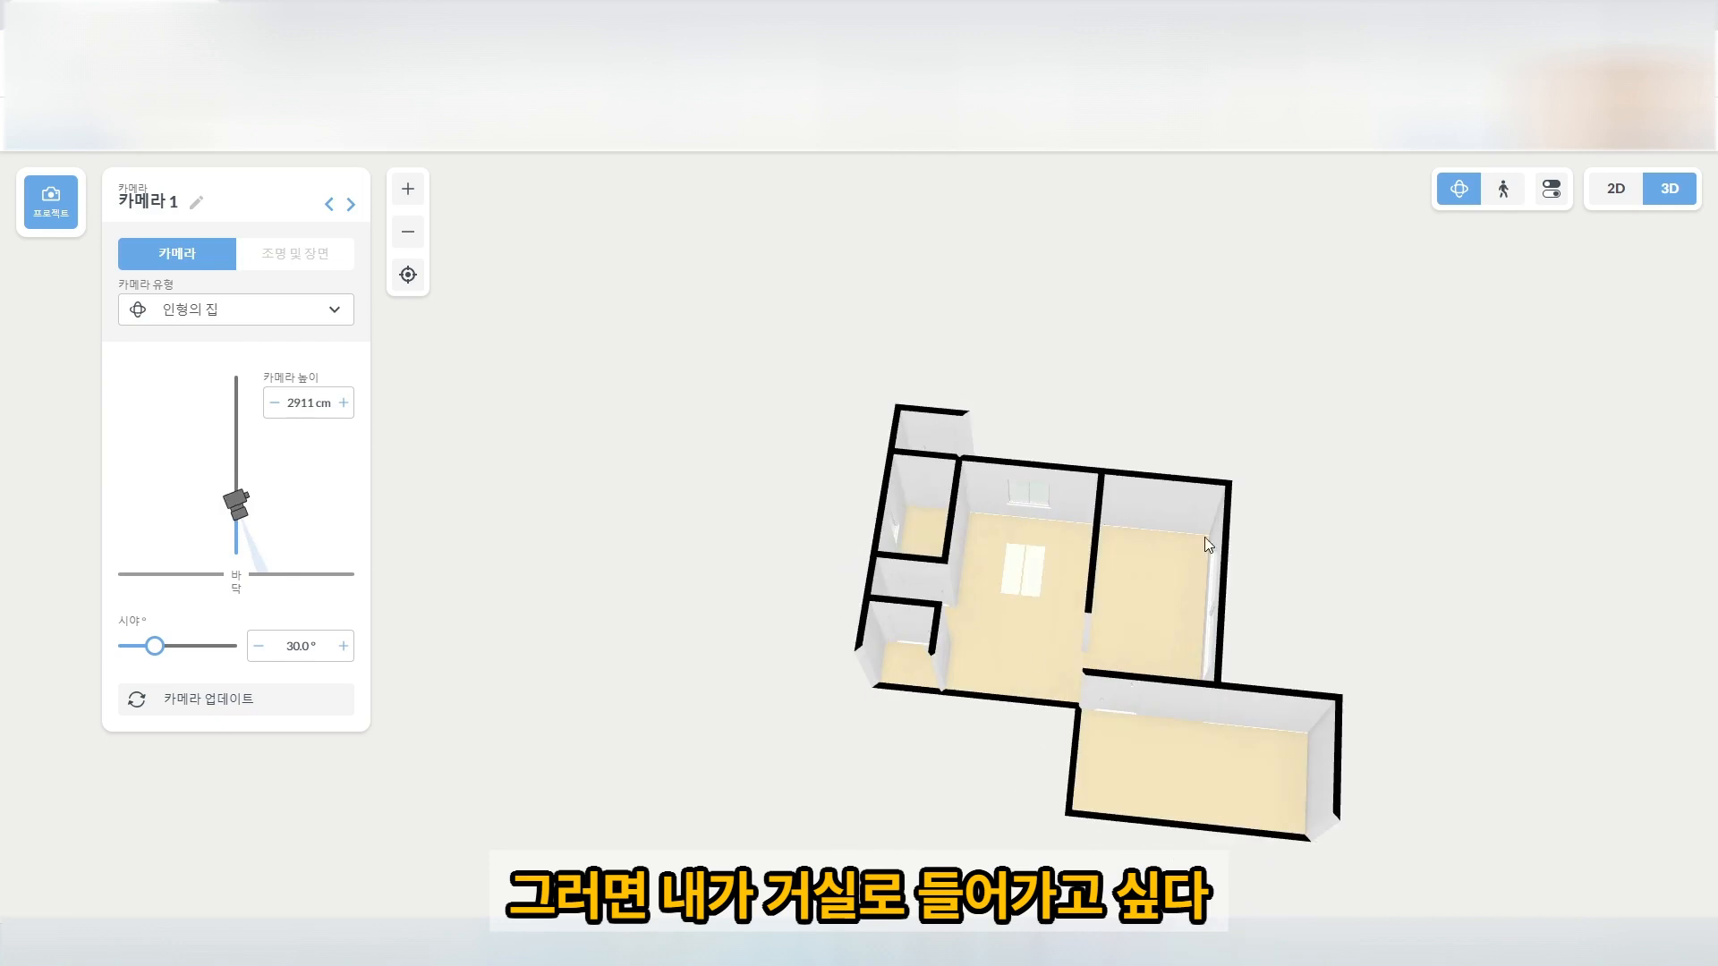
# Enter the large room at eye level, look around its windows and doors, and return to the 2D plan.
pyautogui.doubleClick(1018, 646)
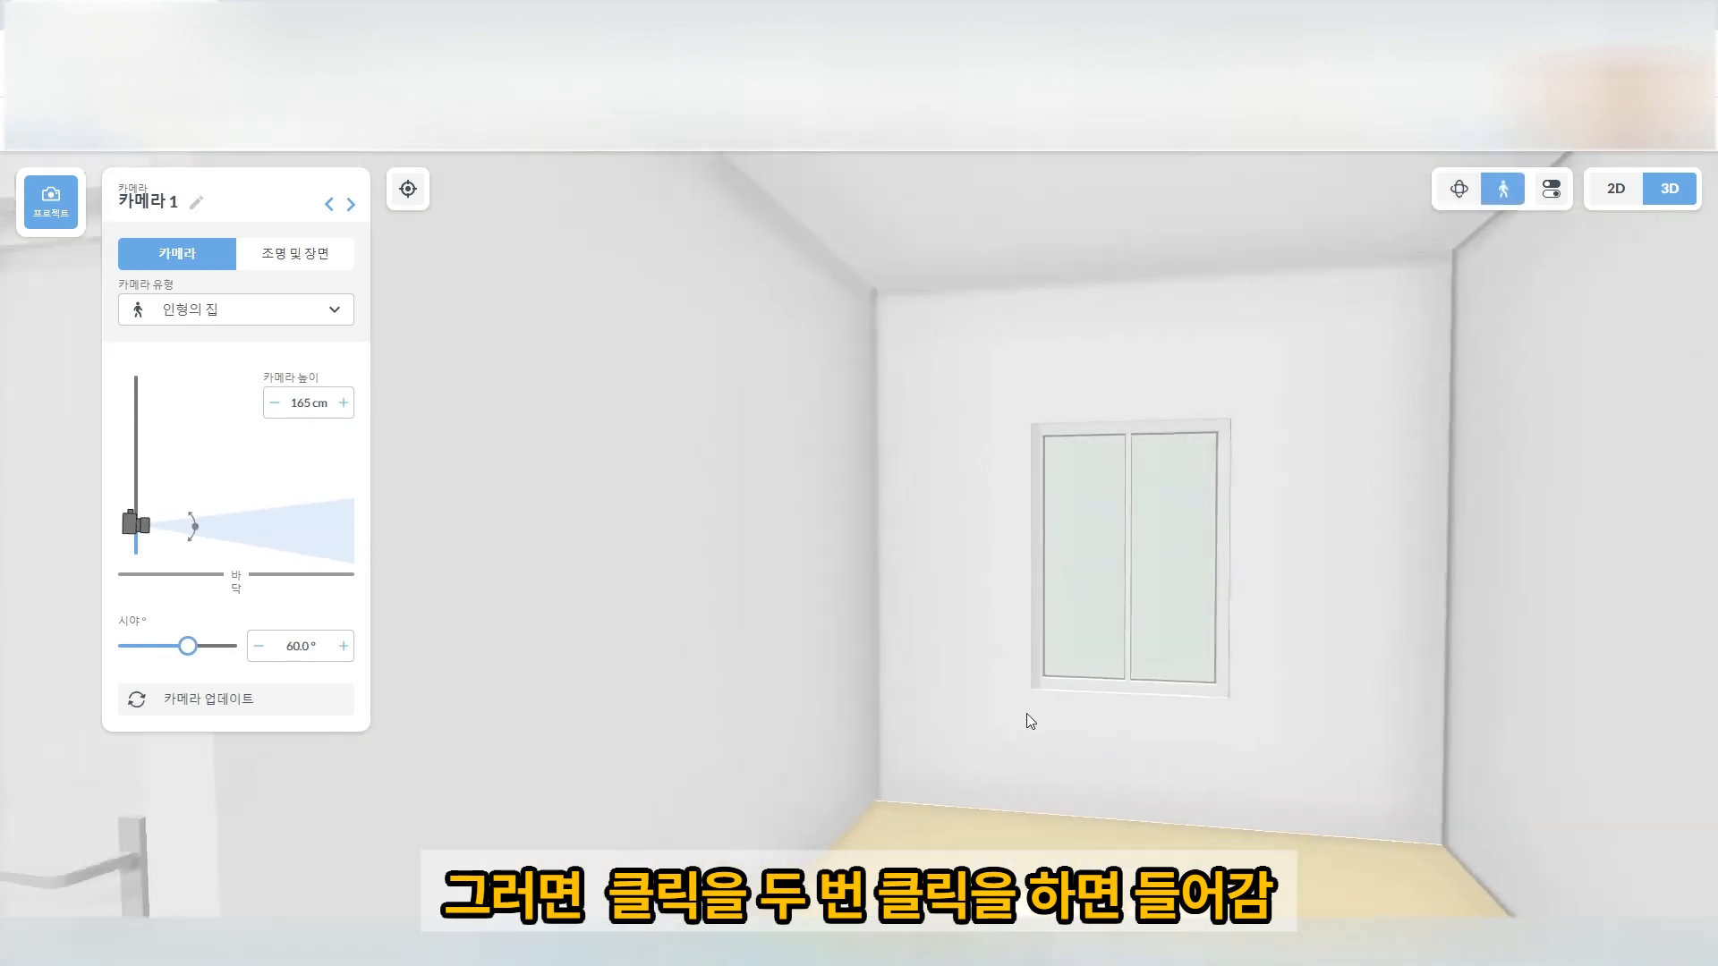
pyautogui.moveTo(1028, 717); pyautogui.dragTo(806, 707)
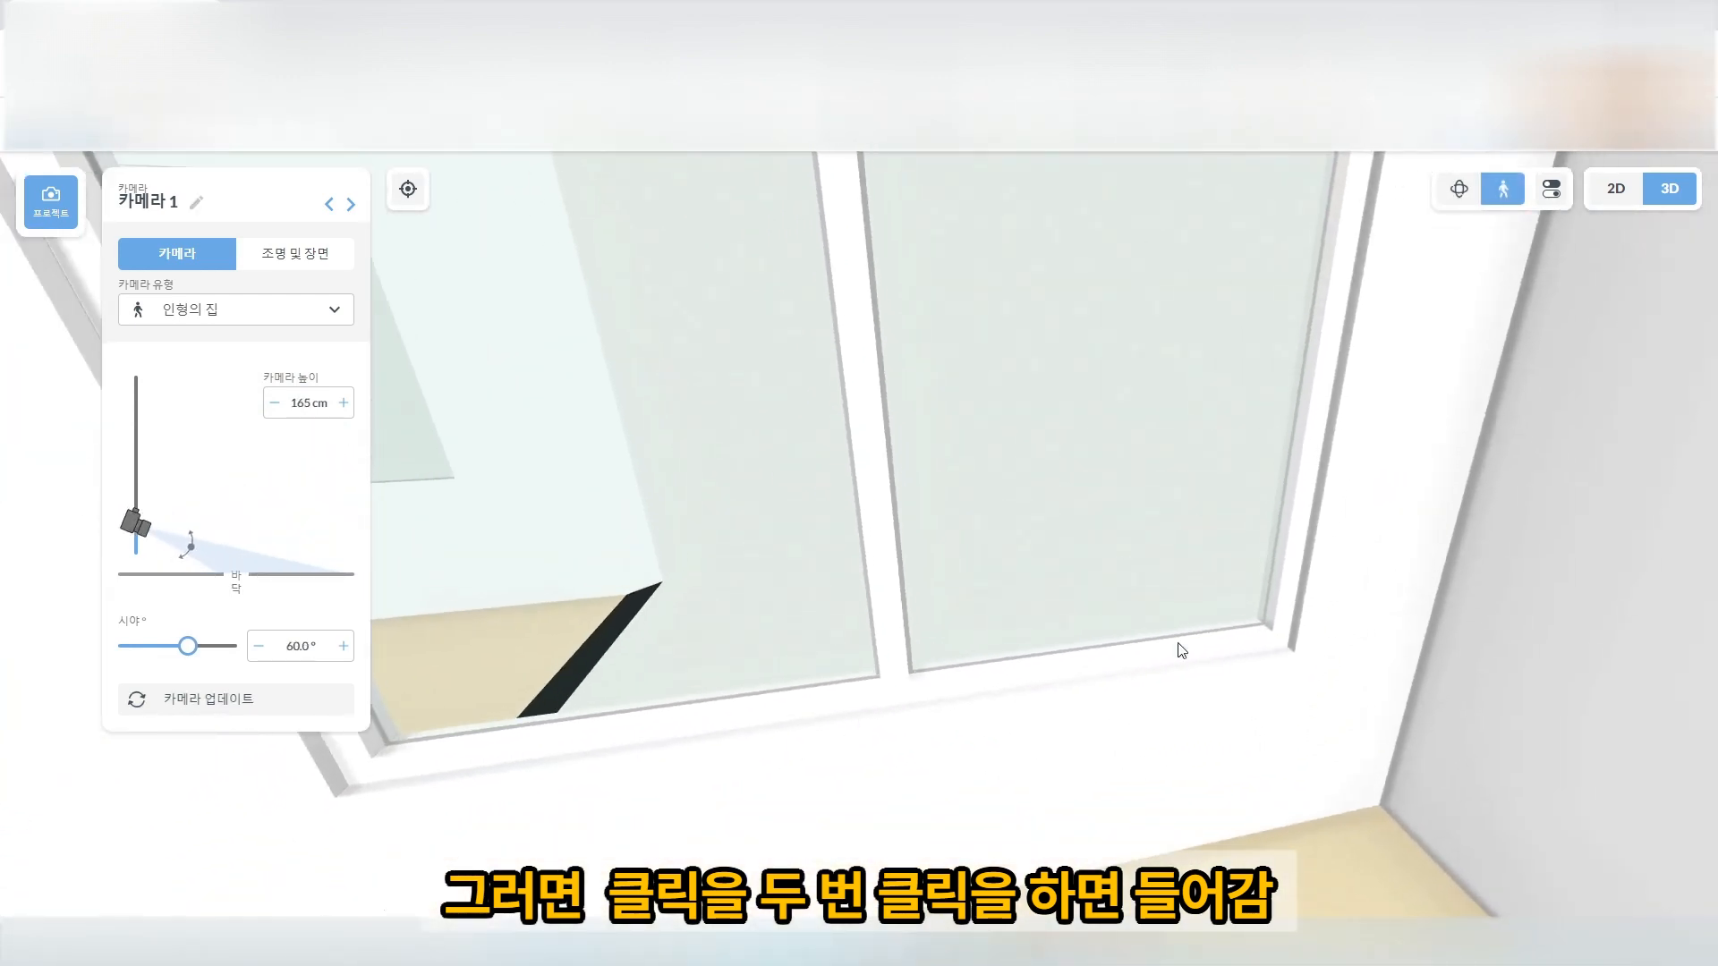
pyautogui.moveTo(1142, 716); pyautogui.dragTo(1372, 598)
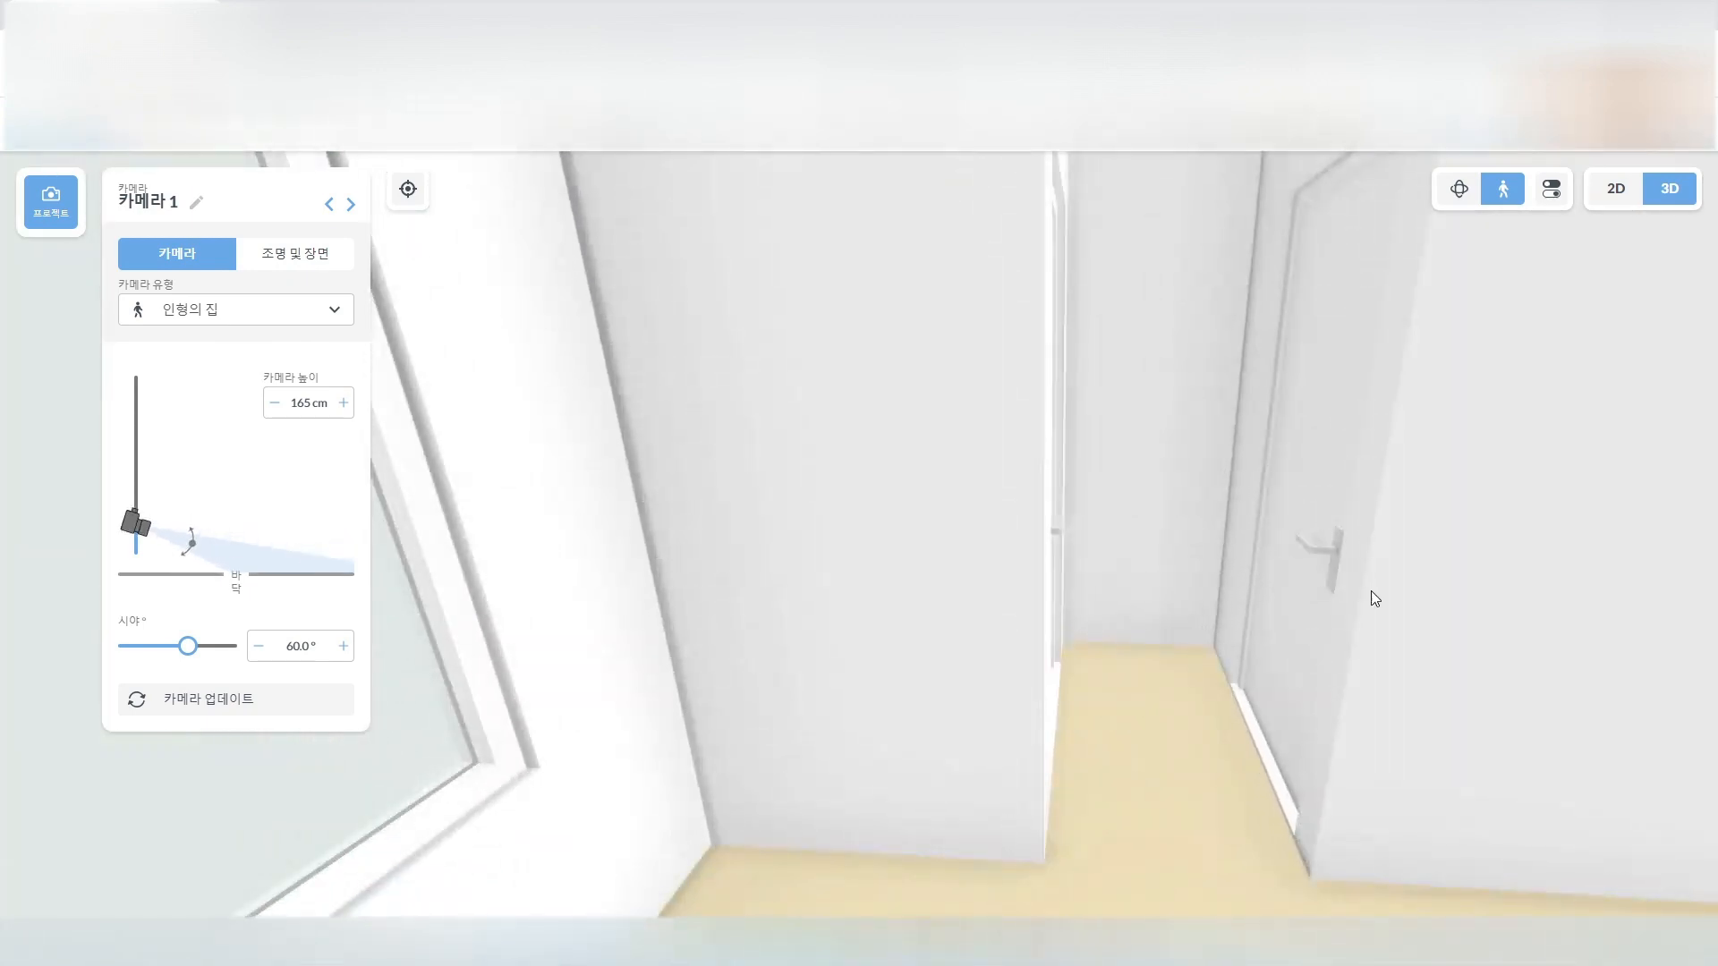
pyautogui.click(1620, 193)
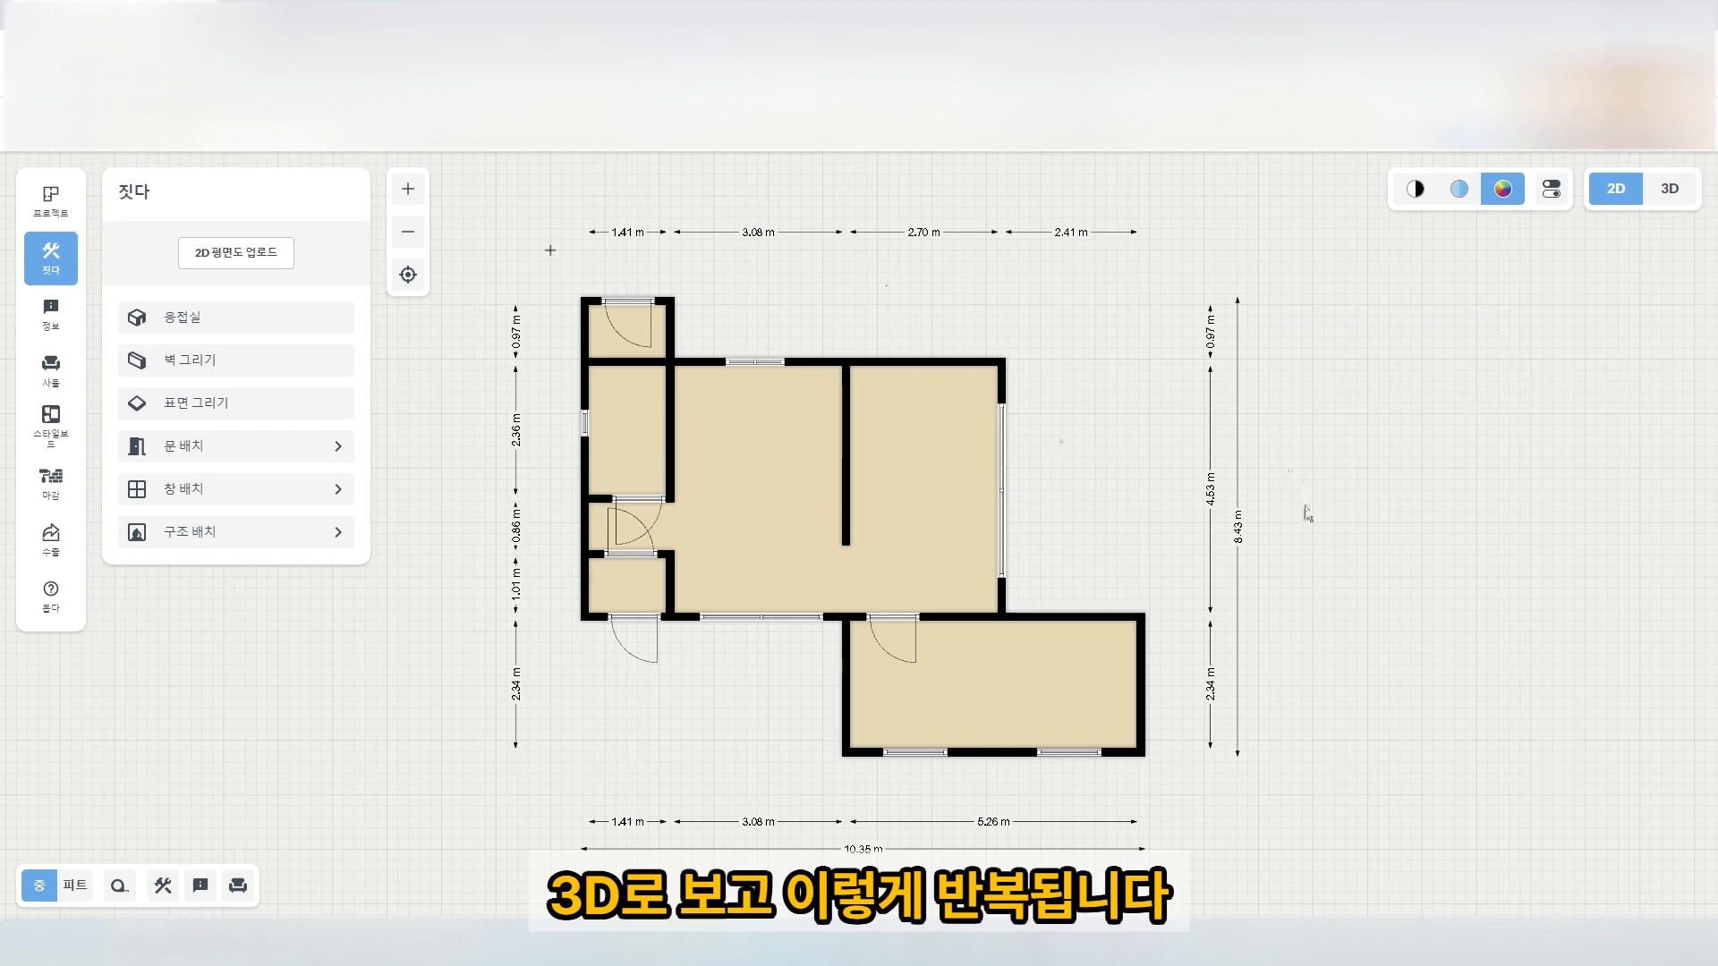
pyautogui.moveTo(1380, 594); pyautogui.dragTo(1419, 569)
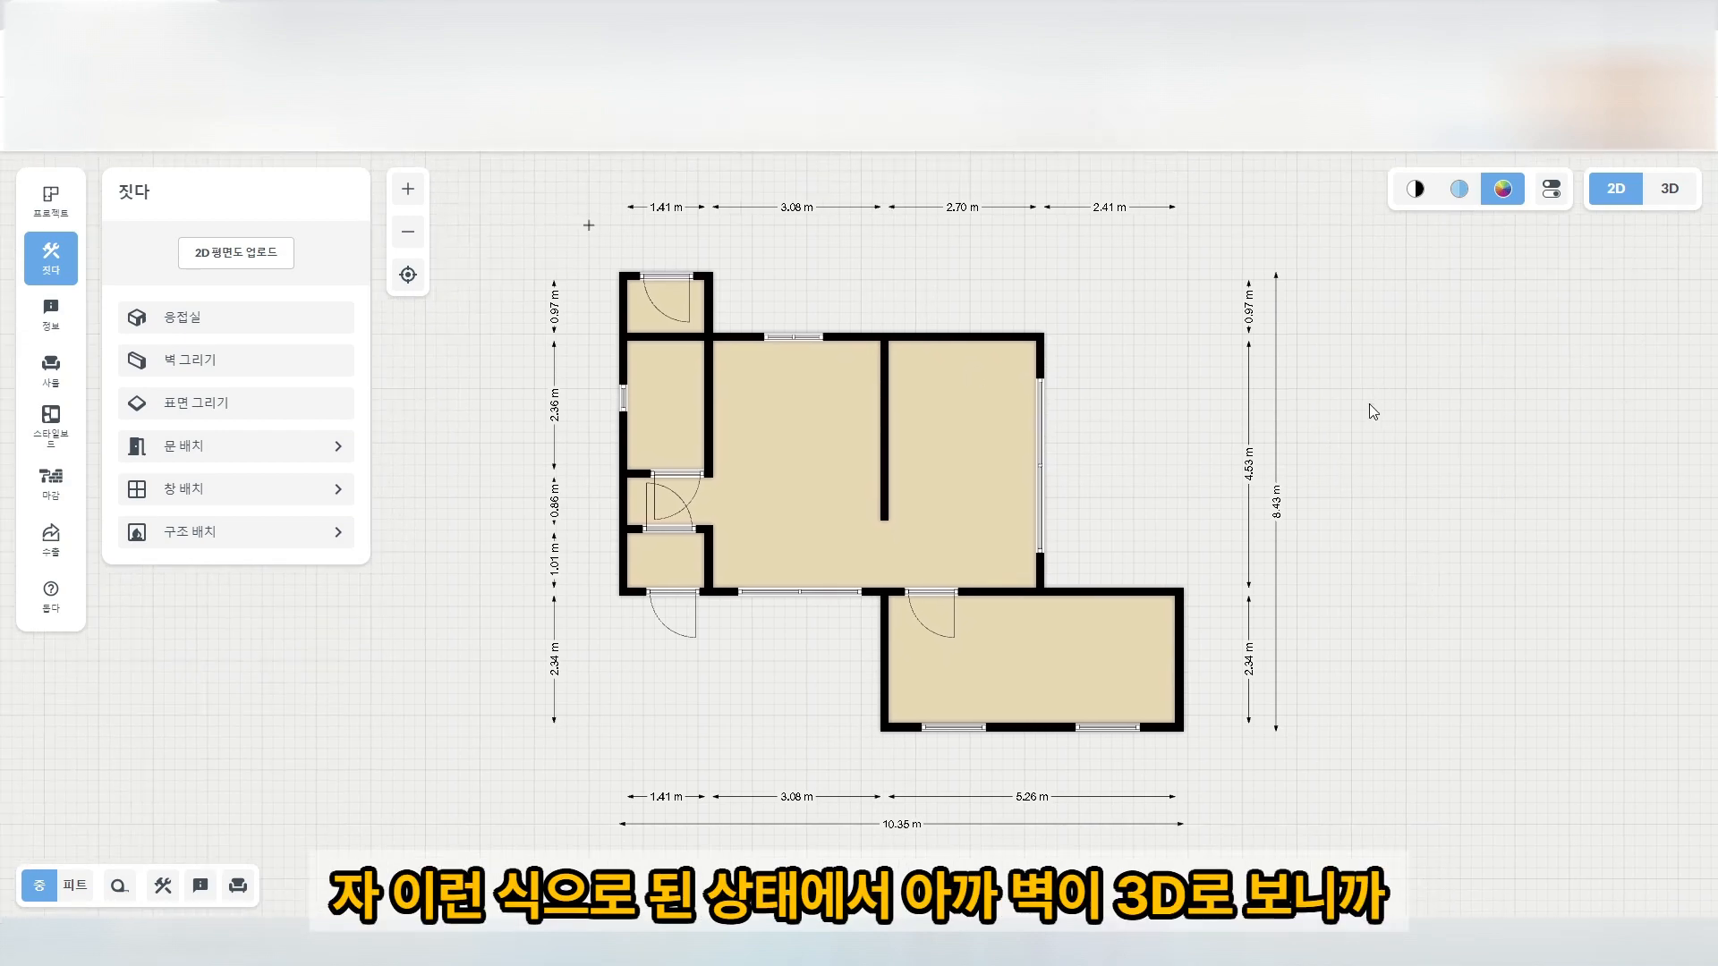
# Inspect the height of the large room's partition wall in the 3D dollhouse view and return to the 2D plan.
pyautogui.click(1664, 201)
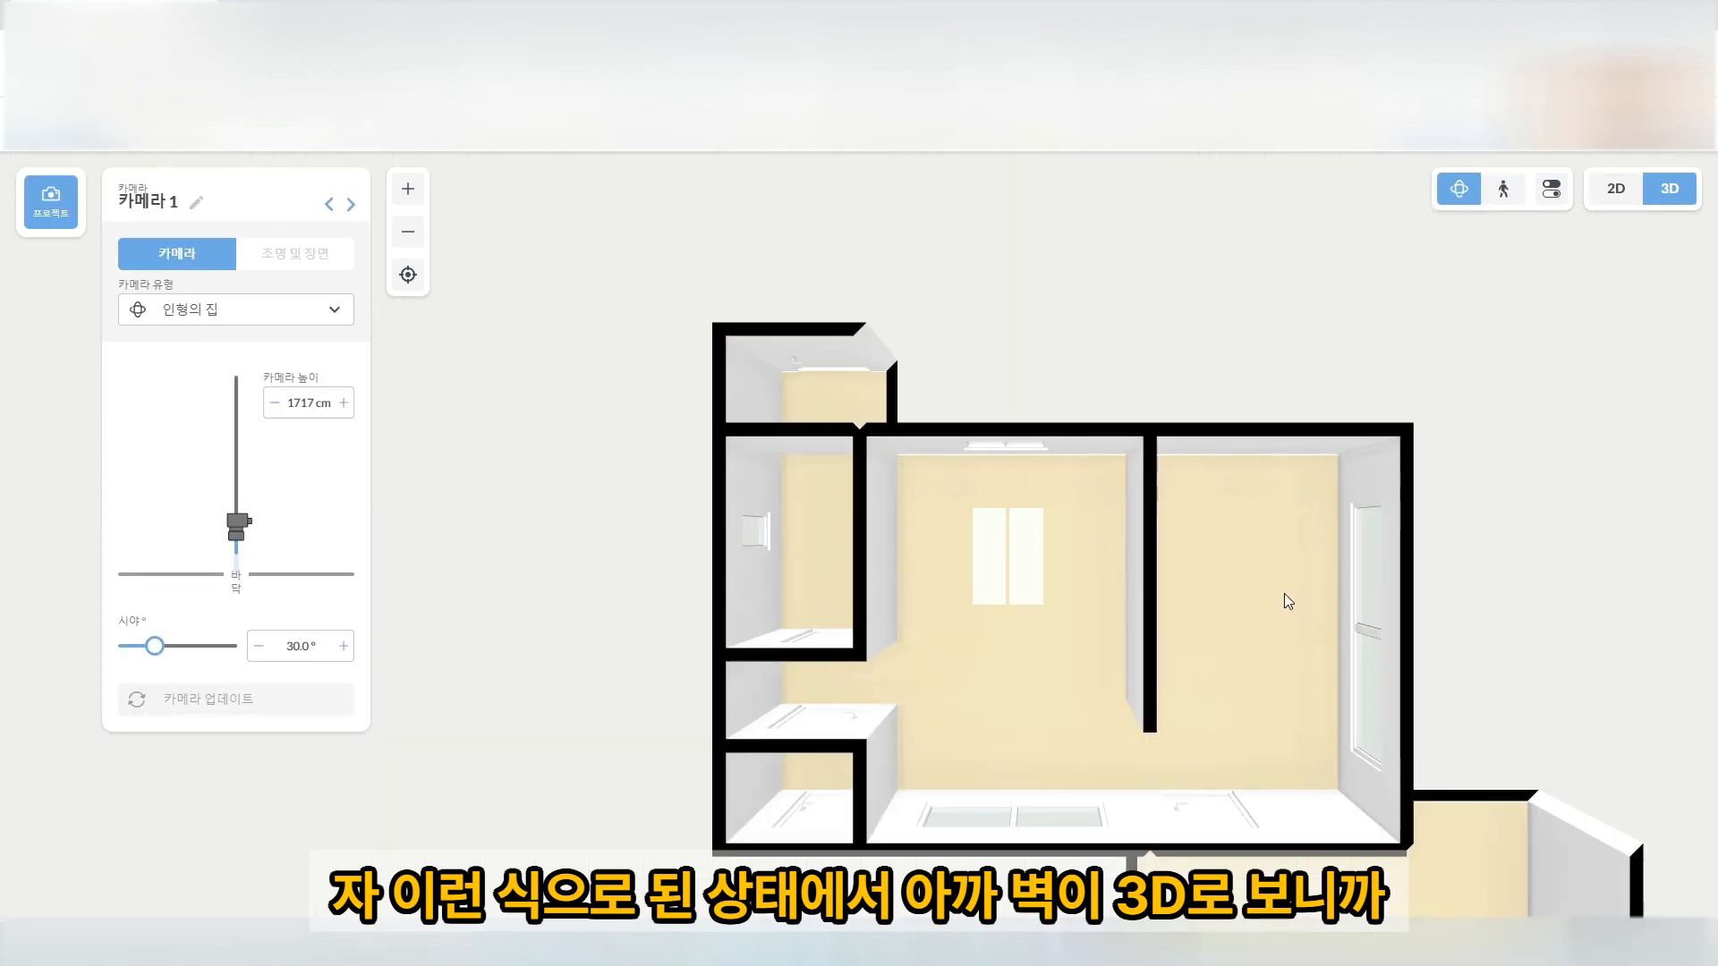
pyautogui.moveTo(1285, 593); pyautogui.dragTo(1211, 526)
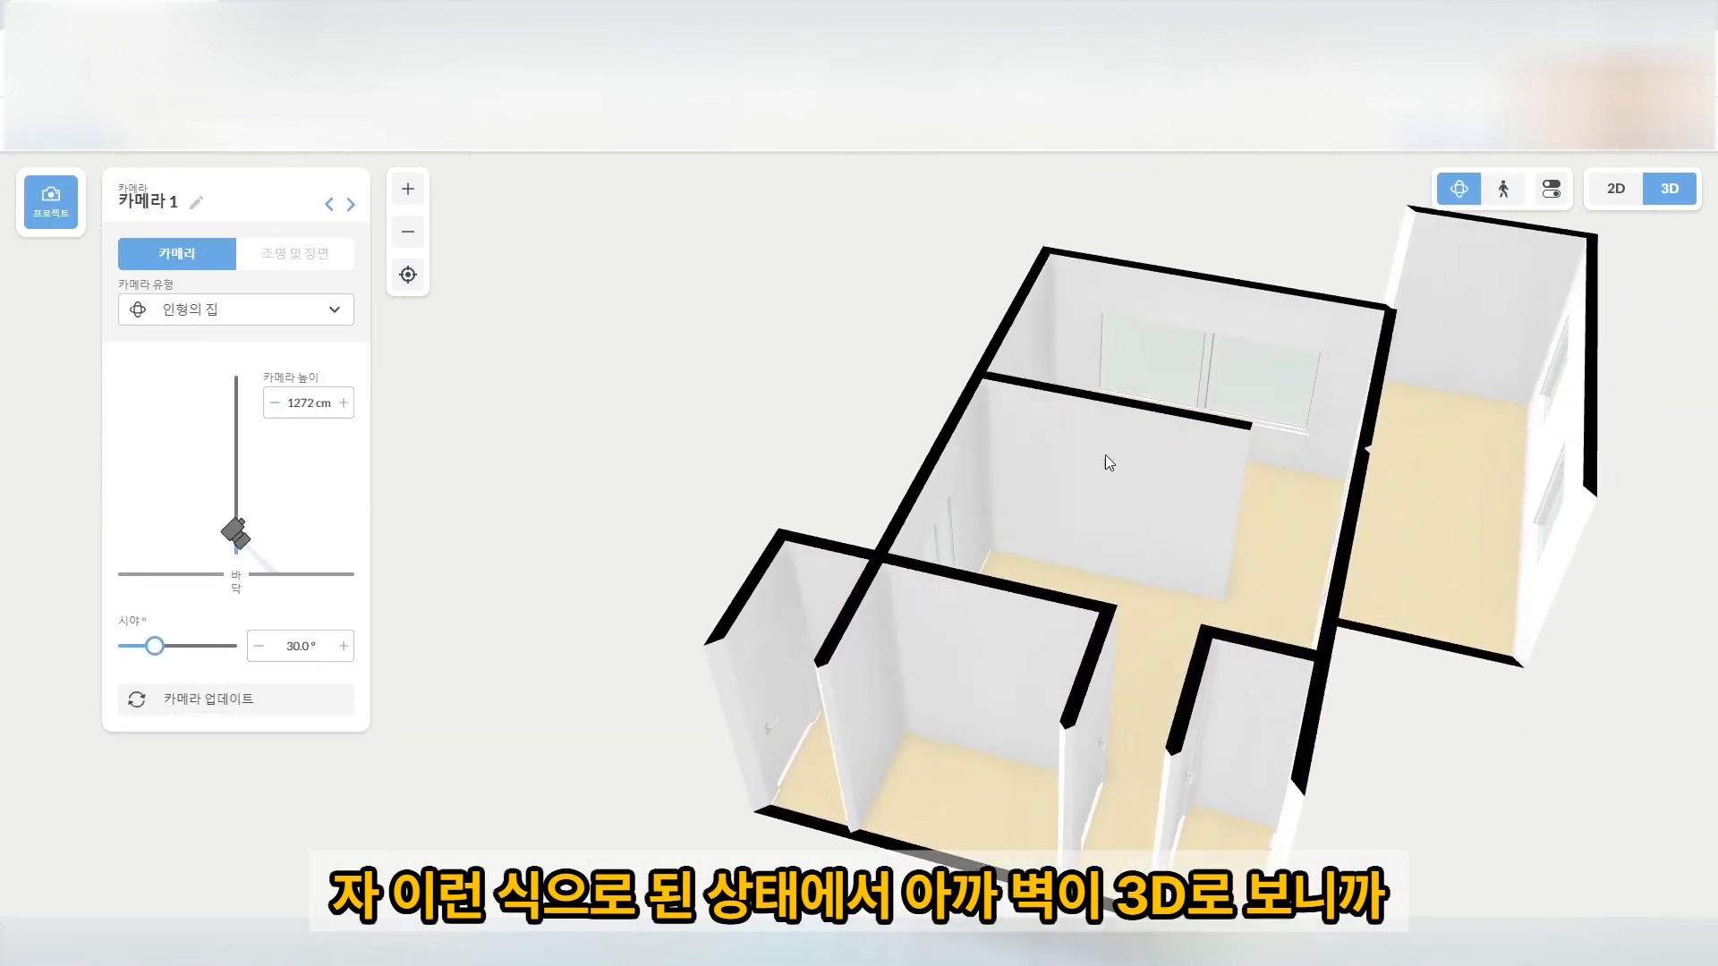
pyautogui.moveTo(1105, 456)
pyautogui.mouseDown()
pyautogui.moveTo(1265, 556)
pyautogui.moveTo(1081, 446)
pyautogui.mouseUp()
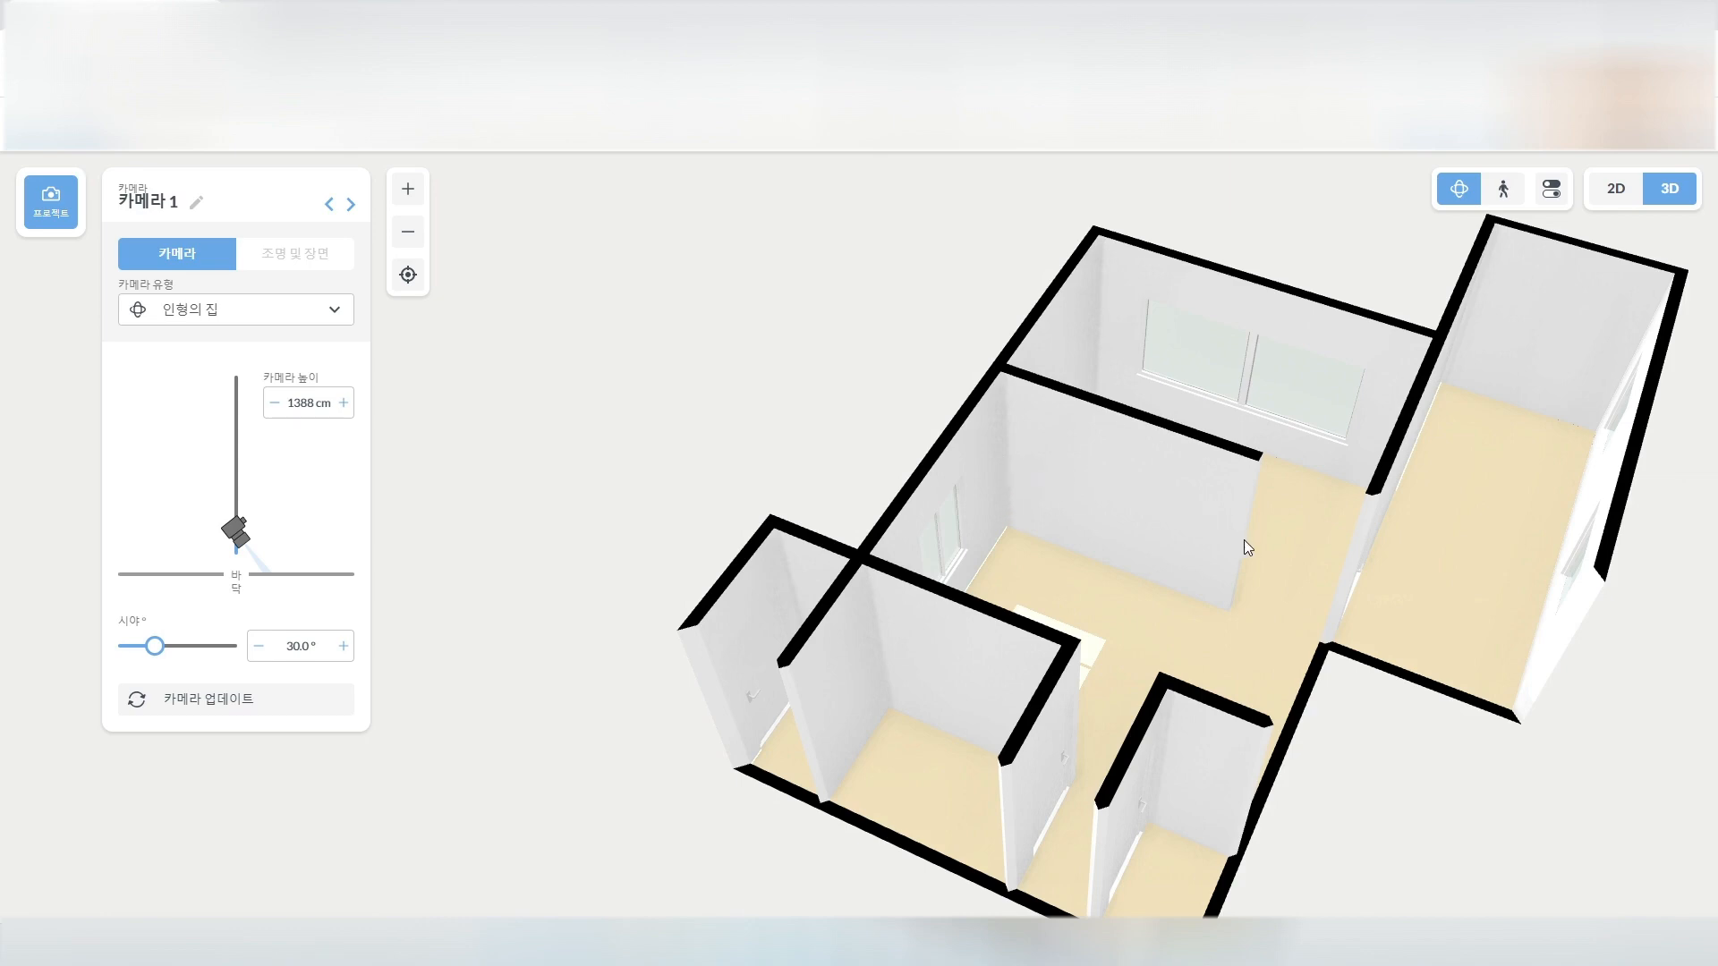
pyautogui.moveTo(1207, 512); pyautogui.dragTo(1161, 544)
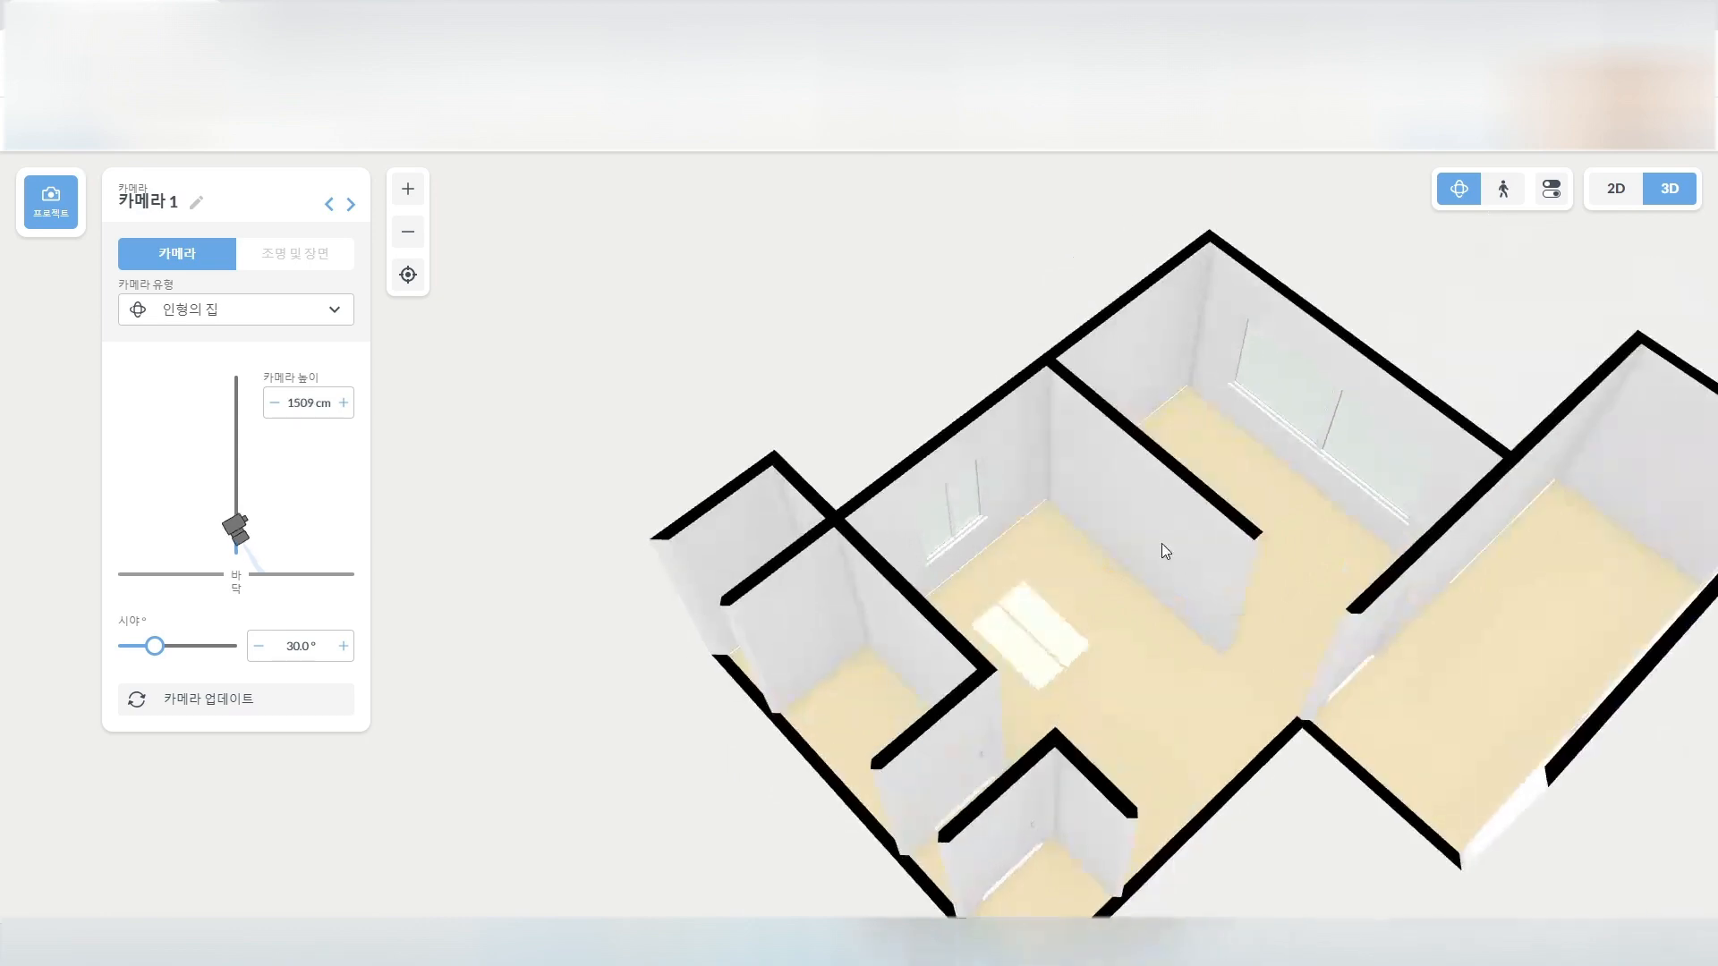
pyautogui.click(1615, 189)
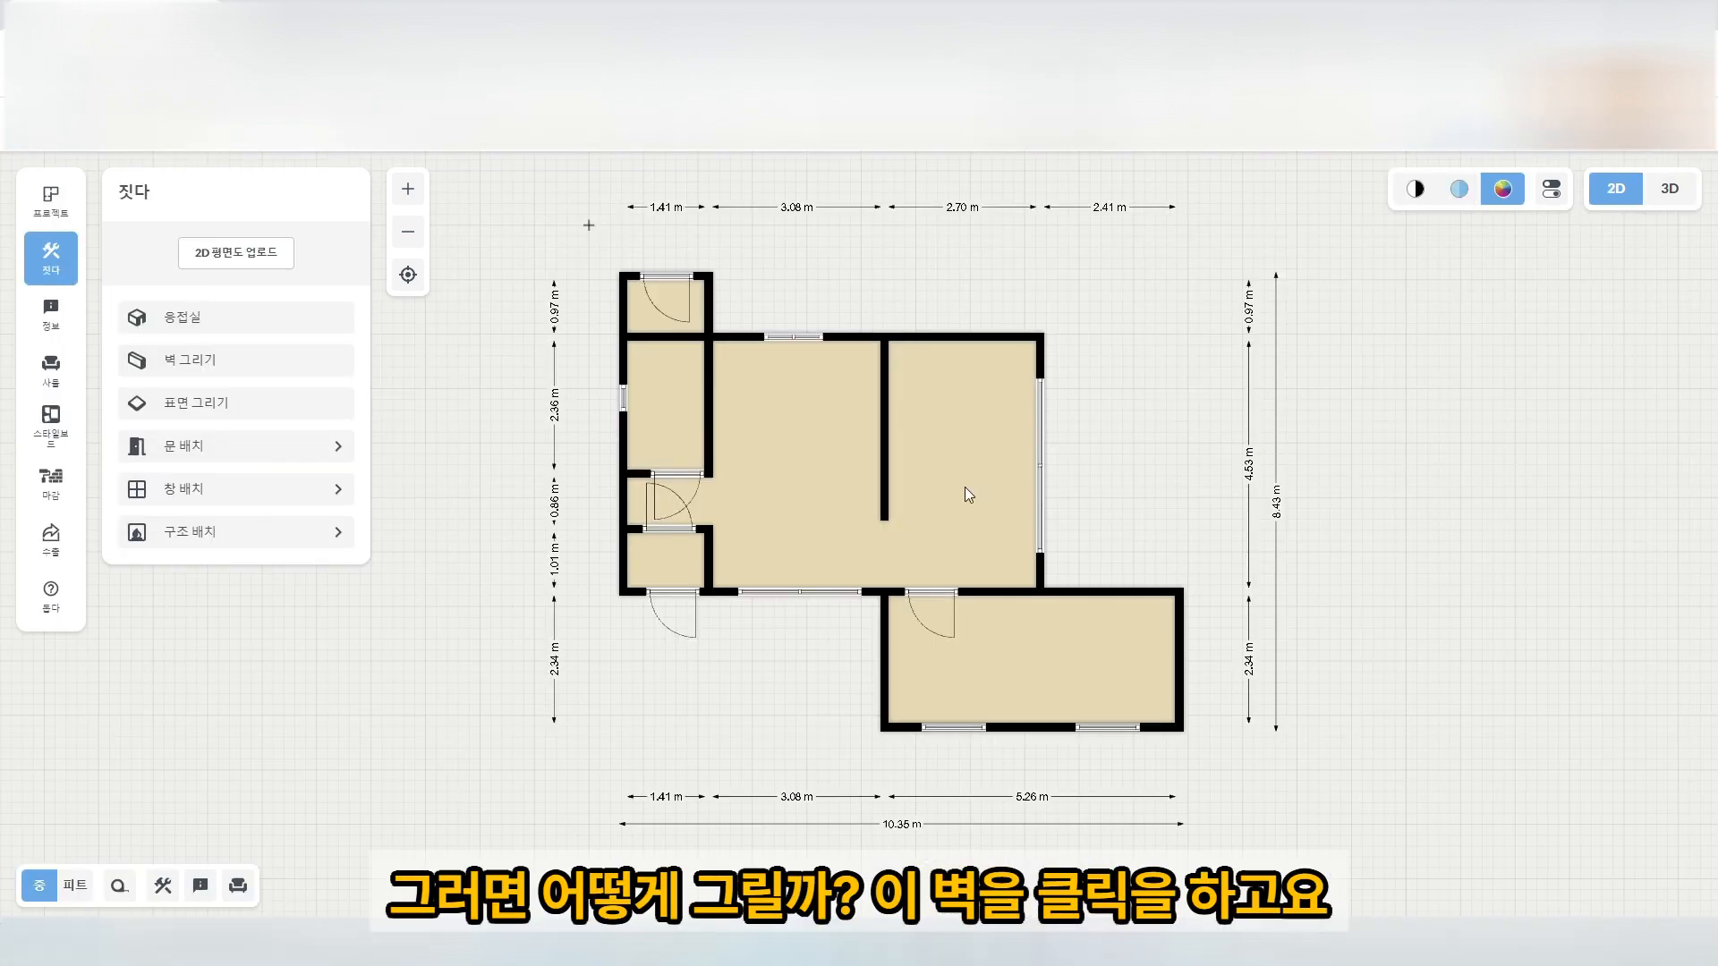
# Set the height of the large room's partition wall to 150 cm in its wall settings.
pyautogui.click(887, 459)
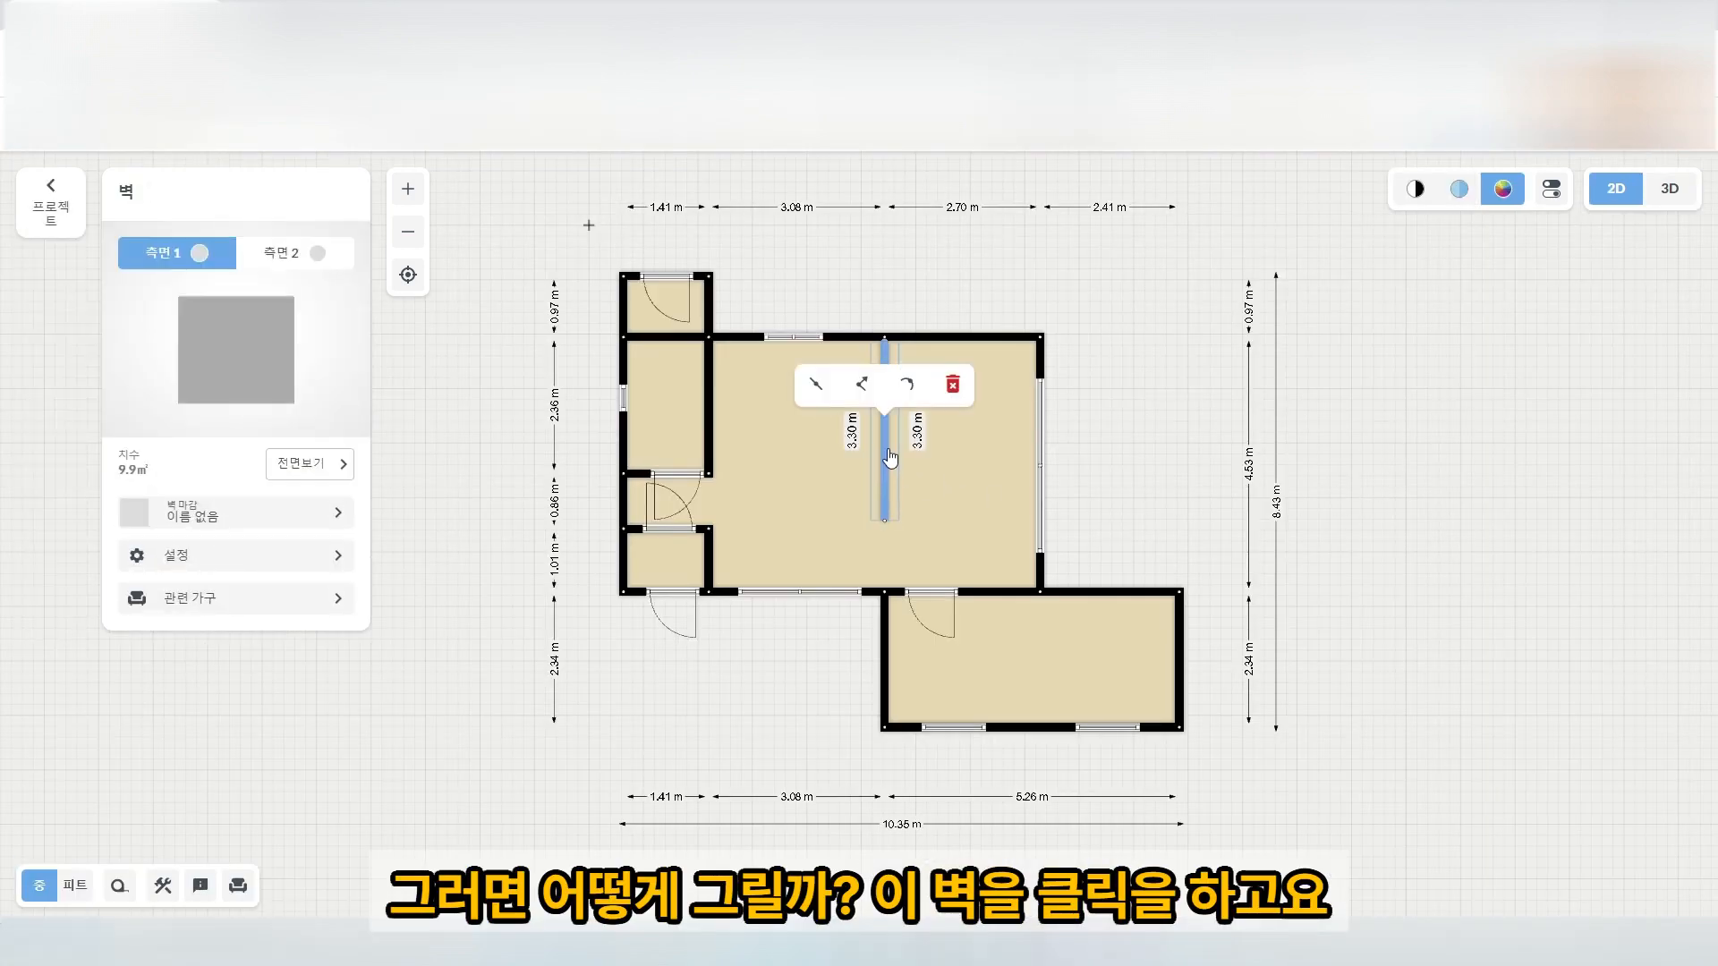
pyautogui.click(884, 477)
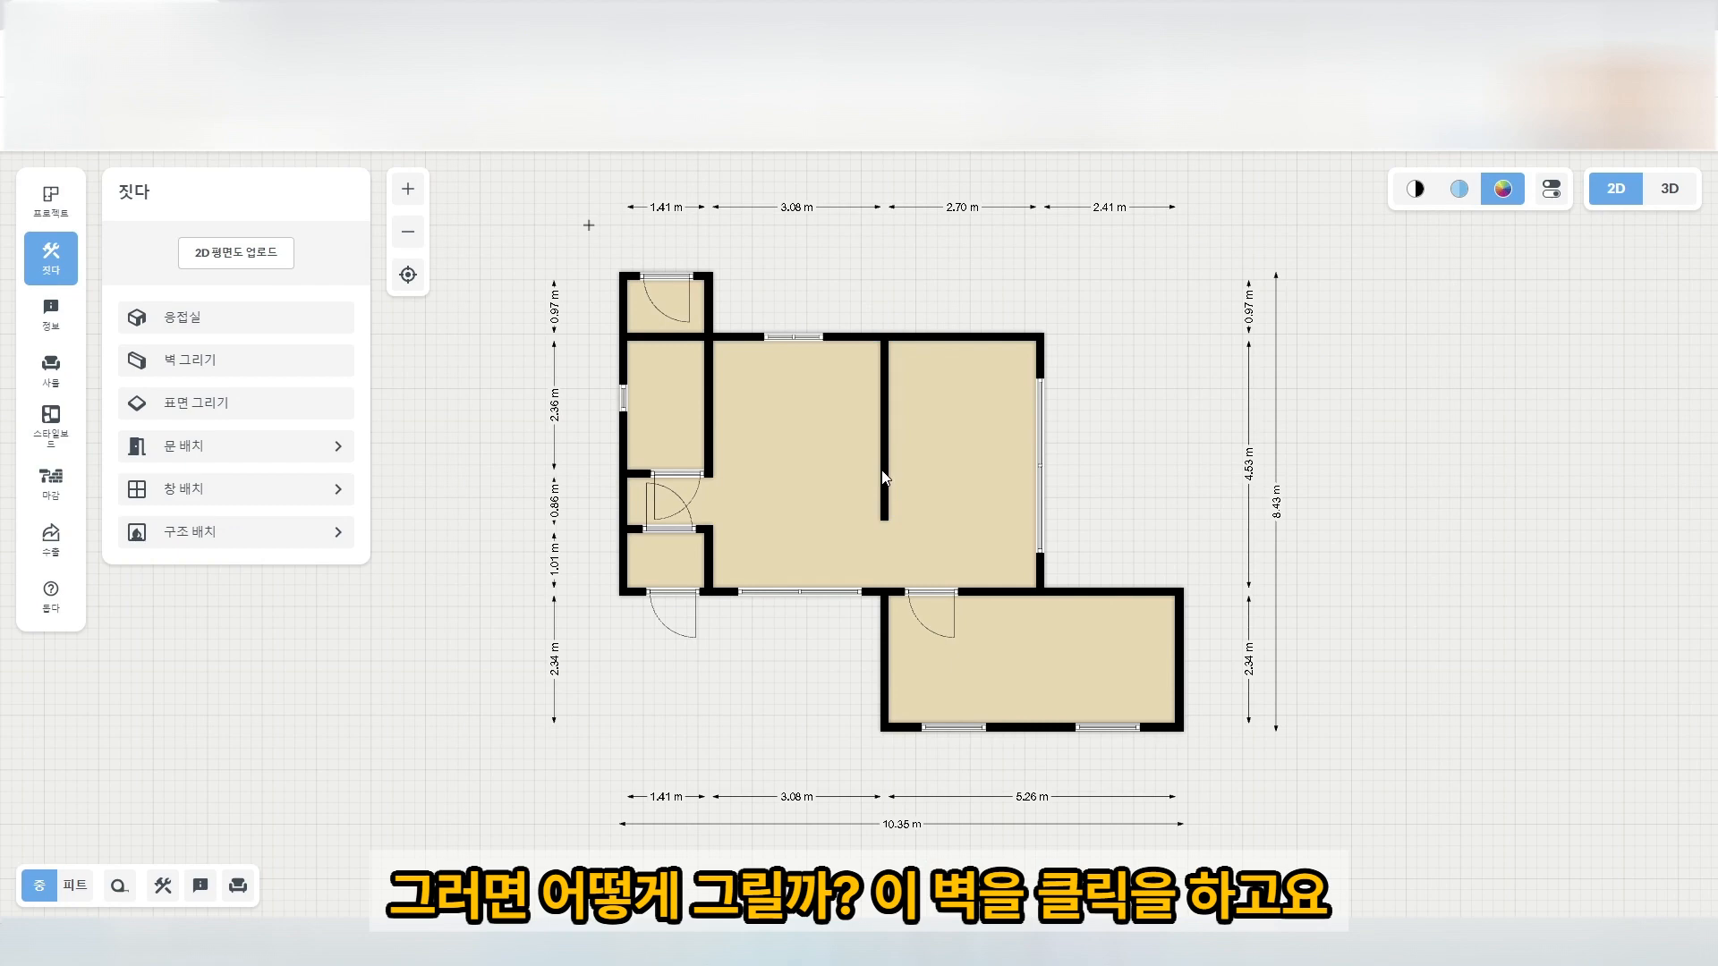
pyautogui.click(884, 478)
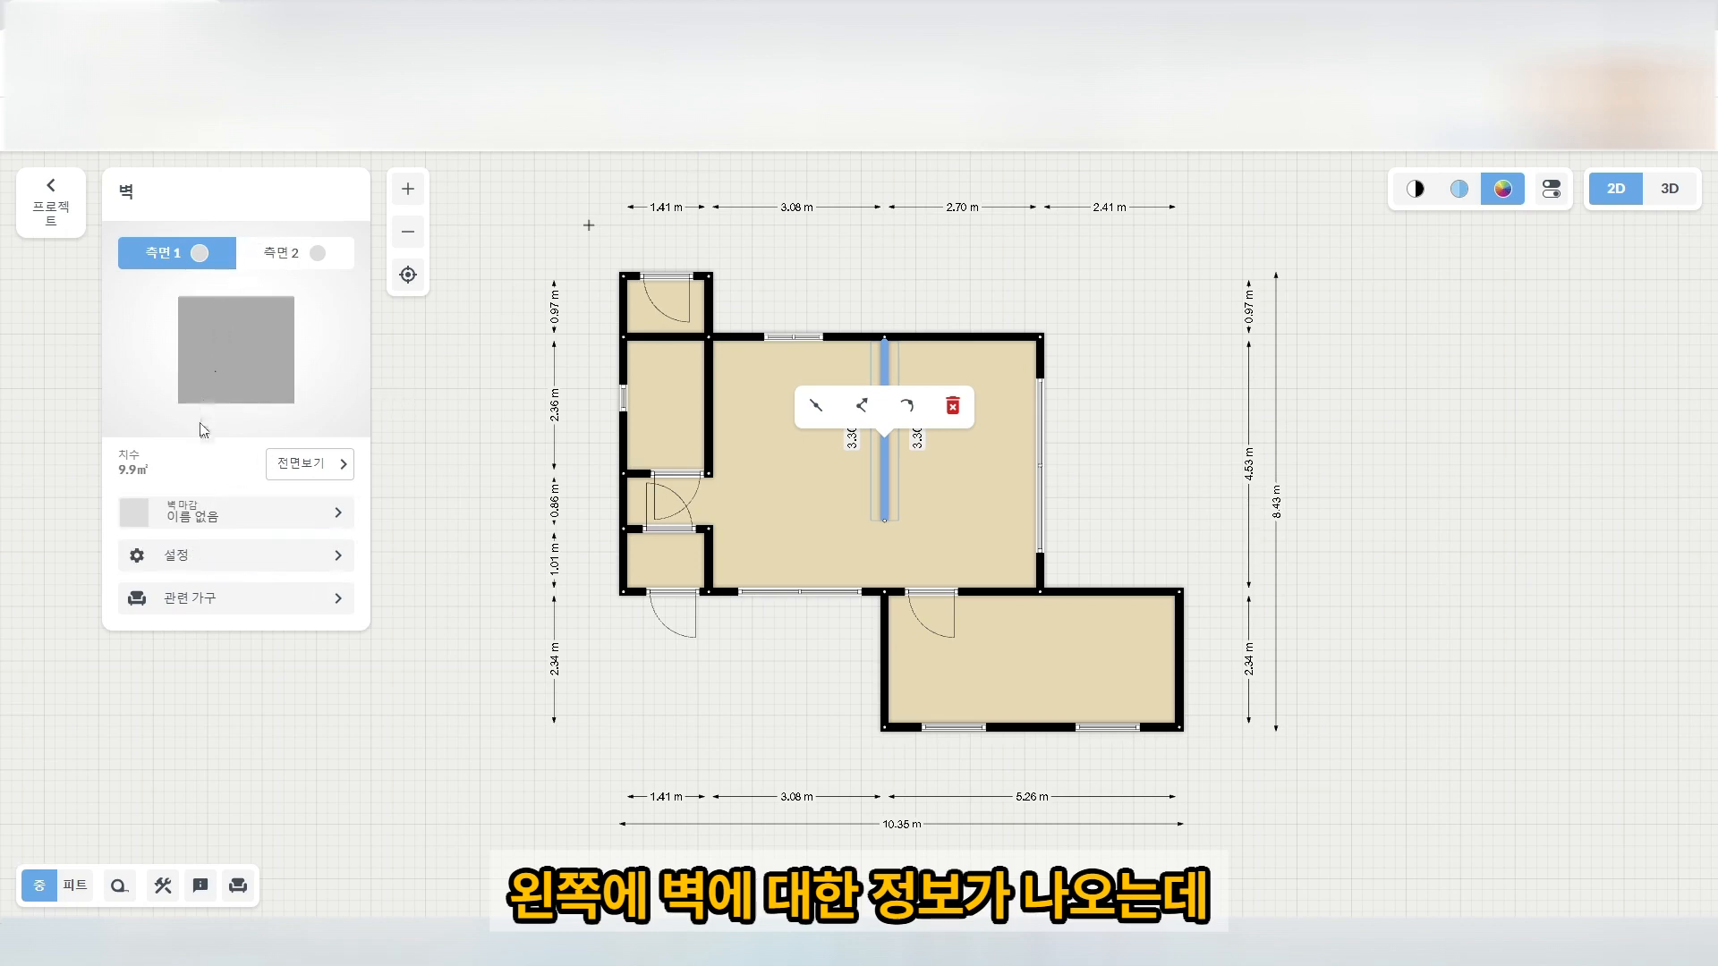
pyautogui.click(185, 562)
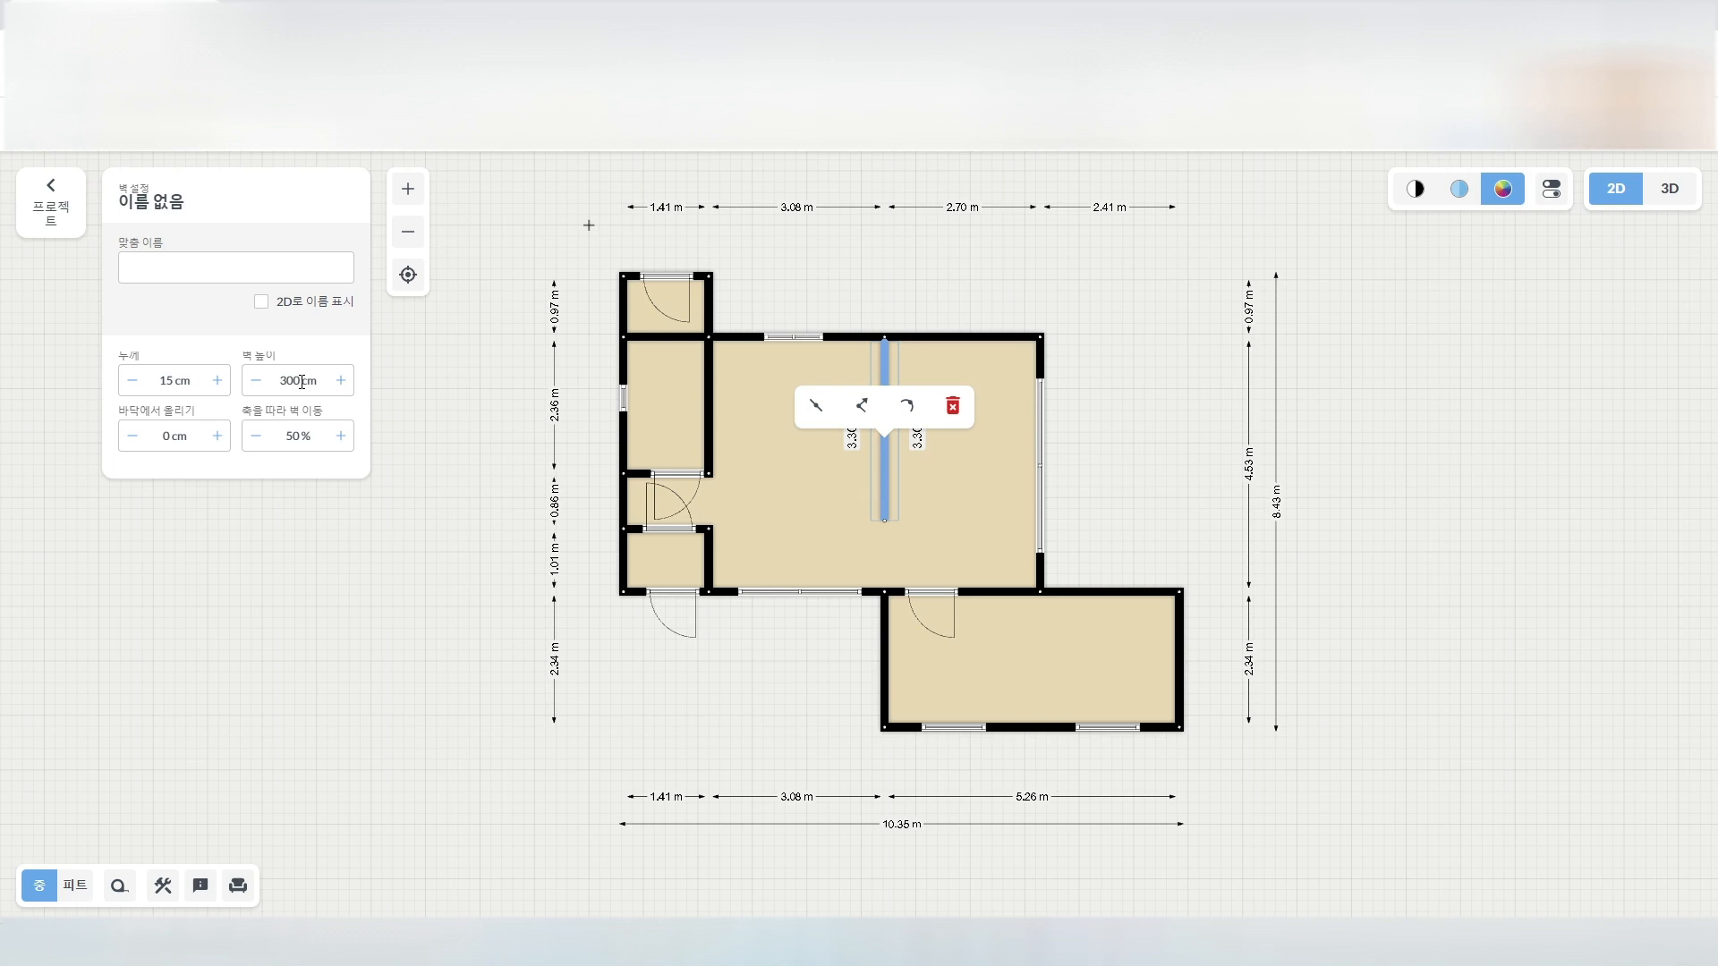
pyautogui.click(256, 382)
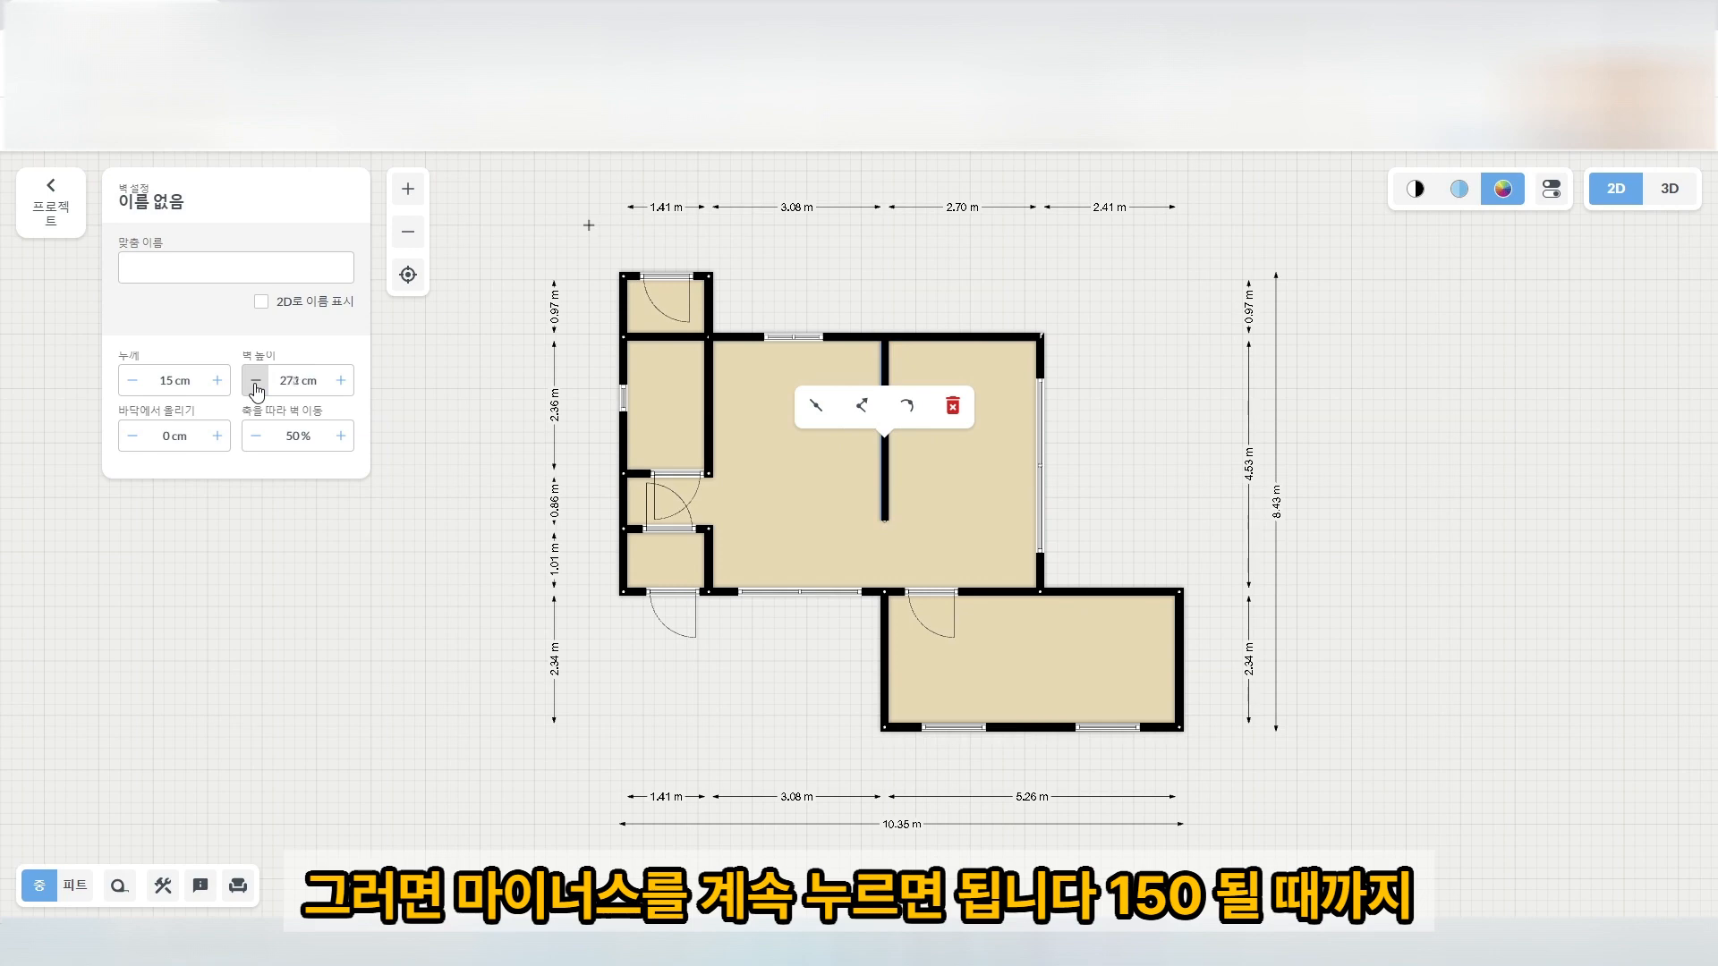
pyautogui.click(254, 385)
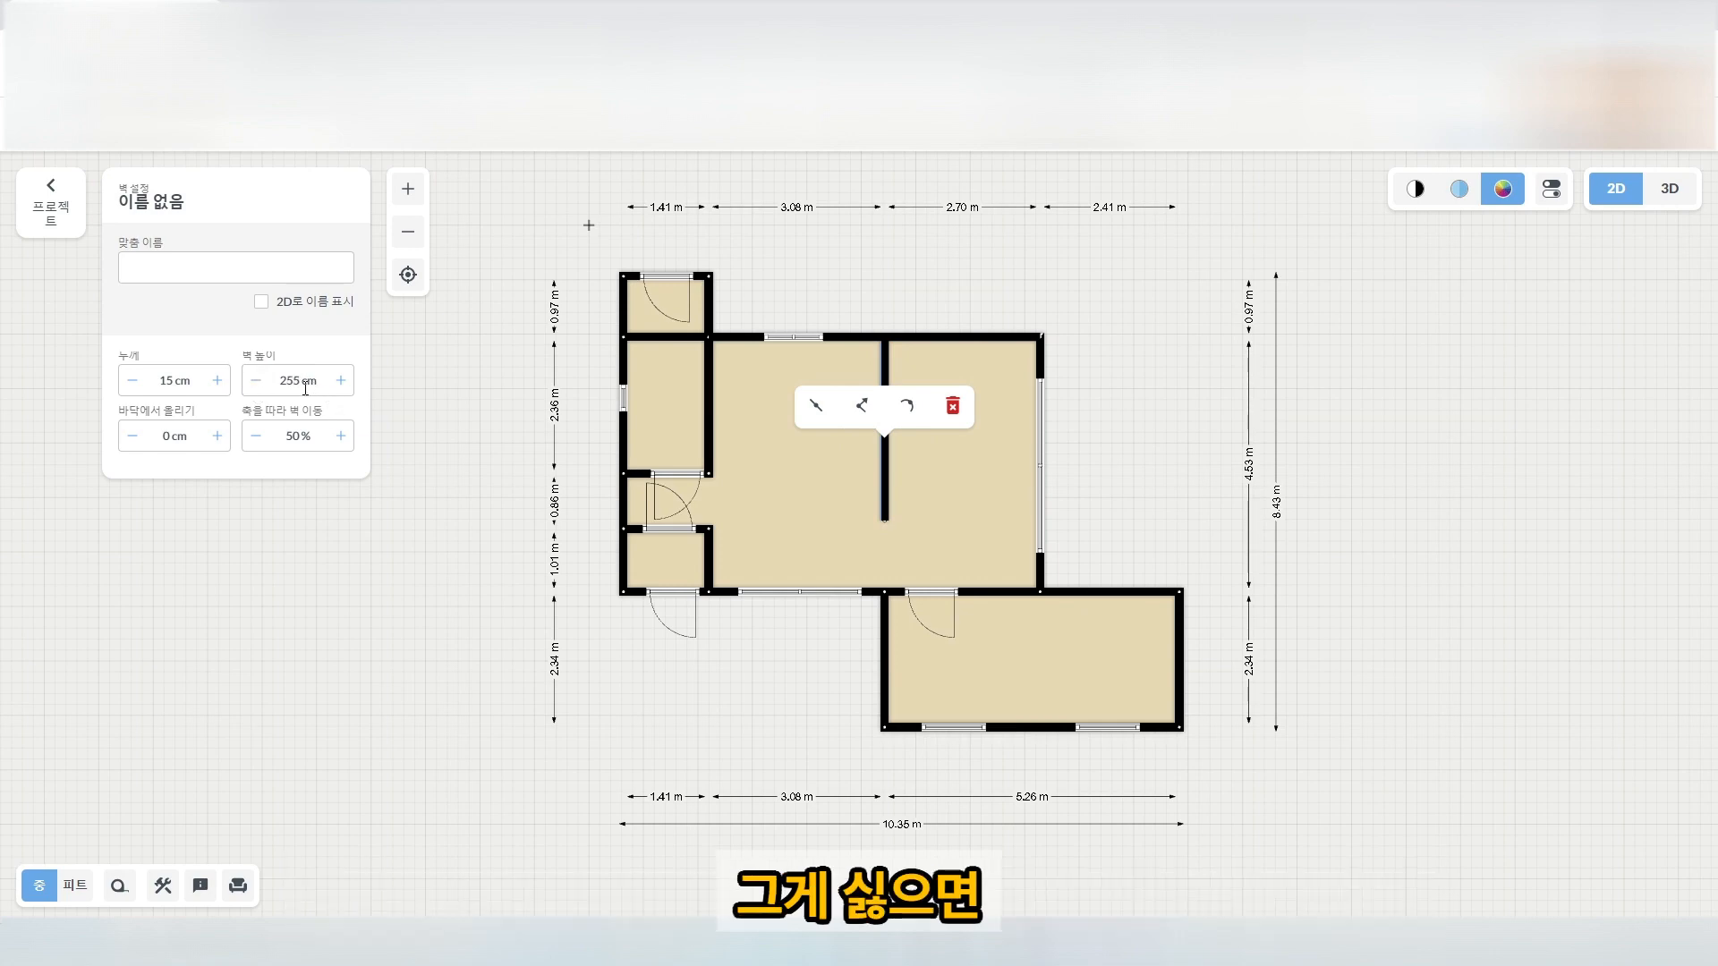
pyautogui.doubleClick(300, 382)
pyautogui.write('1')
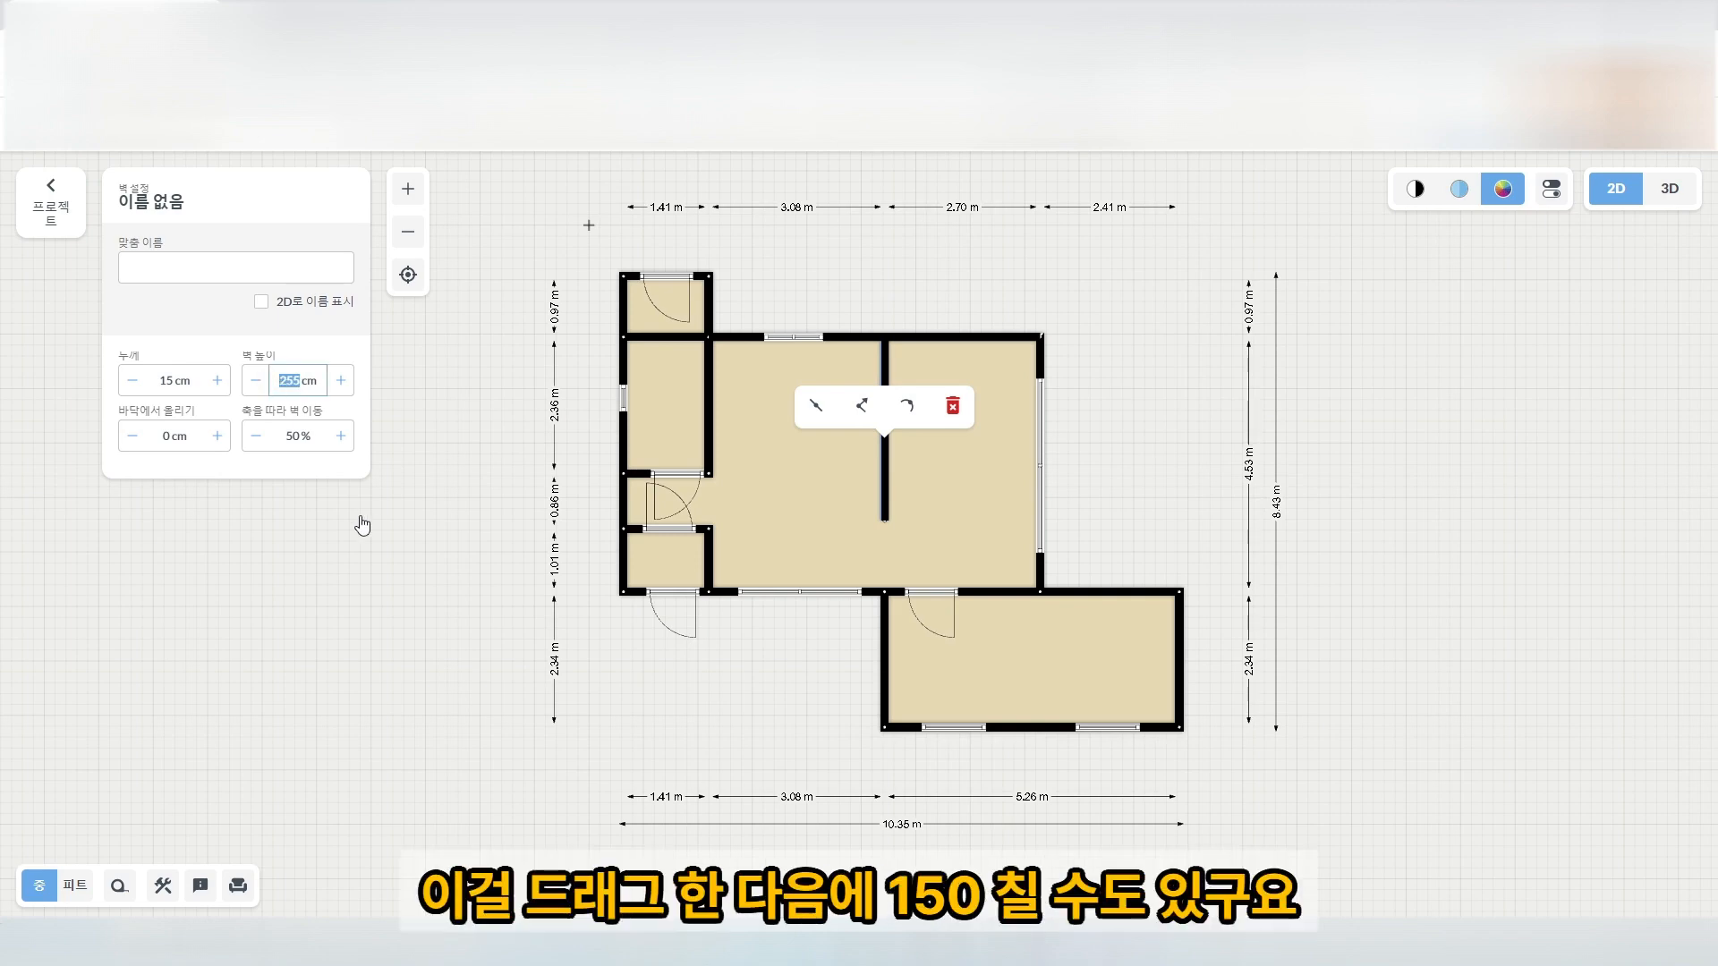
pyautogui.write('50')
pyautogui.click(433, 562)
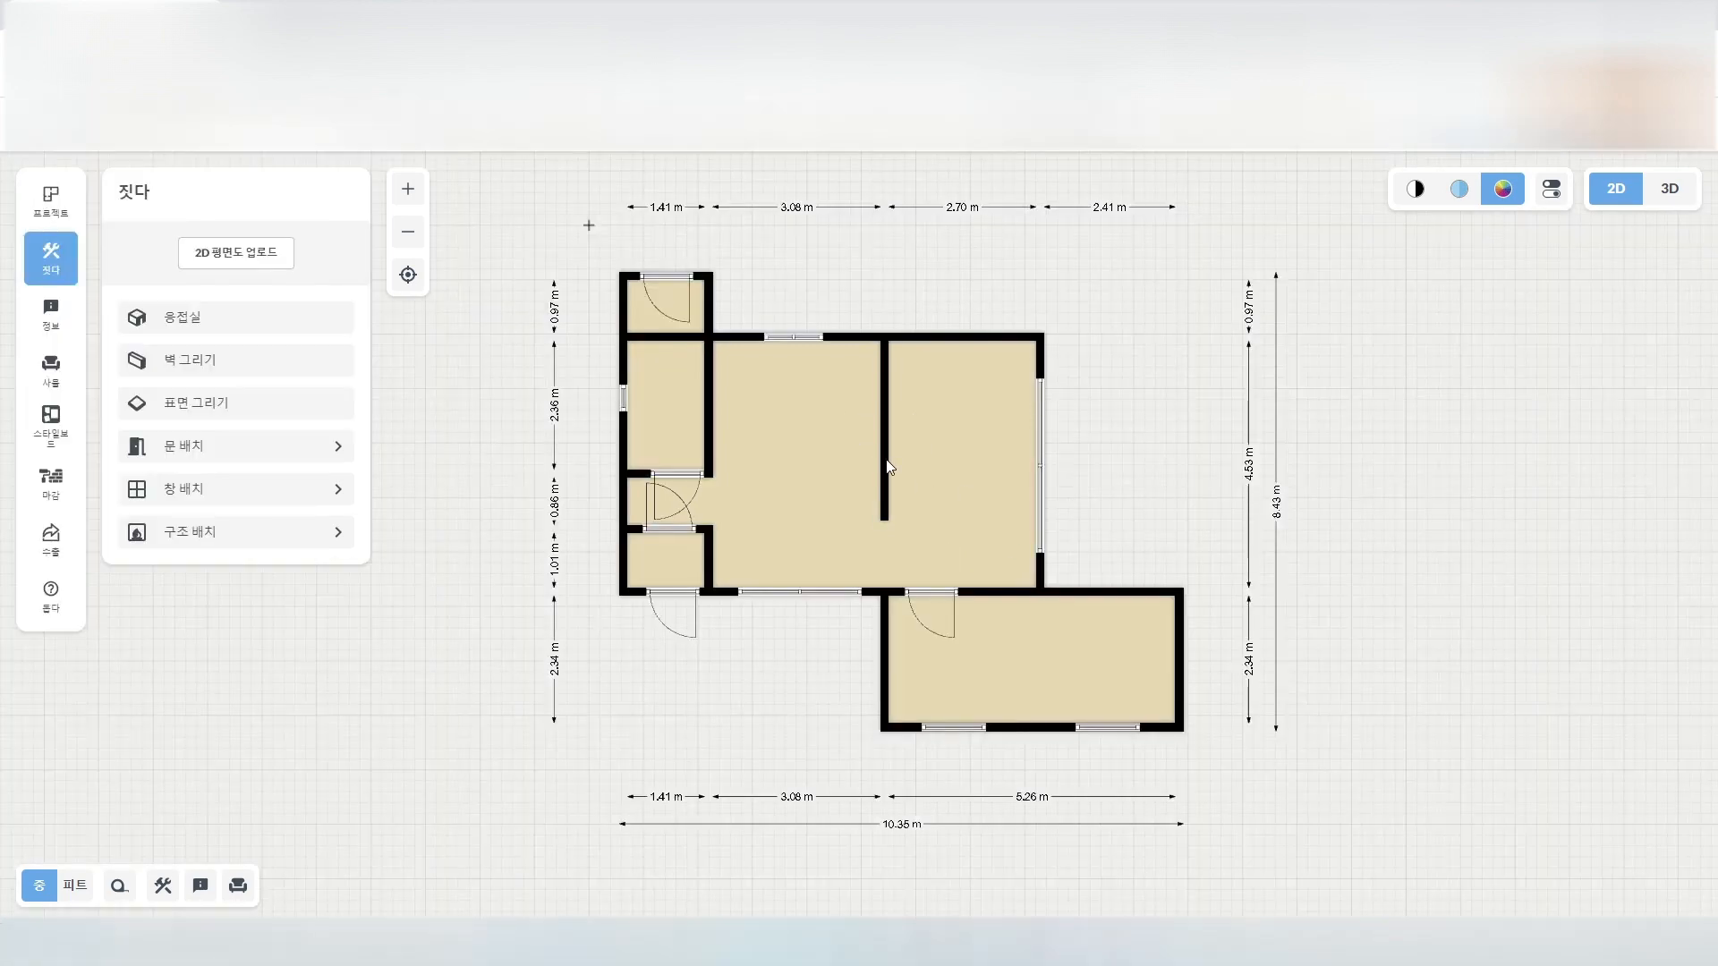
# Review the partition wall's height setting, inspect the wall in the 3D dollhouse view, and return to the 2D plan.
pyautogui.click(882, 463)
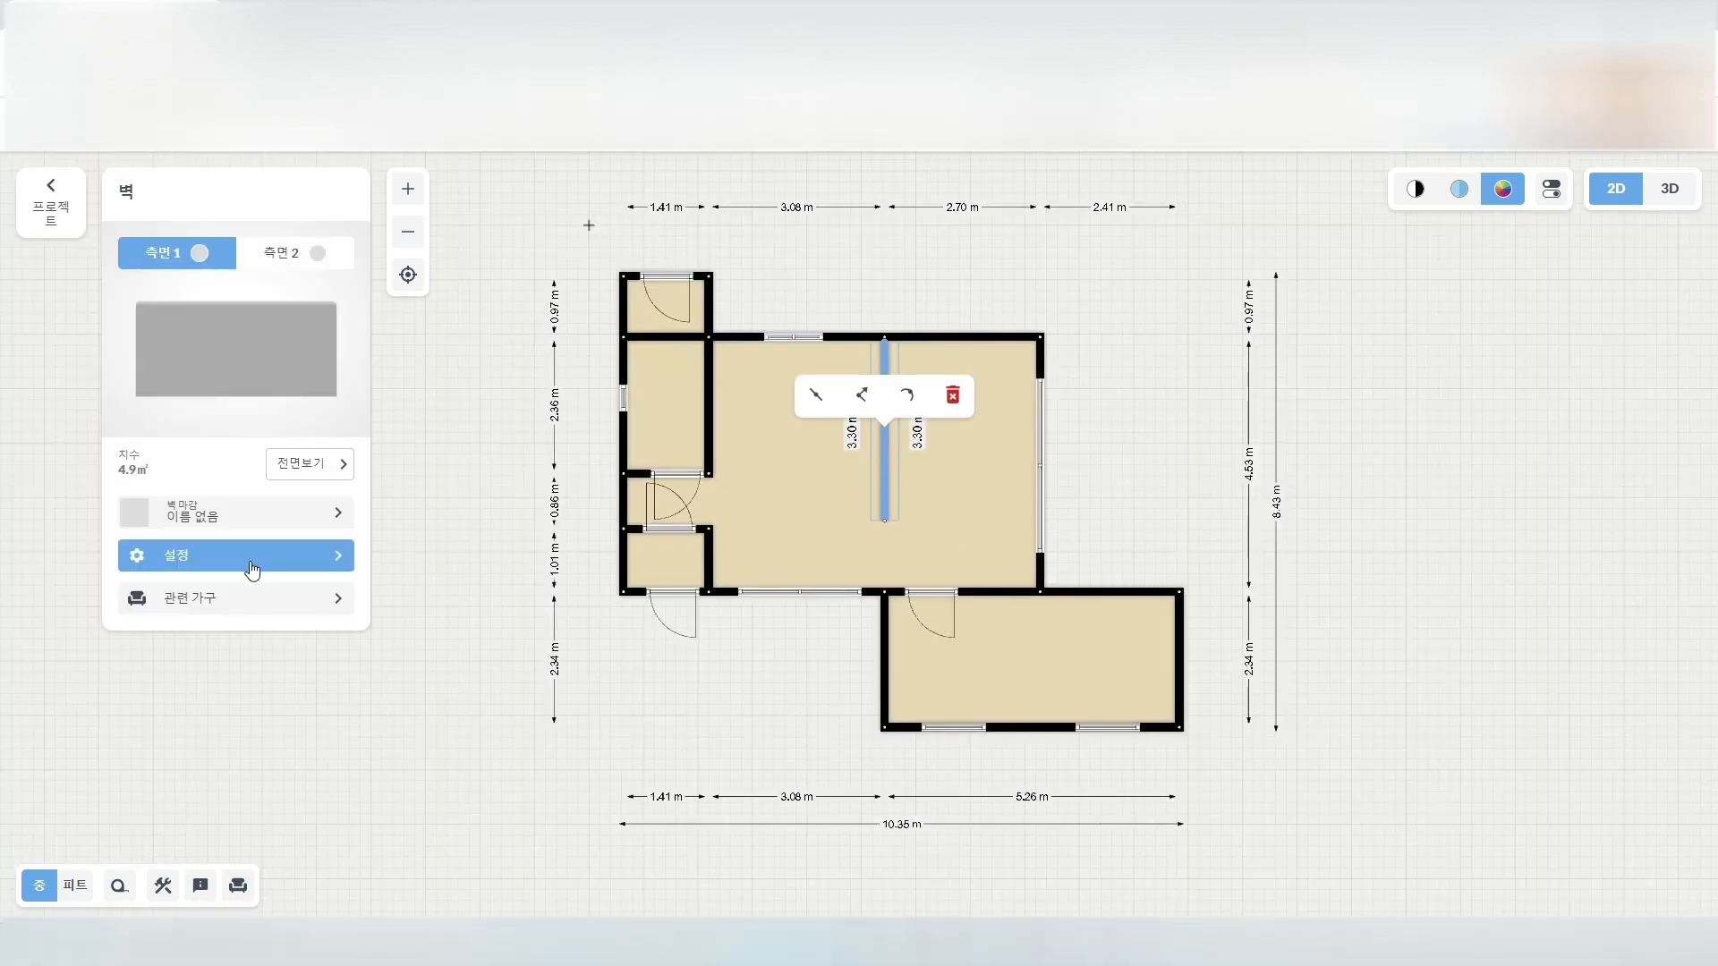
pyautogui.click(198, 556)
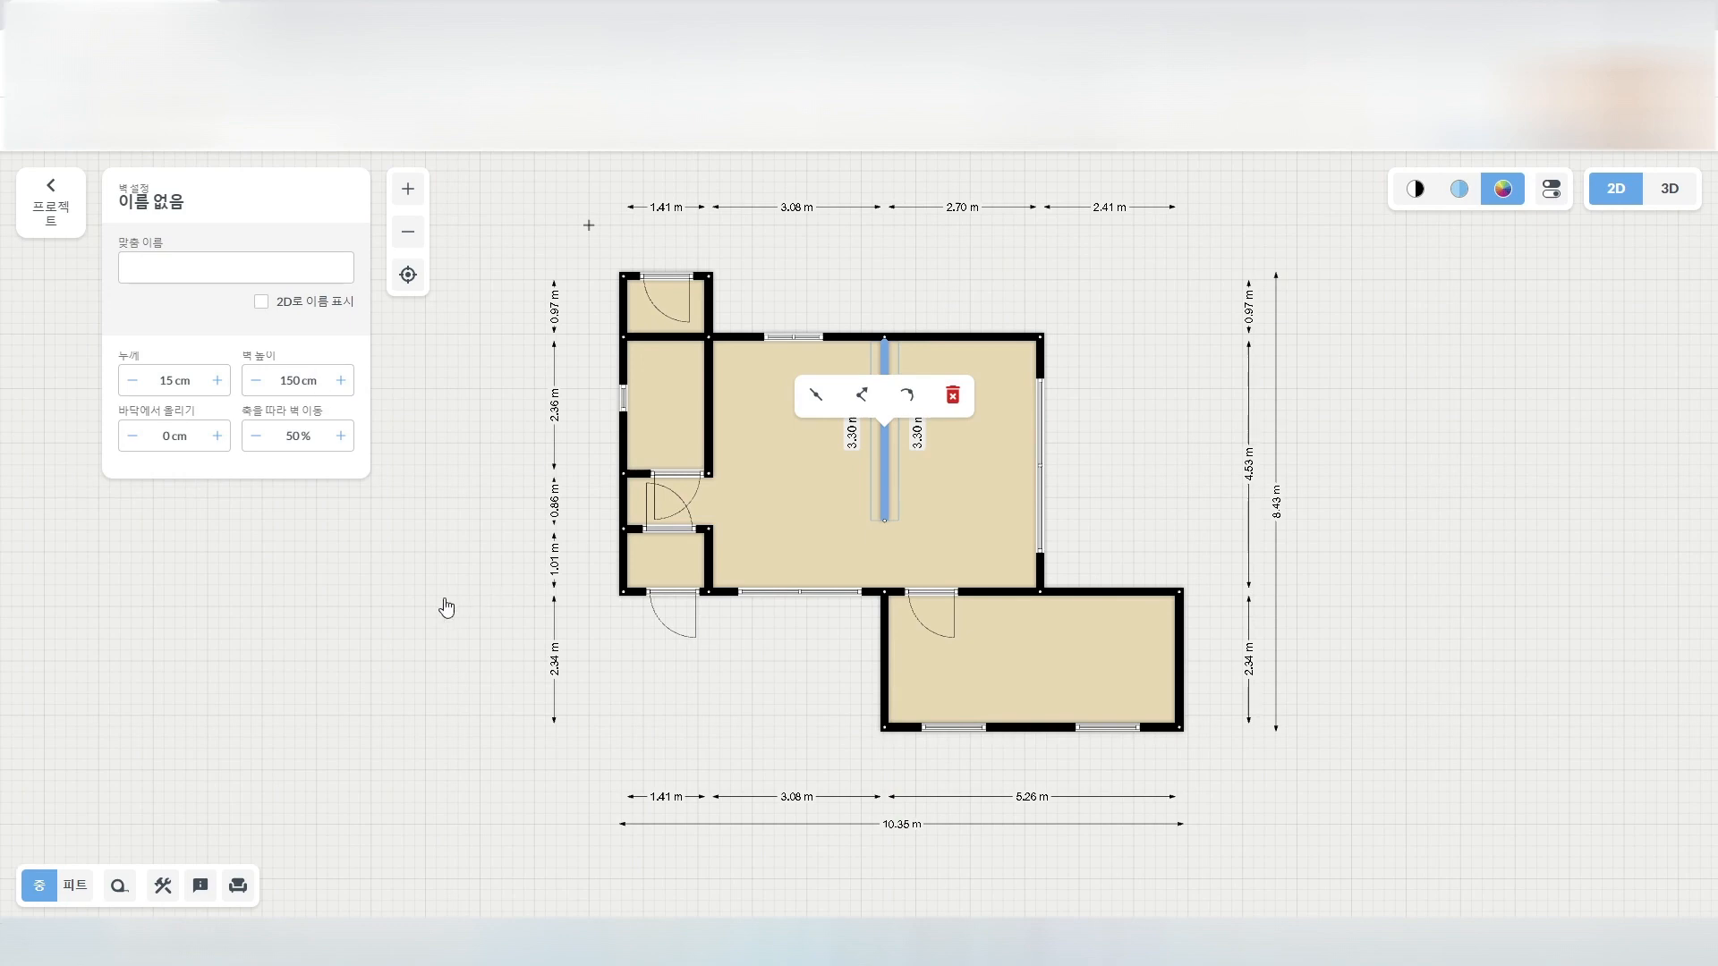
pyautogui.click(1125, 480)
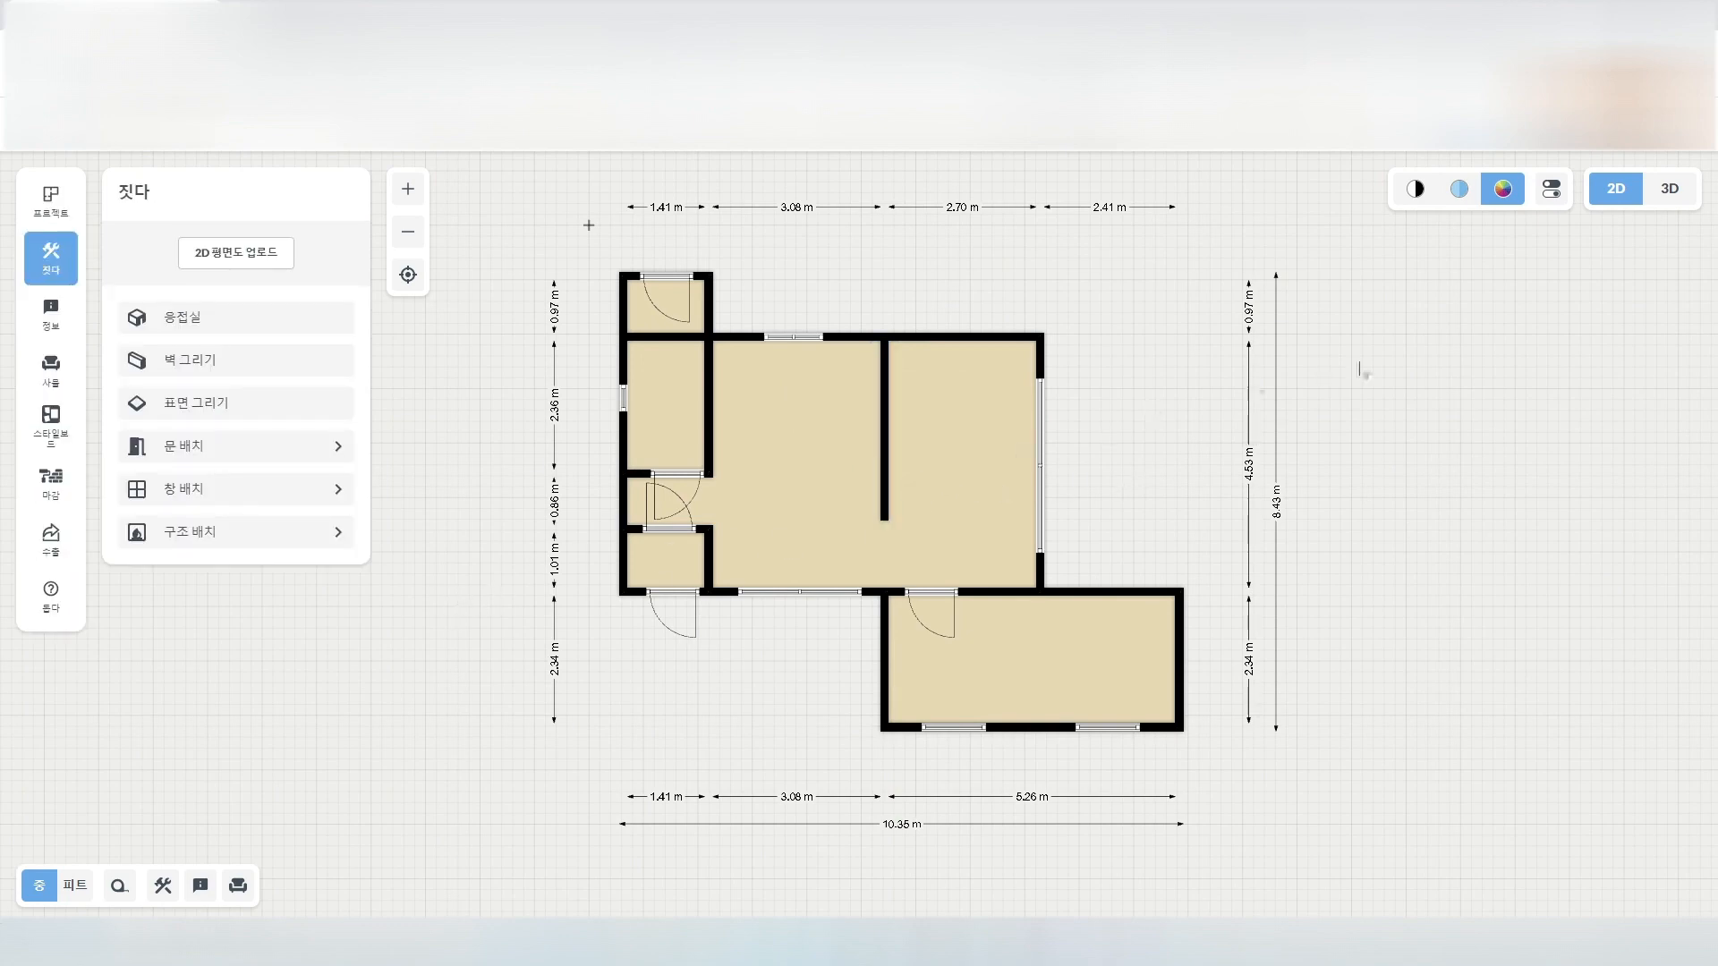
pyautogui.click(1669, 188)
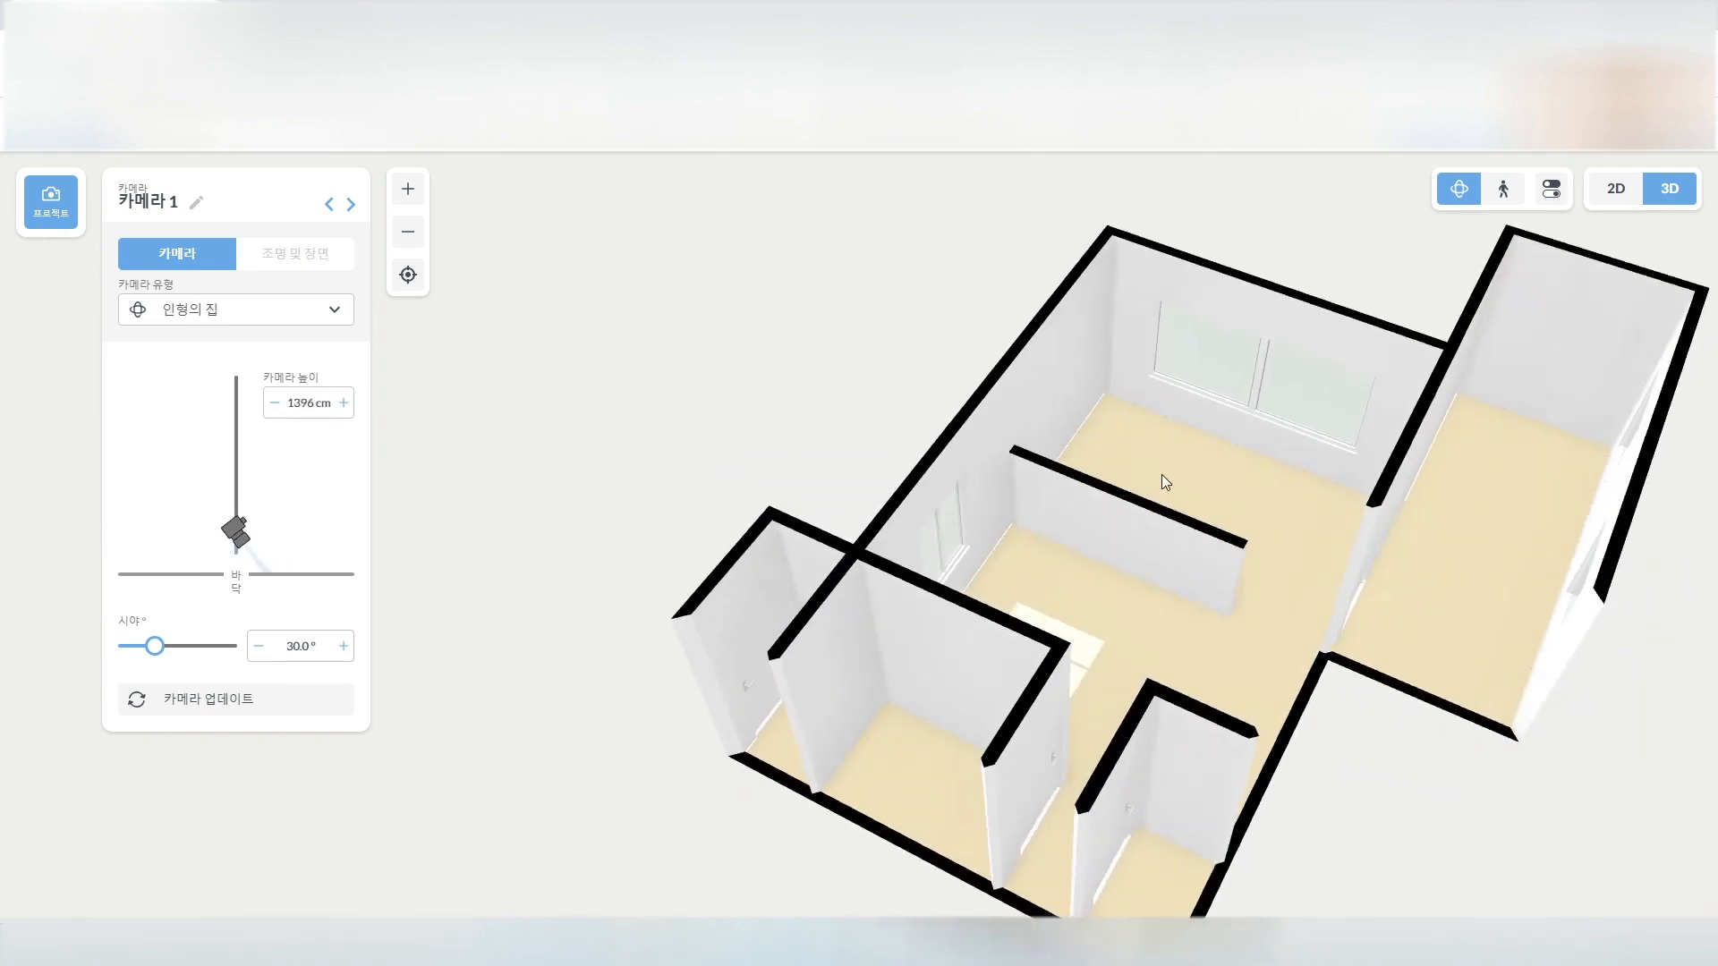
pyautogui.moveTo(1216, 567); pyautogui.dragTo(1048, 567)
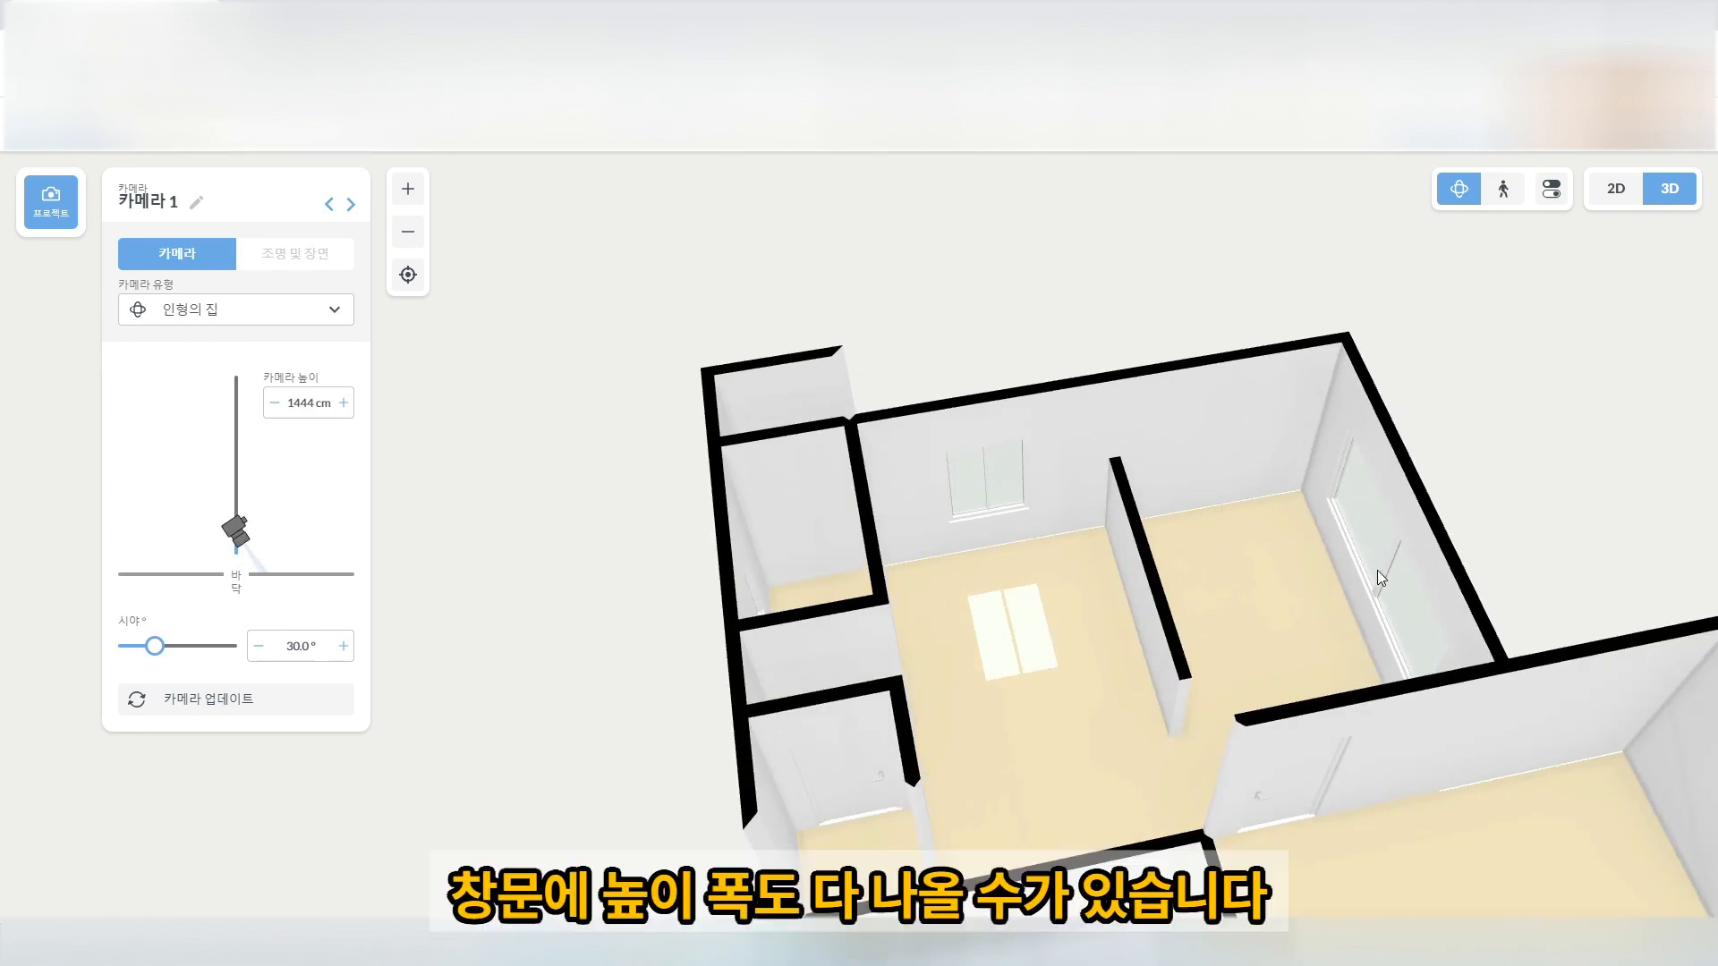
pyautogui.moveTo(1375, 574)
pyautogui.mouseDown()
pyautogui.moveTo(1391, 539)
pyautogui.moveTo(1281, 600)
pyautogui.moveTo(1318, 548)
pyautogui.moveTo(1383, 560)
pyautogui.mouseUp()
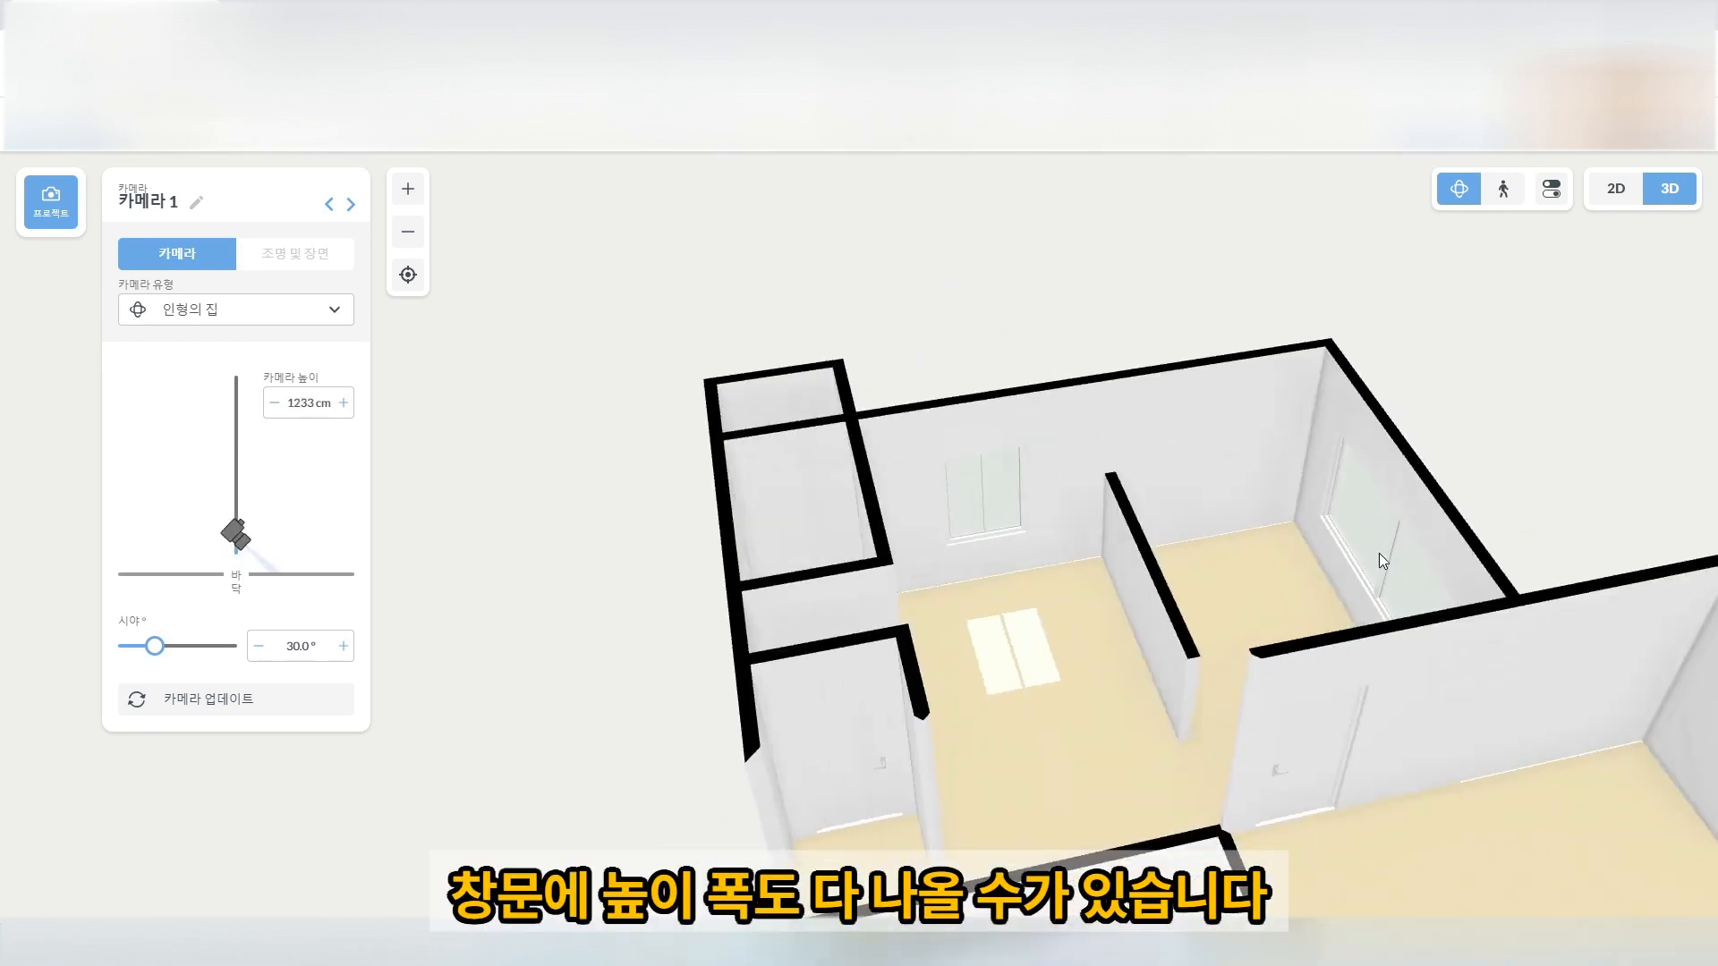
pyautogui.click(1616, 188)
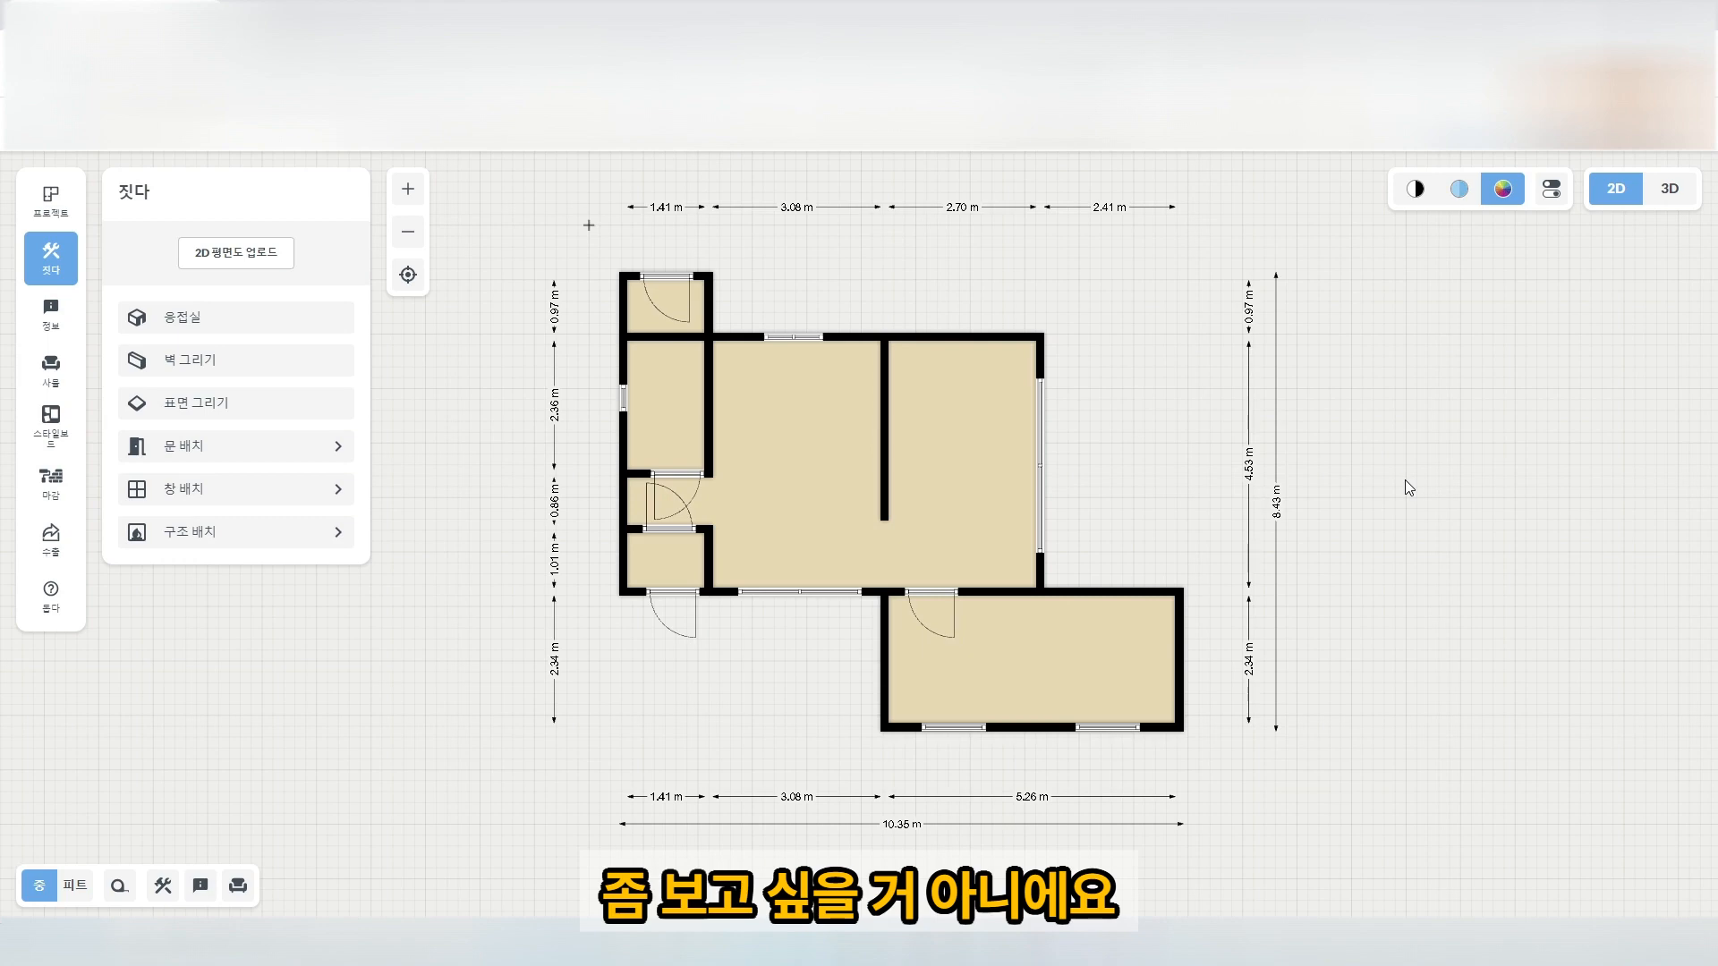
# Open the living room furniture category (거실 가구) in the object library.
pyautogui.moveTo(1392, 547); pyautogui.dragTo(1366, 486)
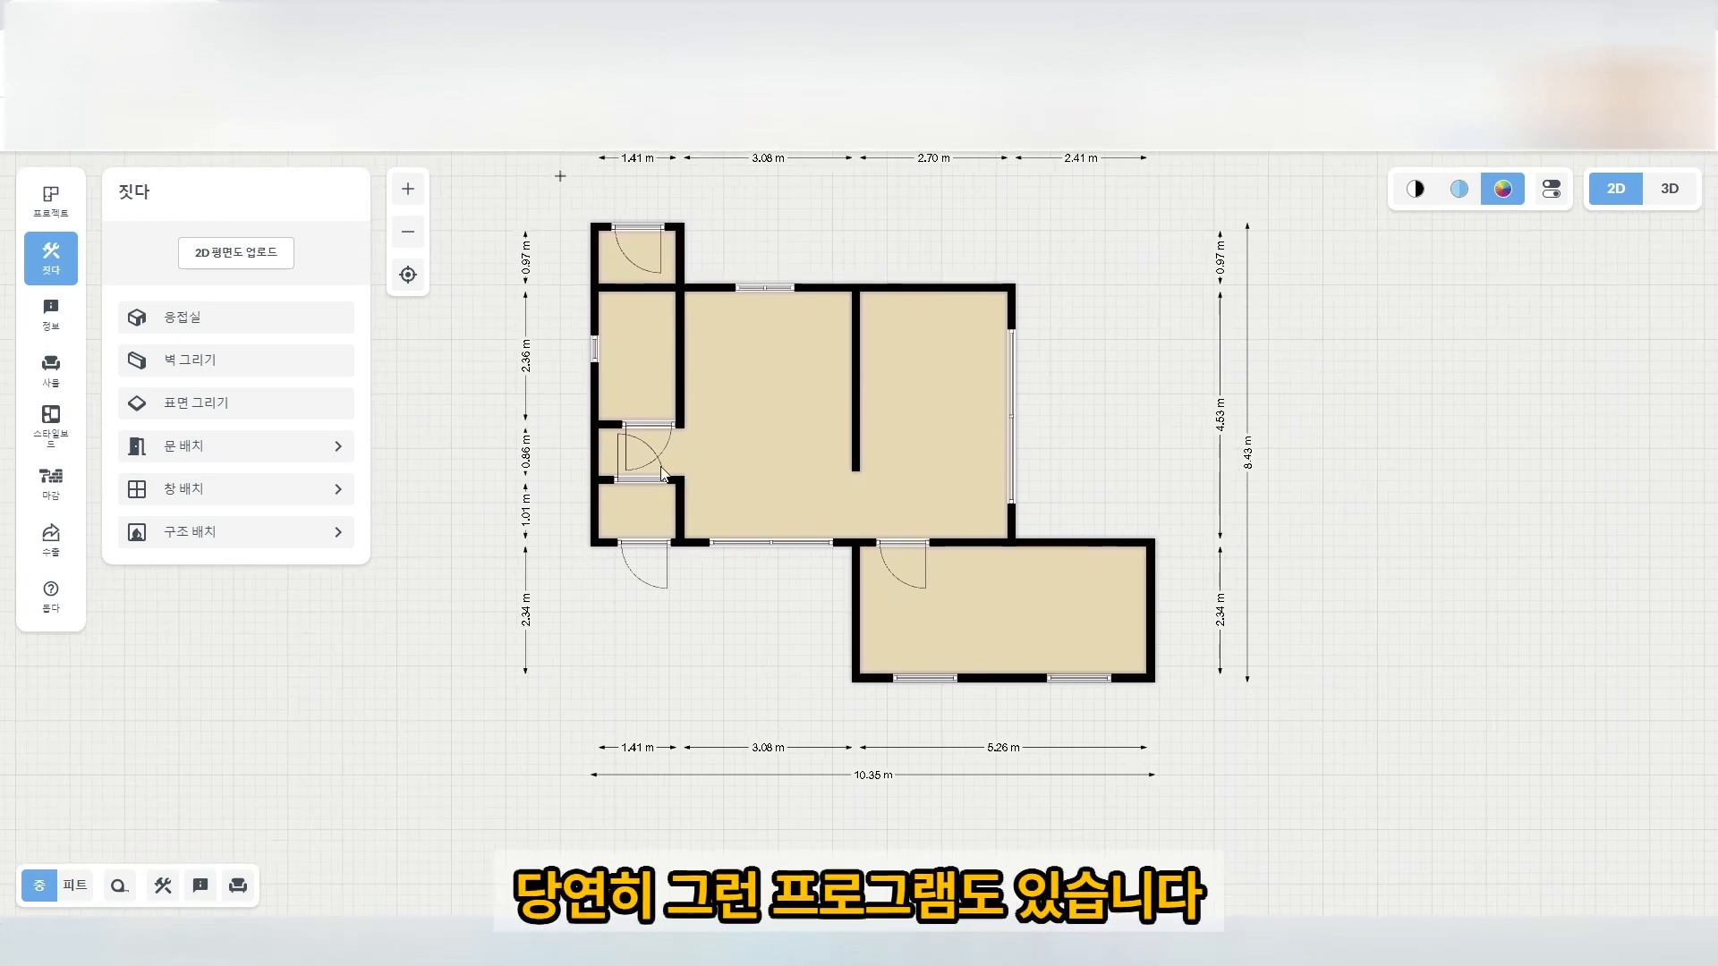
pyautogui.moveTo(1349, 439); pyautogui.dragTo(1413, 518)
pyautogui.scroll(1, 1364, 483)
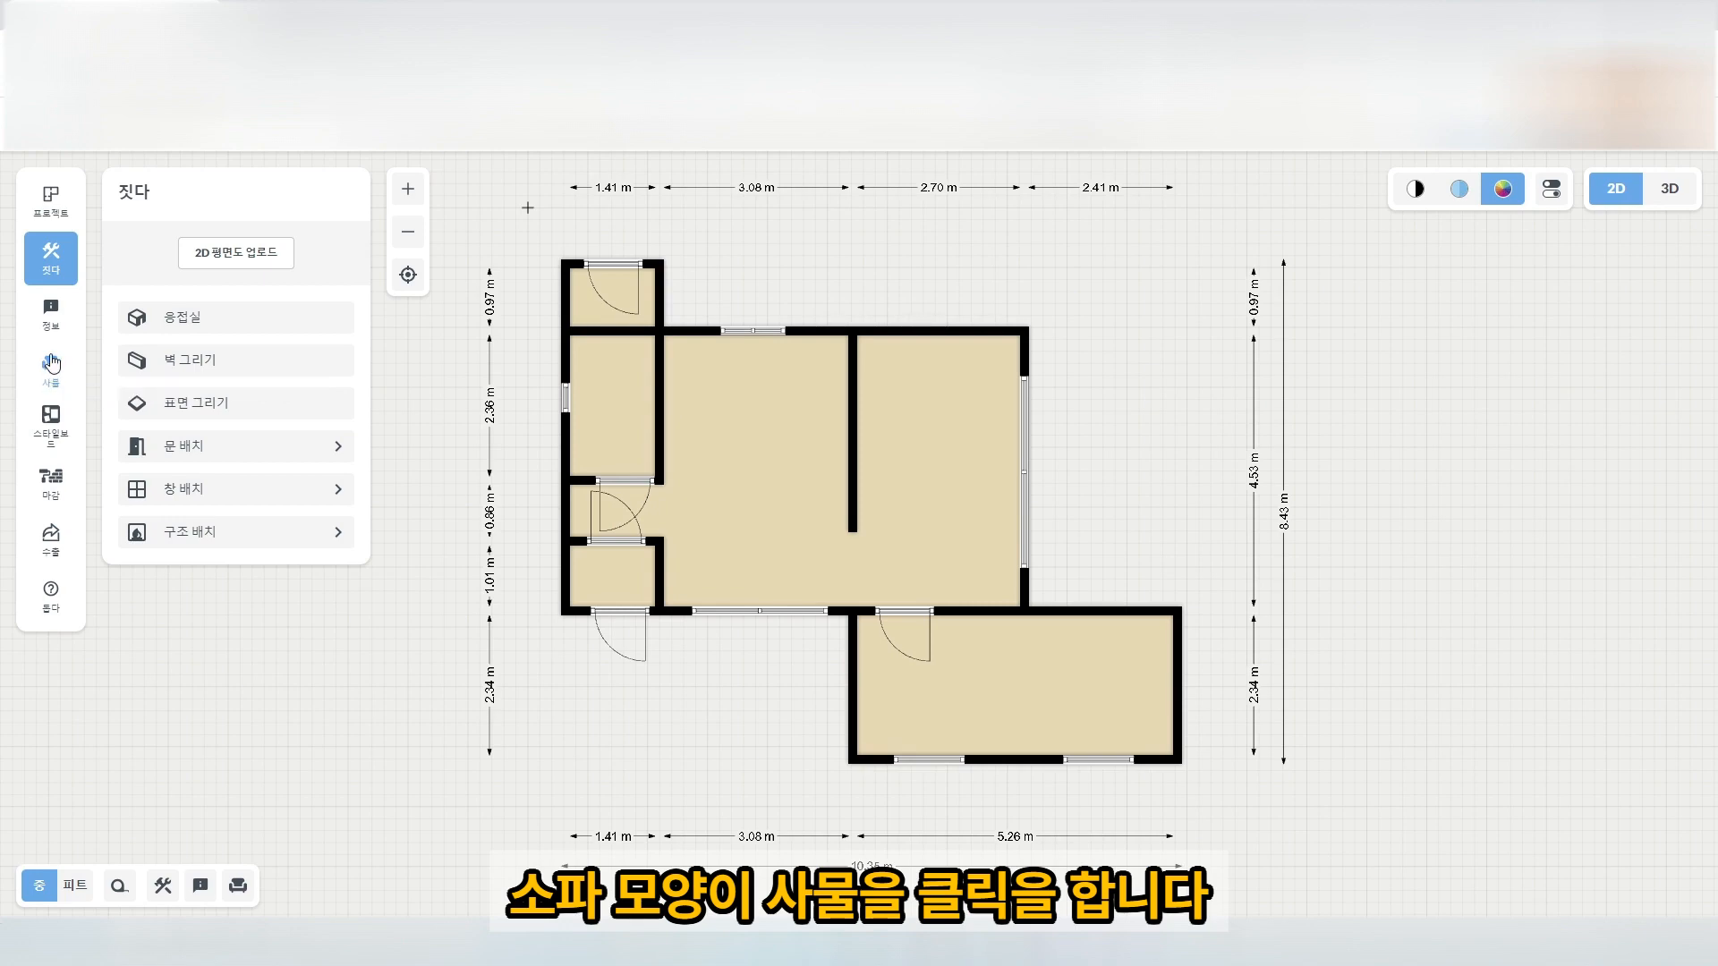
pyautogui.click(51, 259)
pyautogui.click(51, 259)
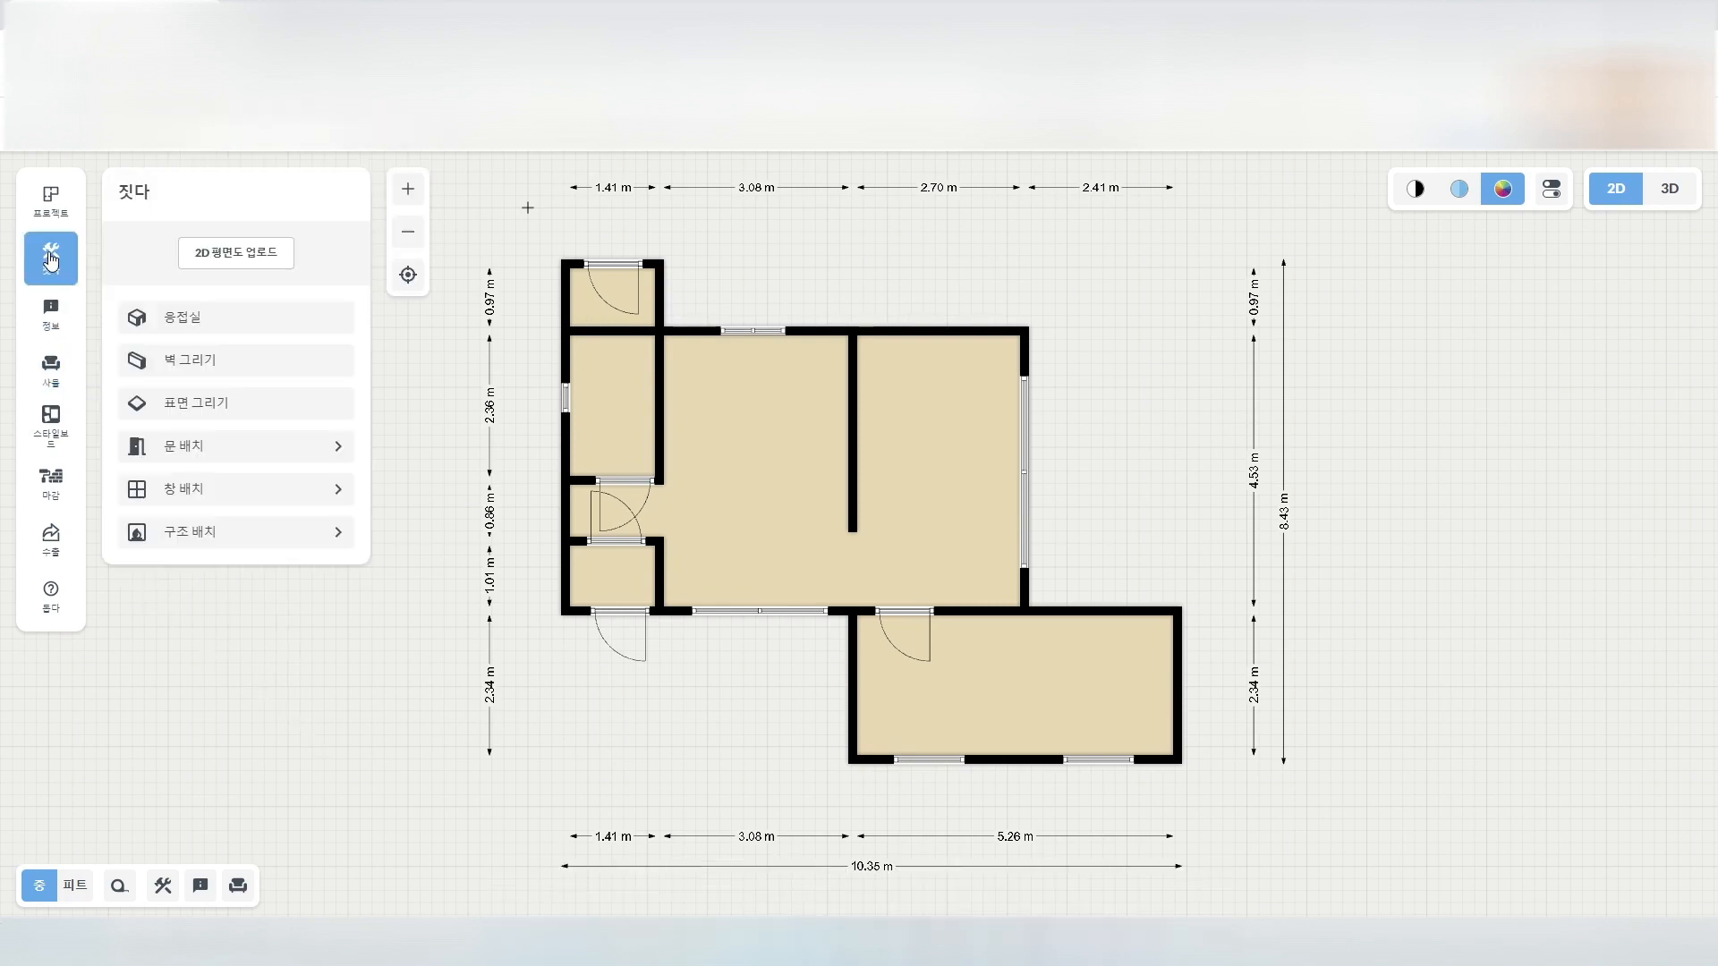
pyautogui.click(50, 376)
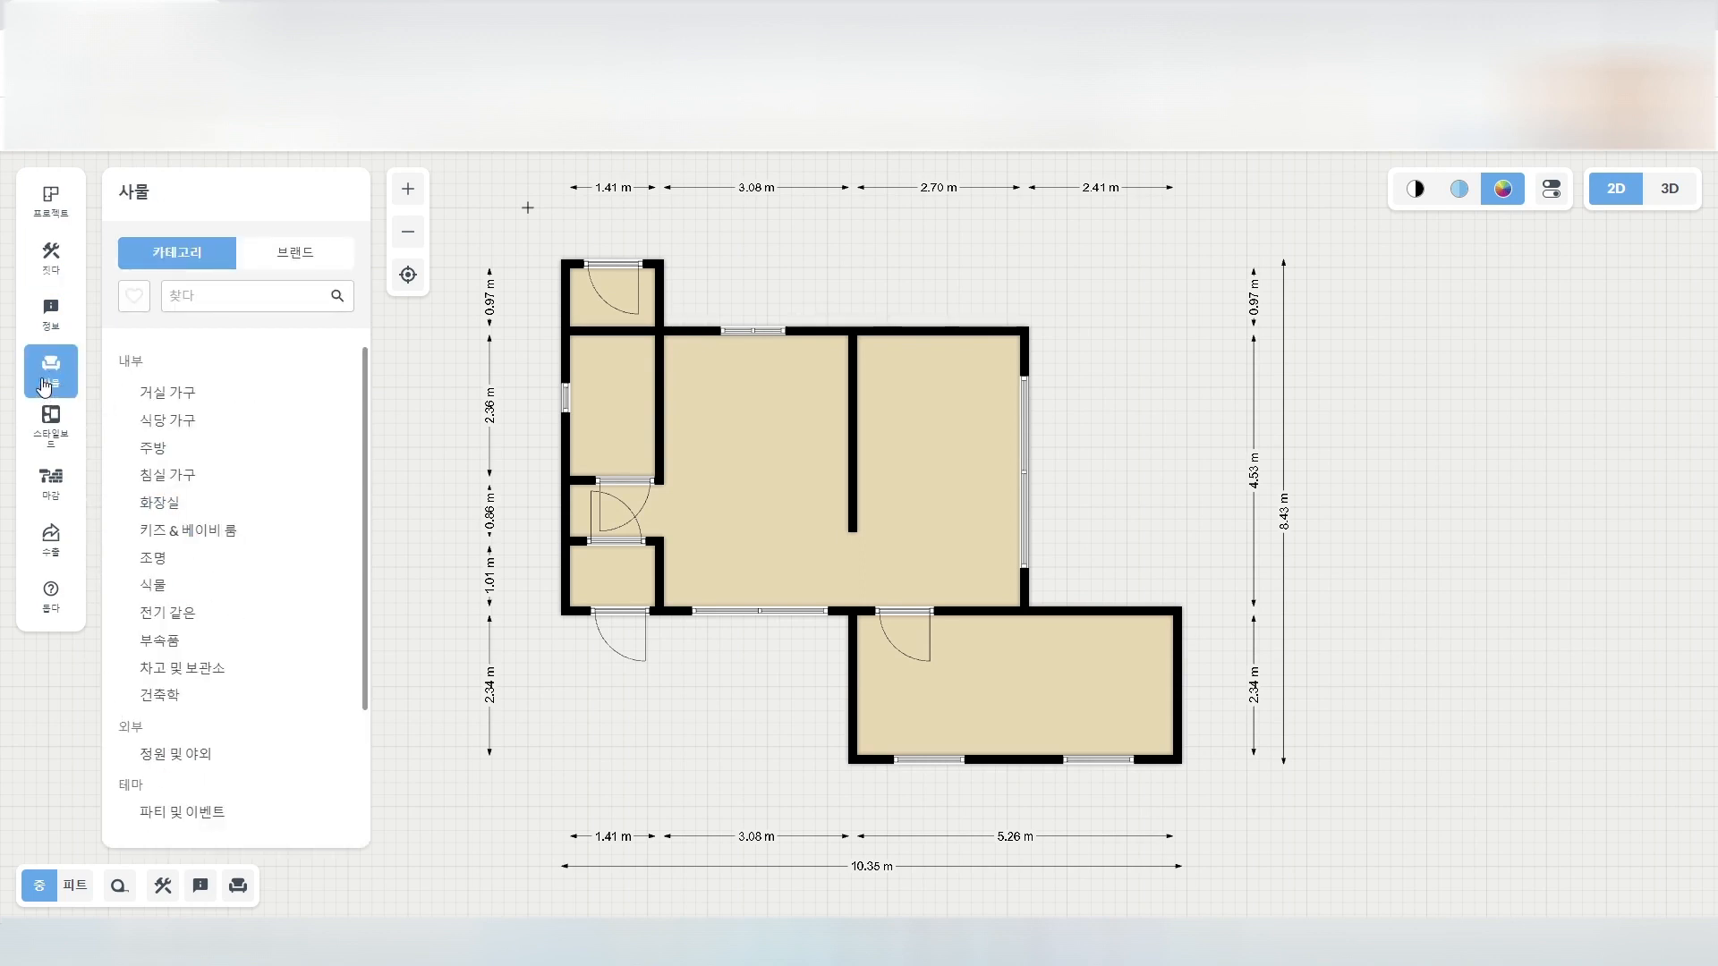
pyautogui.click(51, 255)
pyautogui.click(50, 372)
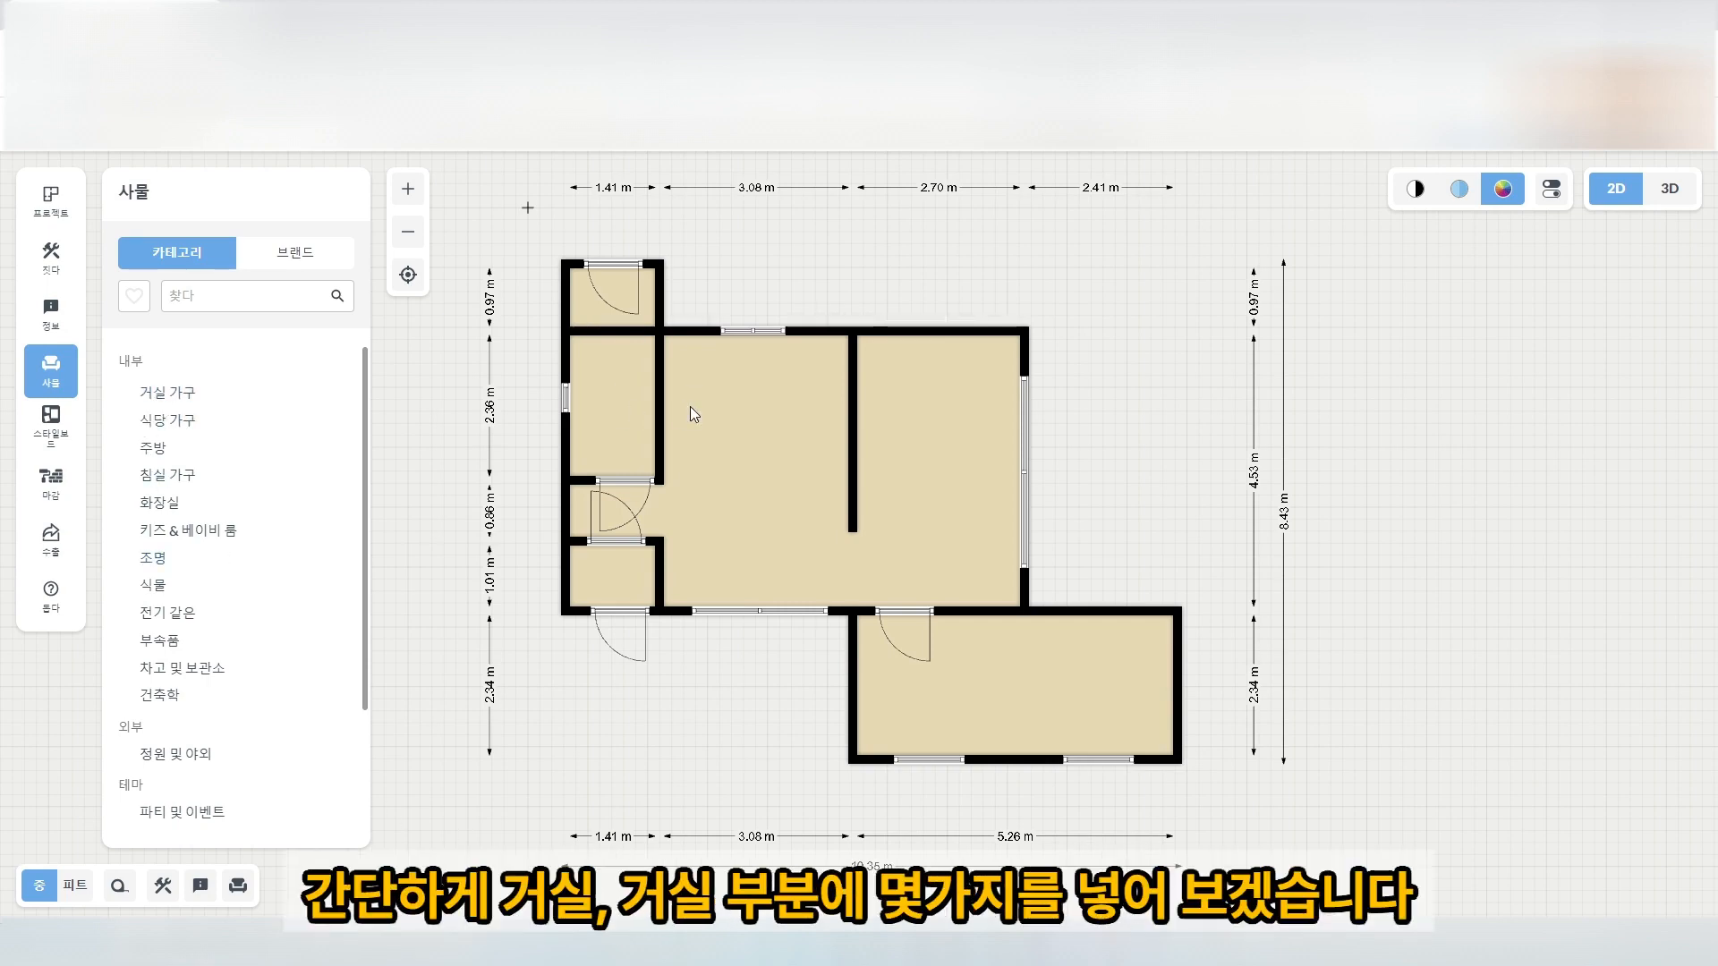
pyautogui.click(167, 393)
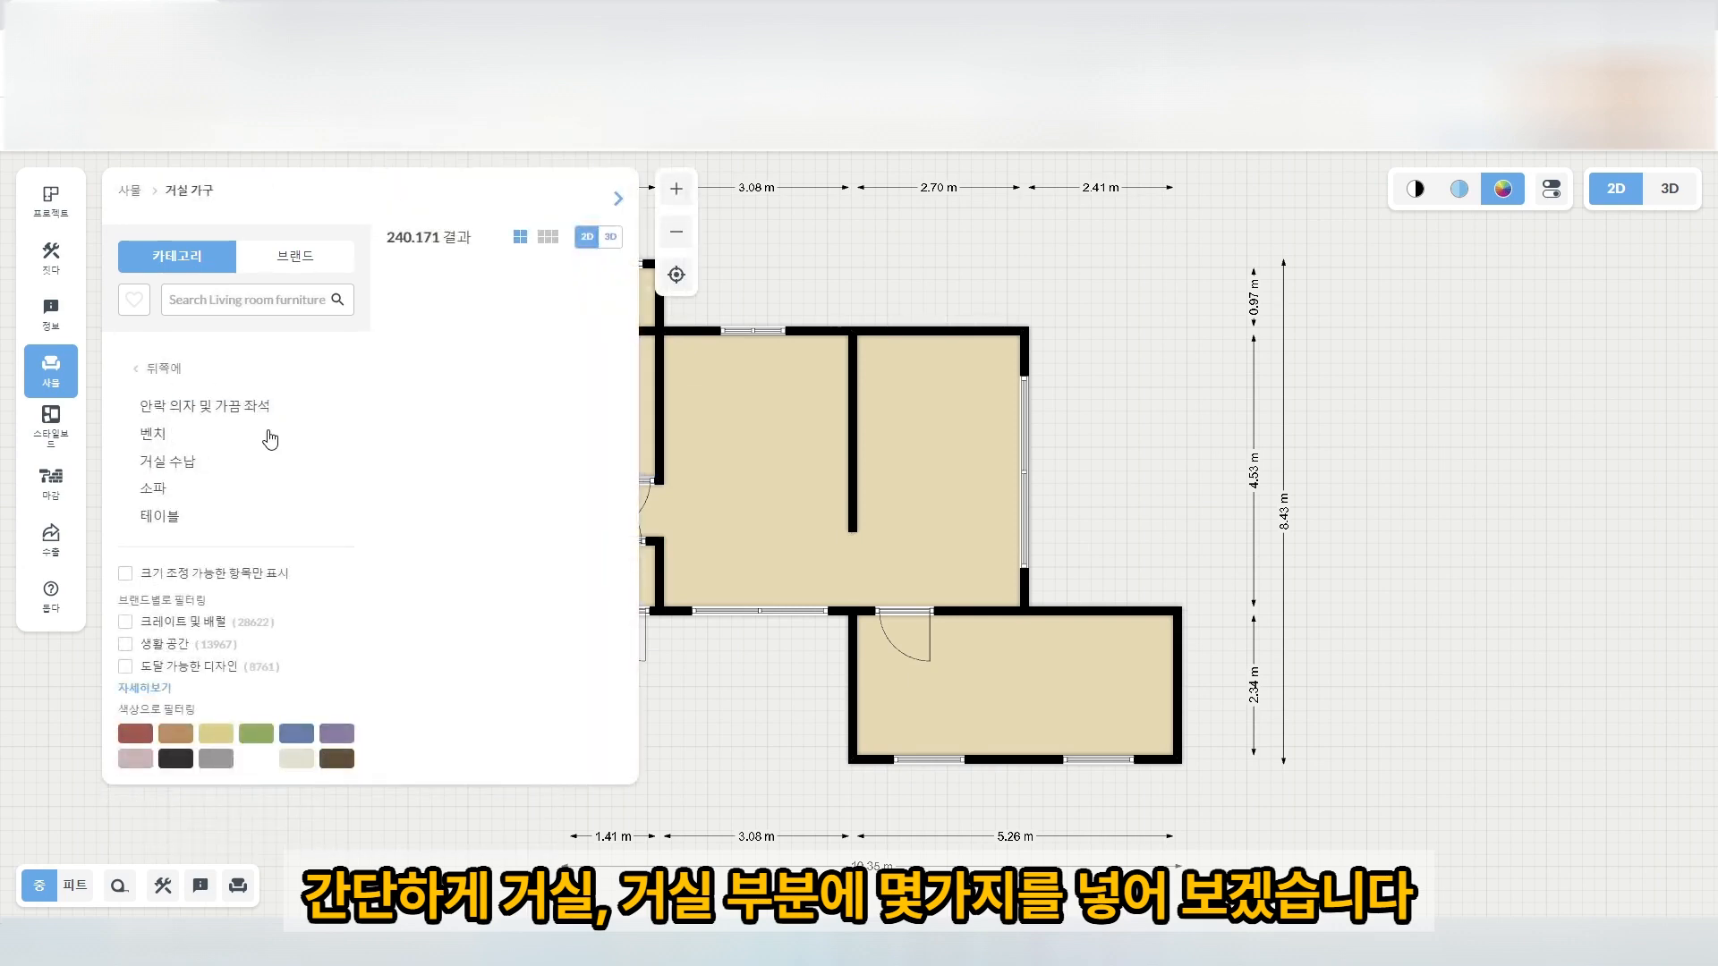
# Browse the lounge chair, footstool and inflatable chair subcategories (라운지 의자, 발판, 풍선 의자) within the armchairs category.
pyautogui.click(177, 409)
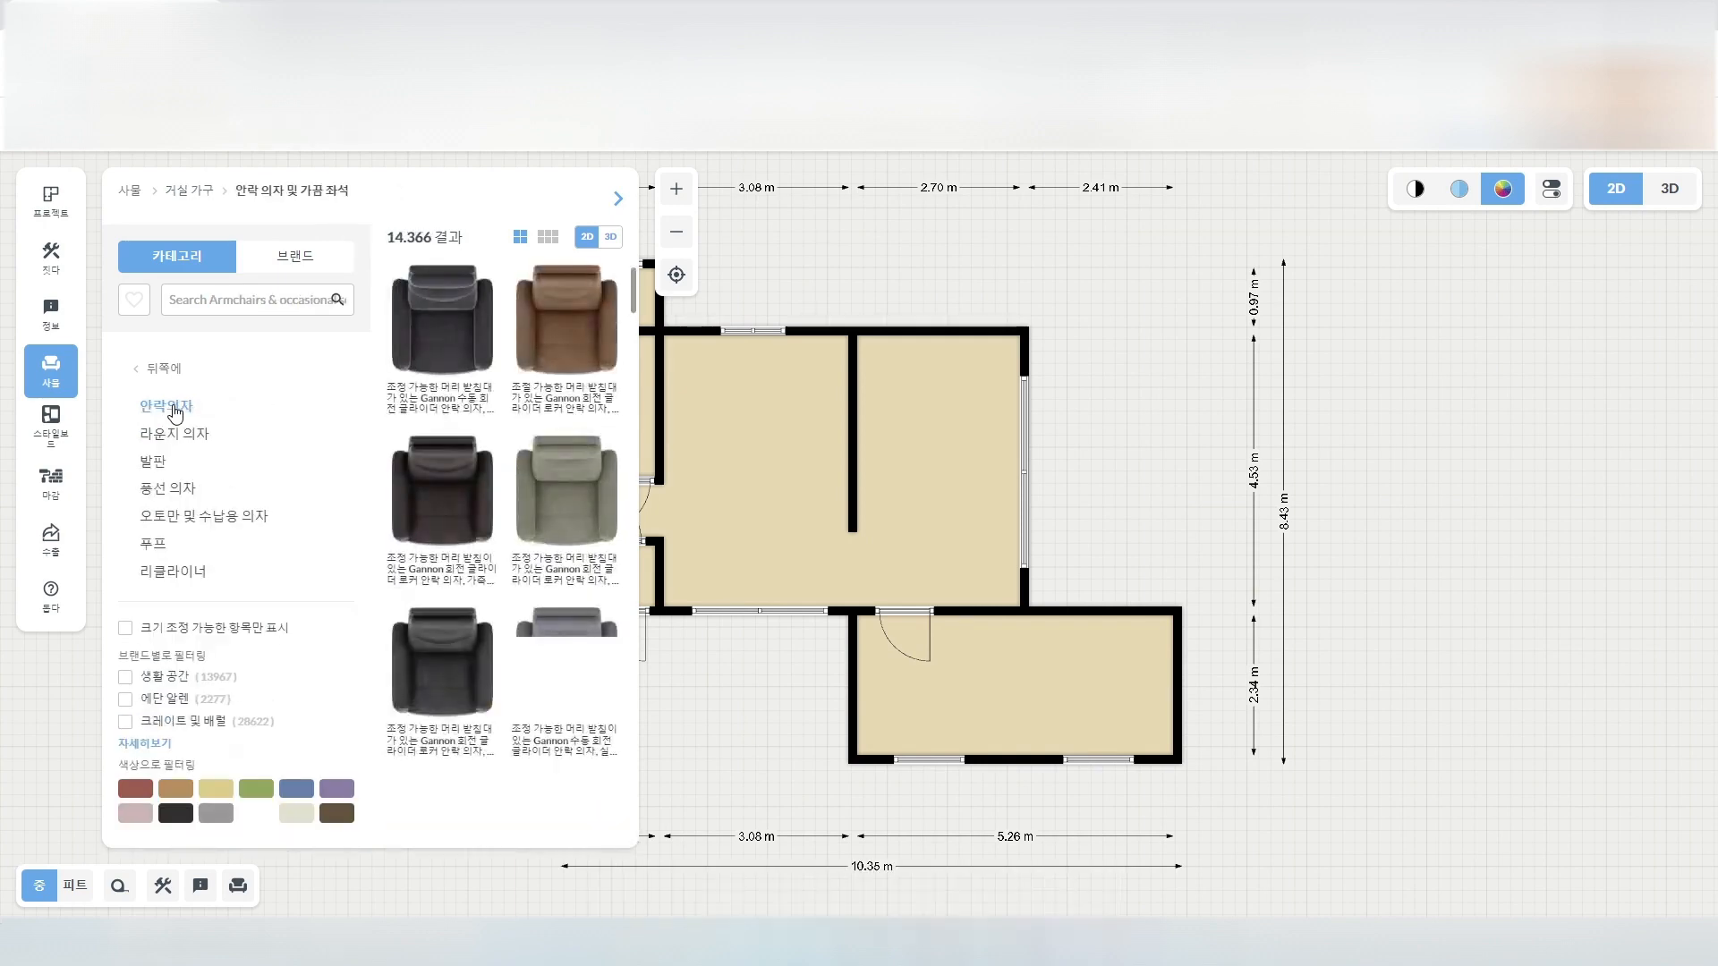
pyautogui.click(172, 435)
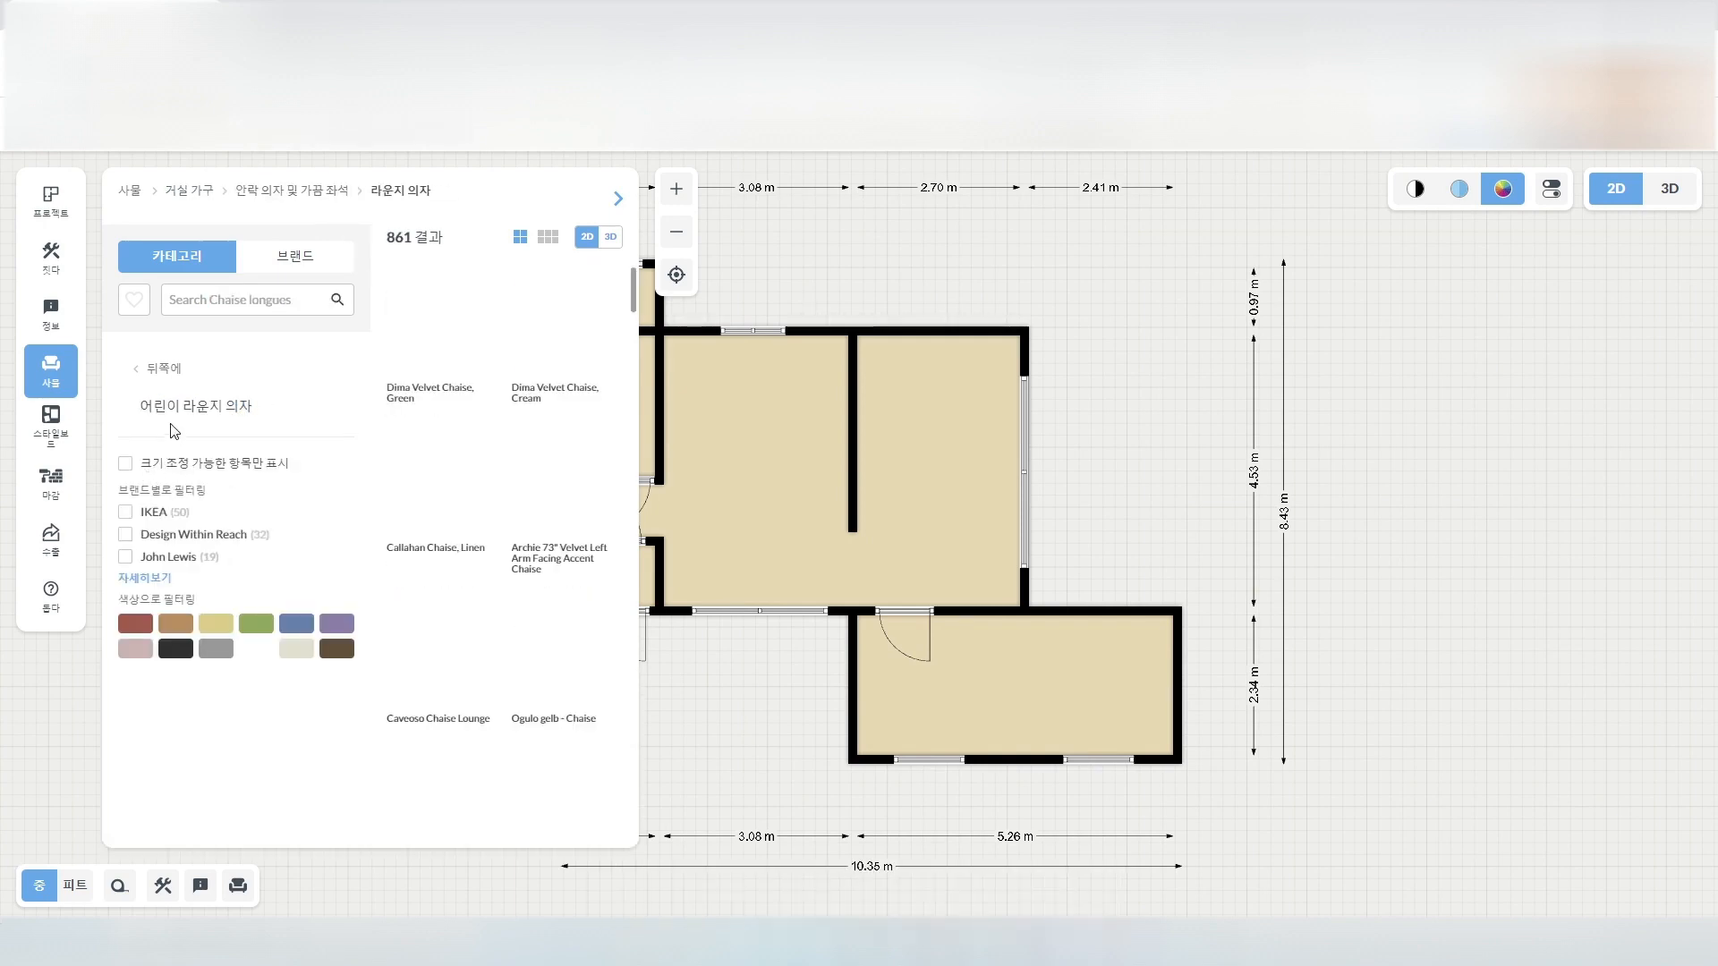
pyautogui.click(151, 370)
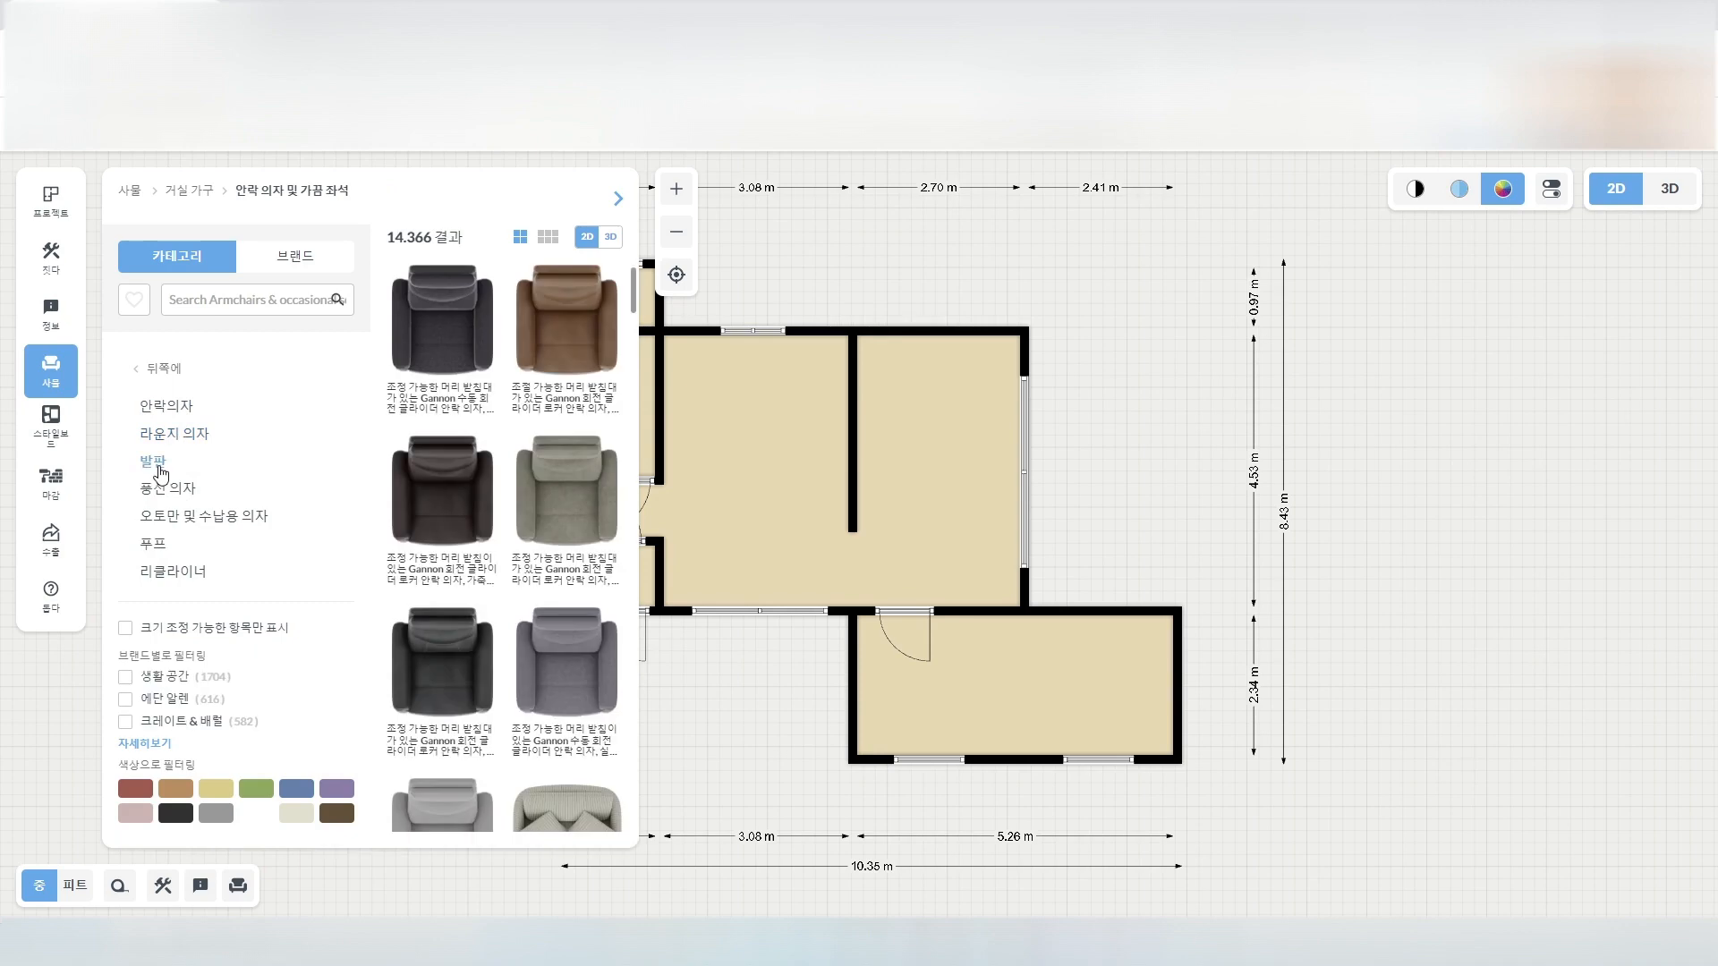
pyautogui.click(170, 469)
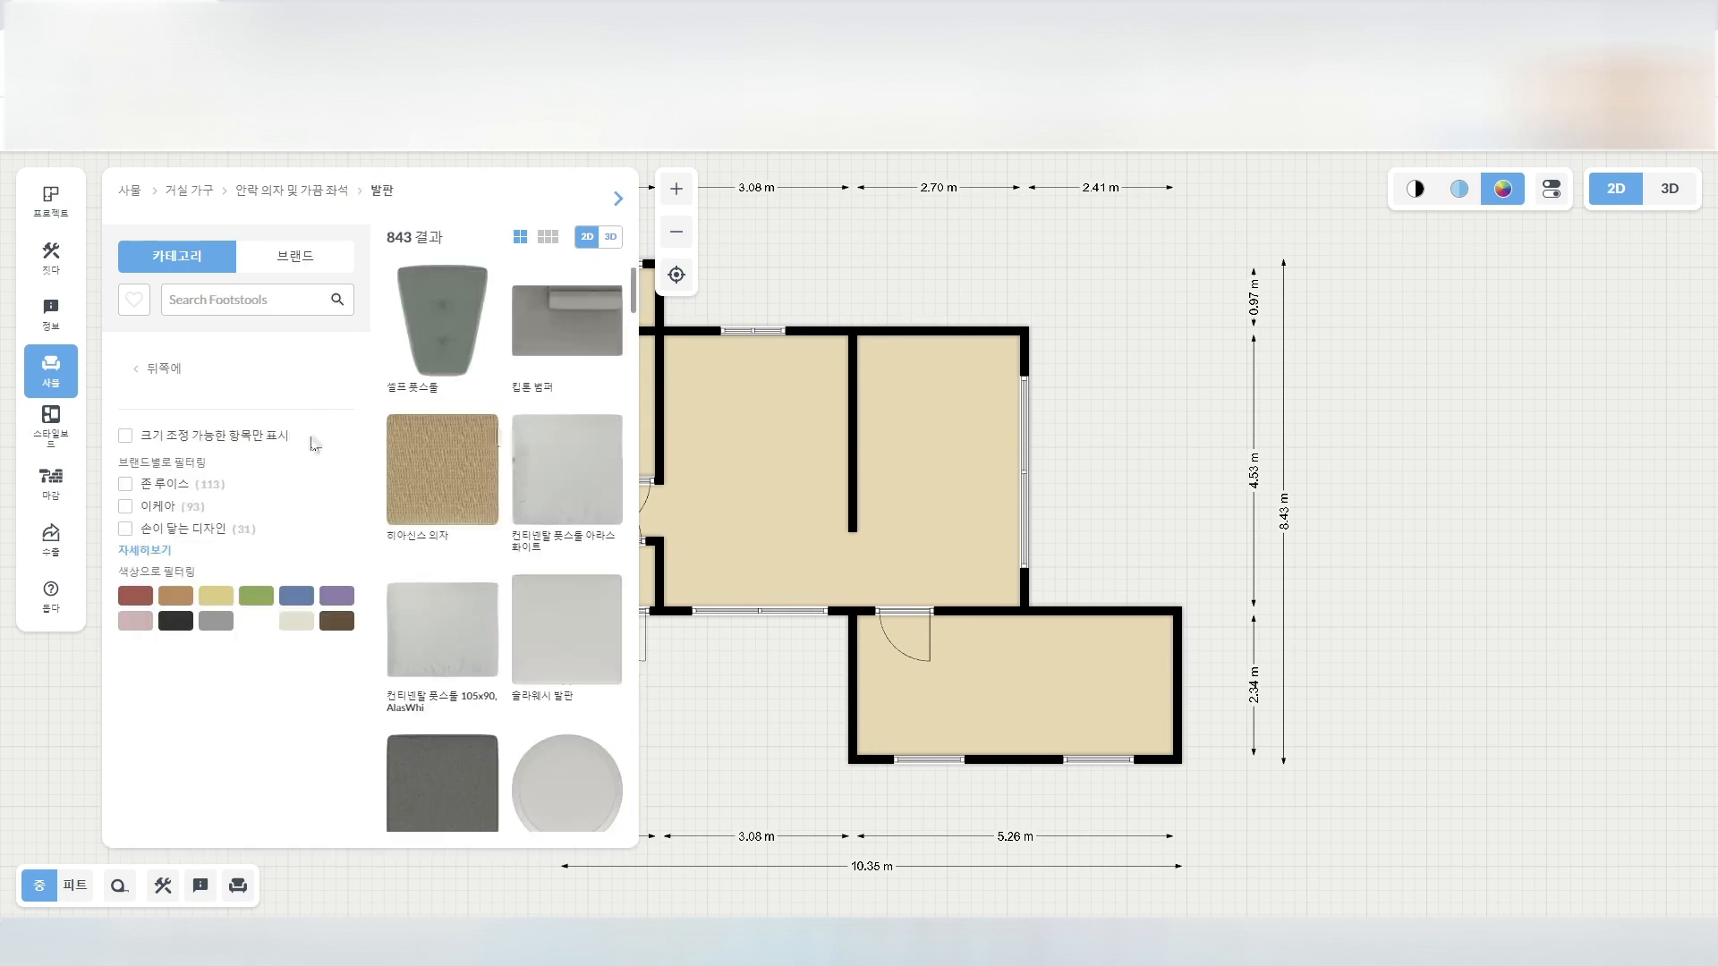
pyautogui.click(141, 371)
pyautogui.click(172, 489)
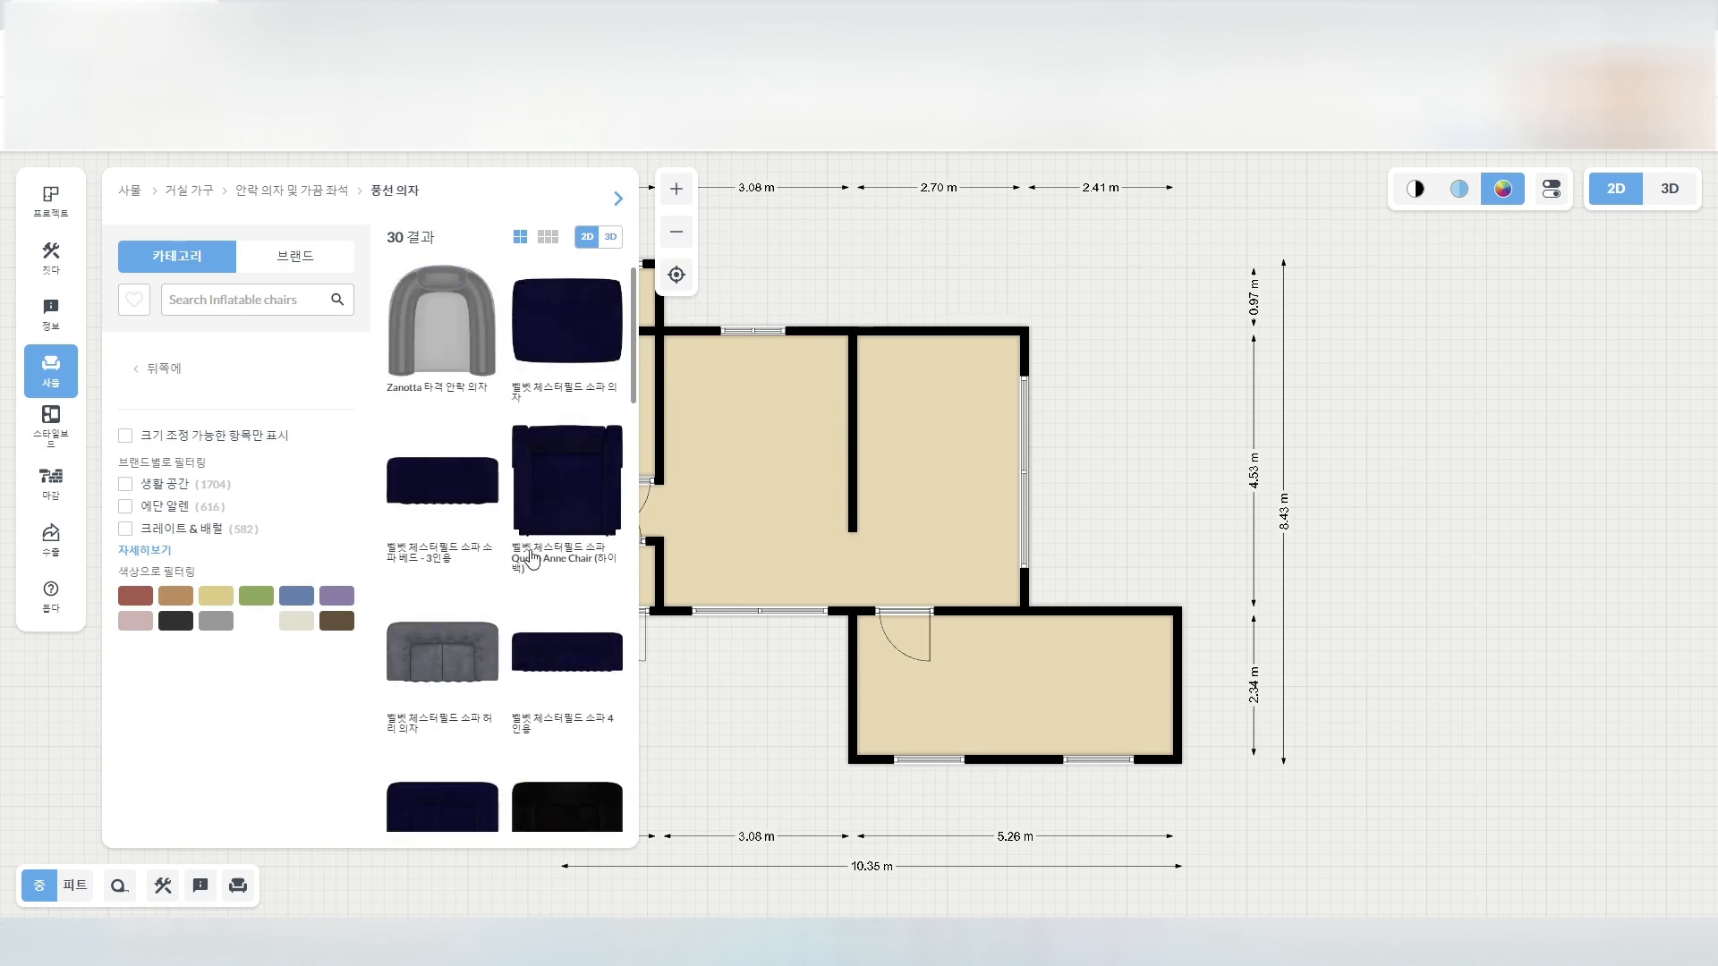
pyautogui.click(143, 368)
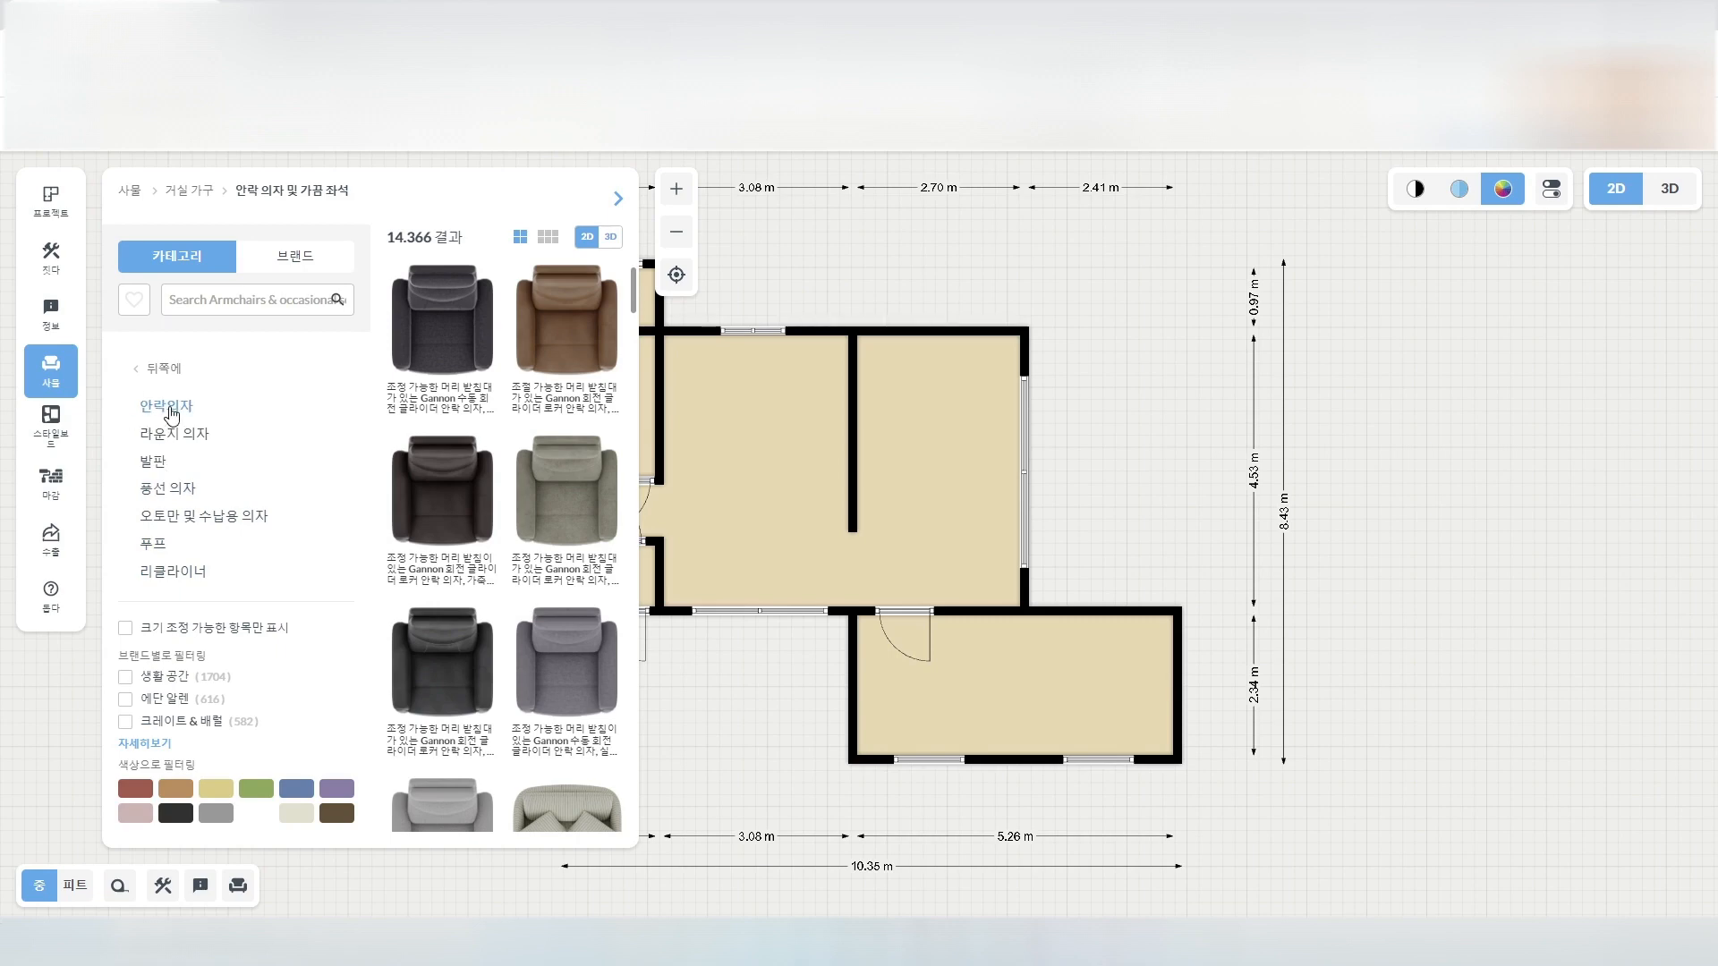
# Look through the available models in the lounge chair subcategory (라운지 의자).
pyautogui.click(174, 434)
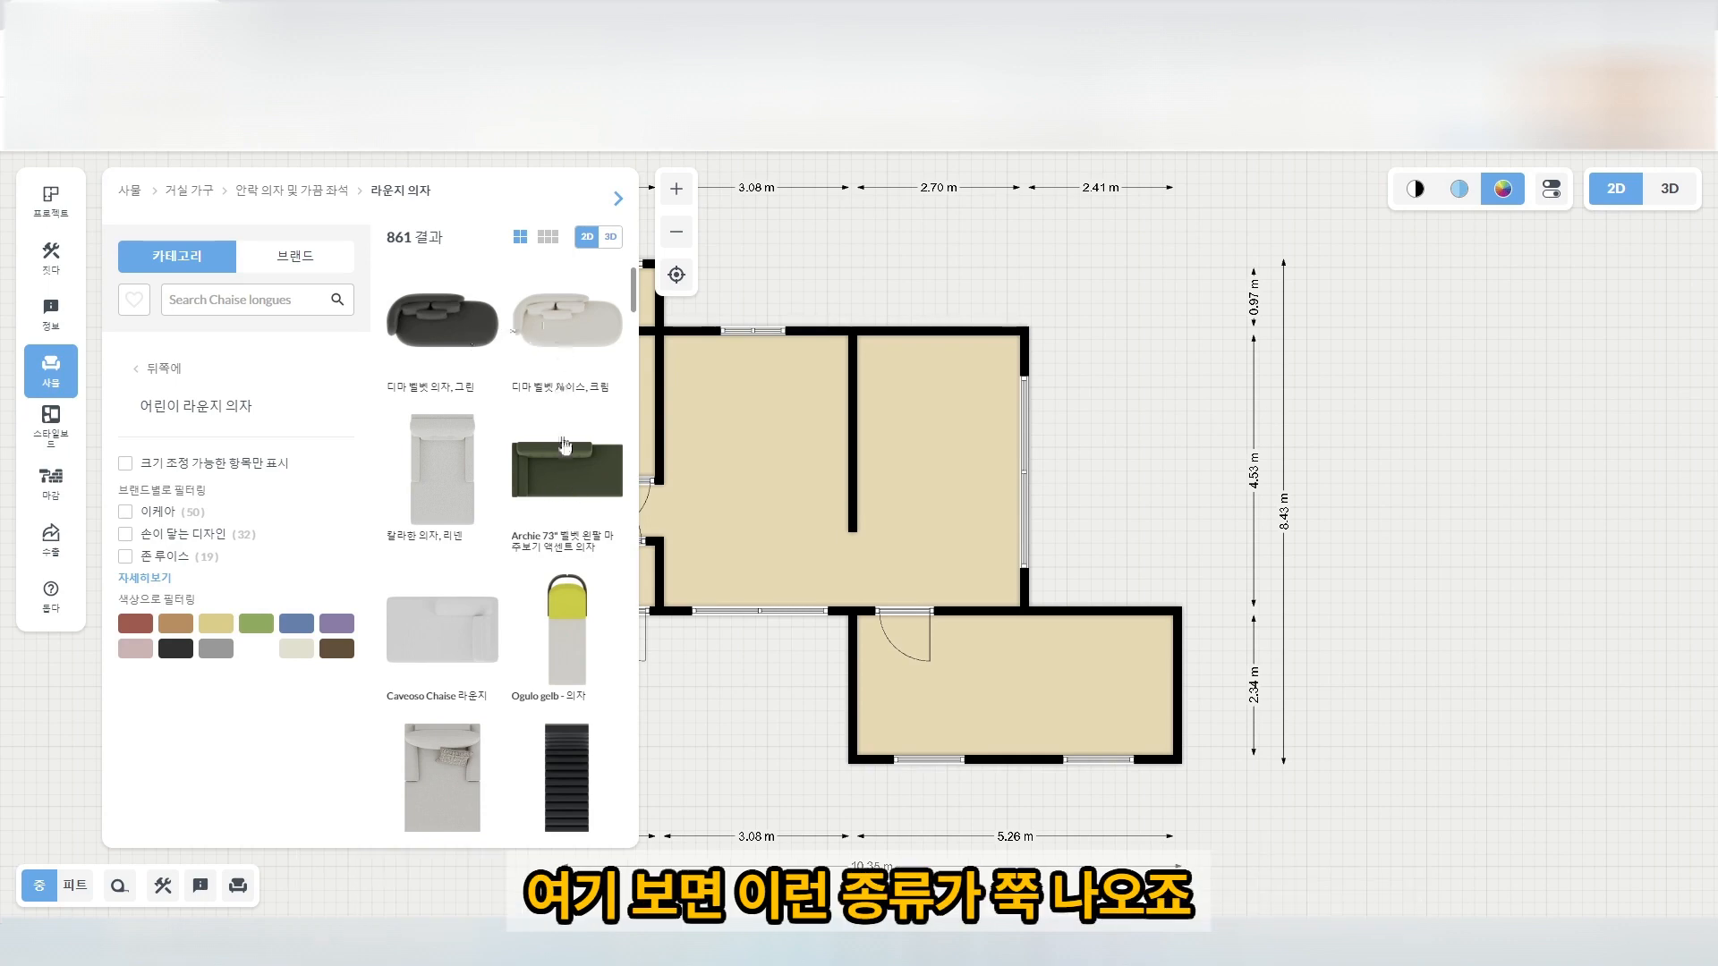
pyautogui.scroll(-10, 565, 444)
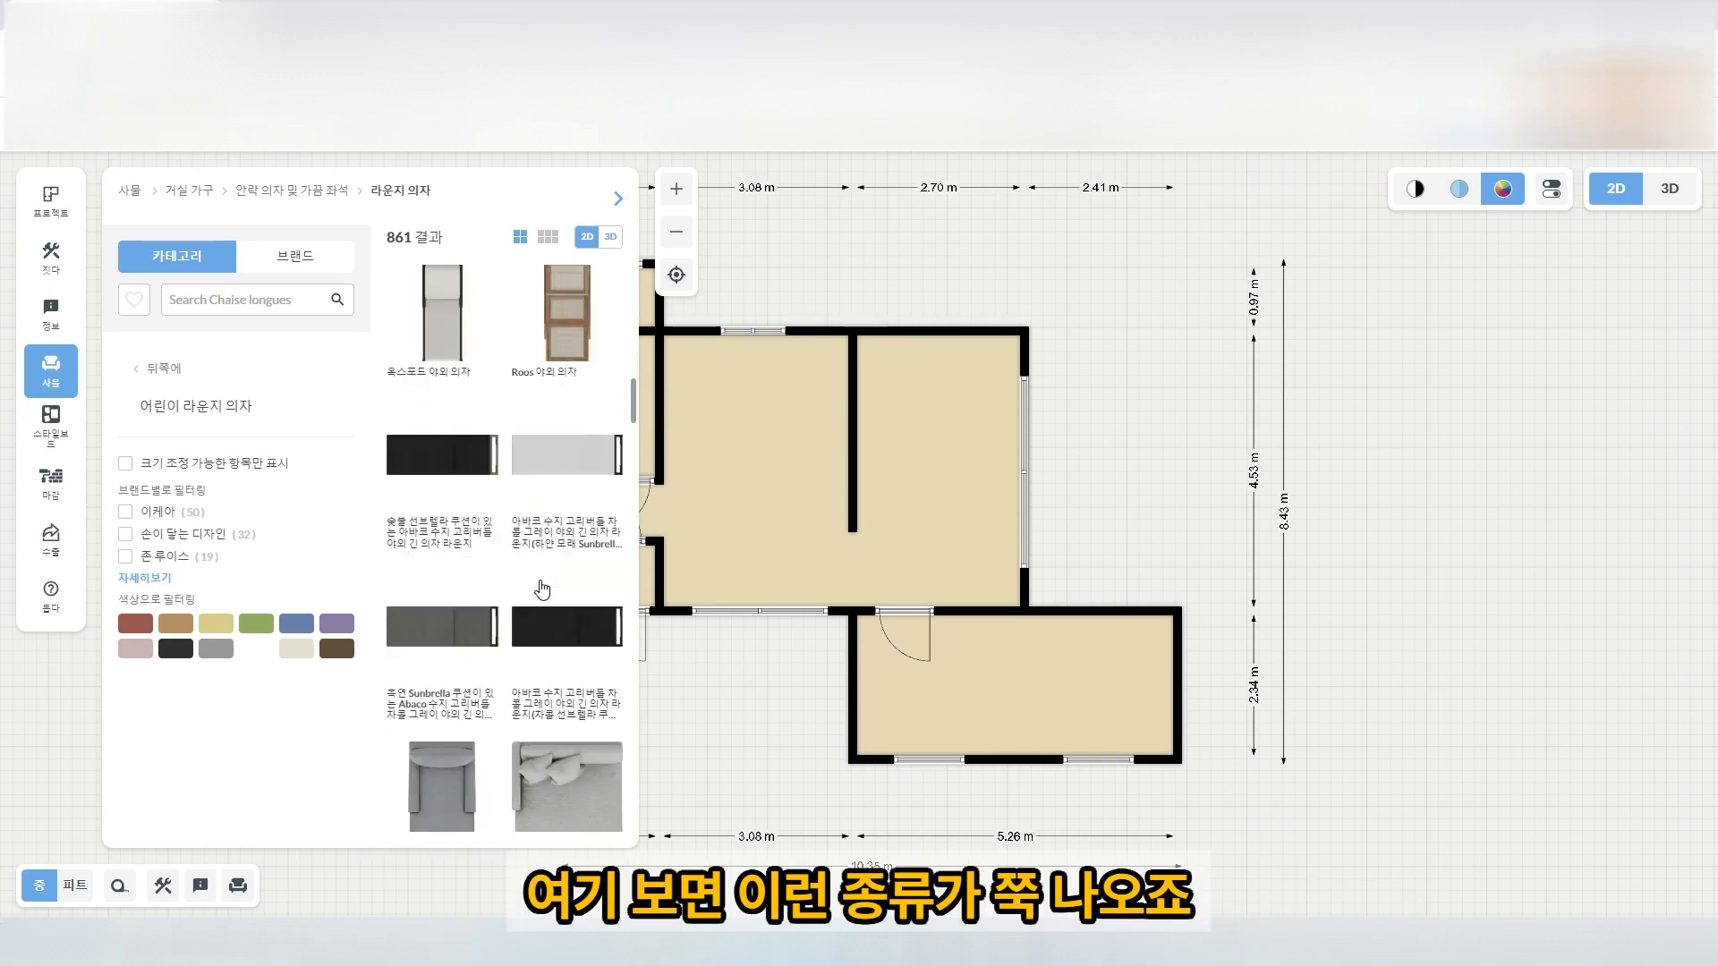
pyautogui.scroll(-5, 542, 588)
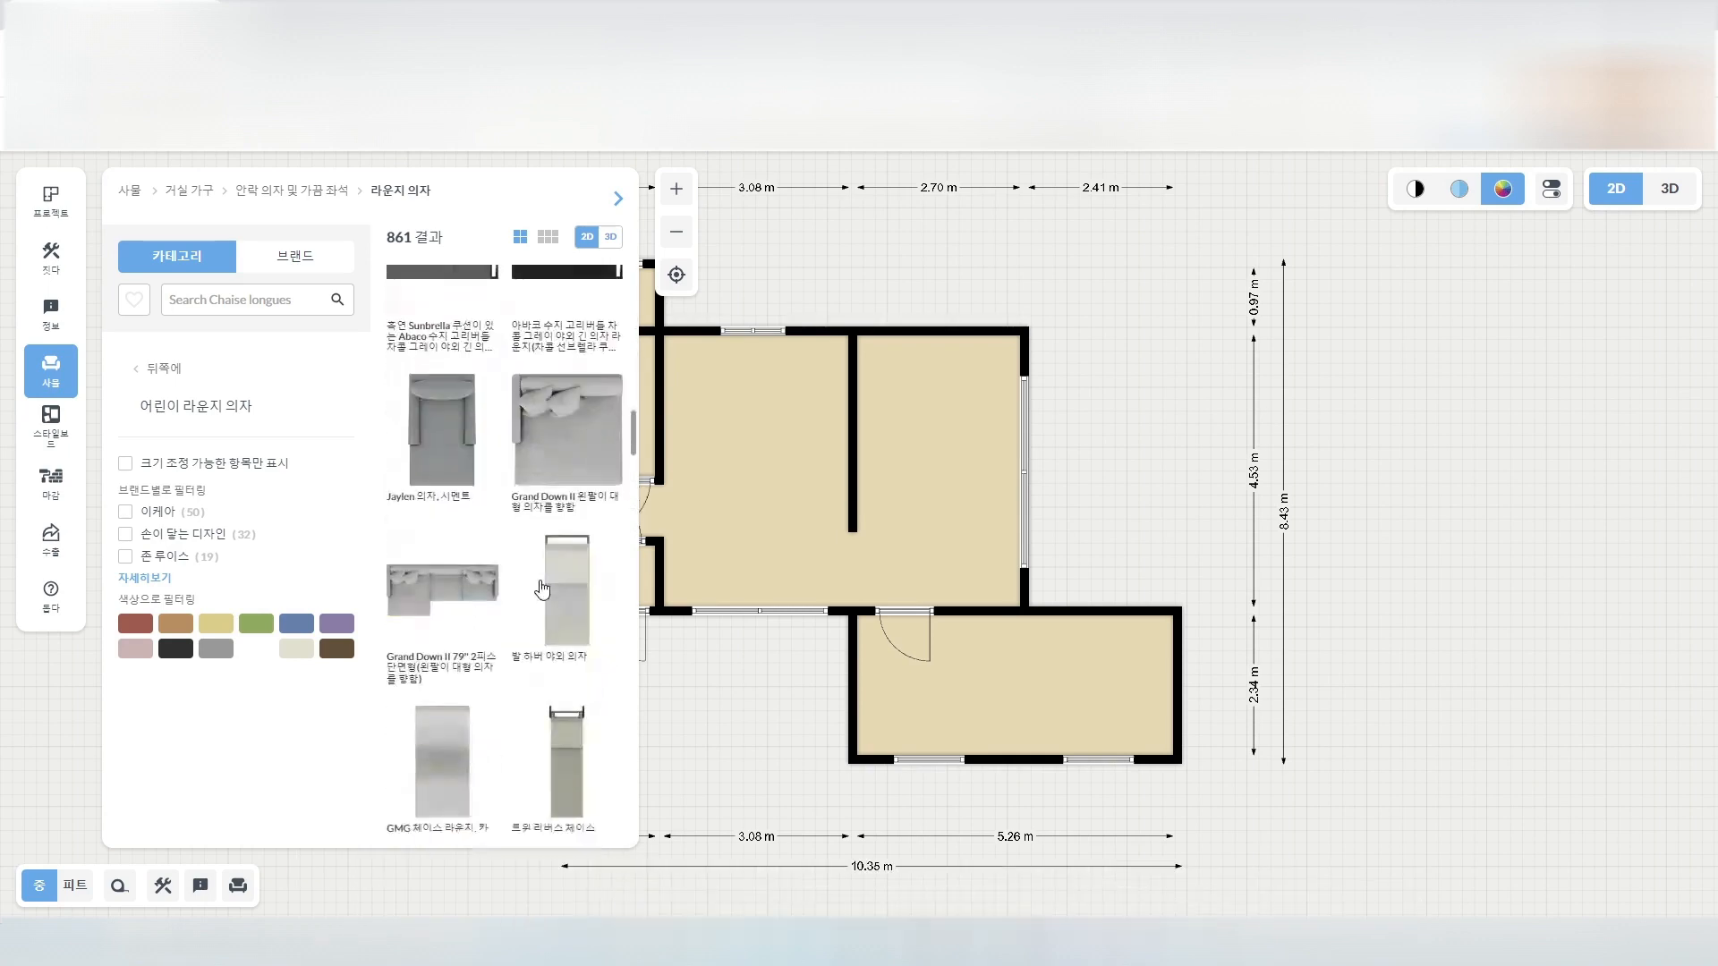
pyautogui.scroll(5, 543, 588)
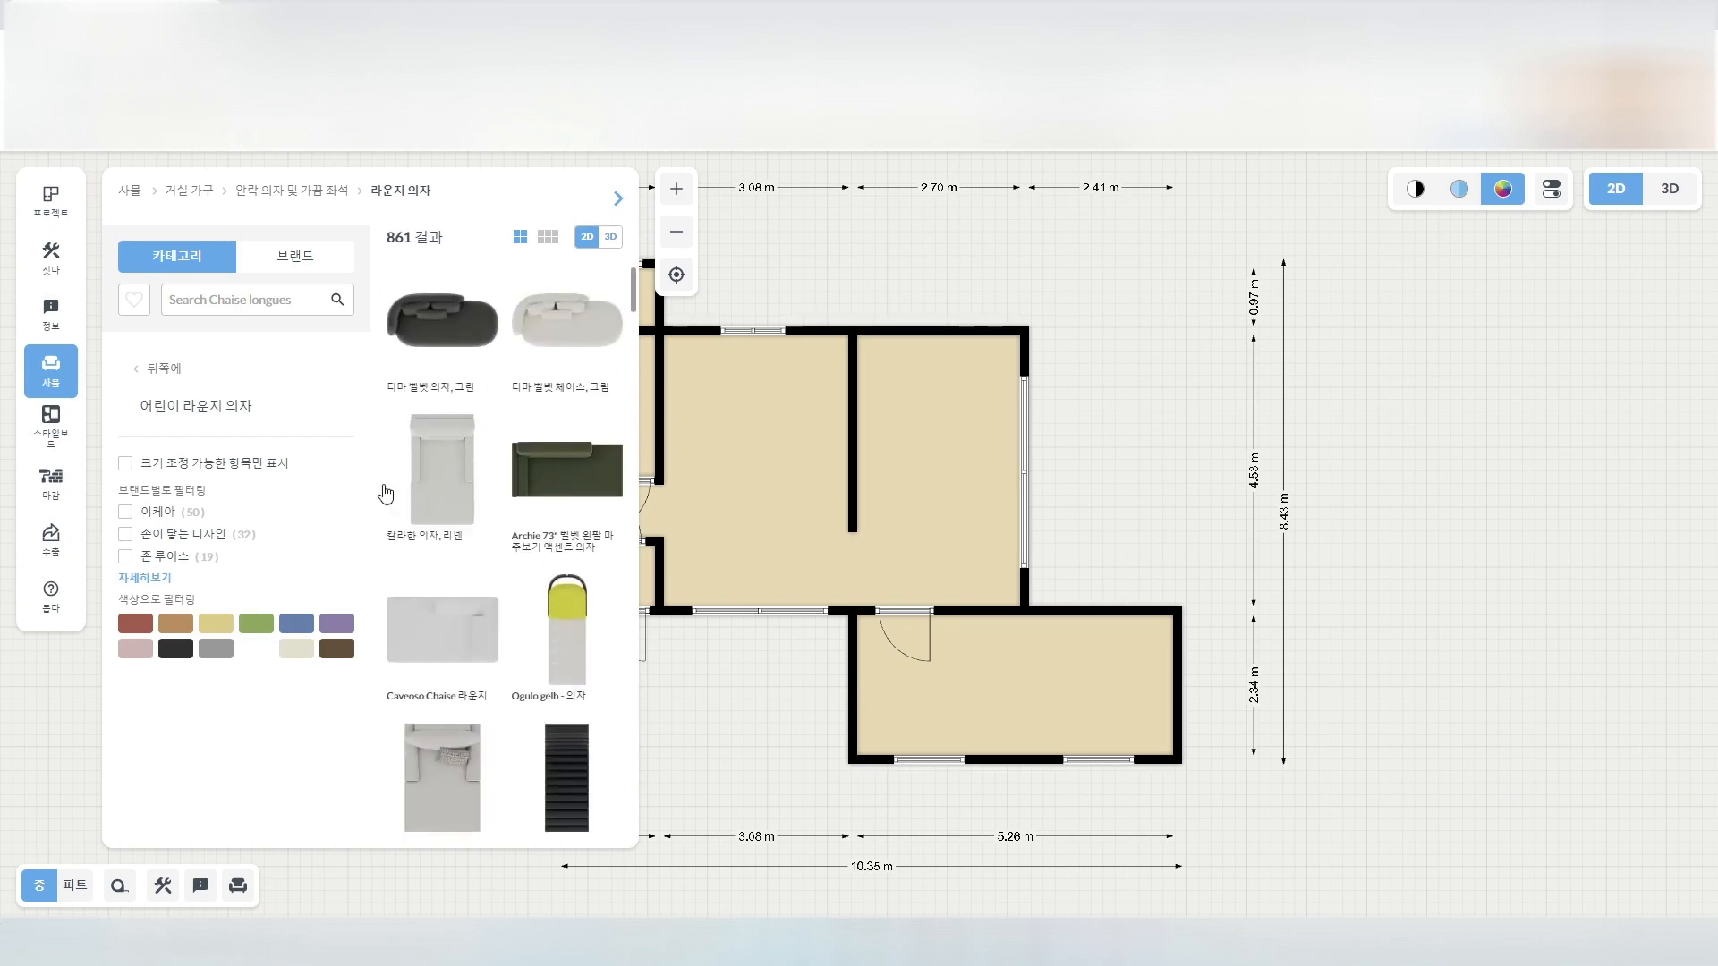
# Go back up to the main object category list and reopen the living room furniture category (거실 가구).
pyautogui.click(159, 372)
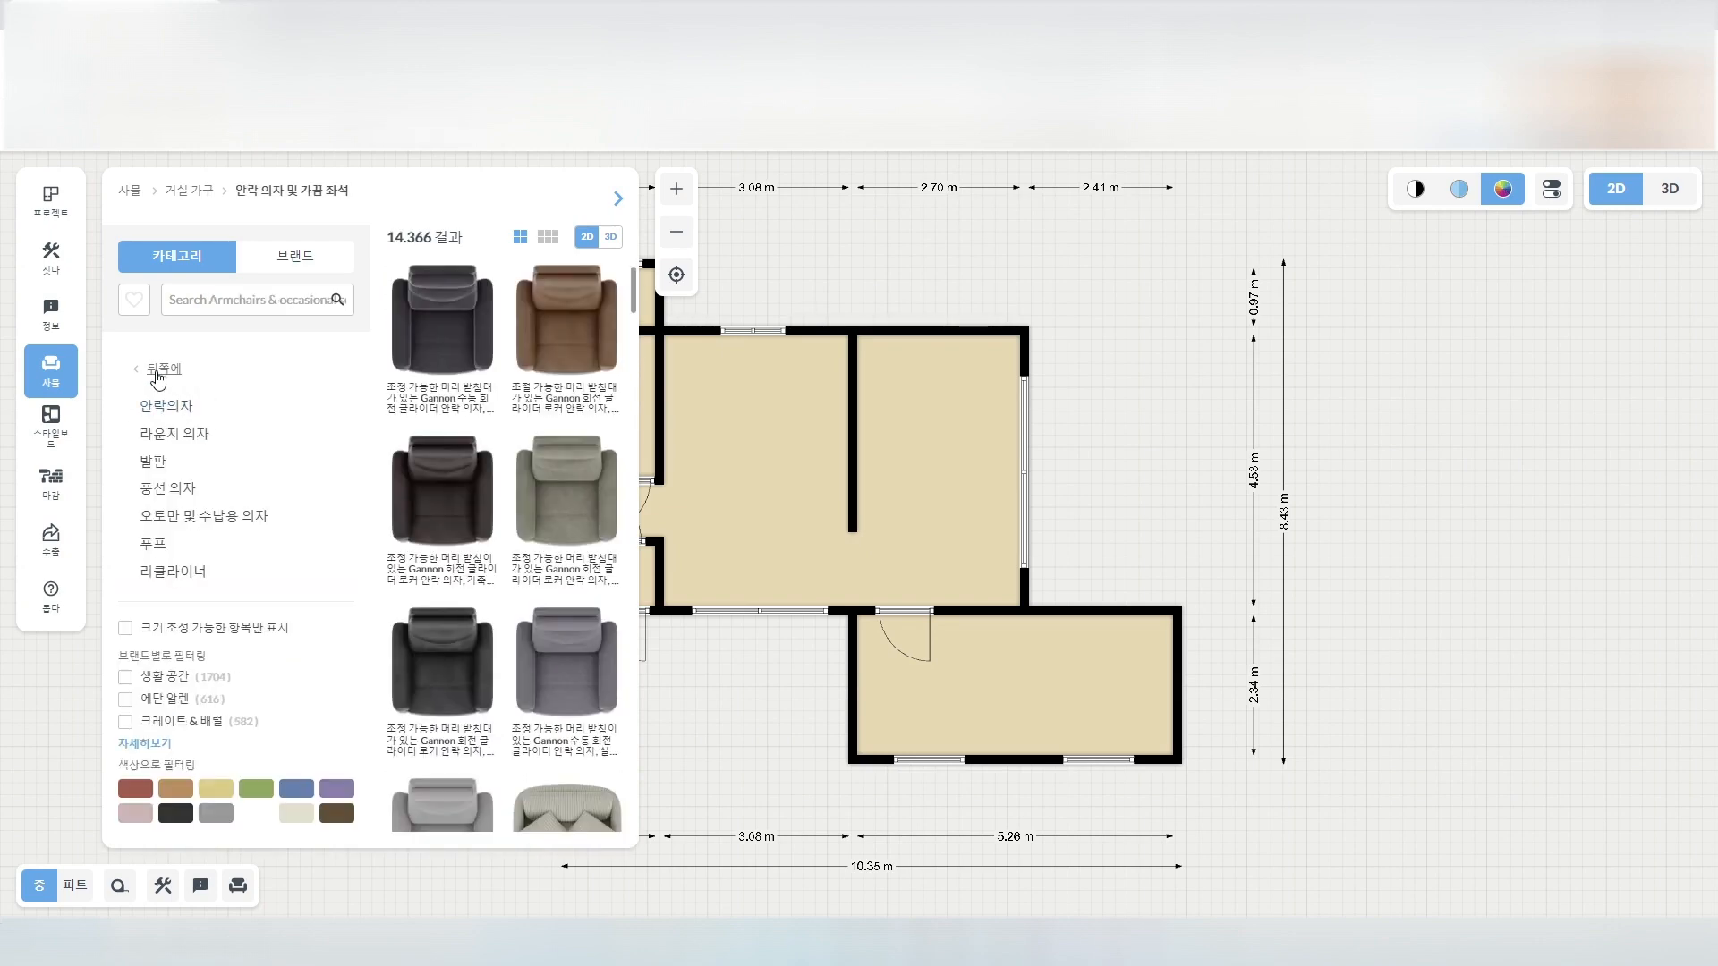
pyautogui.click(159, 372)
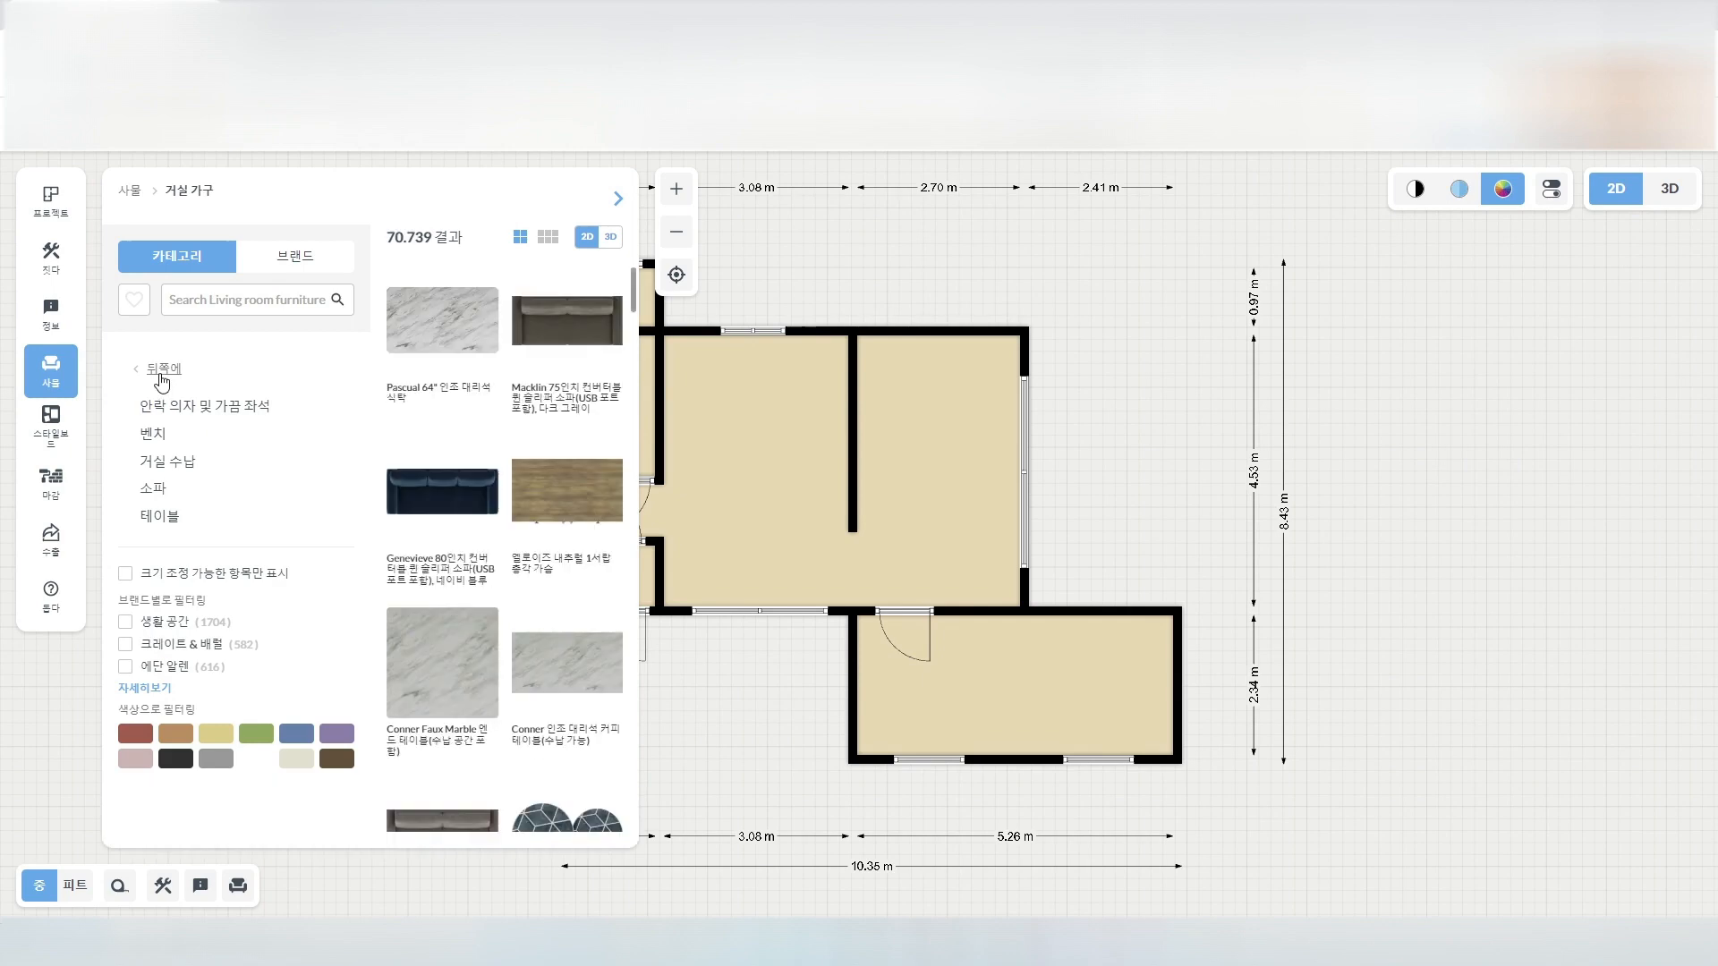
pyautogui.click(161, 374)
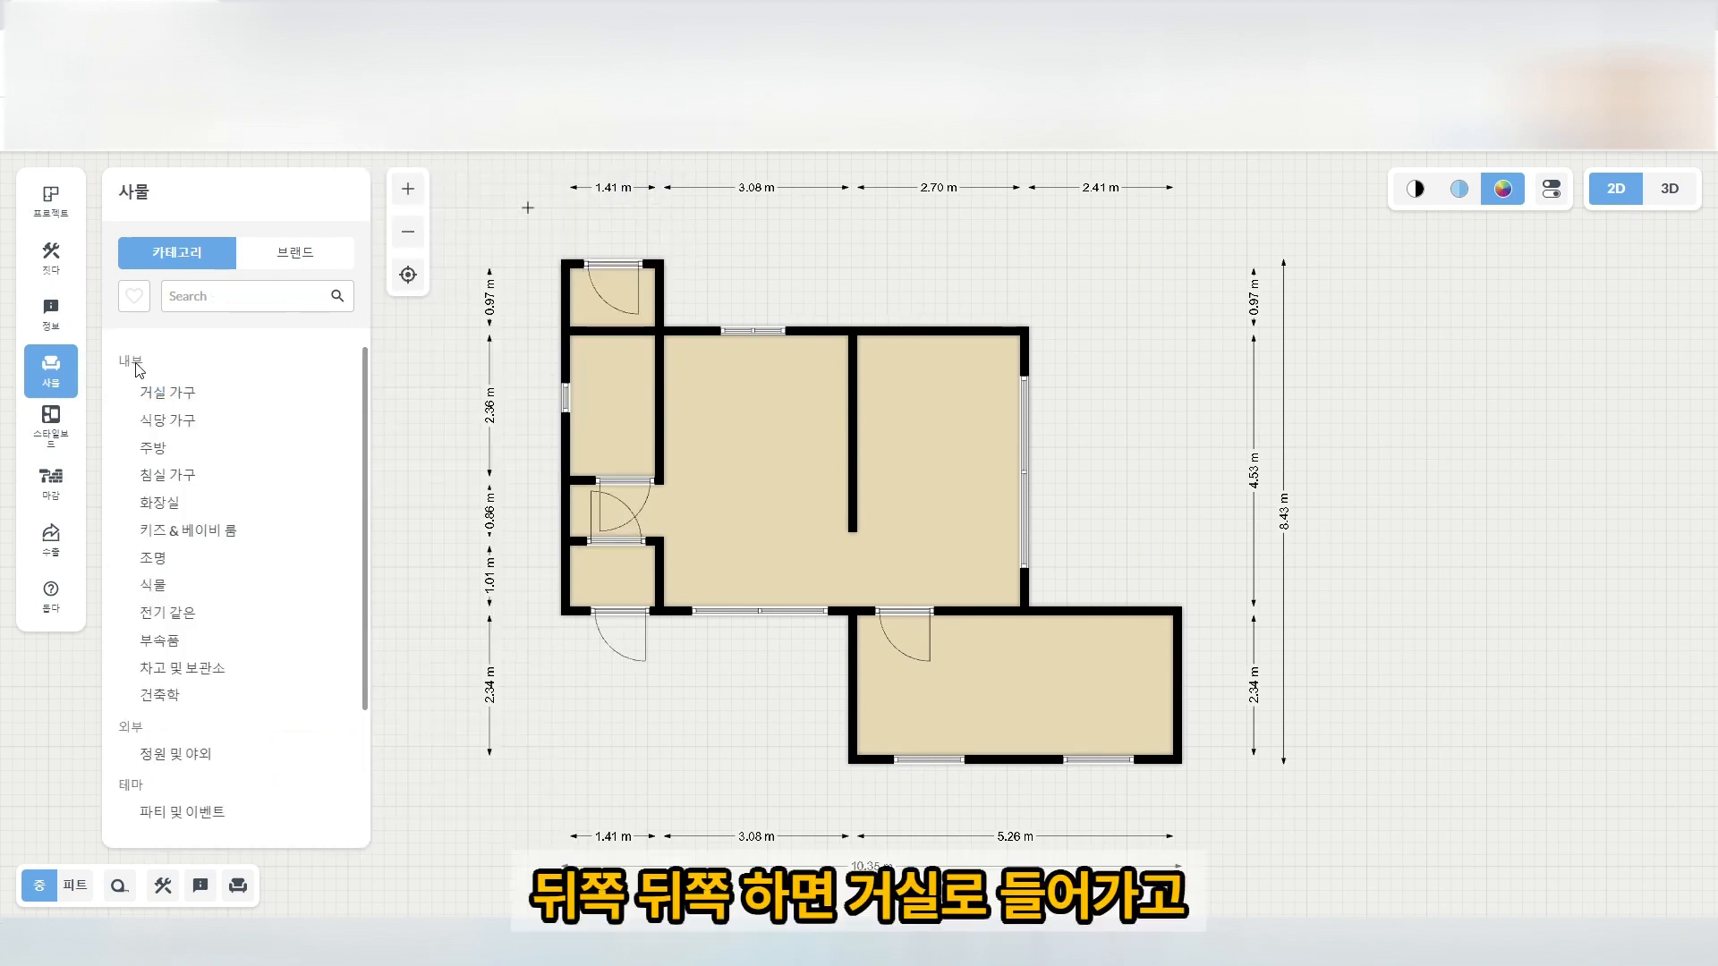
pyautogui.click(166, 394)
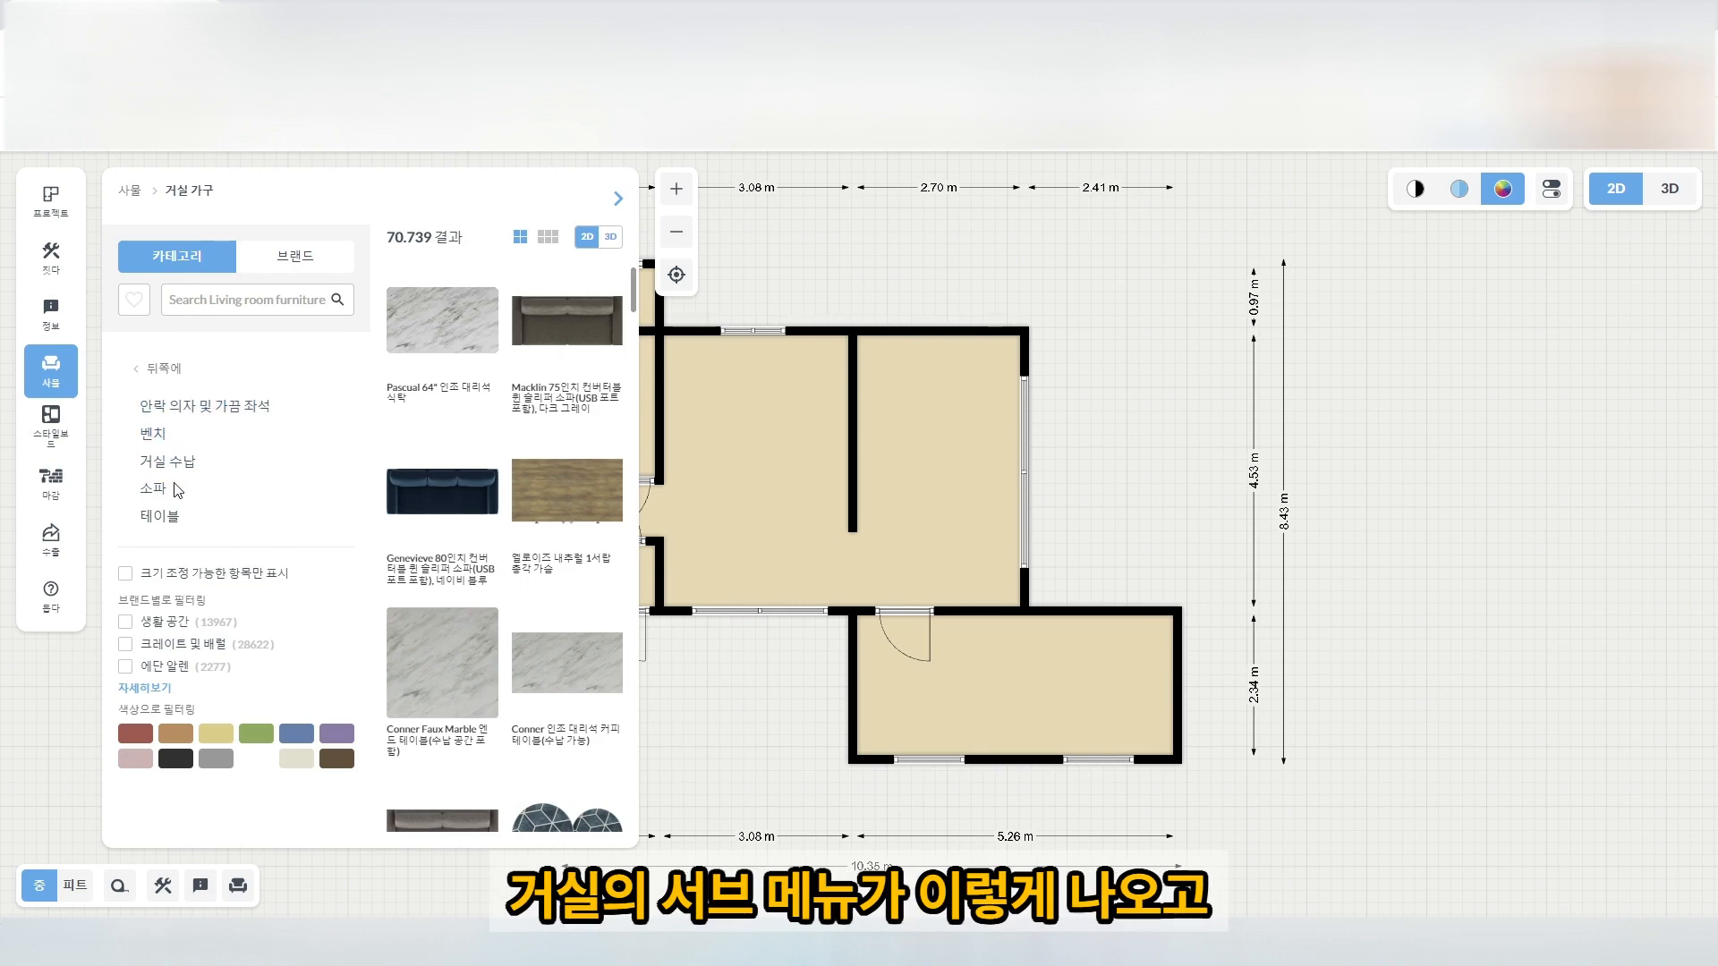
# Place the brown leather Gannon swivel glider armchair from the armchair category (안락 의자 및 가끔 좌석) near the living room's lower window.
pyautogui.click(165, 371)
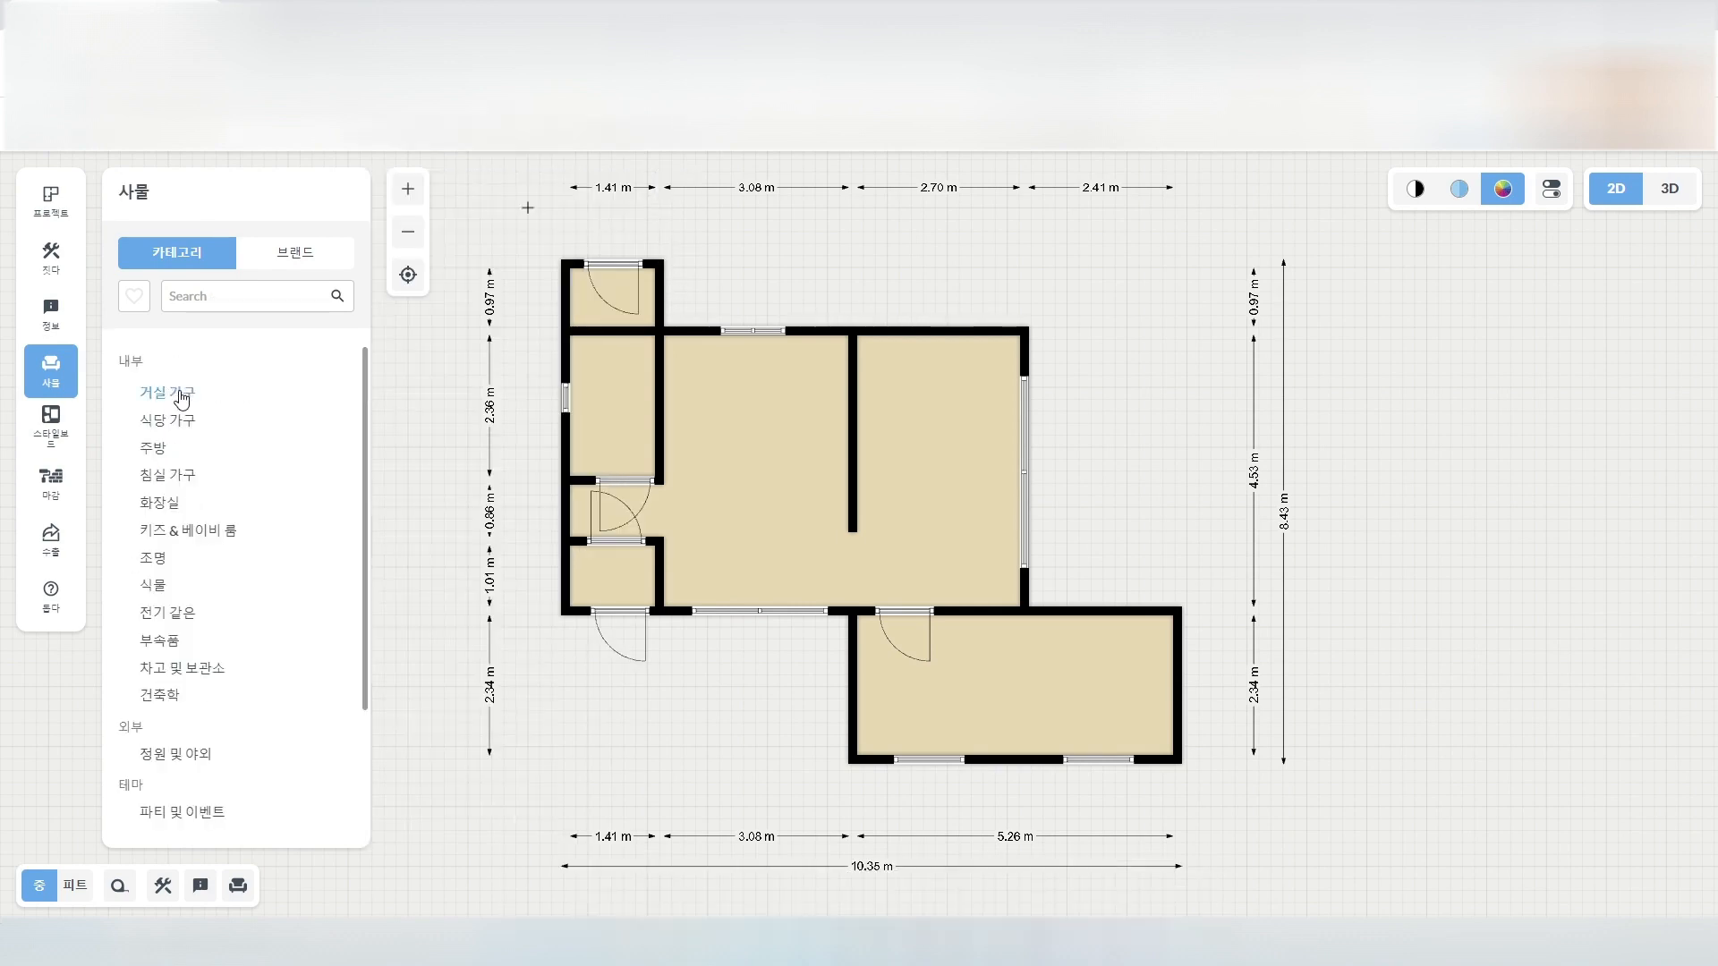
pyautogui.click(181, 396)
pyautogui.click(172, 376)
pyautogui.click(176, 395)
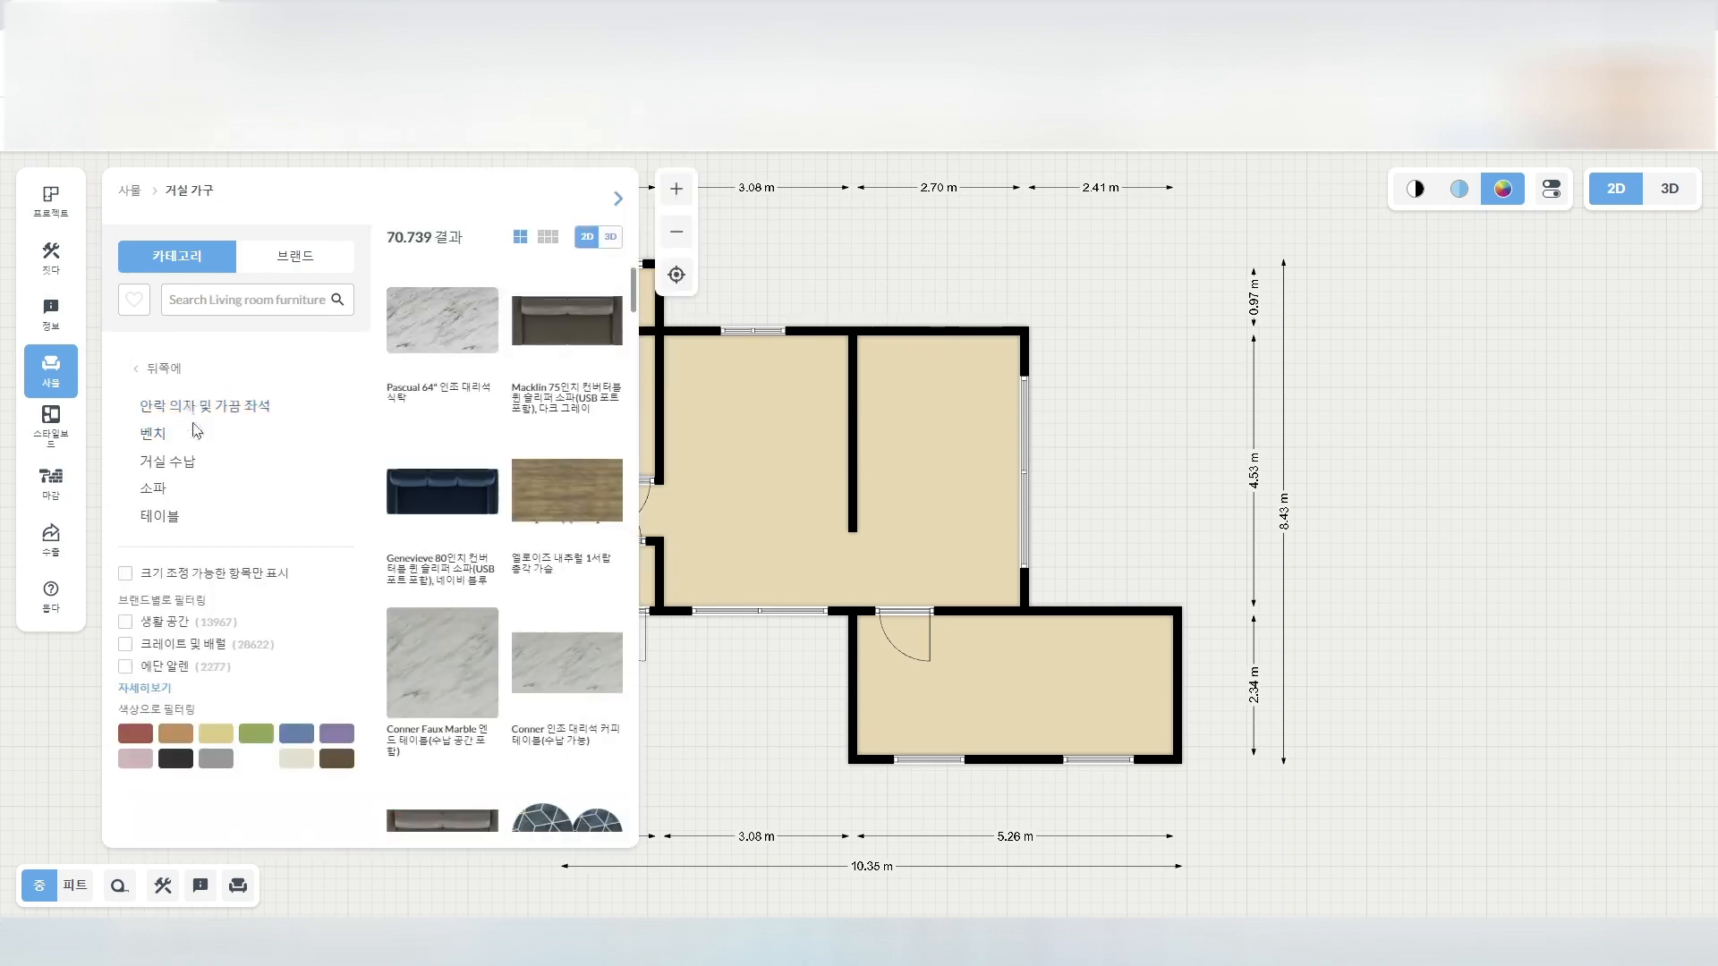
pyautogui.click(189, 408)
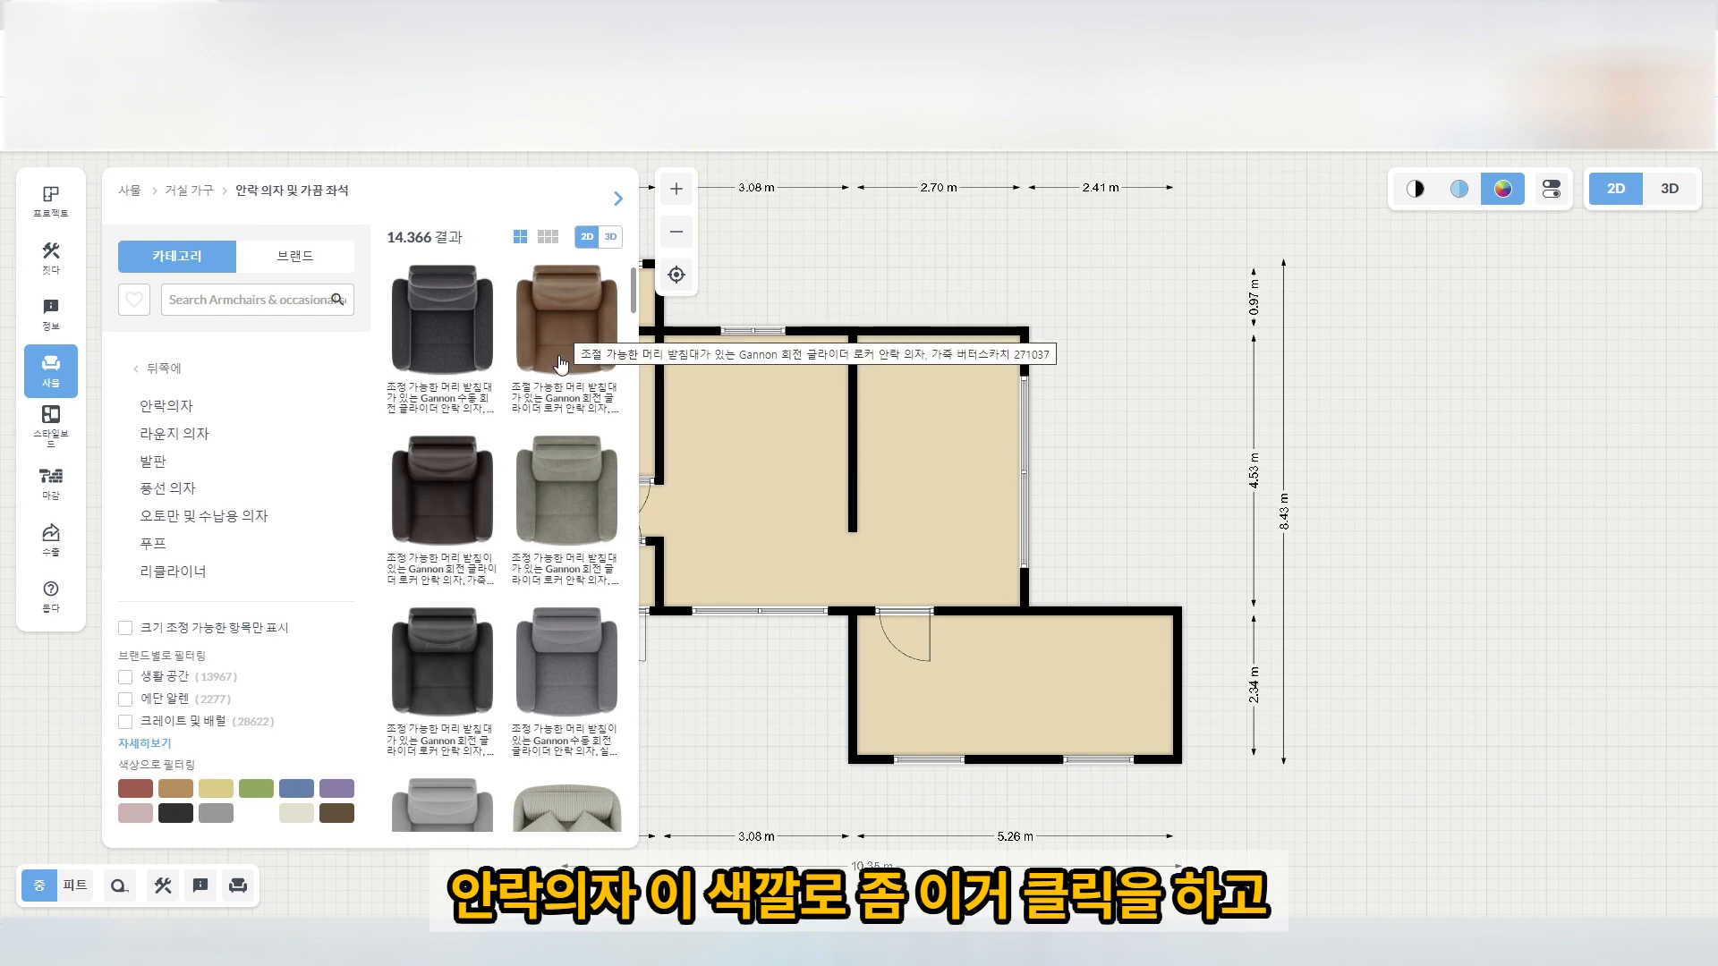
pyautogui.moveTo(567, 338); pyautogui.dragTo(680, 461)
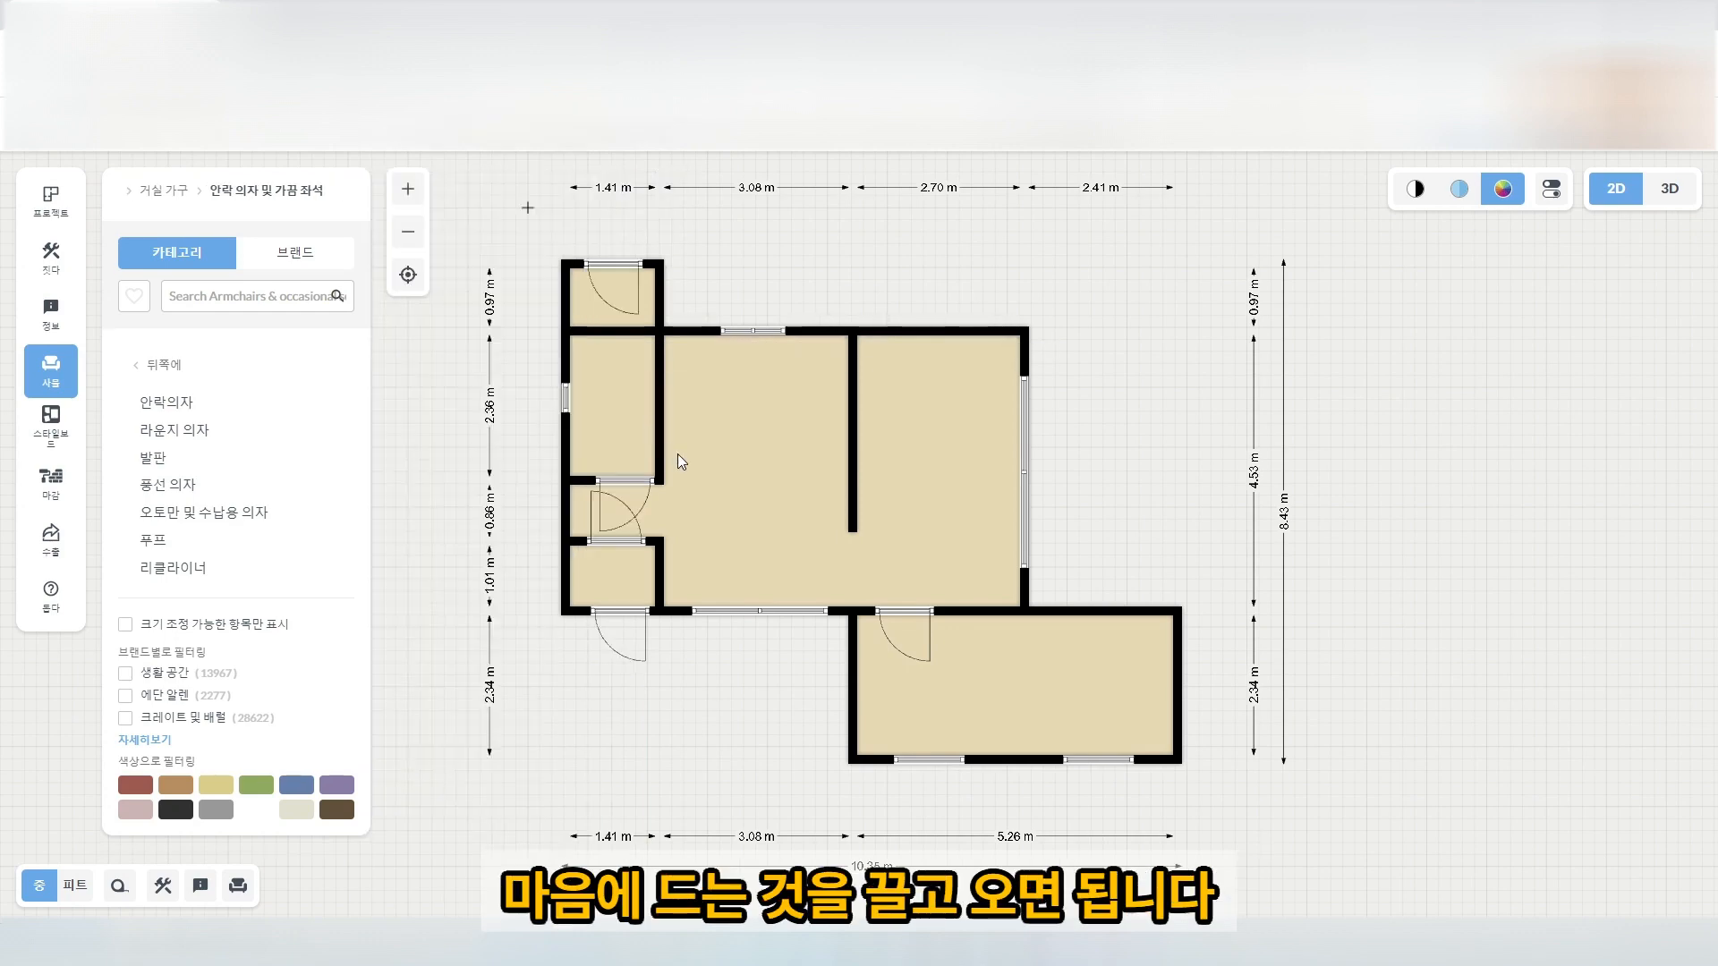
pyautogui.moveTo(757, 530); pyautogui.dragTo(726, 555)
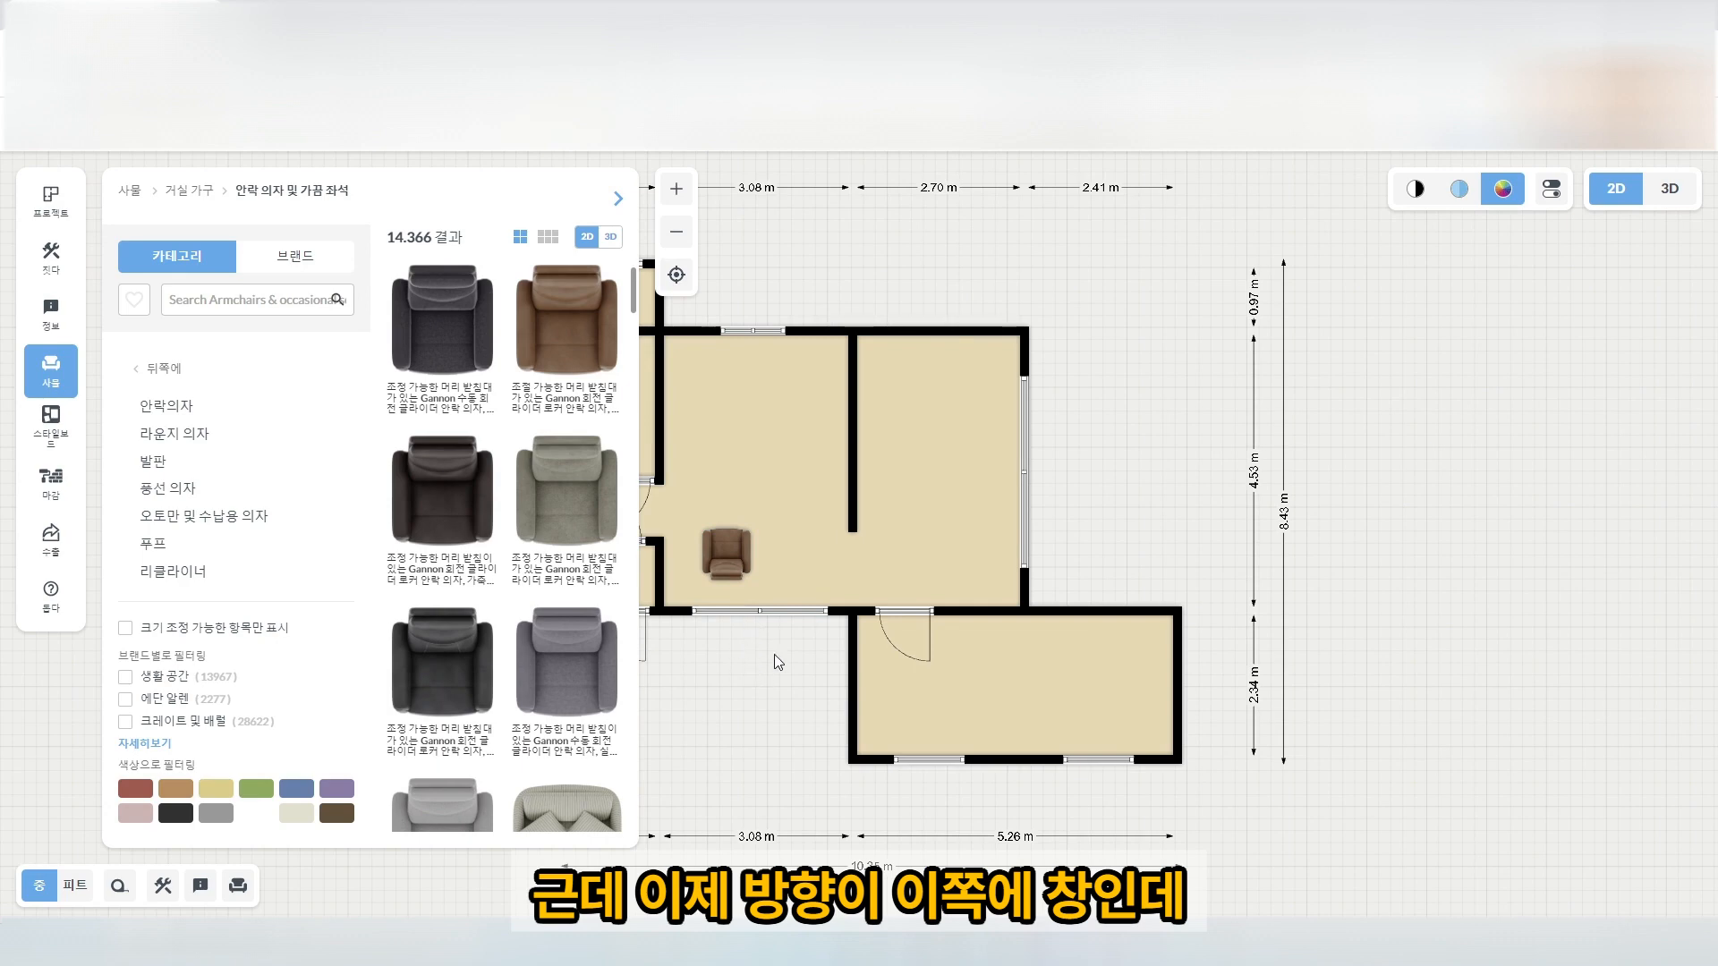
# Rotate the brown armchair 180° so that it faces the window in the lower wall.
pyautogui.click(730, 557)
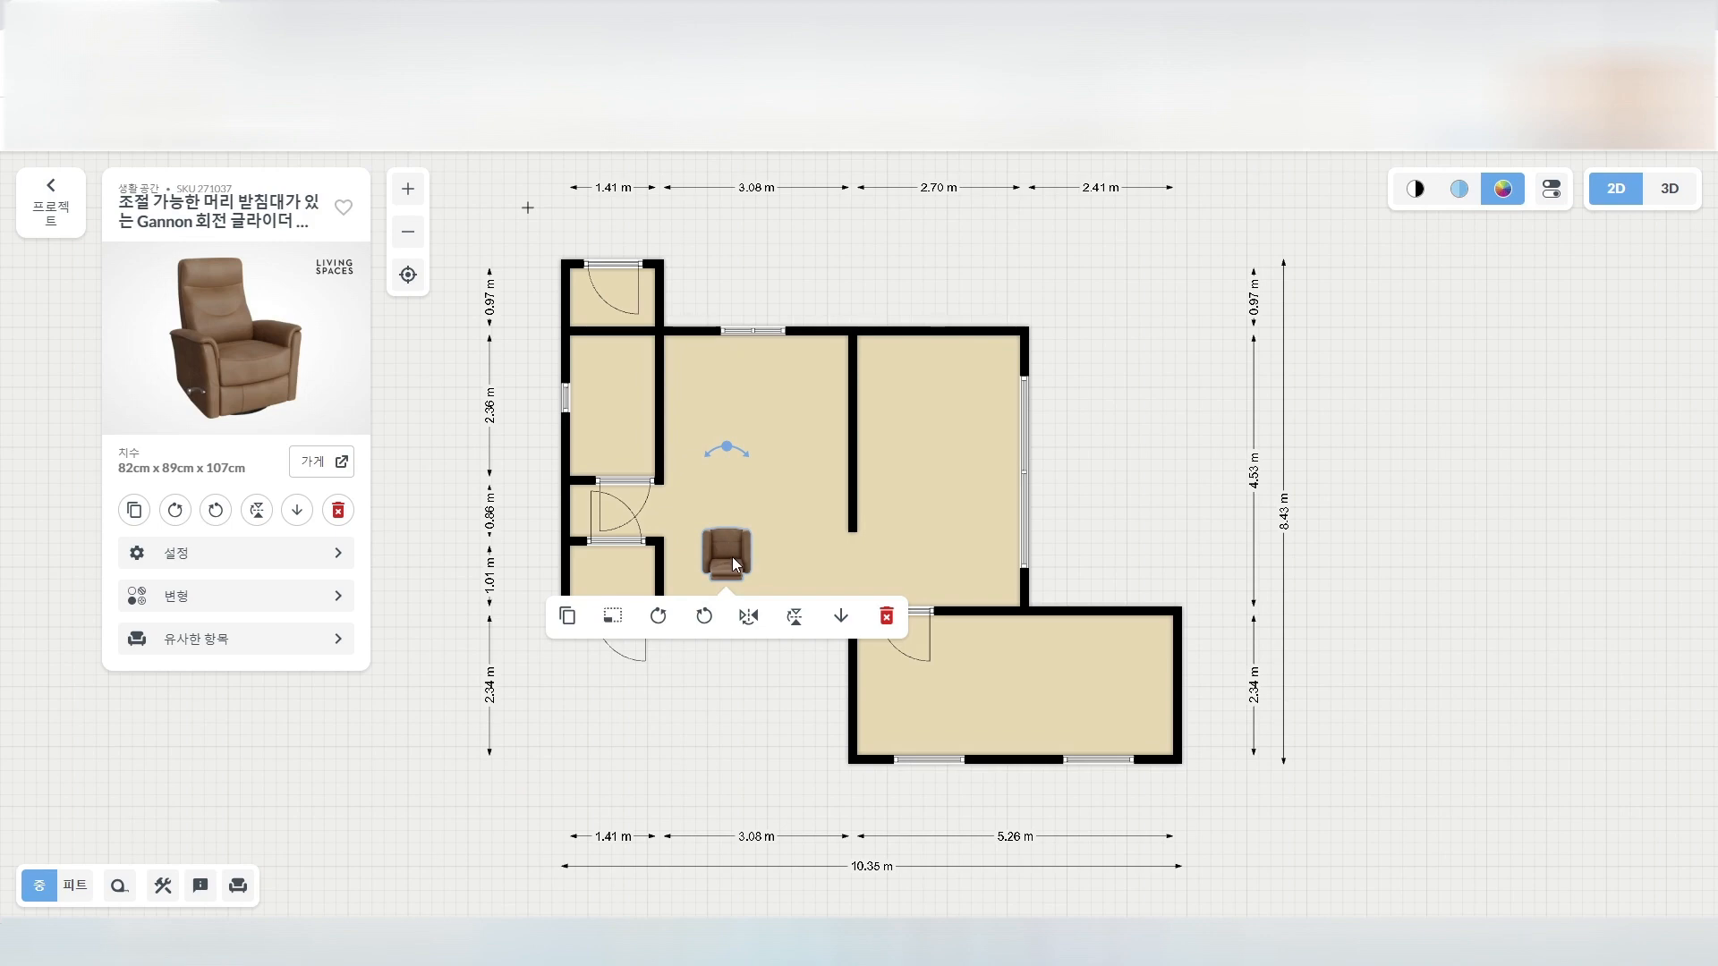
pyautogui.click(662, 619)
pyautogui.click(662, 619)
pyautogui.click(662, 619)
pyautogui.click(662, 619)
pyautogui.click(663, 619)
pyautogui.click(662, 619)
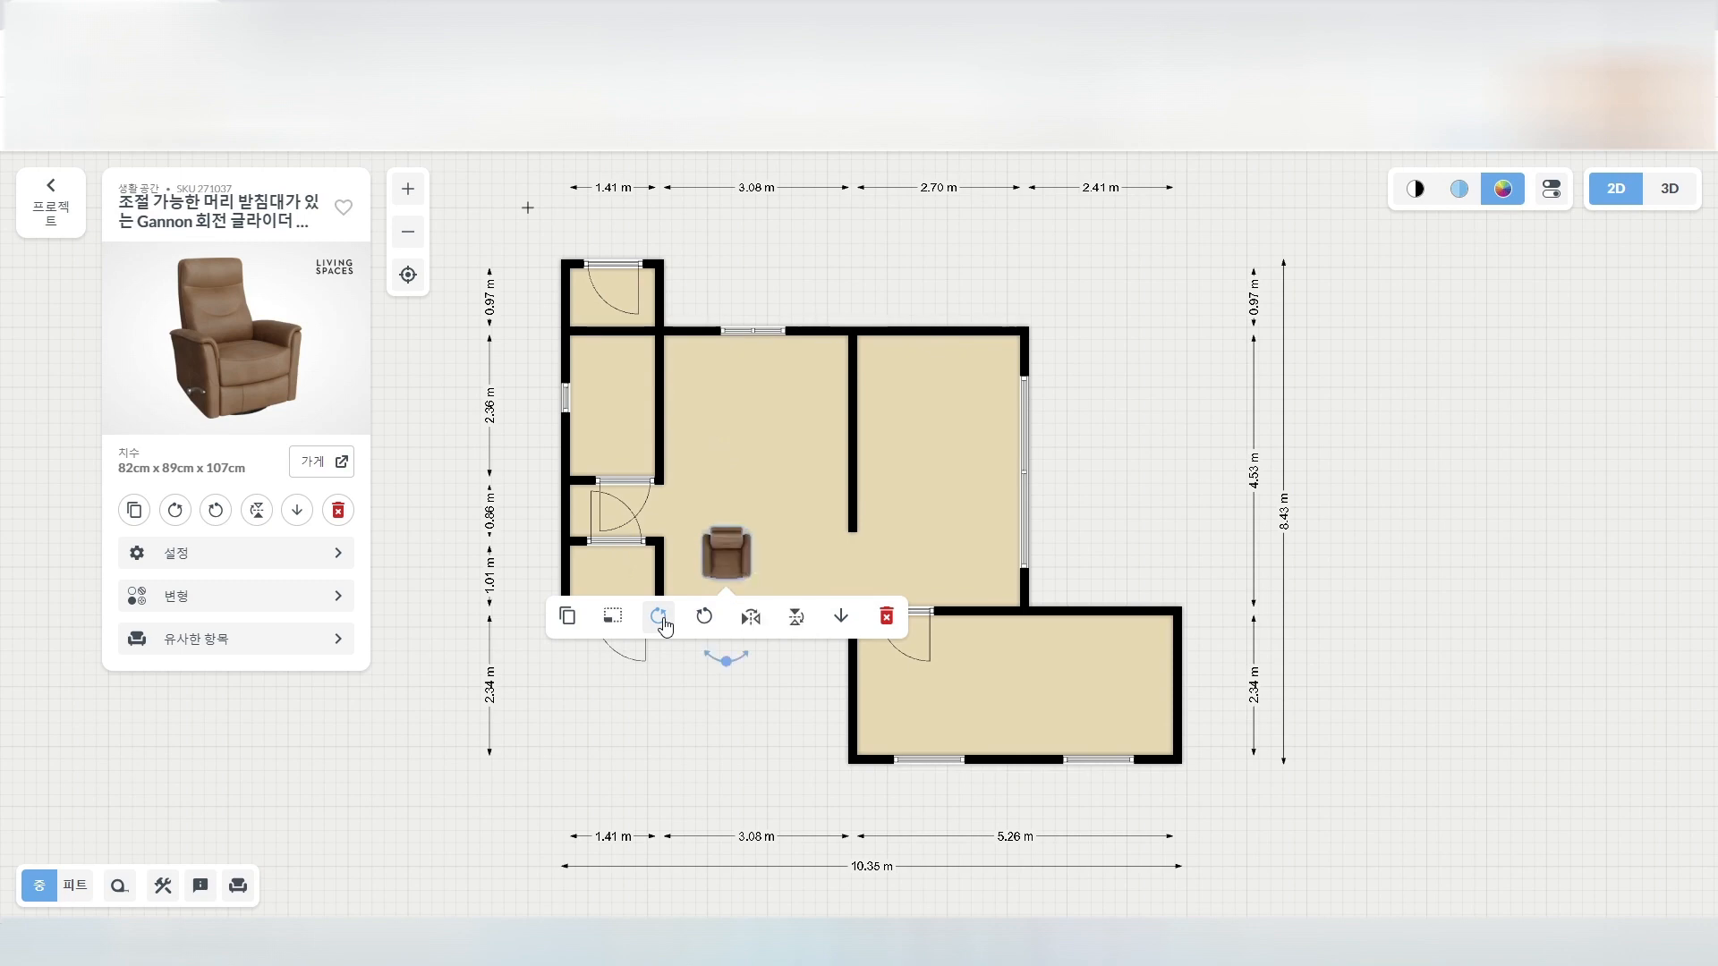
pyautogui.click(725, 753)
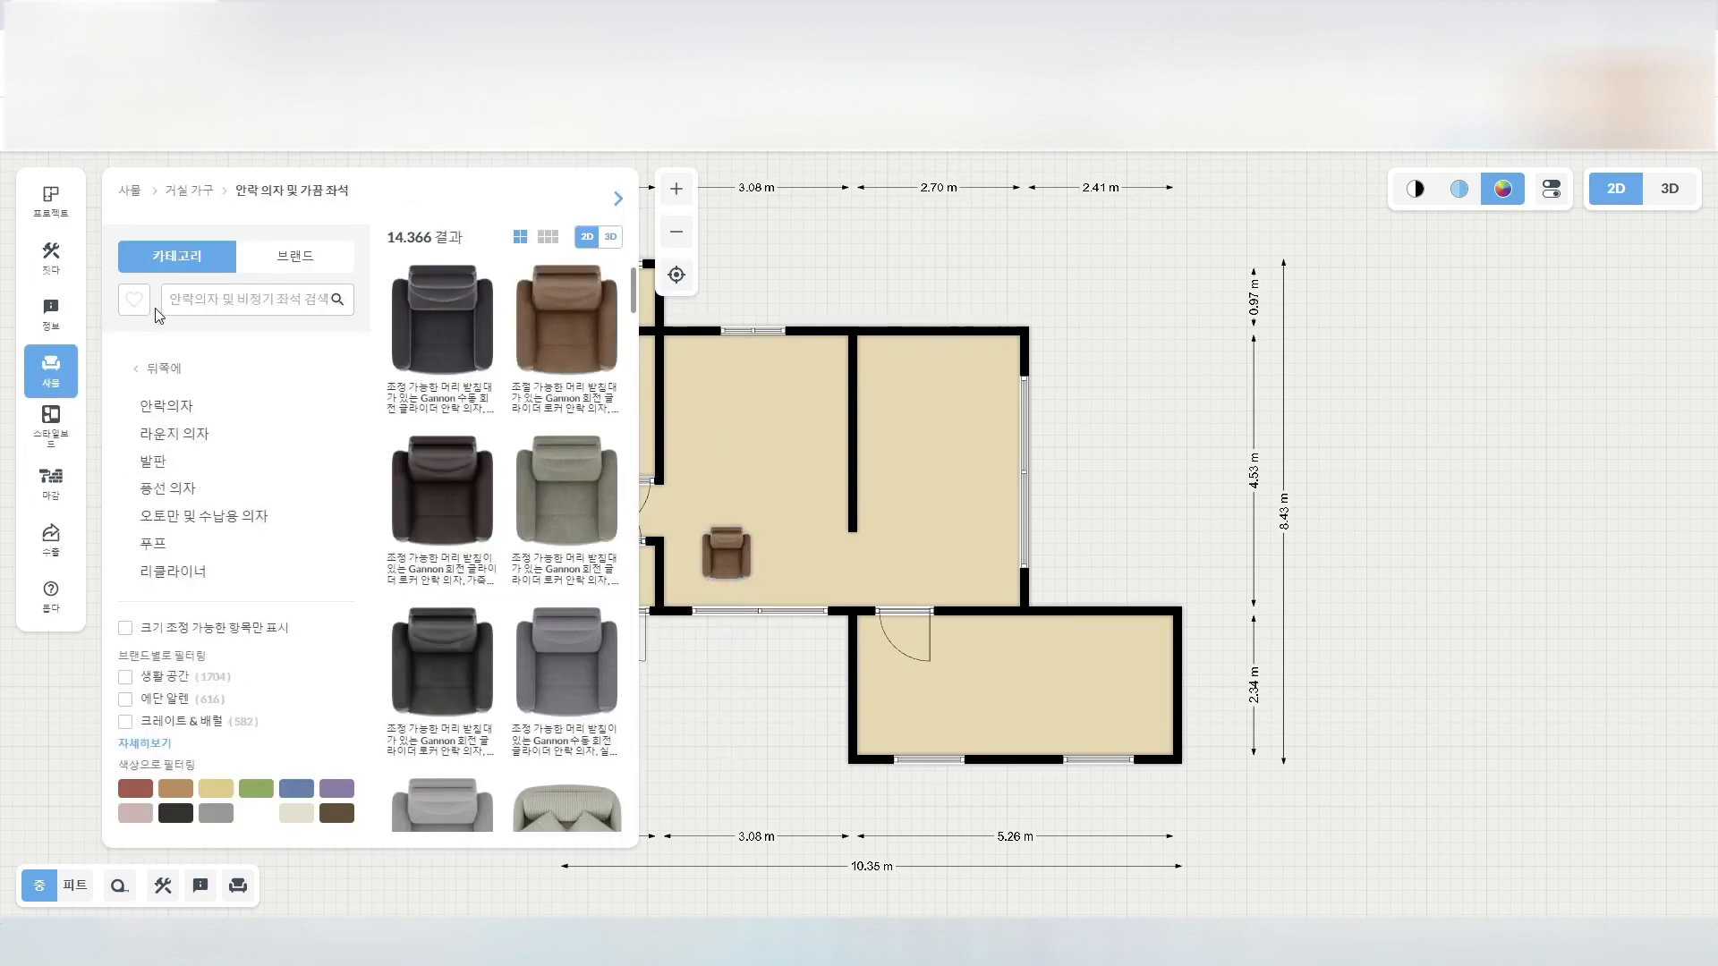
# Return to the living room furniture category and duplicate the brown armchair twice.
pyautogui.click(163, 371)
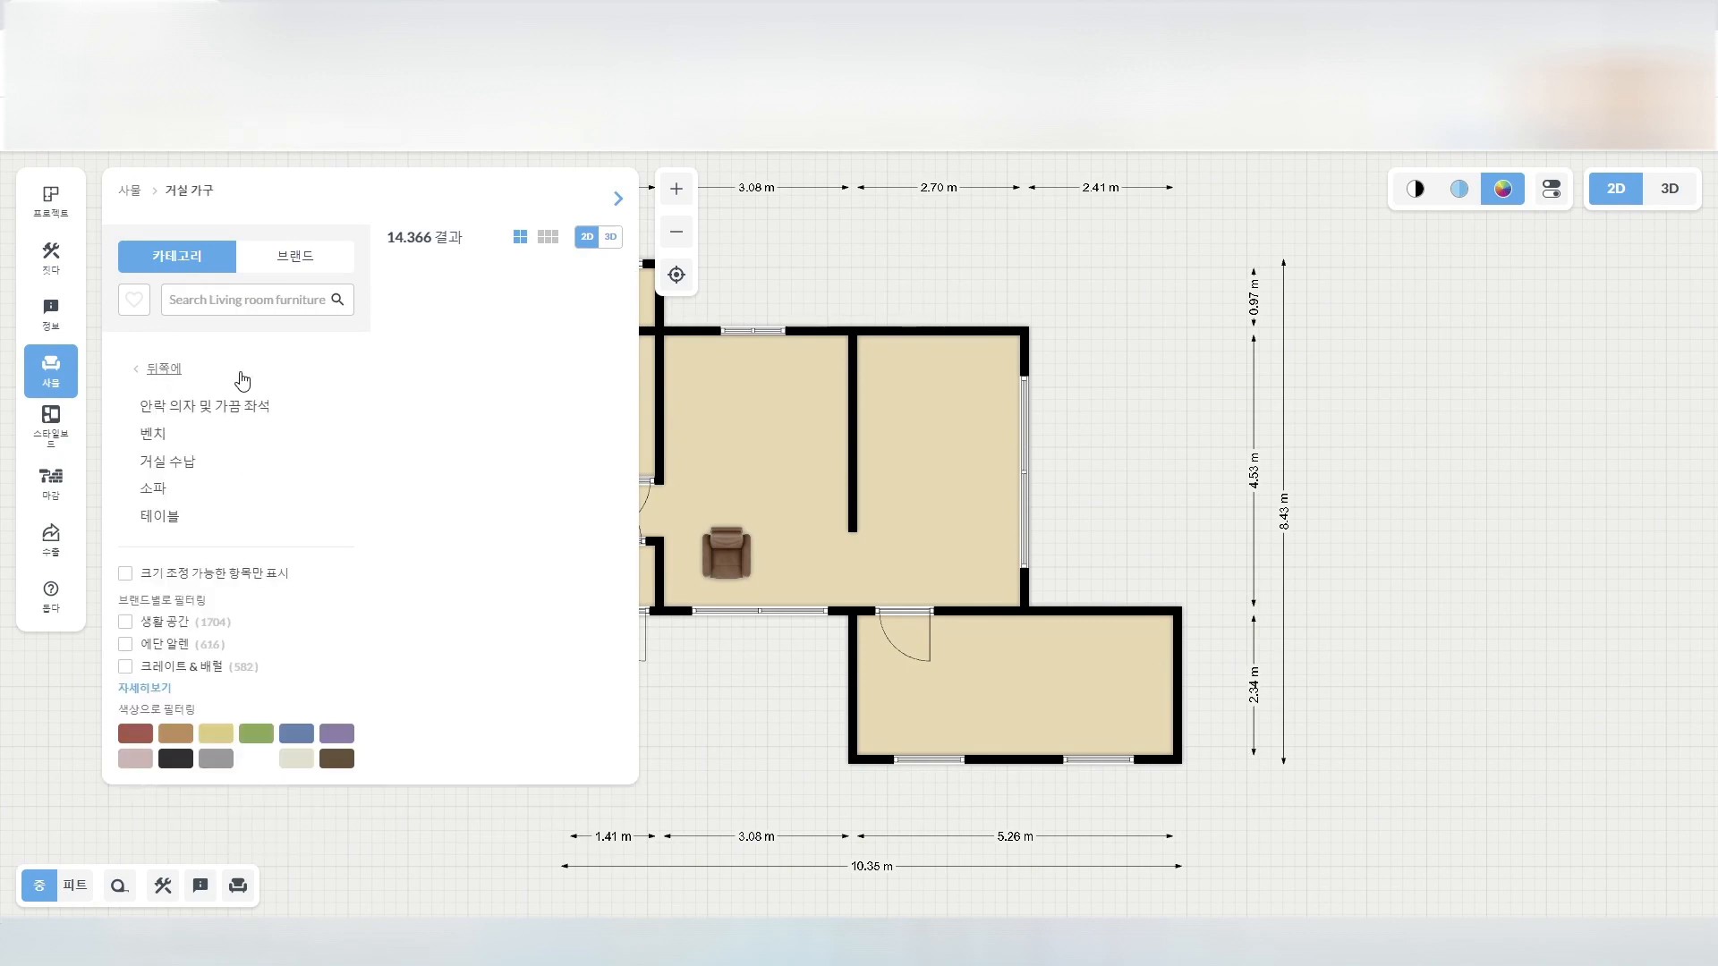
pyautogui.click(726, 563)
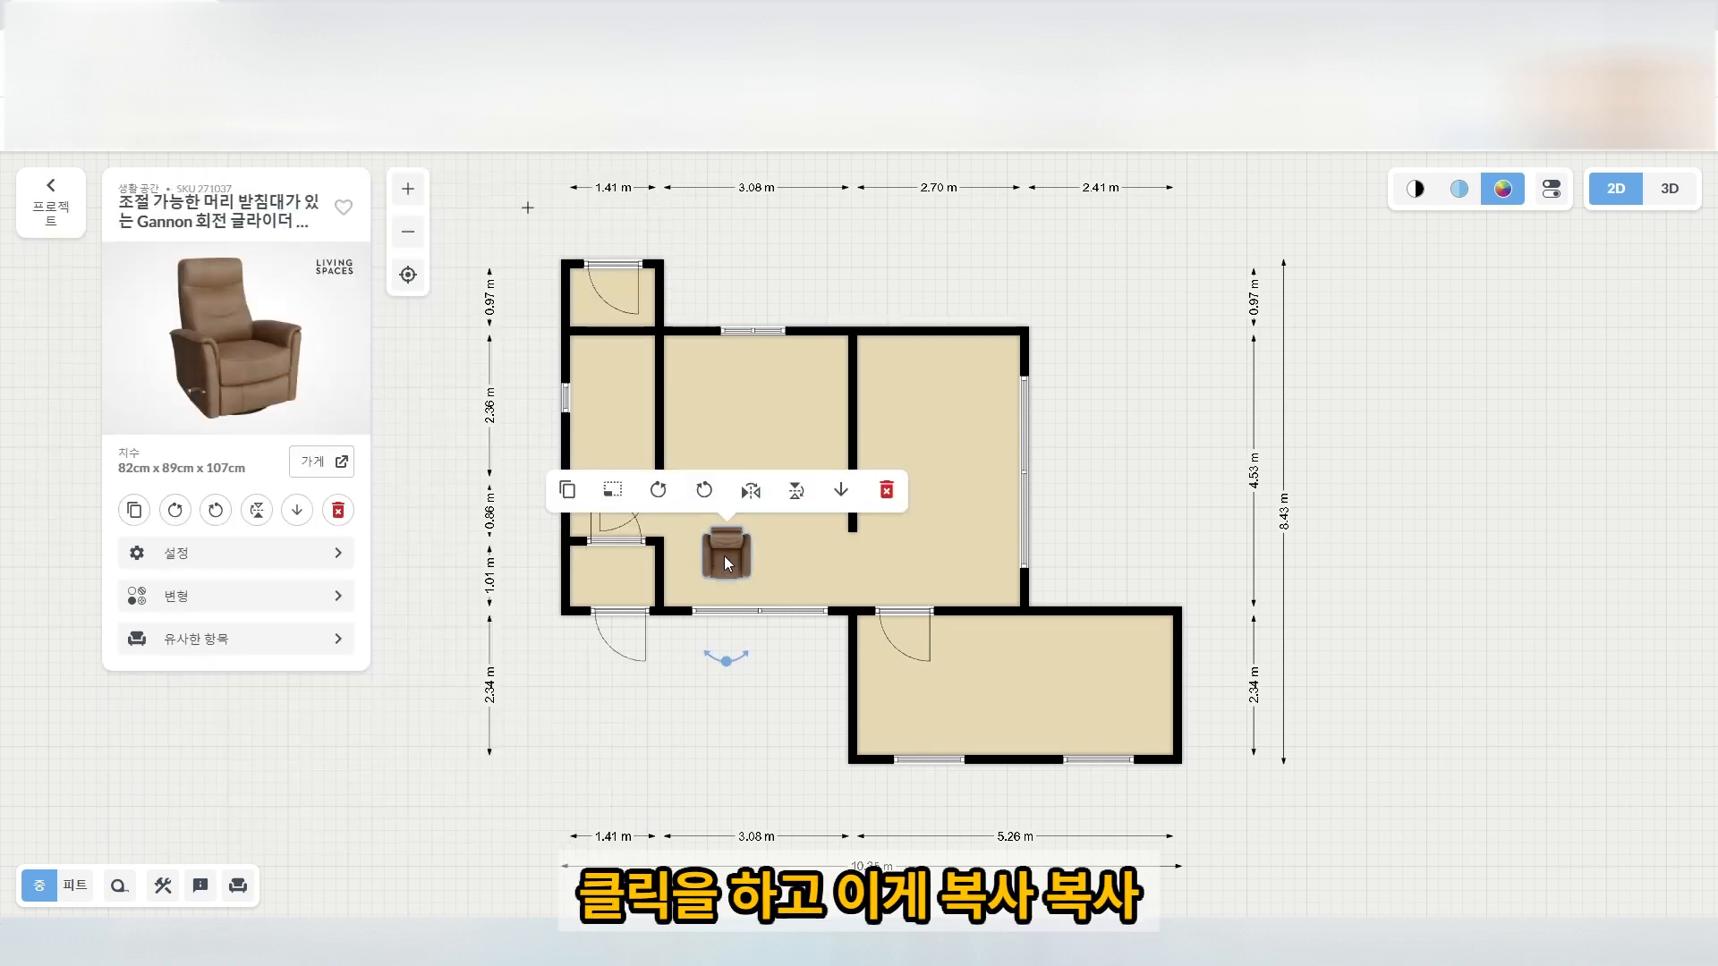
pyautogui.click(566, 492)
pyautogui.click(567, 492)
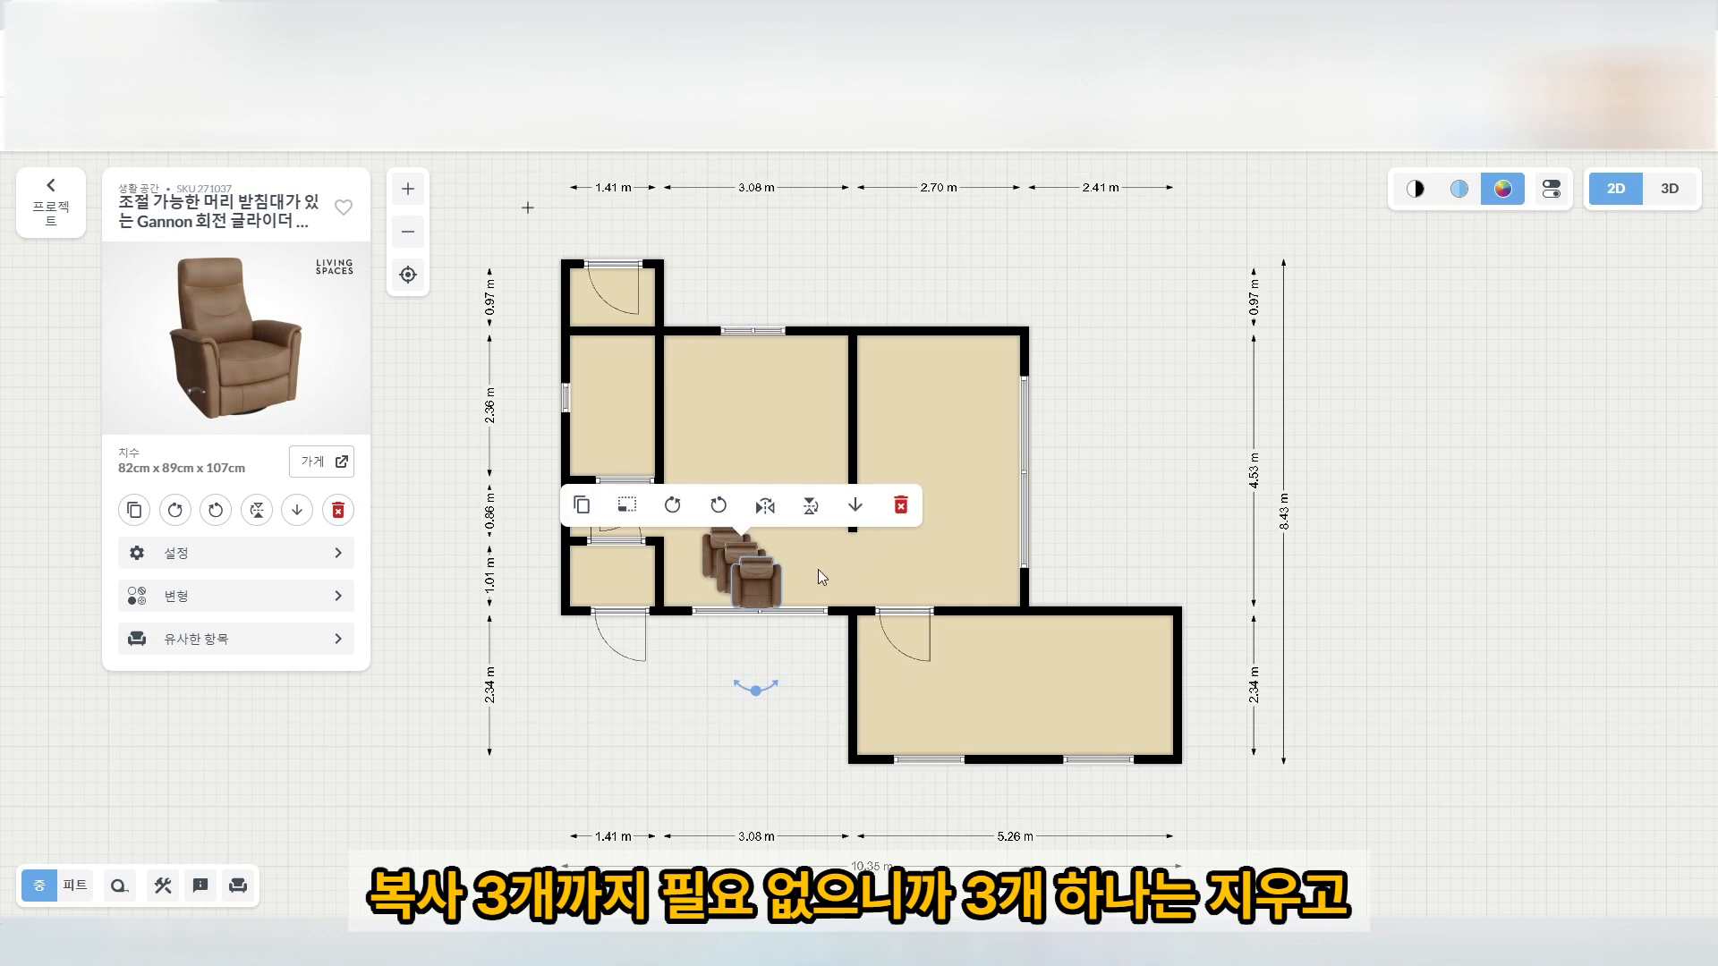
# Delete the surplus armchair copy and line up the remaining two side by side in front of the lower window.
pyautogui.click(766, 591)
pyautogui.click(757, 594)
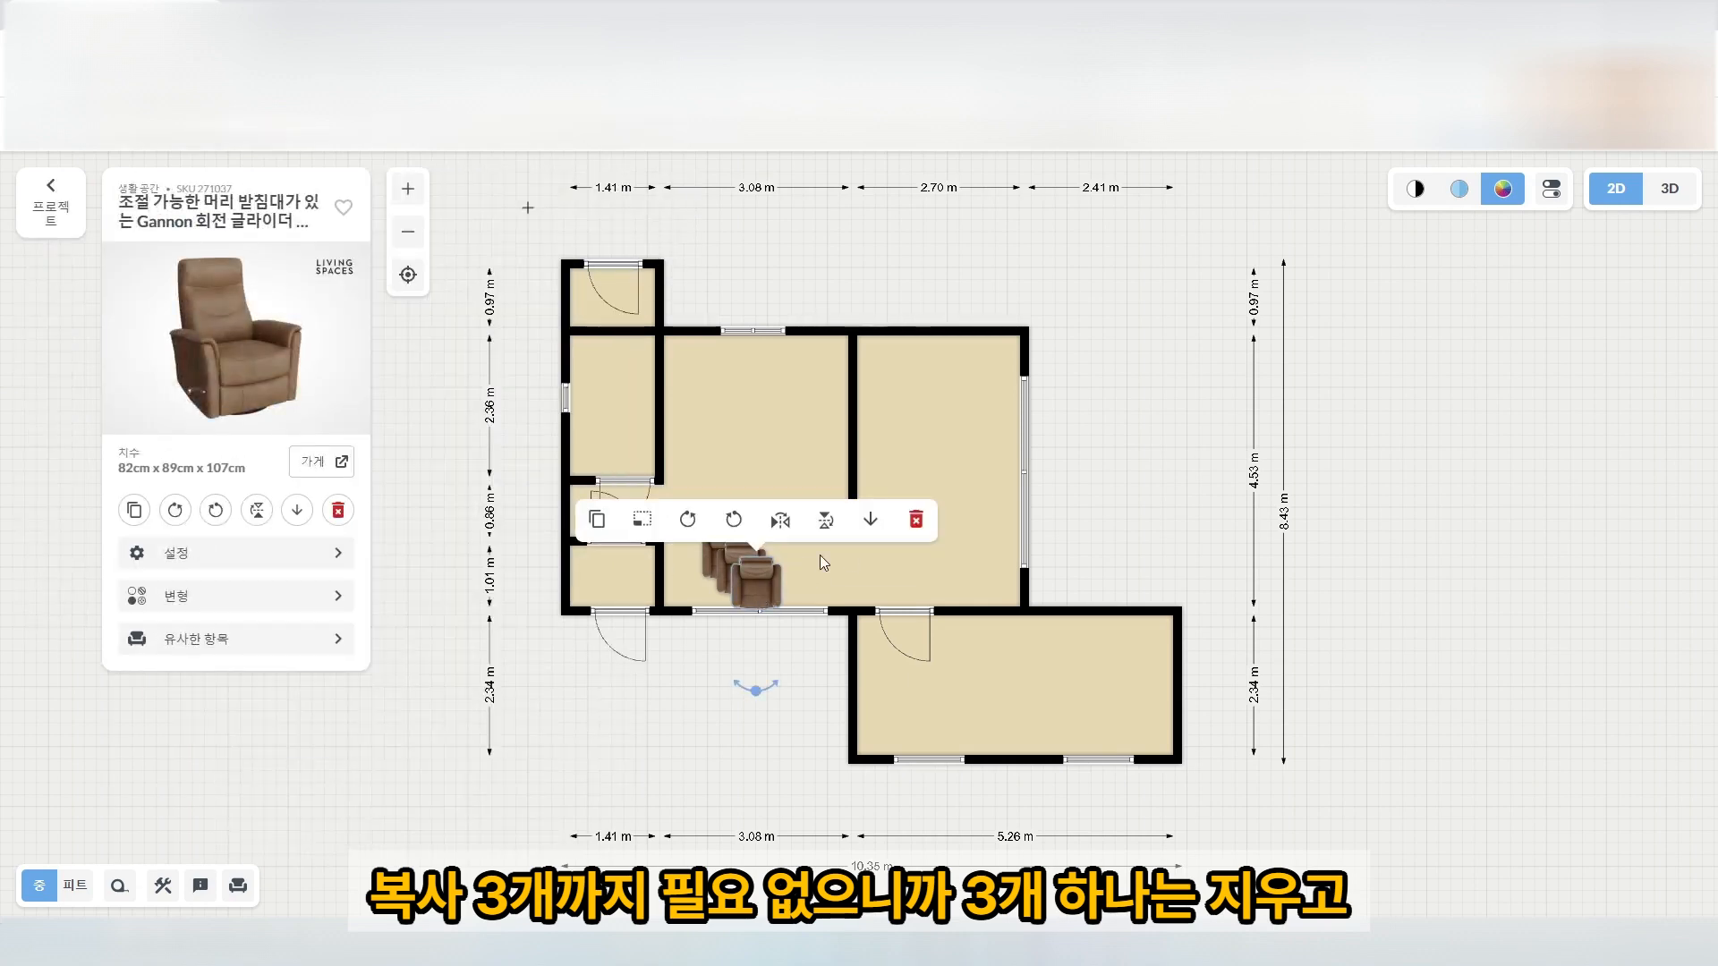
pyautogui.click(915, 521)
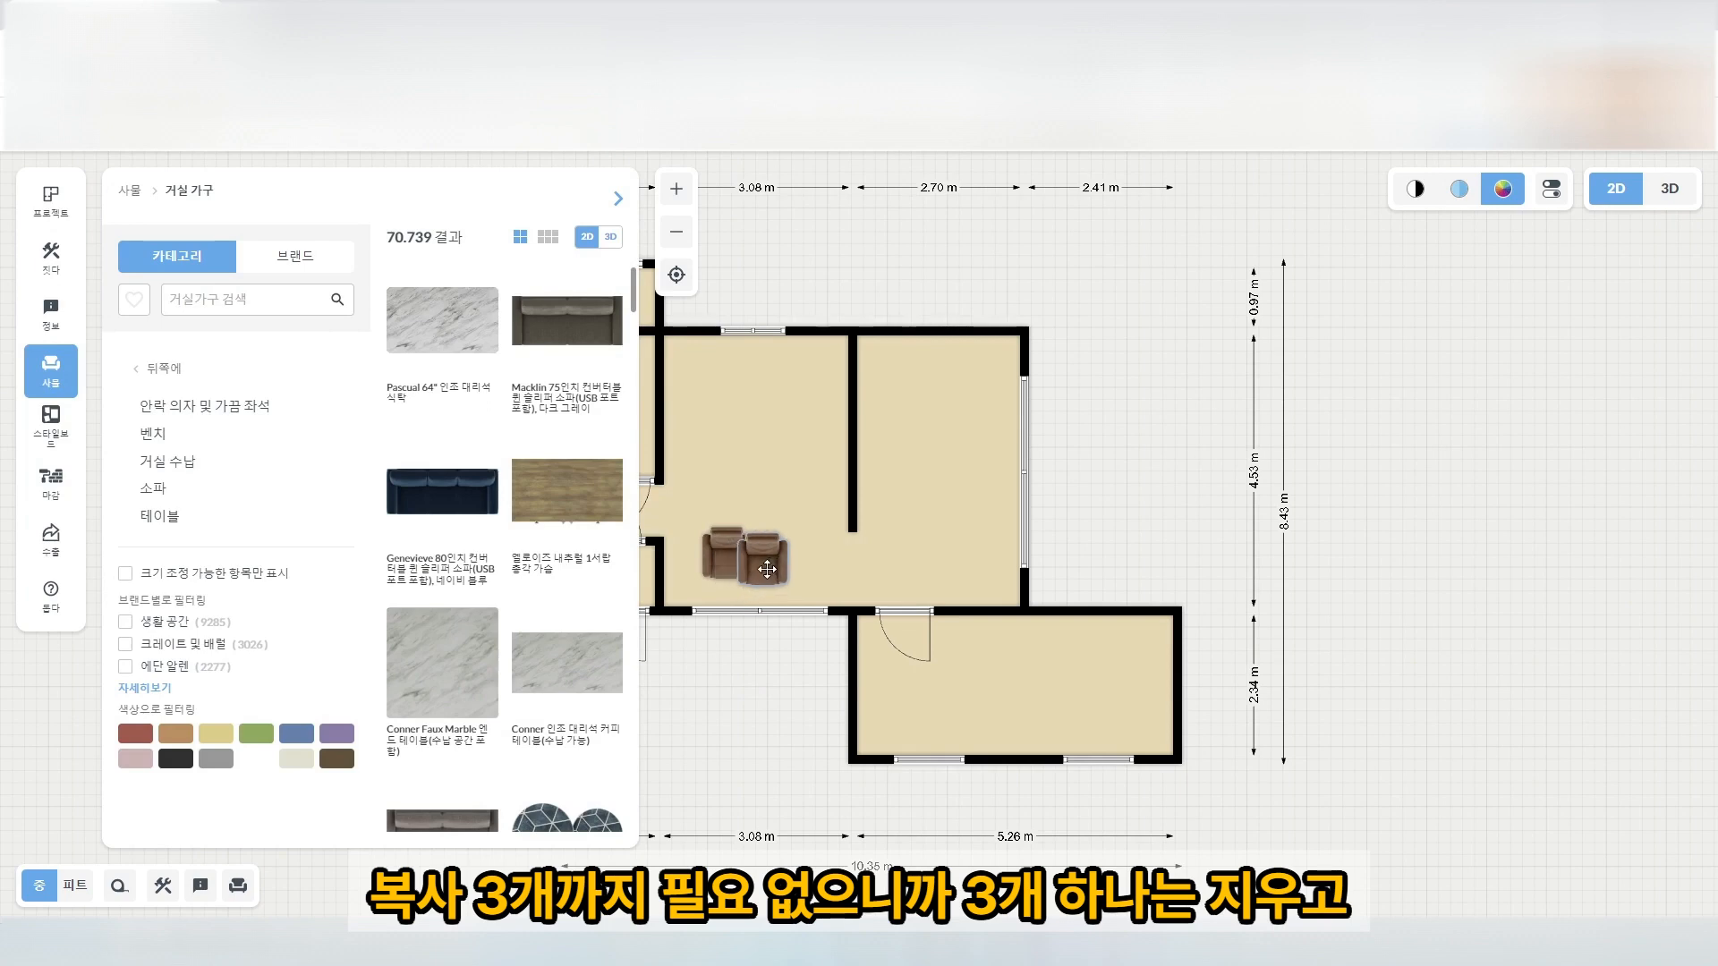
pyautogui.moveTo(772, 569); pyautogui.dragTo(785, 566)
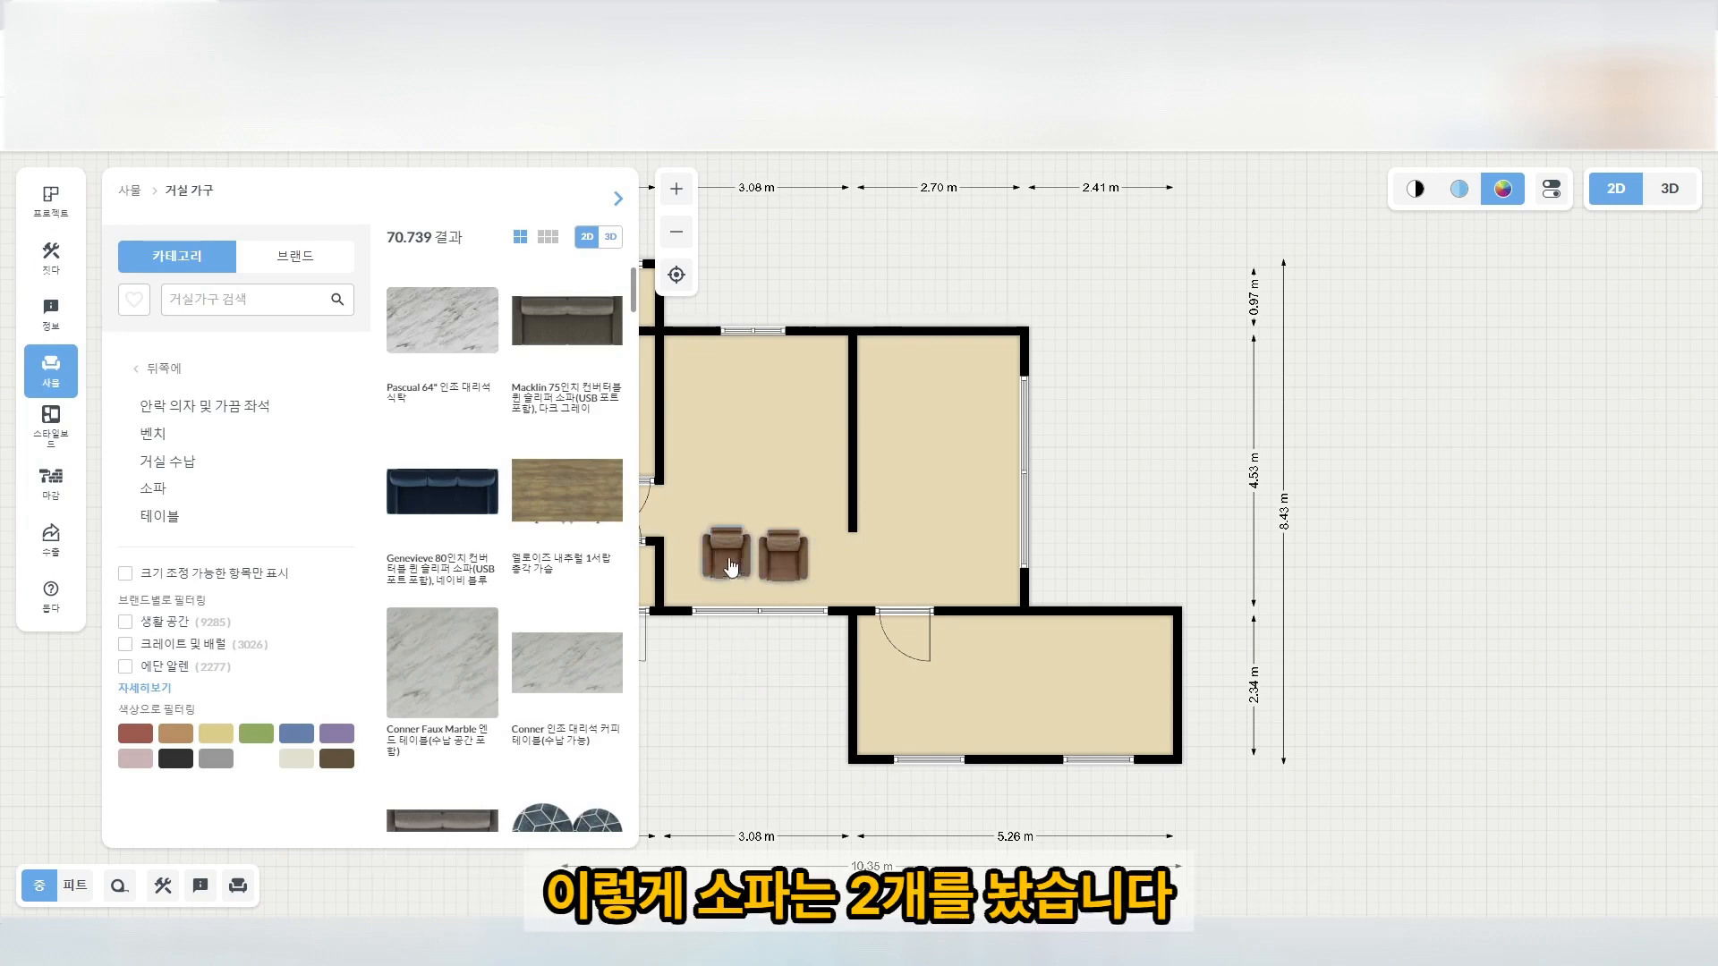
pyautogui.moveTo(730, 564); pyautogui.dragTo(732, 562)
# Open the dining furniture category (식당 가구) and look through its dining chairs (식당 의자).
pyautogui.click(164, 370)
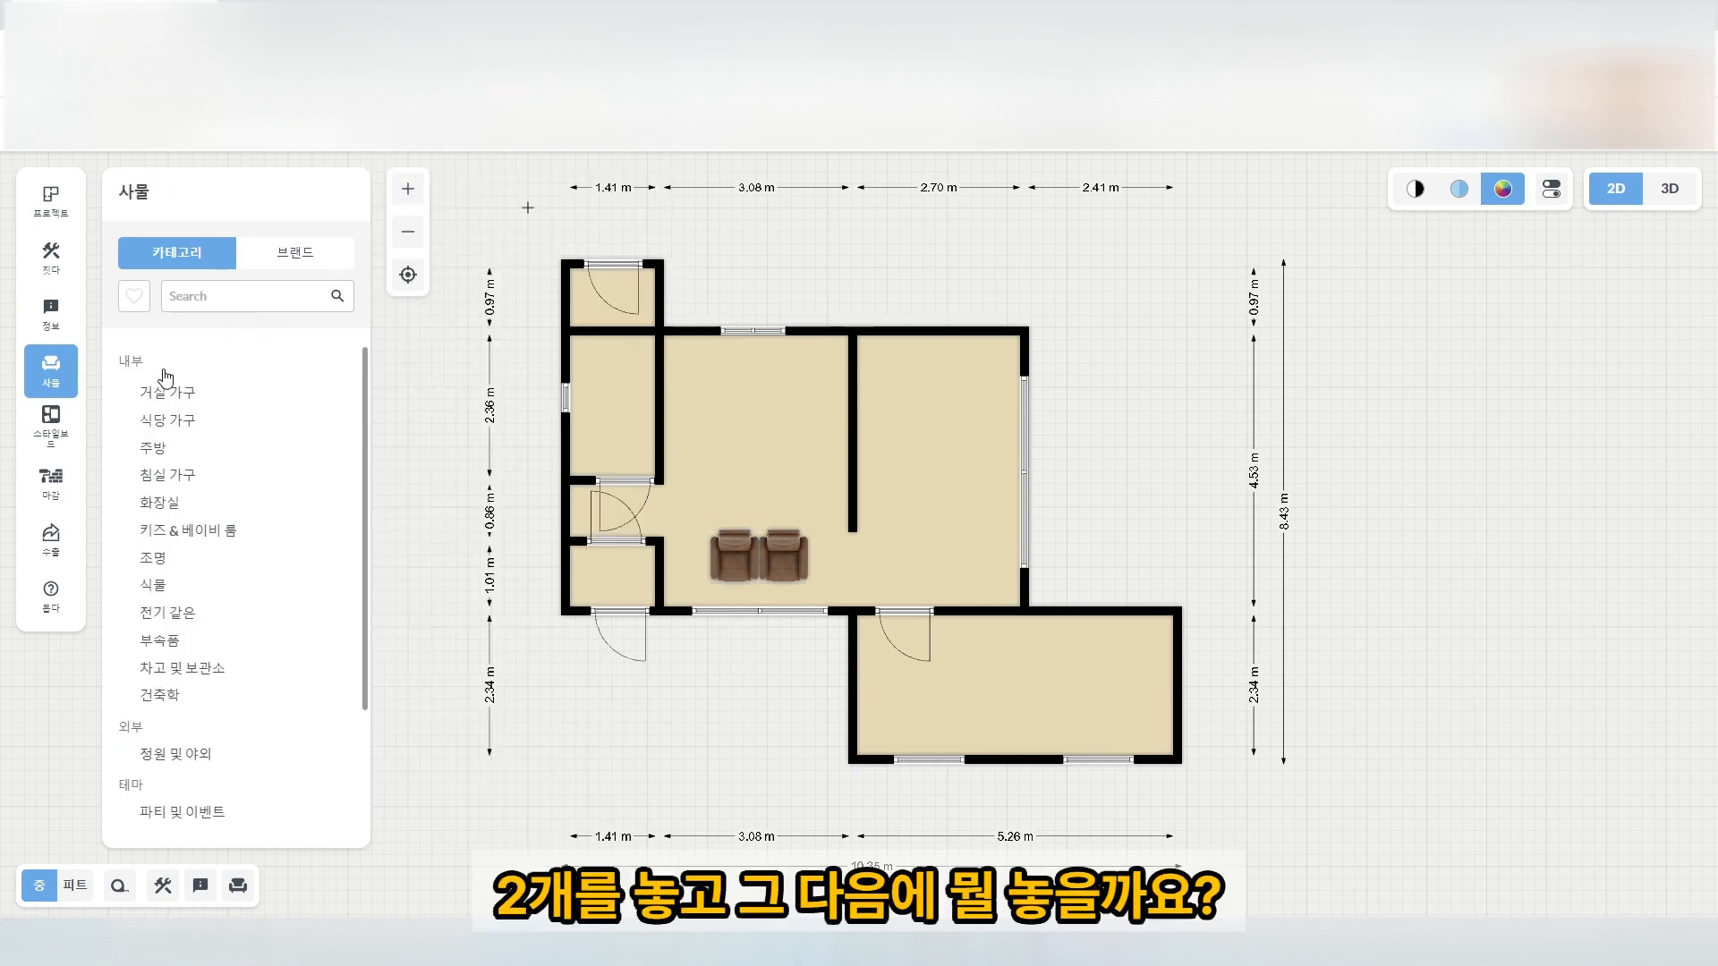
pyautogui.click(168, 423)
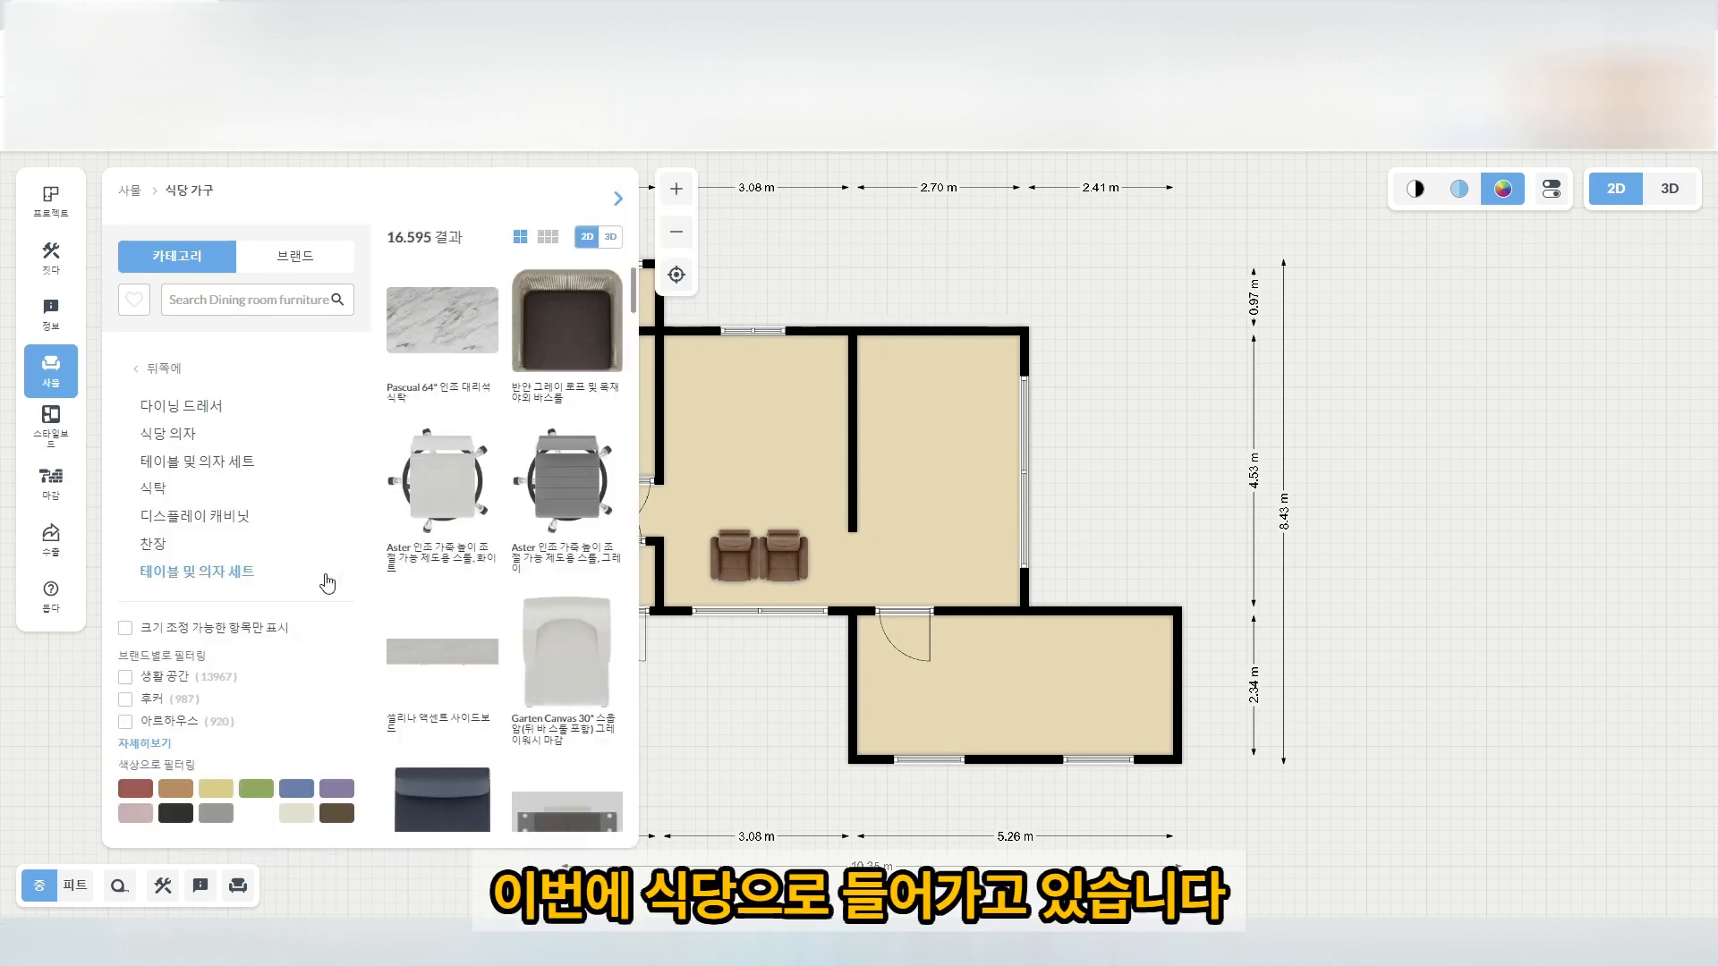
pyautogui.click(175, 436)
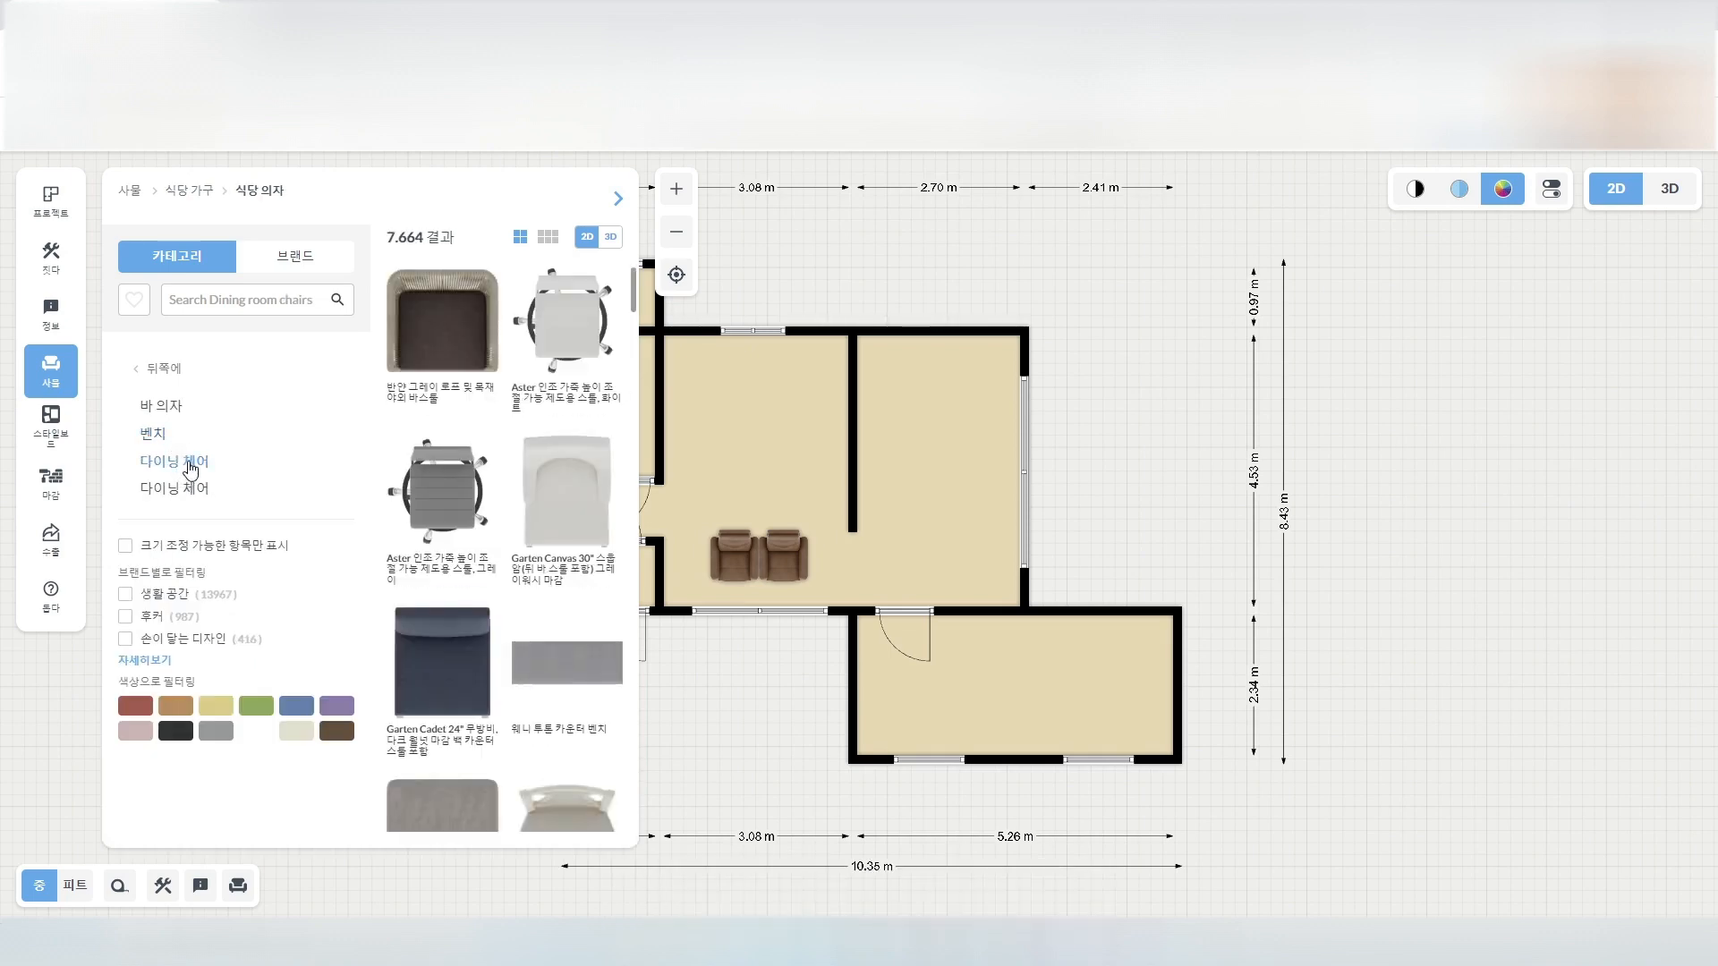
pyautogui.click(184, 467)
pyautogui.click(154, 368)
pyautogui.click(149, 370)
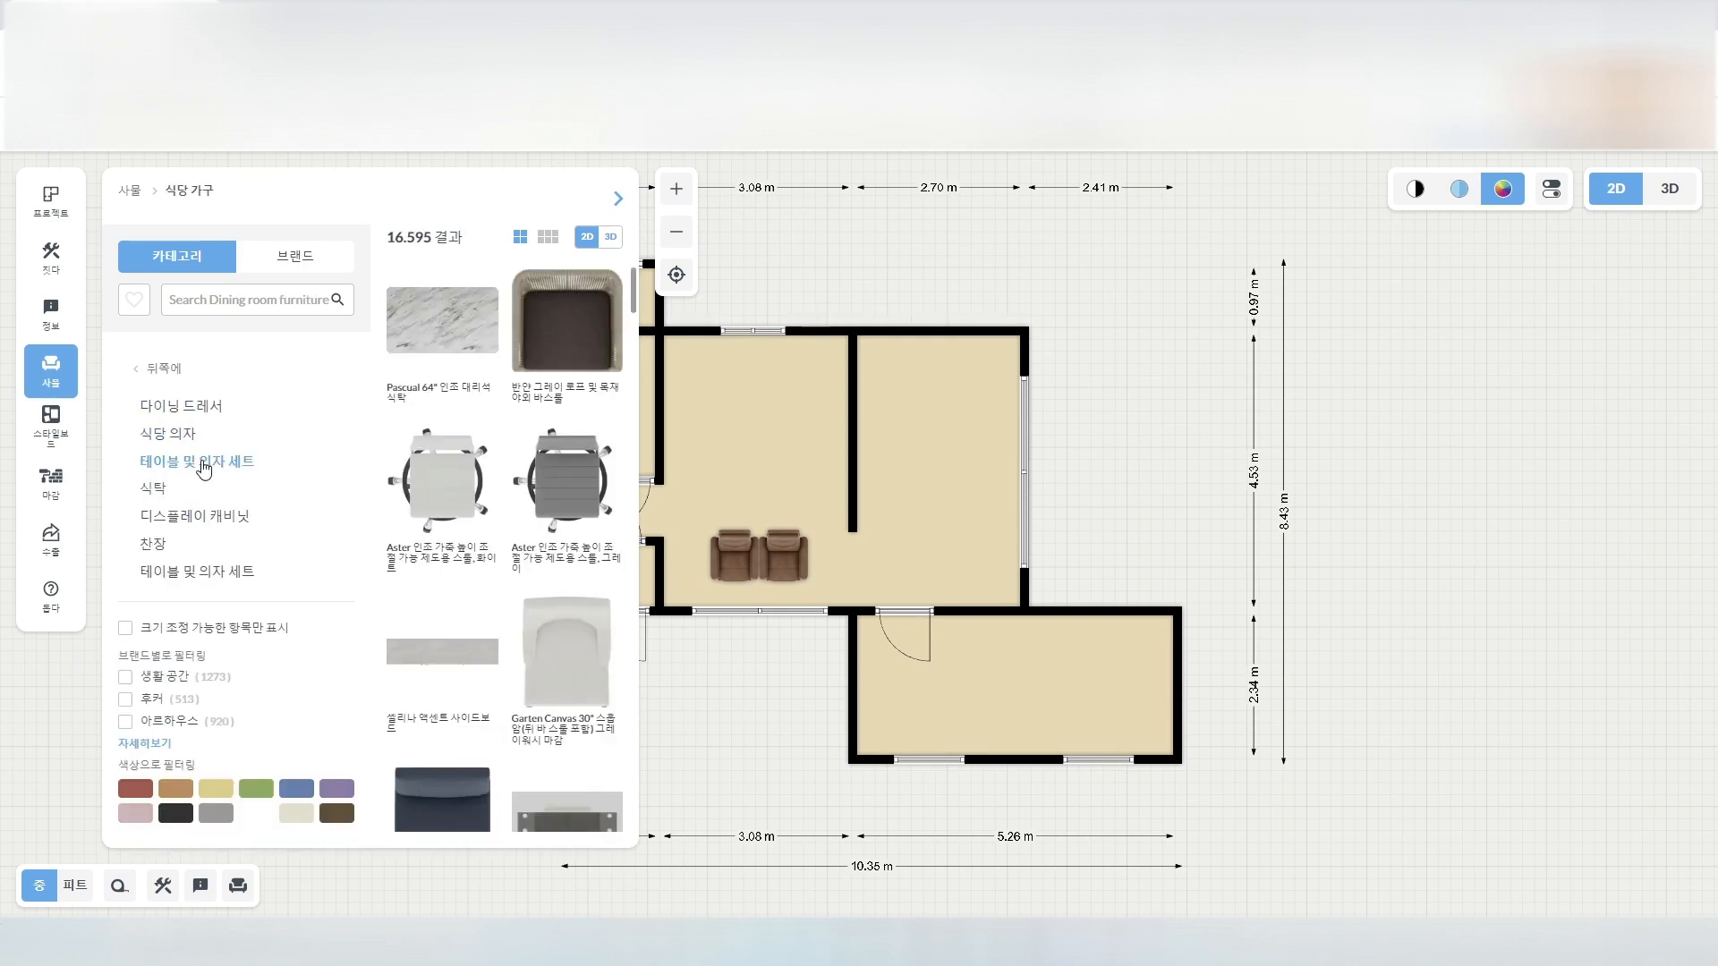
# Place the 파인힐스 5PC 다이닝 set from the table and chair sets (테이블 및 의자 세트) in the living room, just above the armchairs.
pyautogui.click(196, 461)
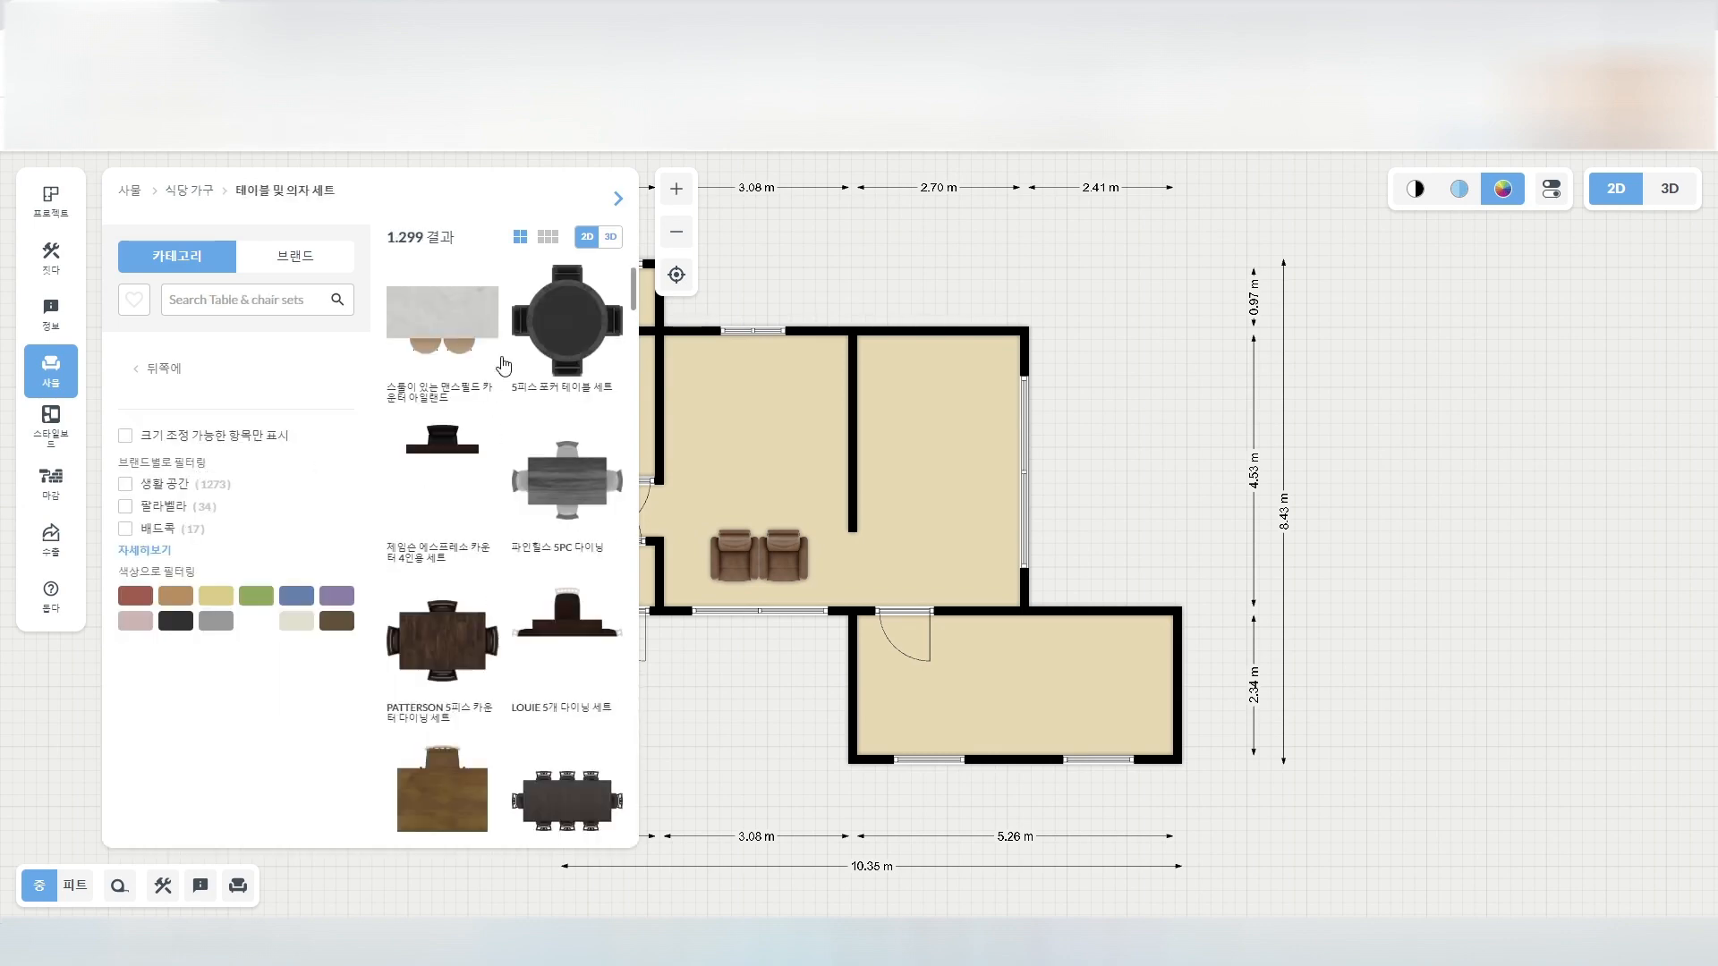
pyautogui.scroll(-10, 550, 553)
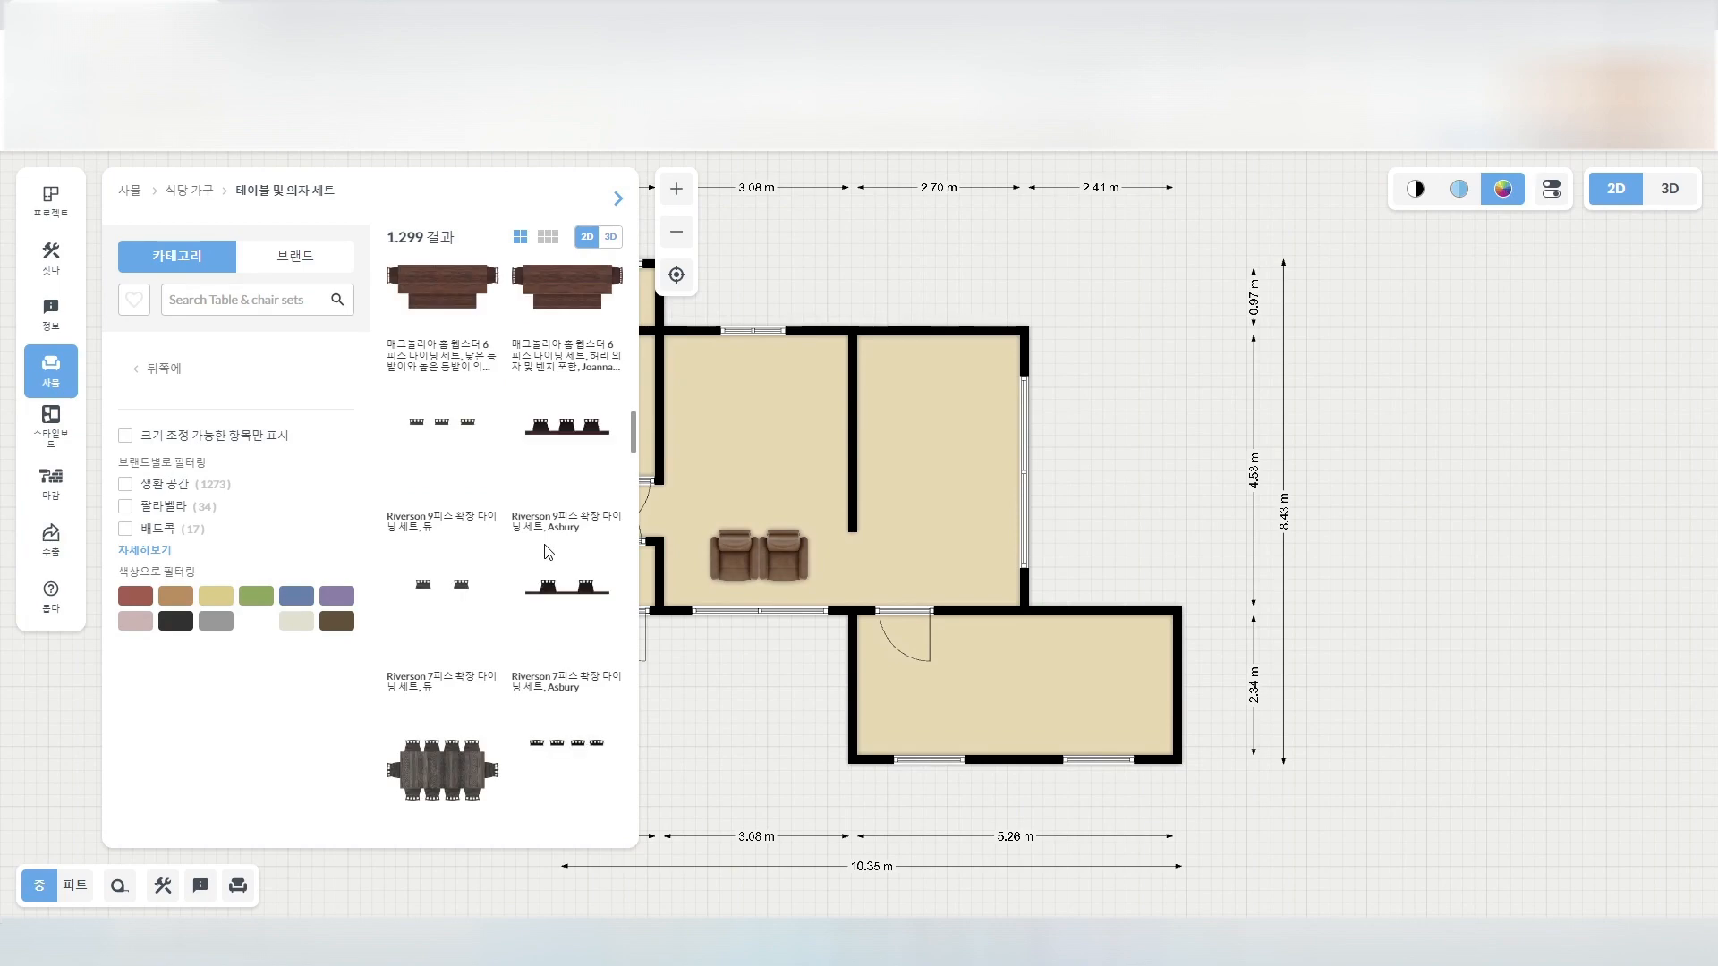
pyautogui.scroll(-2, 546, 545)
pyautogui.scroll(-3, 547, 550)
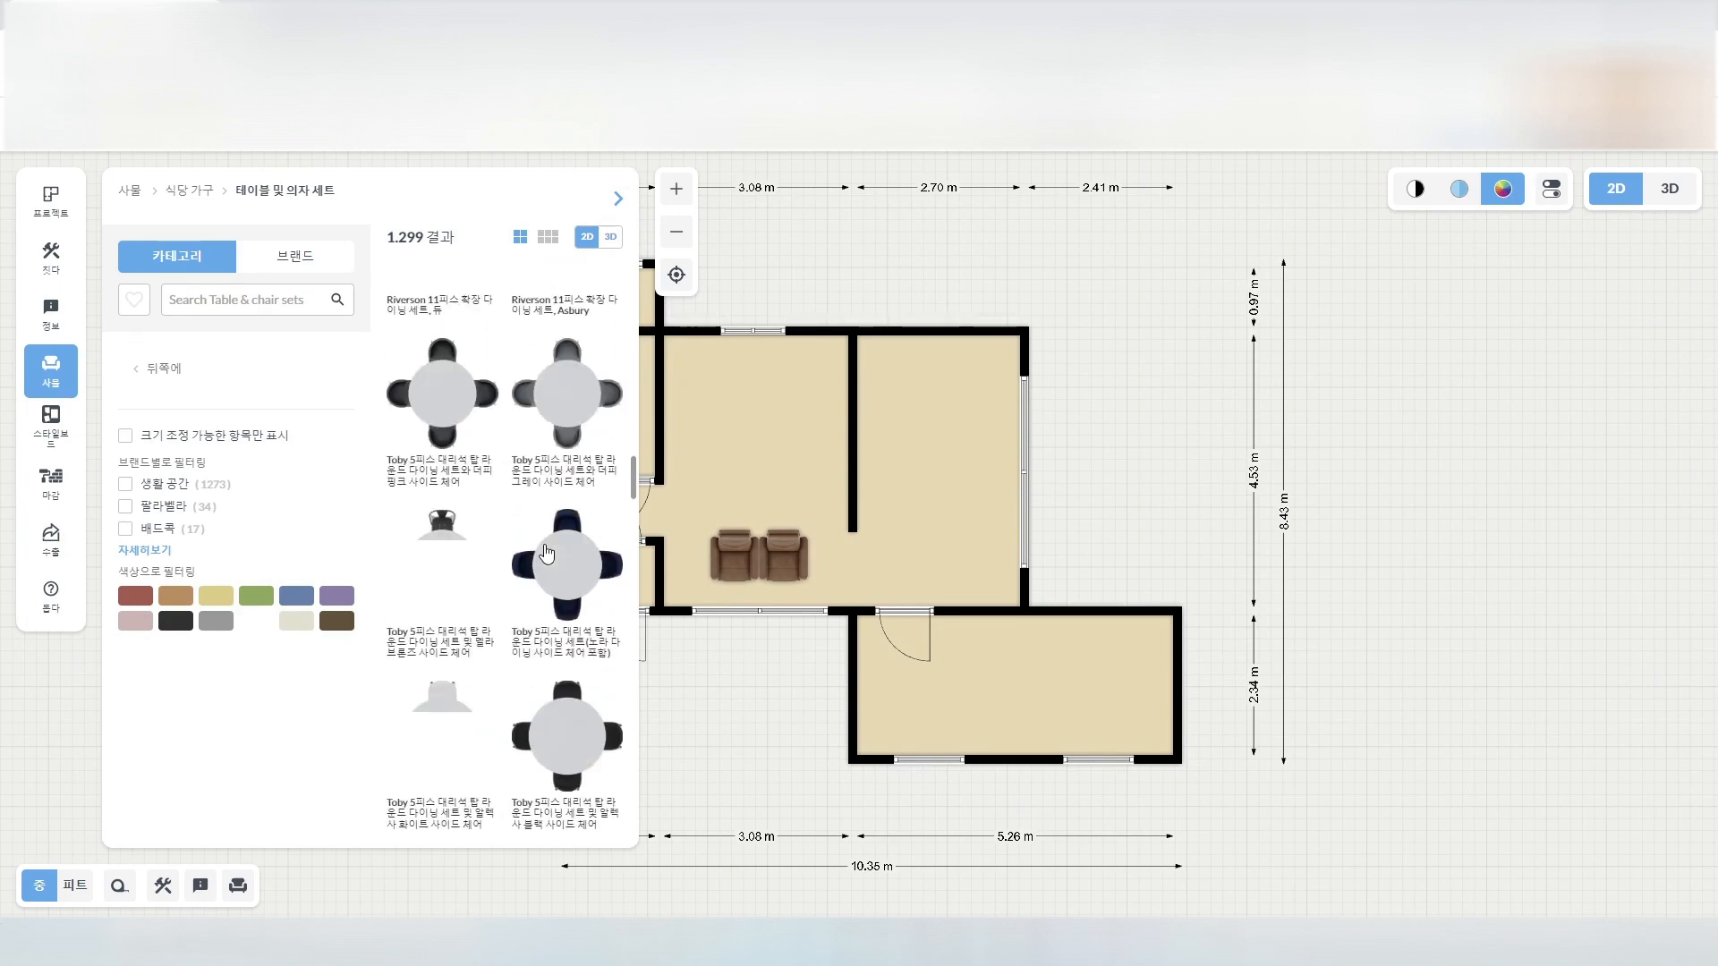
pyautogui.scroll(-4, 549, 531)
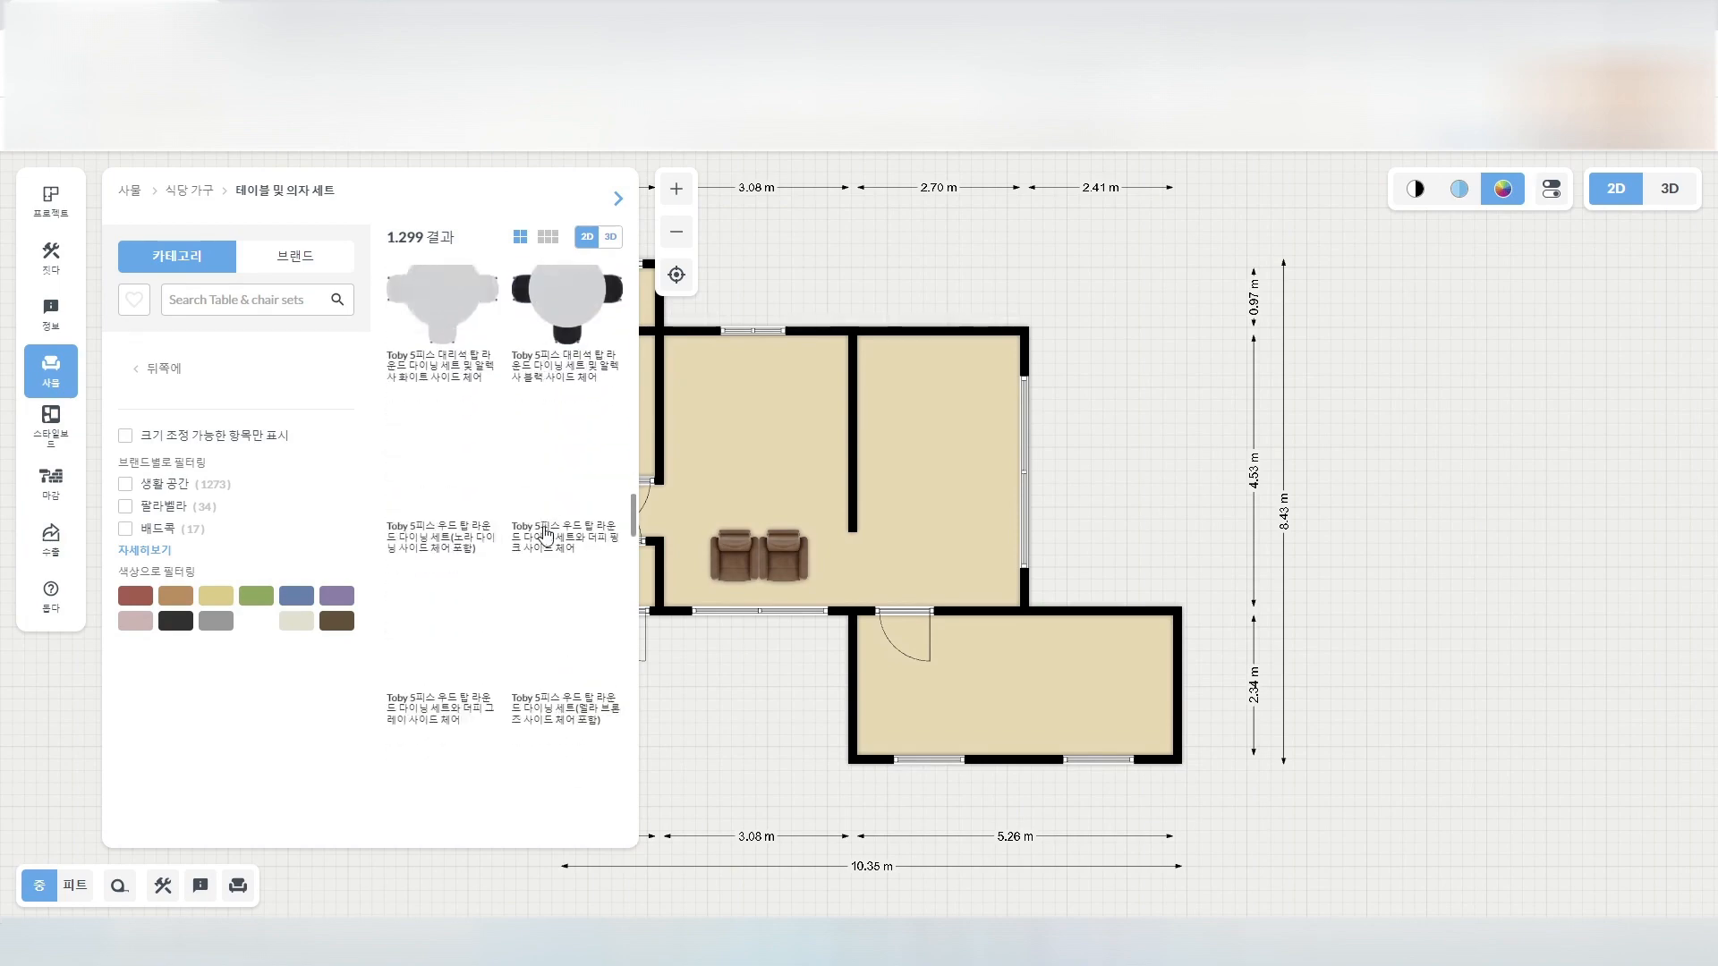
pyautogui.scroll(10, 542, 536)
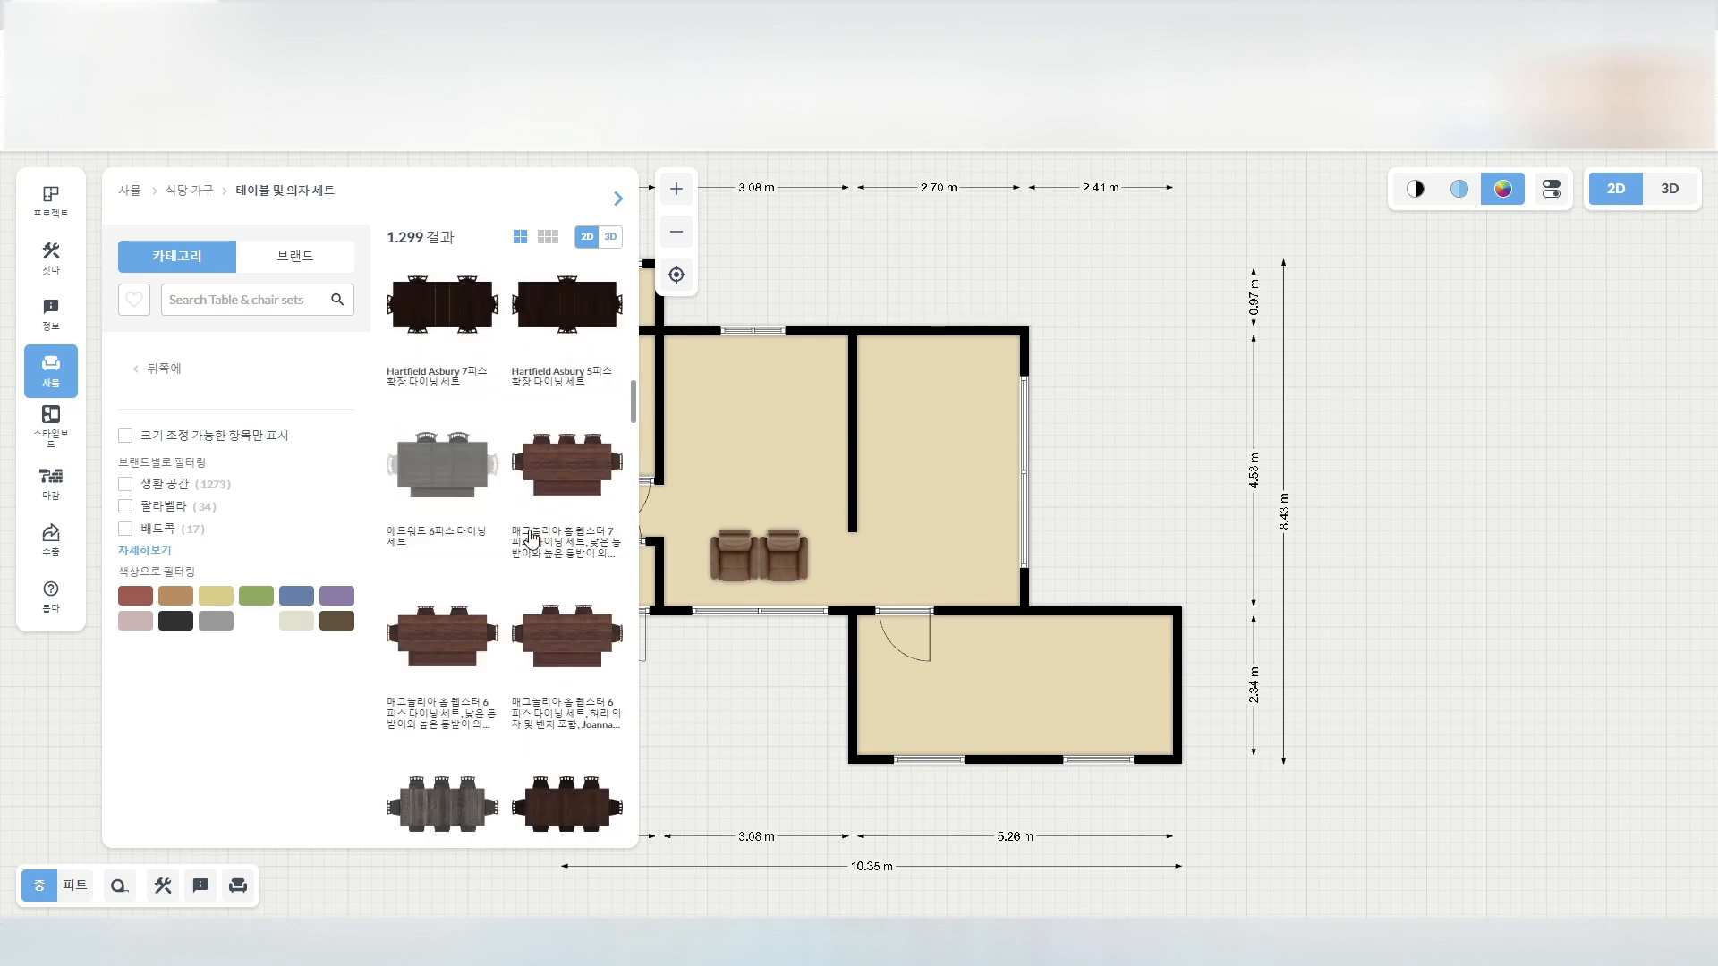
pyautogui.scroll(1, 531, 538)
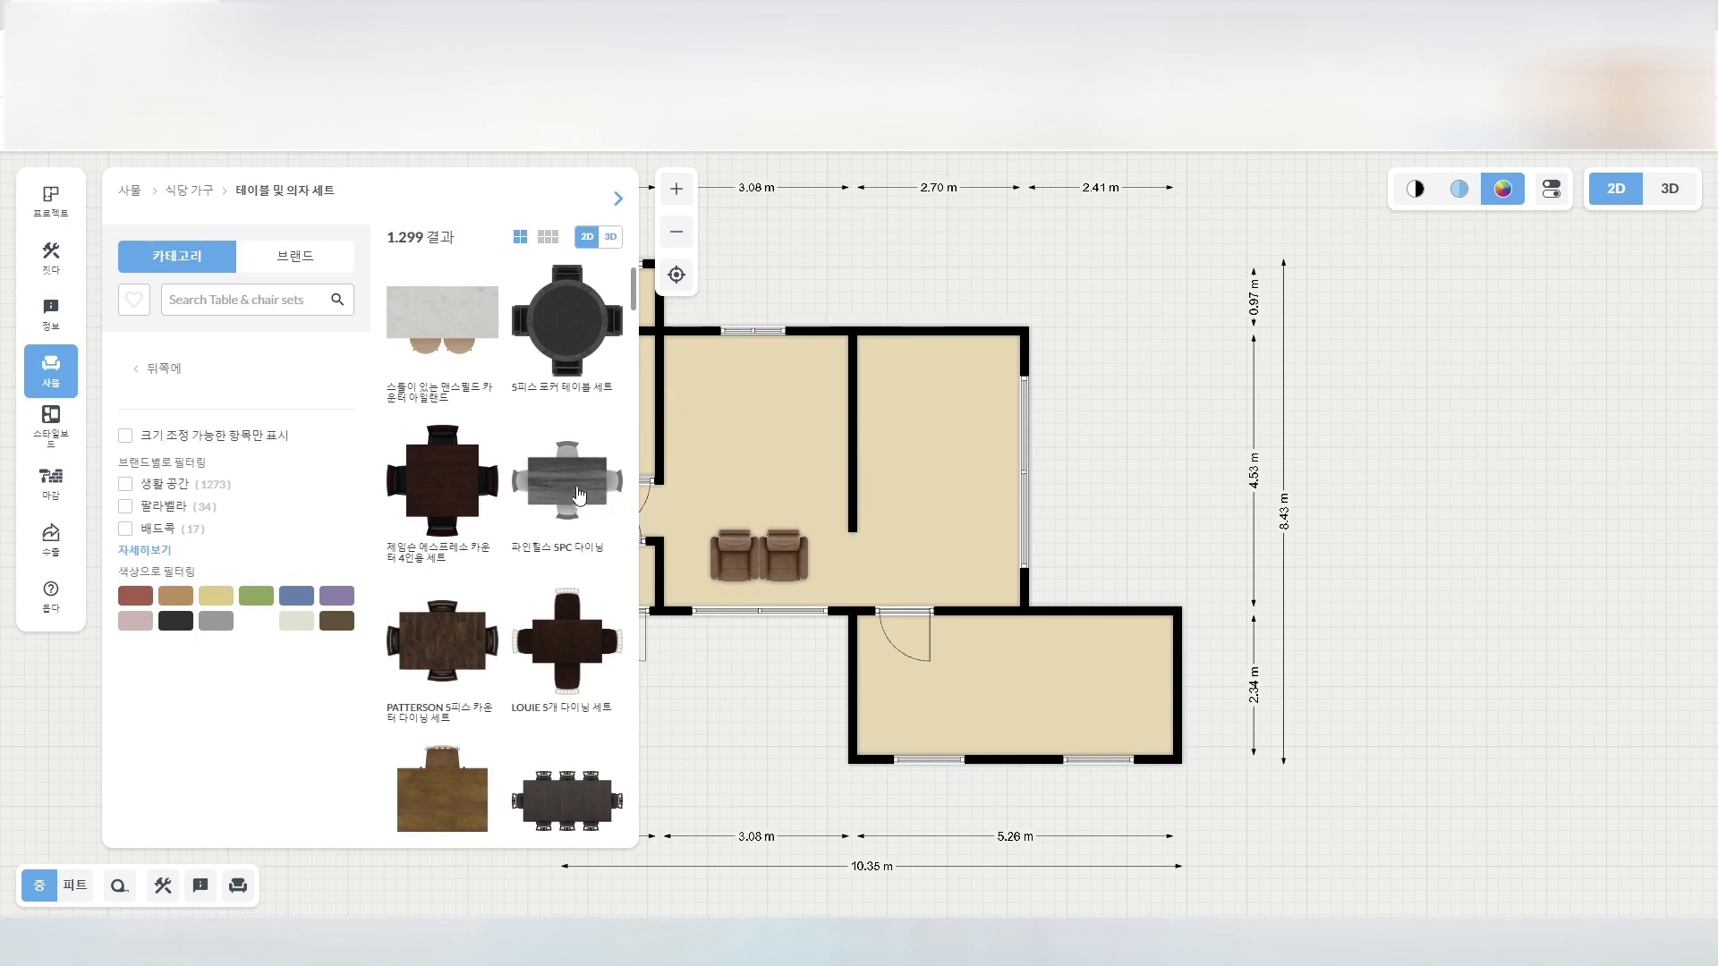
pyautogui.moveTo(590, 487); pyautogui.dragTo(753, 476)
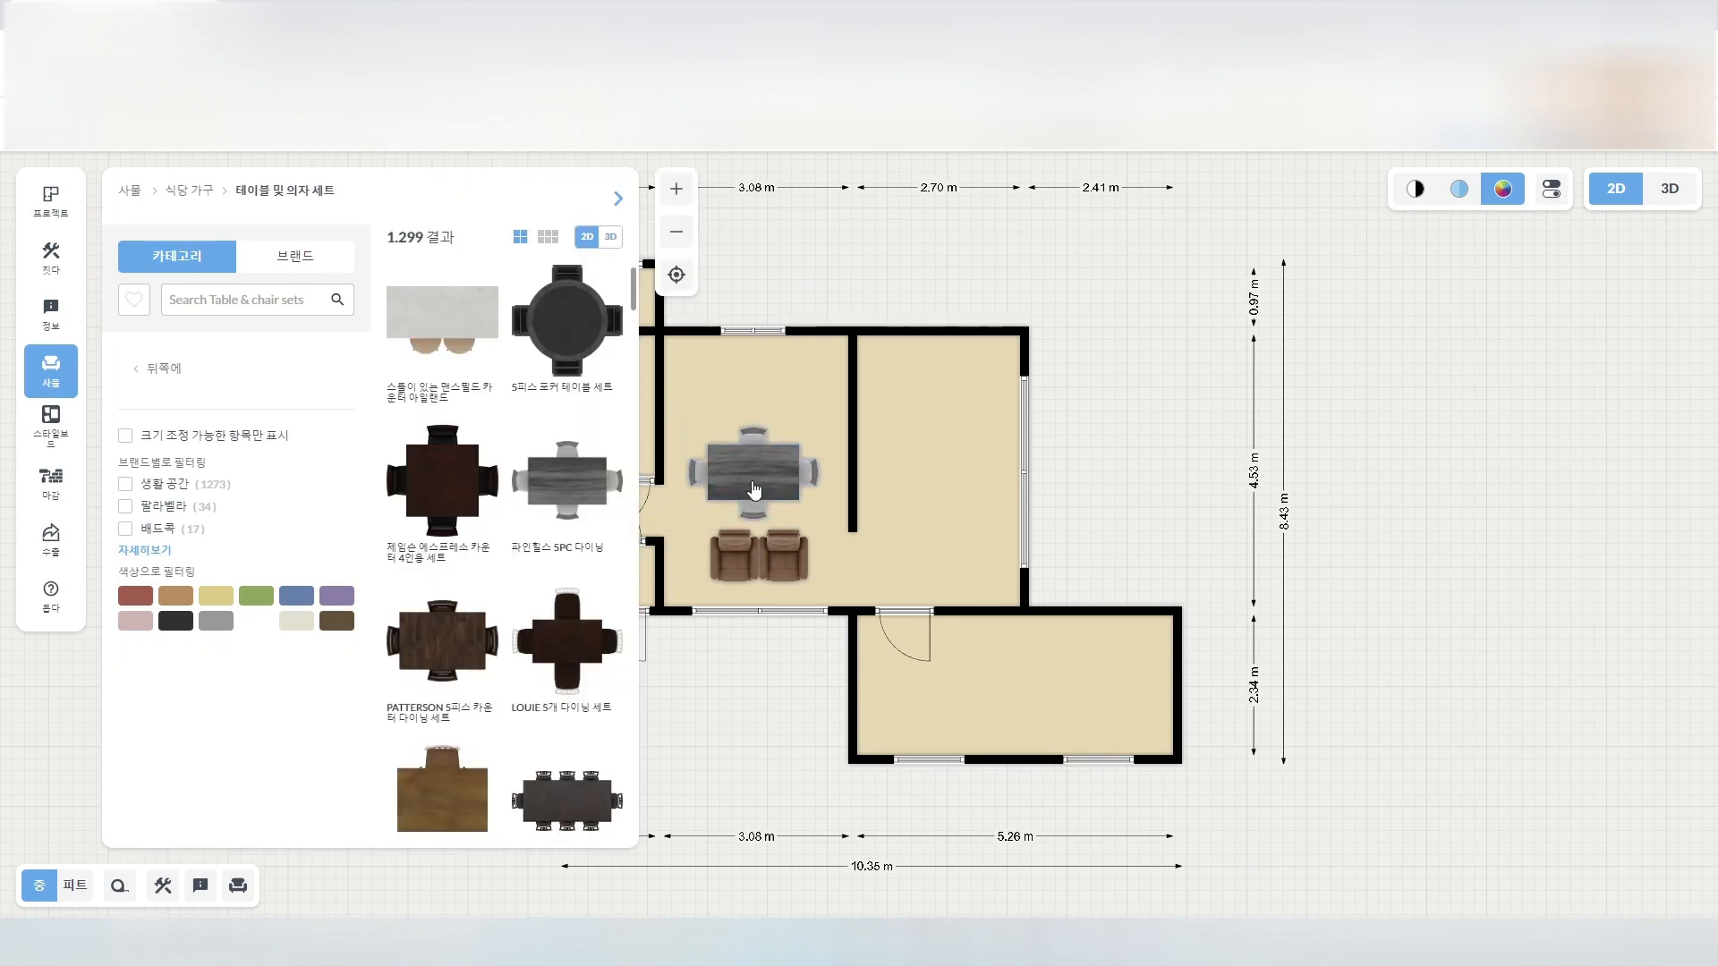
# Resize the 파인힐스 5PC dining set to a smaller width and depth, leaving space between it and the armchairs.
pyautogui.click(750, 476)
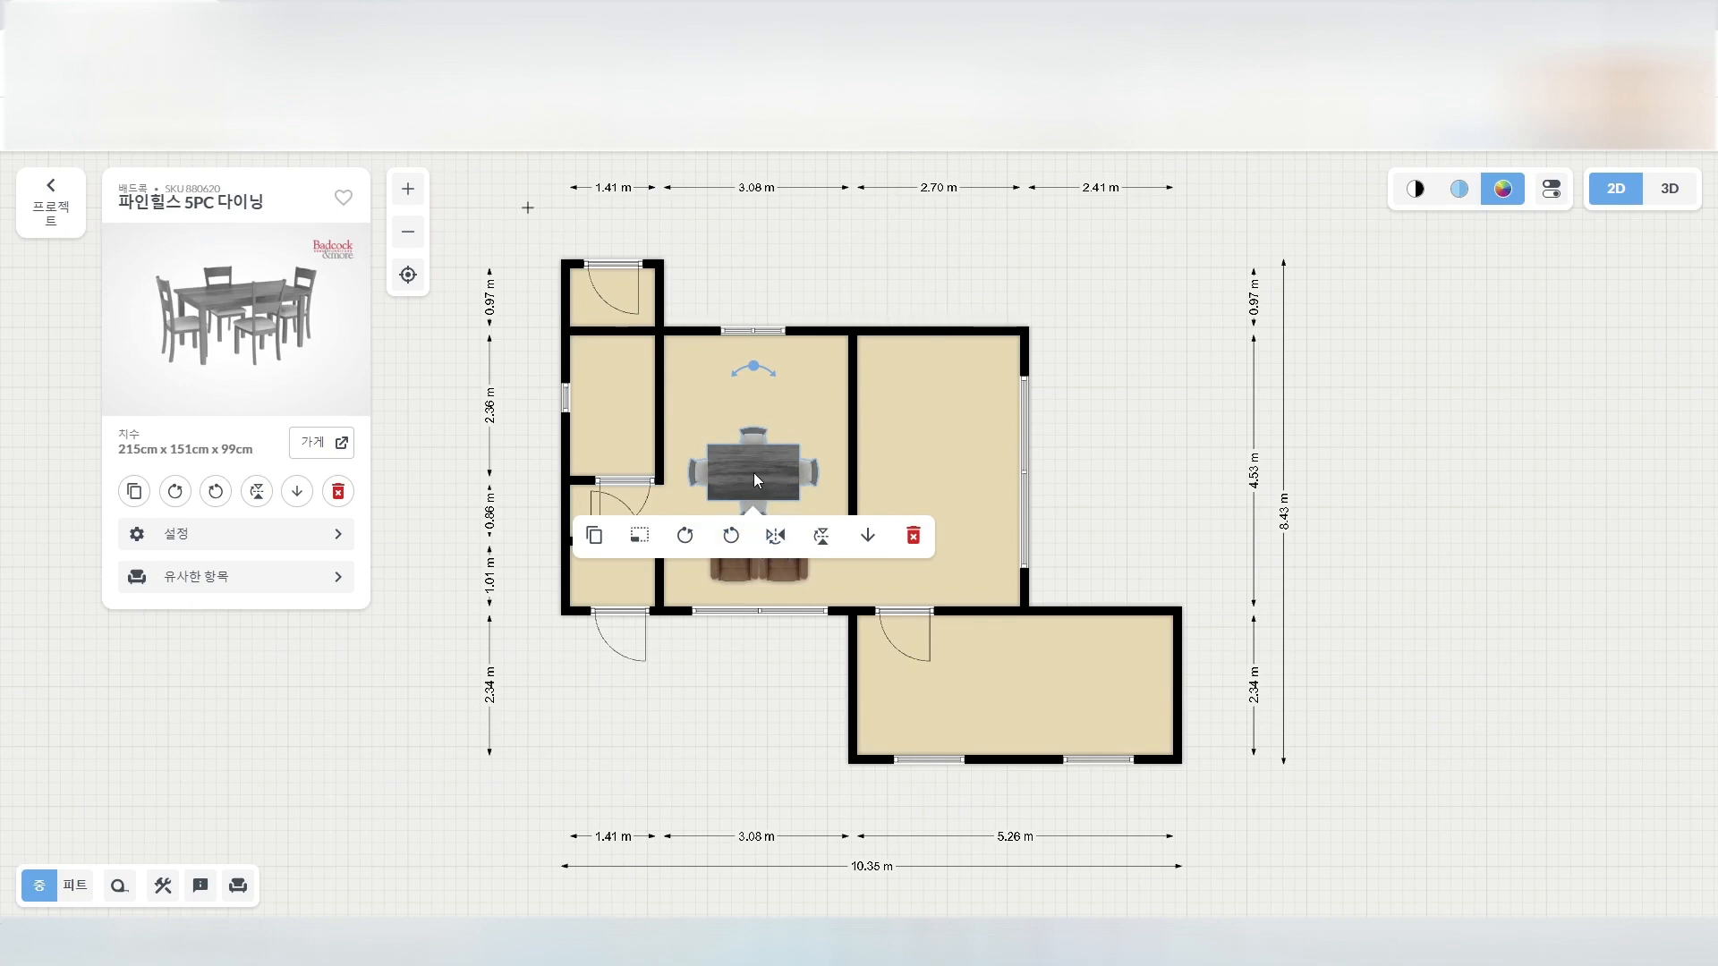
pyautogui.press('Escape')
pyautogui.click(738, 488)
pyautogui.click(639, 541)
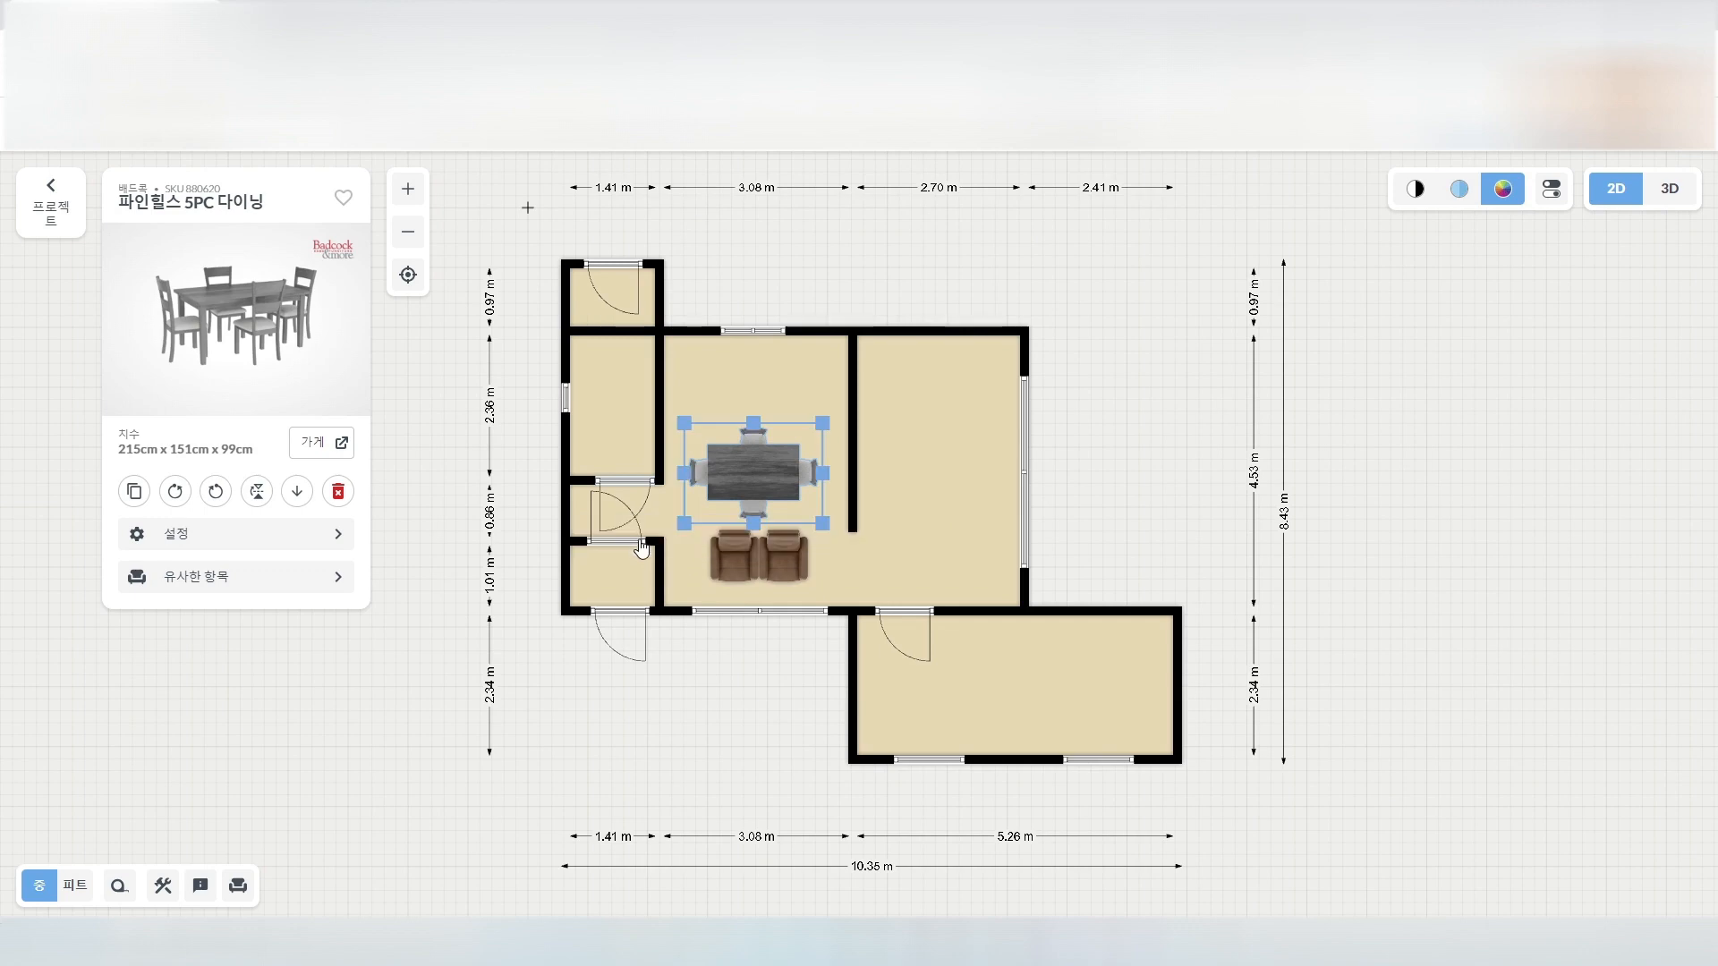
pyautogui.moveTo(831, 477); pyautogui.dragTo(721, 488)
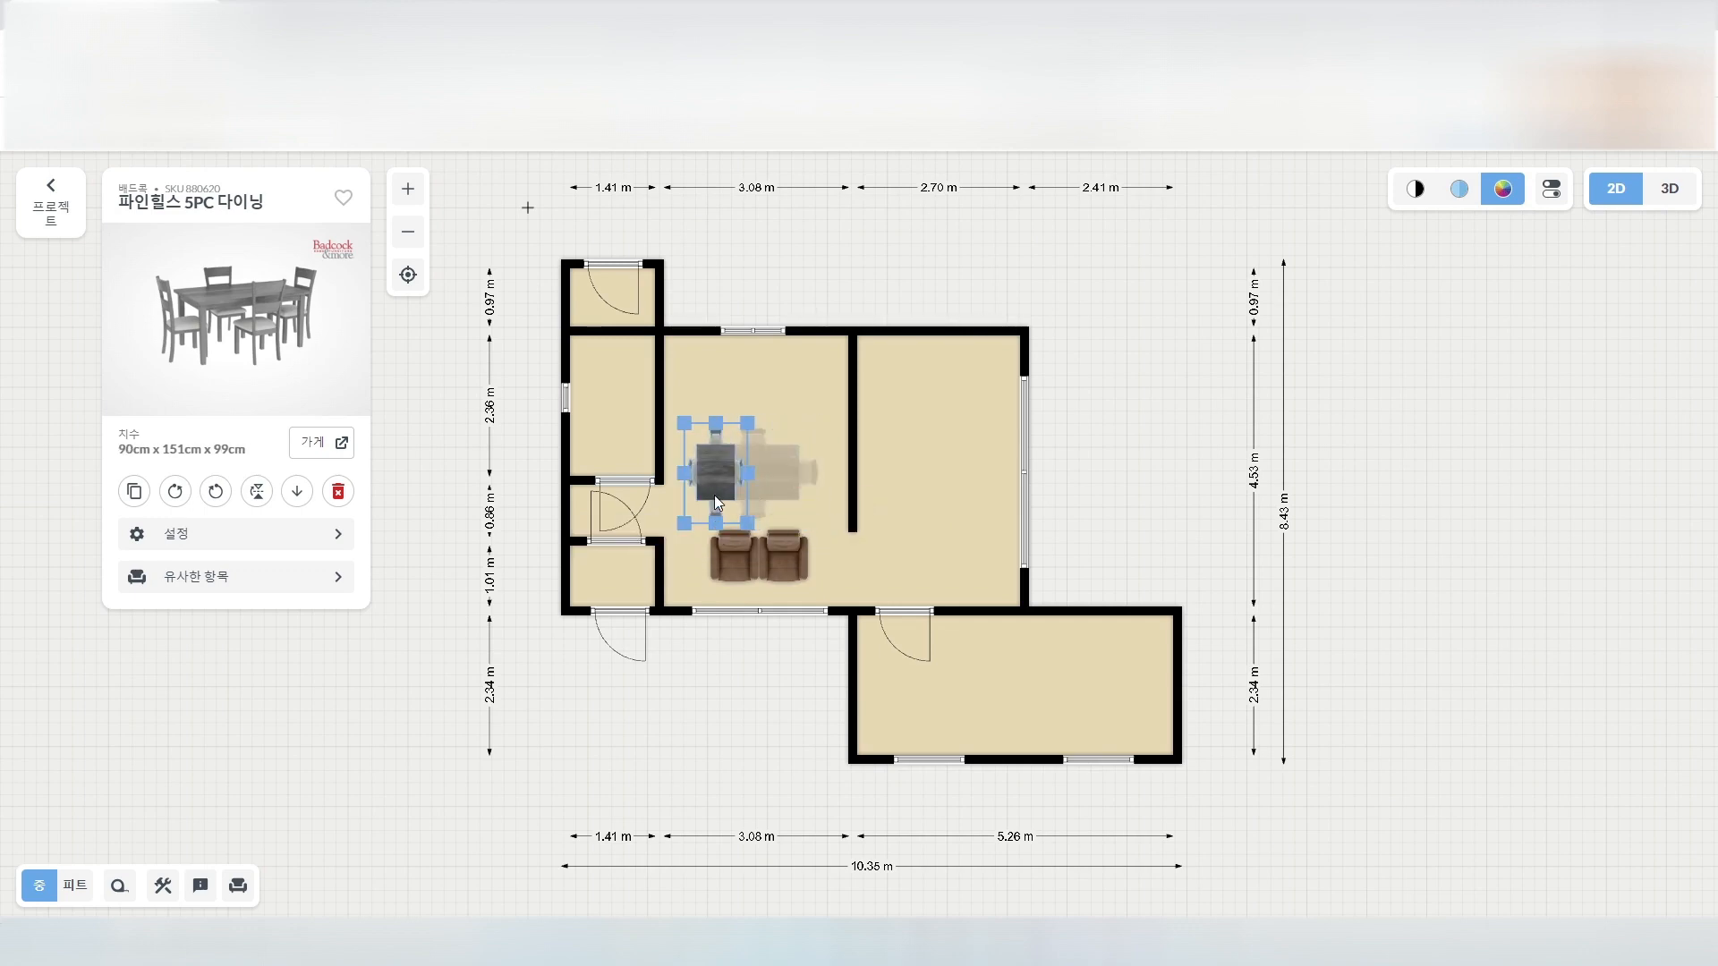
pyautogui.moveTo(741, 484); pyautogui.dragTo(816, 478)
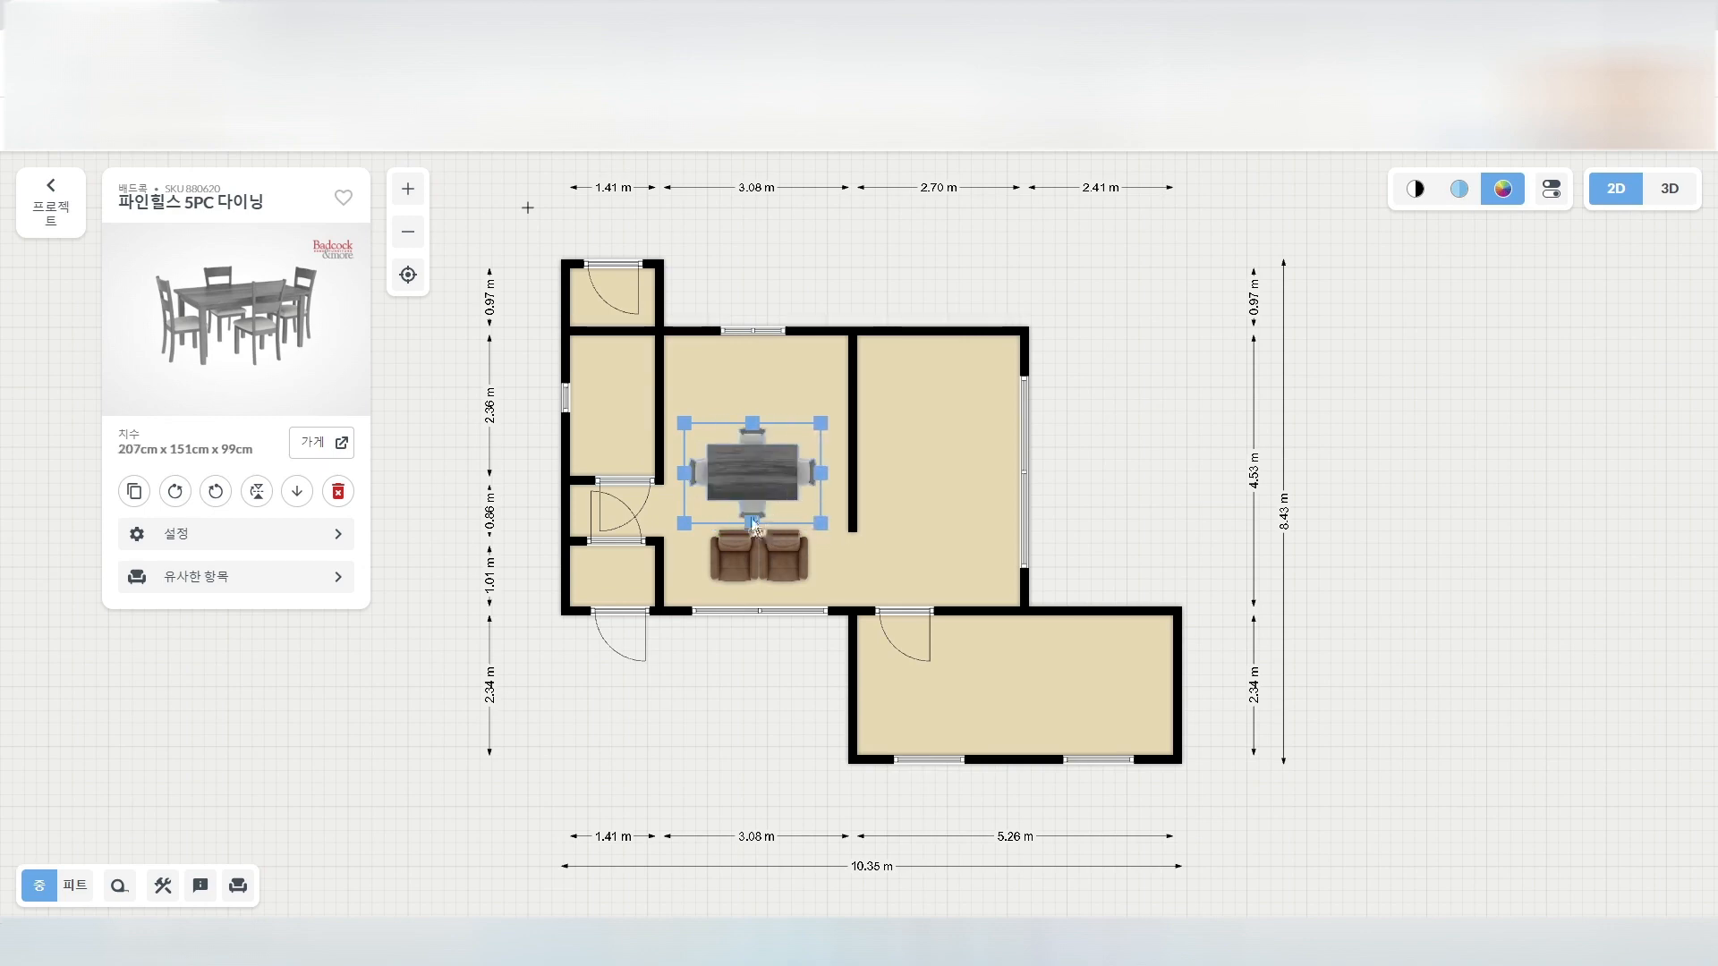
pyautogui.moveTo(754, 431); pyautogui.dragTo(770, 479)
pyautogui.click(776, 494)
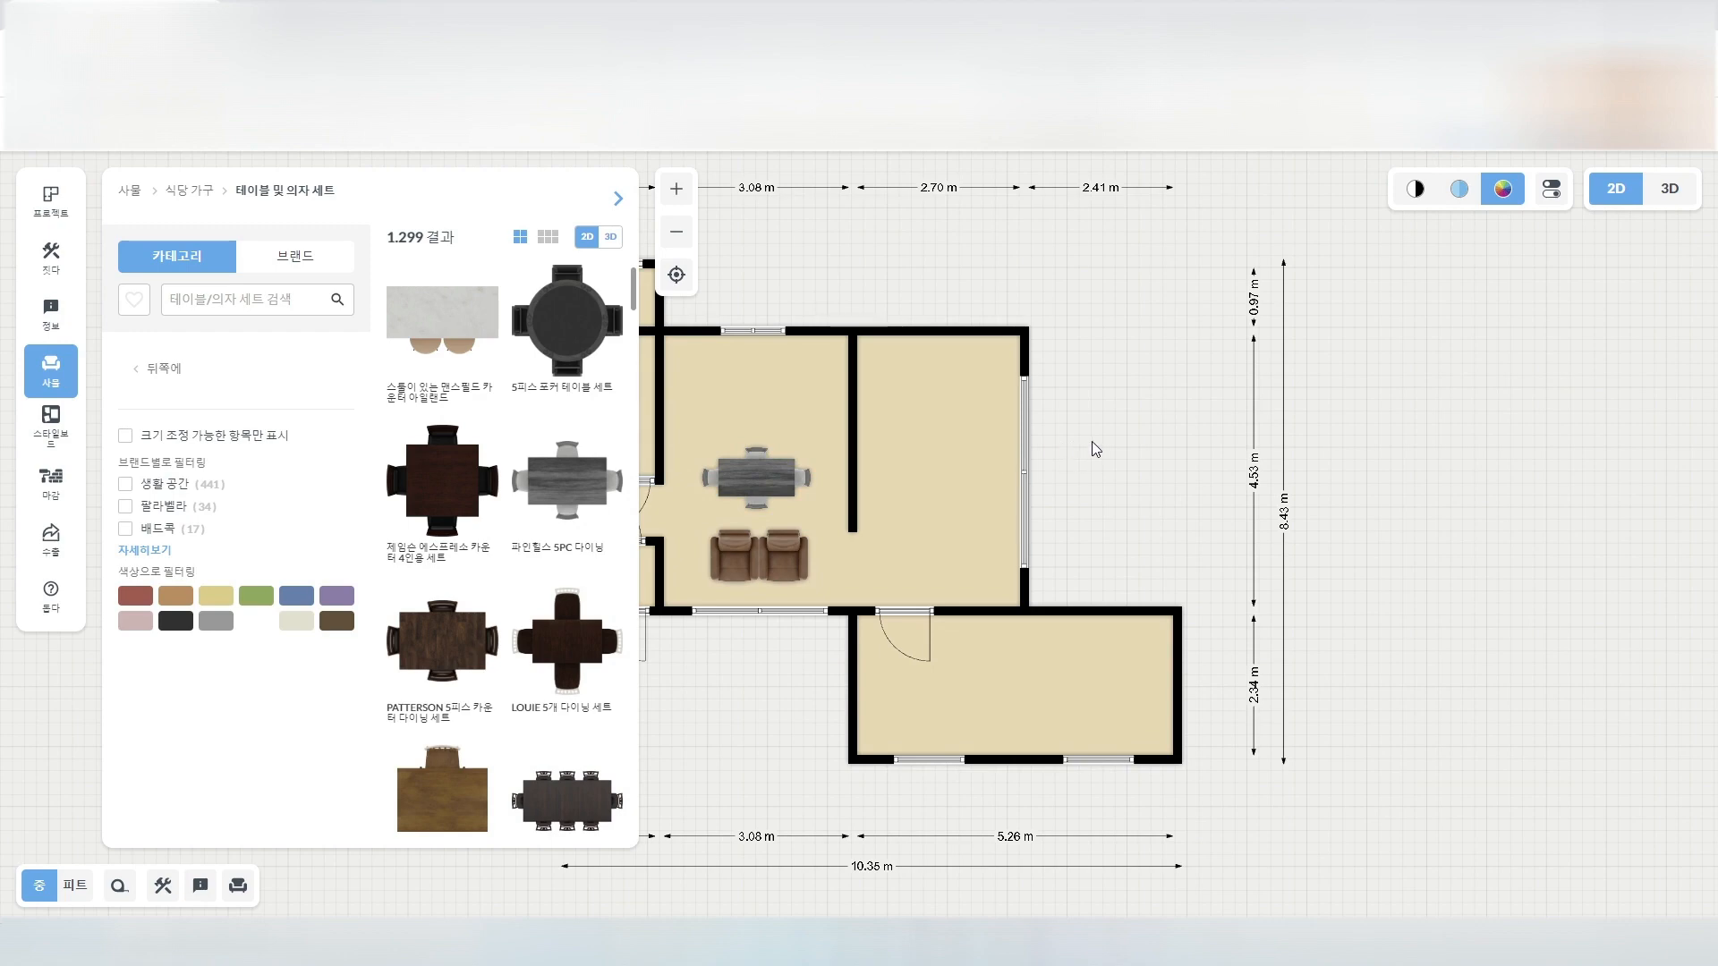
# Open the basic units (기본단위) of the kitchen category (주방) in the object library.
pyautogui.click(157, 368)
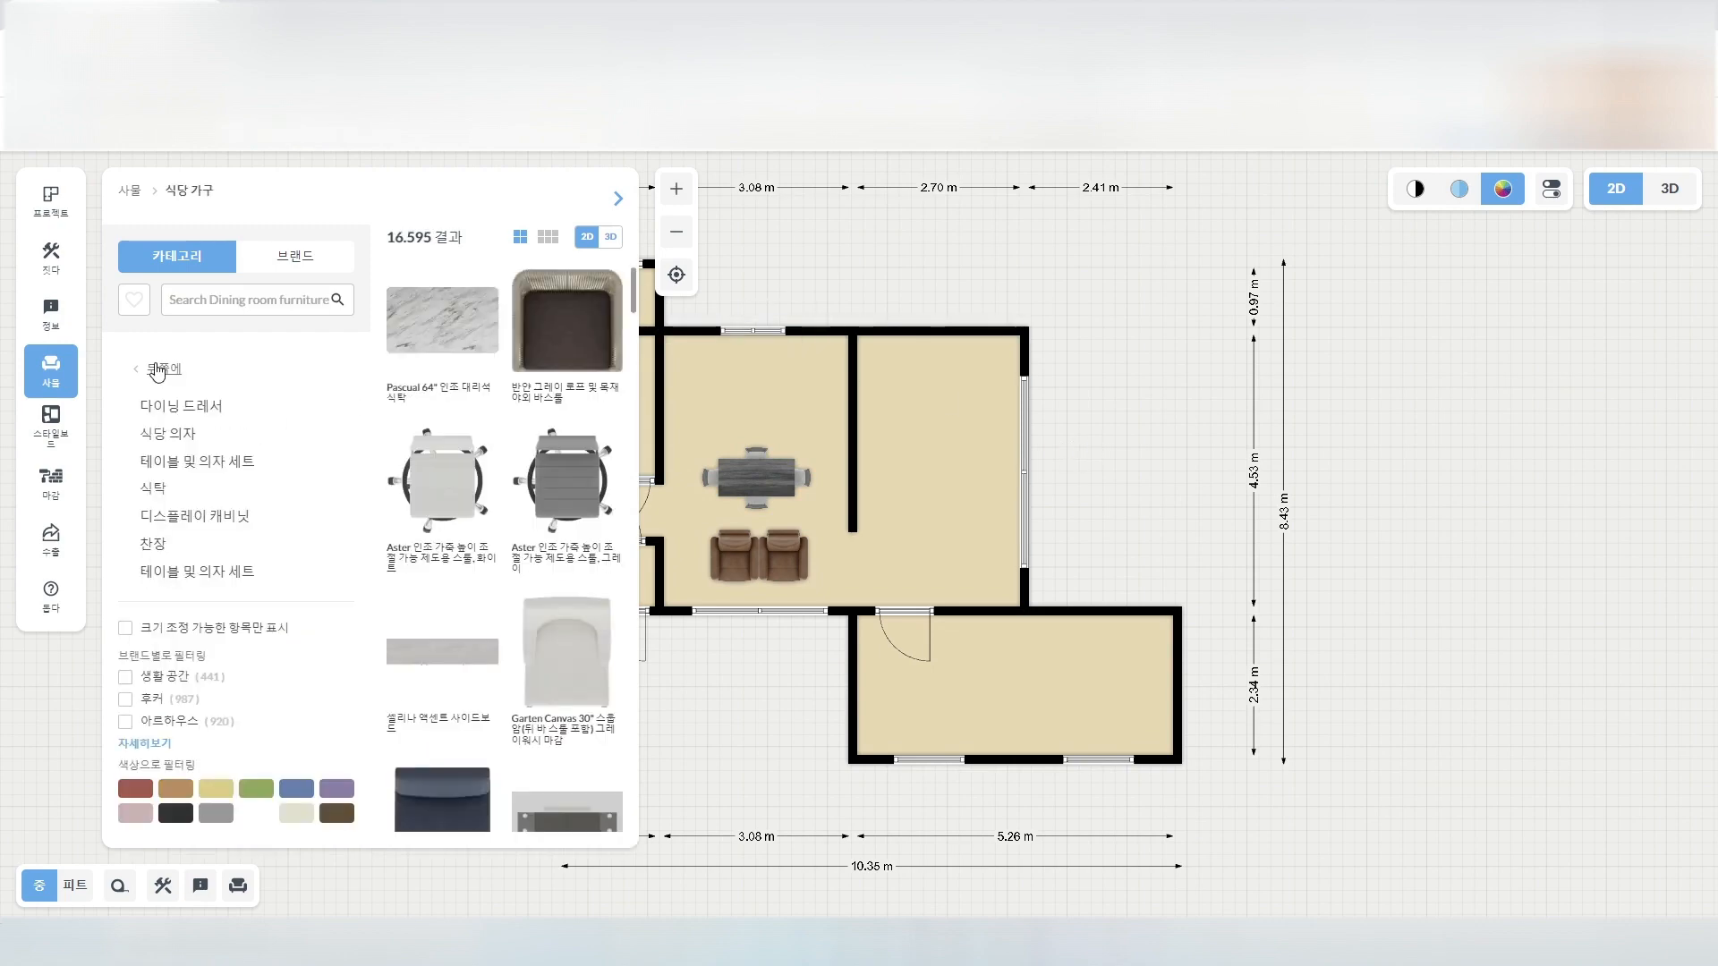
pyautogui.click(158, 369)
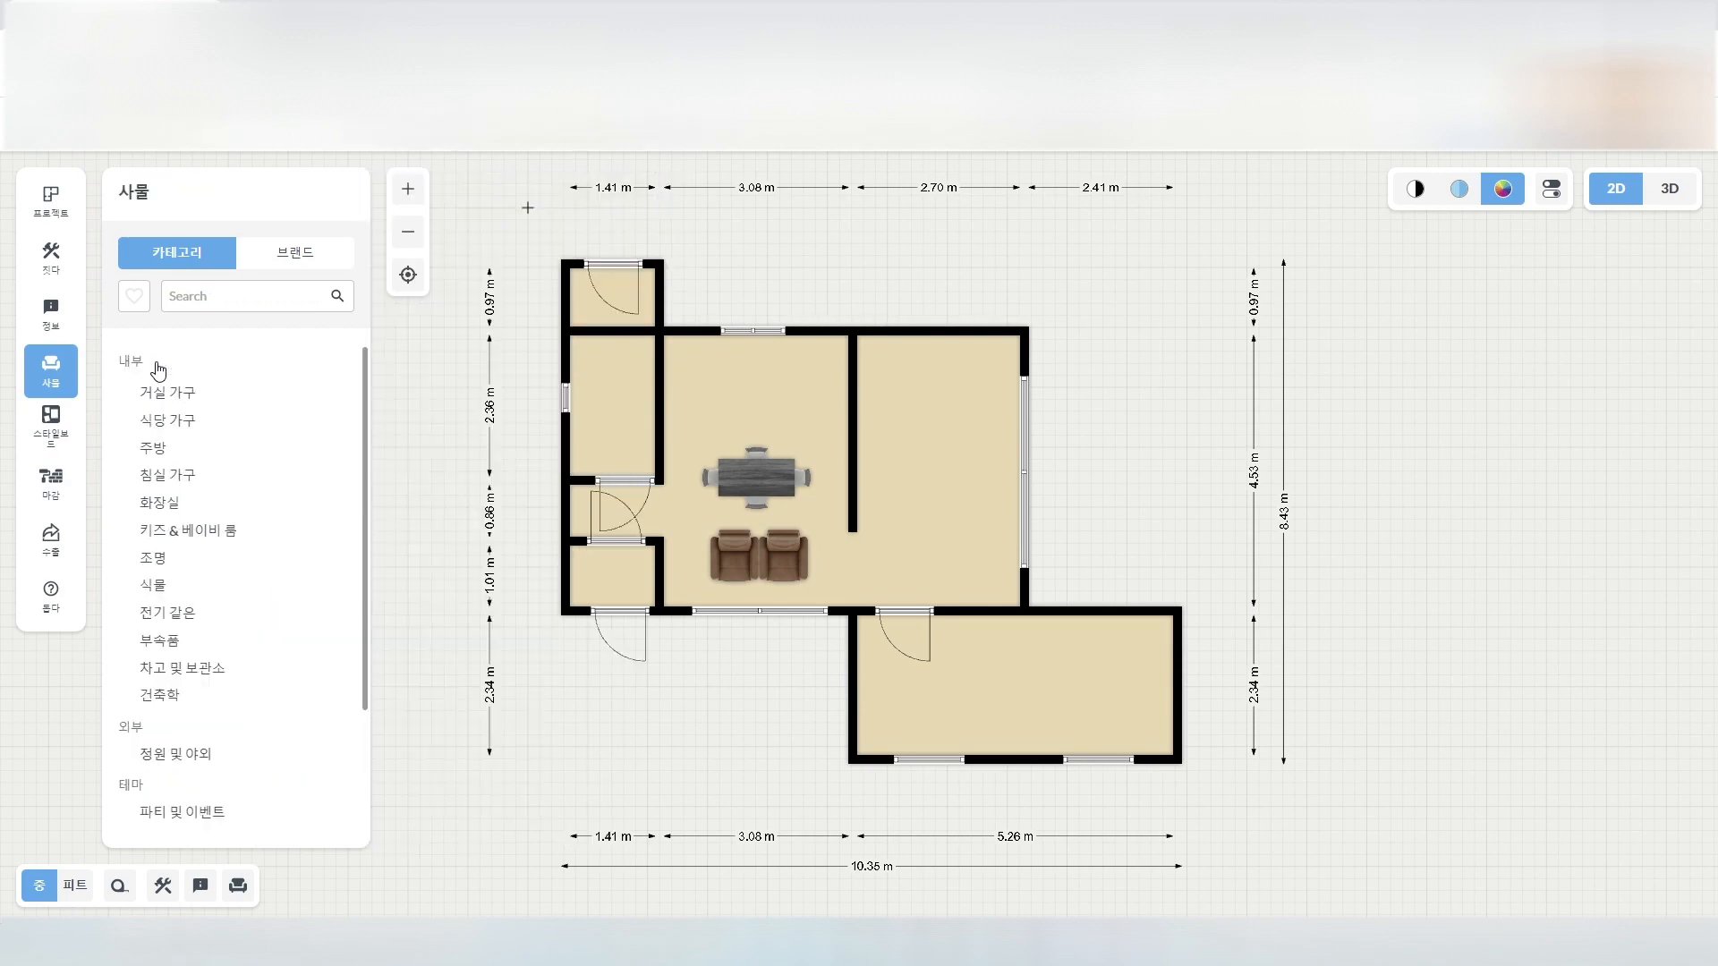
pyautogui.click(159, 452)
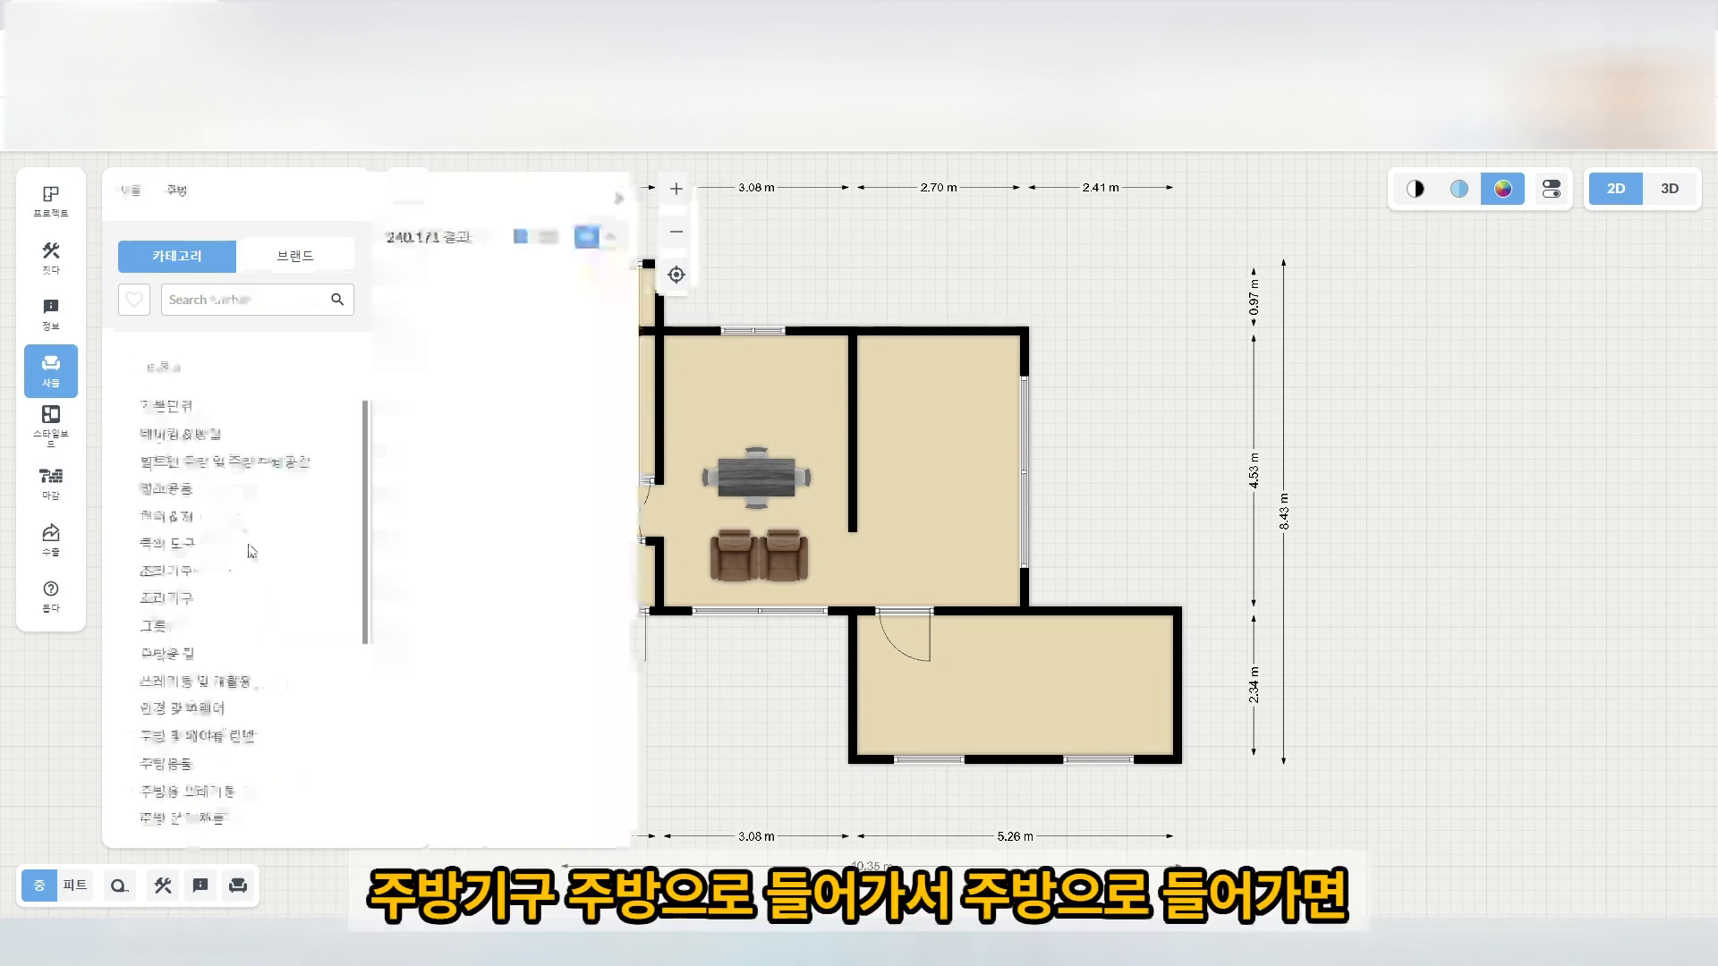
pyautogui.click(177, 416)
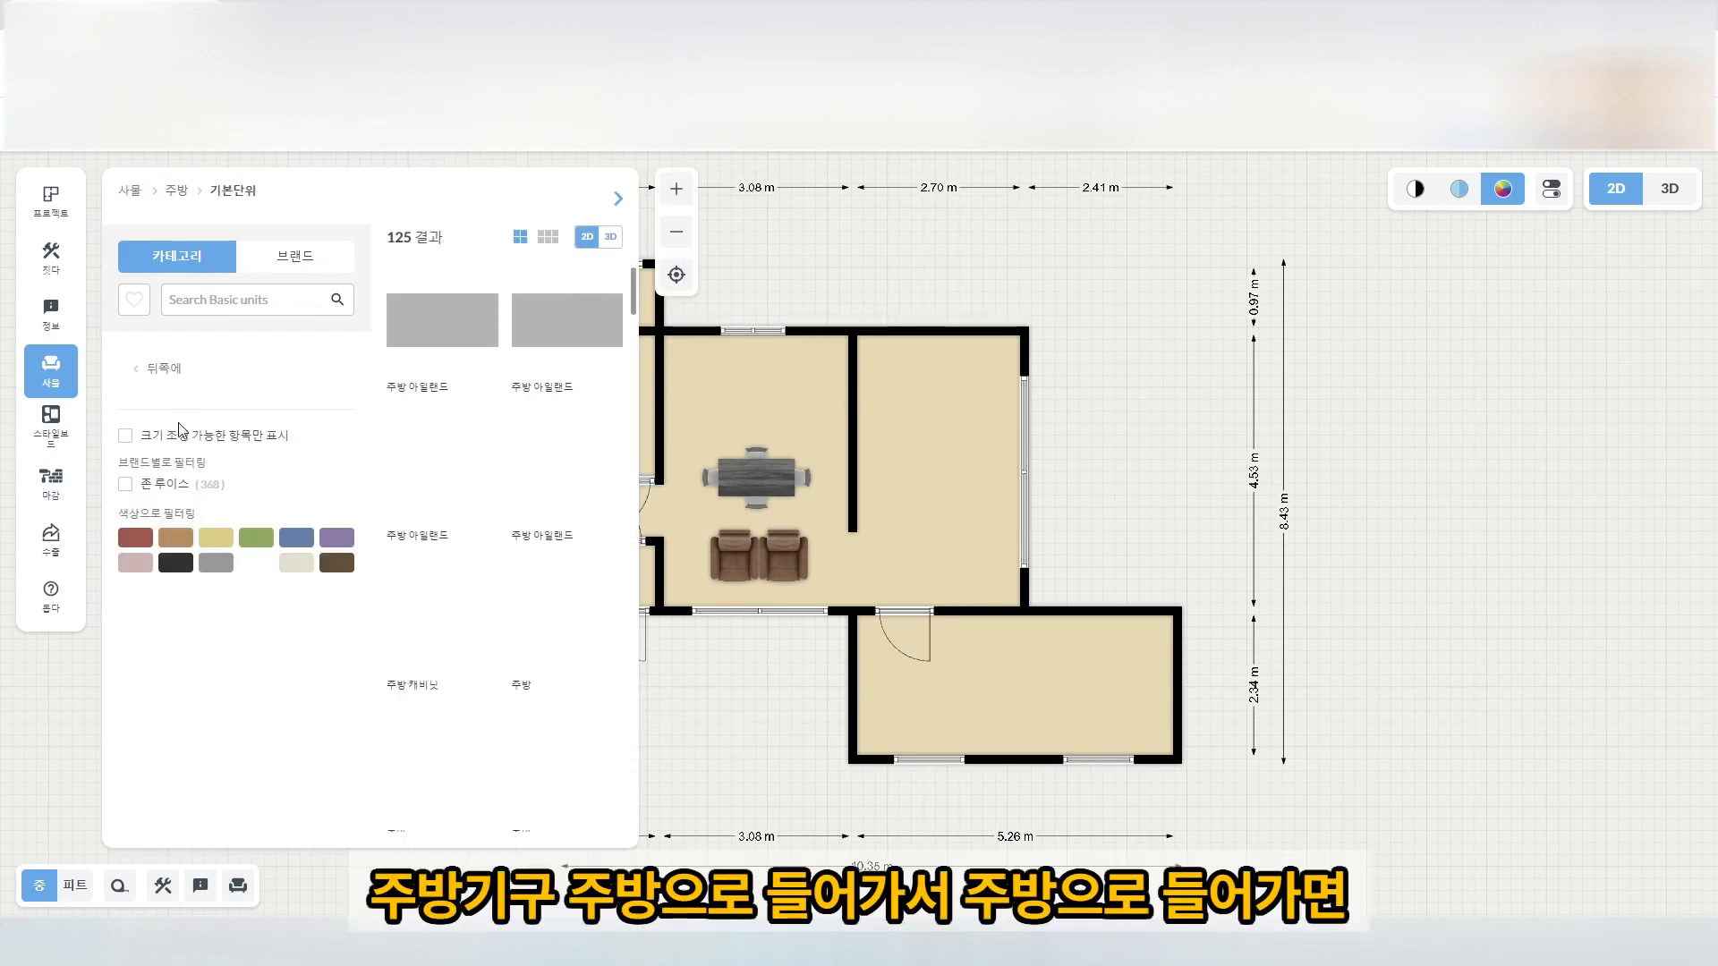
# Place the 파버샴 주방 kitchen unit in the living room below the upper window and rotate it 90 degrees clockwise.
pyautogui.scroll(-8, 498, 546)
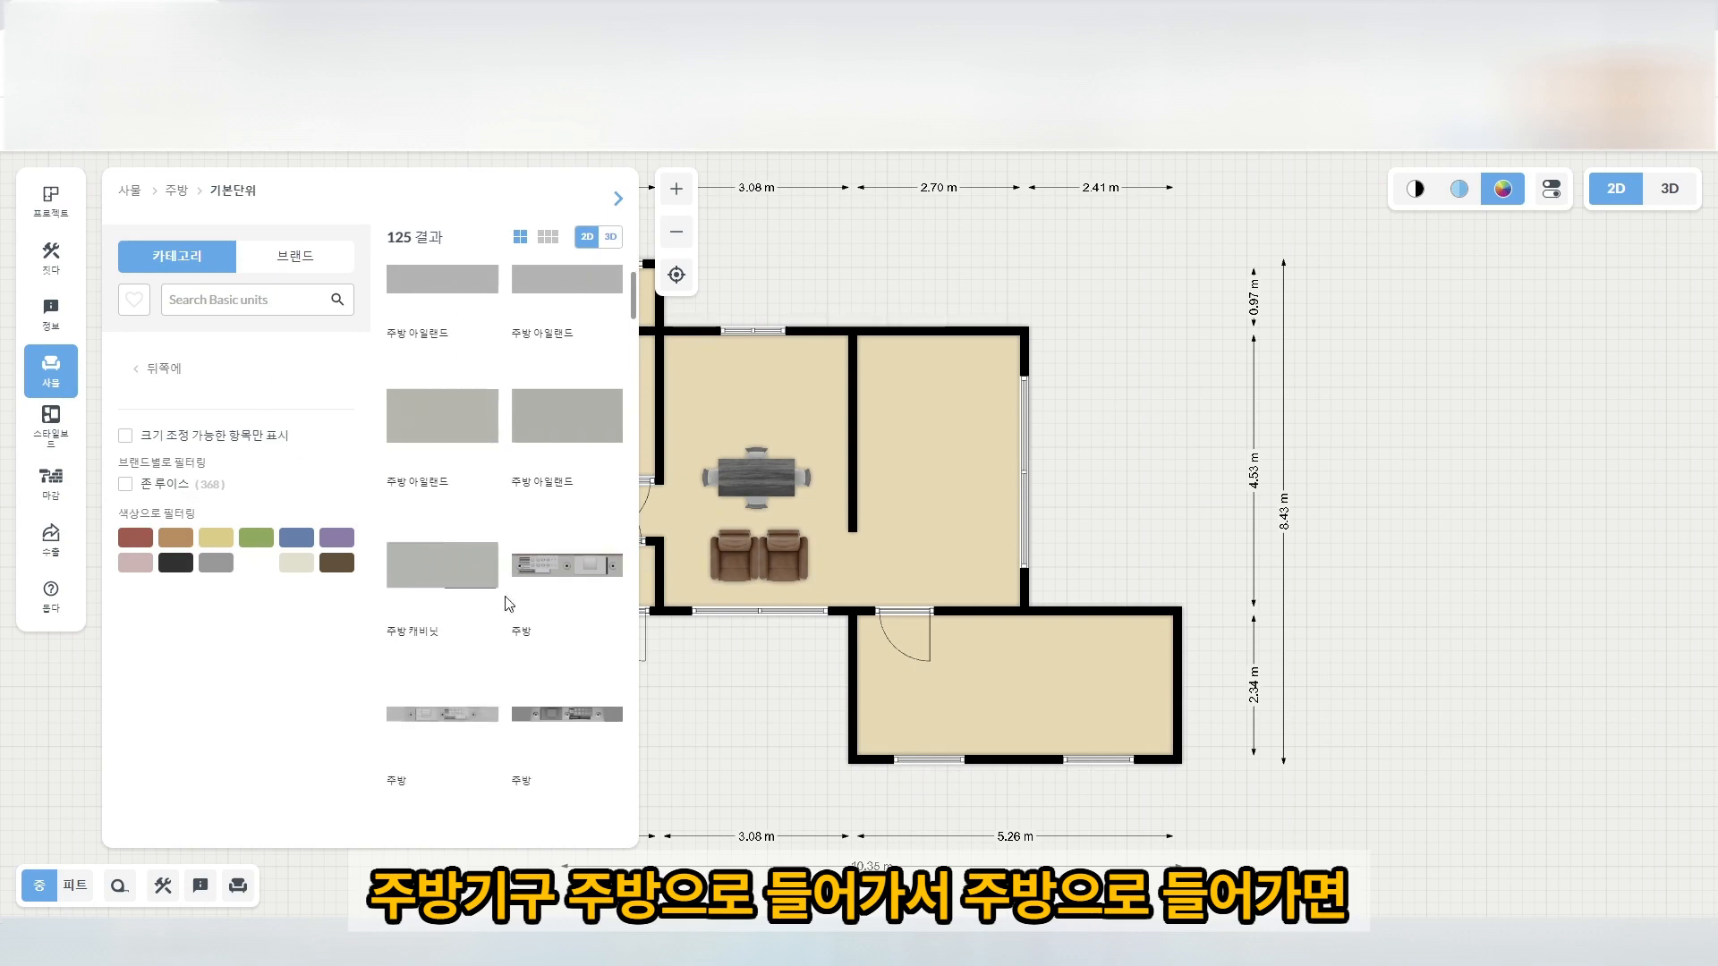
pyautogui.scroll(-5, 487, 609)
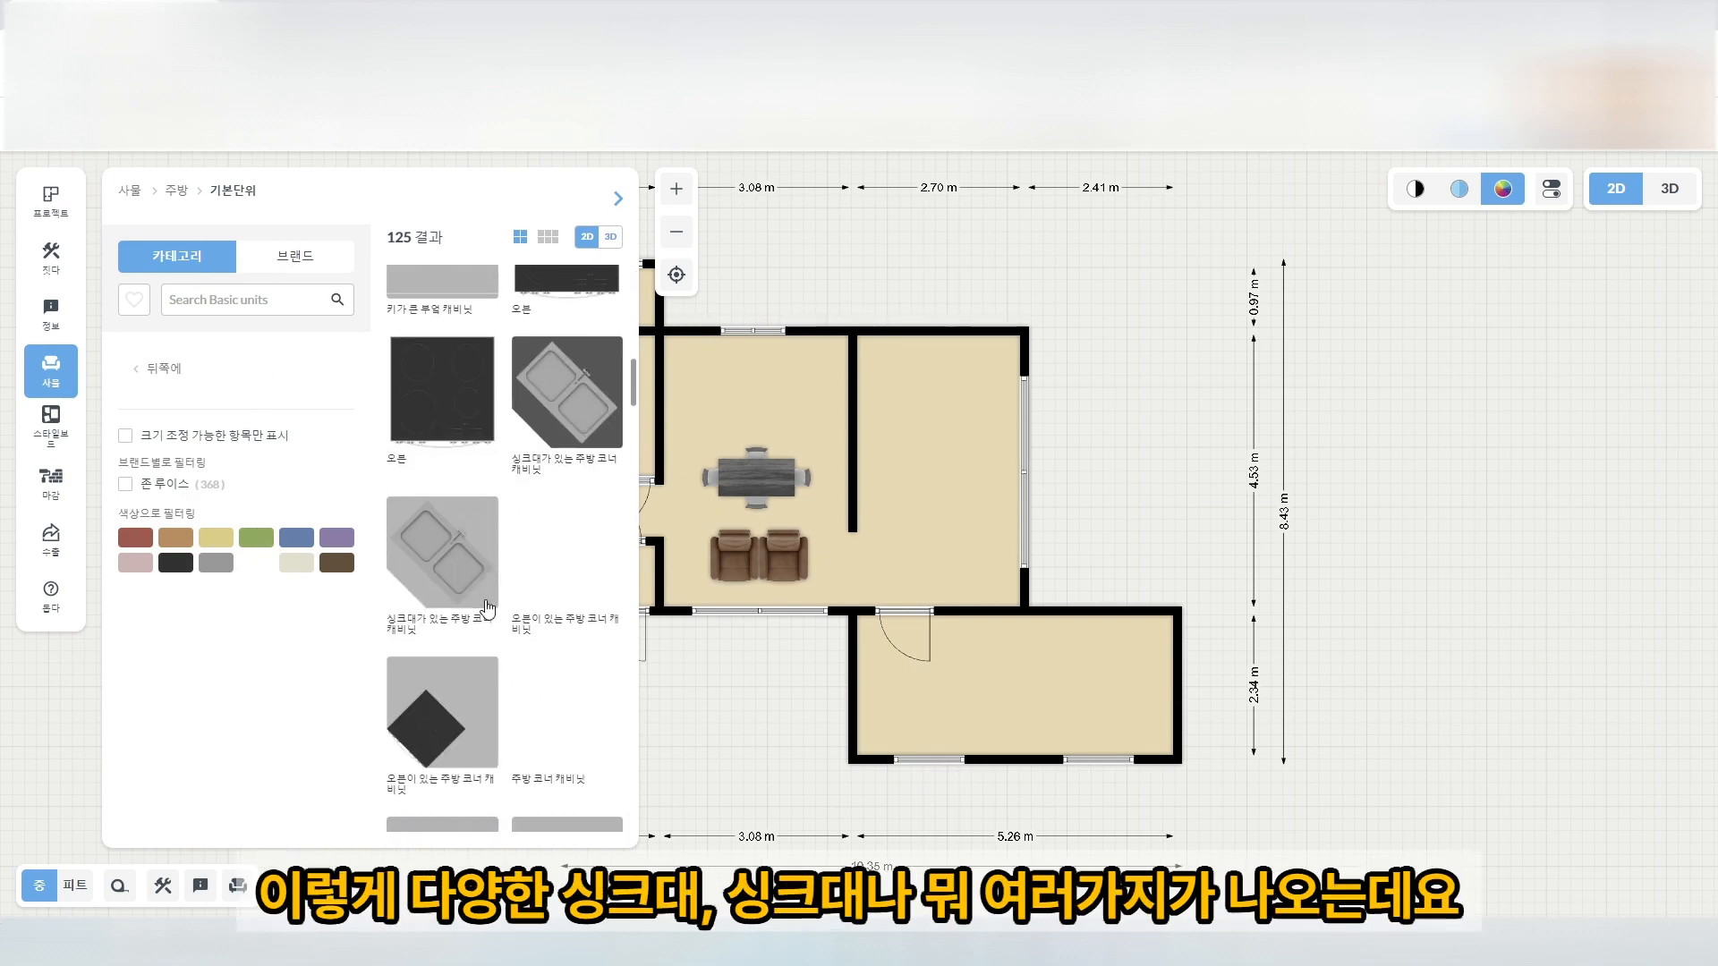
pyautogui.scroll(-5, 488, 610)
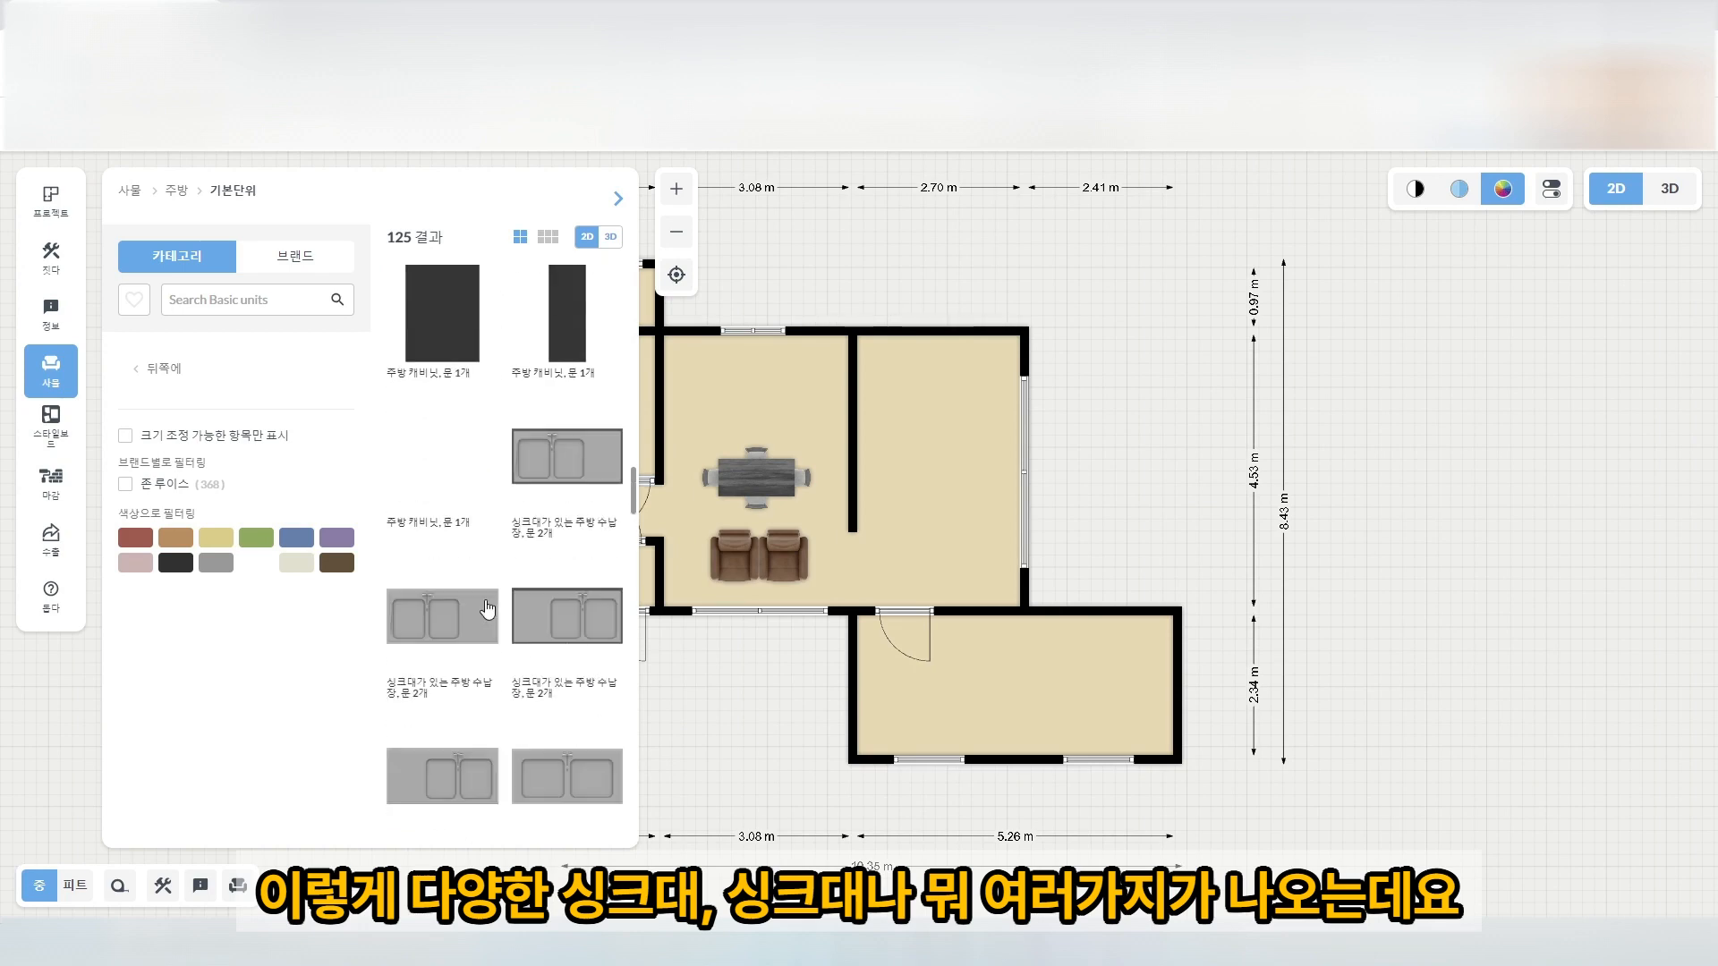
pyautogui.scroll(-5, 488, 609)
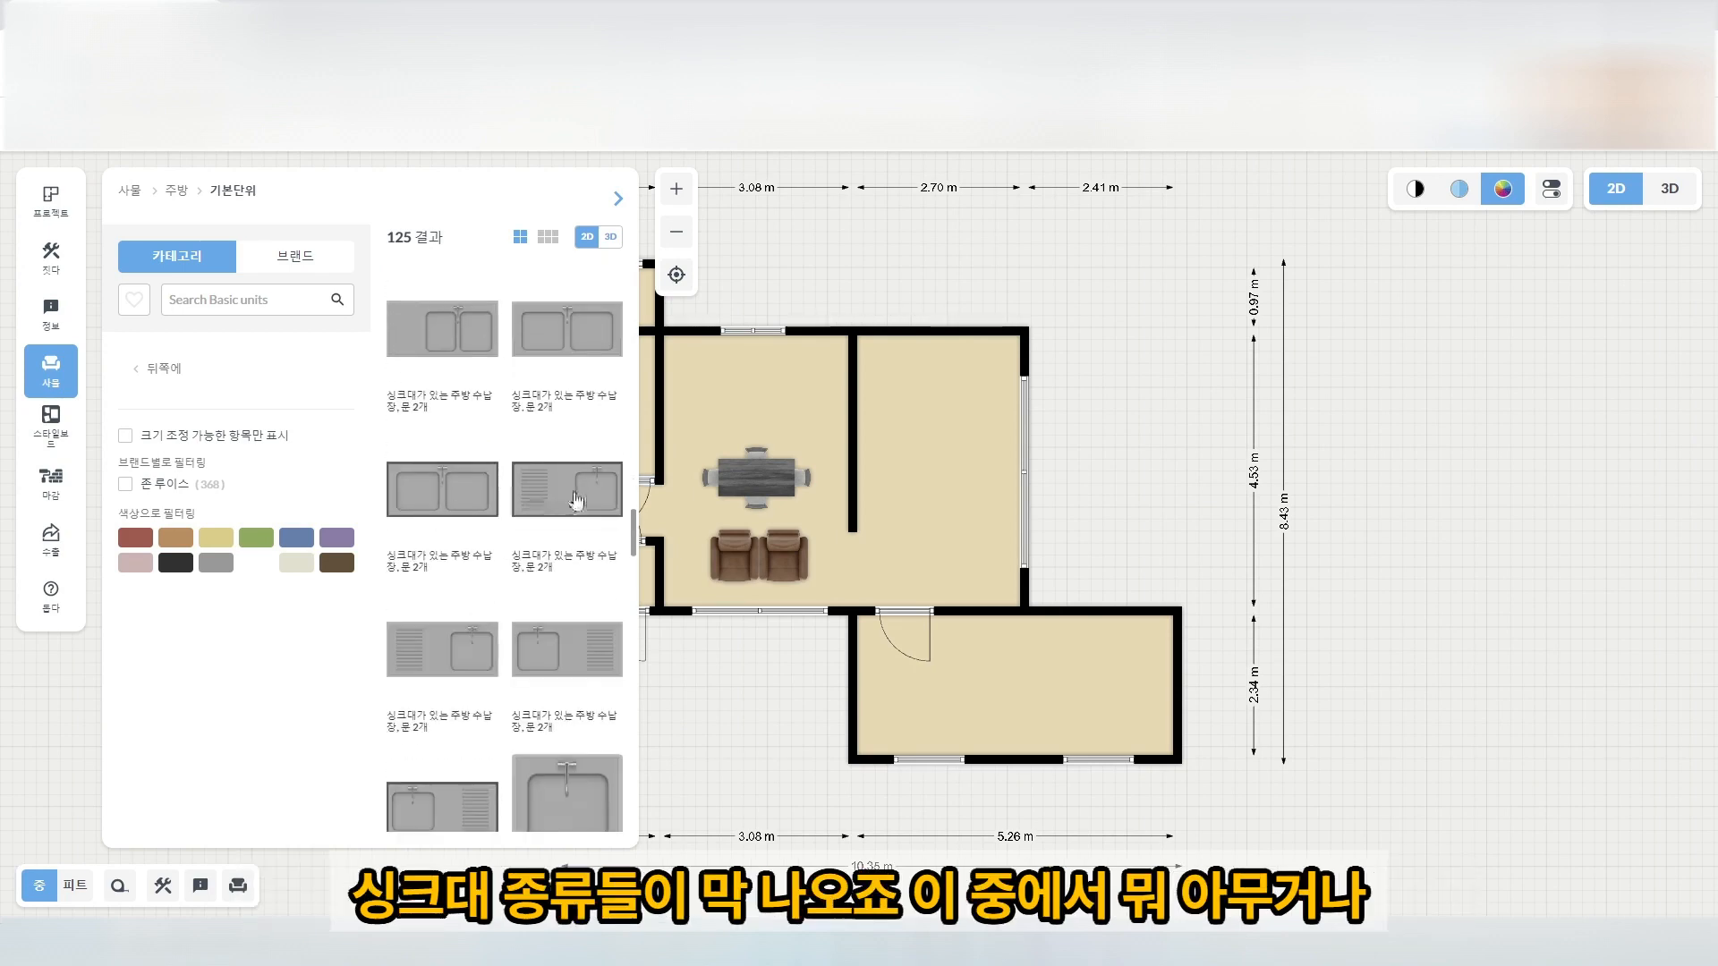
pyautogui.scroll(-5, 575, 501)
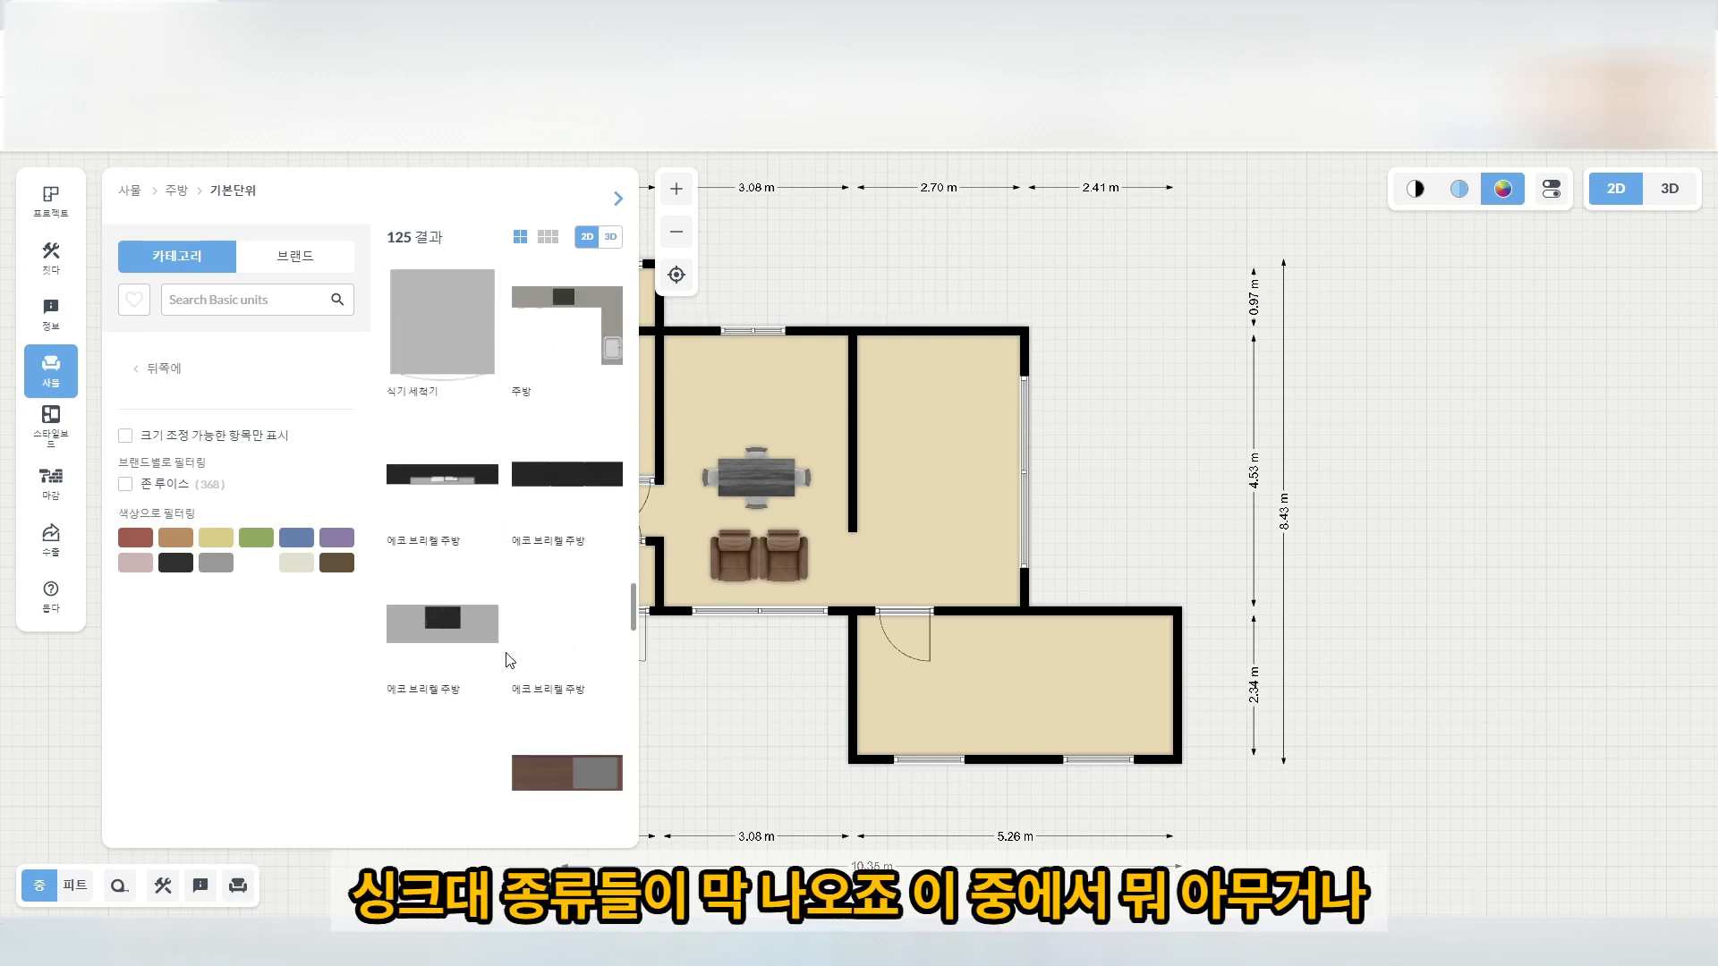
pyautogui.scroll(-5, 508, 661)
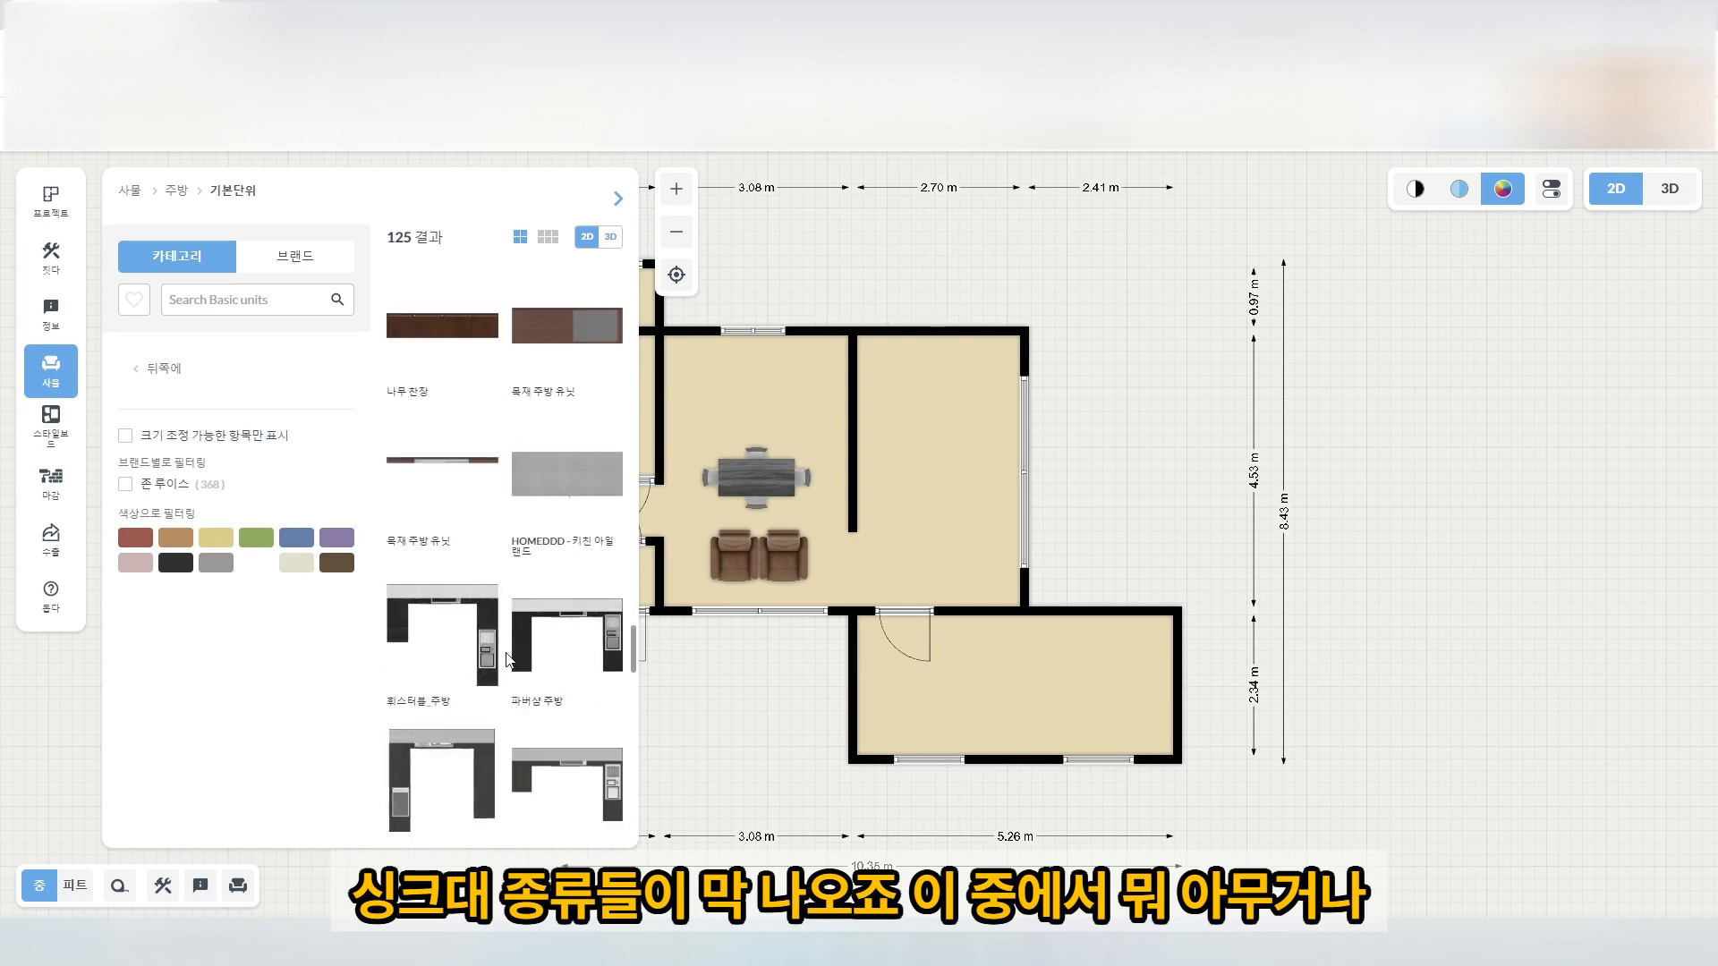
pyautogui.scroll(-1, 532, 765)
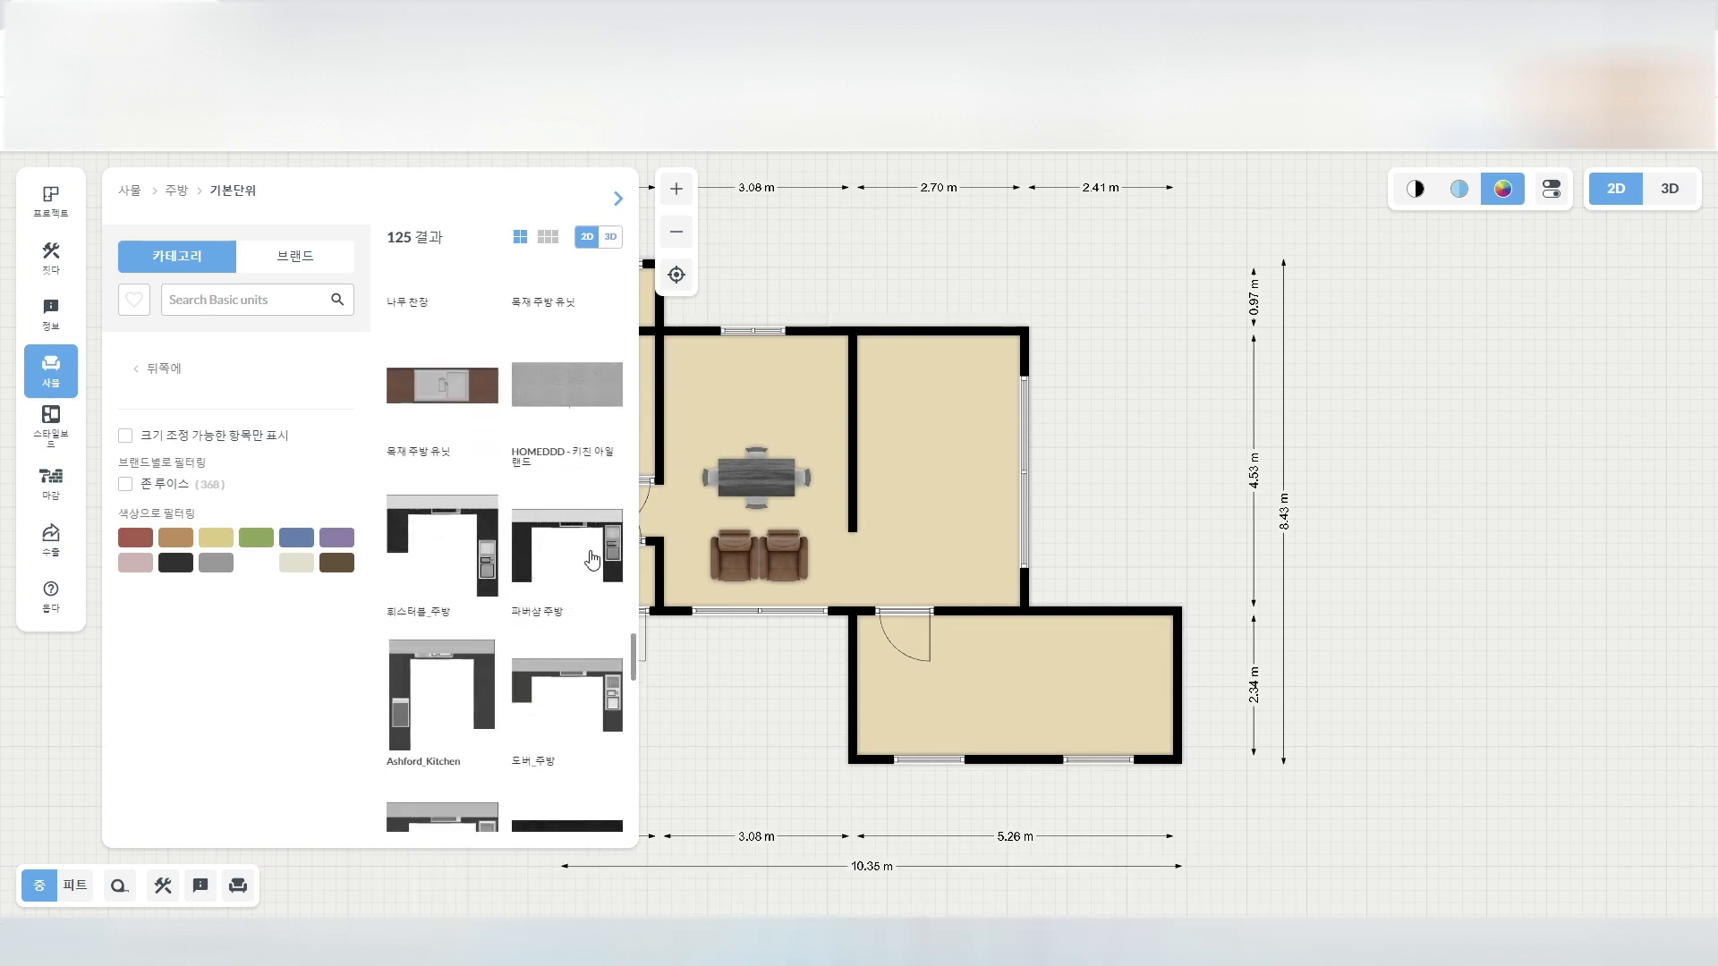
pyautogui.moveTo(595, 538); pyautogui.dragTo(764, 397)
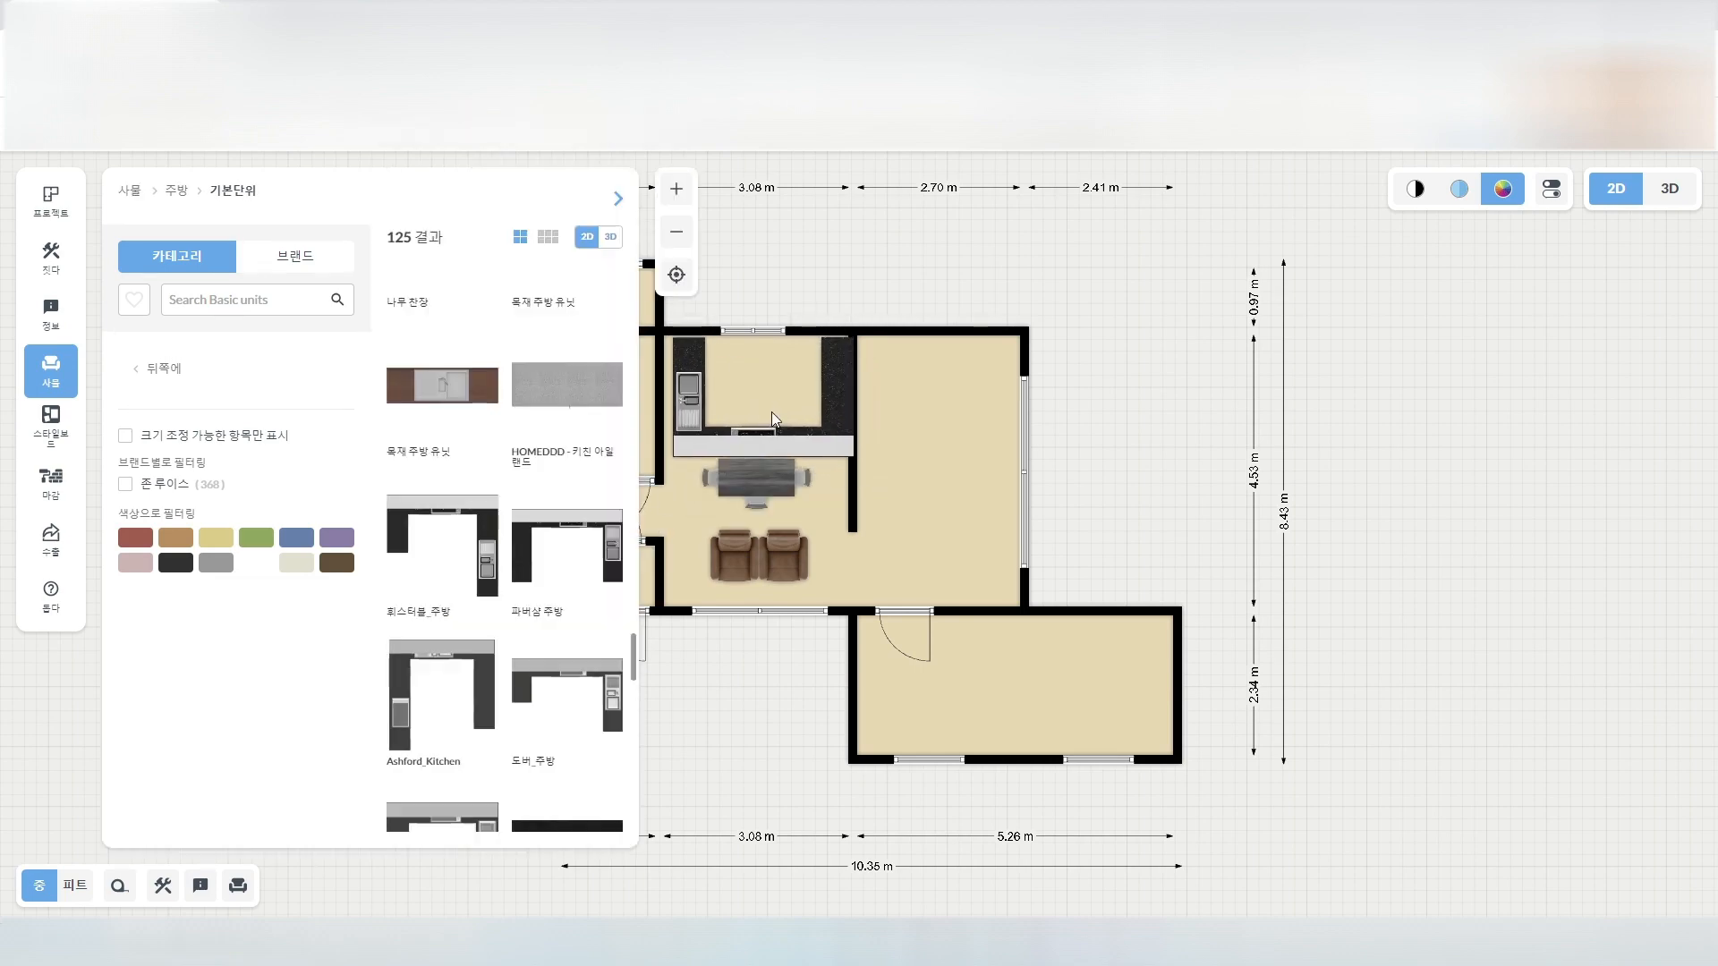
pyautogui.click(771, 412)
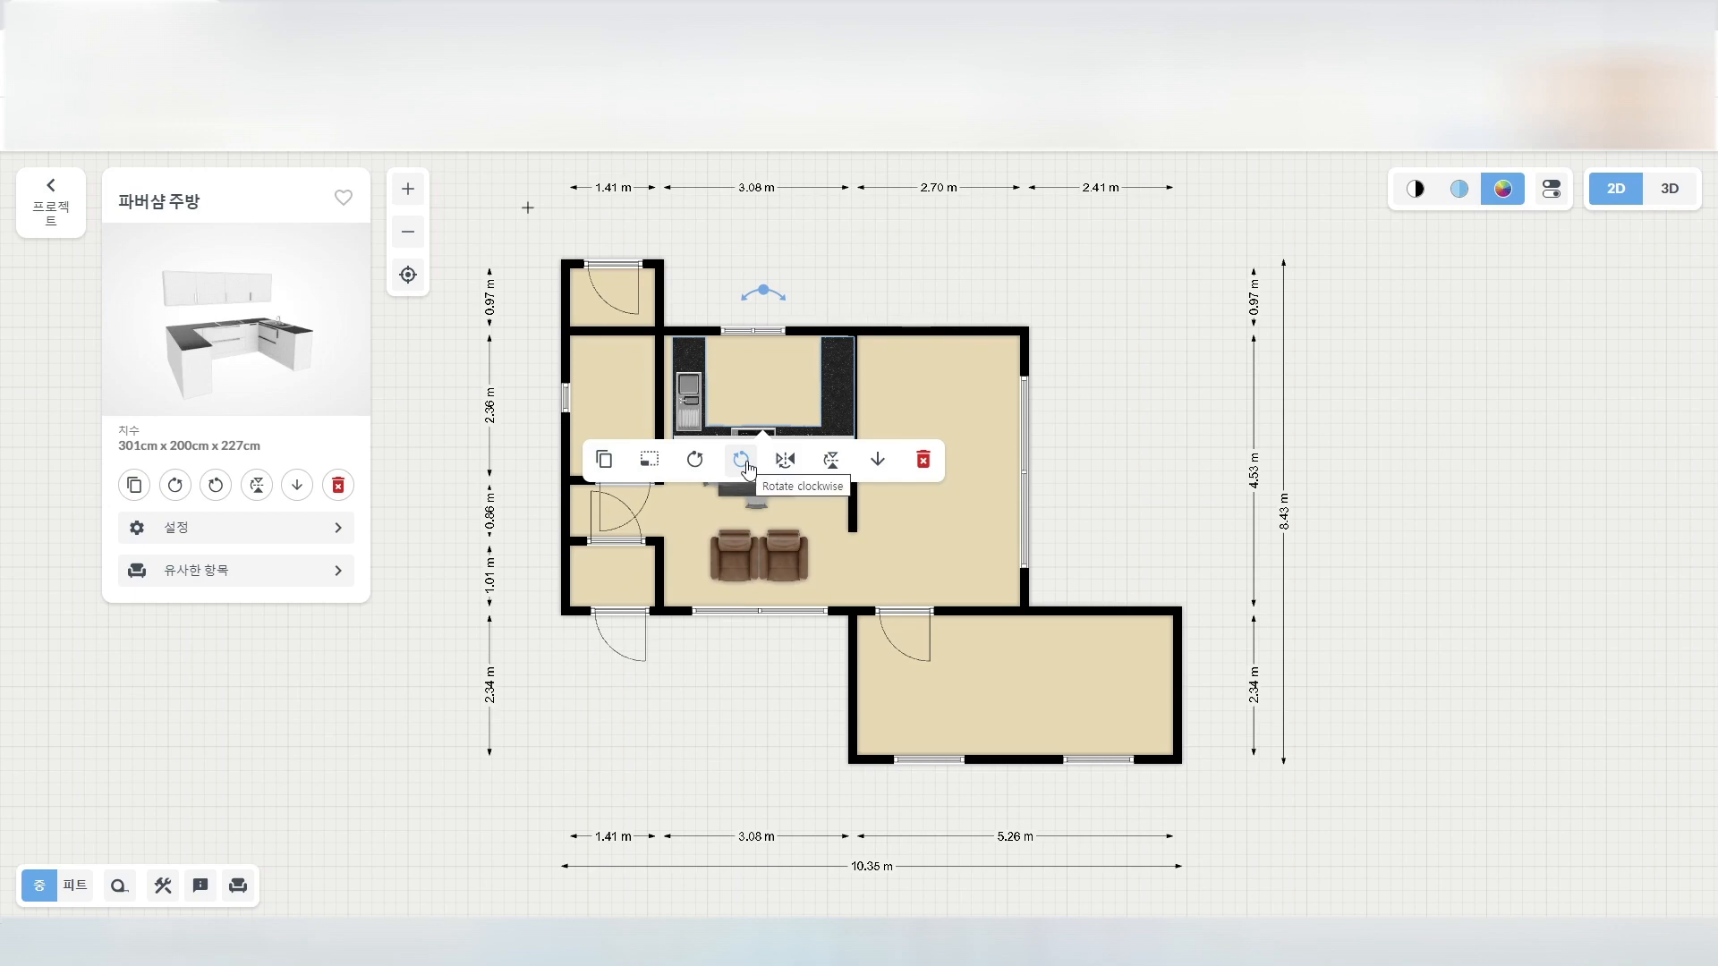
pyautogui.click(740, 461)
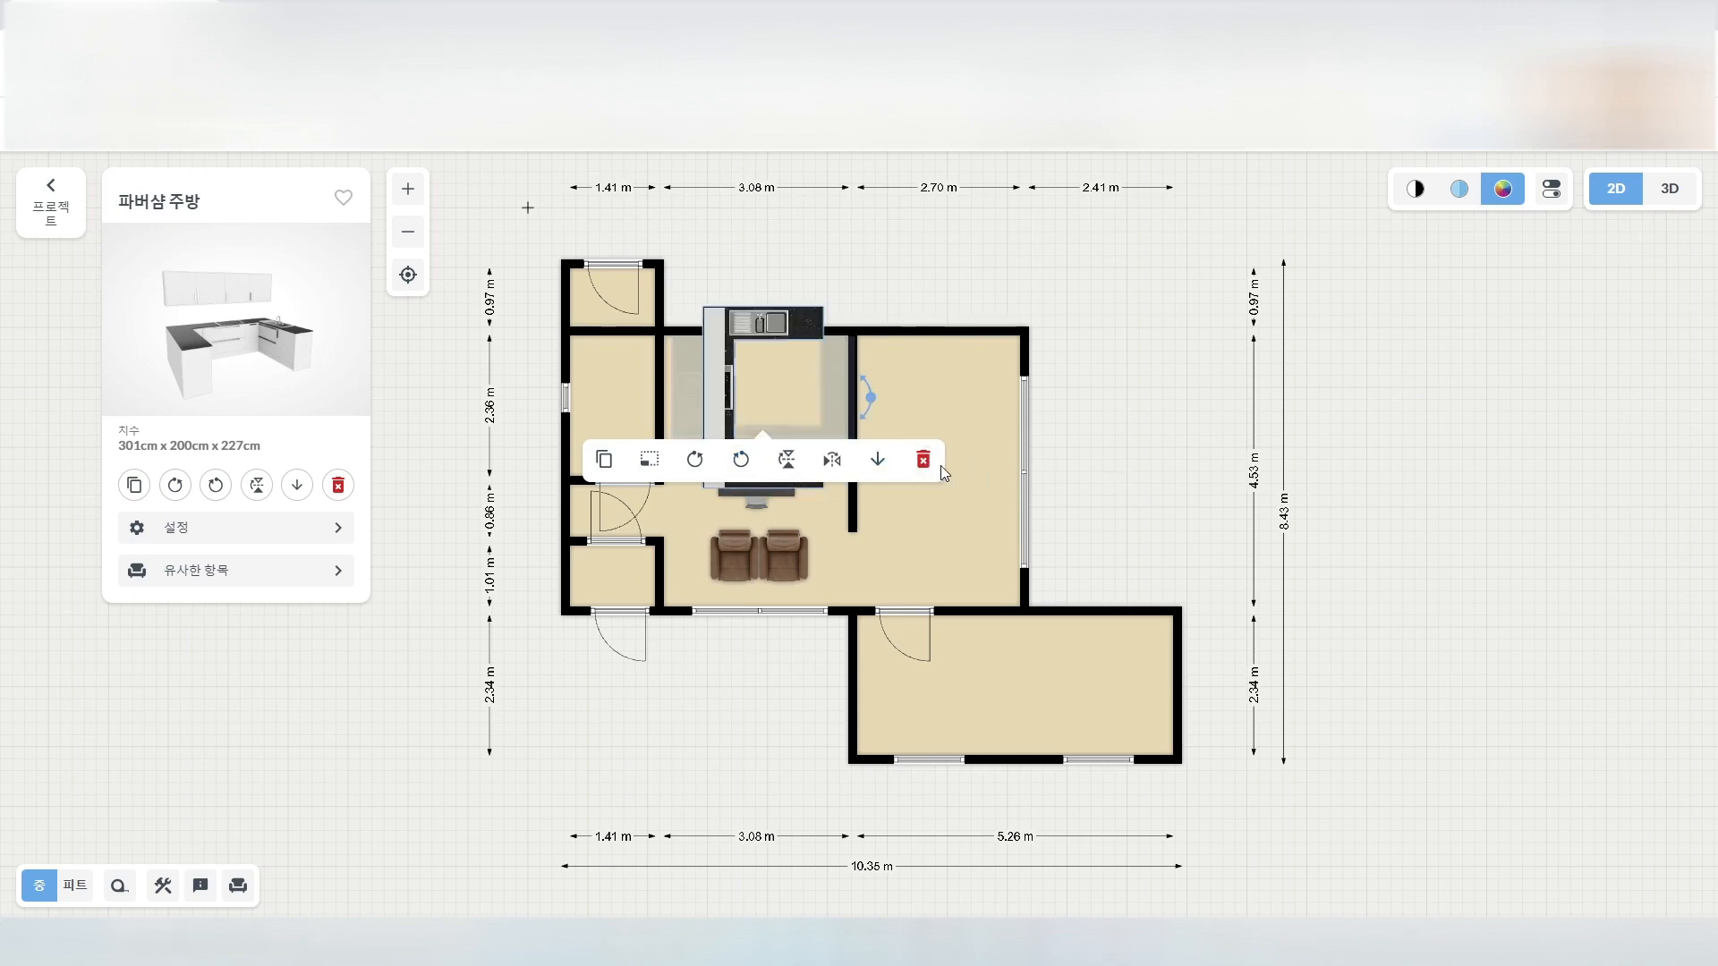
# Shrink the 파버샴 주방 kitchen unit to about 155 cm x 156 cm.
pyautogui.click(661, 462)
pyautogui.moveTo(771, 497); pyautogui.dragTo(773, 401)
pyautogui.click(787, 408)
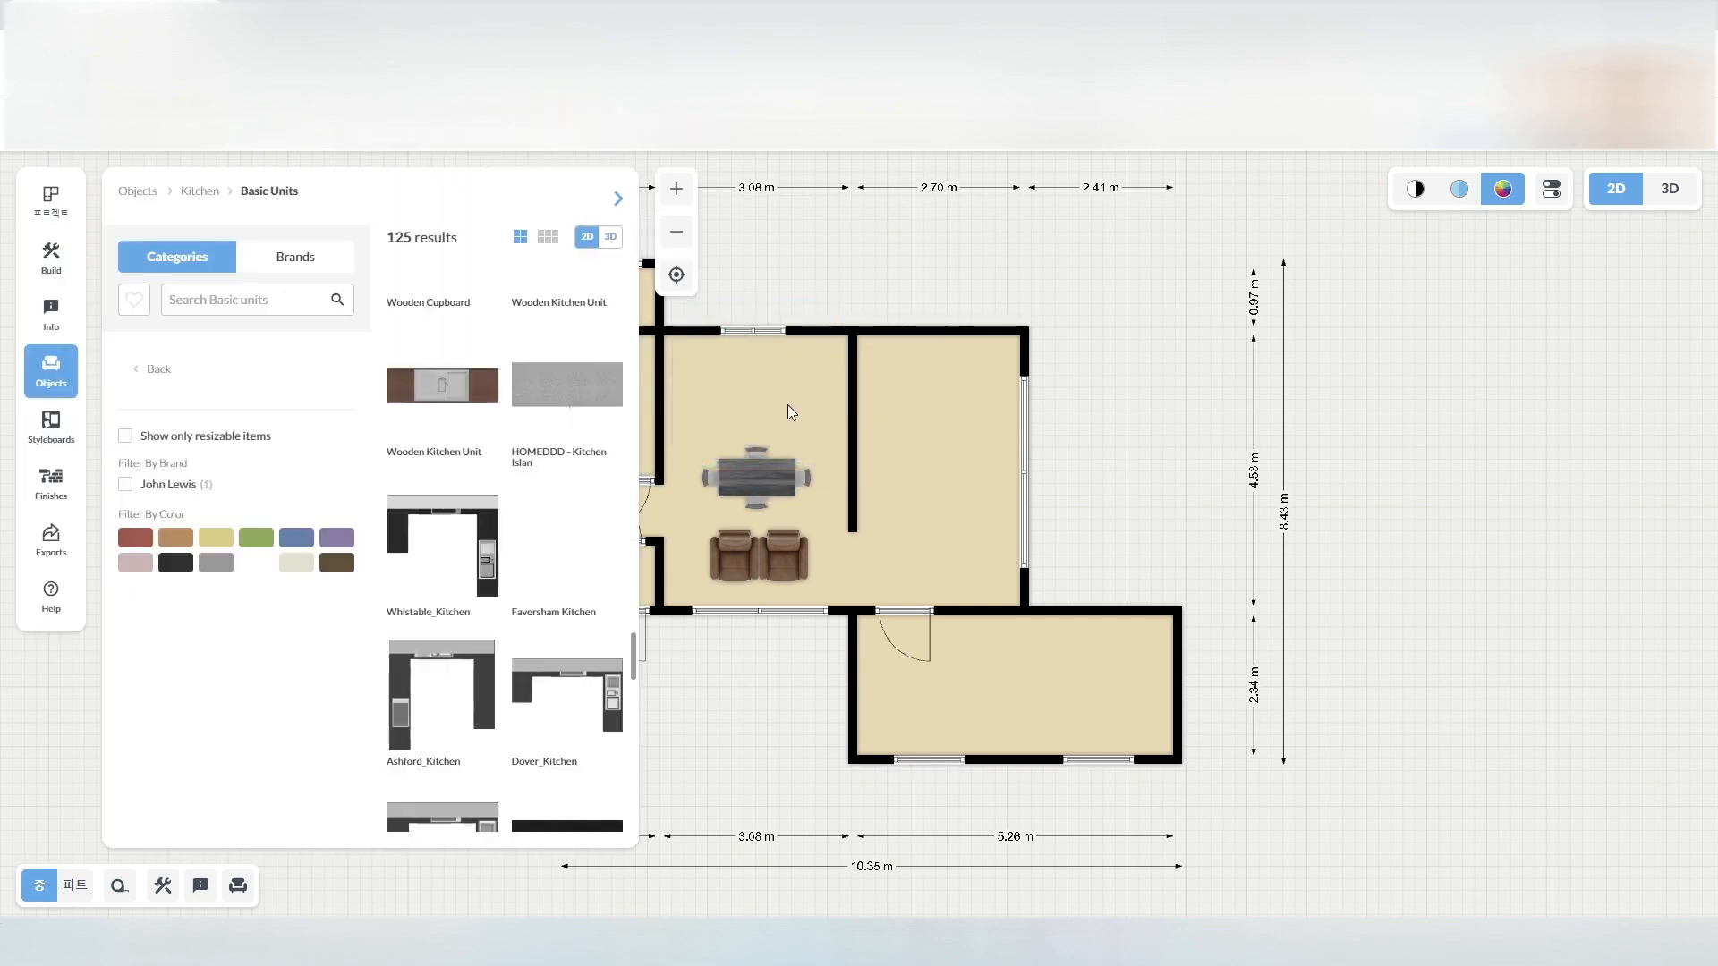
pyautogui.click(726, 403)
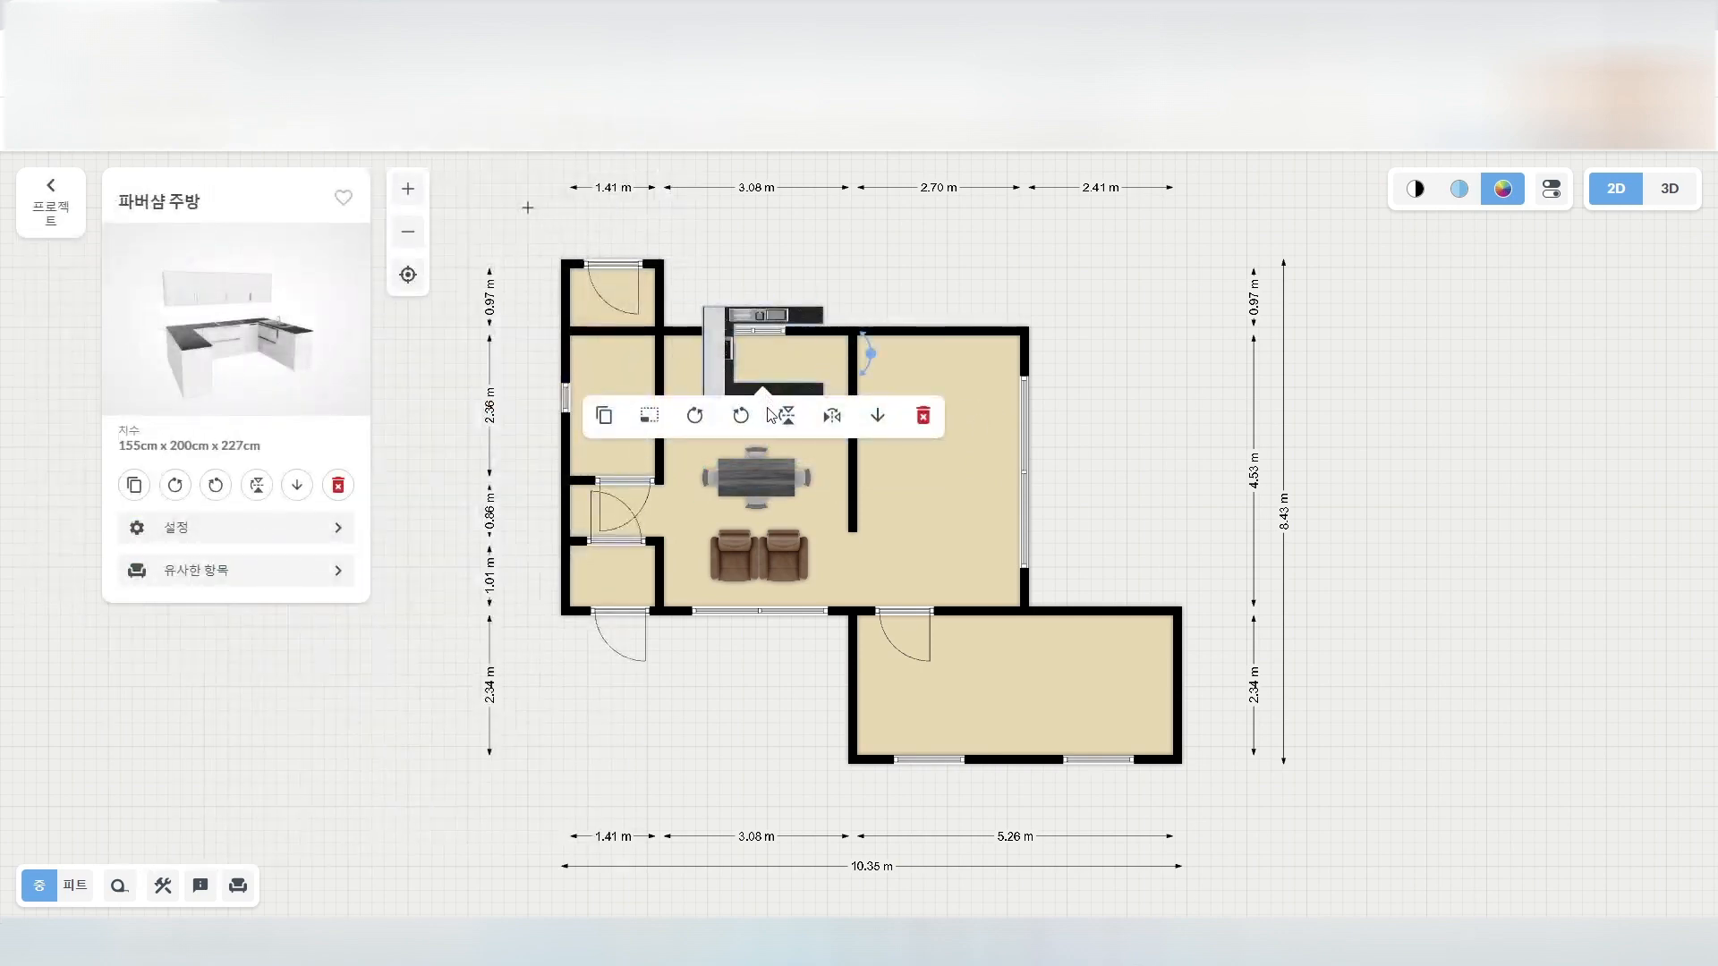
pyautogui.click(662, 424)
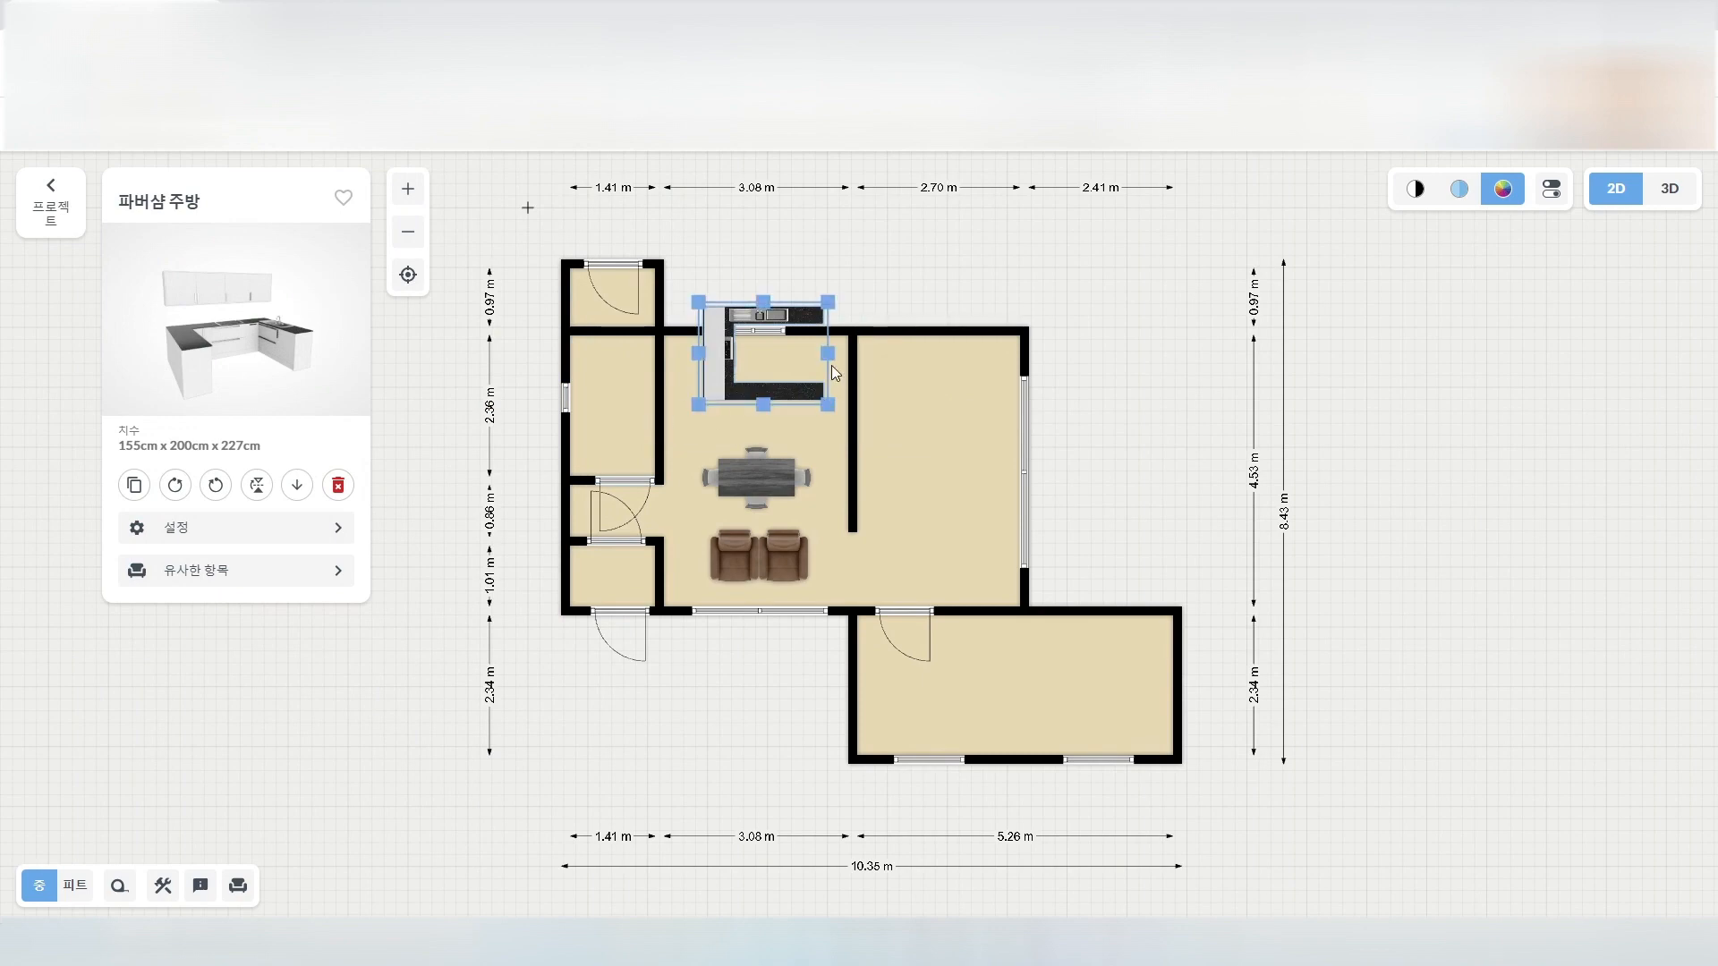
pyautogui.moveTo(827, 353); pyautogui.dragTo(796, 353)
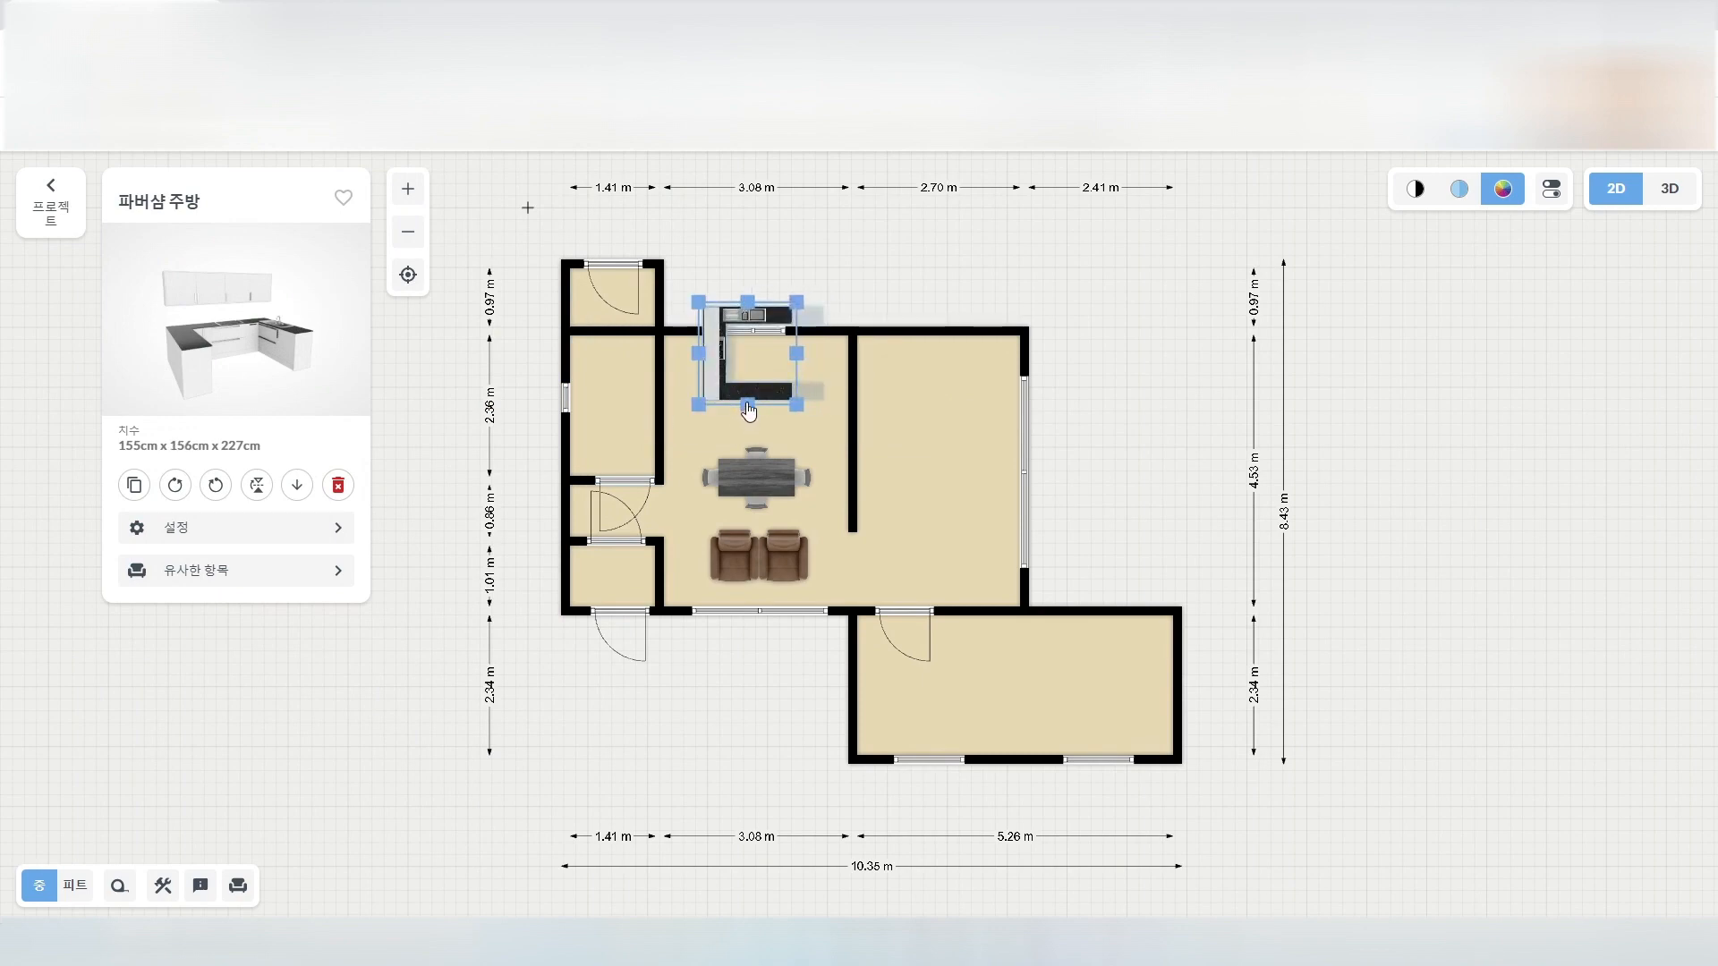
# Rotate the kitchen unit through a full turn to try its other orientations.
pyautogui.press('r')
pyautogui.press('r')
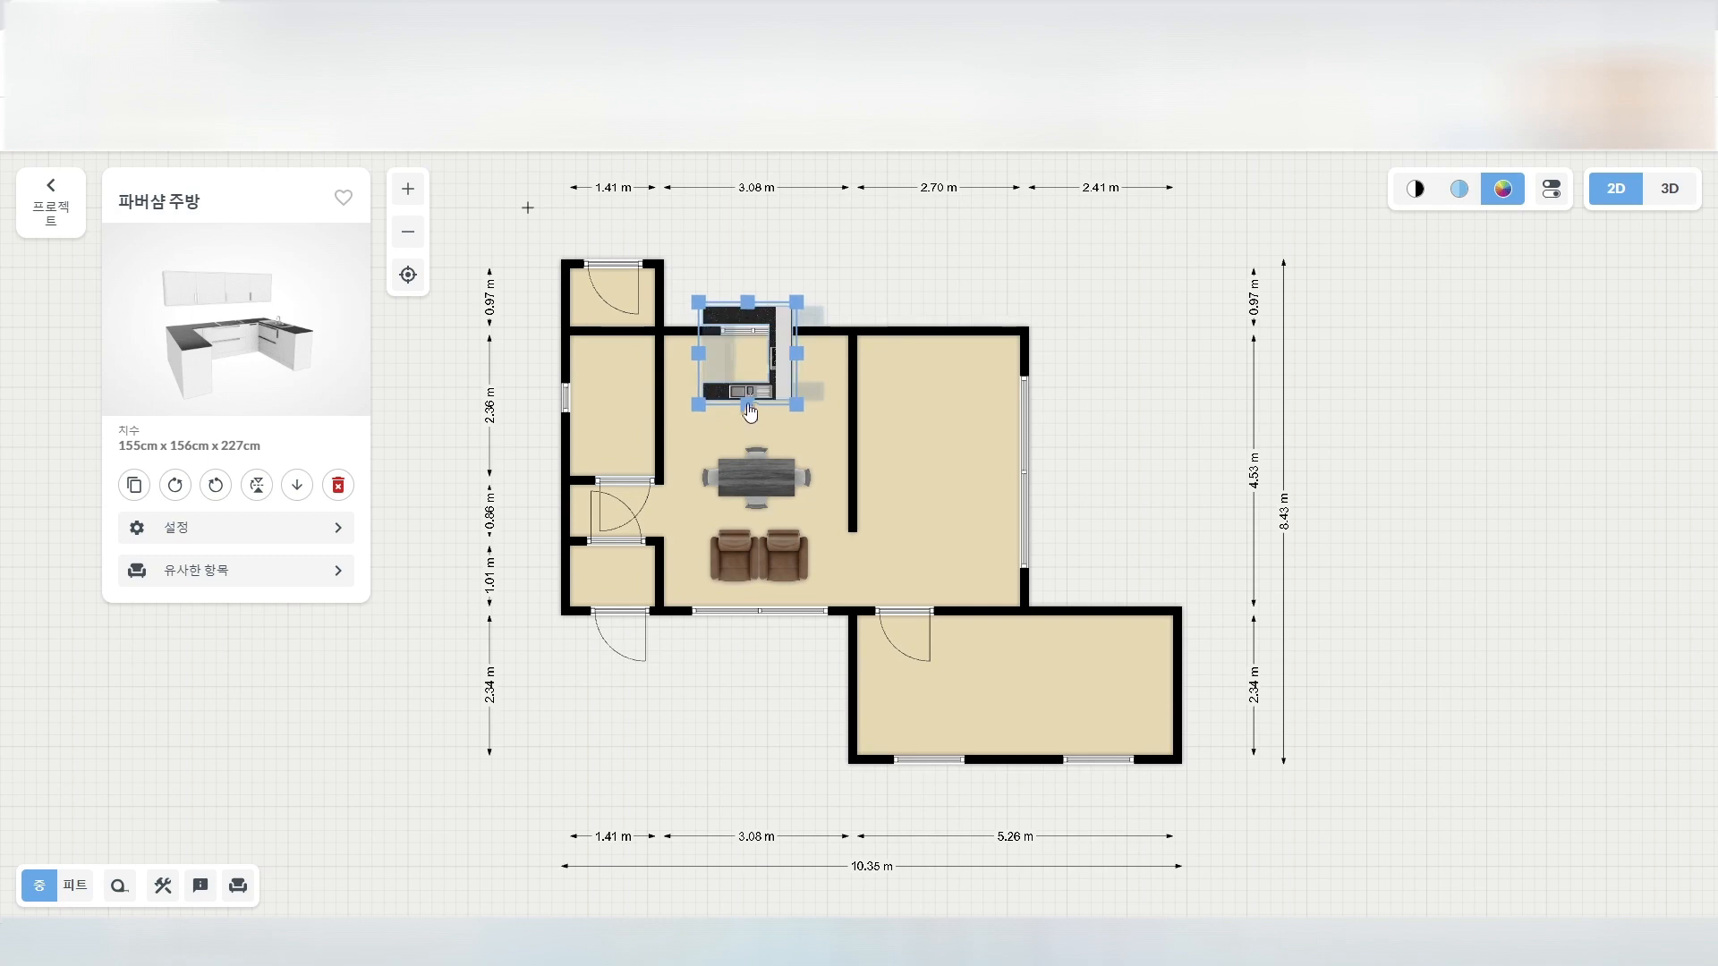
pyautogui.click(749, 405)
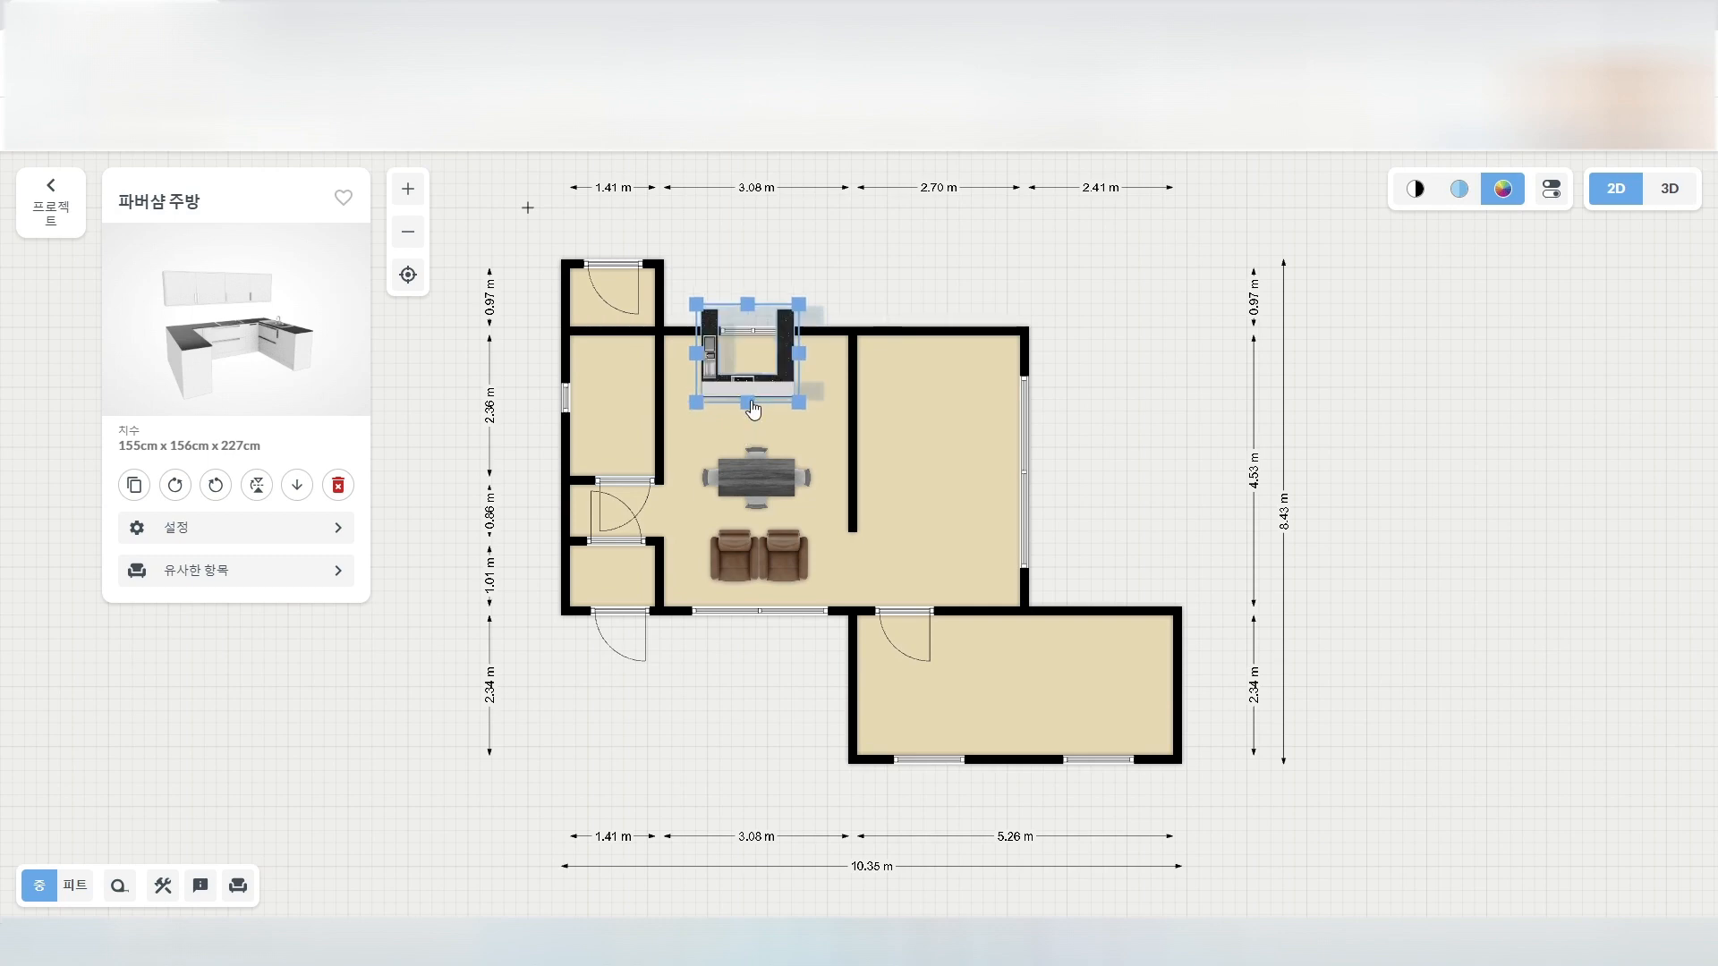
pyautogui.click(752, 405)
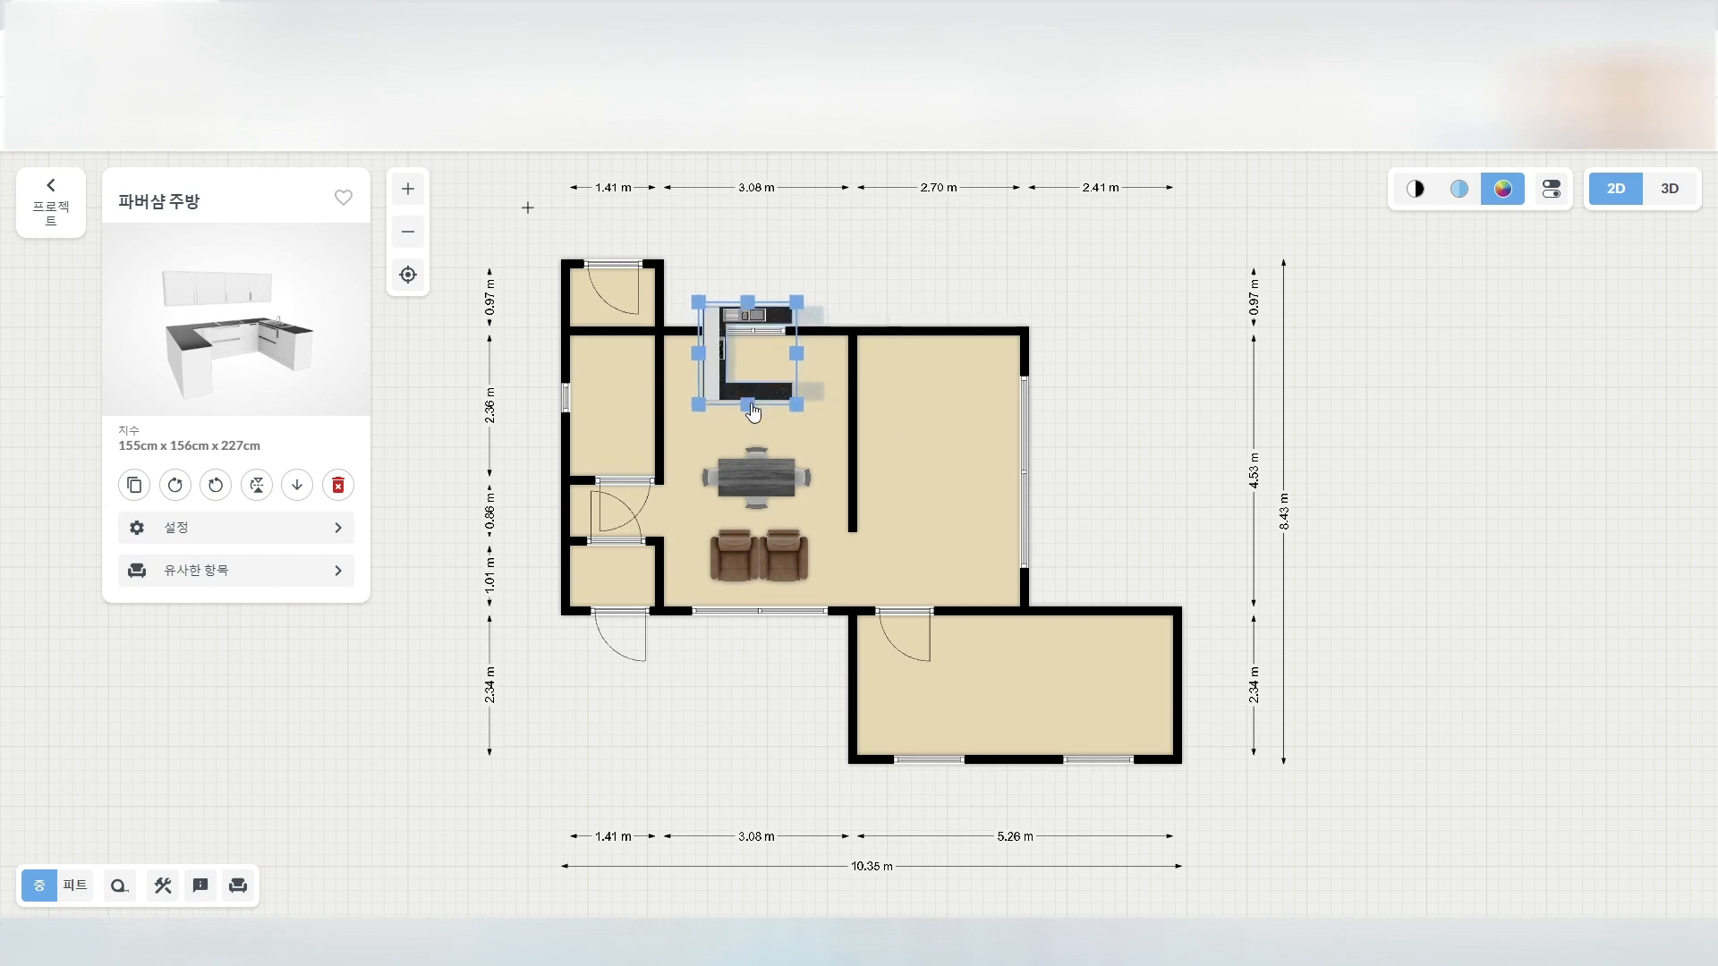
# Move the kitchen unit into the living room's upper-left corner and reduce its depth to about 147 cm.
pyautogui.click(1125, 453)
pyautogui.moveTo(738, 404); pyautogui.dragTo(698, 426)
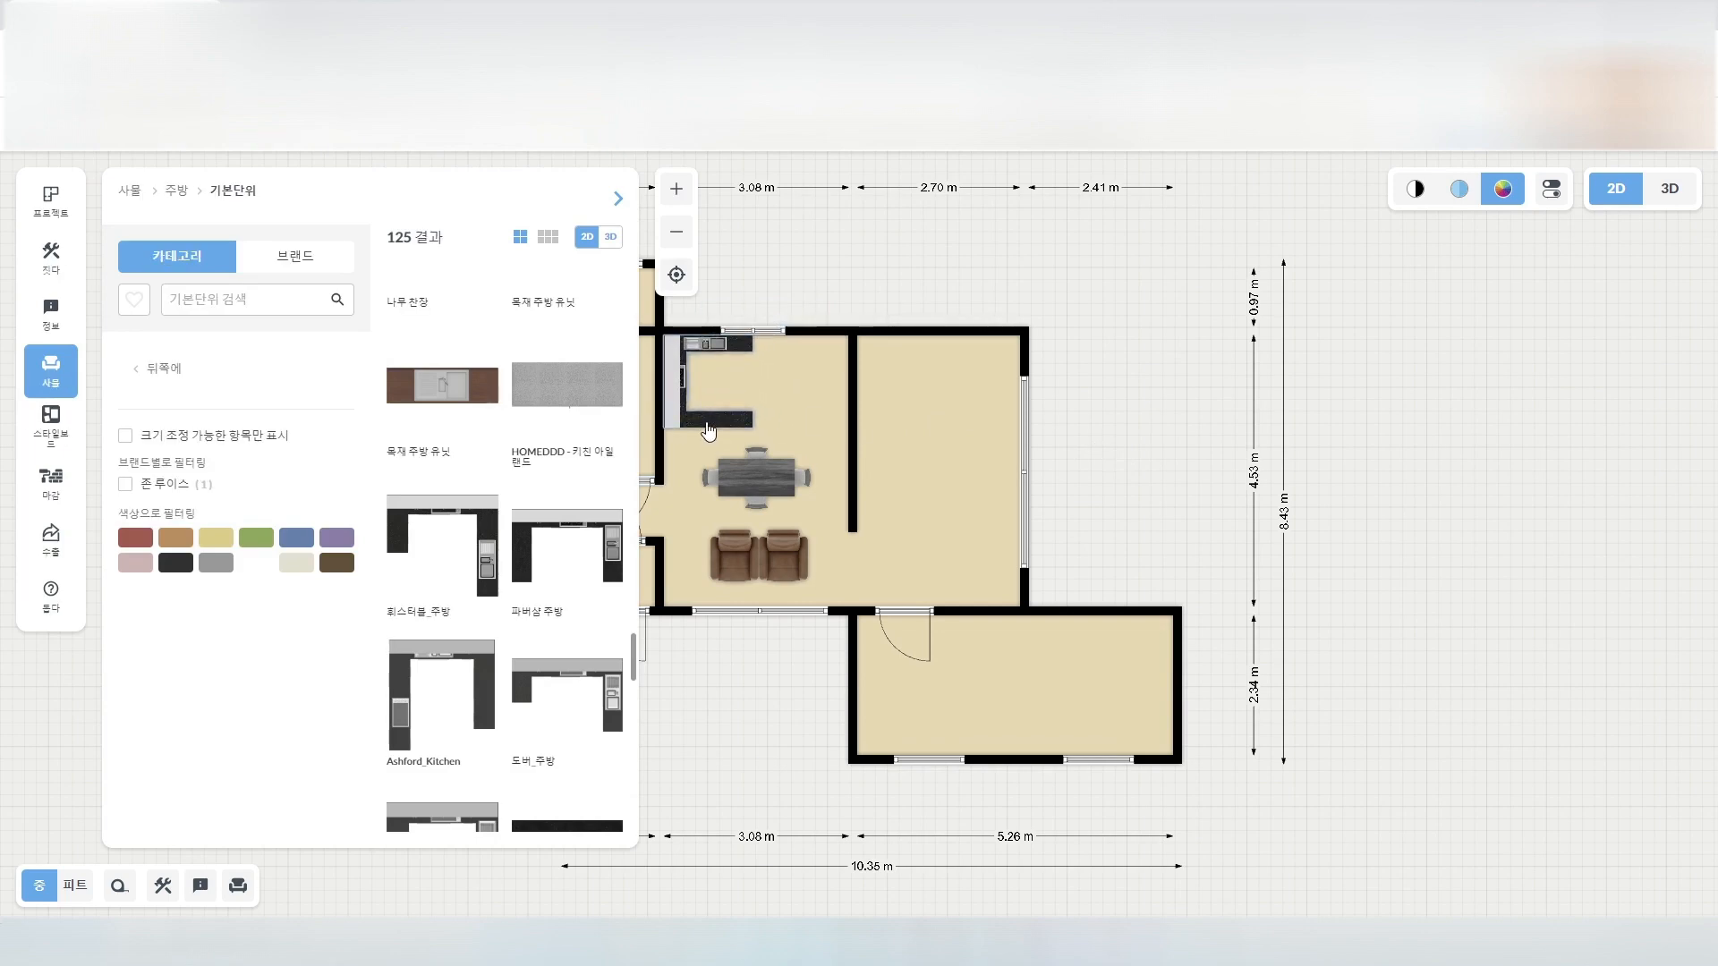
pyautogui.click(702, 420)
pyautogui.click(624, 458)
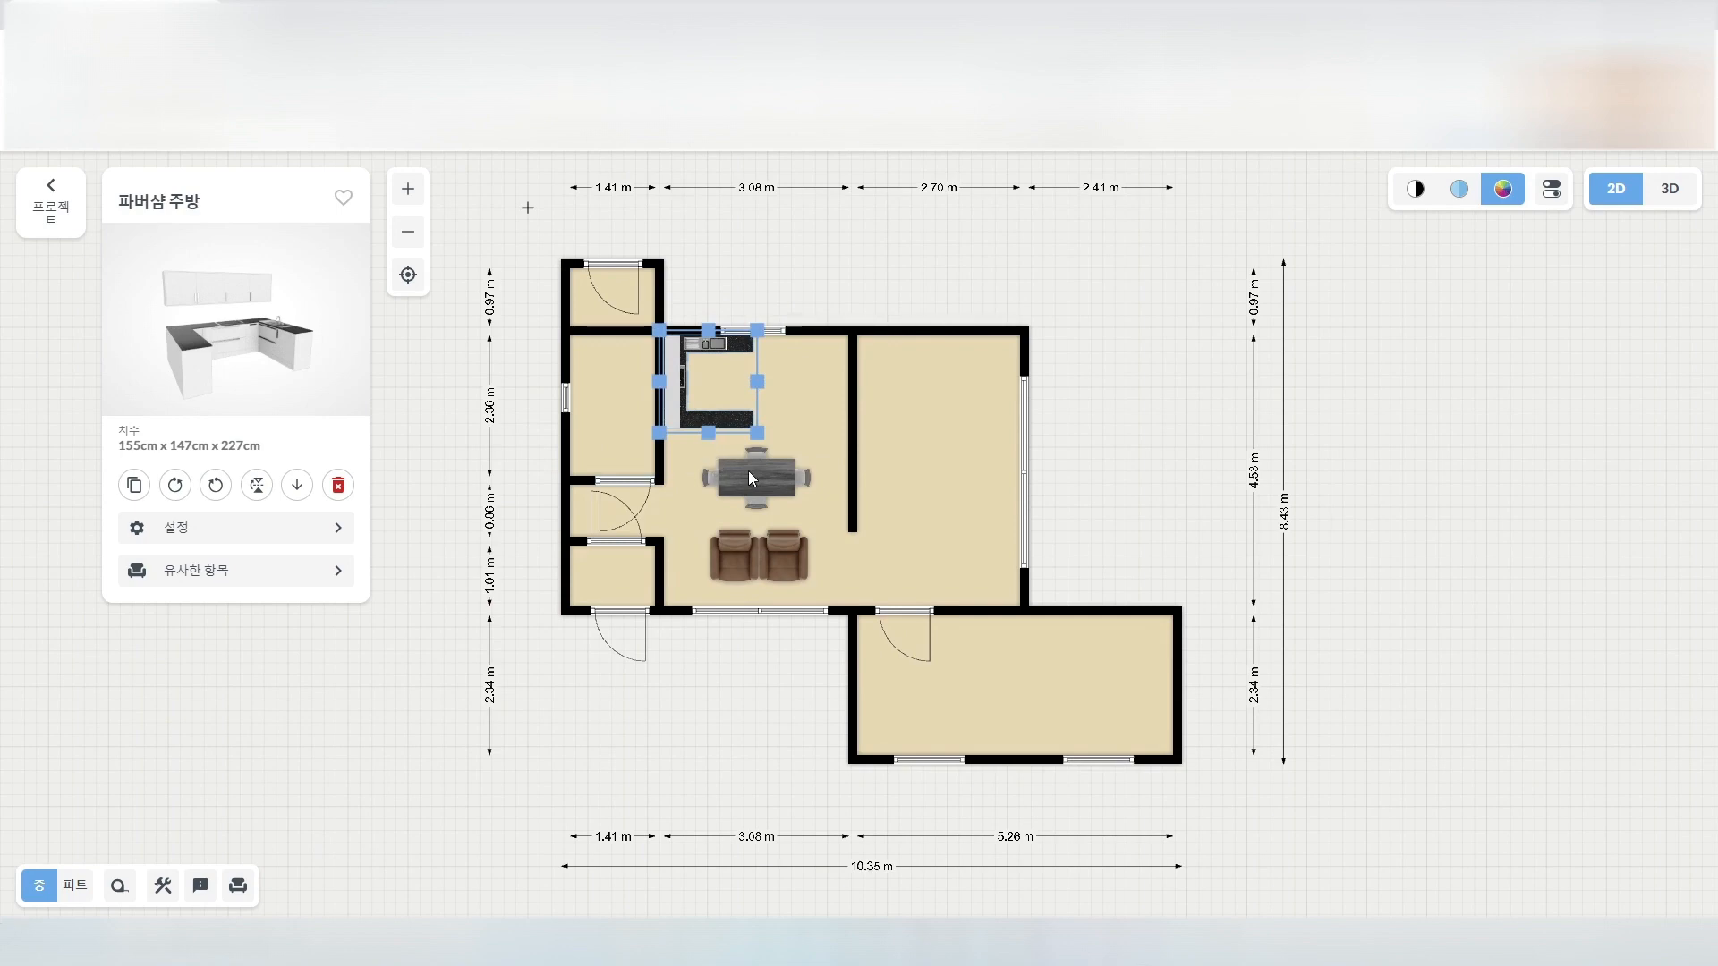
# Shift the dining set slightly down, away from the kitchen unit.
pyautogui.keyDown('shift'); pyautogui.click(766, 491); pyautogui.keyUp('shift')
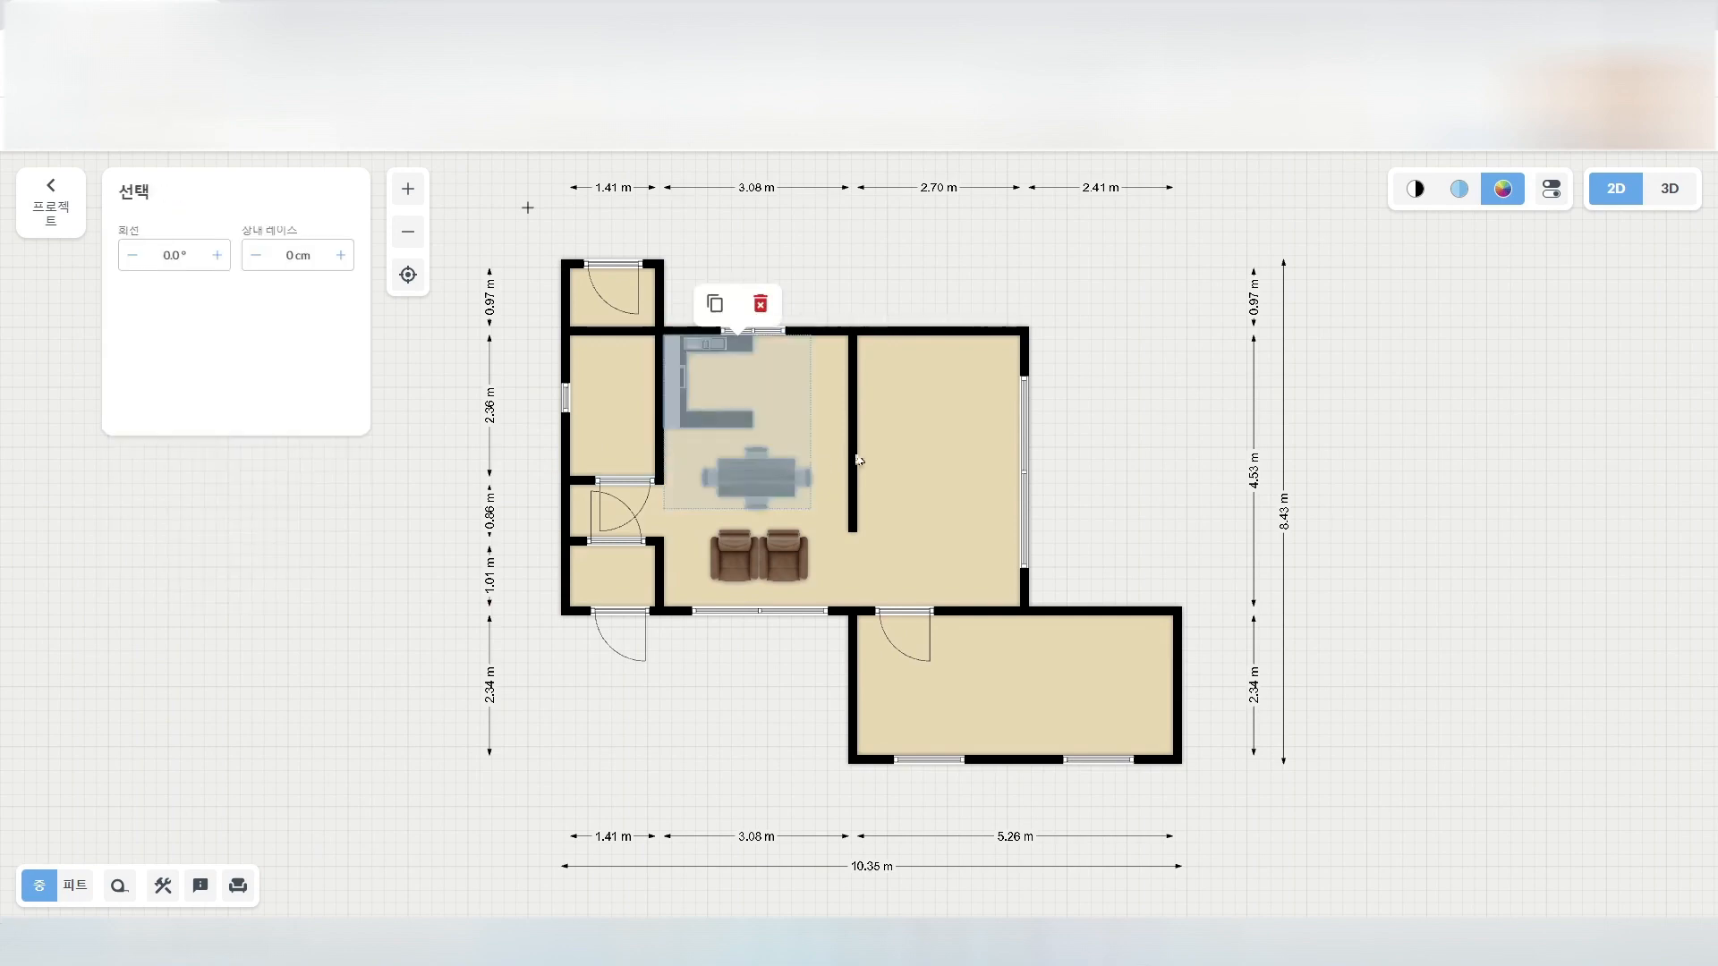
pyautogui.click(1108, 484)
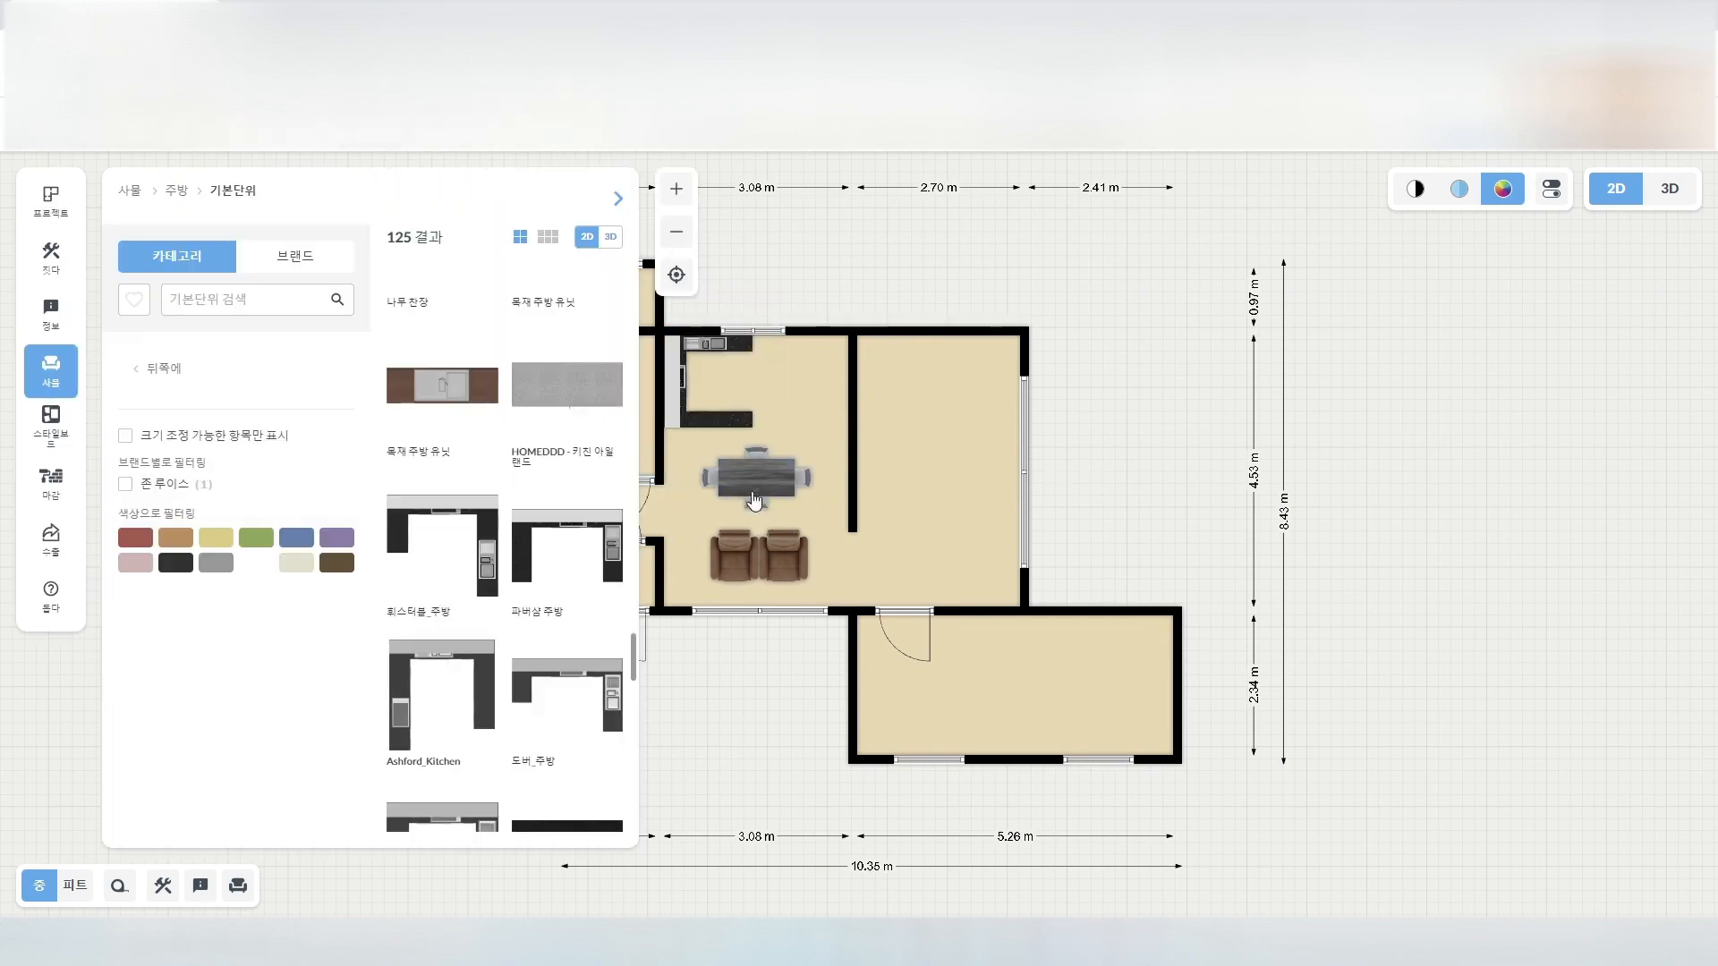
pyautogui.click(763, 426)
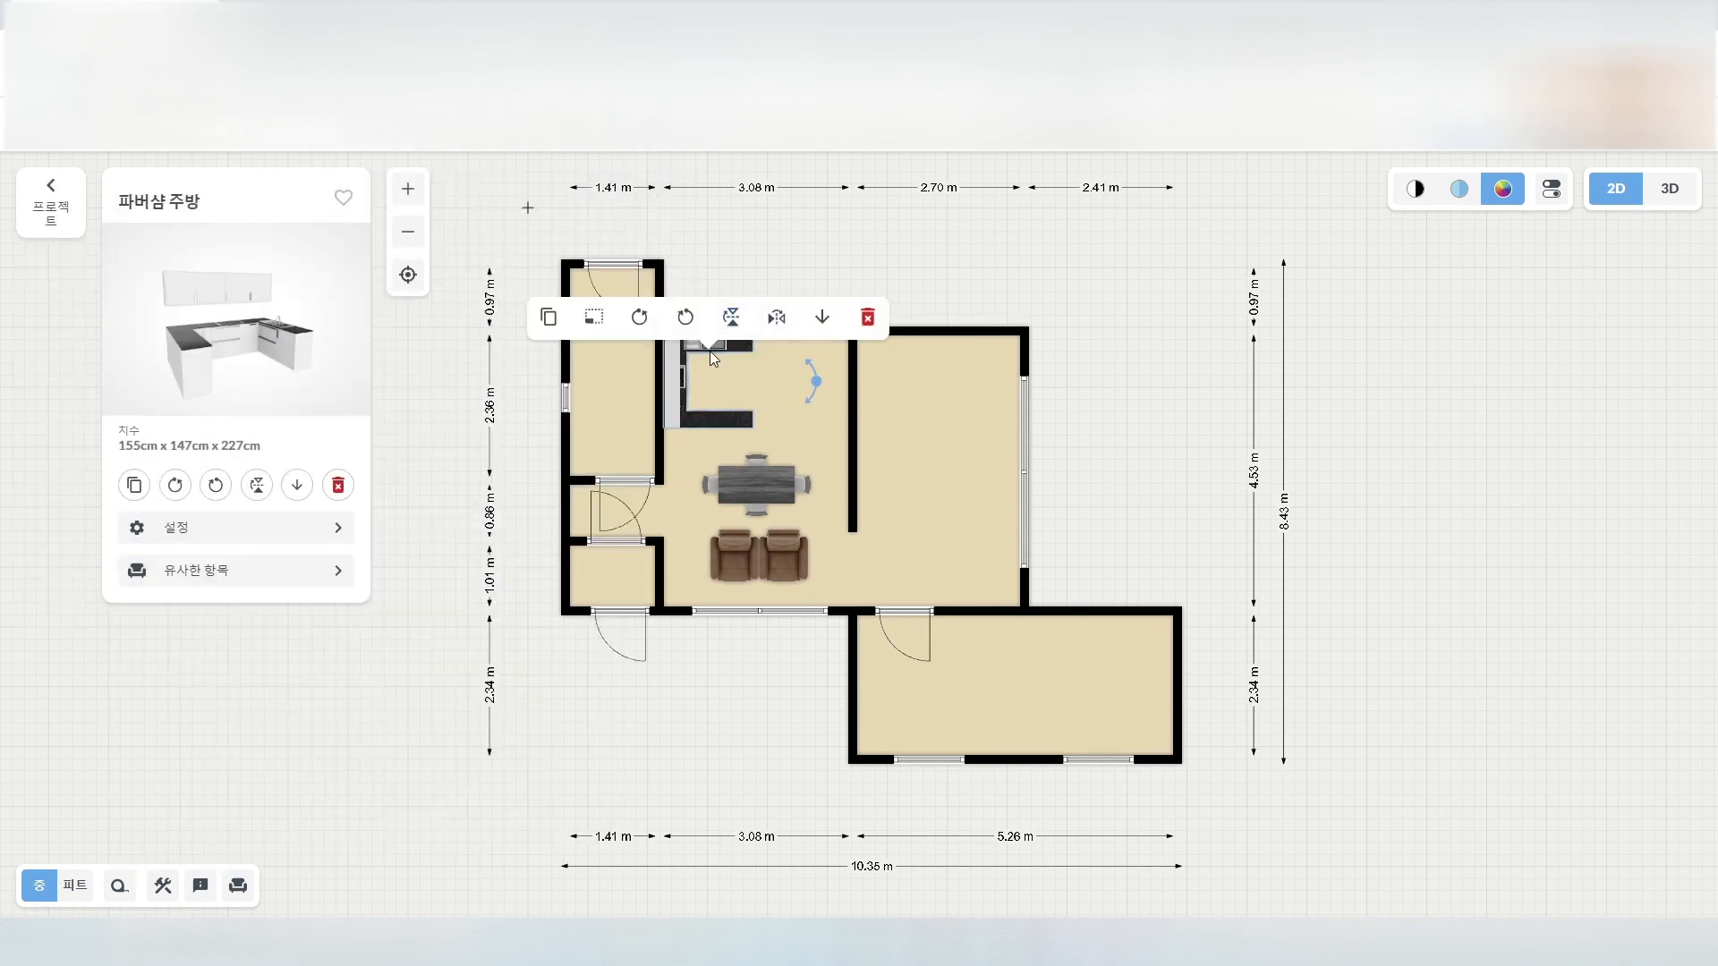
pyautogui.click(1130, 367)
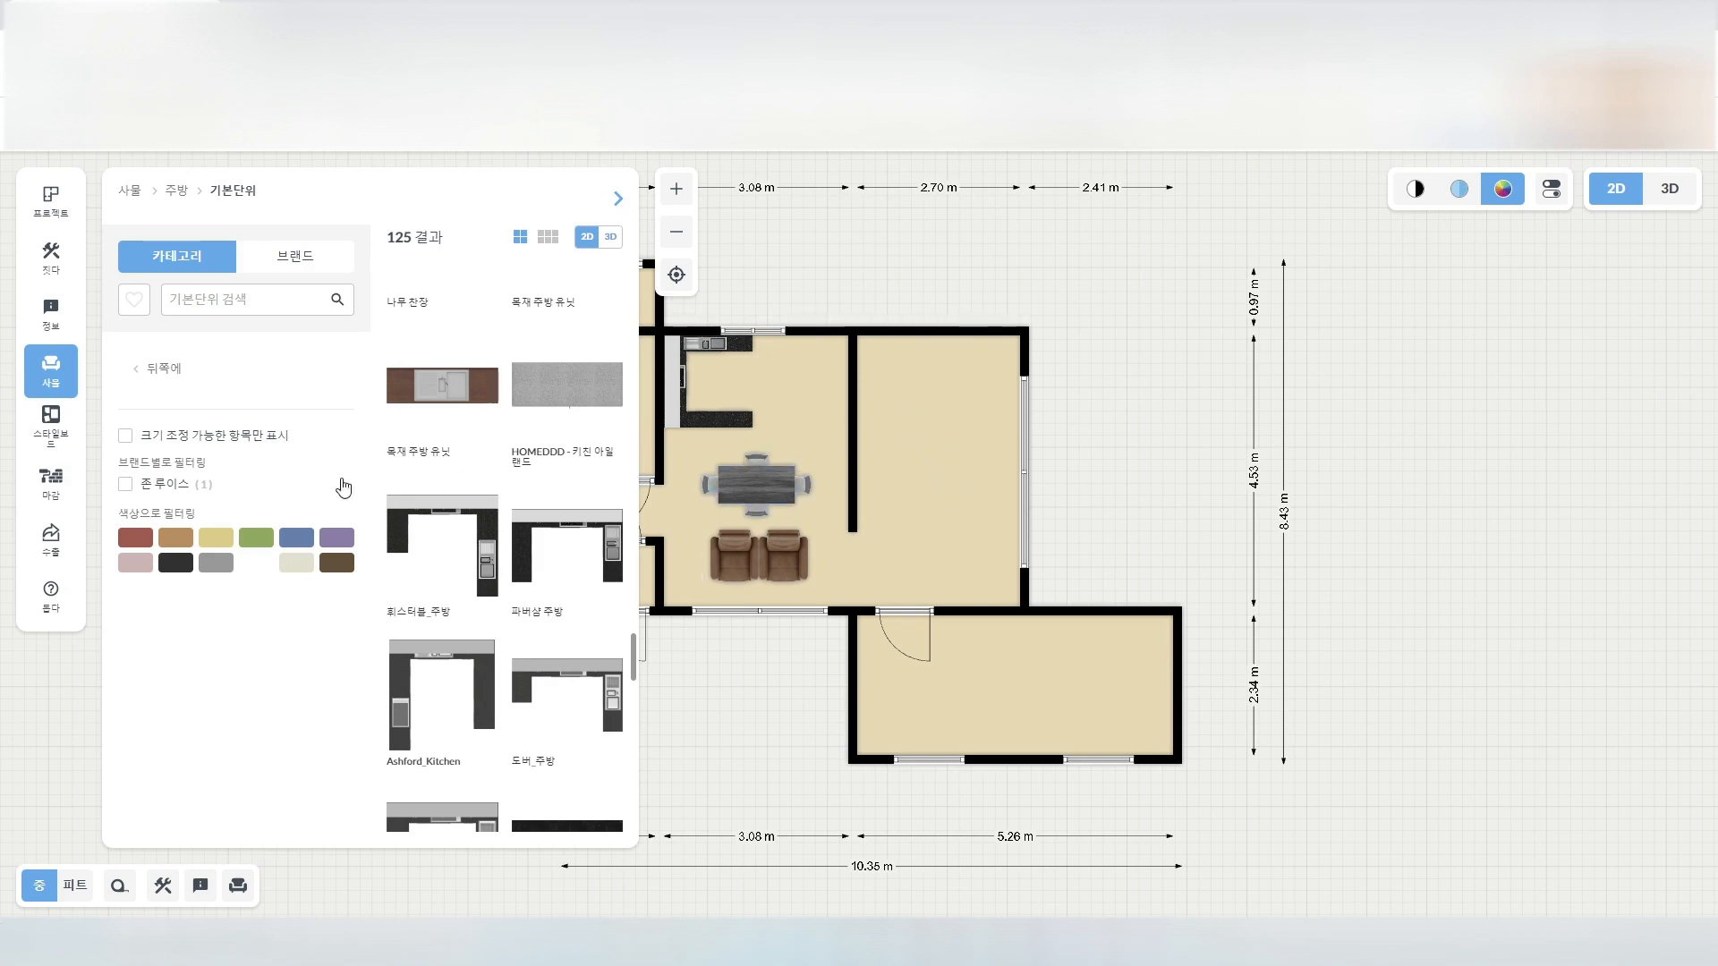
# Leave the kitchen objects and open the bedroom furniture category (침실 가구).
pyautogui.click(51, 374)
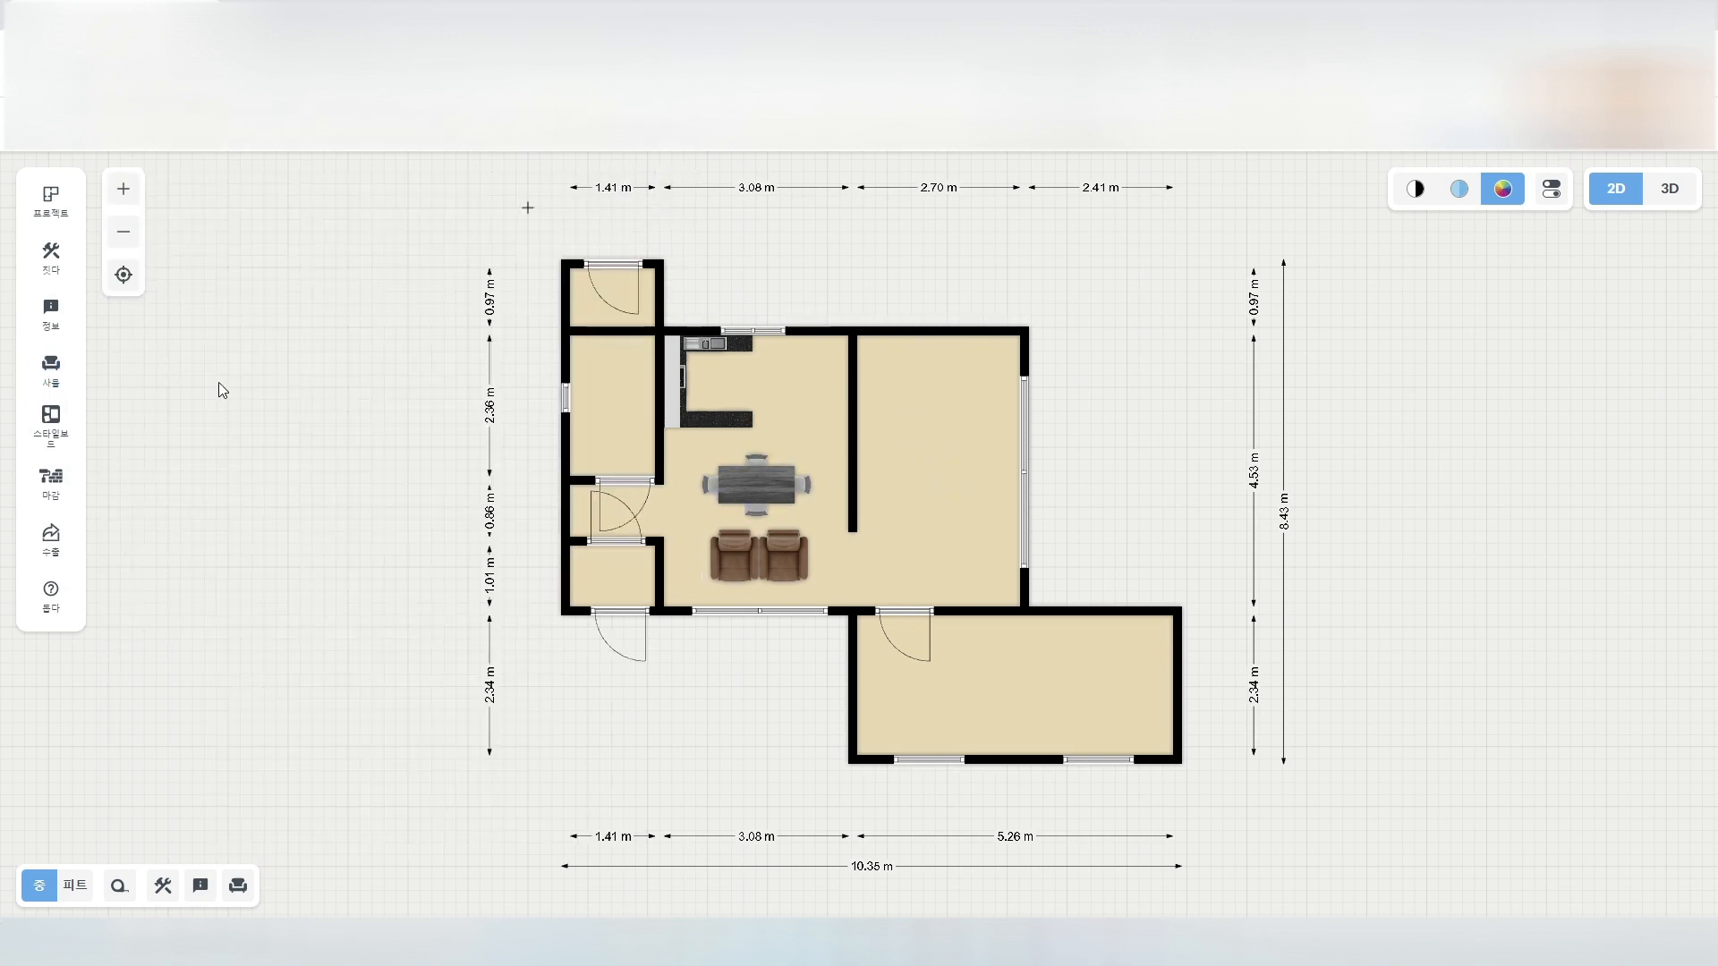
pyautogui.click(55, 374)
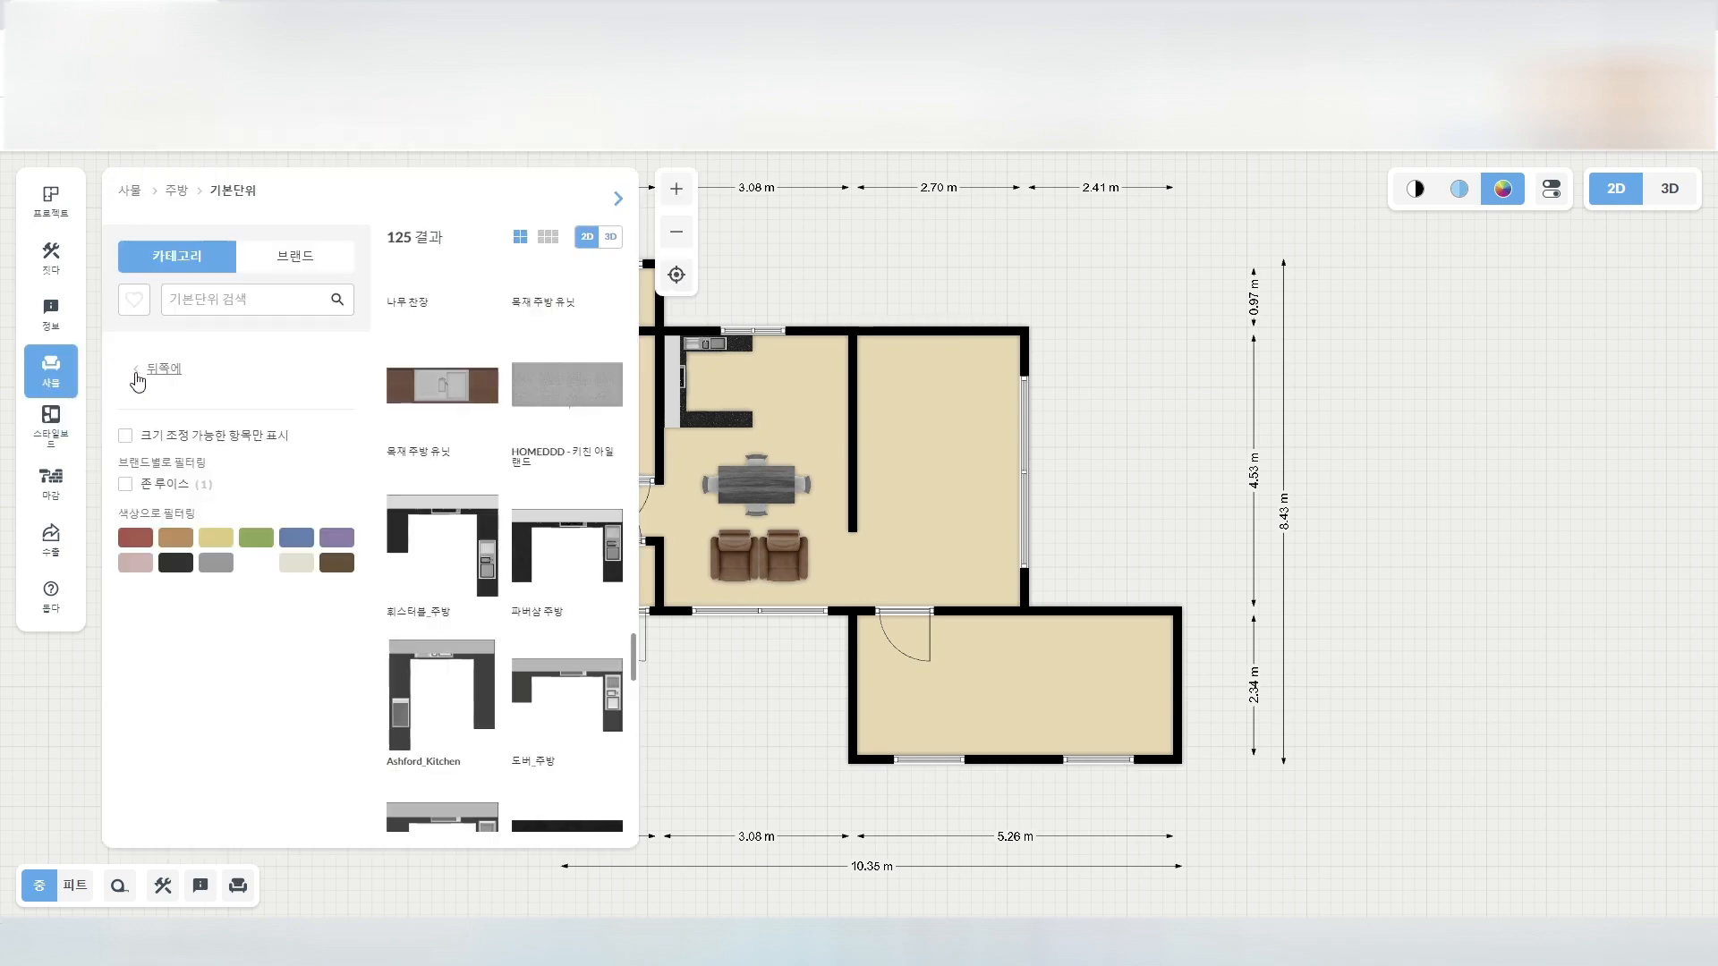
pyautogui.click(143, 368)
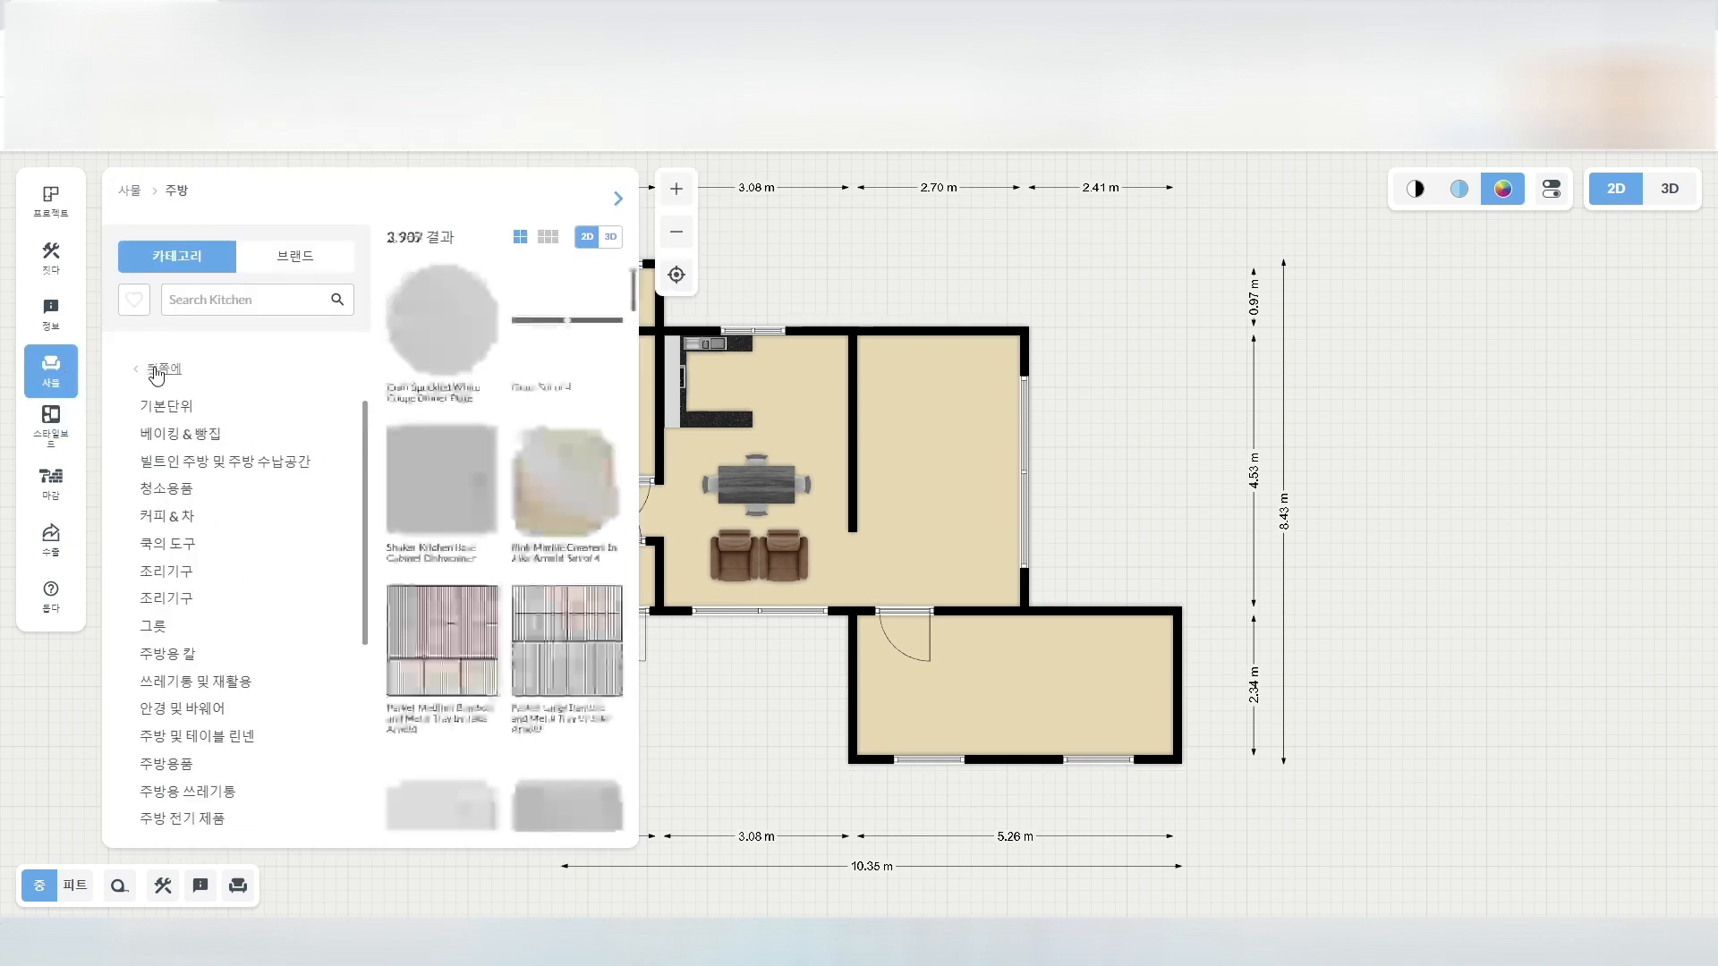
pyautogui.click(156, 371)
pyautogui.click(154, 476)
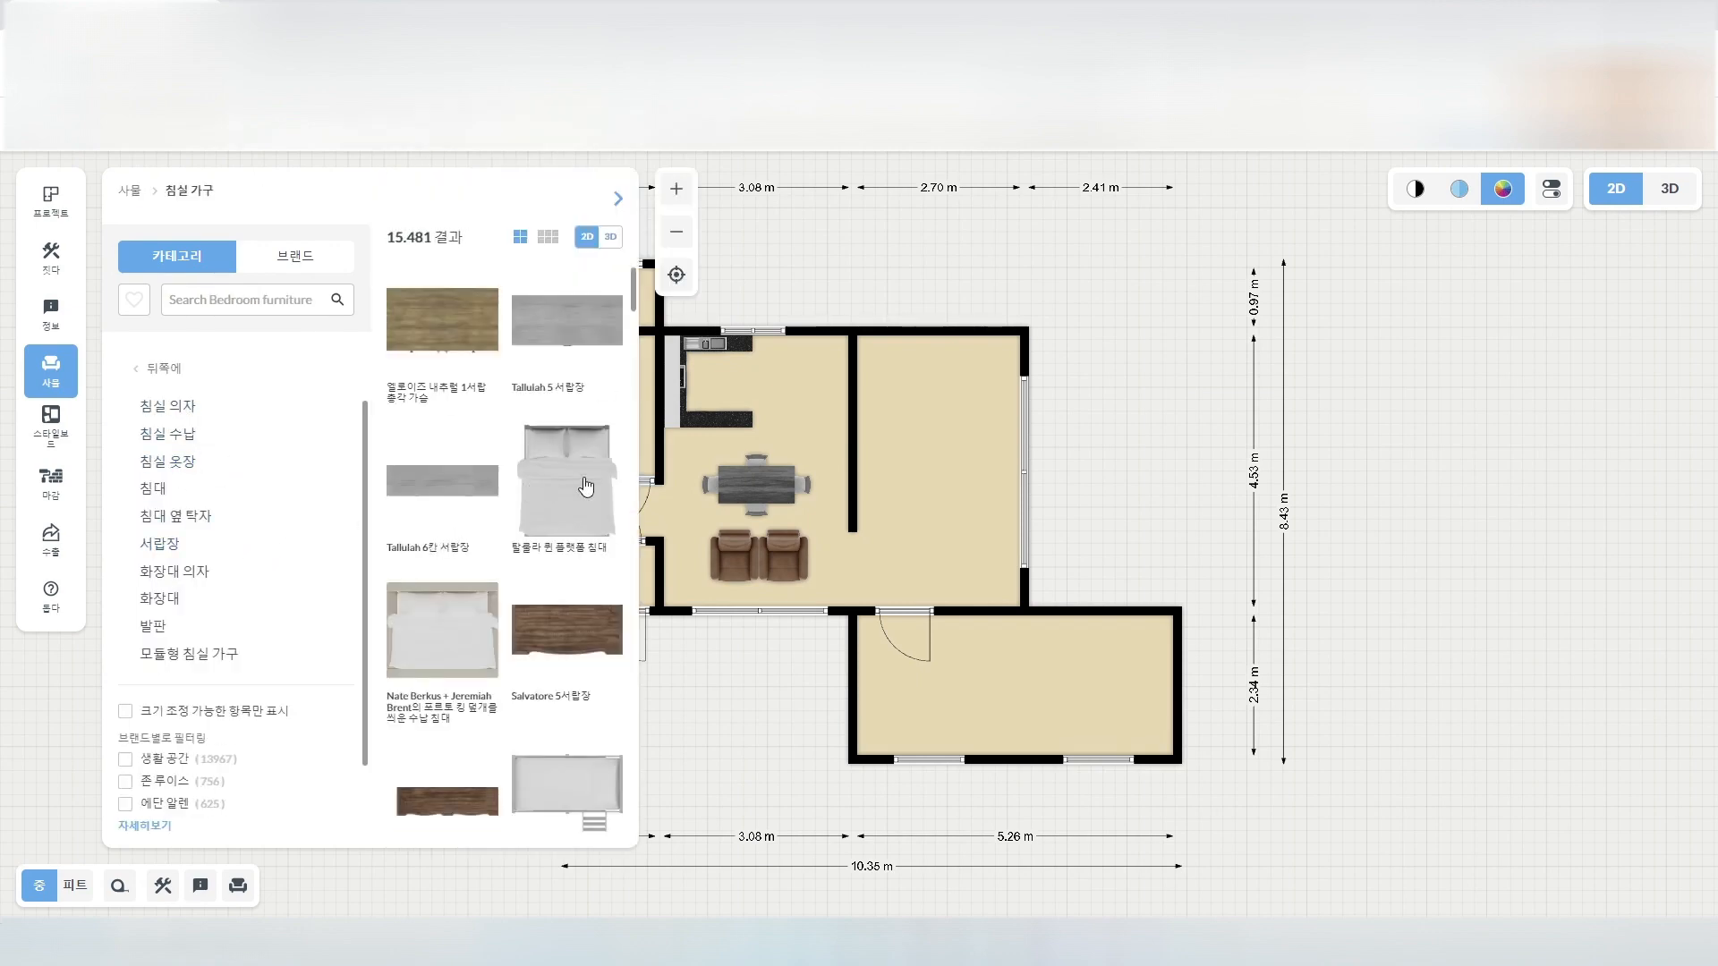
# Place the 탈룰라 퀸 플랫폼 침대 bed in the room right of the living room and rotate it so its headboard faces the left wall.
pyautogui.moveTo(586, 486); pyautogui.dragTo(936, 447)
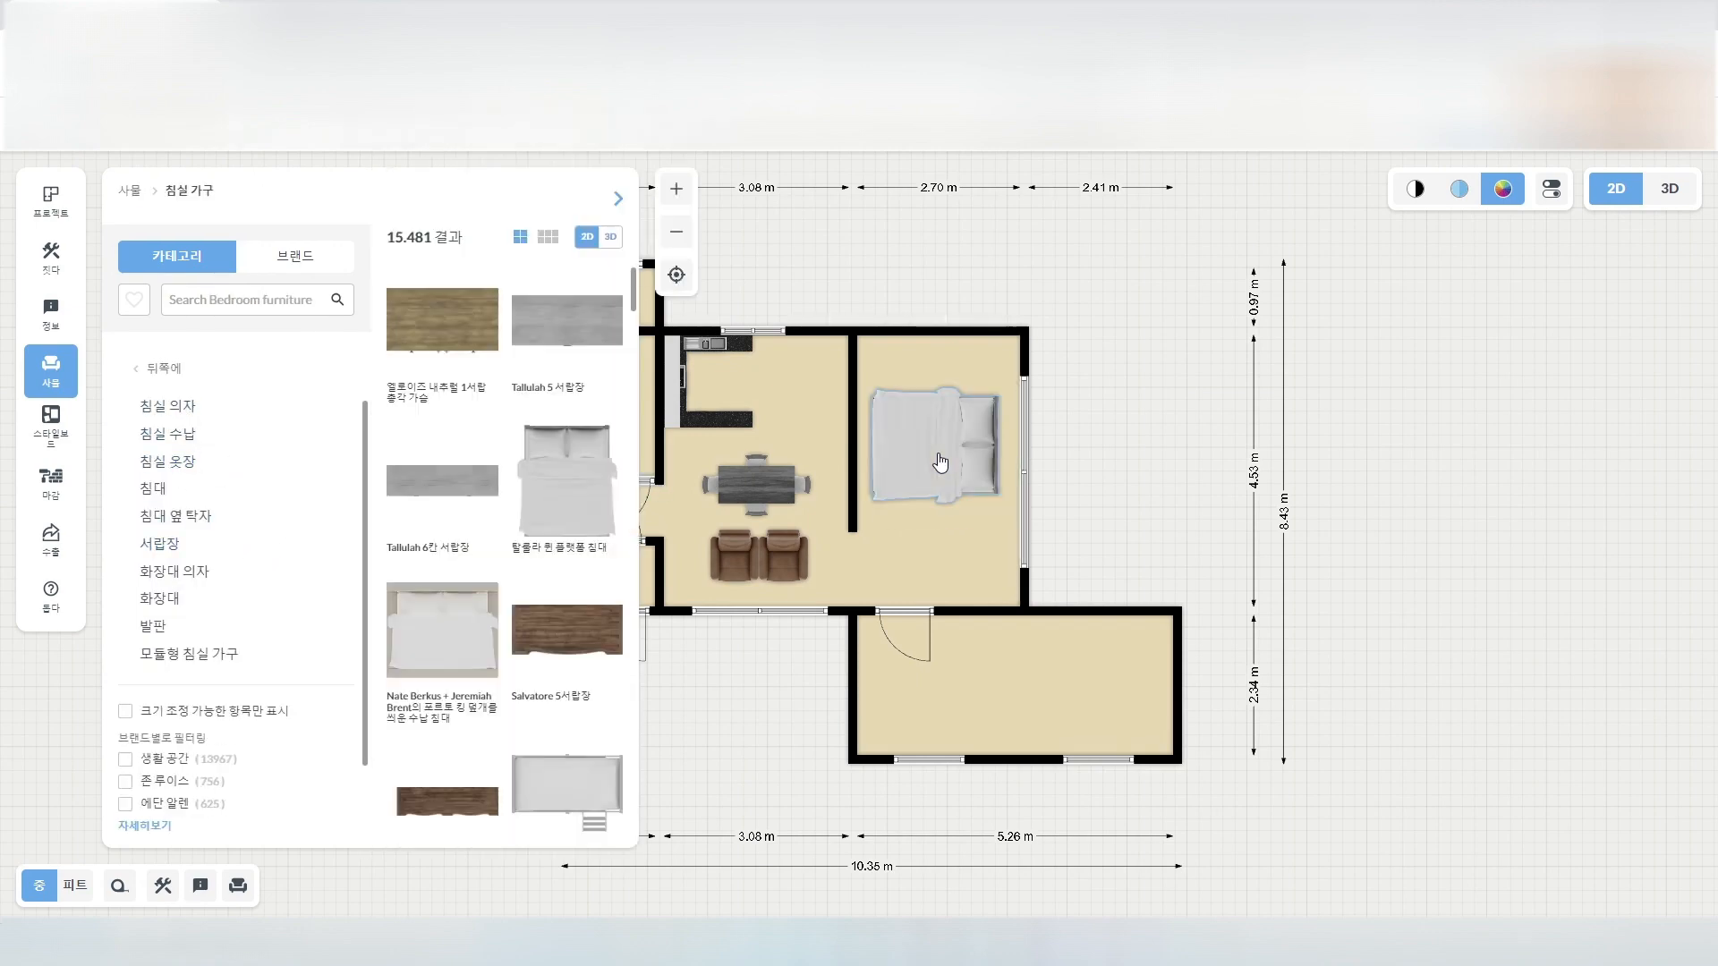
pyautogui.click(937, 448)
pyautogui.click(912, 382)
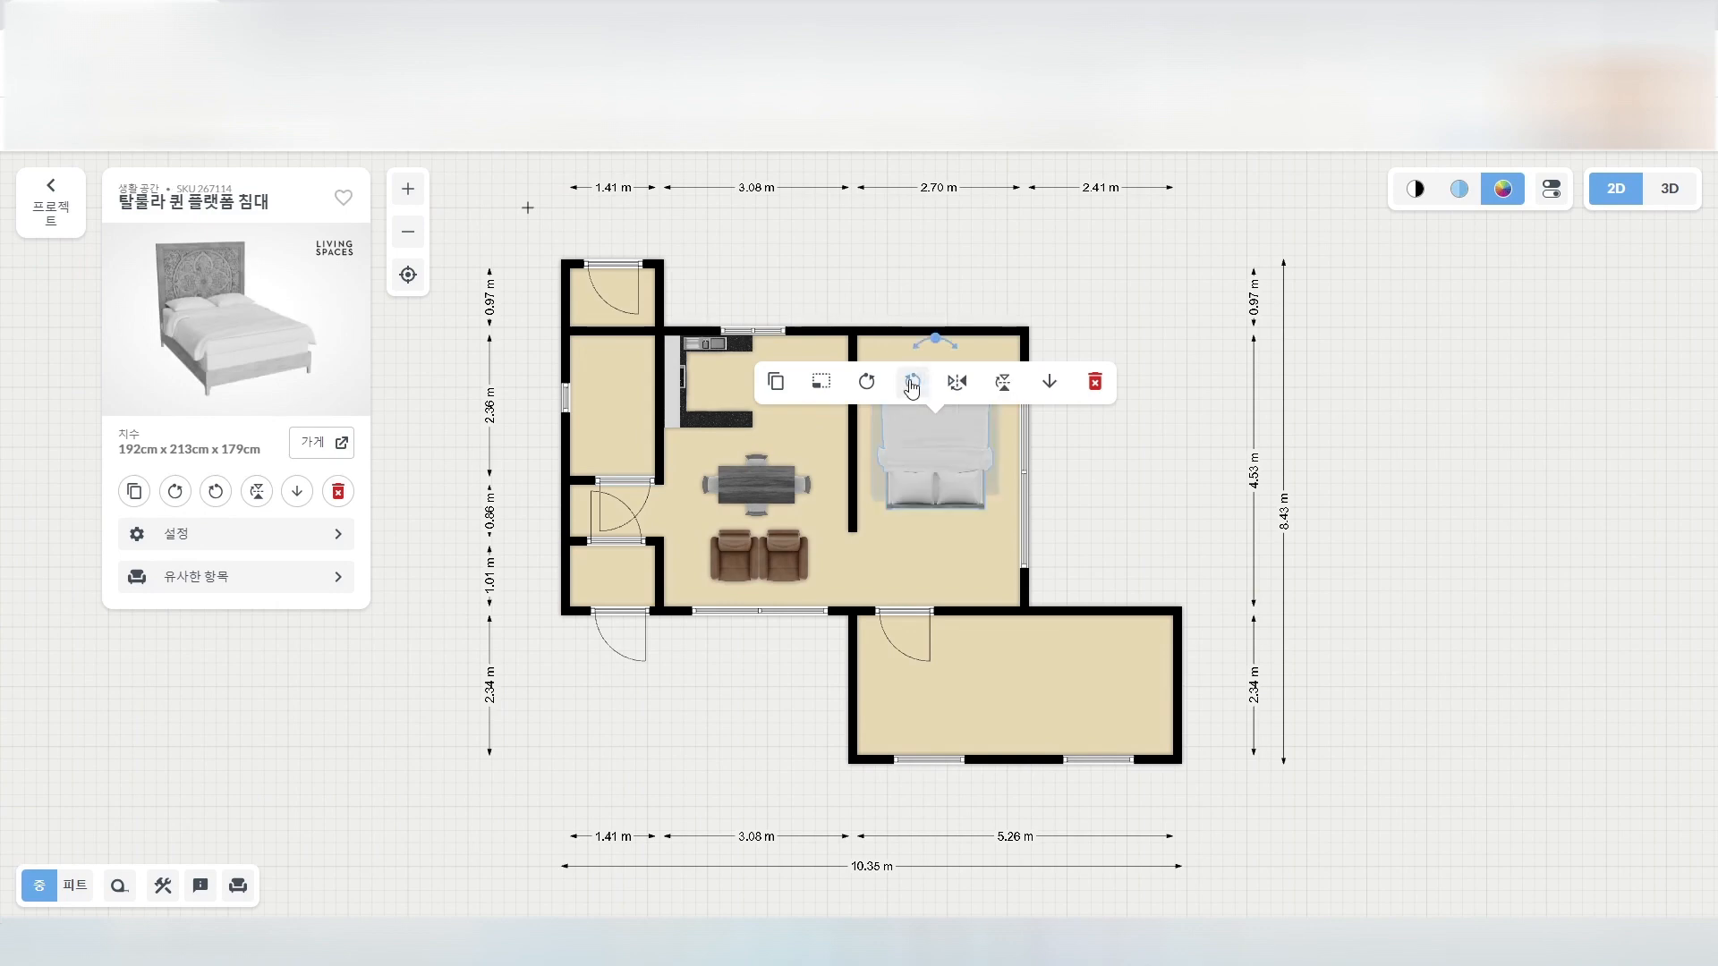
pyautogui.click(912, 382)
pyautogui.click(912, 388)
pyautogui.click(912, 388)
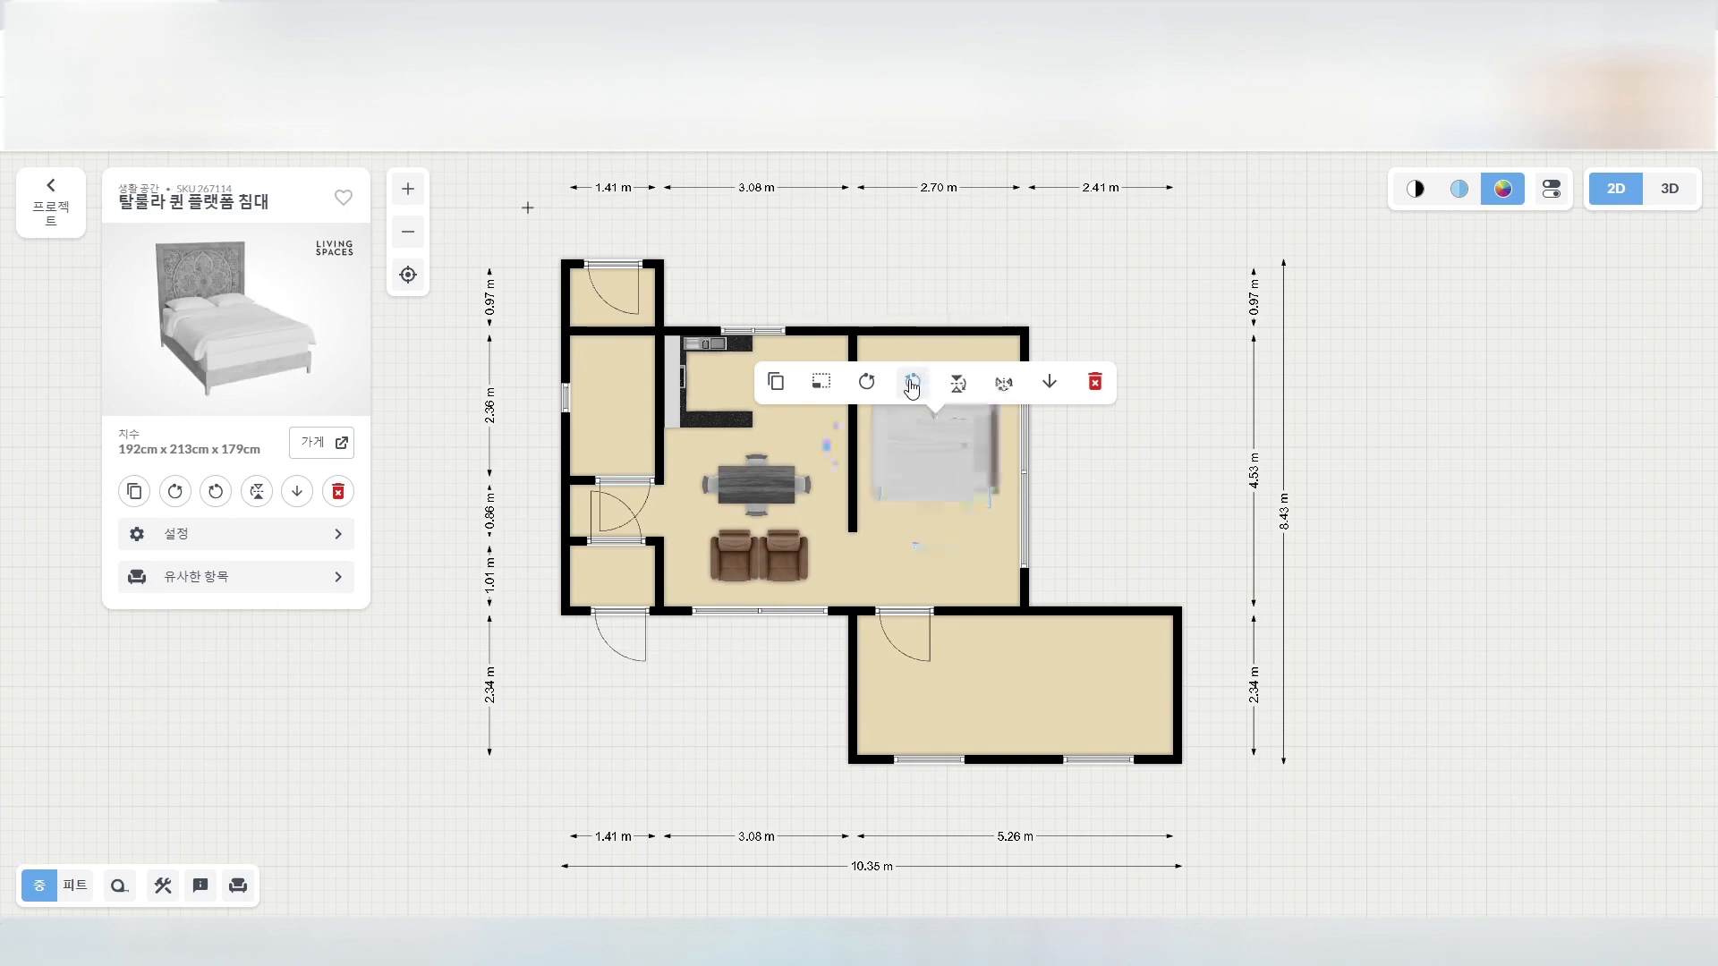
pyautogui.click(912, 388)
pyautogui.click(912, 387)
pyautogui.click(912, 388)
pyautogui.click(912, 387)
pyautogui.click(912, 387)
pyautogui.click(912, 387)
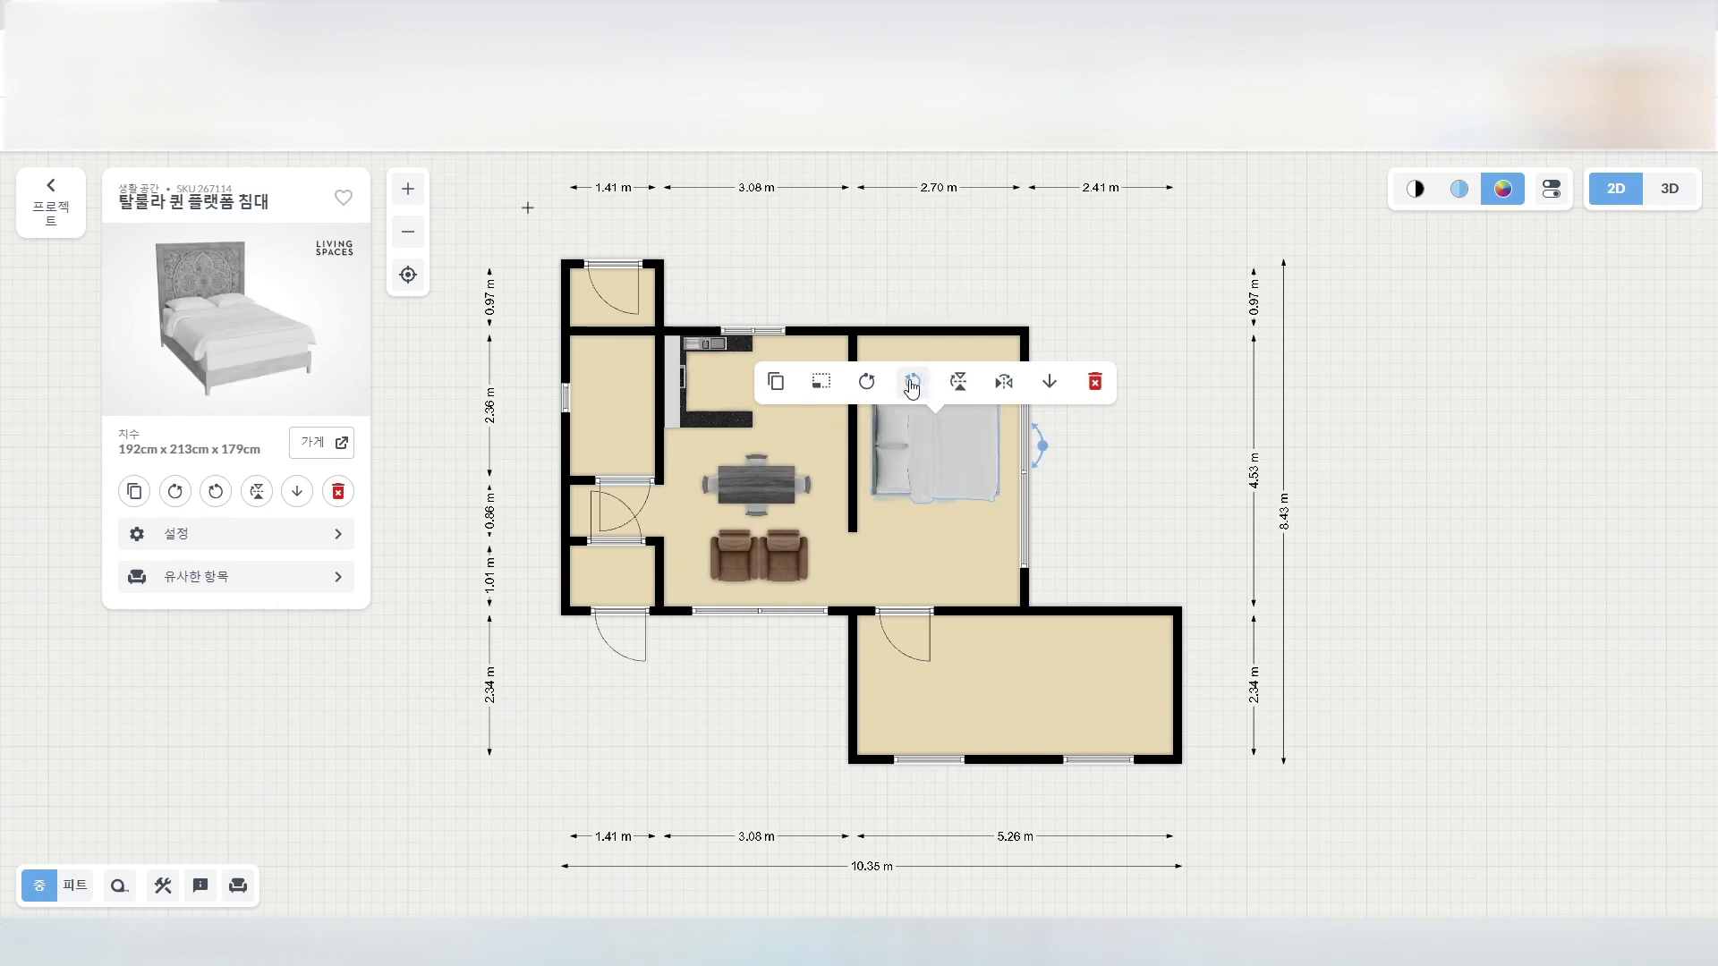
# Rotate the 탈룰라 퀸 플랫폼 침대 bed so its headboard faces the room's upper wall.
pyautogui.click(912, 388)
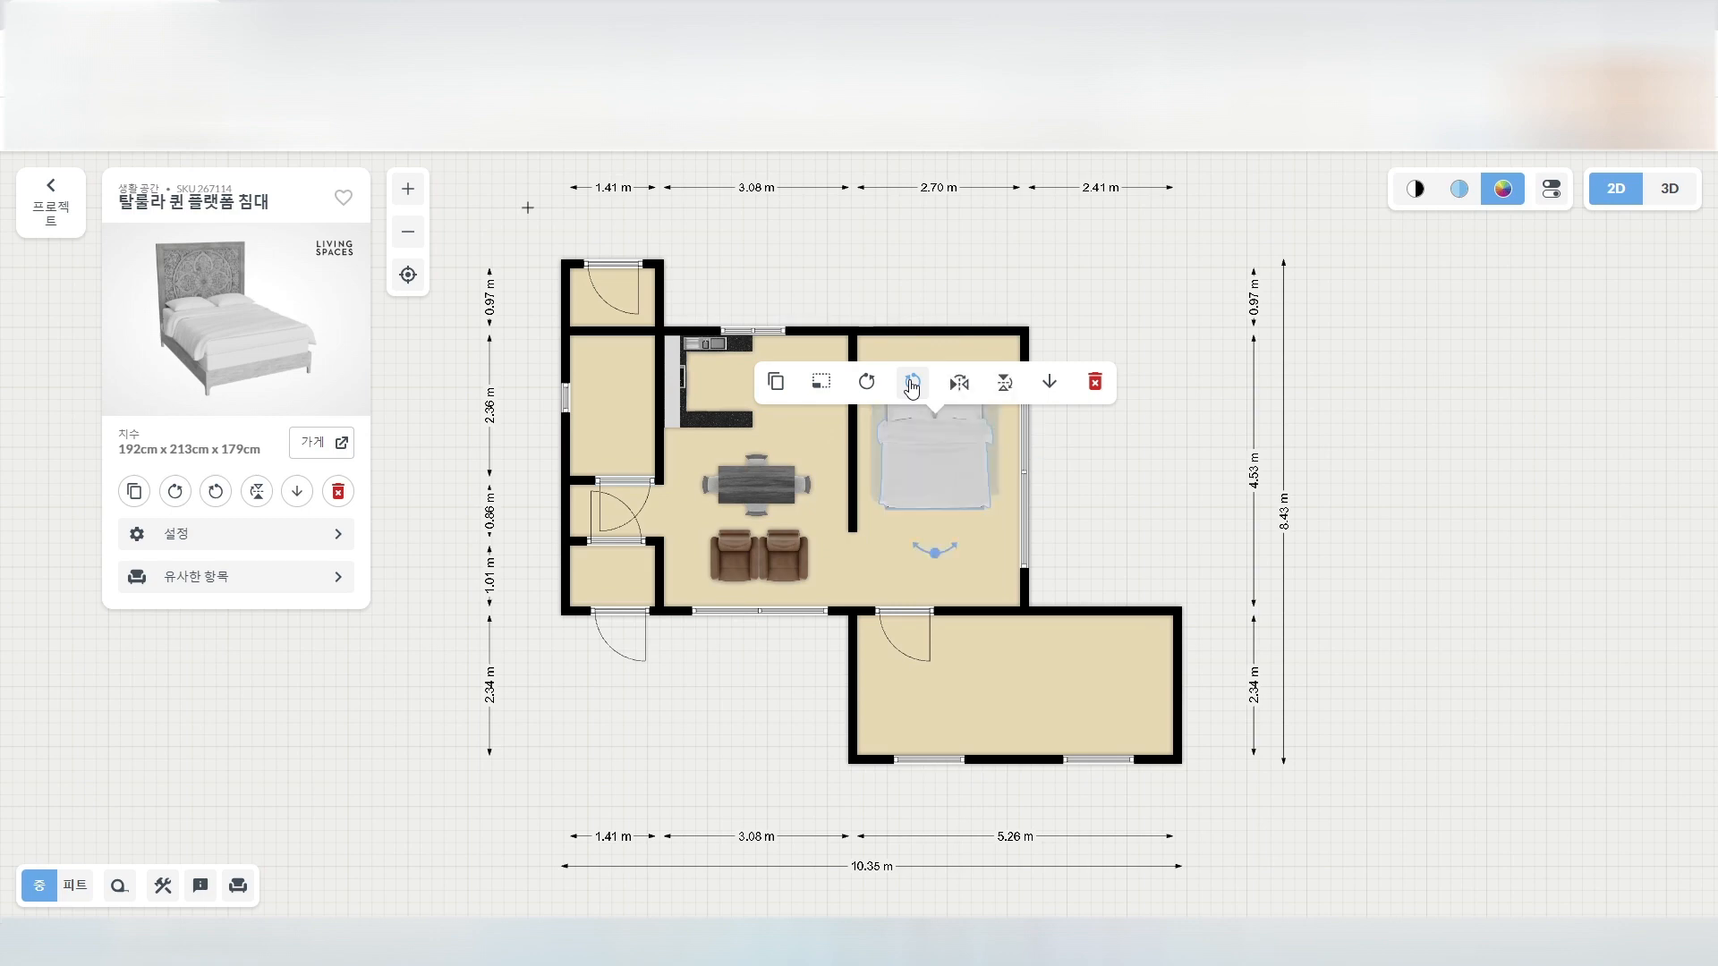
pyautogui.click(1077, 492)
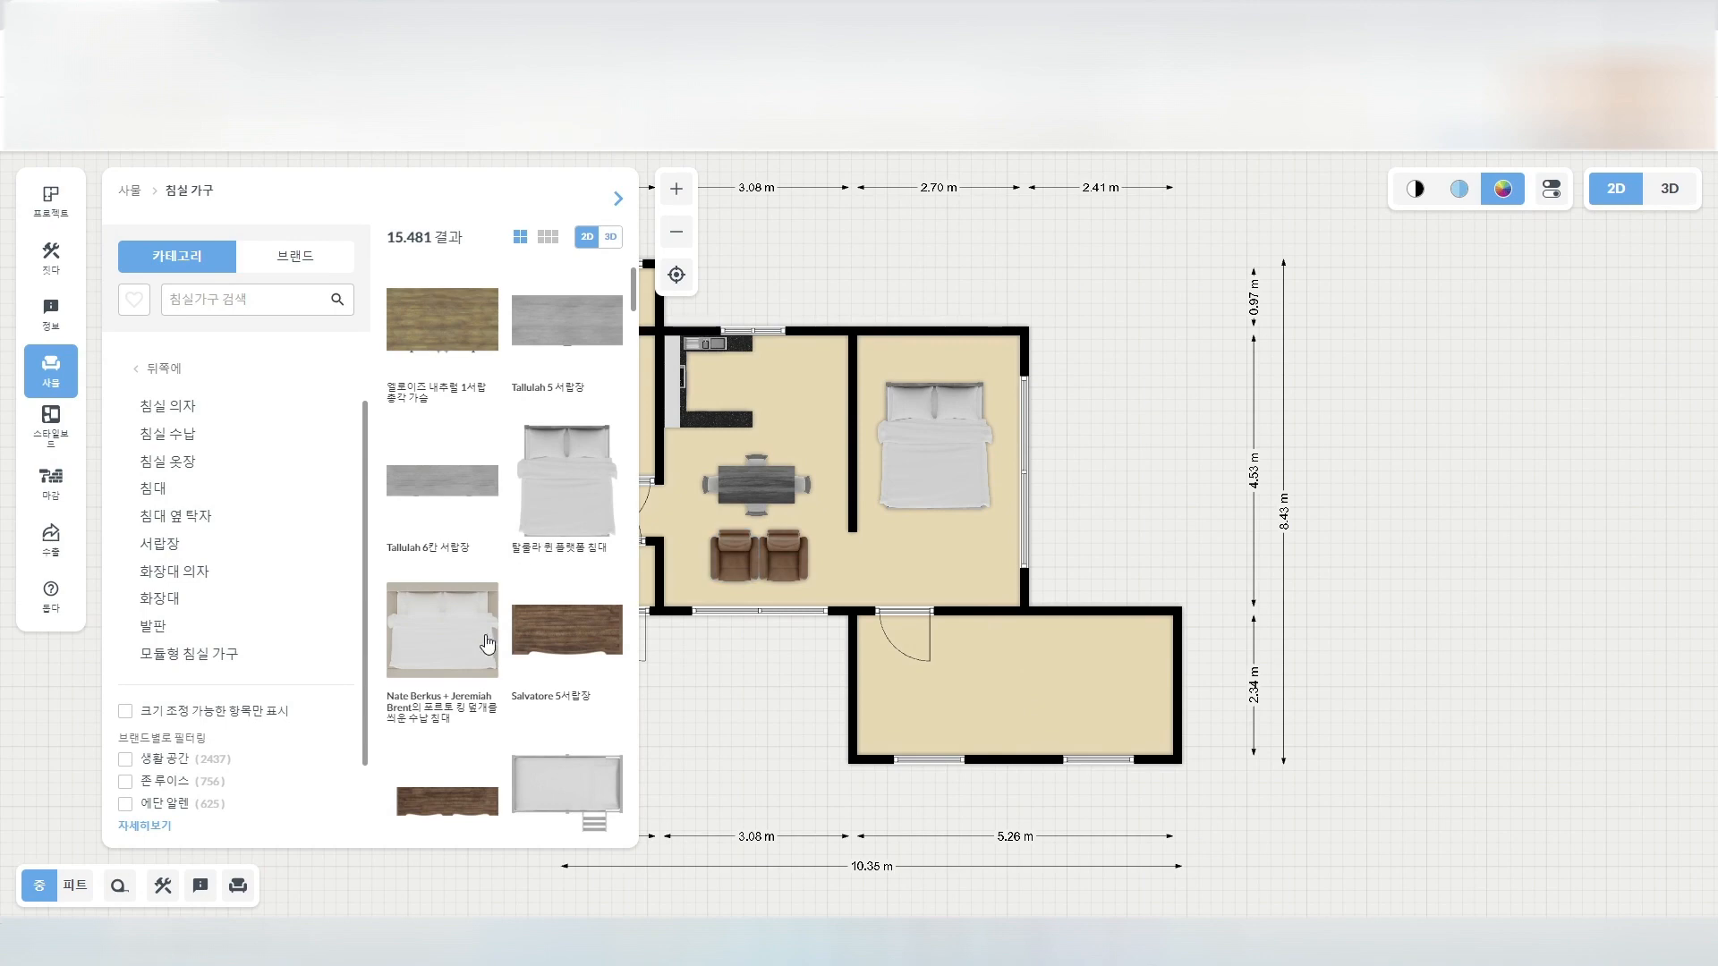
# Place the Nate Berkus + Jeremiah Brent 포르토 킹 storage bed in the lower-right room and shrink it to fit beside the door.
pyautogui.moveTo(442, 656); pyautogui.dragTo(1031, 690)
pyautogui.click(1088, 679)
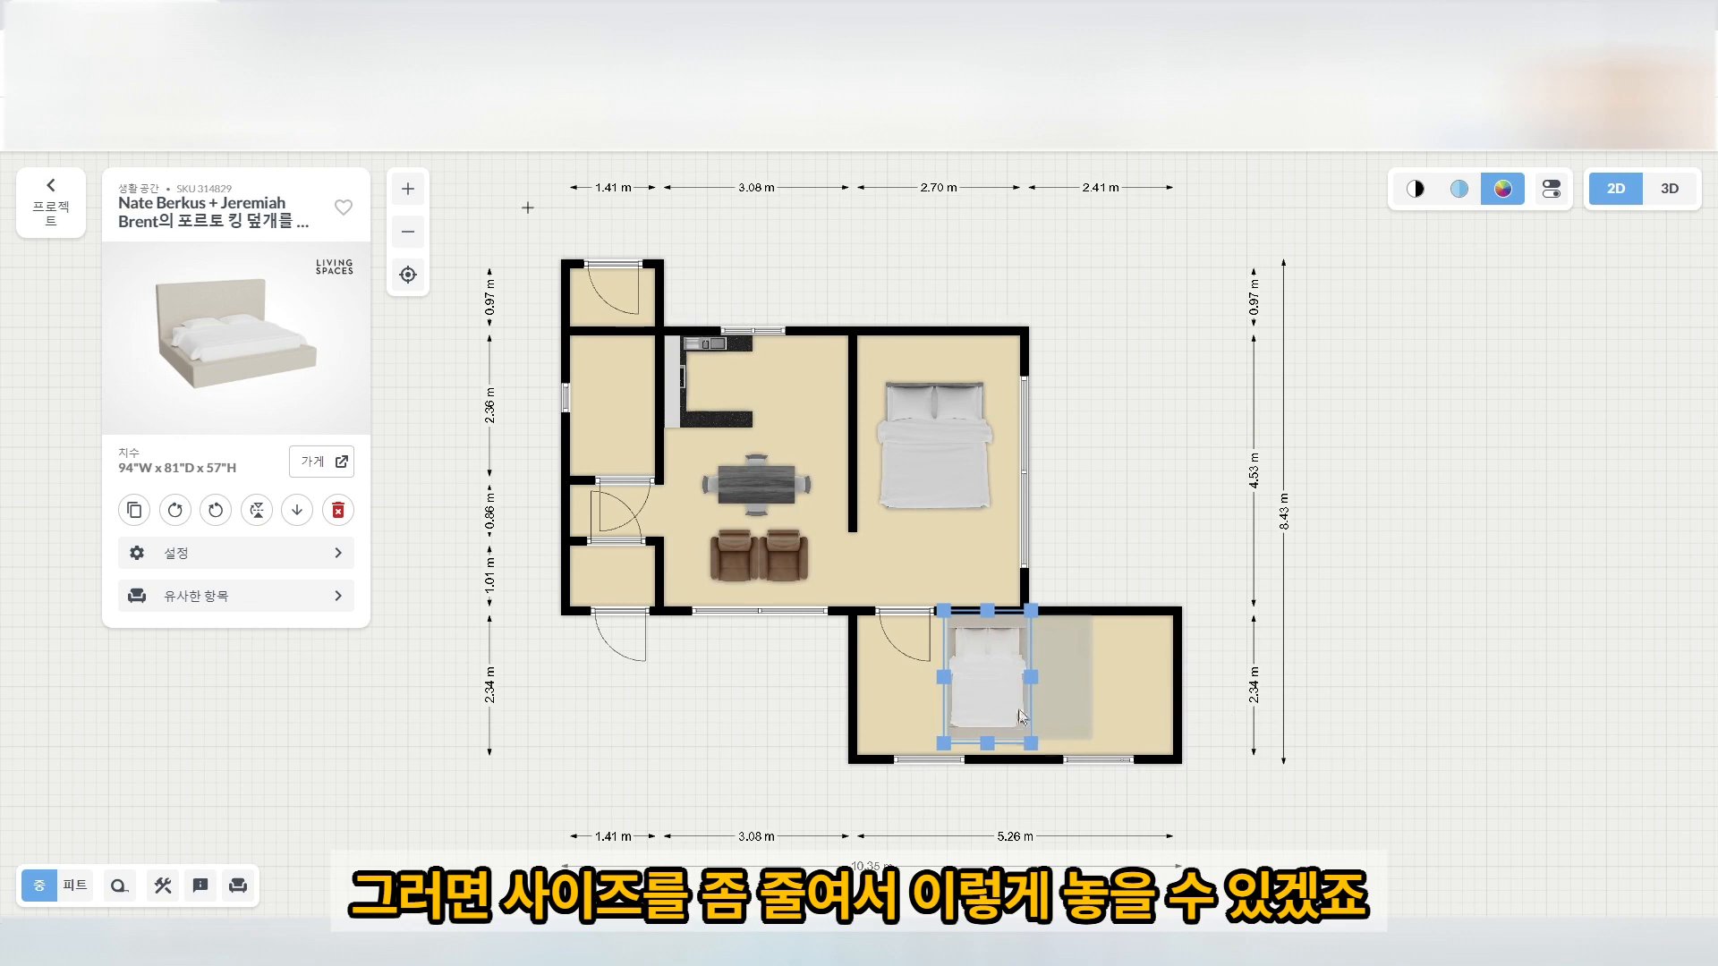
pyautogui.click(992, 696)
pyautogui.click(990, 696)
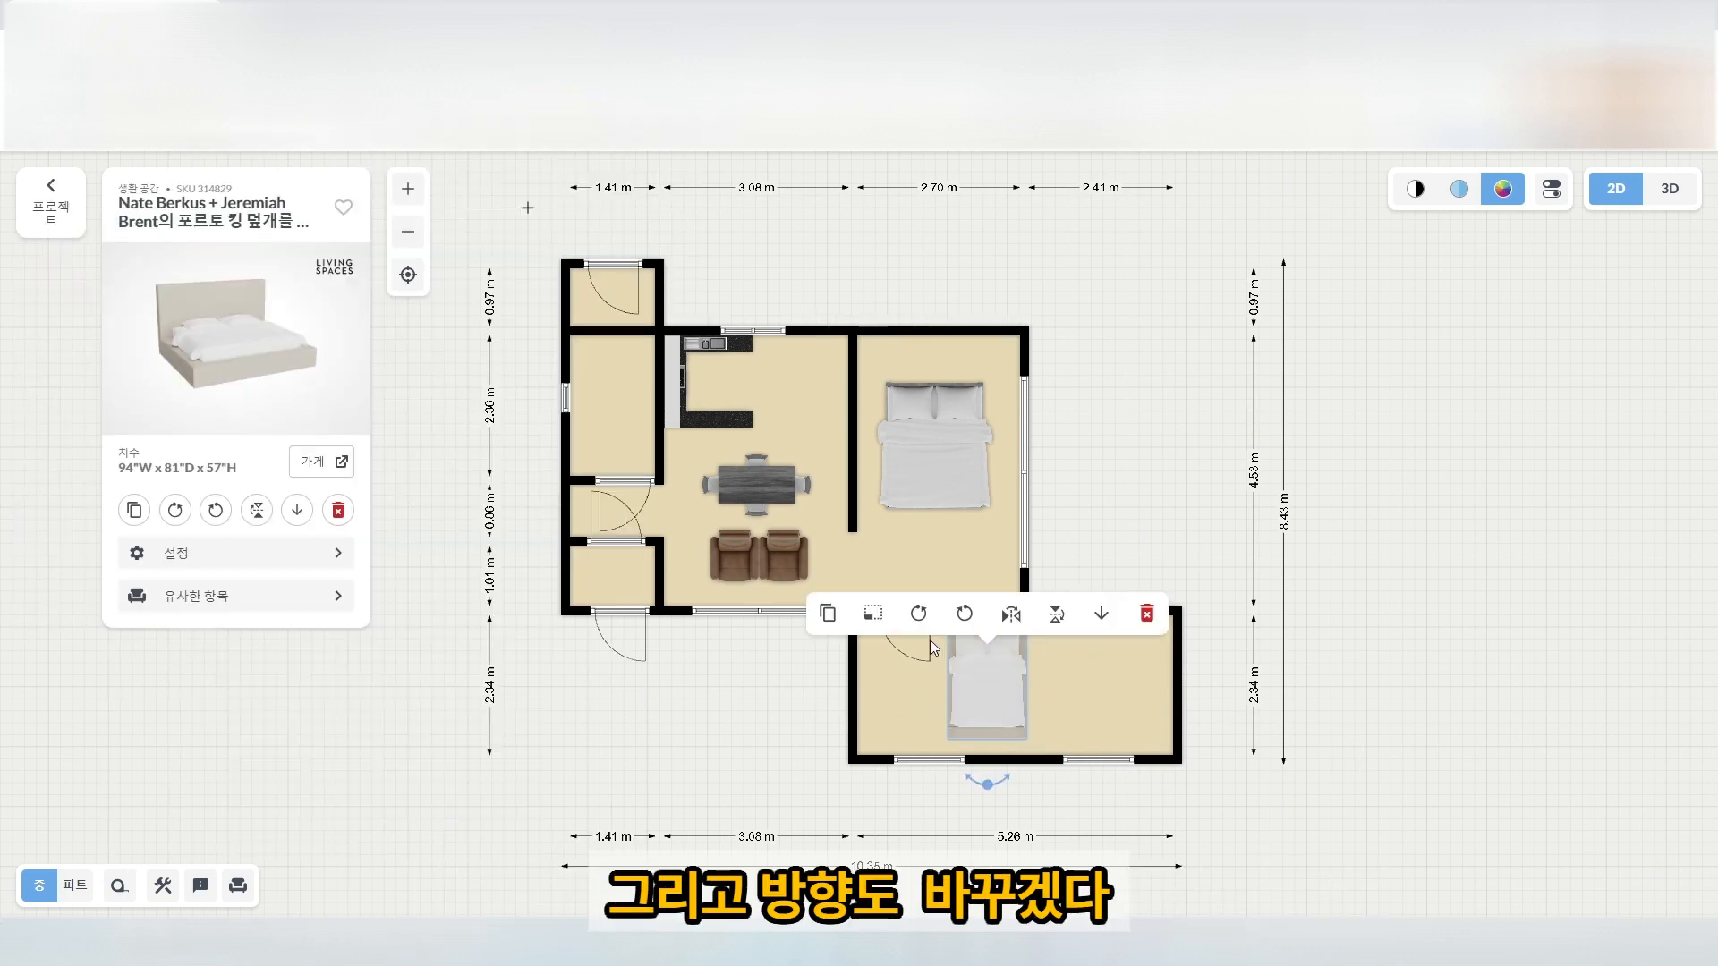
# Rotate the storage bed so its headboard faces left and move it toward the right side of the lower-right room.
pyautogui.click(918, 613)
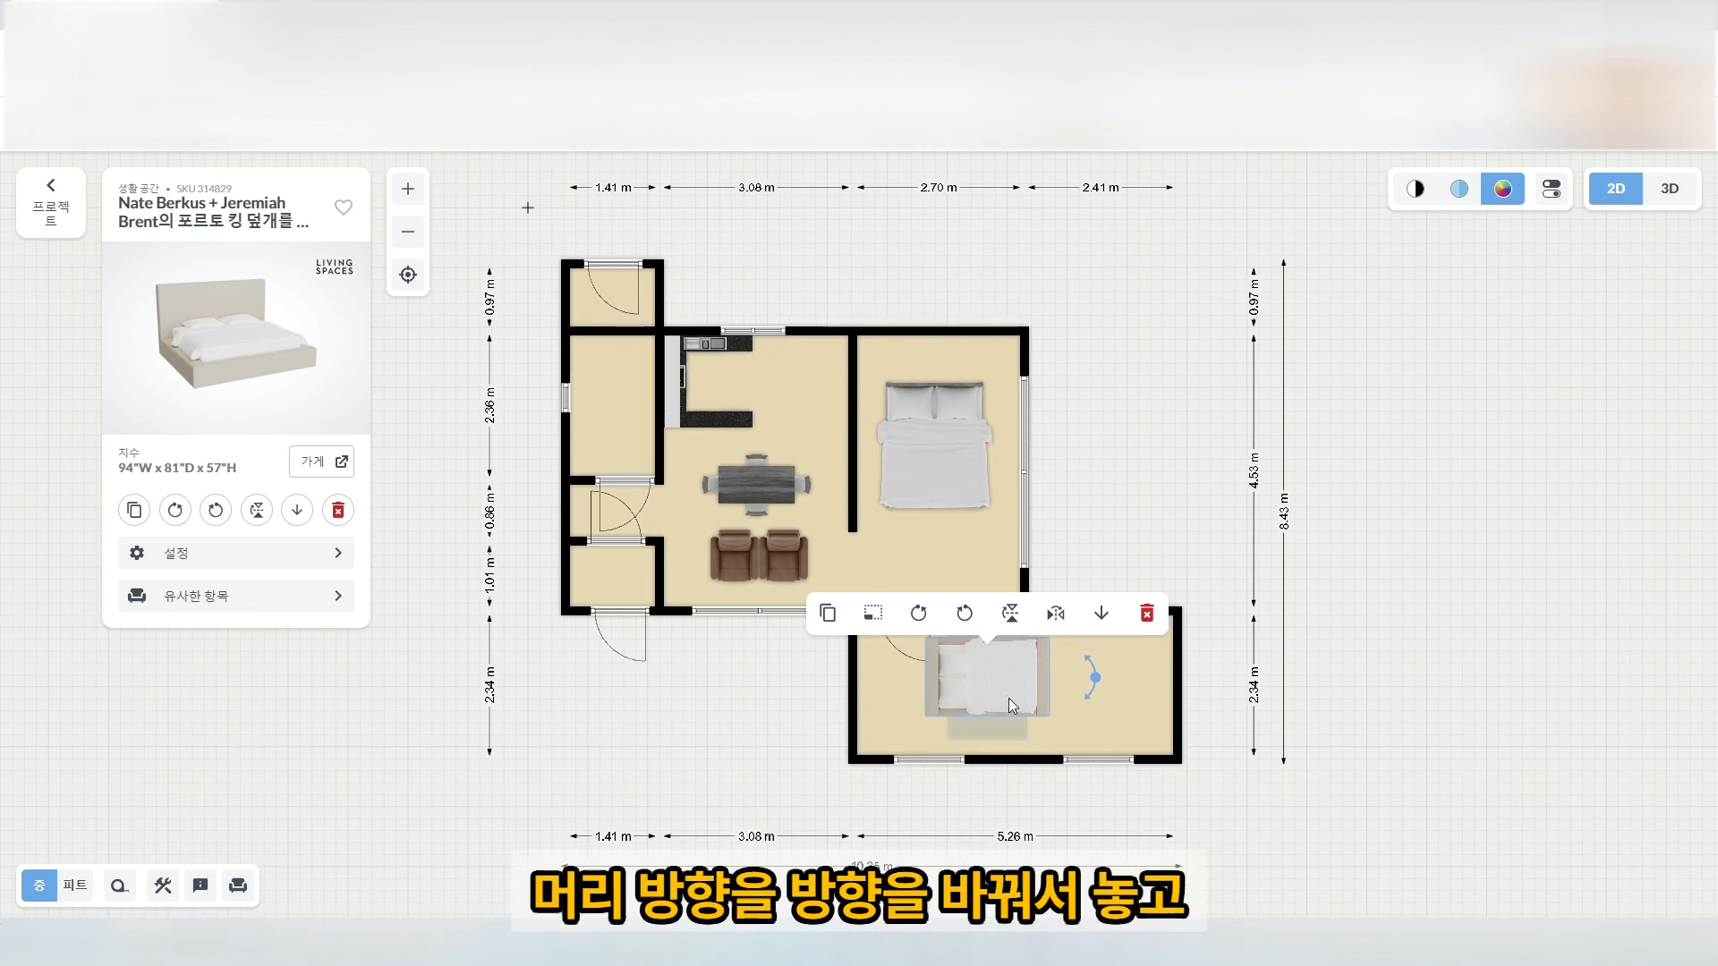
pyautogui.click(1044, 718)
pyautogui.moveTo(1002, 681); pyautogui.dragTo(1083, 686)
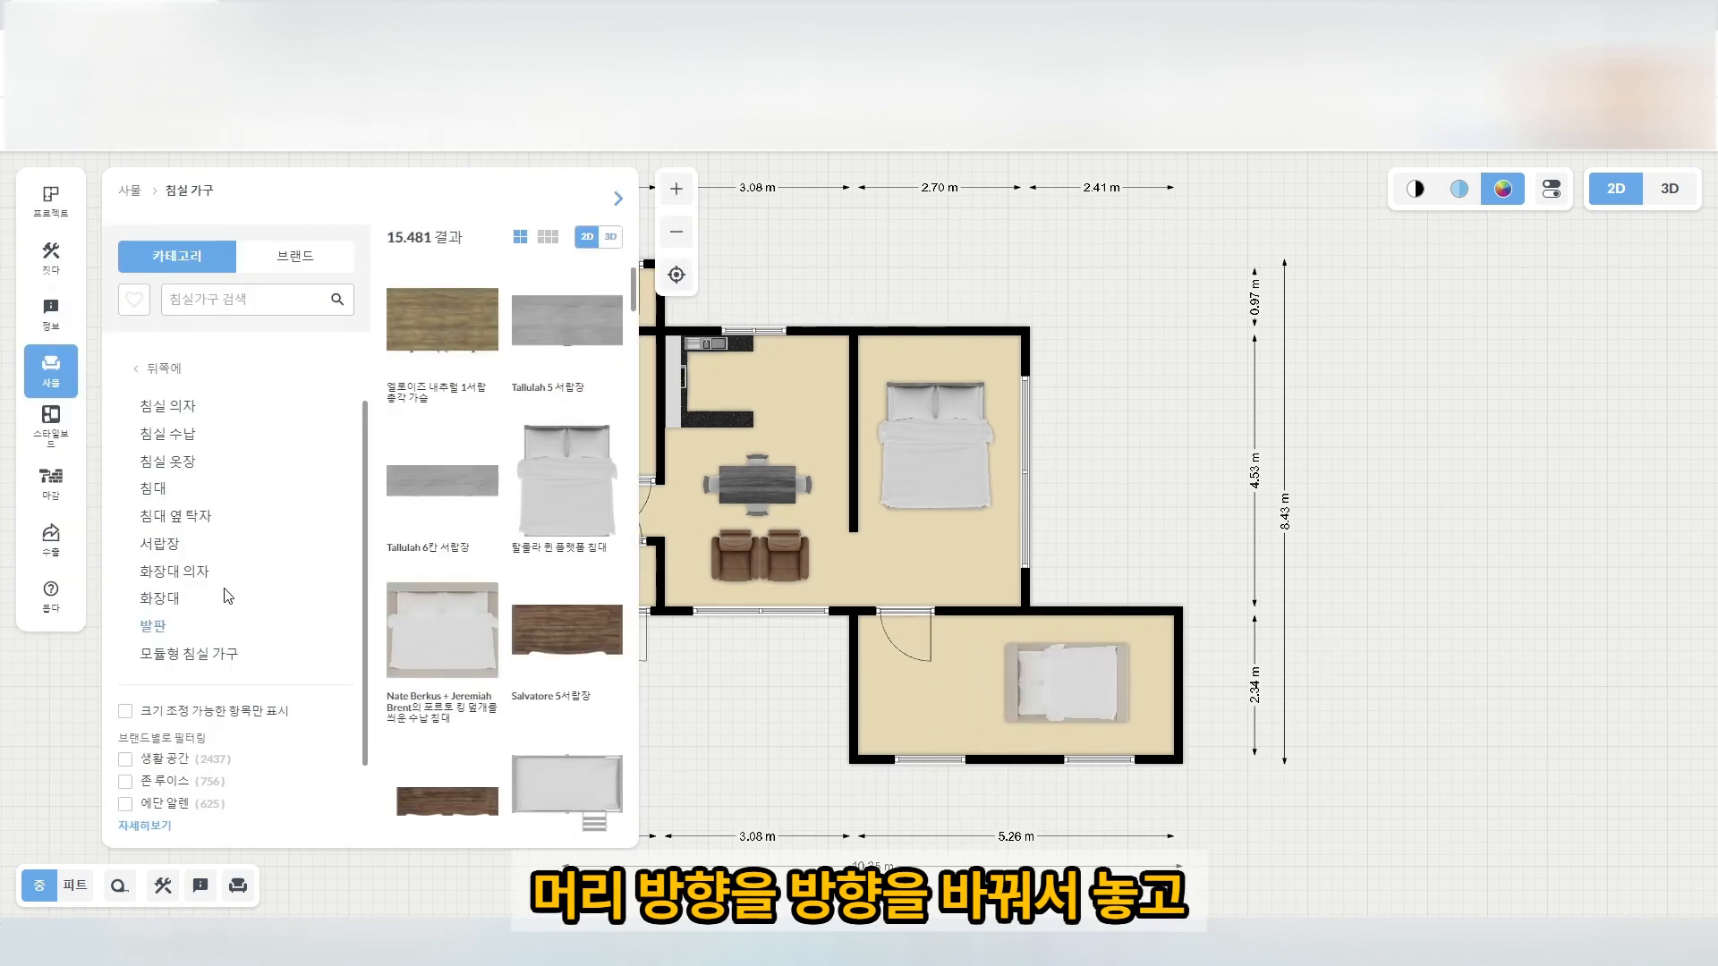
# From the dresser category (서랍장), place the 34X36 밝은 갈색 3도어 나무 상자 against the left wall of the lower-right room.
pyautogui.click(166, 545)
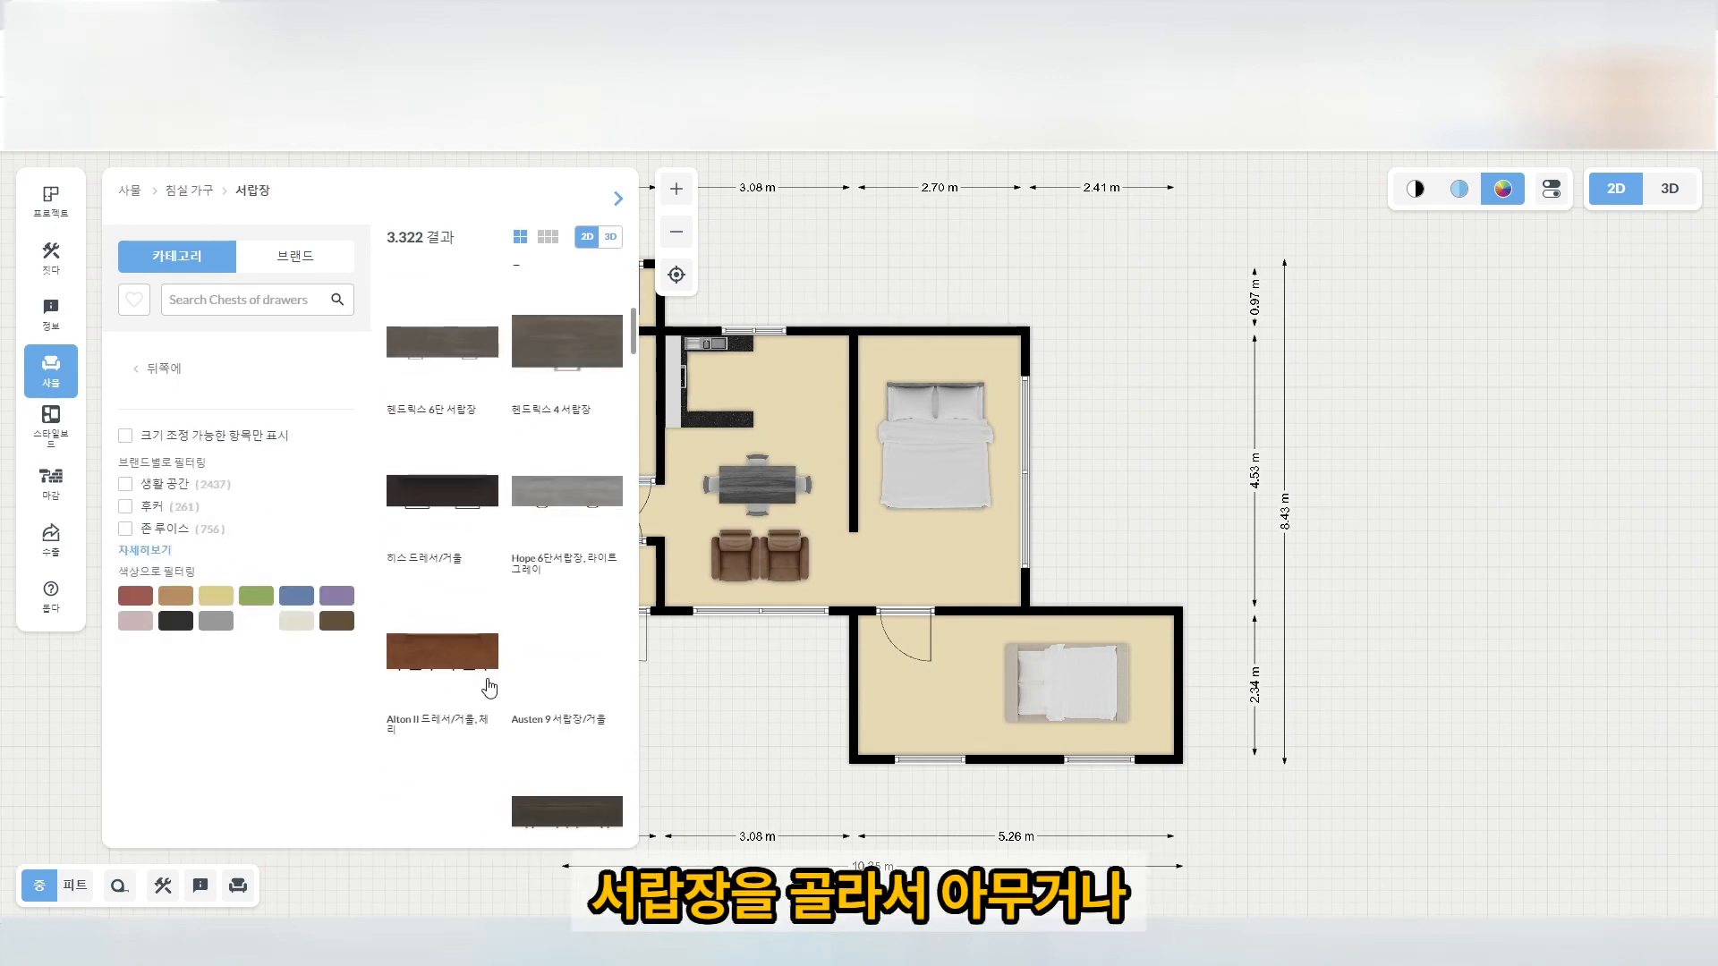
pyautogui.scroll(-3, 489, 687)
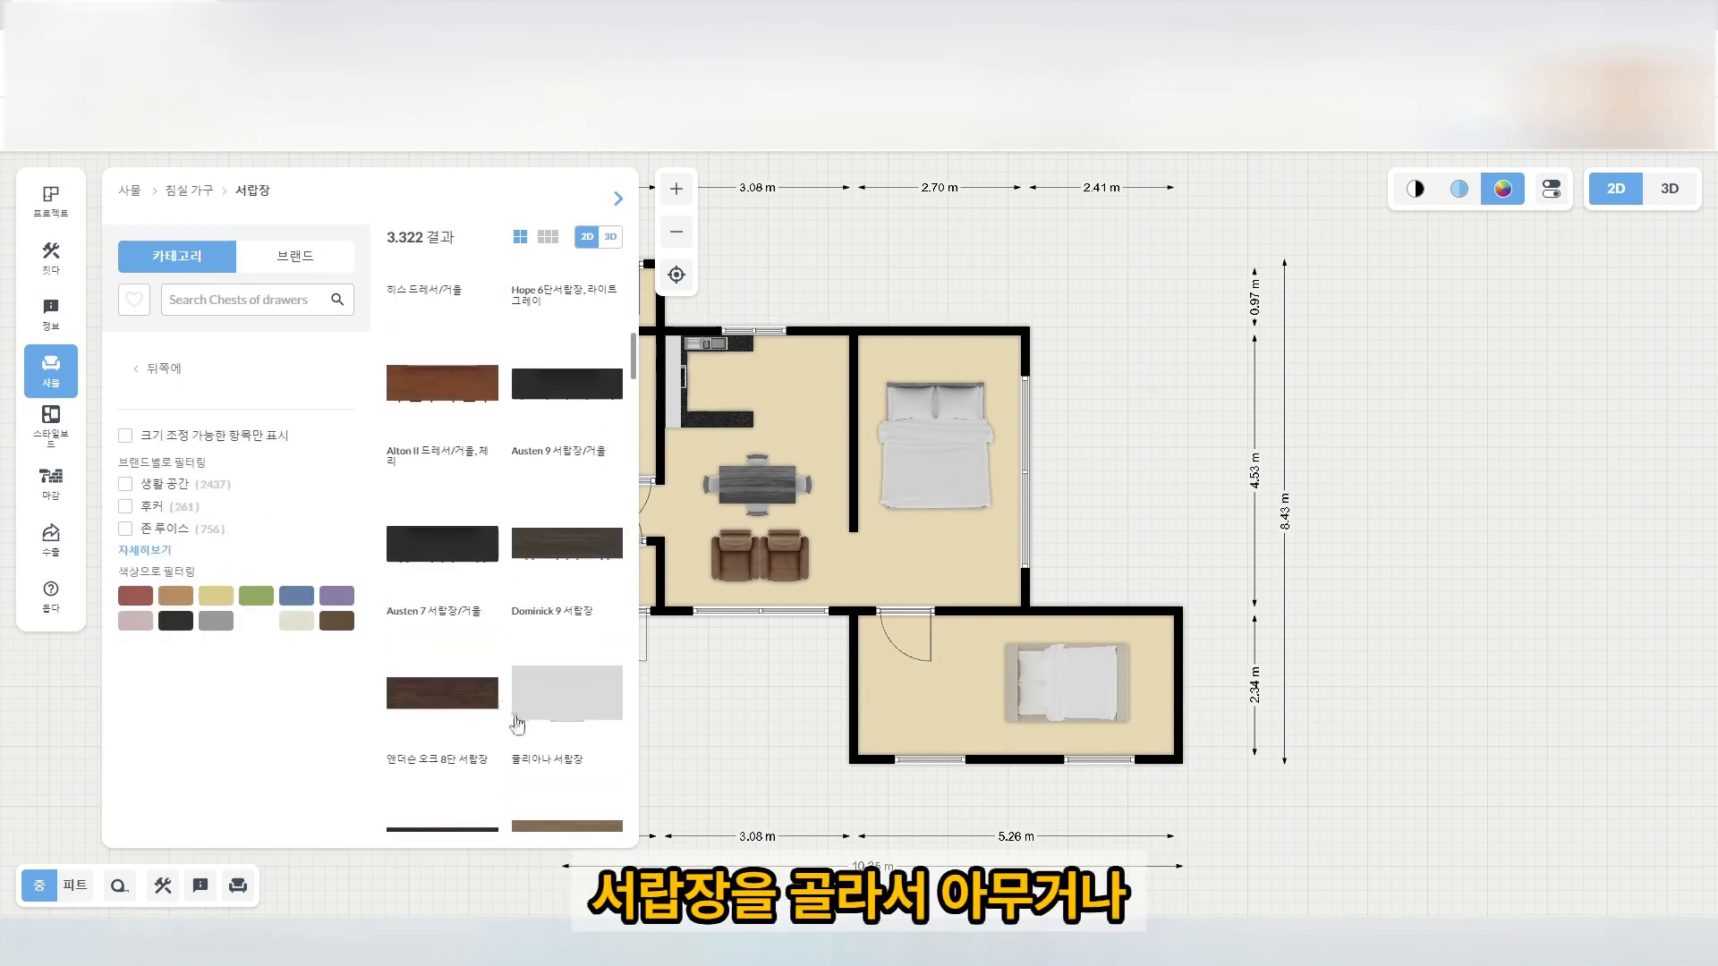
pyautogui.scroll(-3, 517, 723)
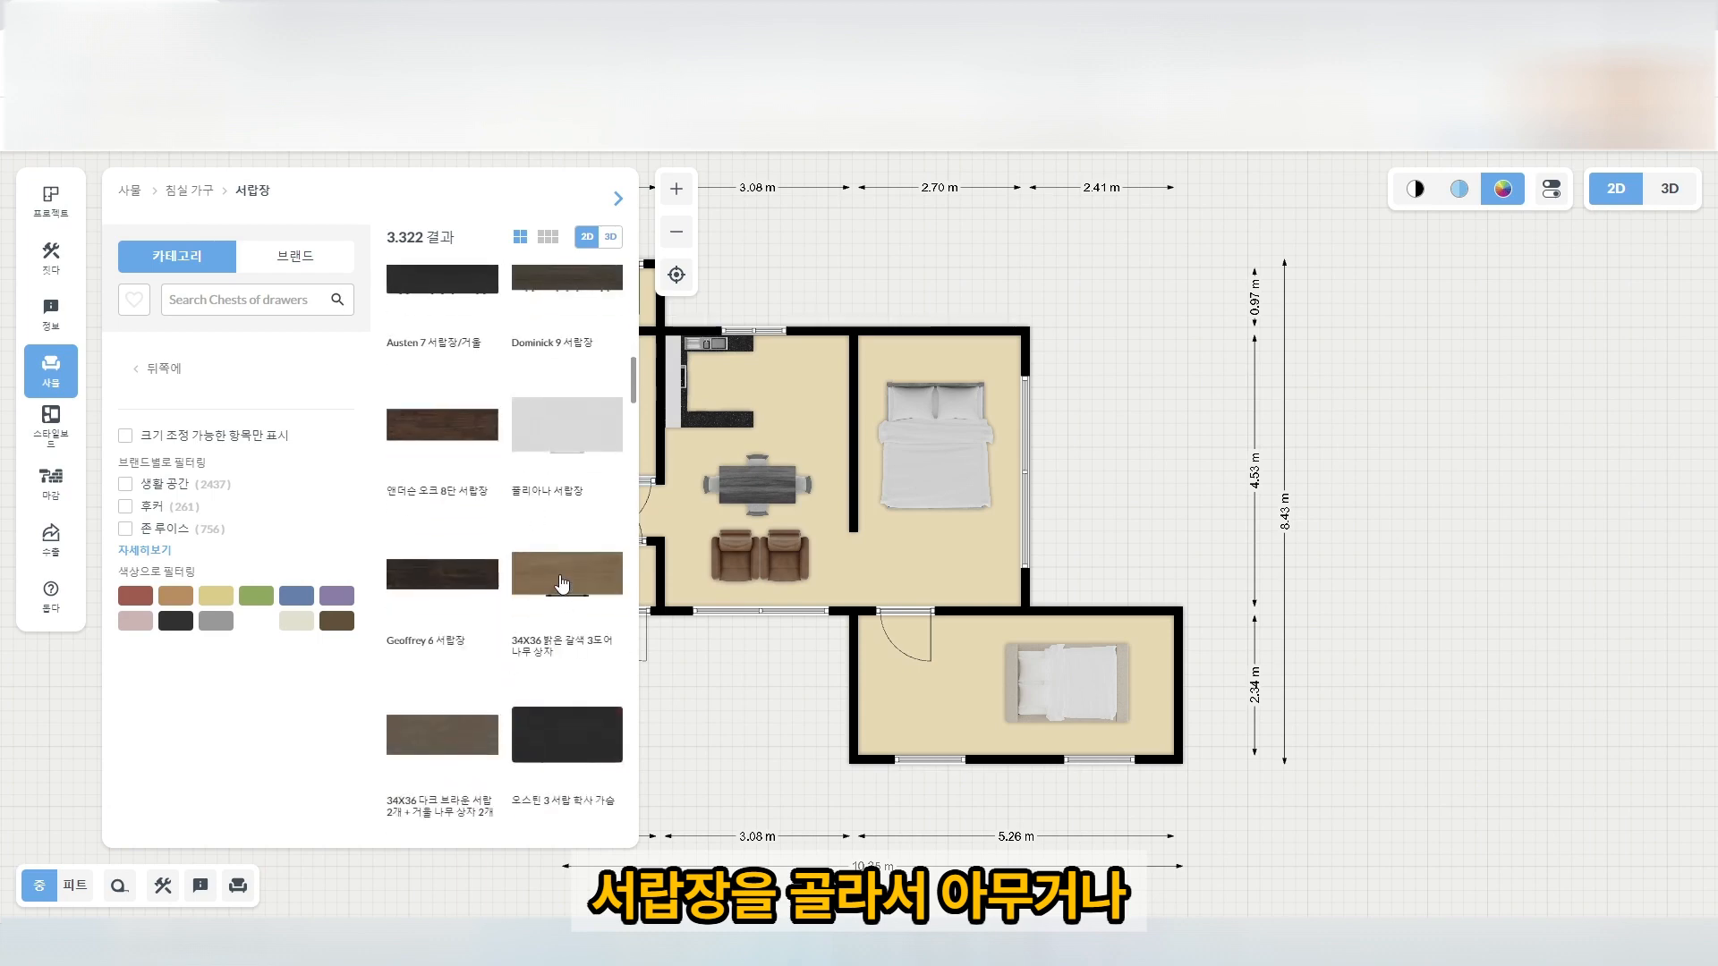
pyautogui.moveTo(712, 582); pyautogui.dragTo(873, 695)
# Duplicate the wooden dresser and move the copy into the upper-left corner of the queen bed's room.
pyautogui.click(866, 695)
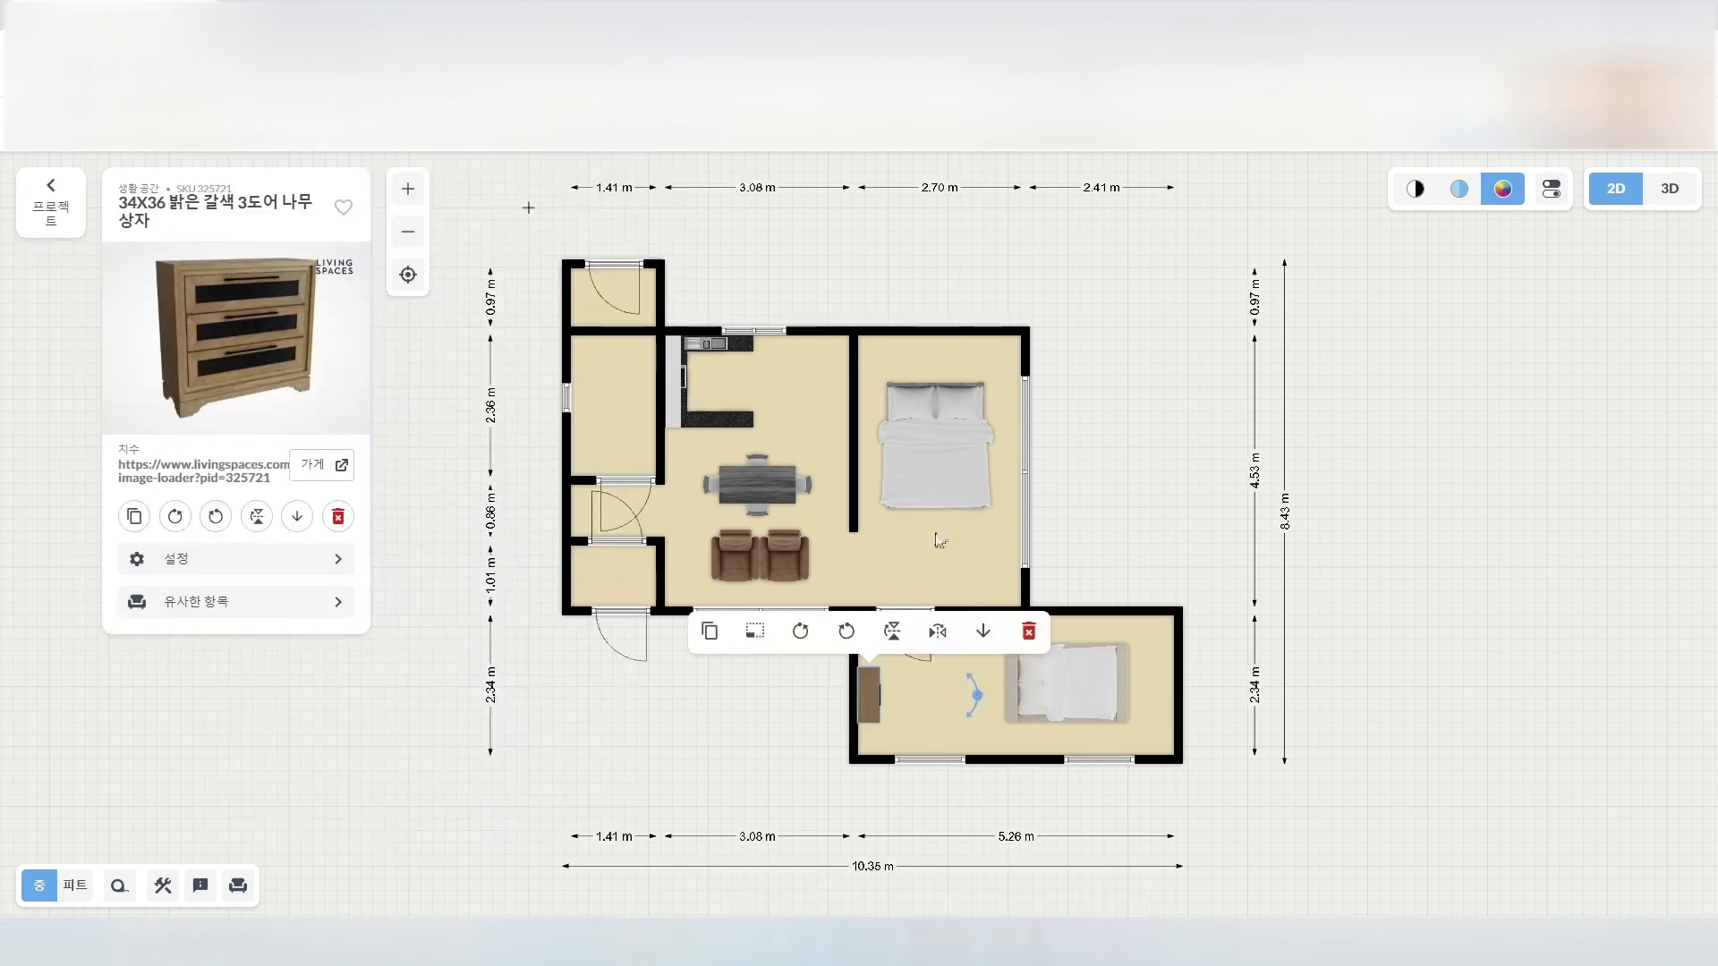
pyautogui.click(709, 632)
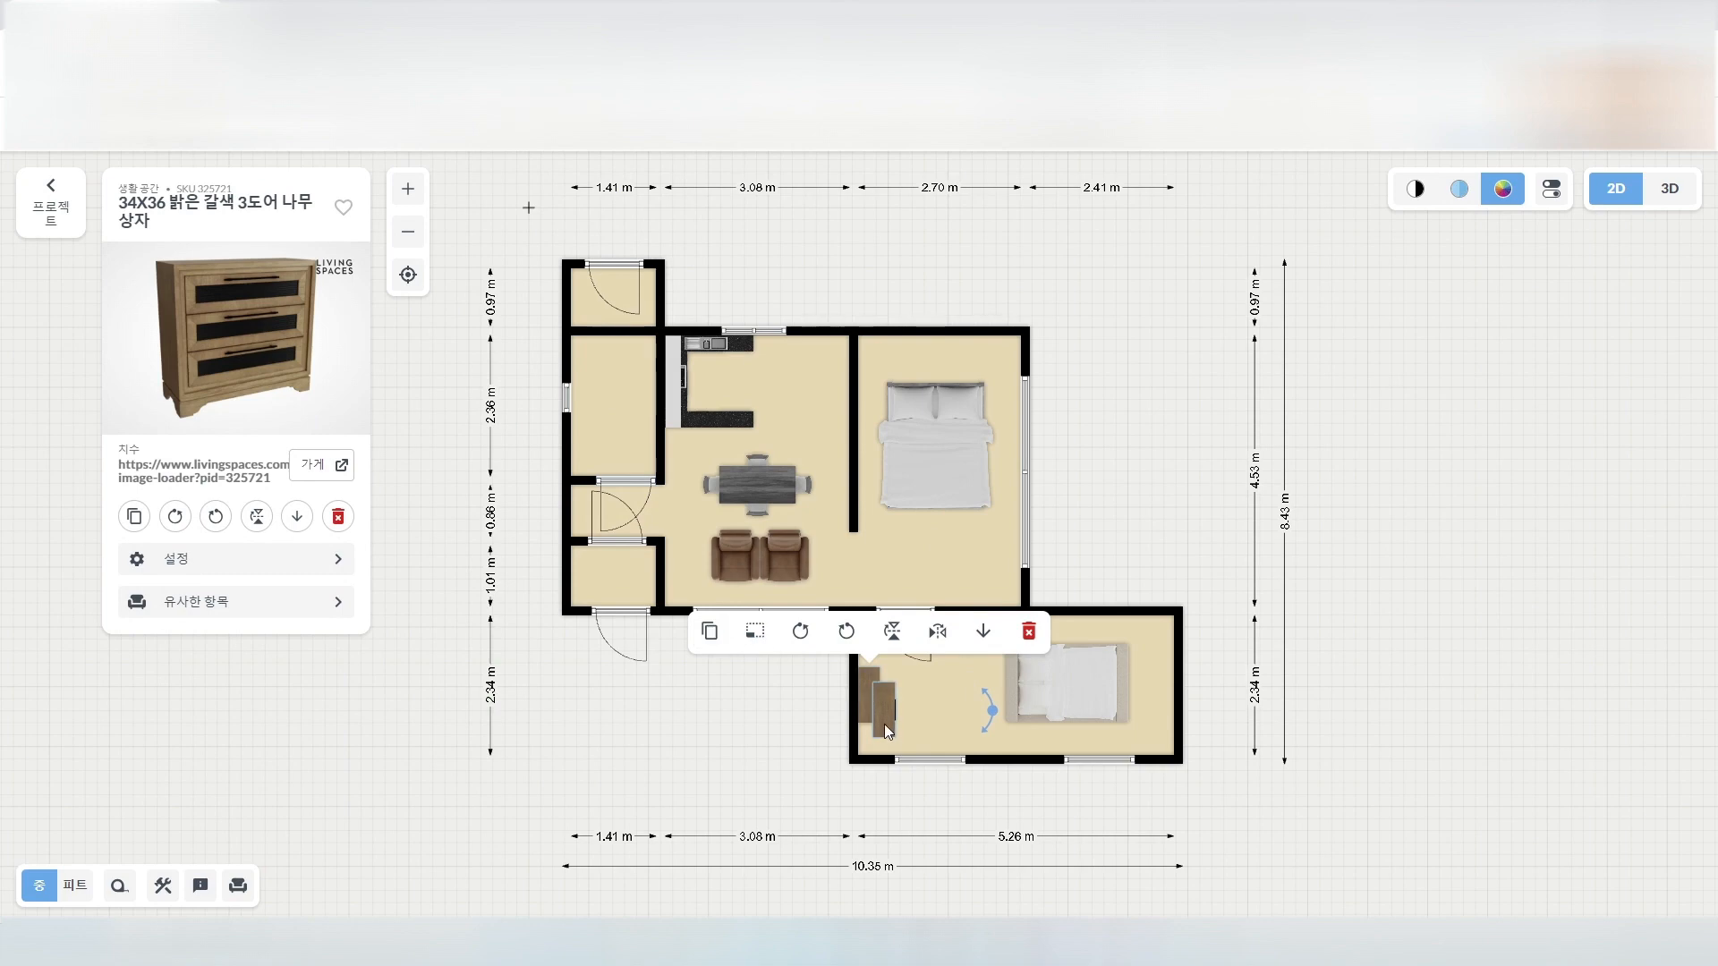
pyautogui.click(888, 675)
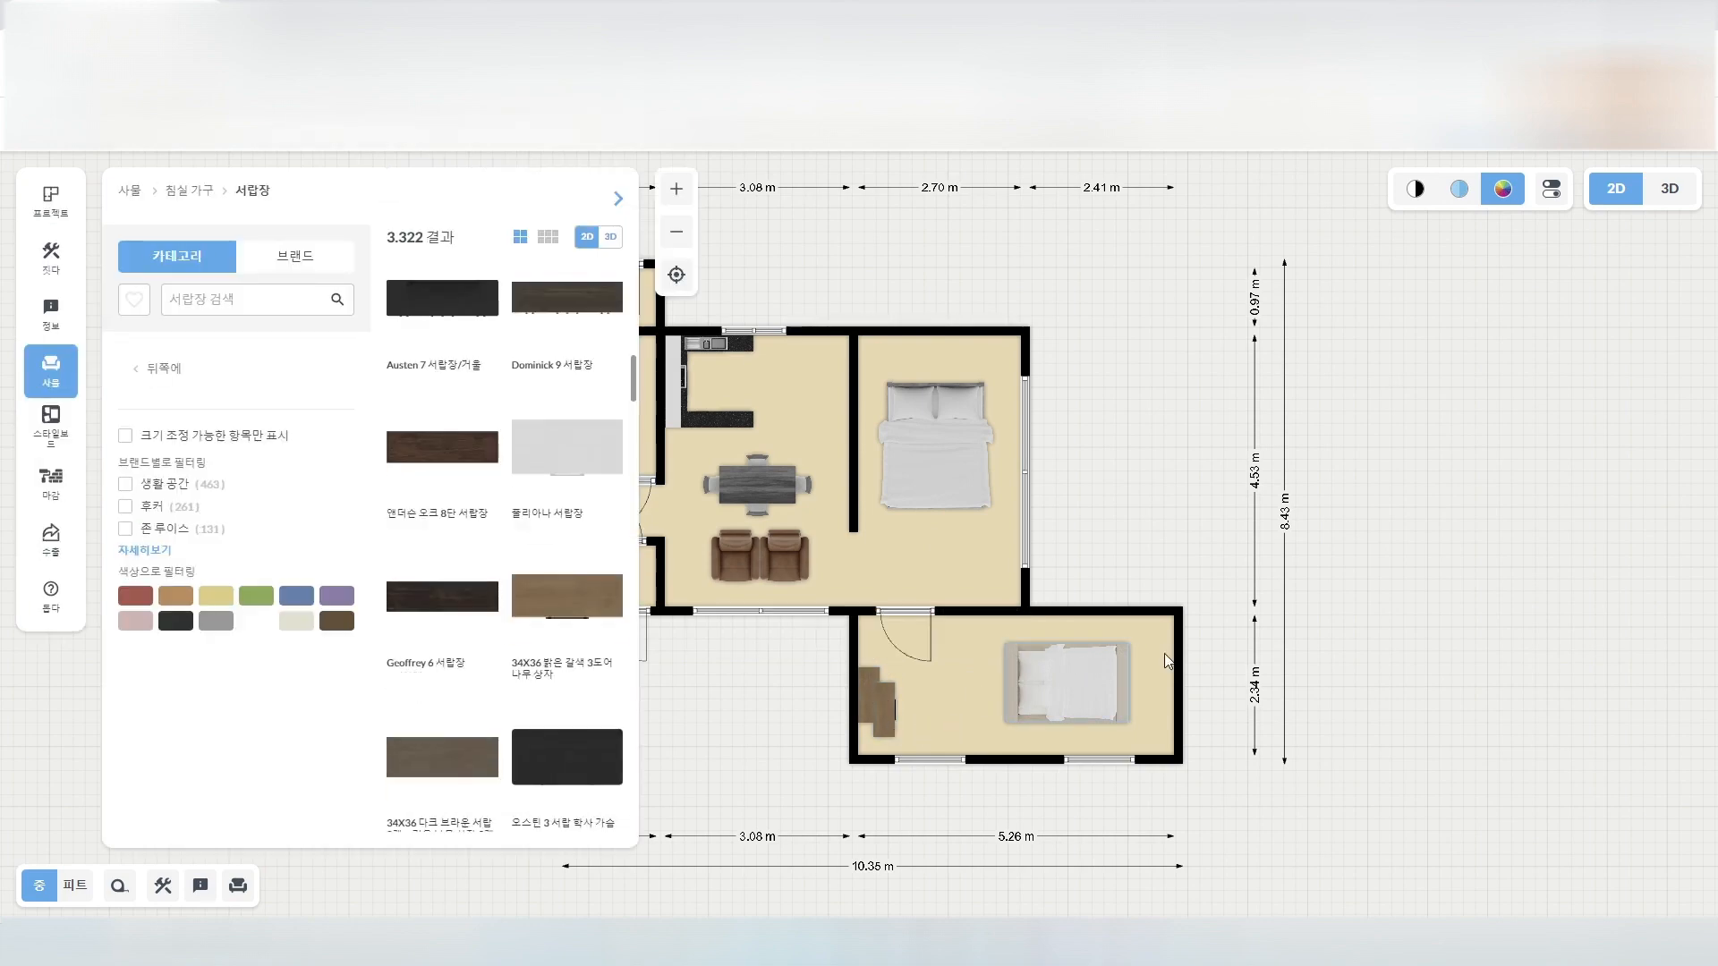
pyautogui.moveTo(884, 716); pyautogui.dragTo(868, 375)
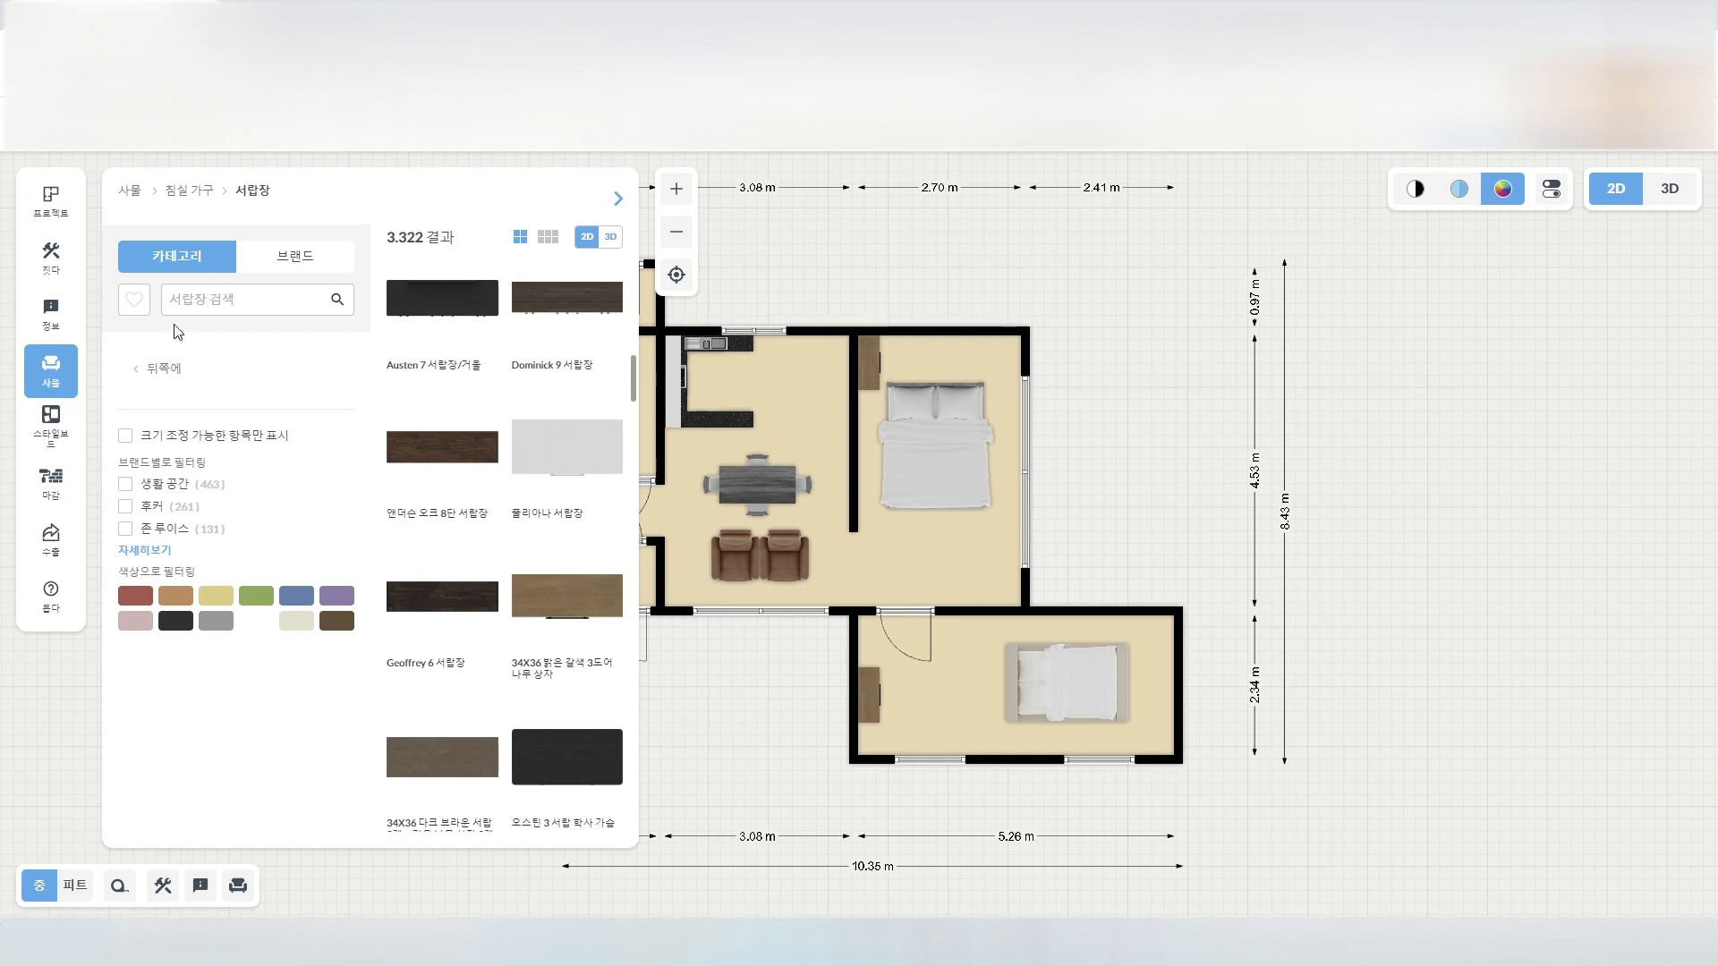
# Switch the object library from dressers to the bathroom category (화장실) and open its bidets (비데).
pyautogui.click(54, 374)
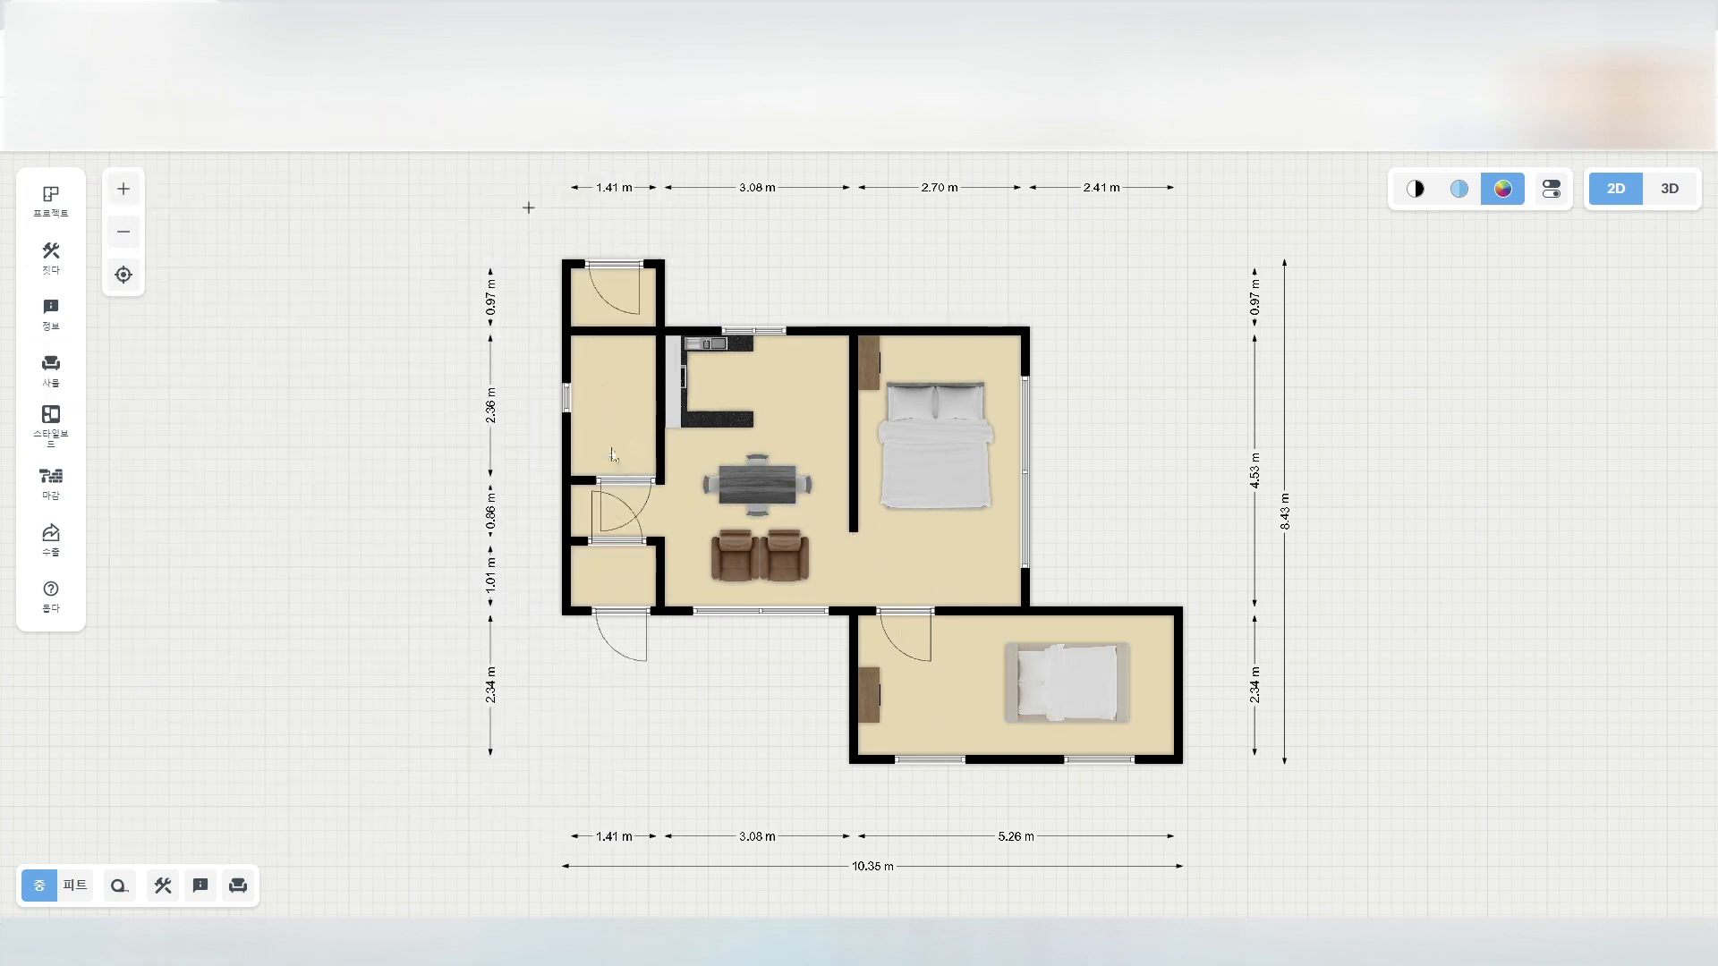
pyautogui.click(54, 383)
pyautogui.click(164, 370)
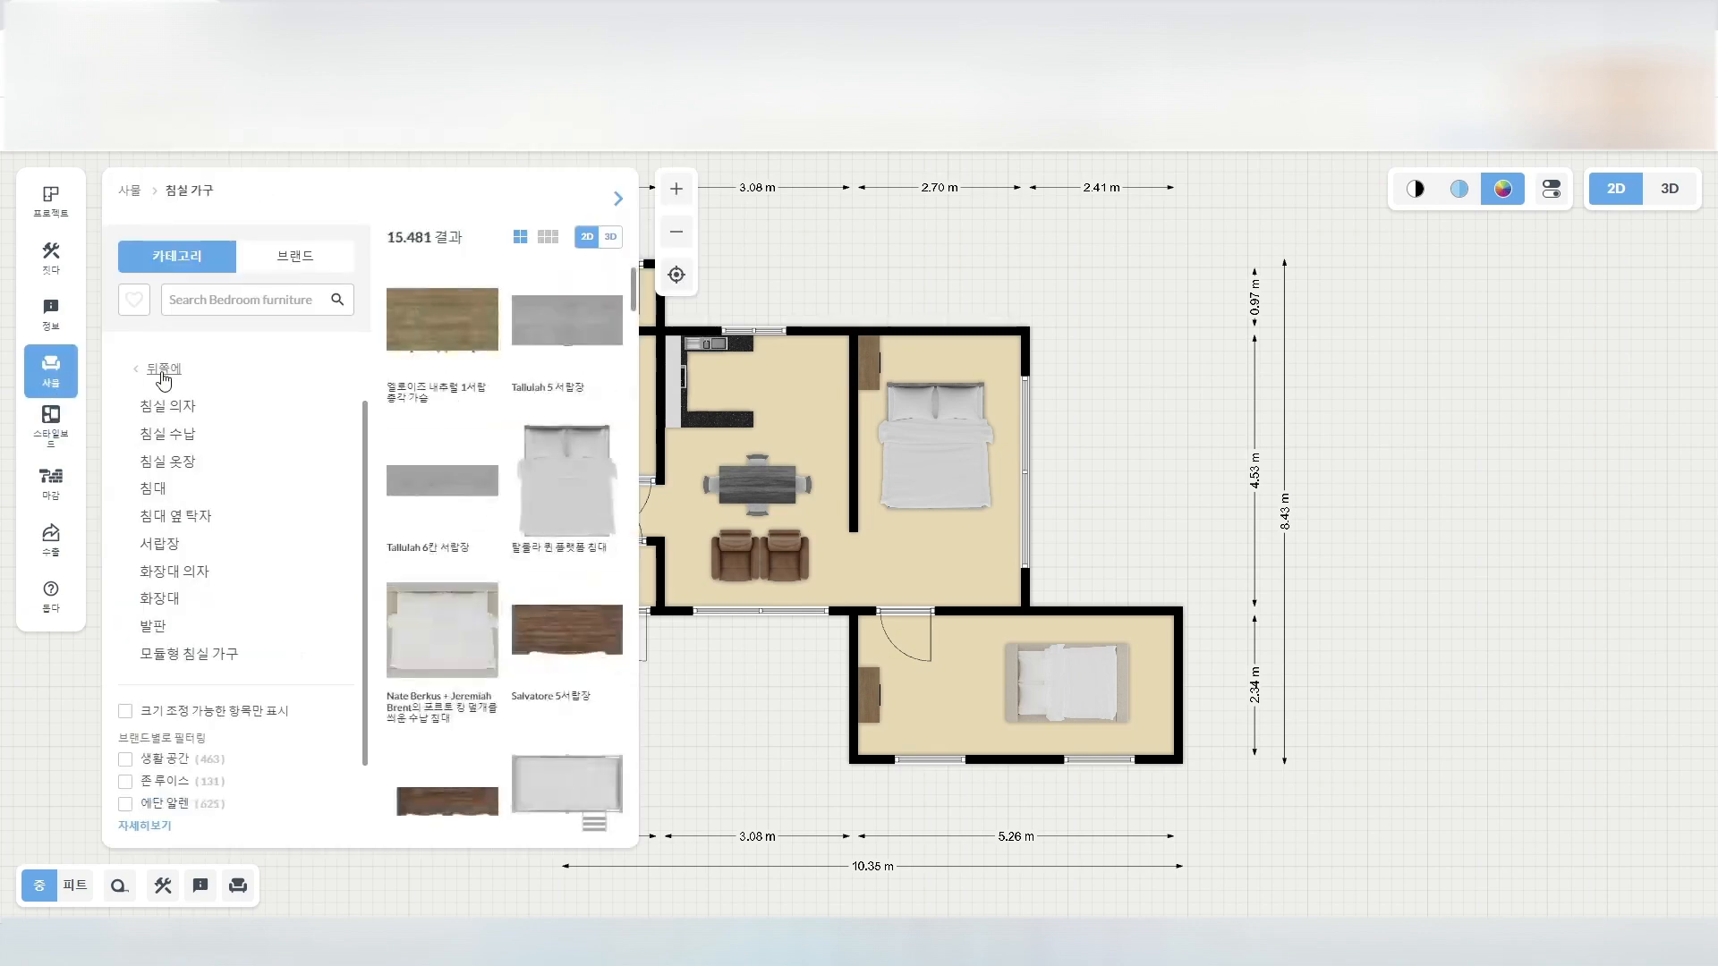
pyautogui.click(164, 369)
pyautogui.click(164, 498)
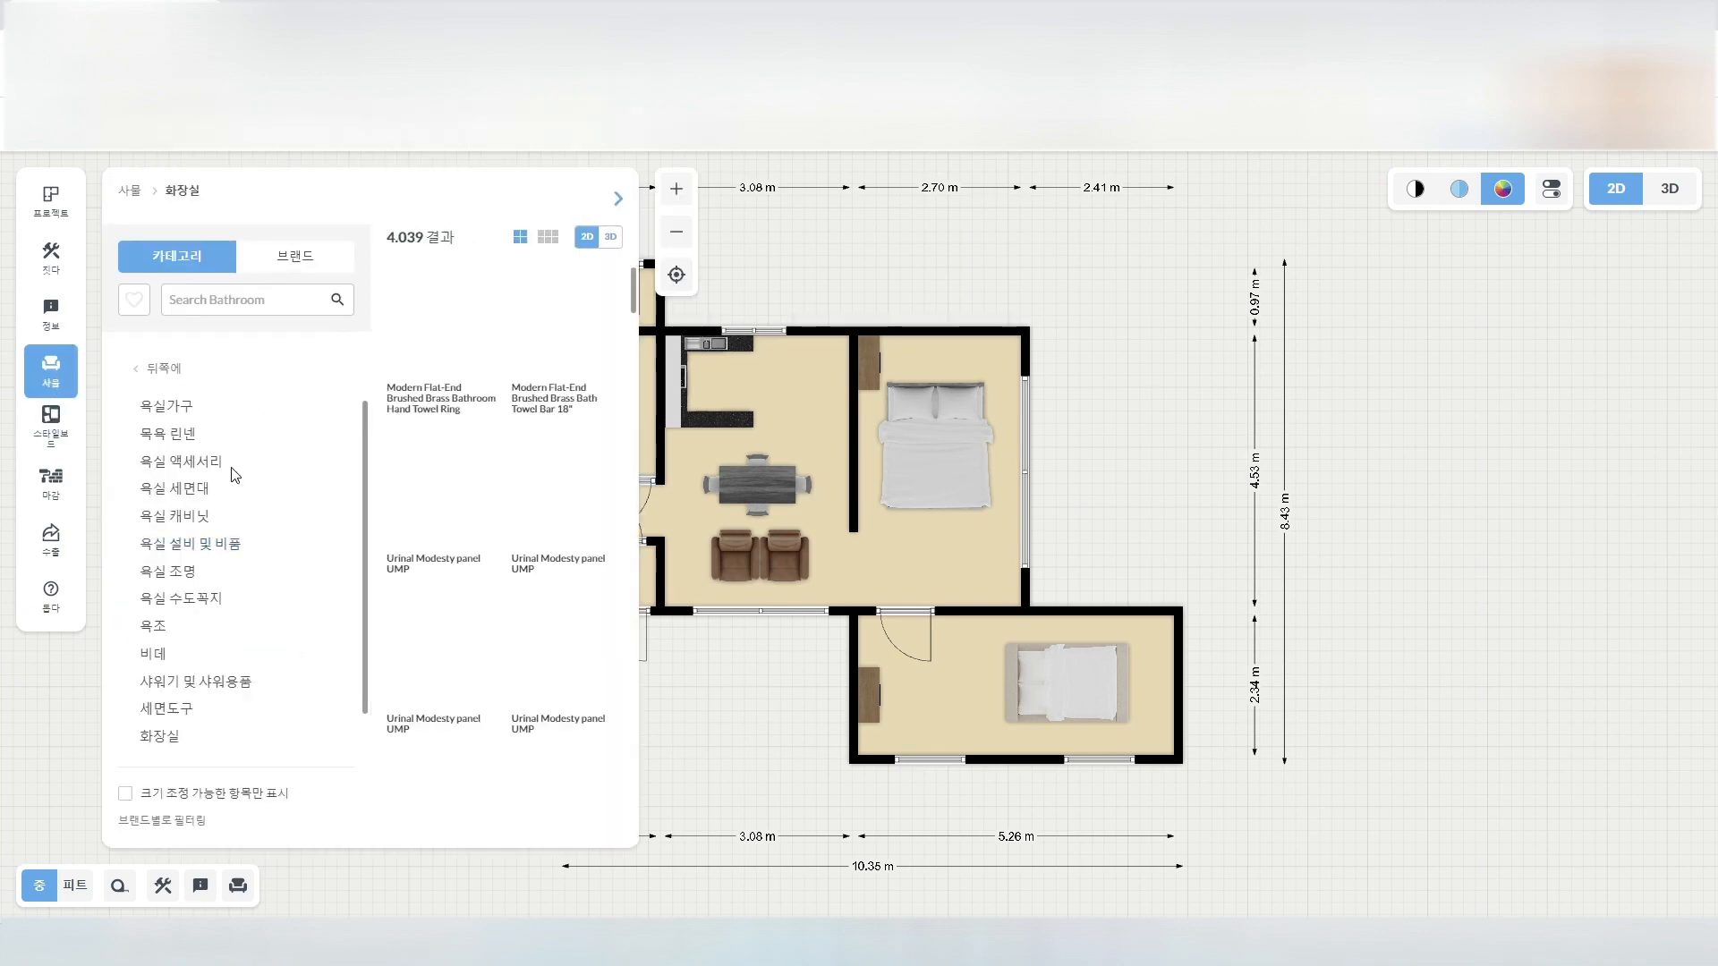
pyautogui.click(175, 435)
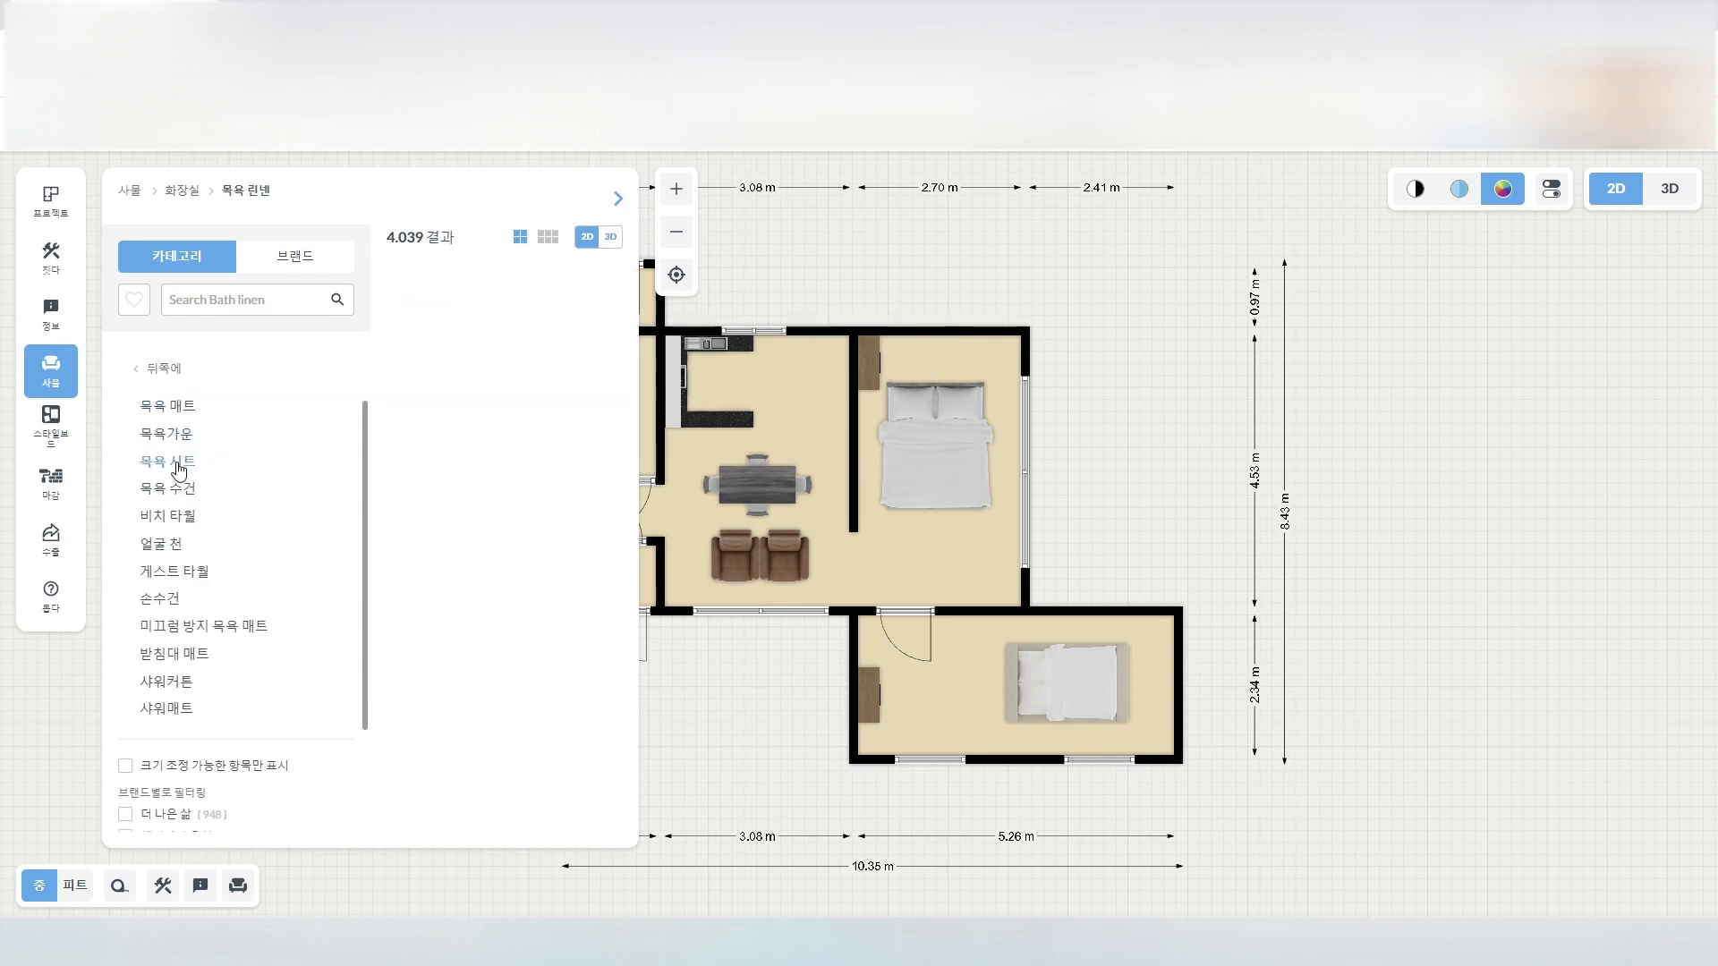
pyautogui.click(148, 370)
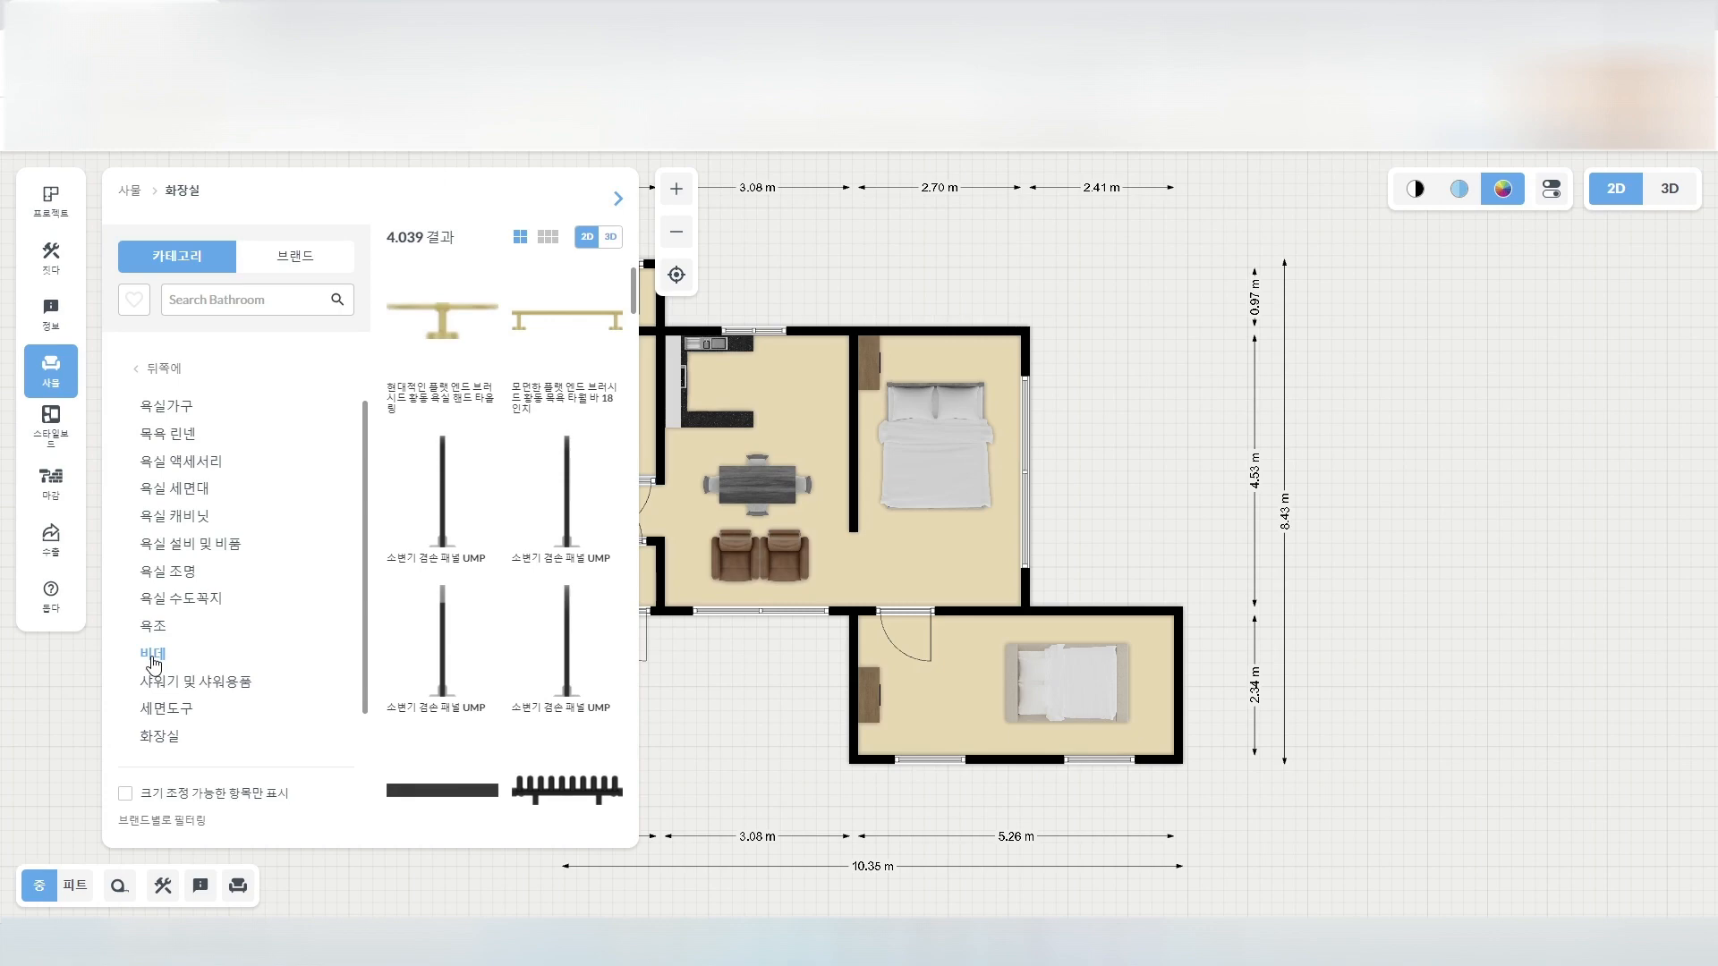
pyautogui.click(152, 655)
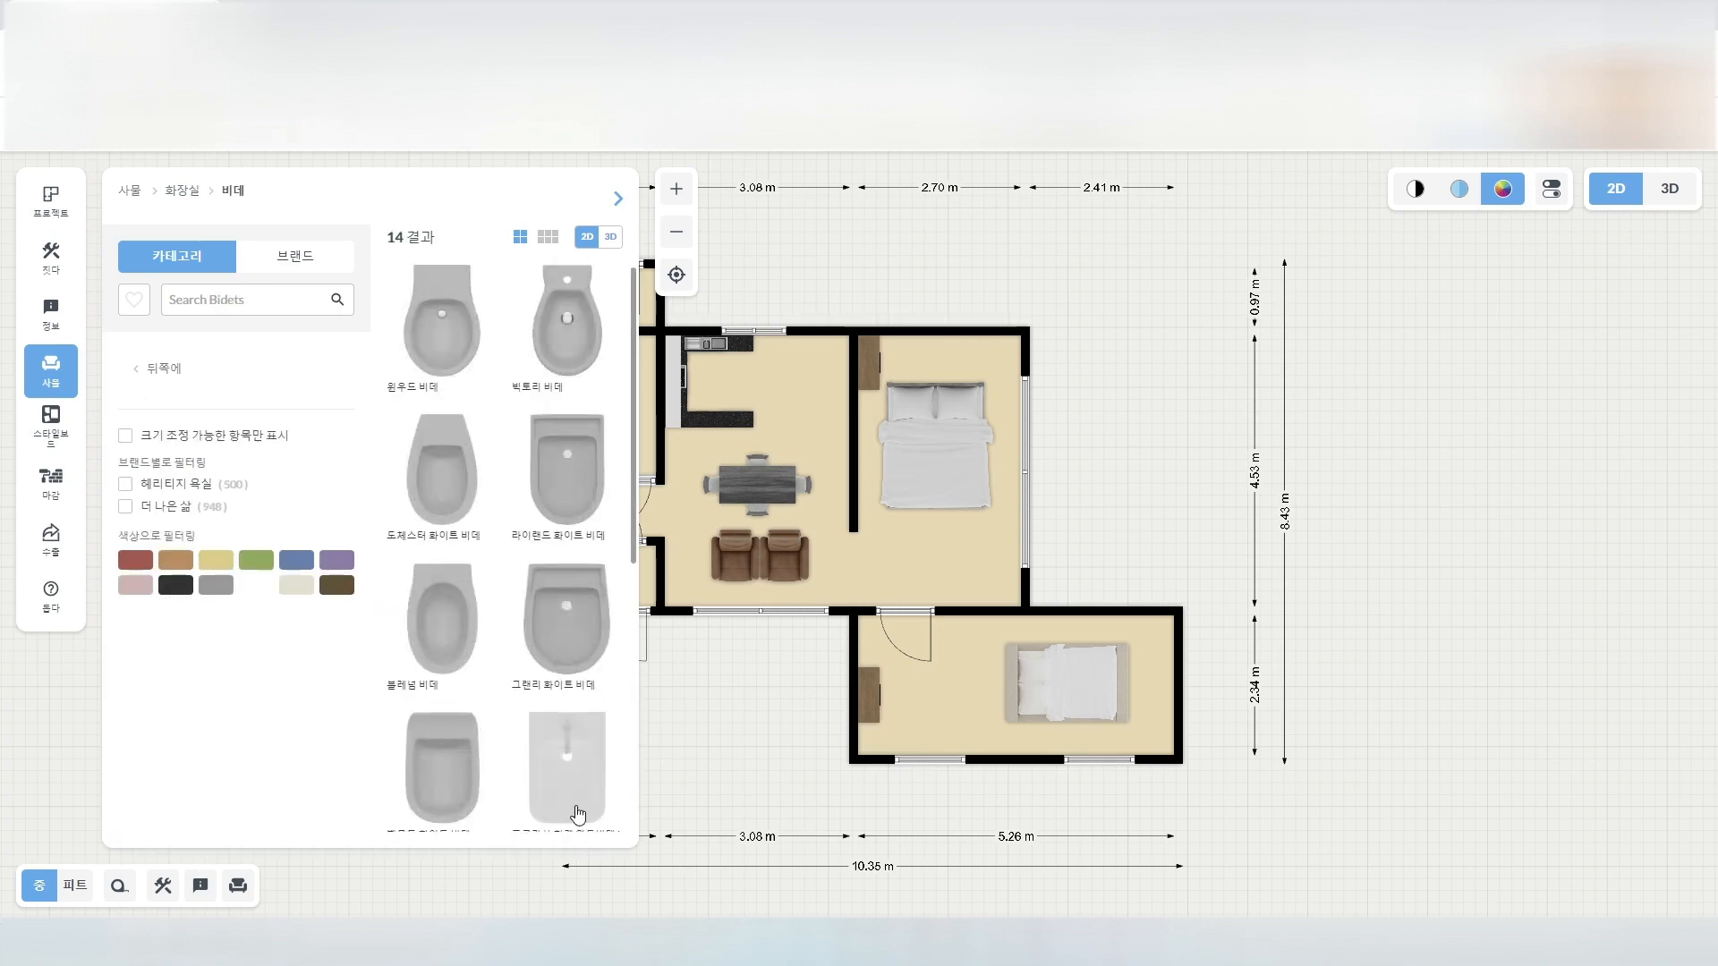
# Place a bidet in the narrow room left of the kitchen and move it to that room's lower-left corner.
pyautogui.moveTo(461, 796); pyautogui.dragTo(701, 559)
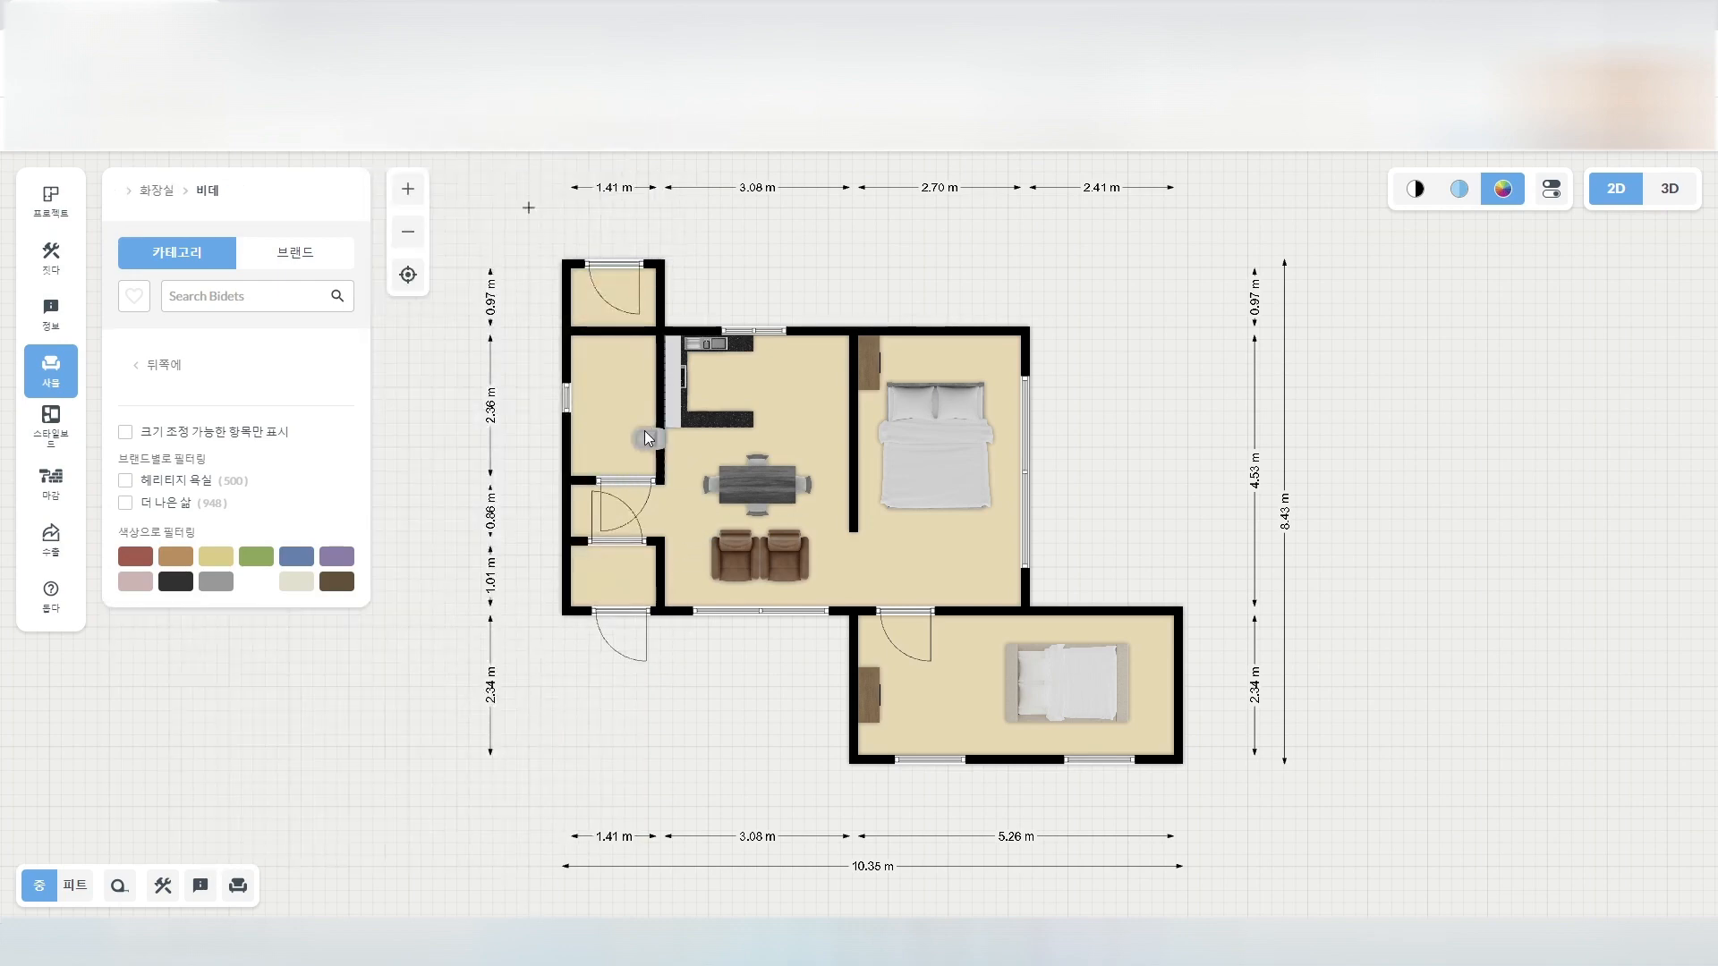
pyautogui.moveTo(600, 407); pyautogui.dragTo(594, 411)
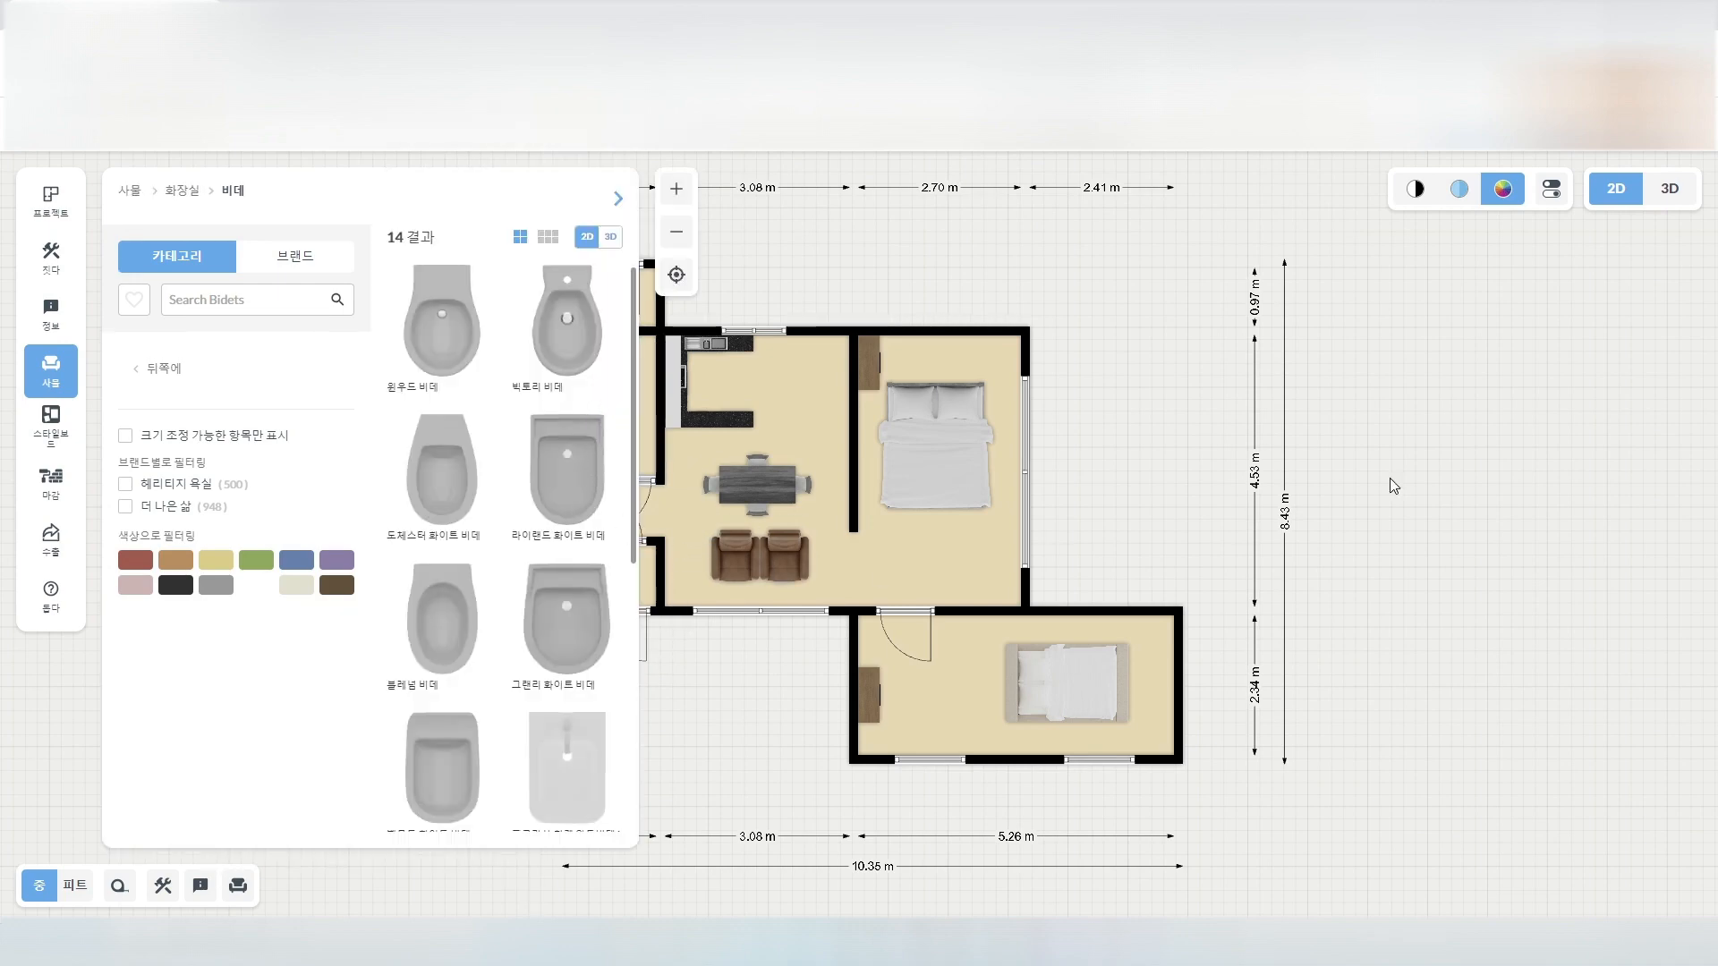
pyautogui.click(58, 370)
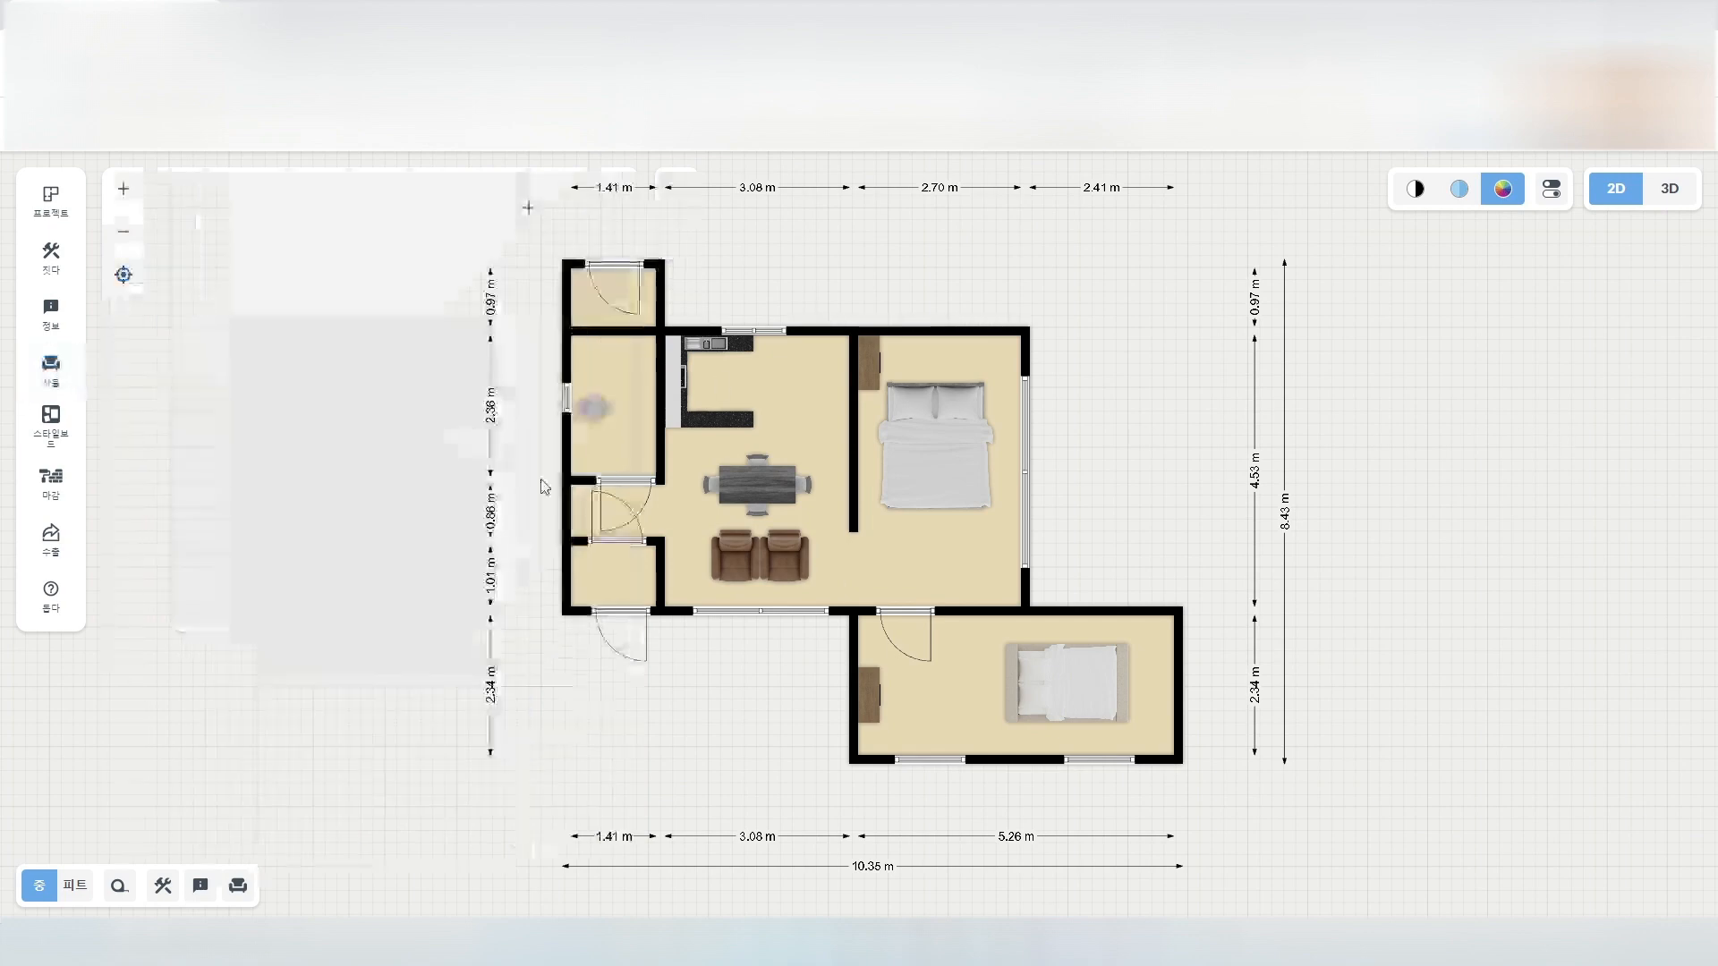
pyautogui.moveTo(592, 424)
pyautogui.mouseDown()
pyautogui.moveTo(582, 387)
pyautogui.moveTo(580, 444)
pyautogui.mouseUp()
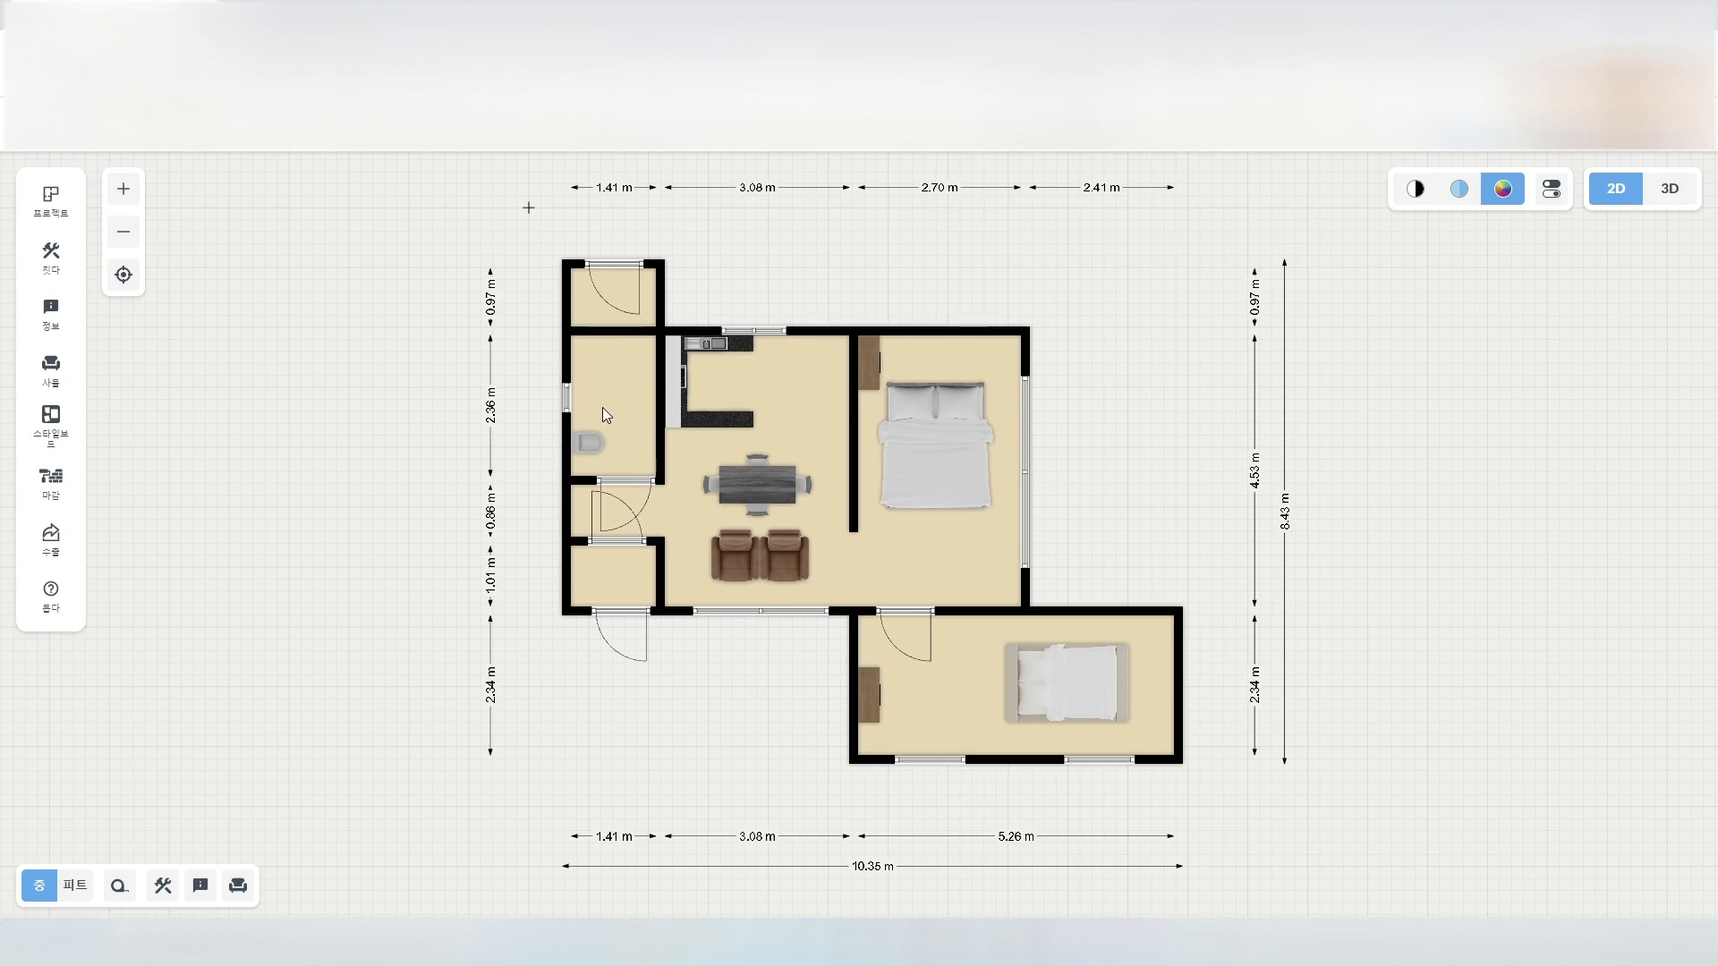
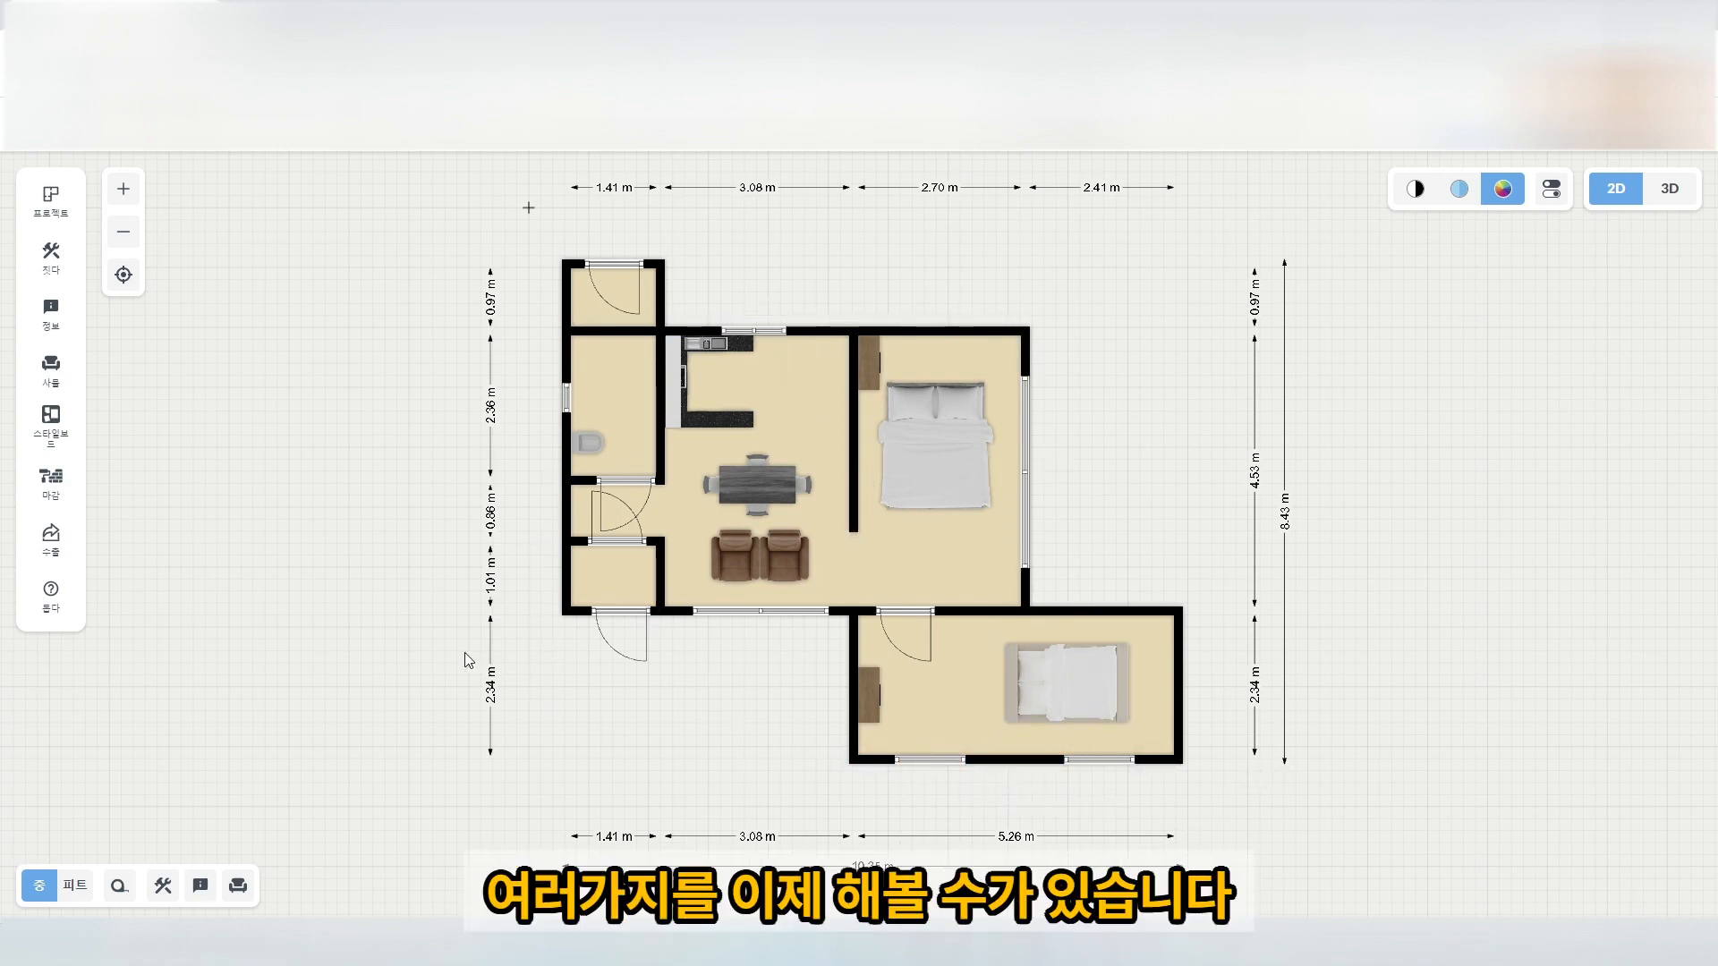
# Examine the furnished house in the 3D view from several angles.
pyautogui.click(1668, 191)
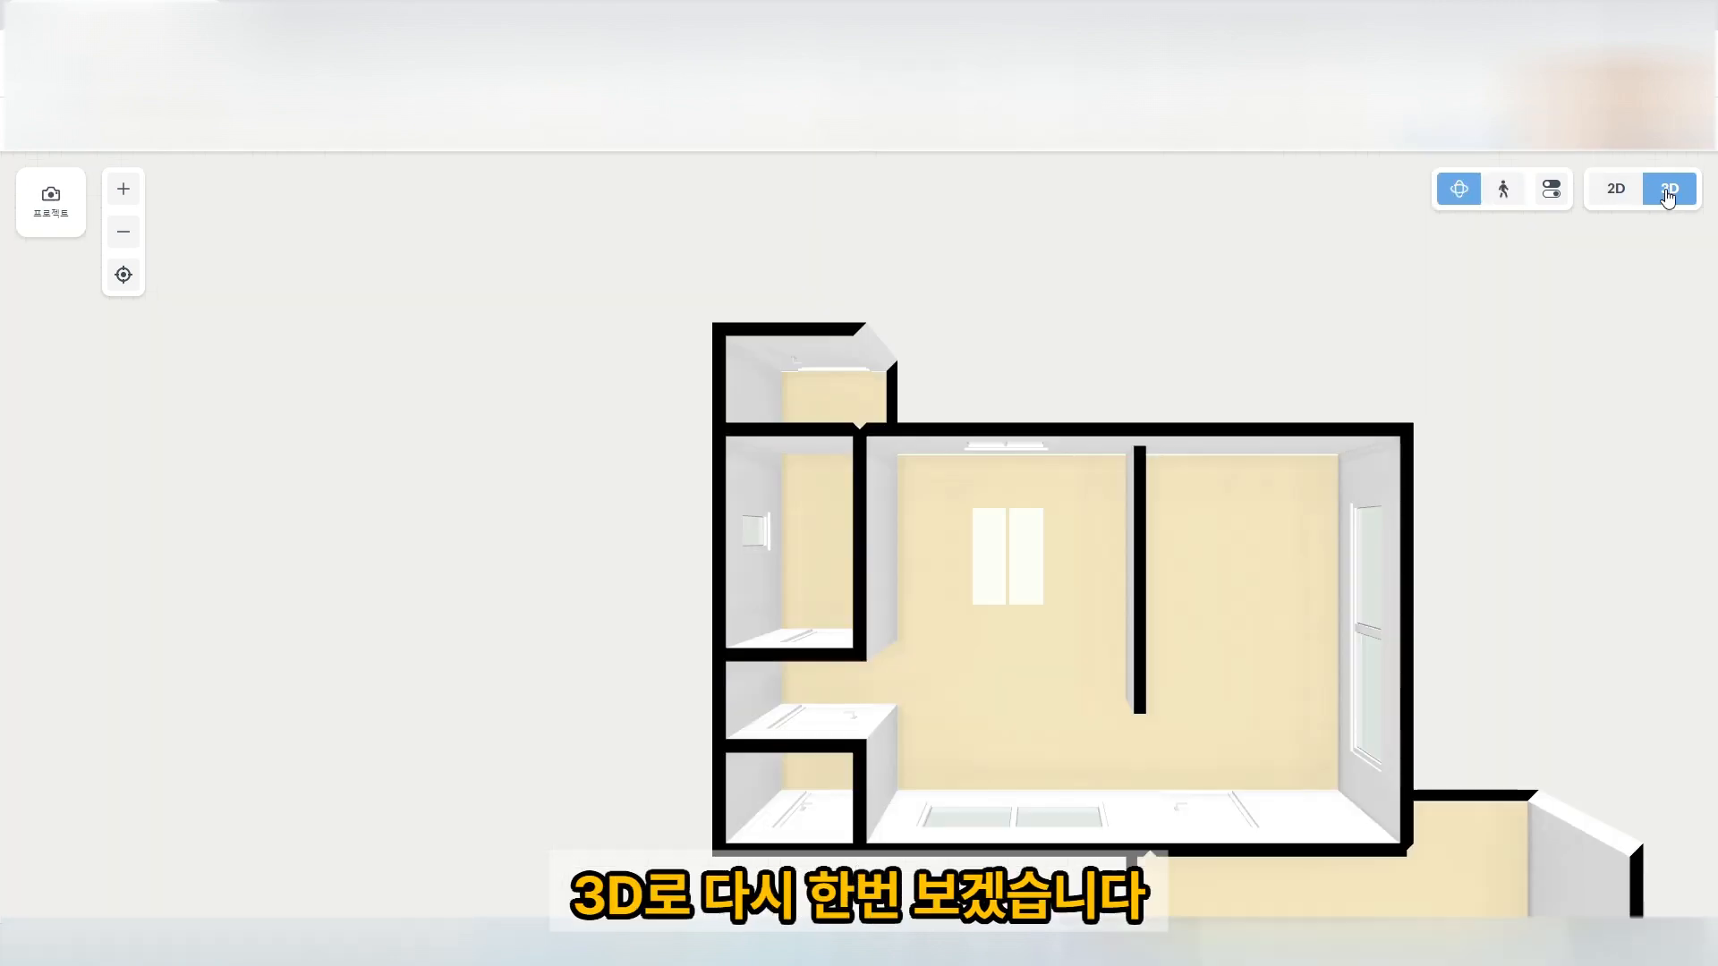
pyautogui.moveTo(1488, 701); pyautogui.dragTo(1382, 655)
pyautogui.moveTo(1265, 771); pyautogui.dragTo(1361, 744)
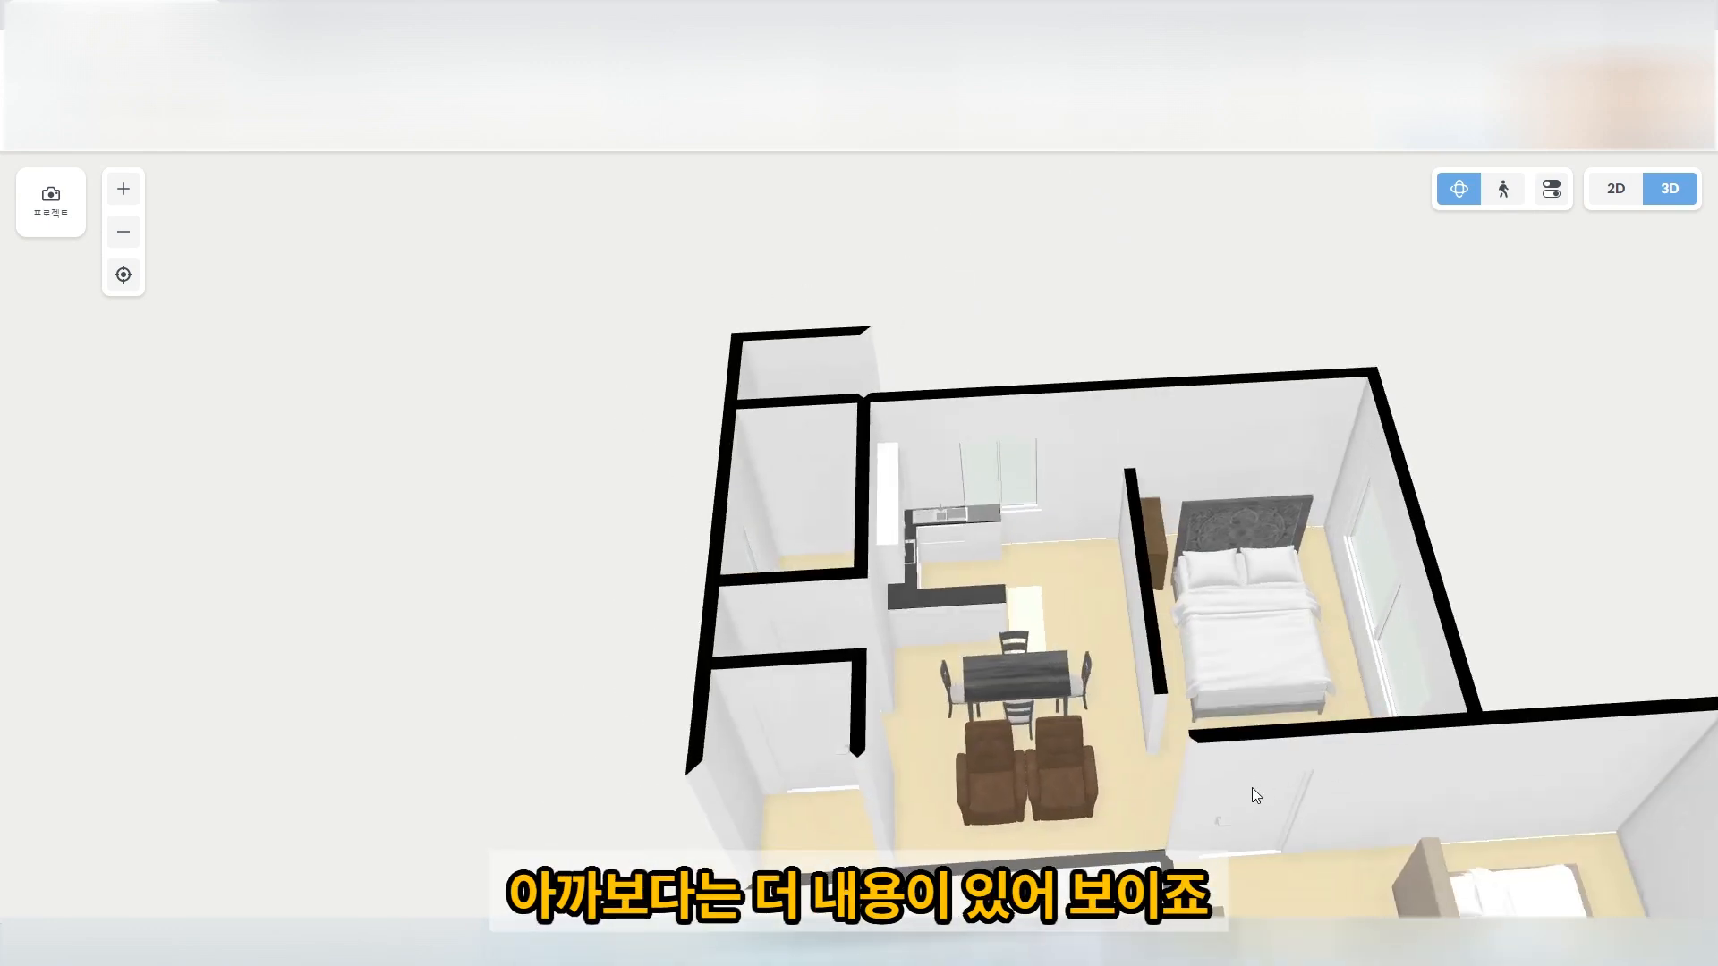
pyautogui.moveTo(1256, 795); pyautogui.dragTo(1306, 700)
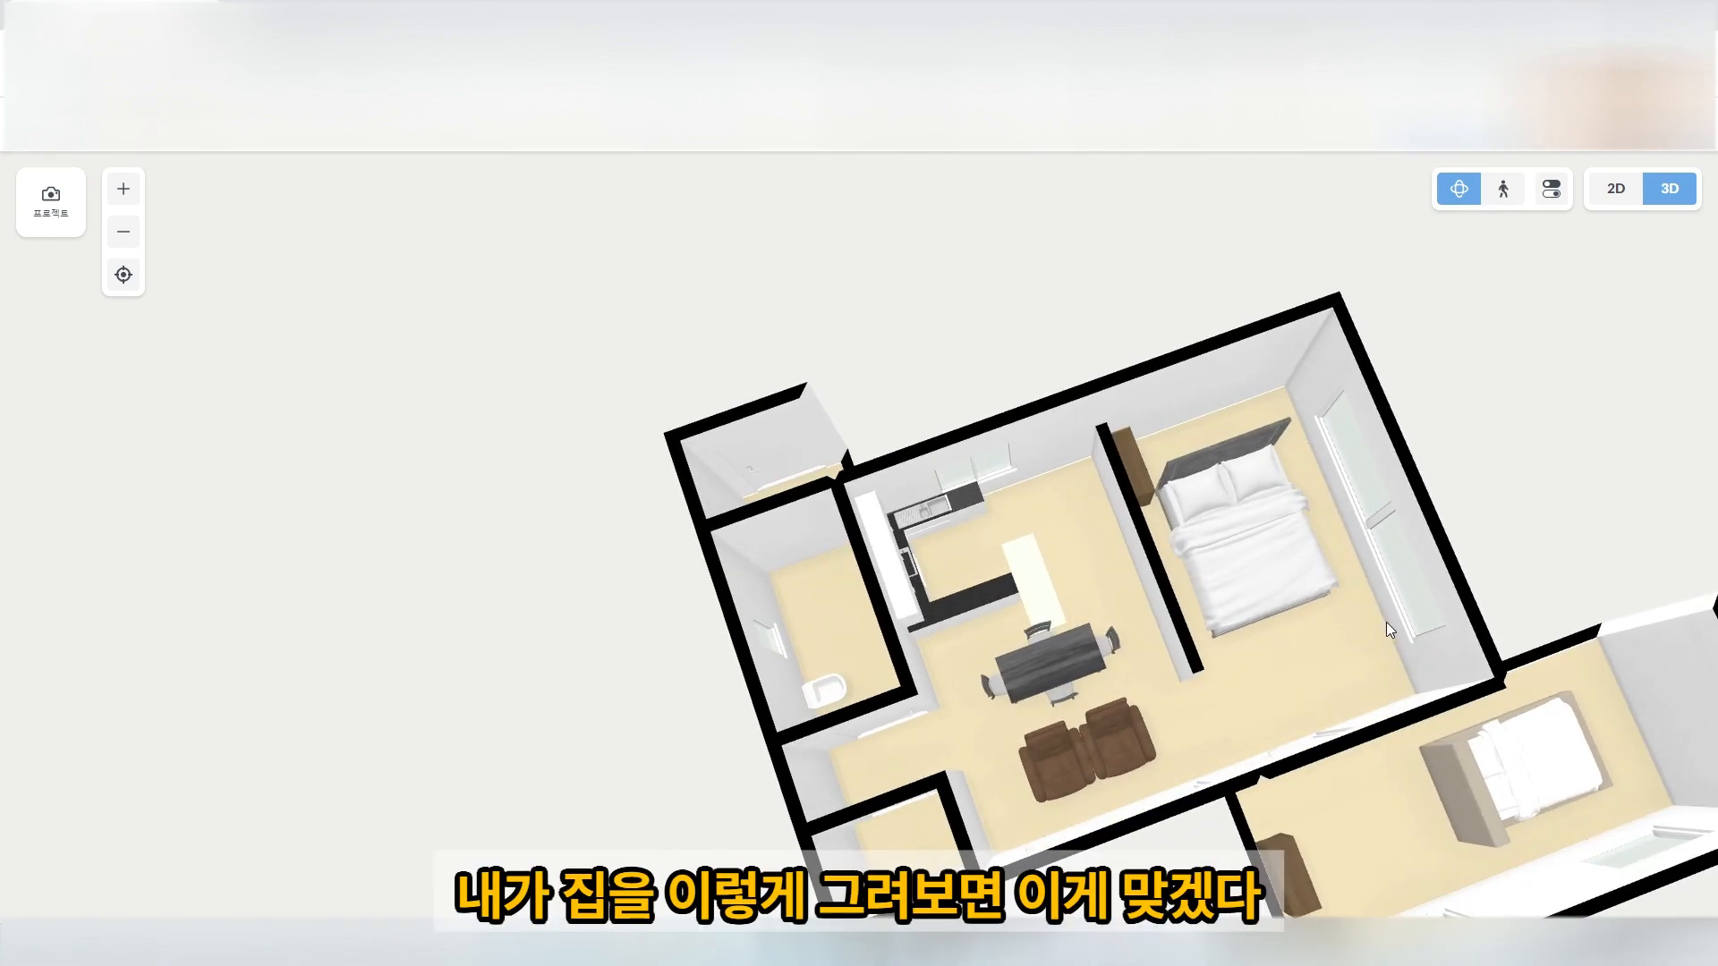
pyautogui.moveTo(1335, 676); pyautogui.dragTo(847, 707)
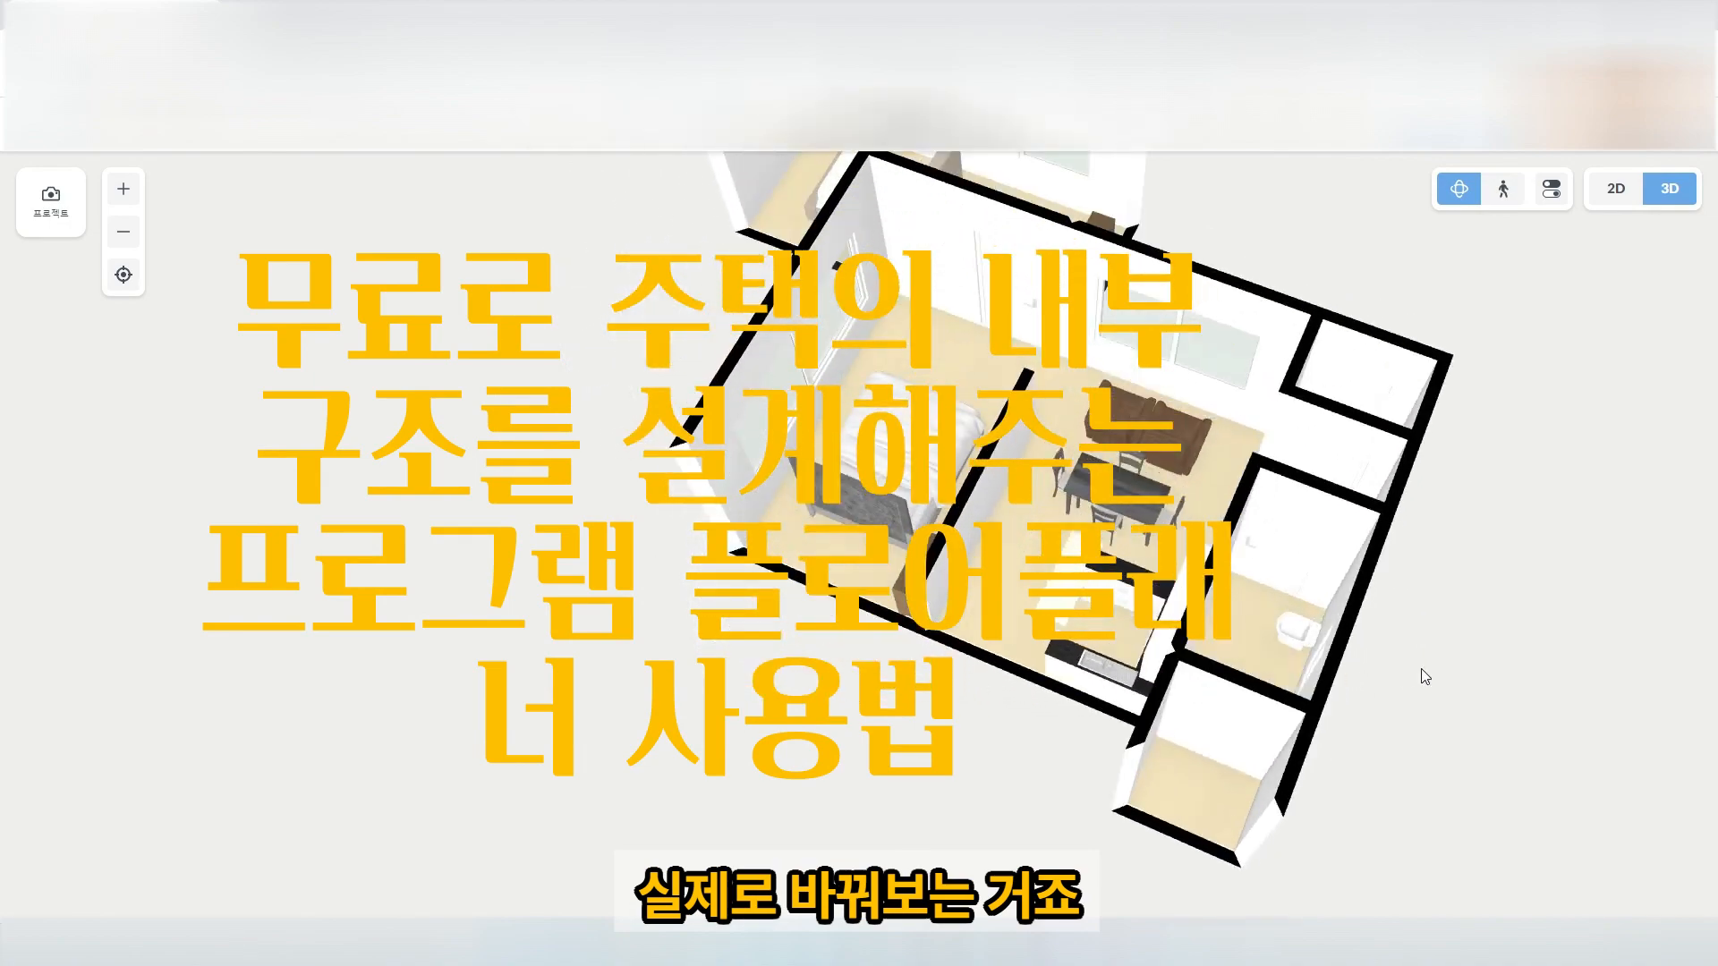
pyautogui.moveTo(1423, 676); pyautogui.dragTo(1239, 729)
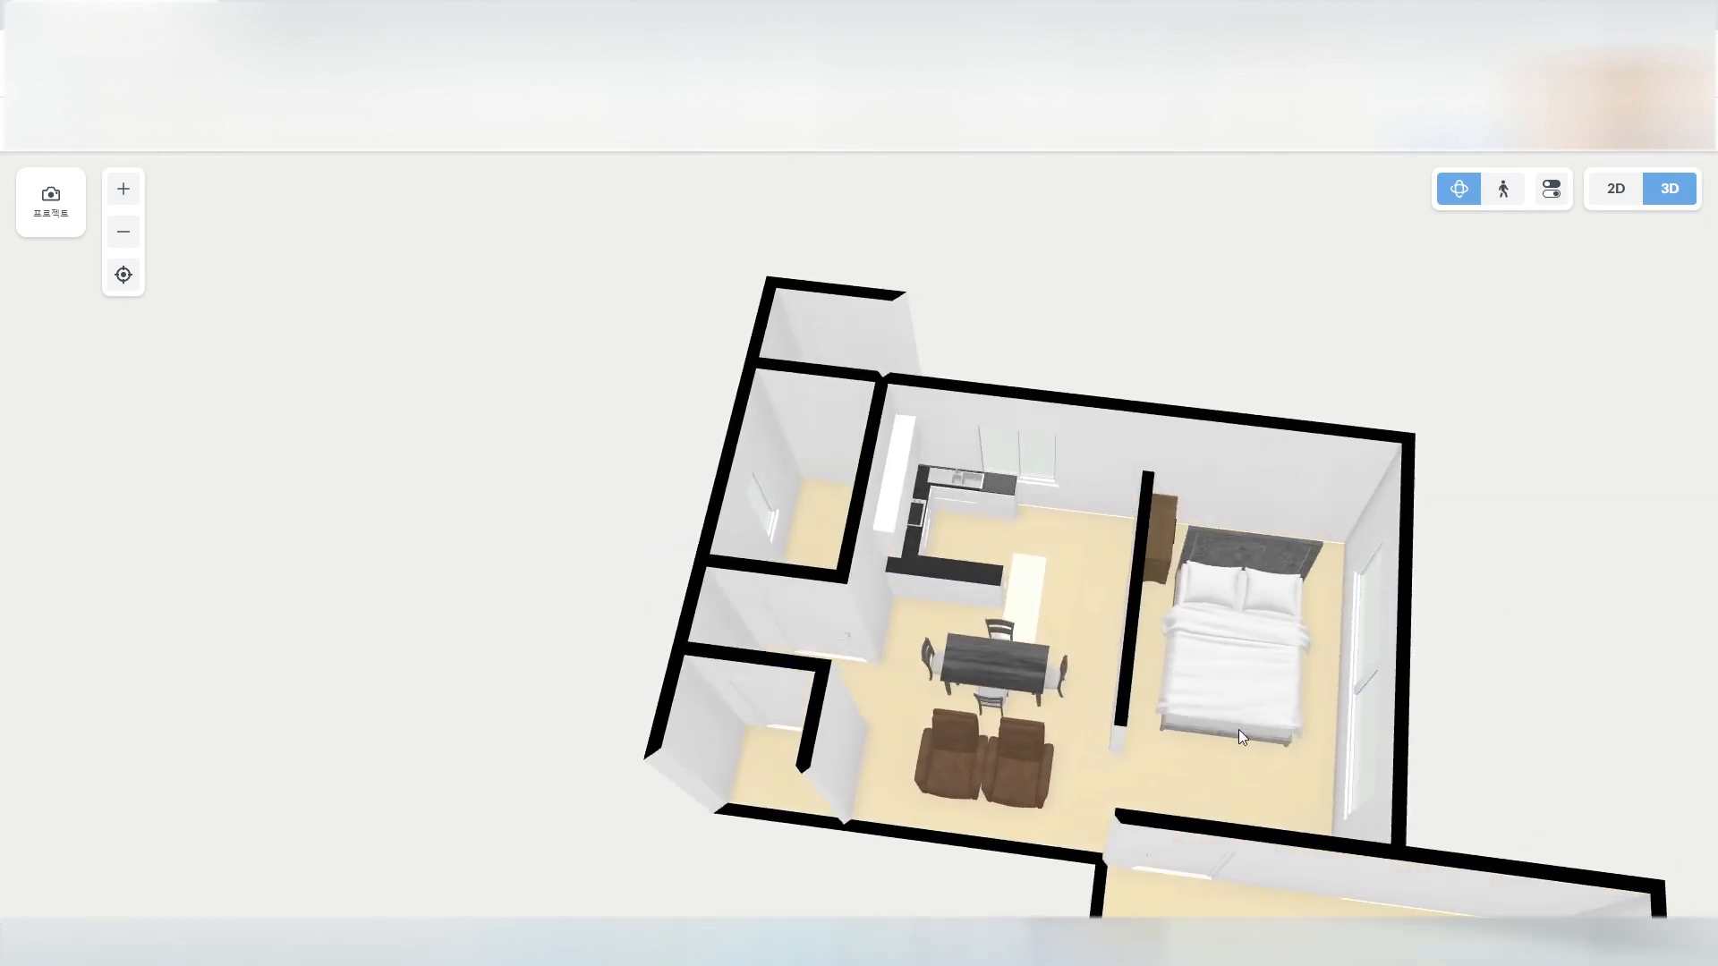
# Inspect the kitchen, dining area and bedroom partition at eye level in the 3D walkthrough view.
pyautogui.click(1505, 190)
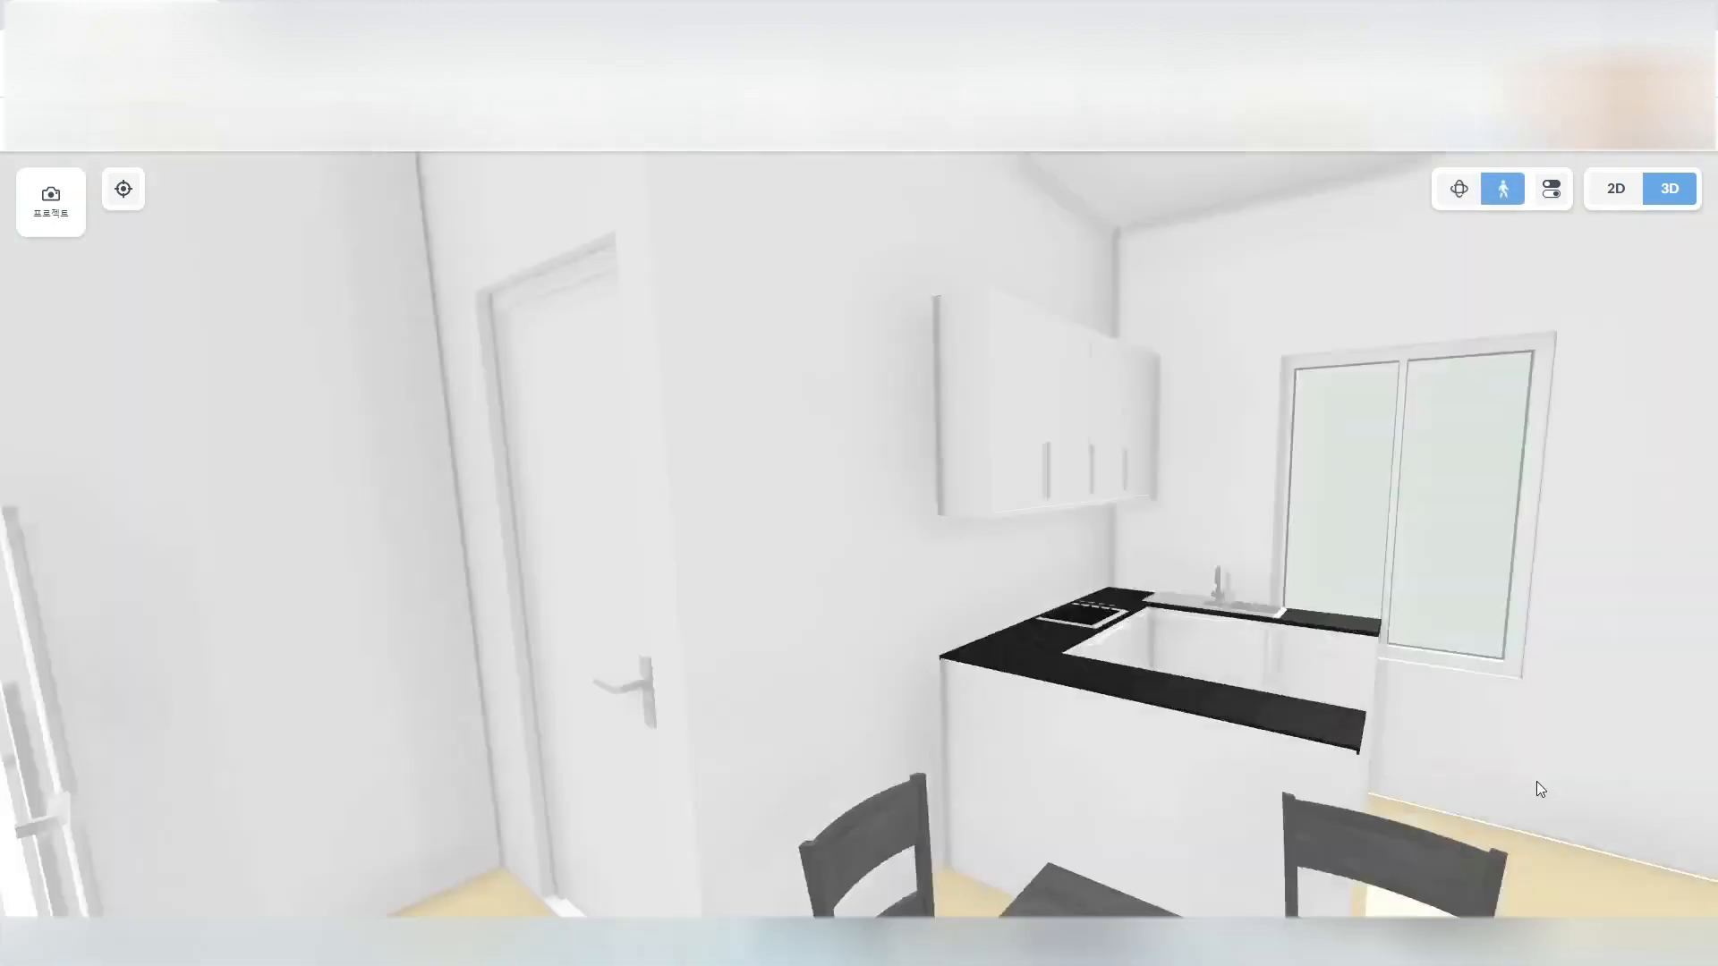
pyautogui.moveTo(1537, 781); pyautogui.dragTo(1571, 711)
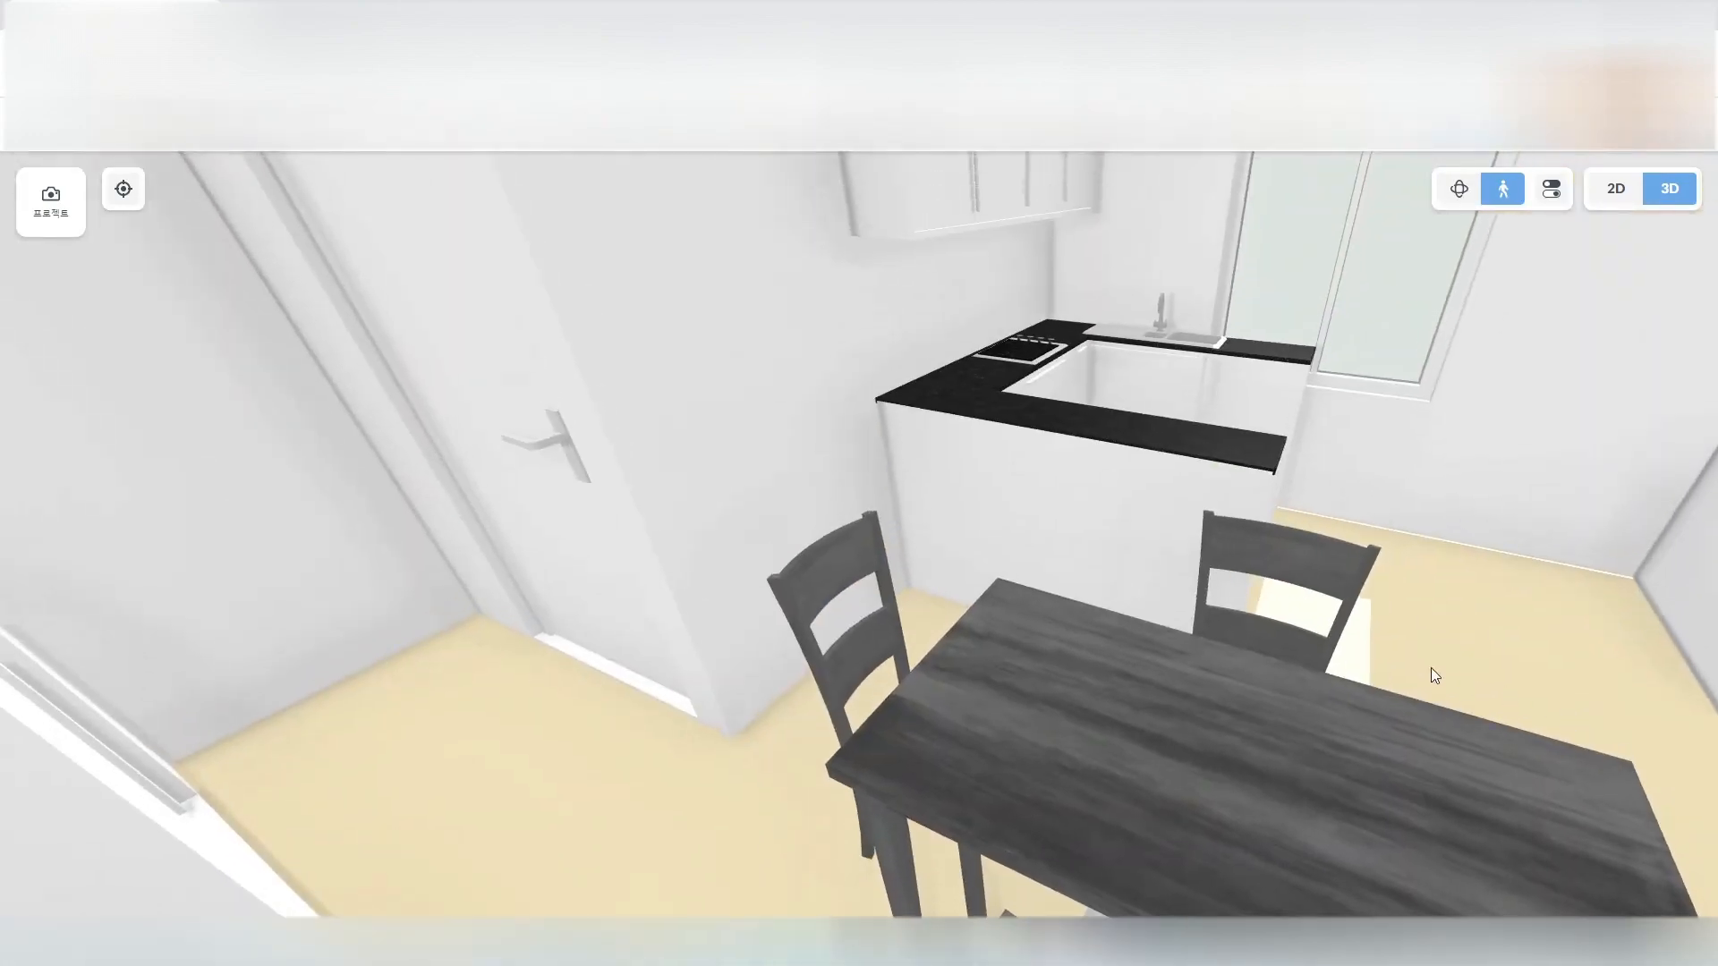
pyautogui.moveTo(1345, 660); pyautogui.dragTo(1527, 669)
pyautogui.moveTo(1411, 562)
pyautogui.mouseDown()
pyautogui.moveTo(1398, 535)
pyautogui.moveTo(1349, 557)
pyautogui.moveTo(1403, 549)
pyautogui.mouseUp()
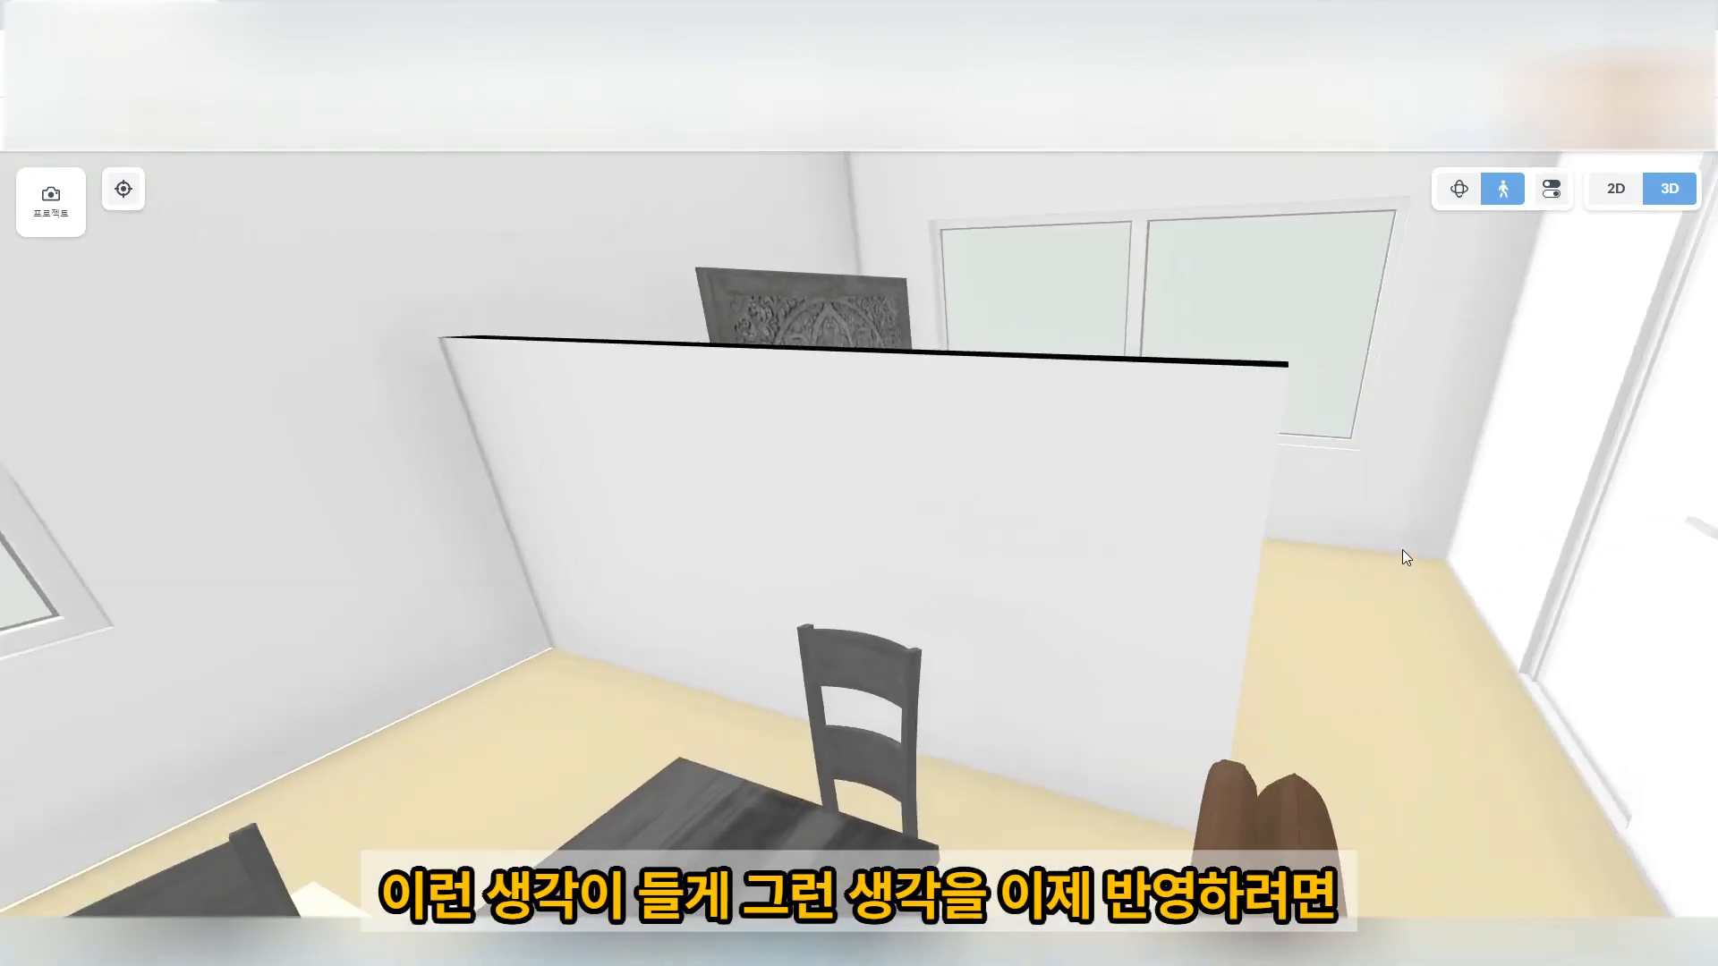
# Open the lower-left entrance door's (표준 문) properties in the 2D plan and check the doors in the 3D overview.
pyautogui.click(1615, 192)
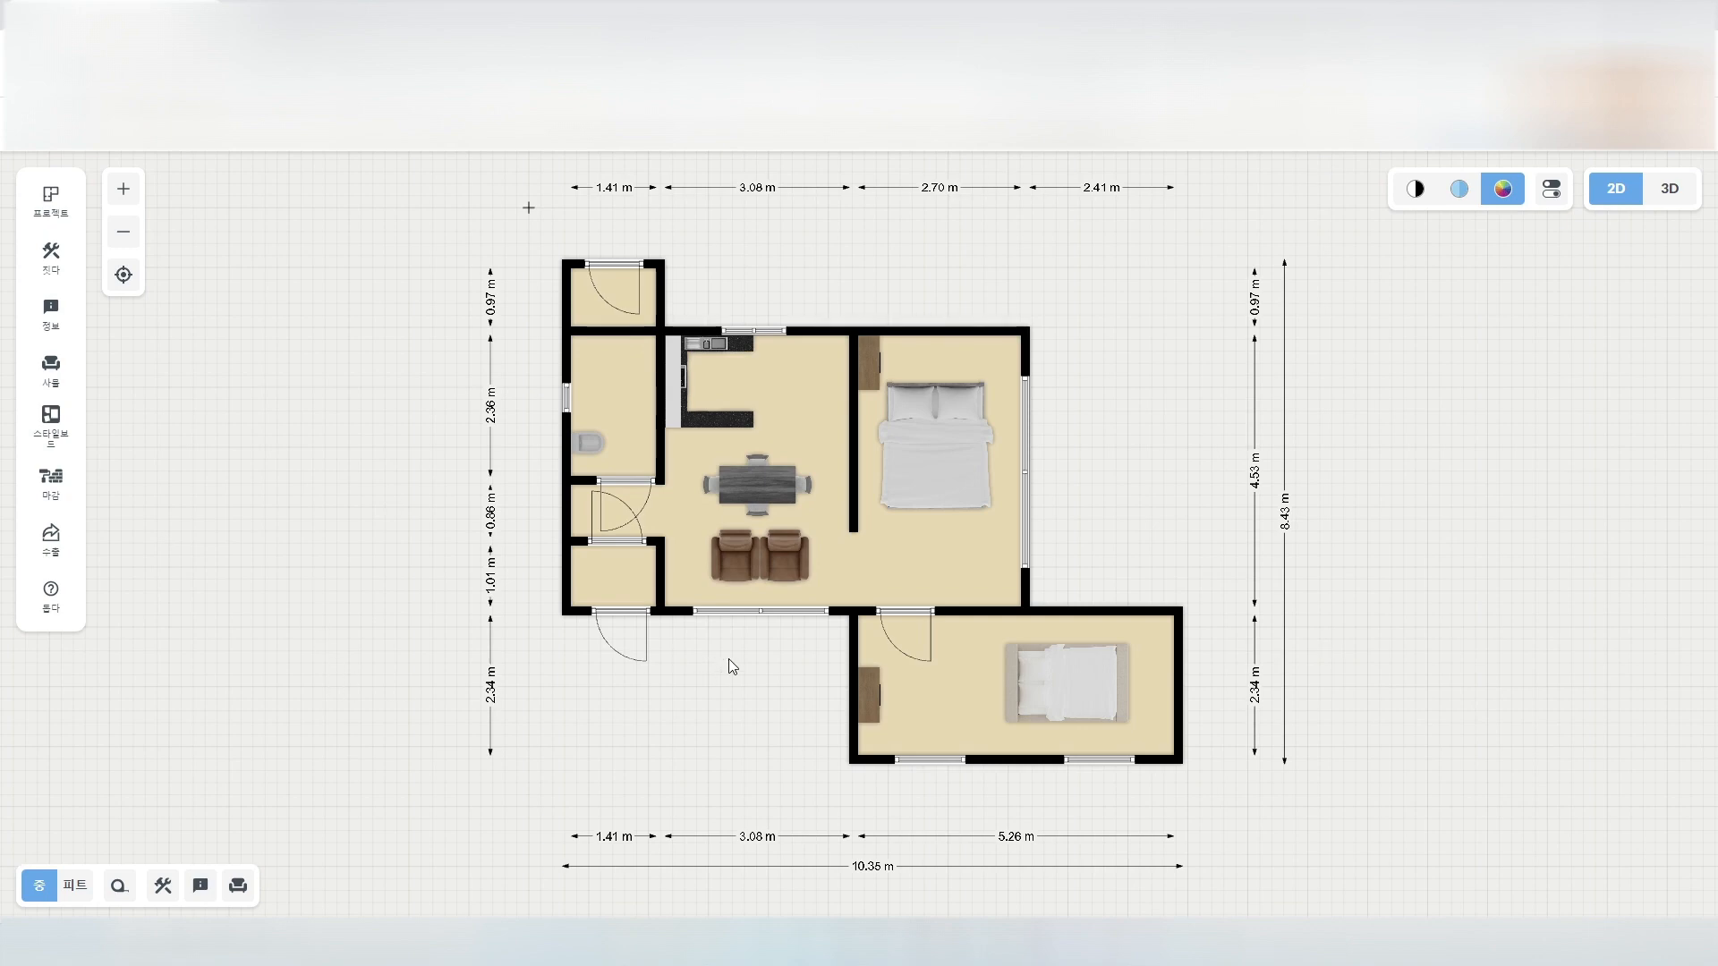
pyautogui.click(626, 621)
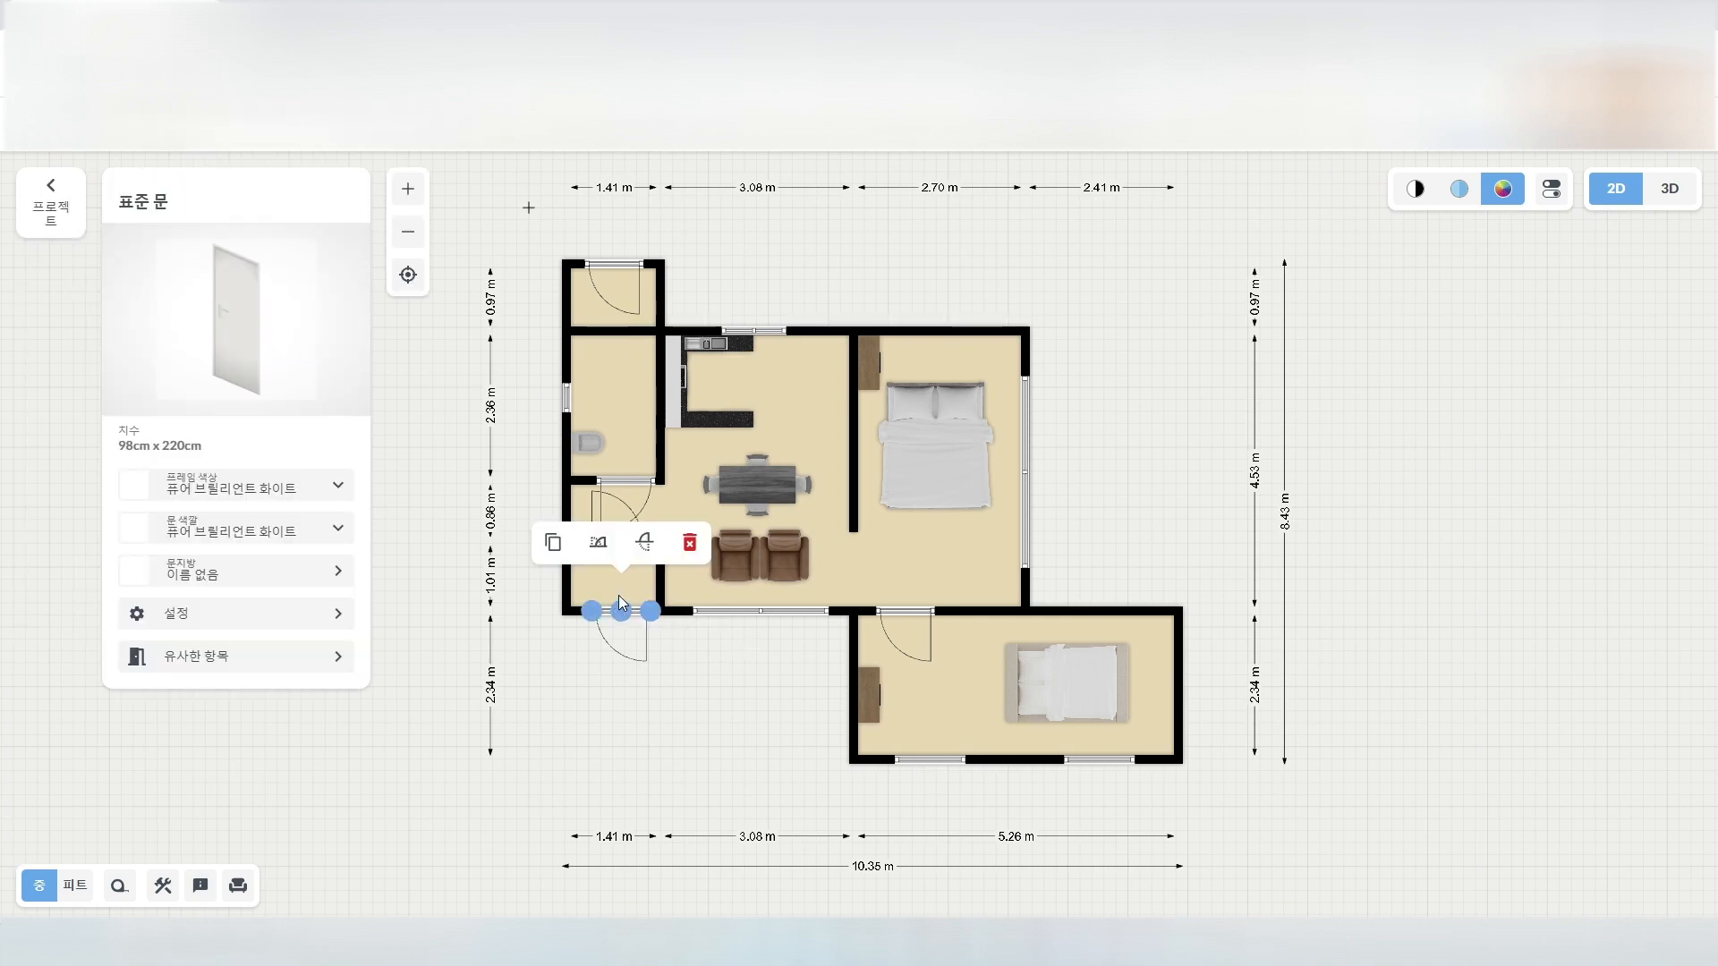
pyautogui.click(1669, 191)
pyautogui.moveTo(1431, 430); pyautogui.dragTo(1048, 617)
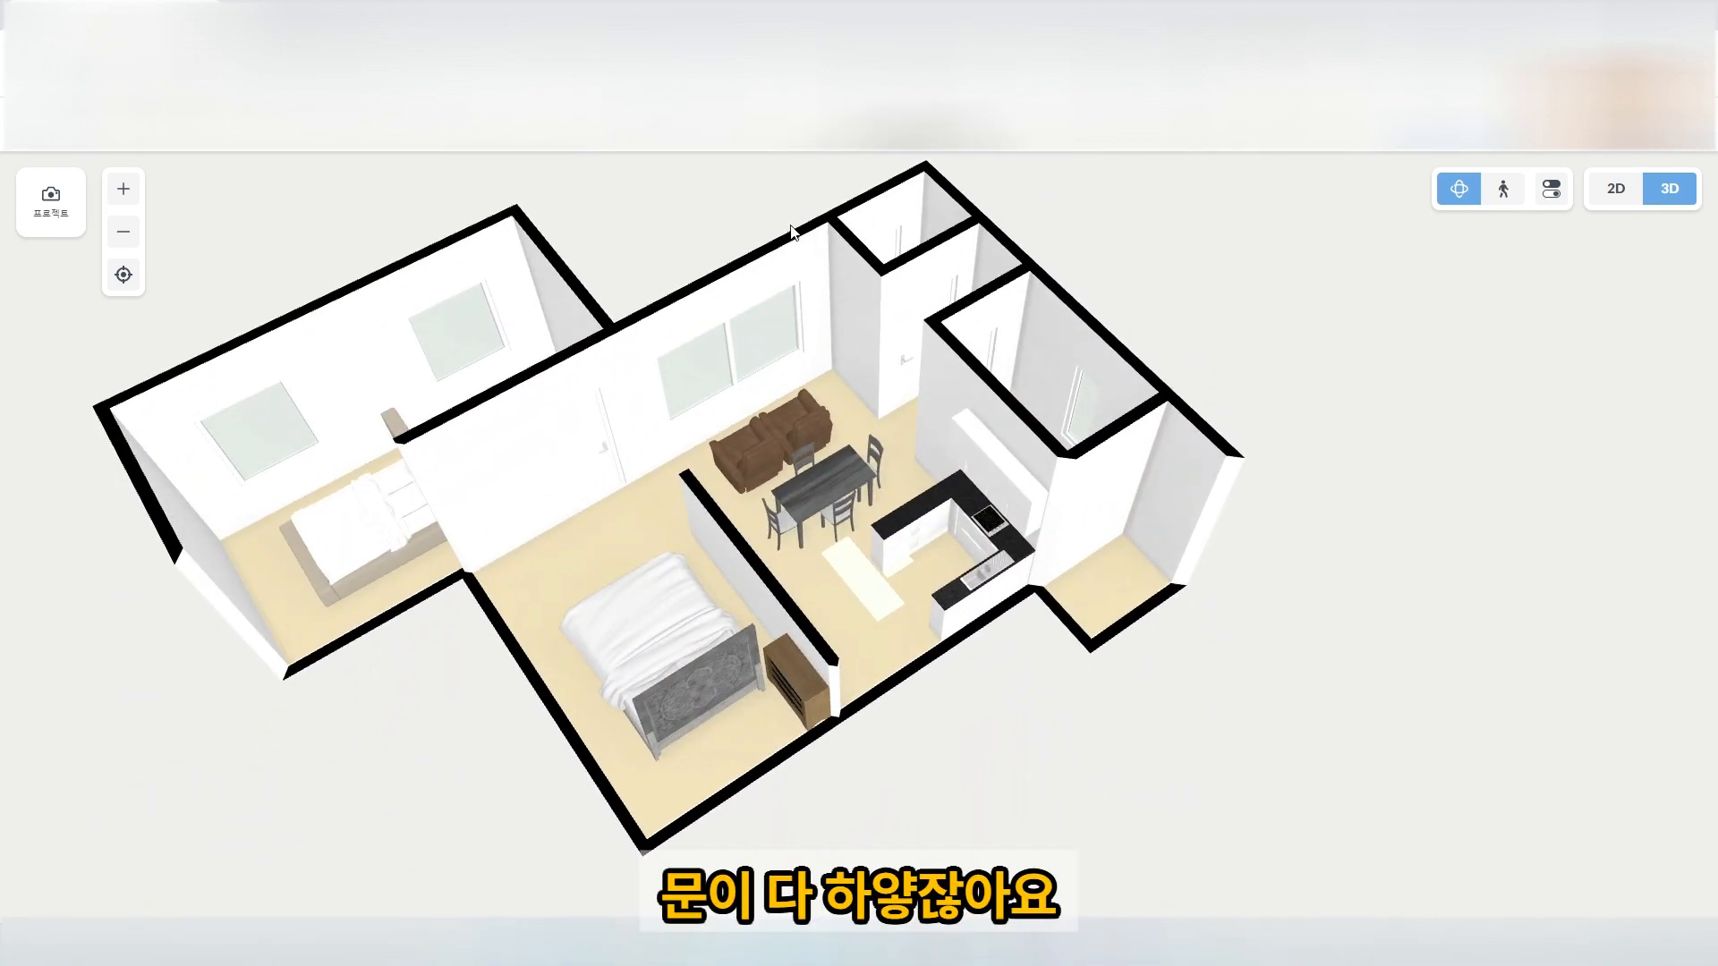
# In the 2D plan, set the lower-left entrance door's frame colour to 부시 (113020) and its door colour to 베네치아 레드 (790111).
pyautogui.moveTo(428, 601); pyautogui.dragTo(984, 376)
pyautogui.click(1615, 192)
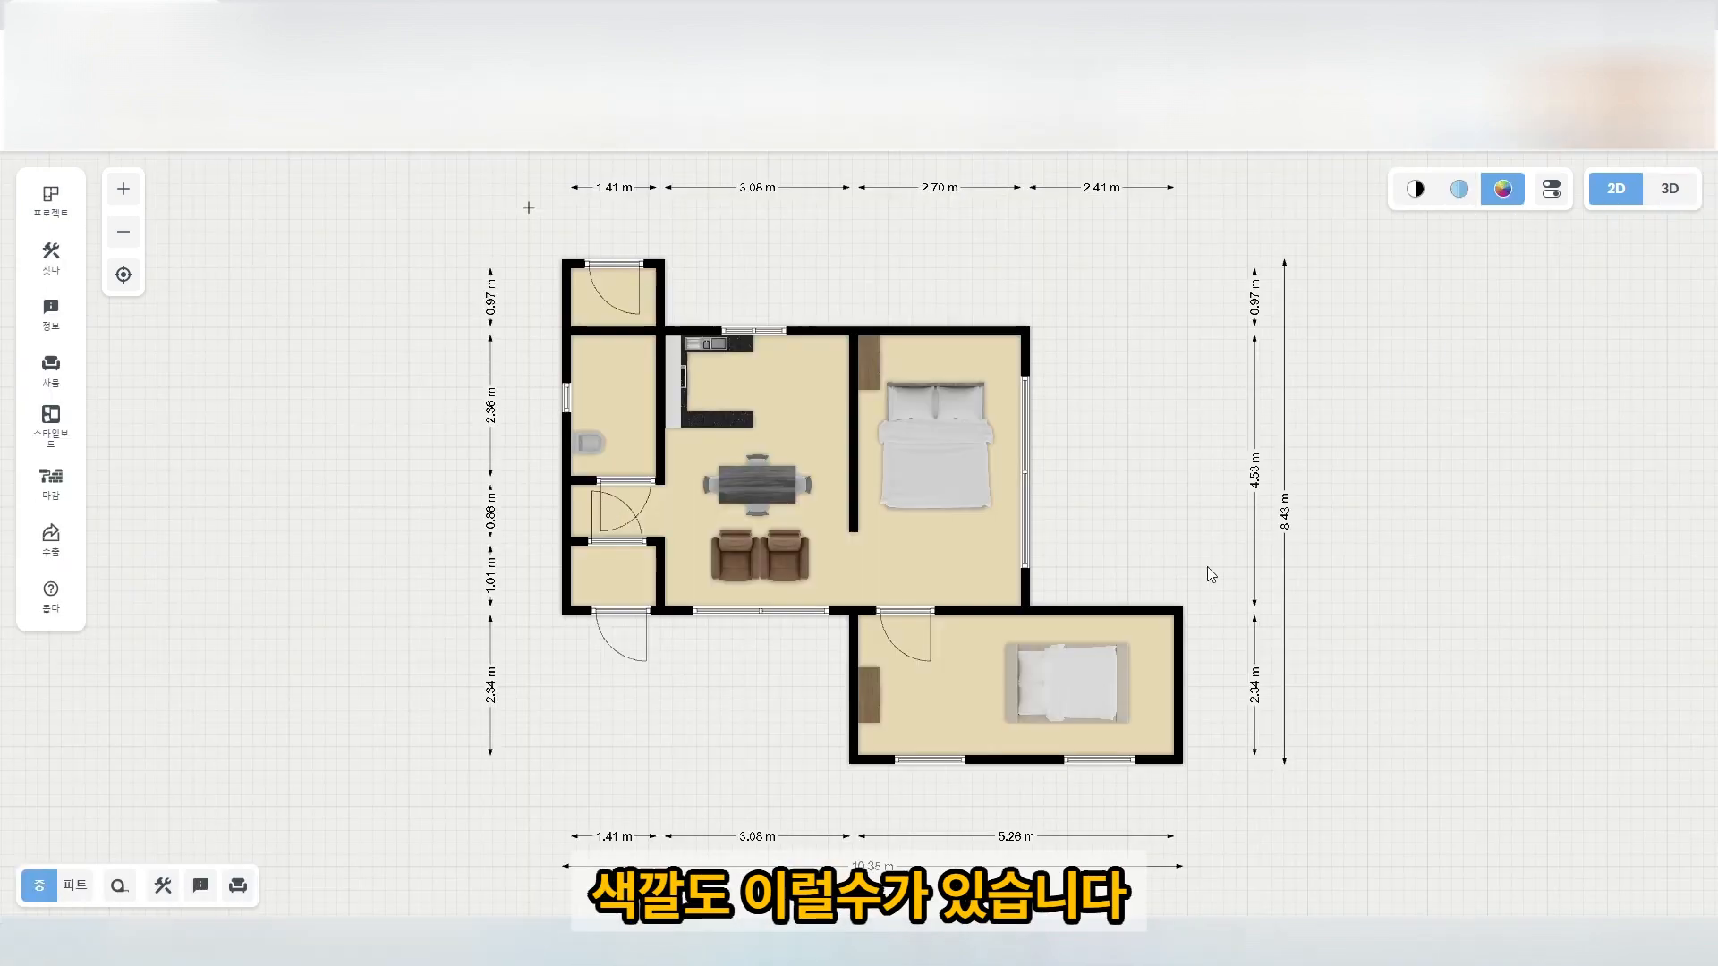
pyautogui.click(626, 613)
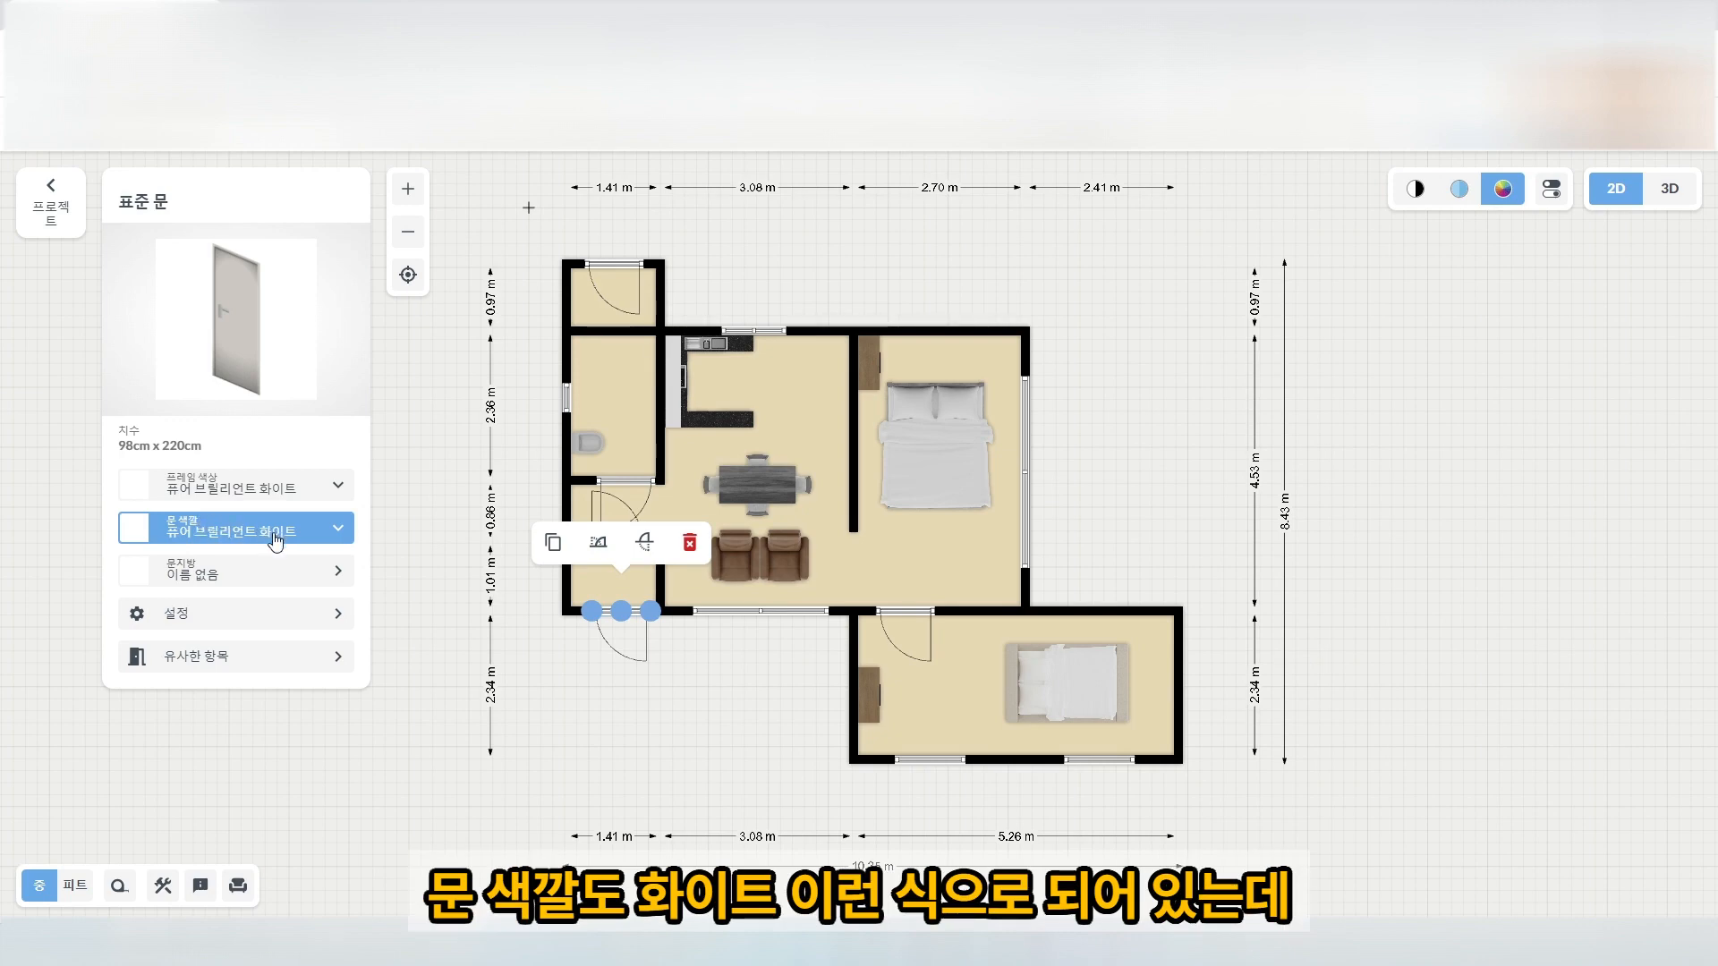
pyautogui.click(252, 491)
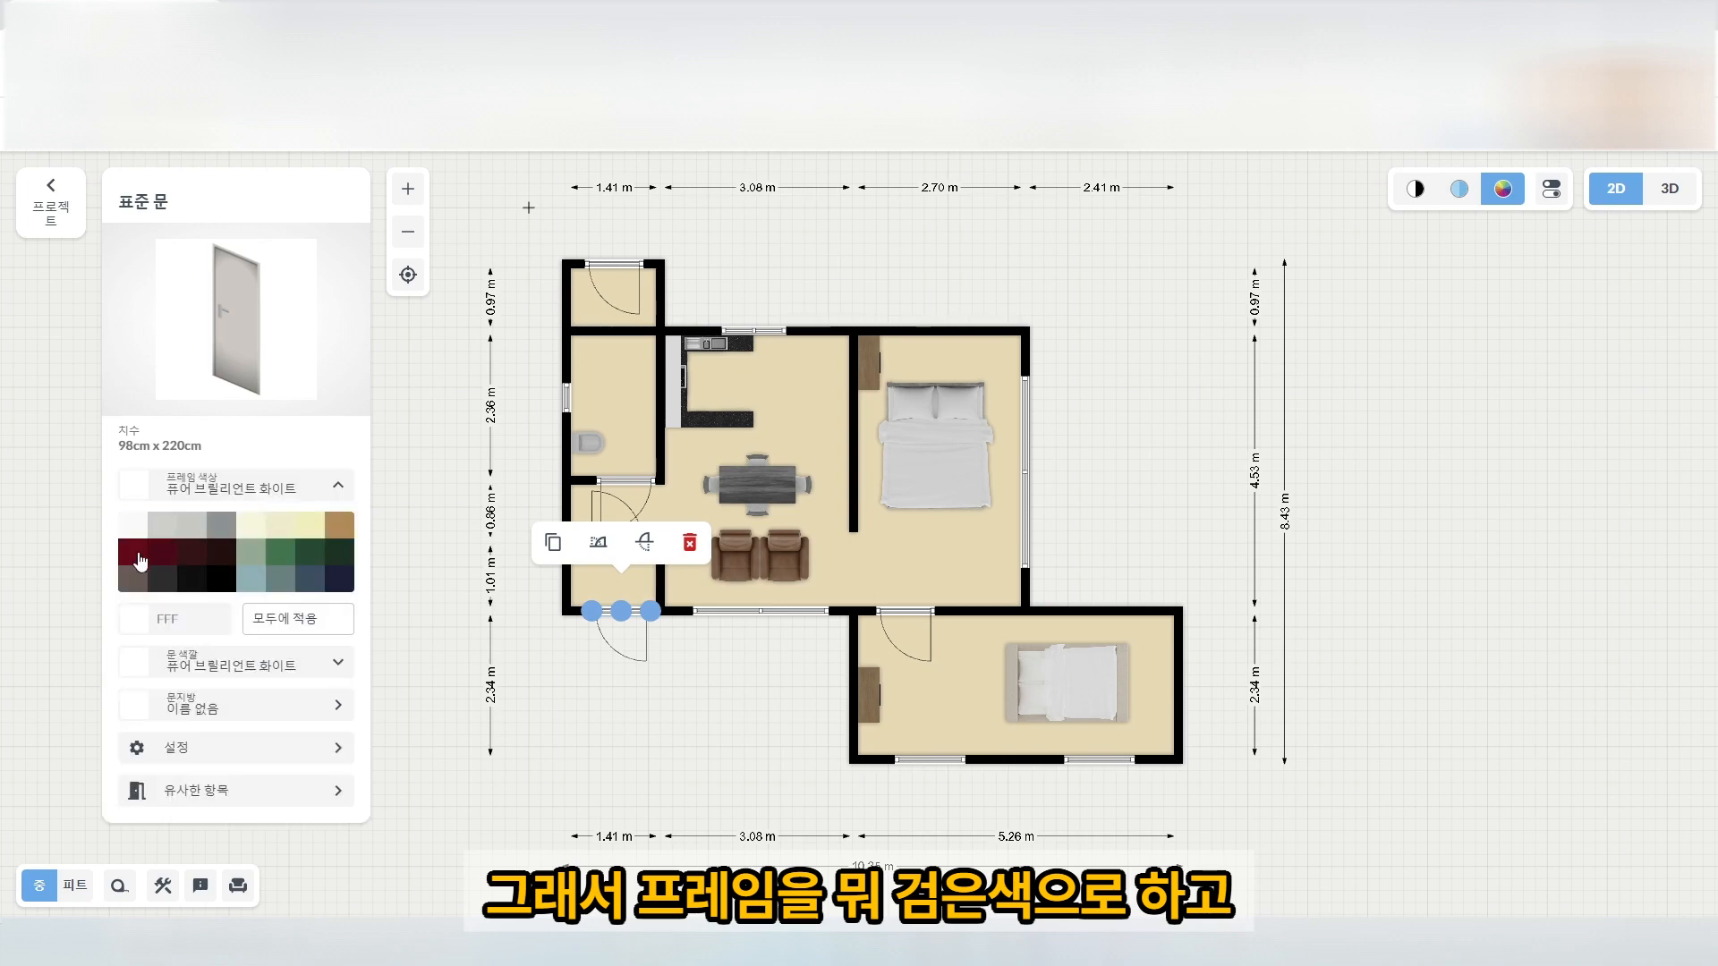
pyautogui.click(340, 552)
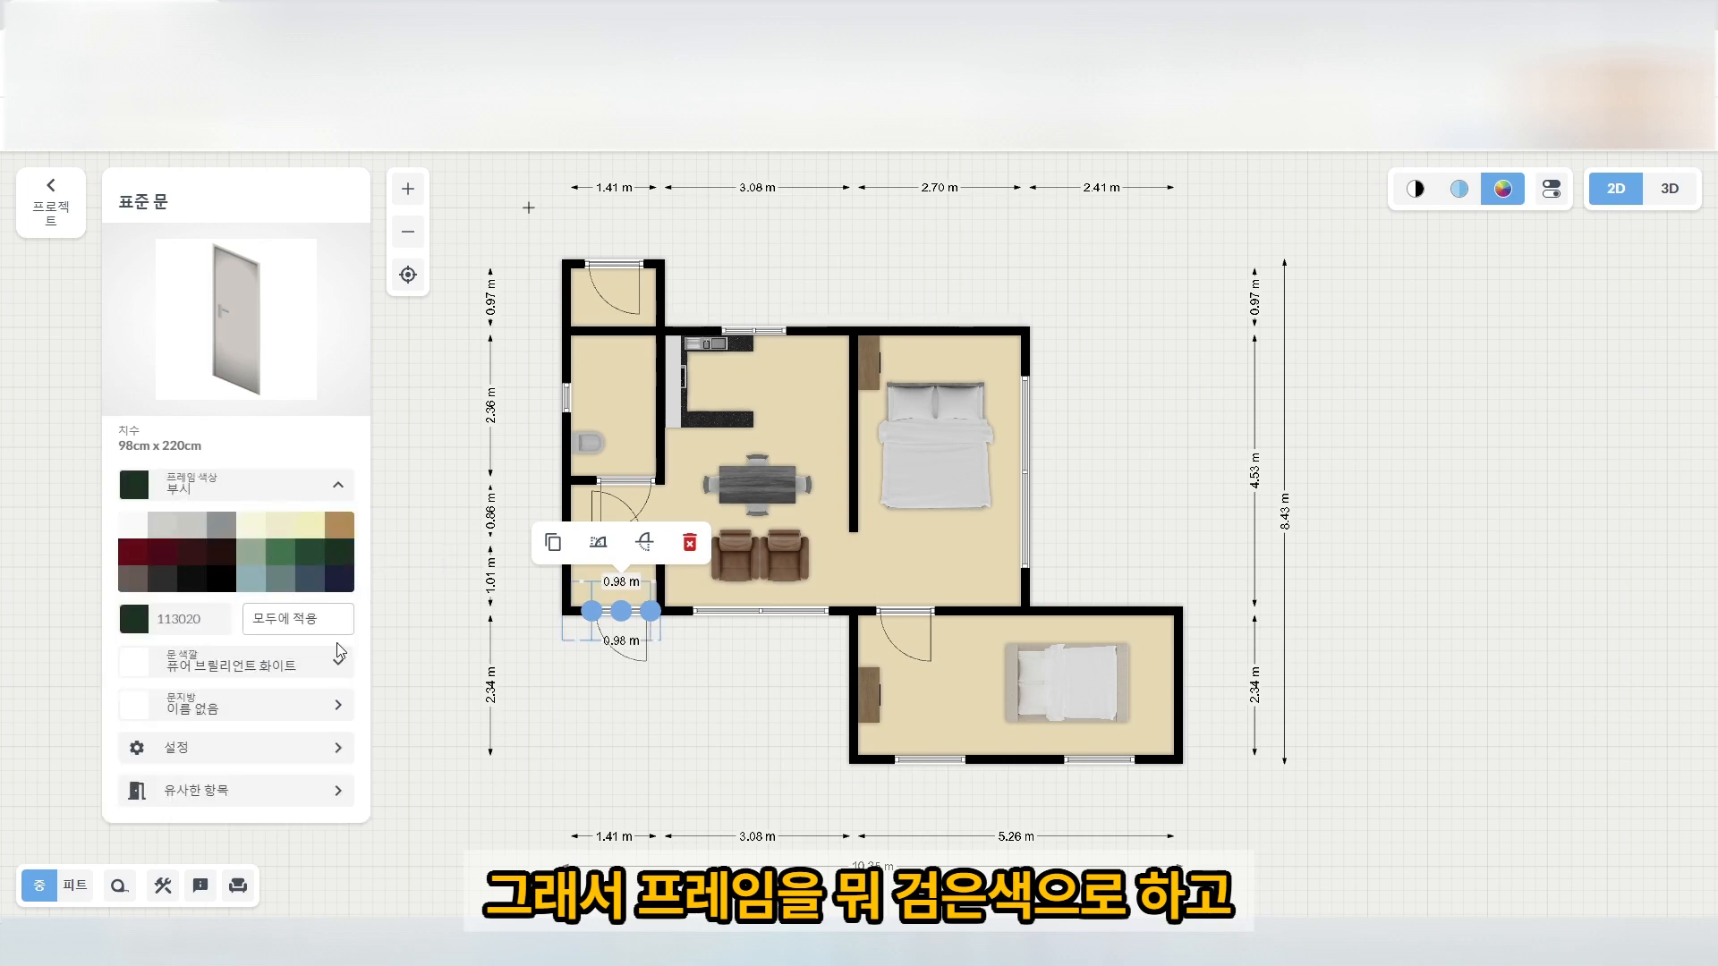
pyautogui.click(224, 667)
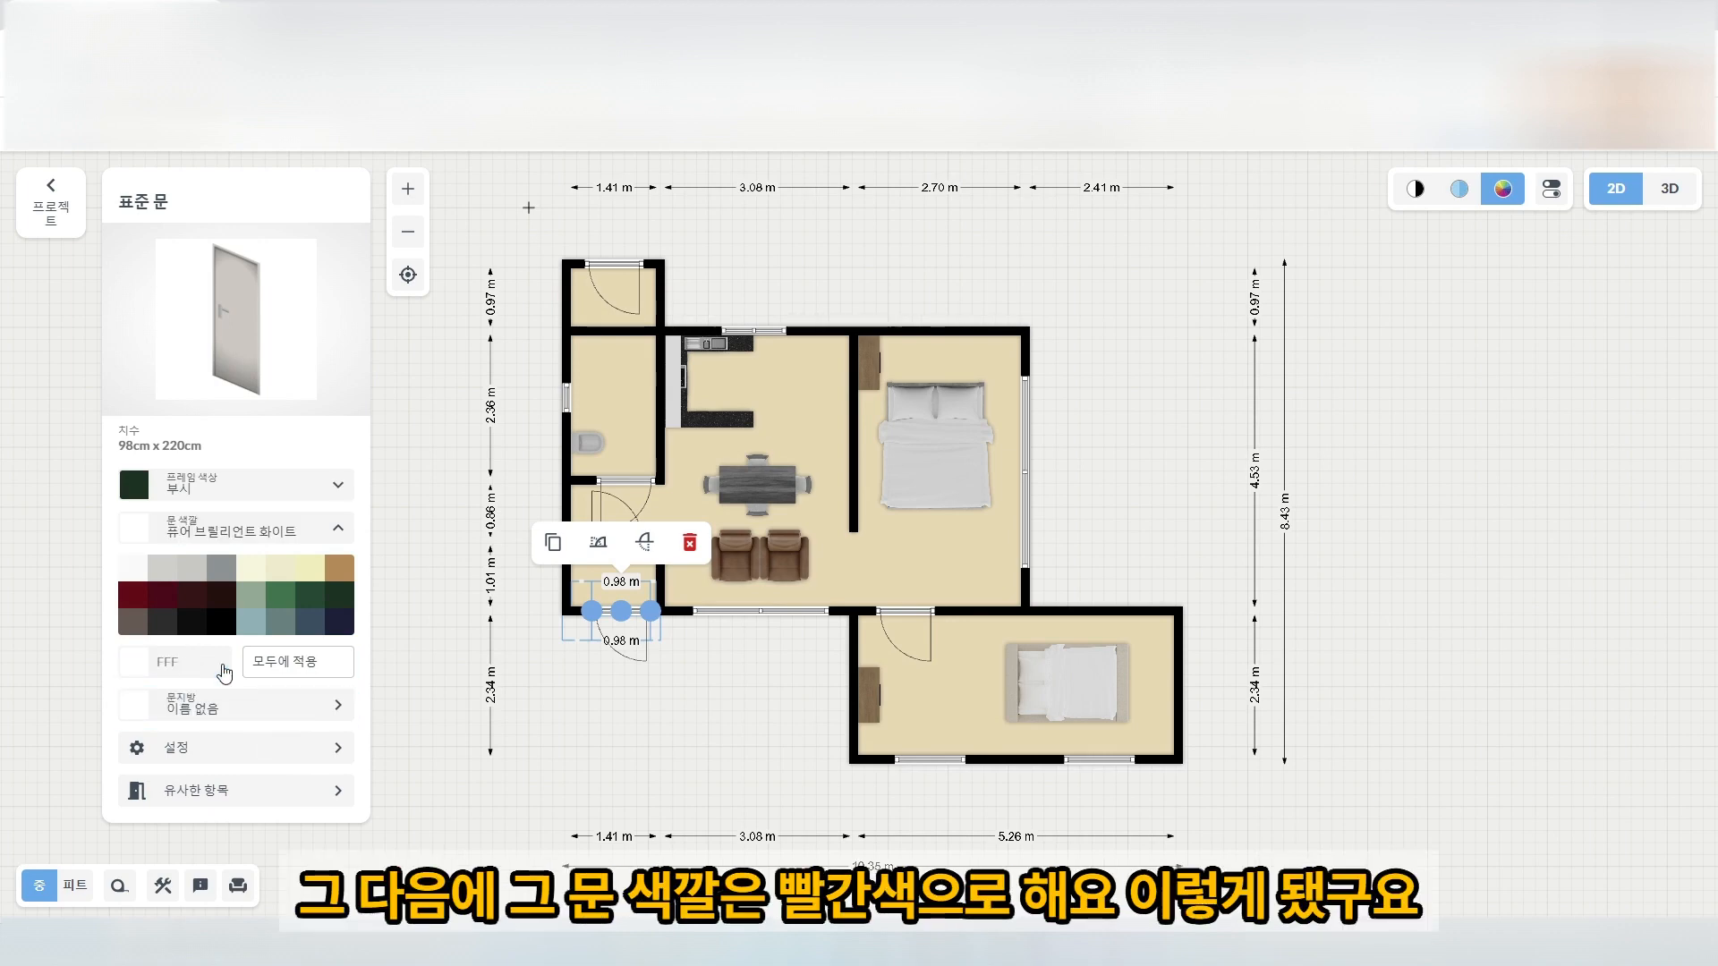
pyautogui.click(132, 597)
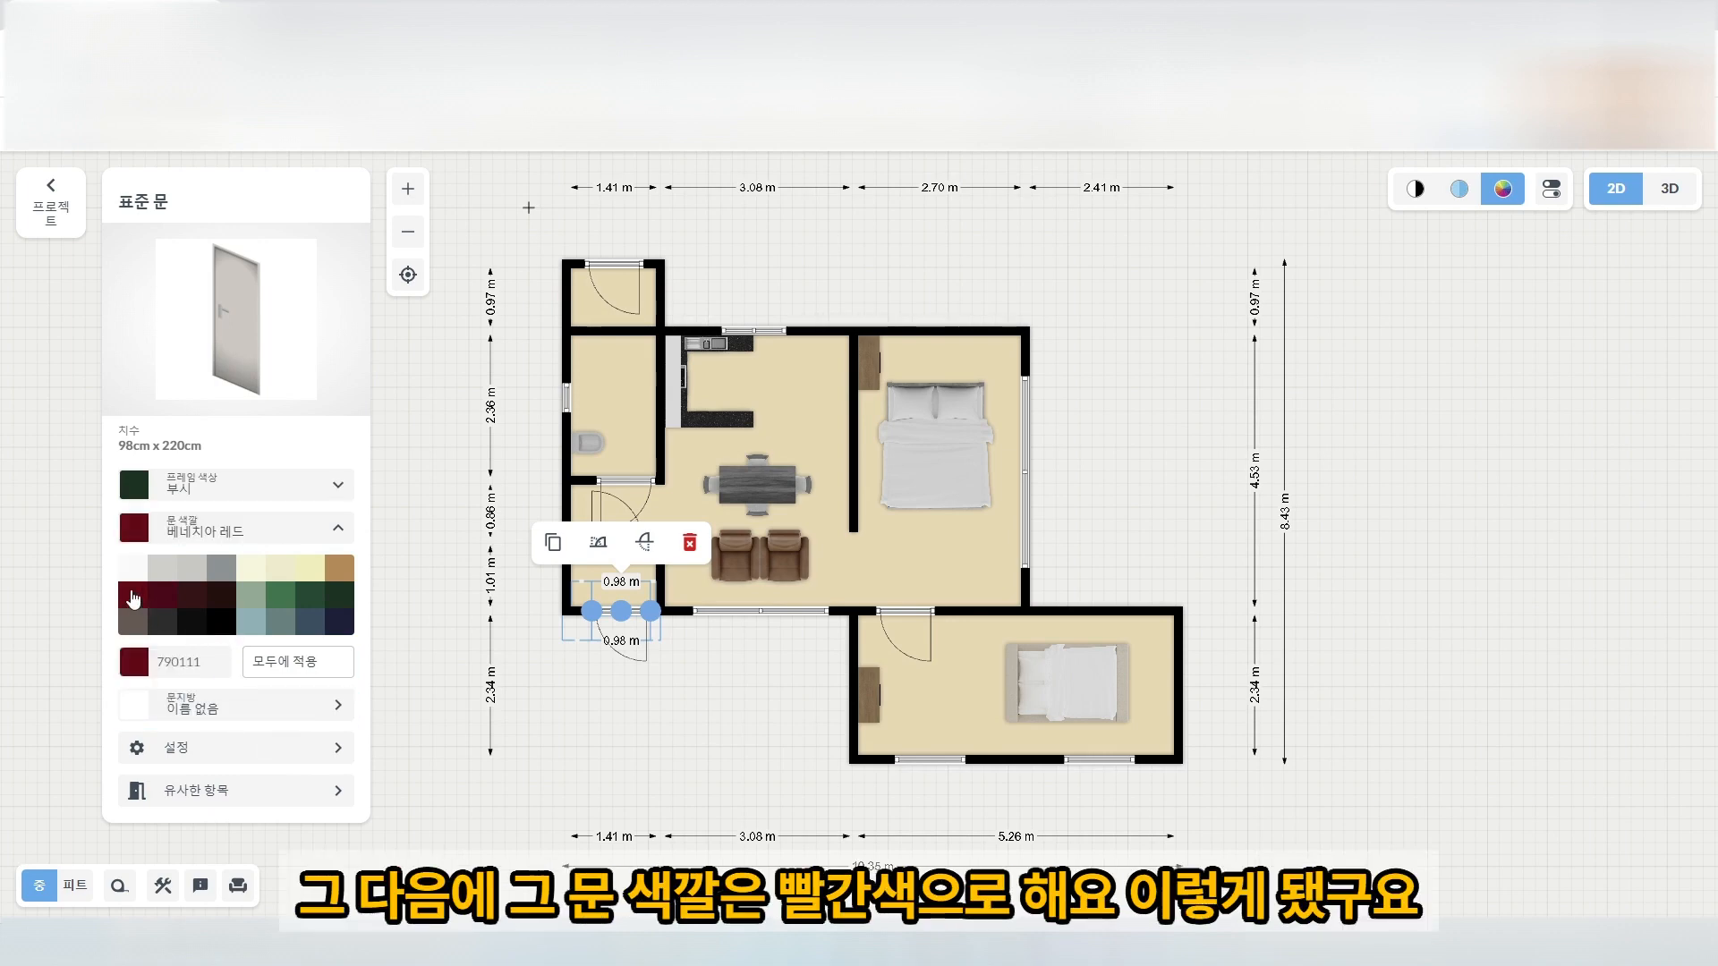
pyautogui.click(438, 730)
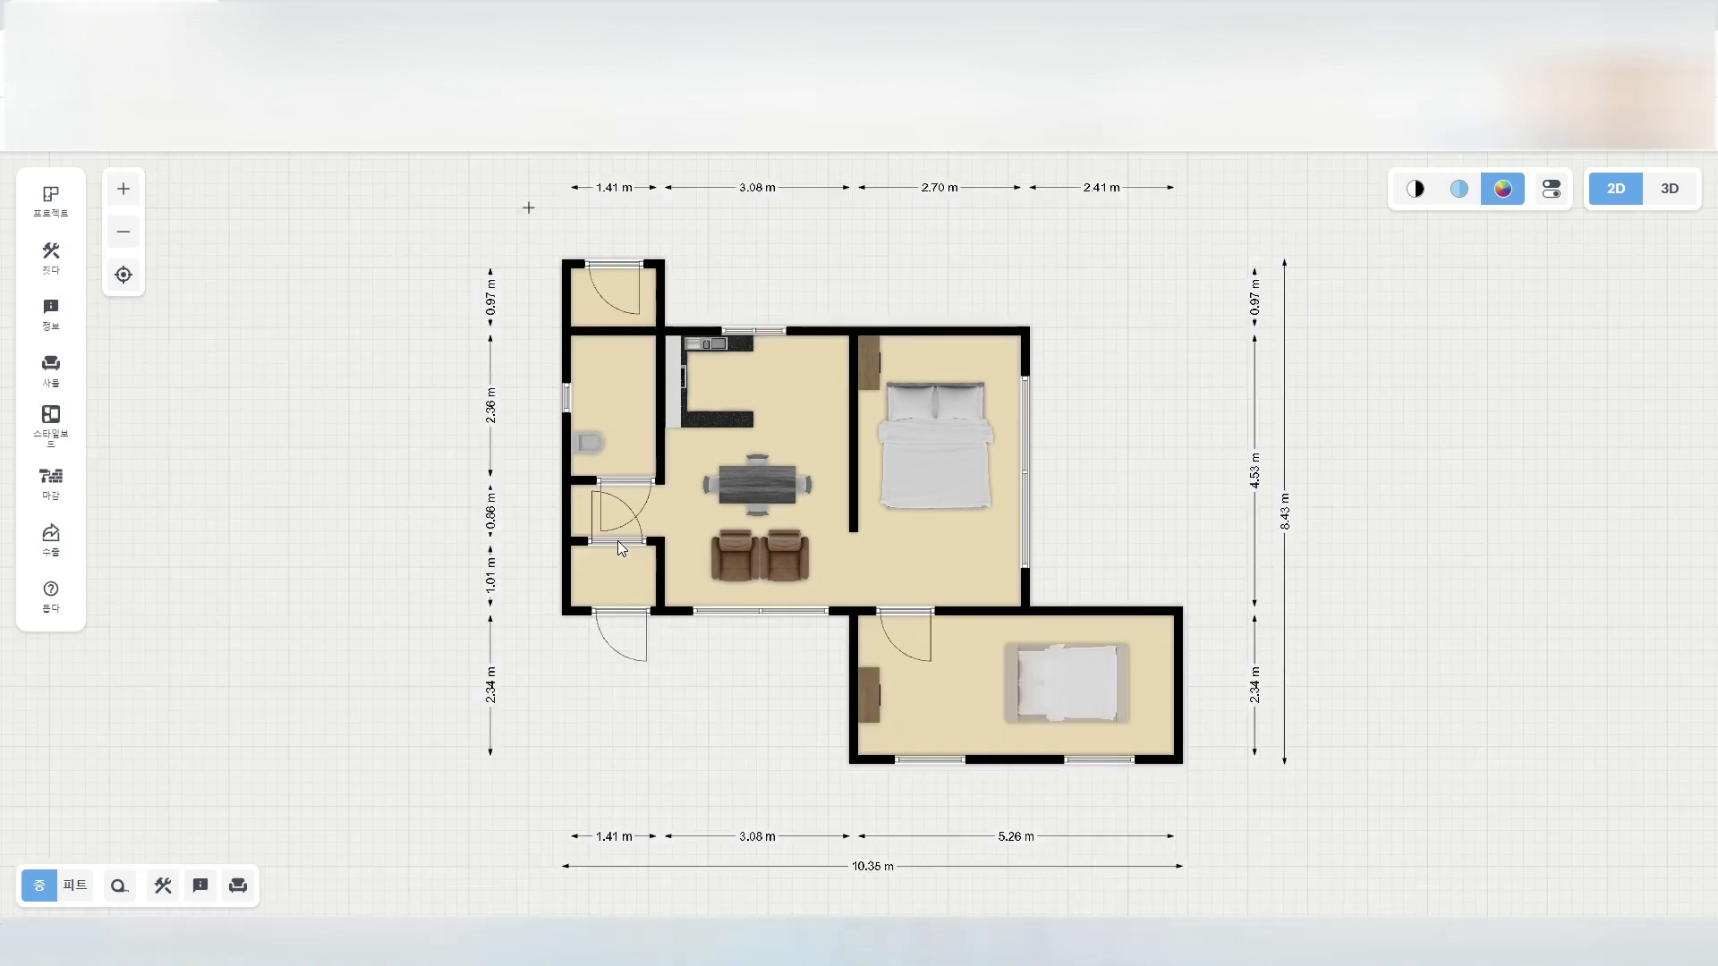
# Set the frame colour of the door just above the lower-left entrance room to 구름 (CBC7C5).
pyautogui.click(618, 541)
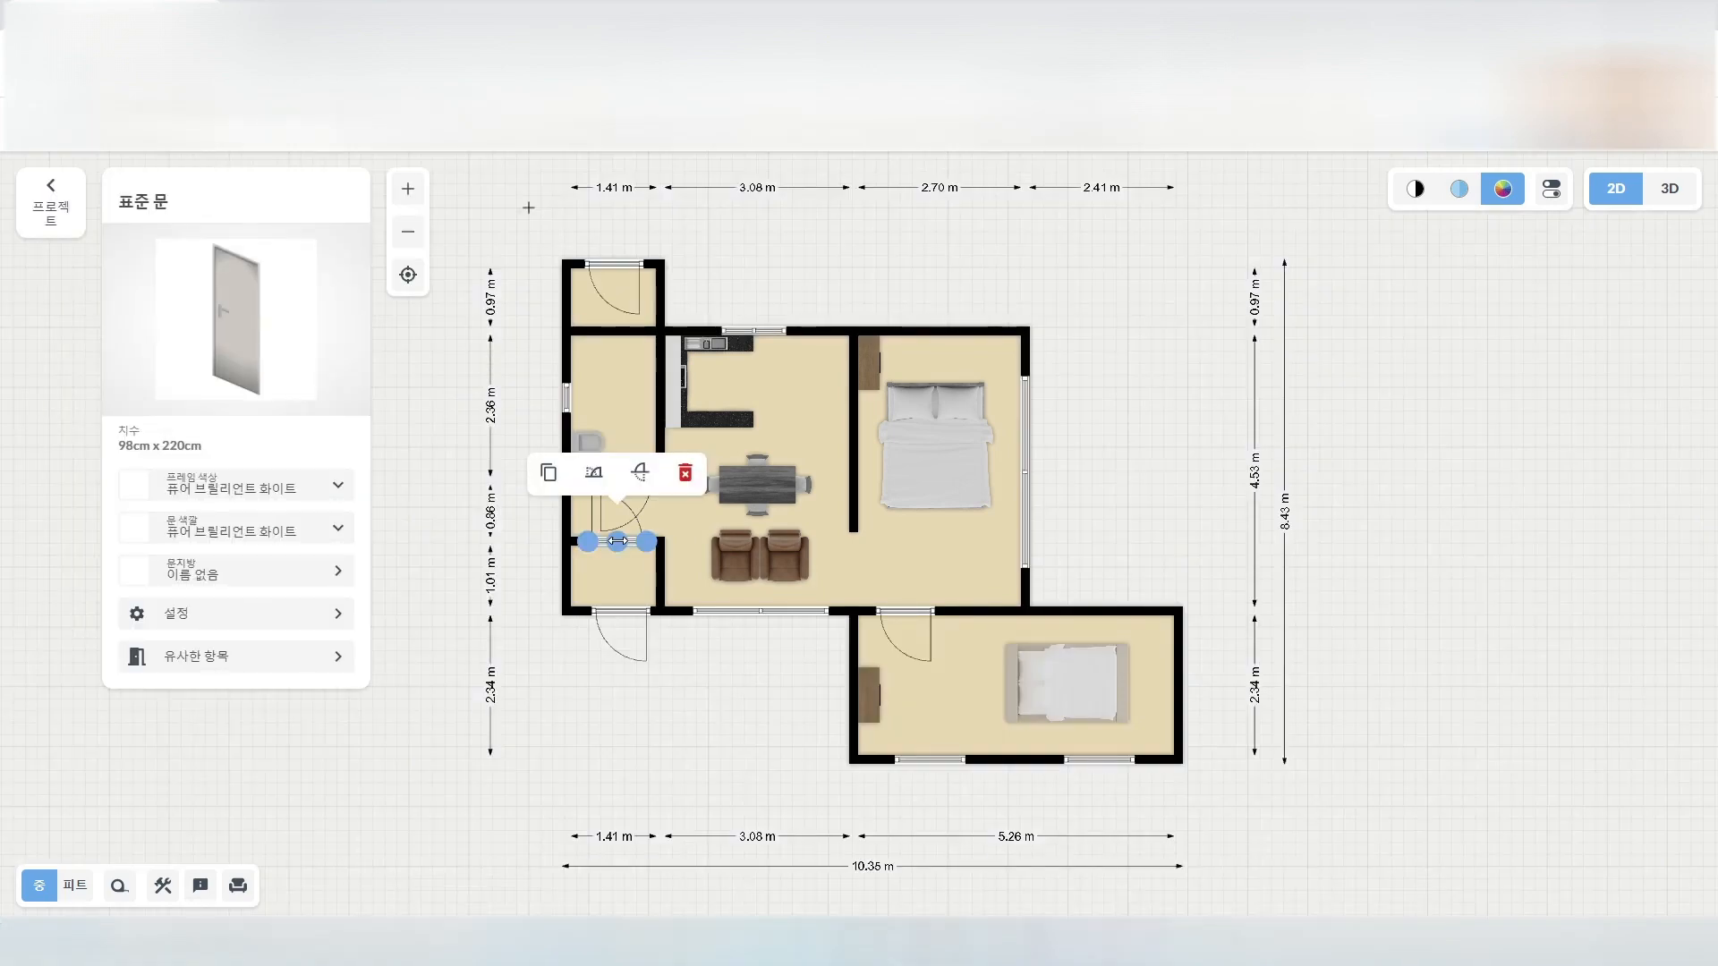
pyautogui.click(224, 488)
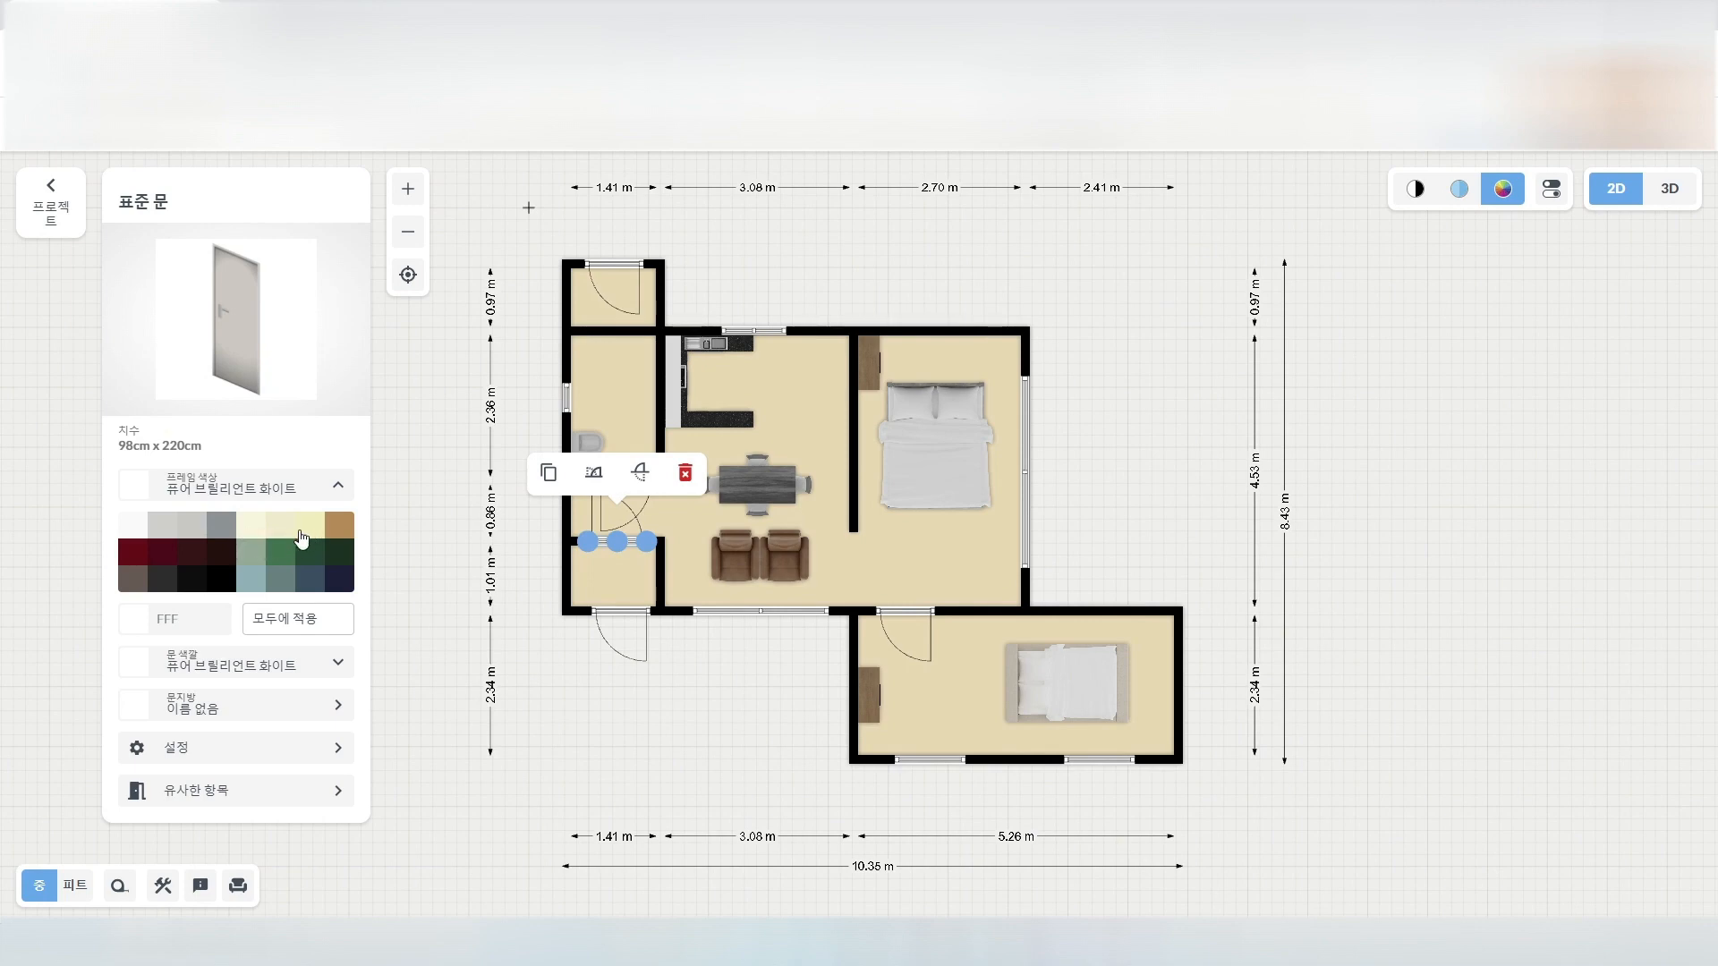
pyautogui.click(190, 536)
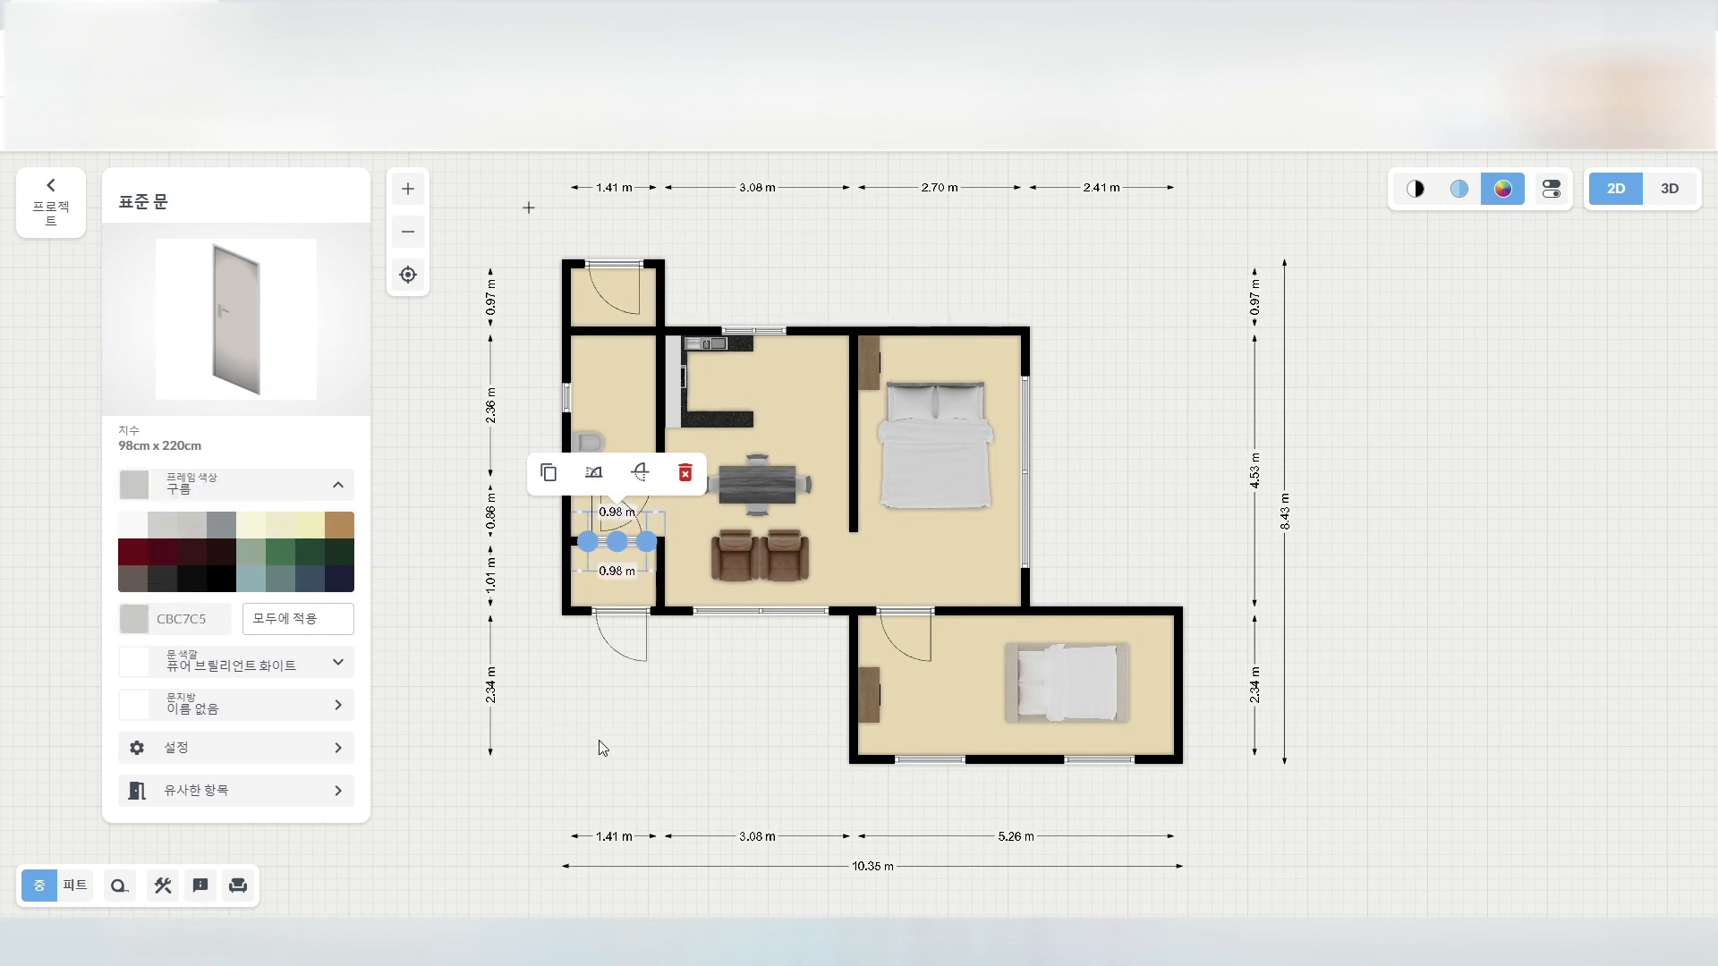
pyautogui.click(255, 704)
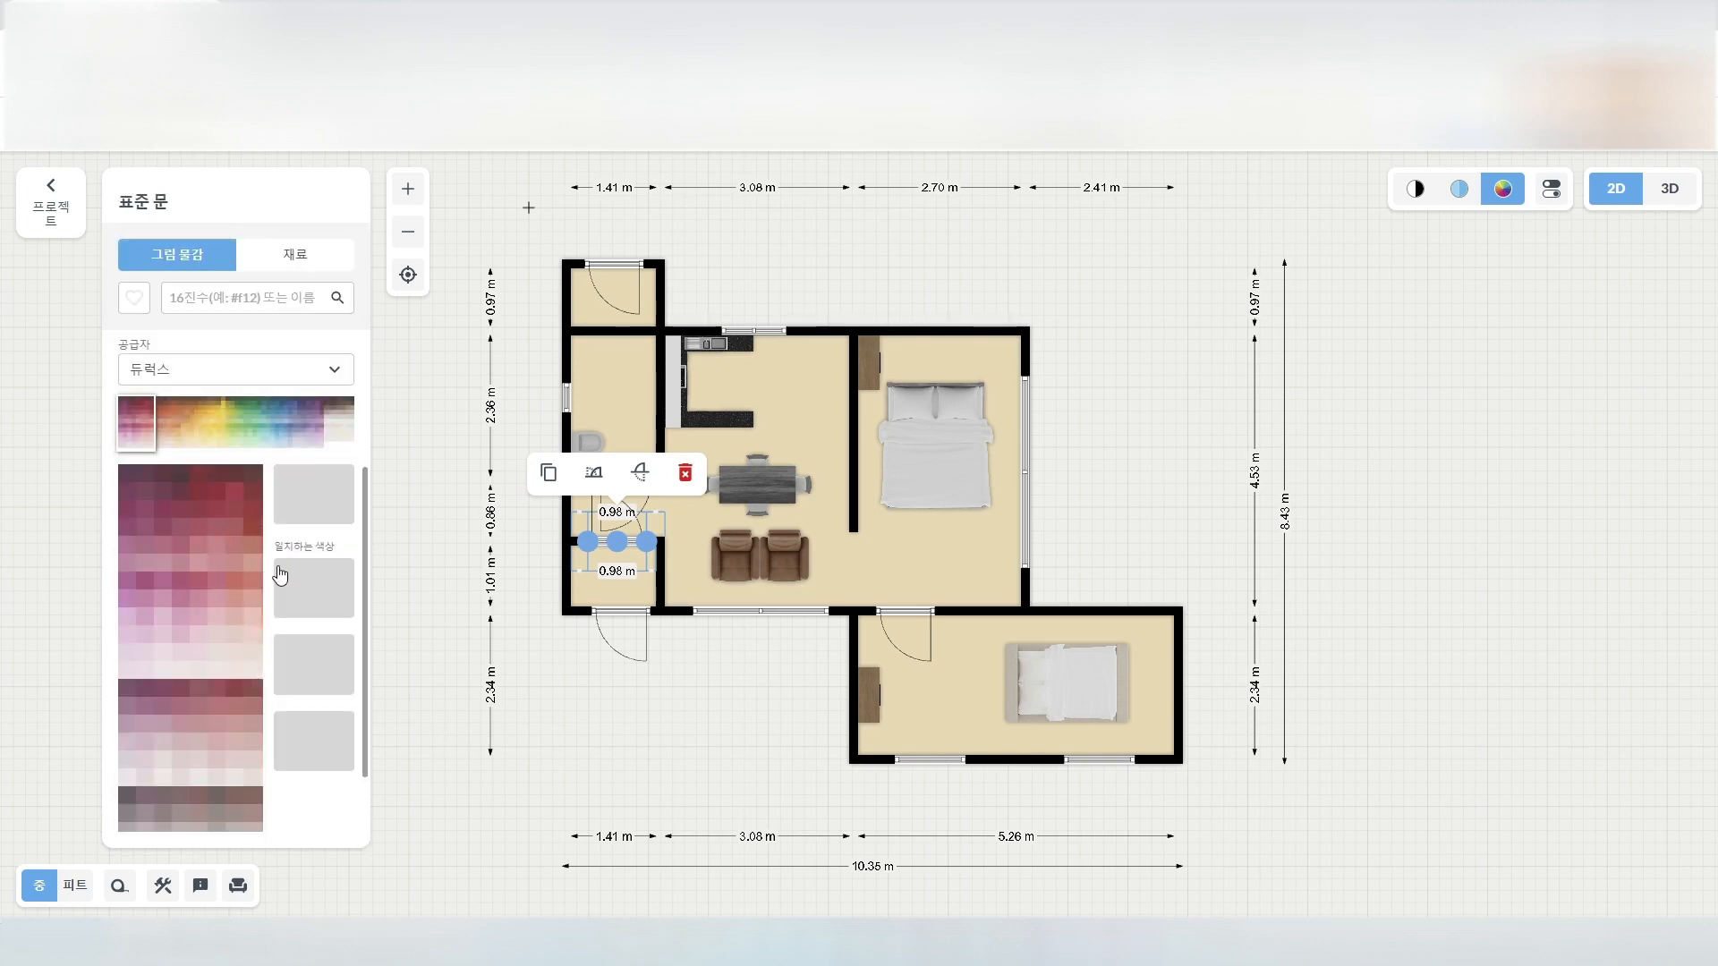
pyautogui.click(500, 764)
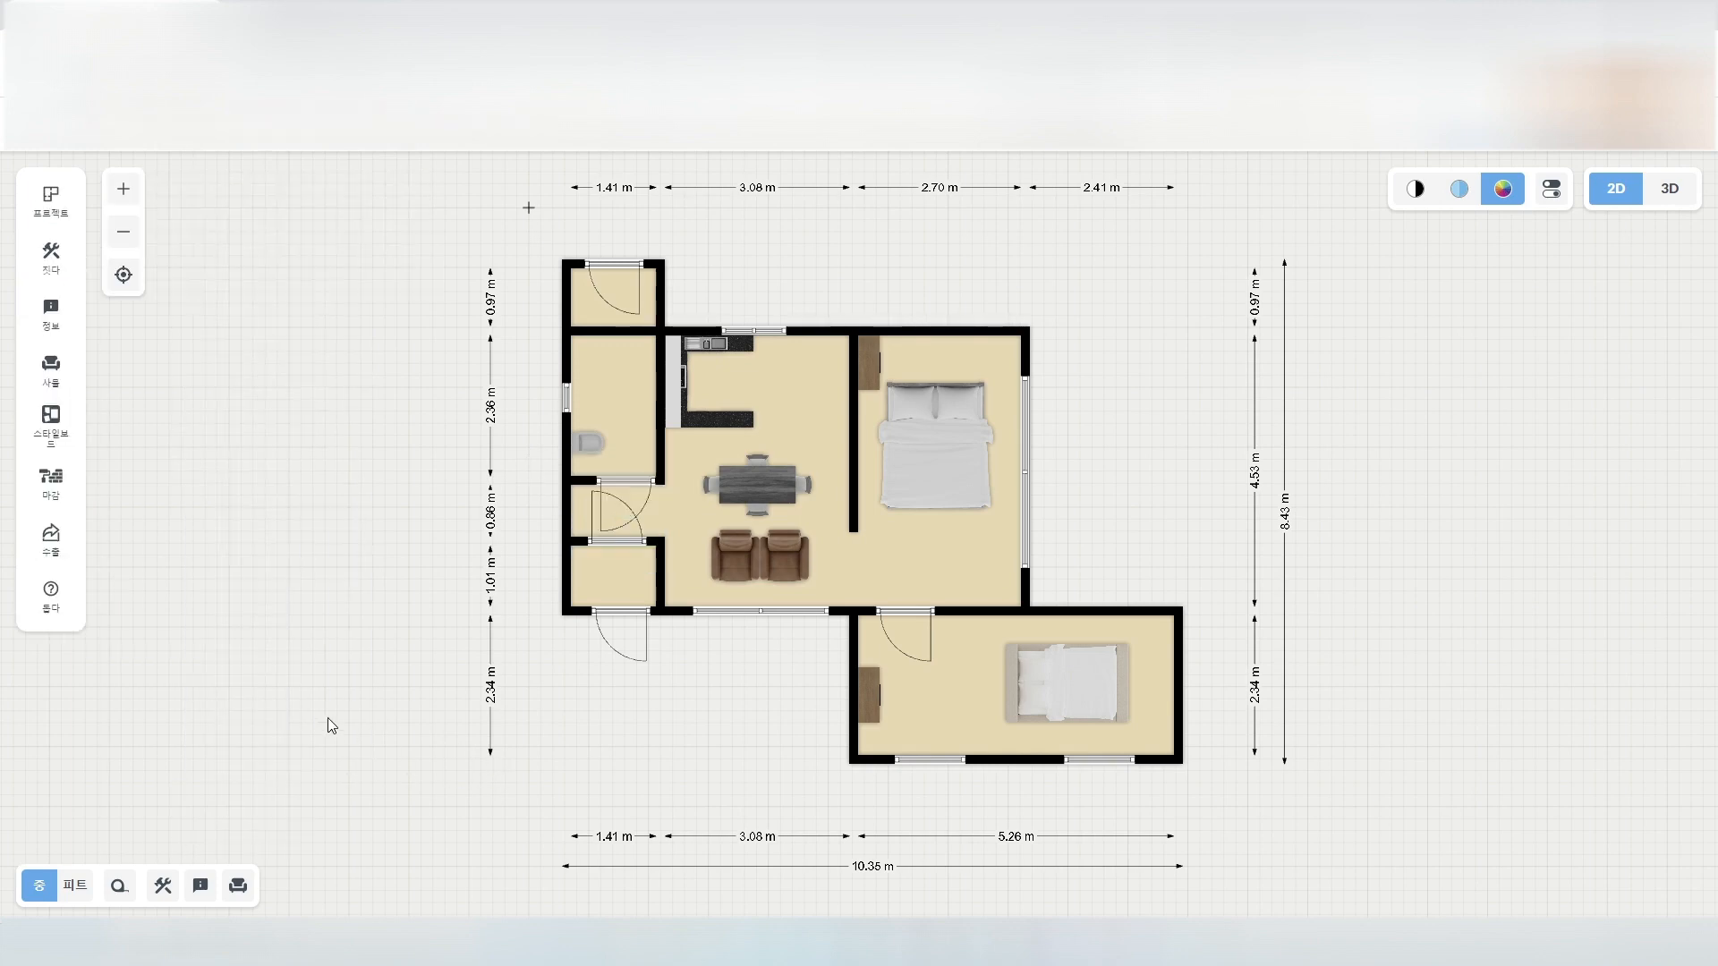
# Set both the frame and door colours of the bathroom door to 베네치아 레드 (790111).
pyautogui.click(629, 495)
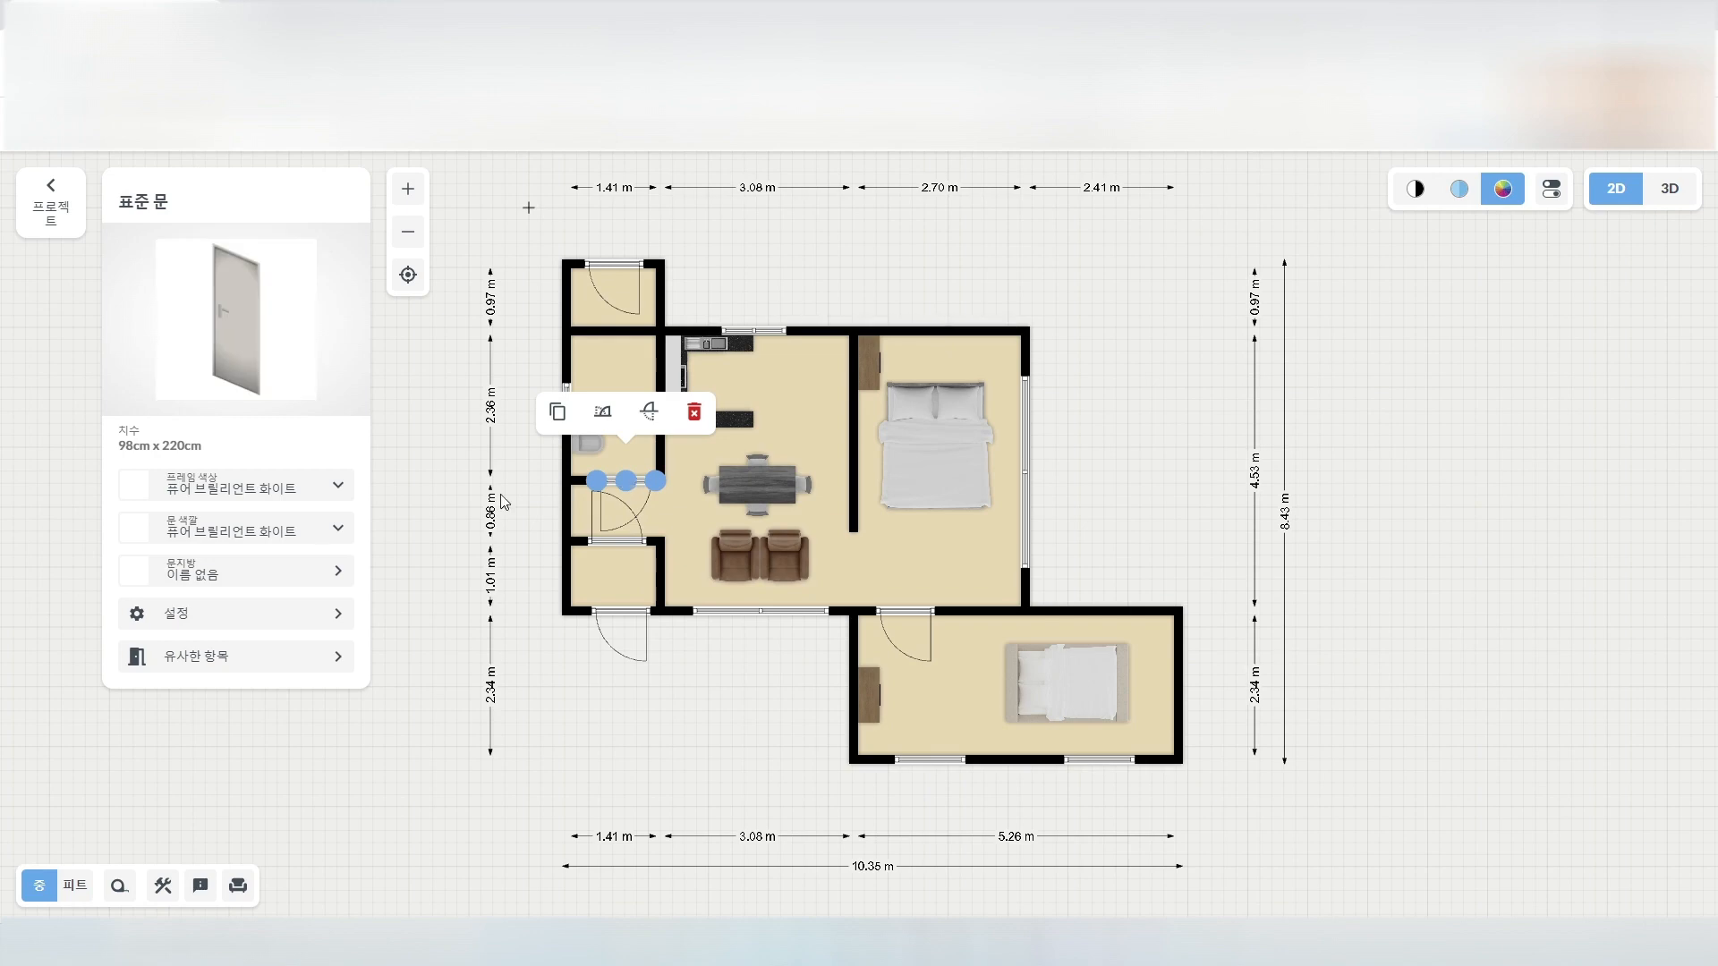
pyautogui.click(238, 490)
pyautogui.click(133, 552)
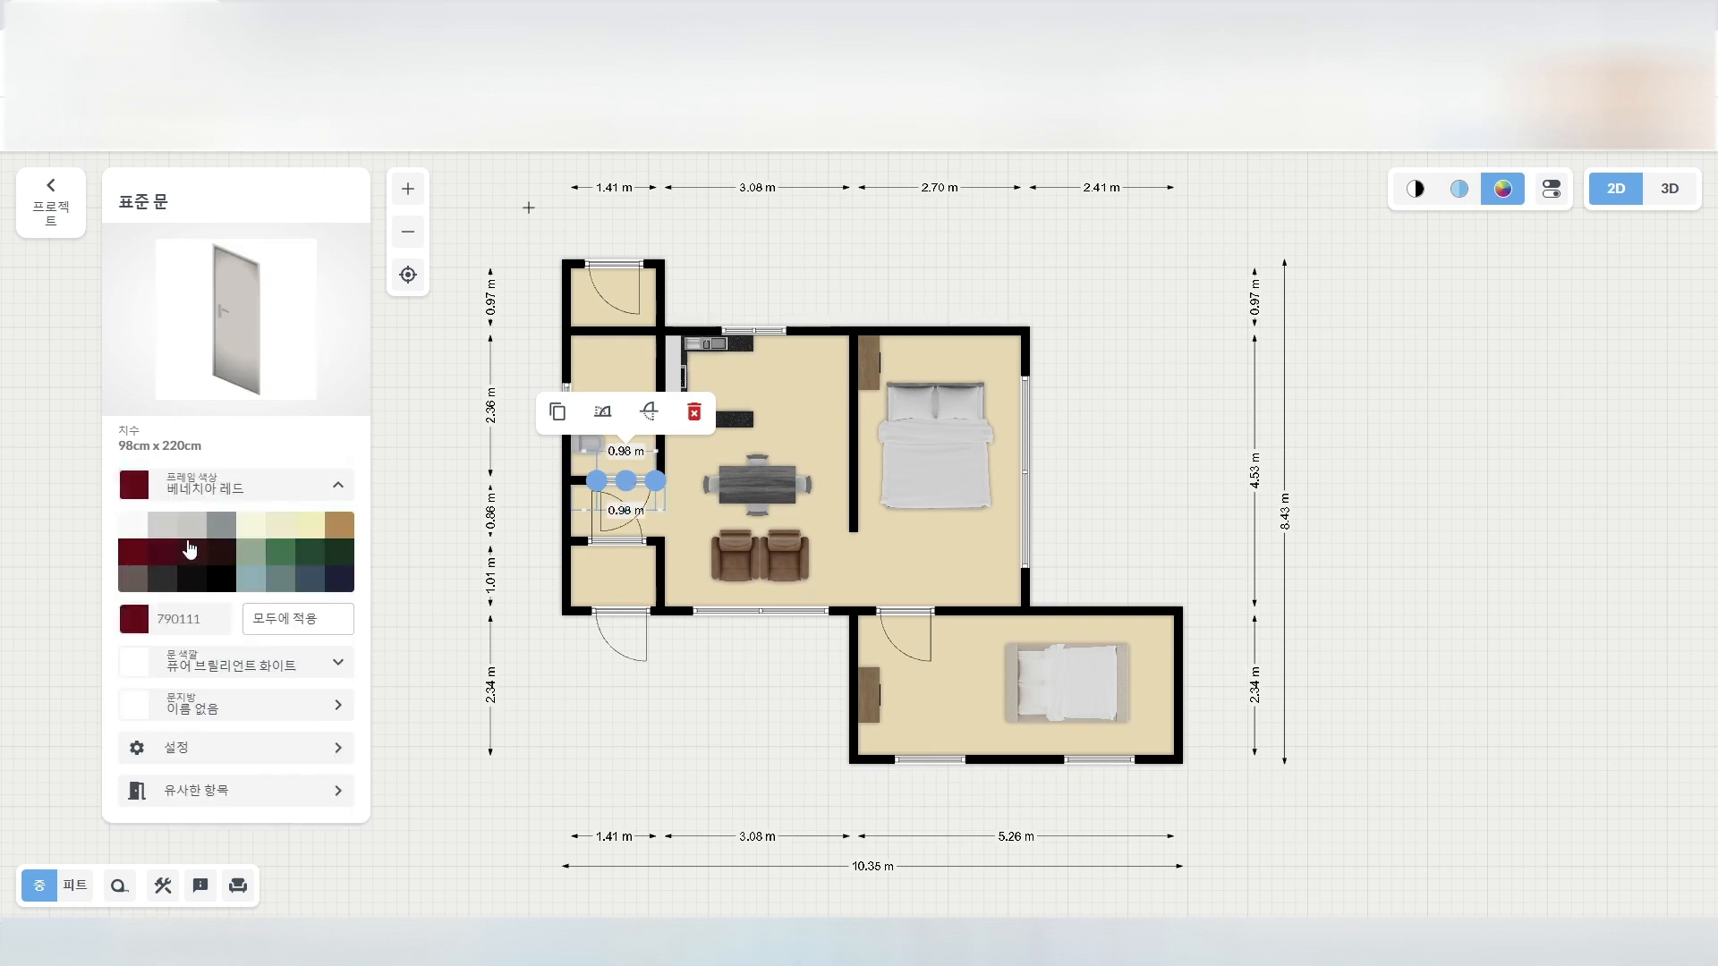
pyautogui.click(234, 666)
pyautogui.click(133, 594)
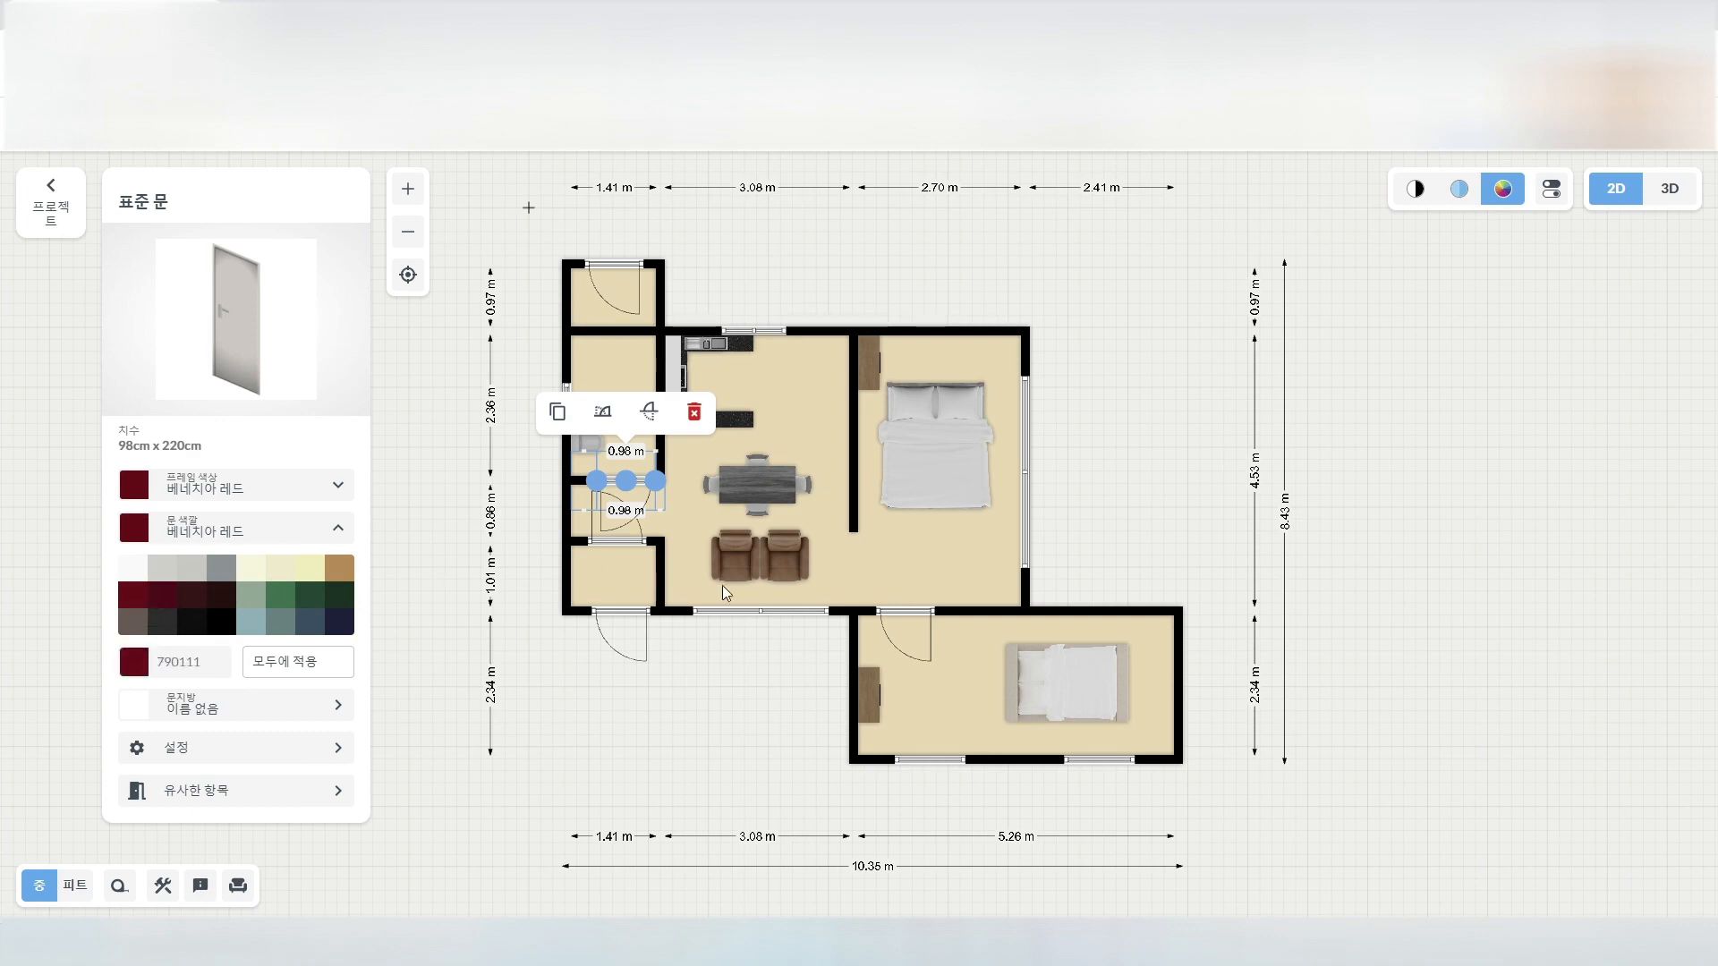
# Set the door colour of the lower-right bedroom's door to 완두콩 (206F4C).
pyautogui.click(911, 616)
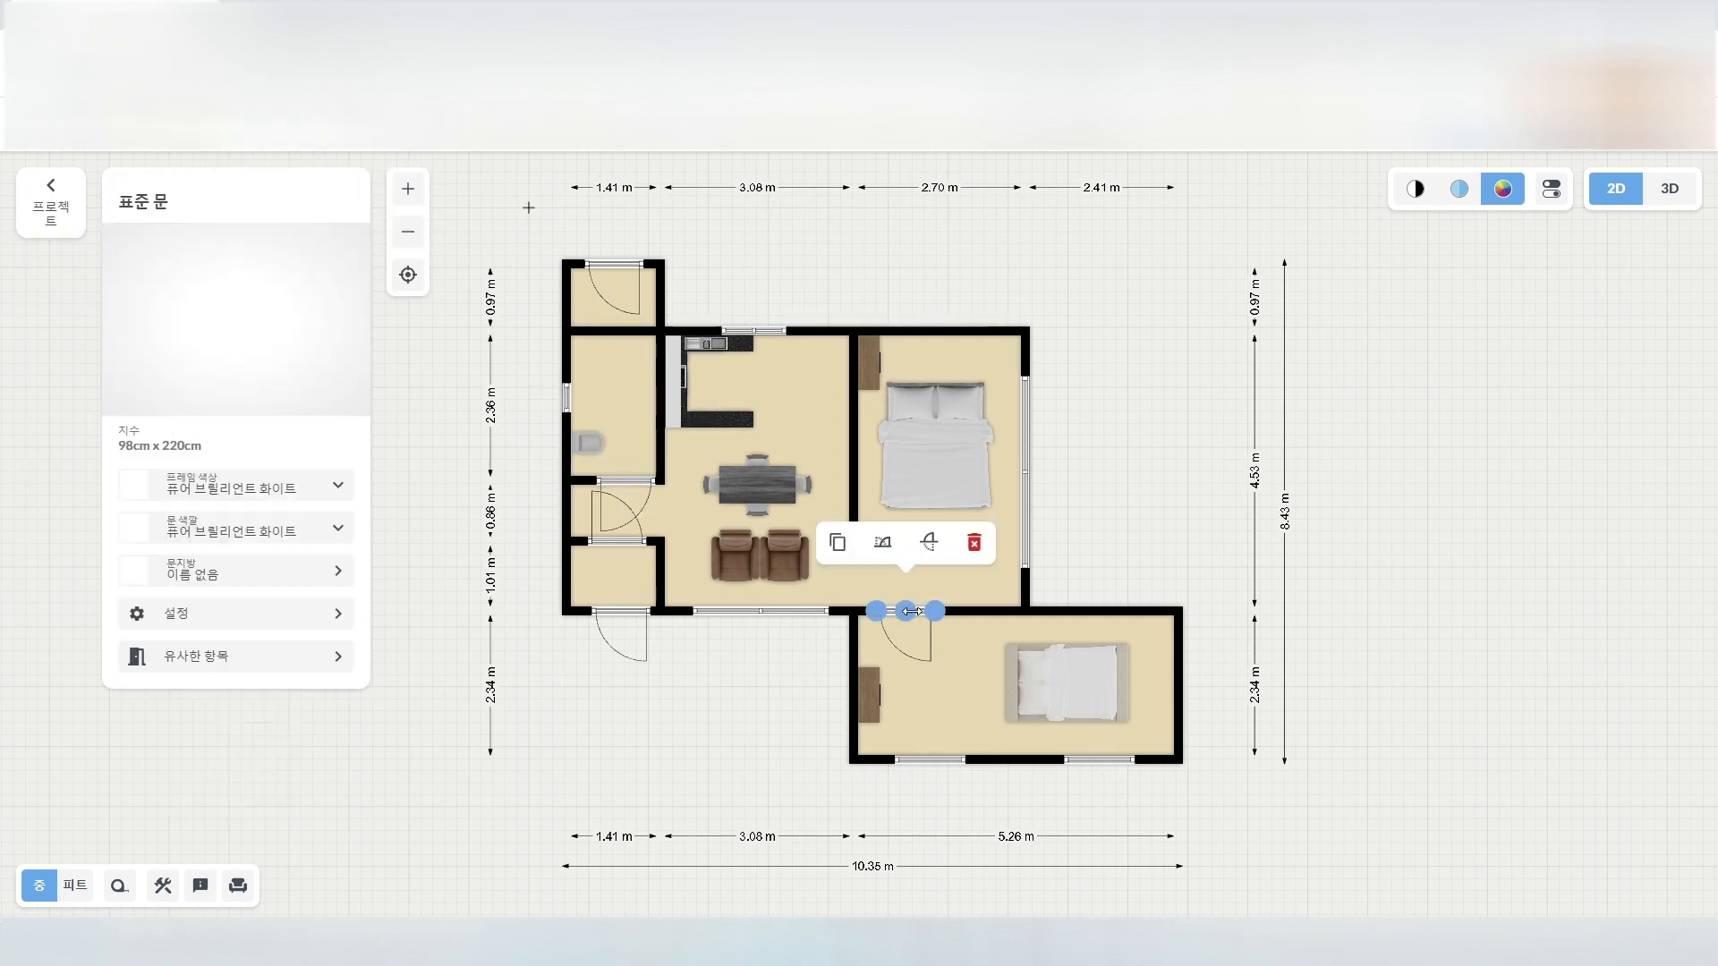
pyautogui.click(251, 542)
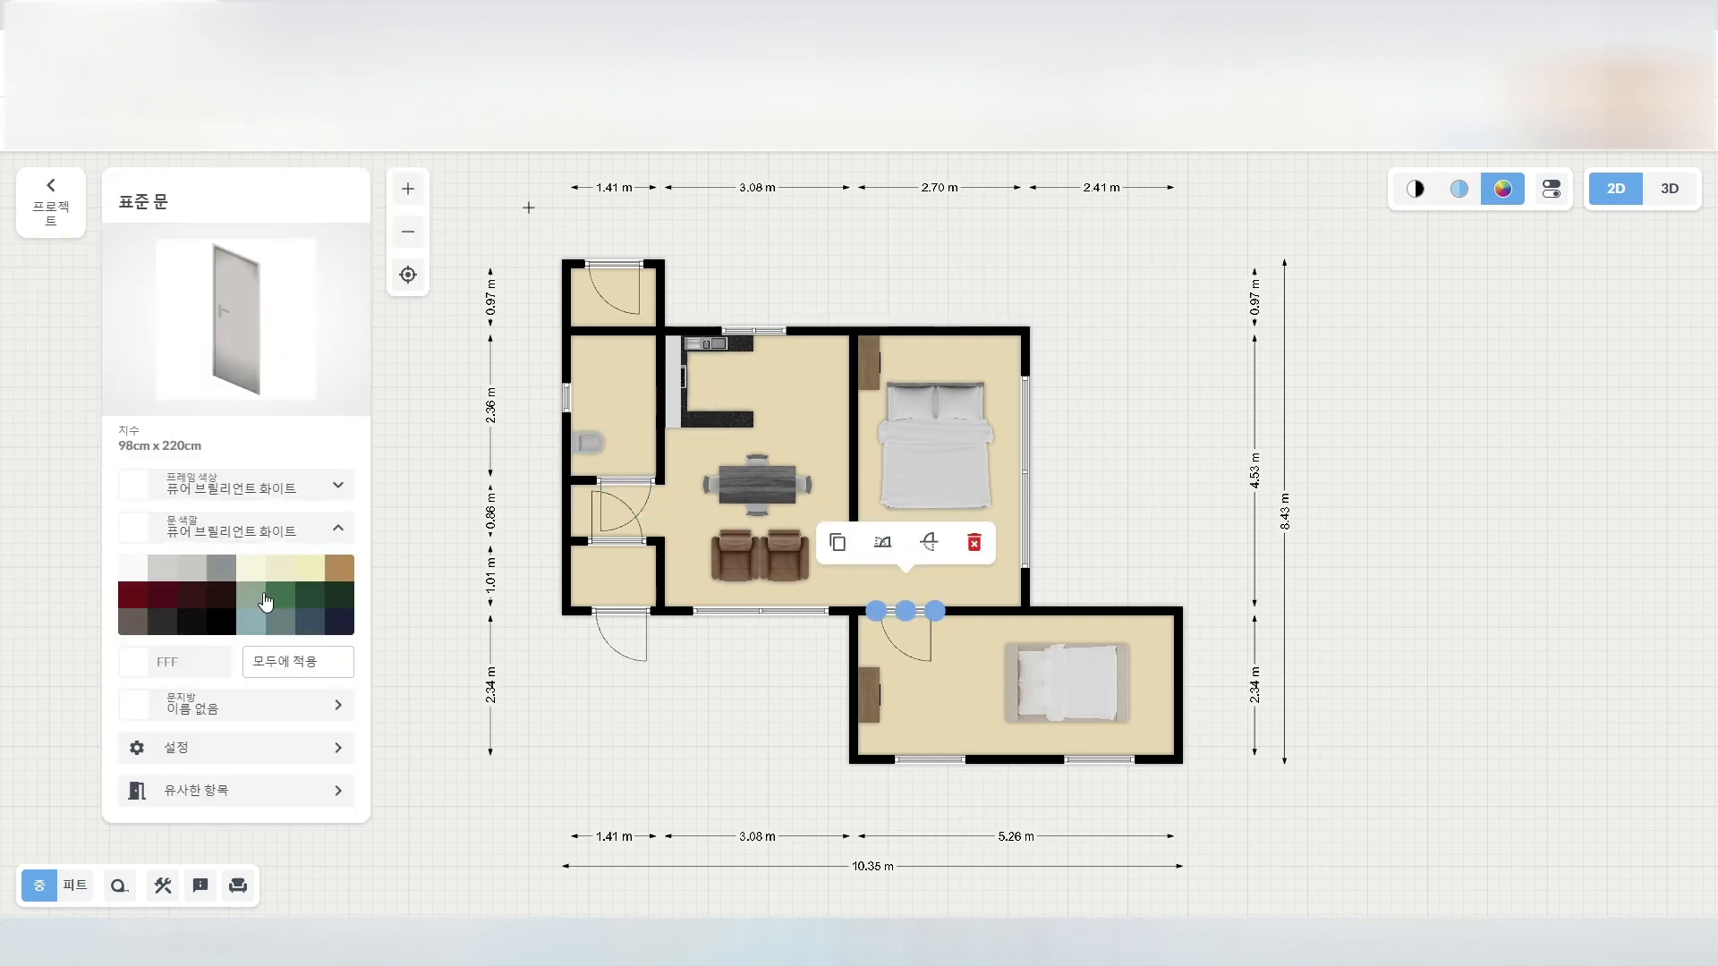
pyautogui.click(280, 594)
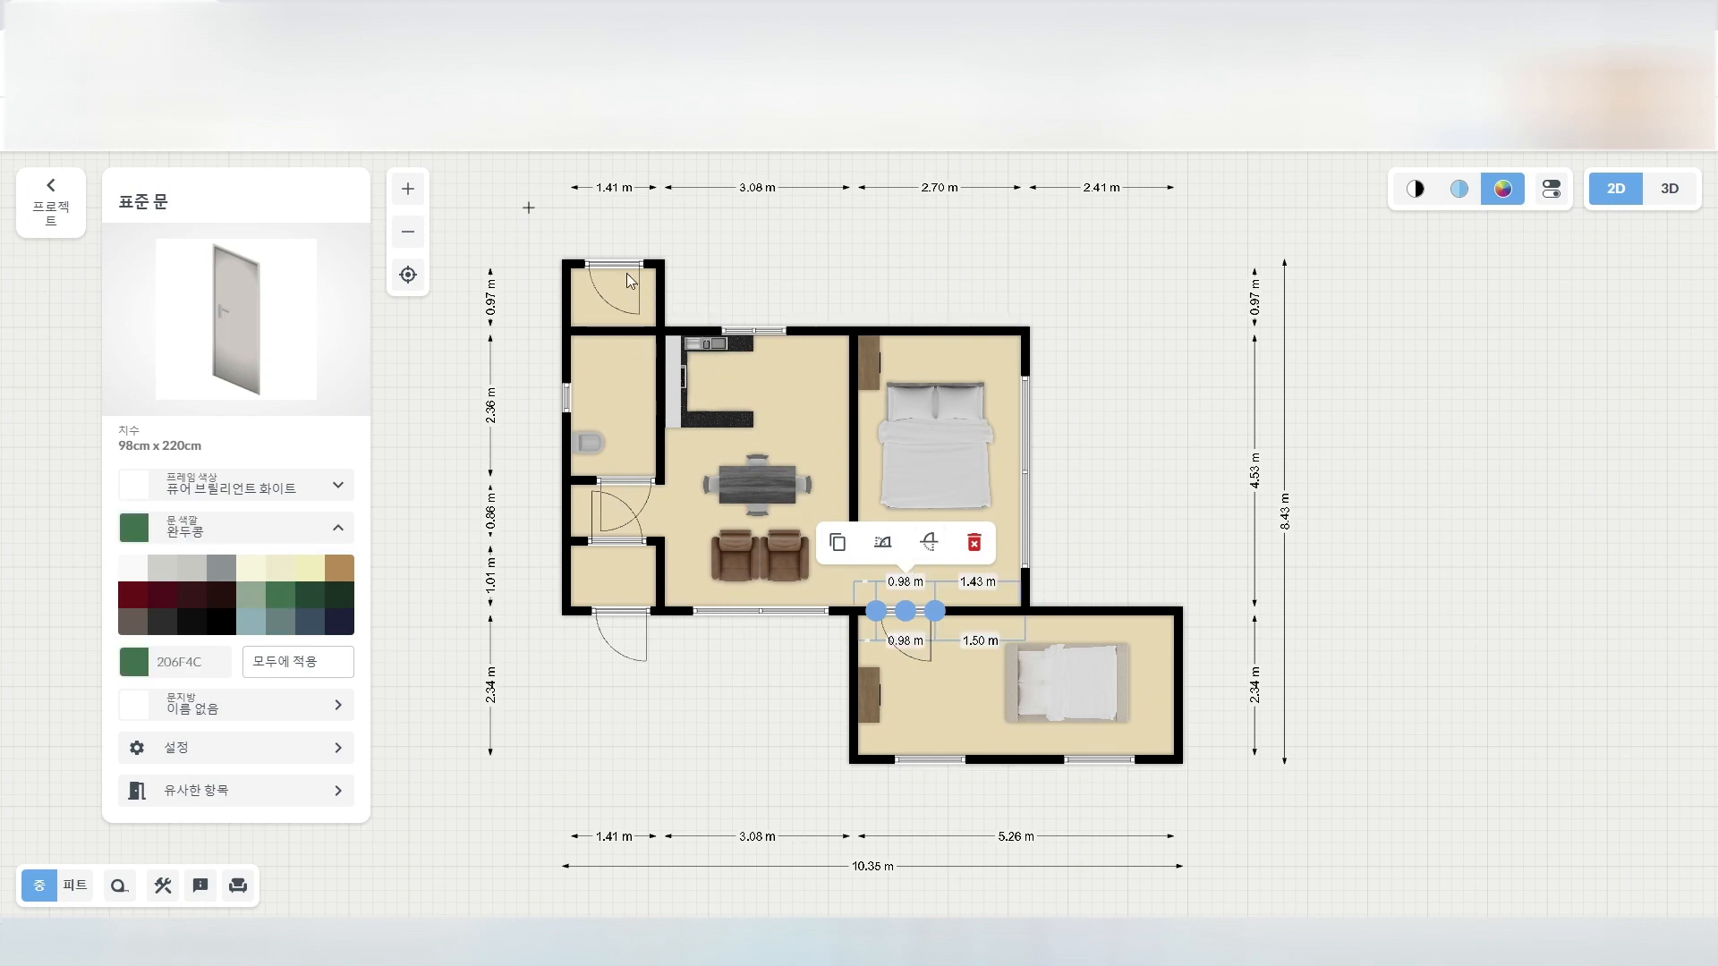
# Change the bathroom door's frame colour to 스위스 커피 (D1CDCC).
pyautogui.click(623, 484)
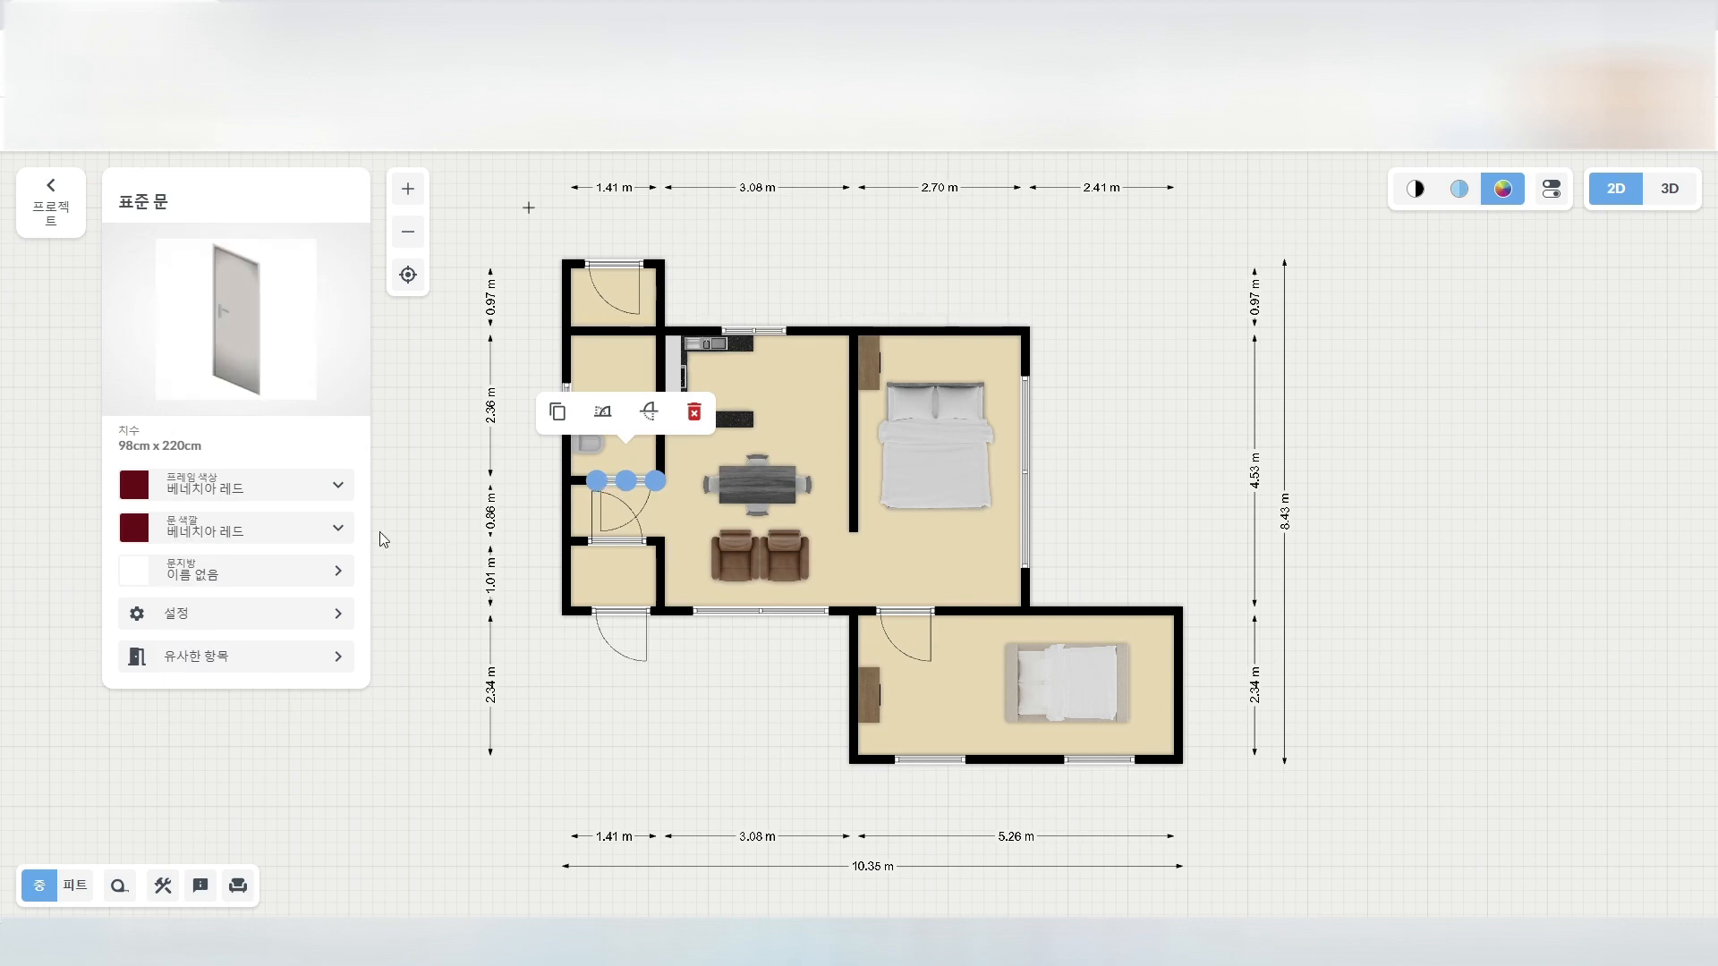
pyautogui.click(234, 493)
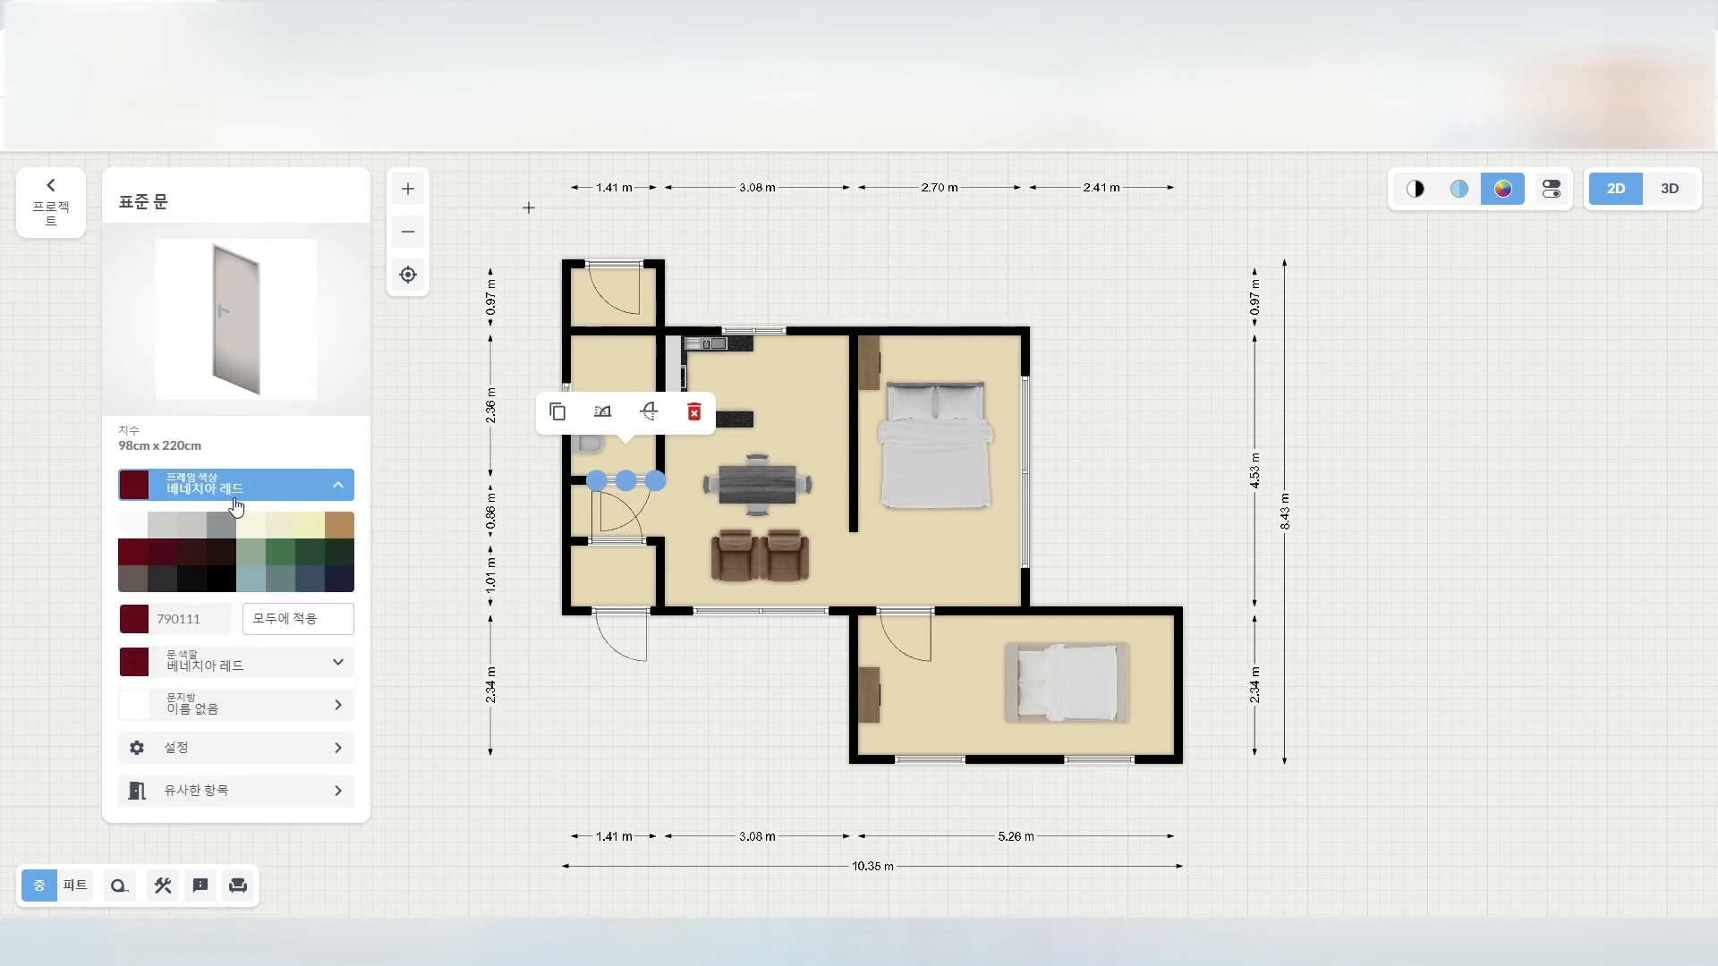
pyautogui.click(170, 526)
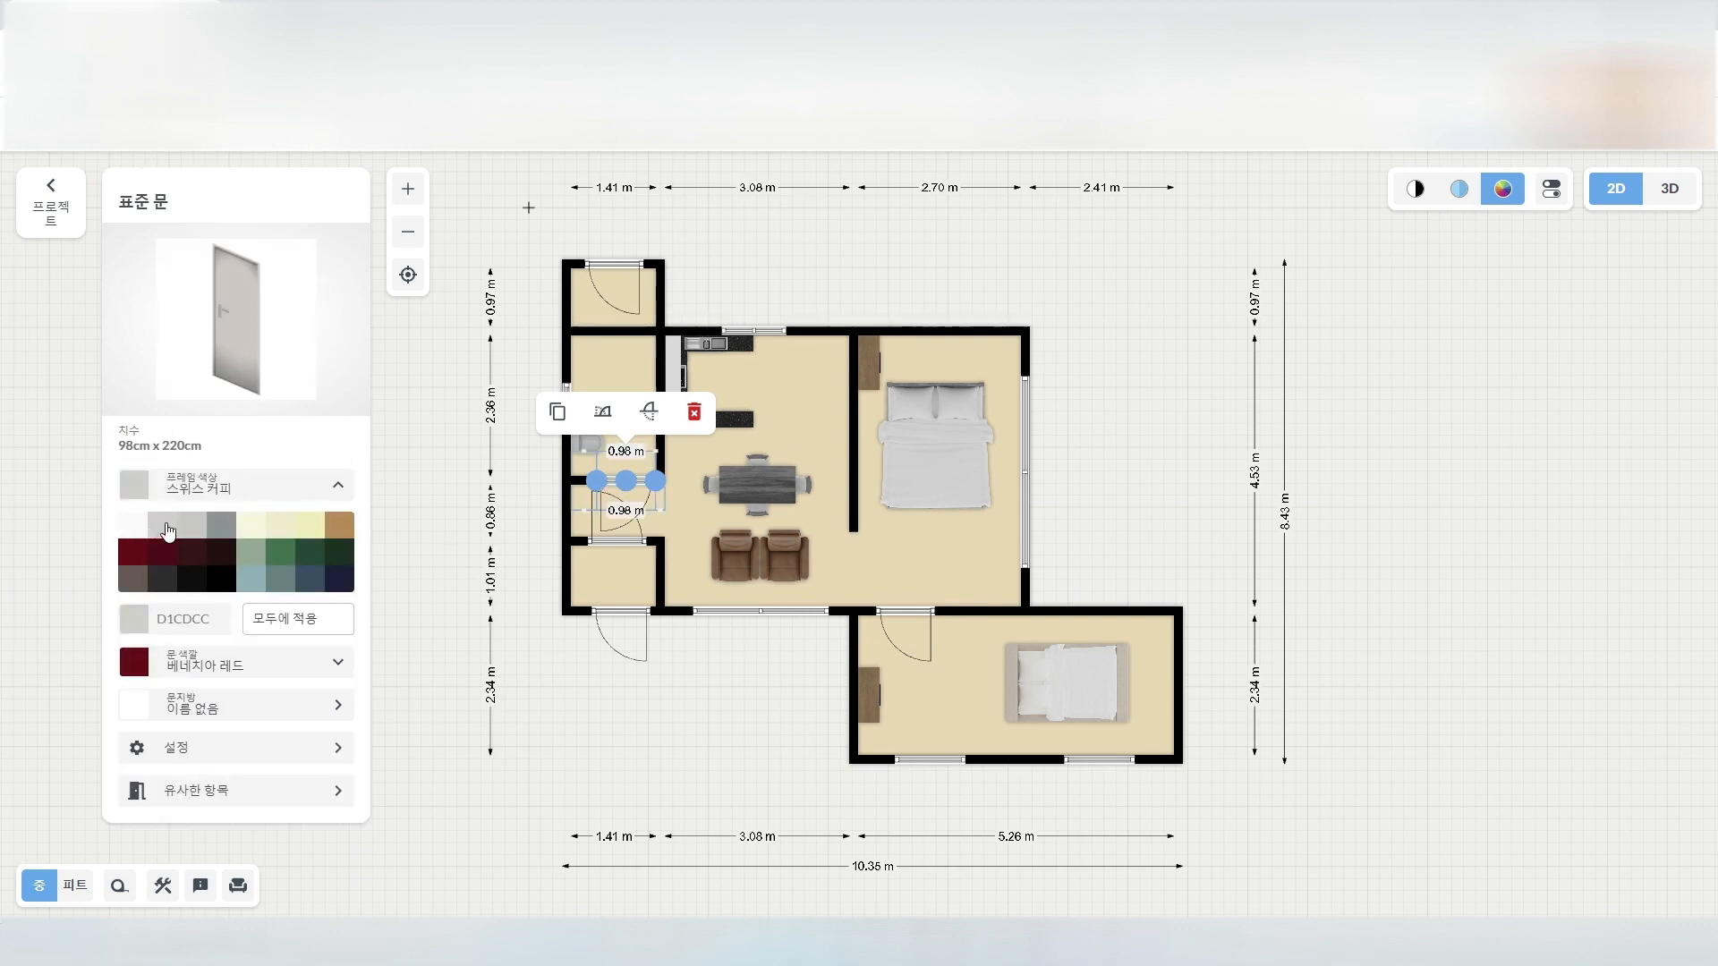
# Set the top-left room's exterior door to frame colour 부시 (113020) and door colour 커피 콩 (2D100F).
pyautogui.click(621, 268)
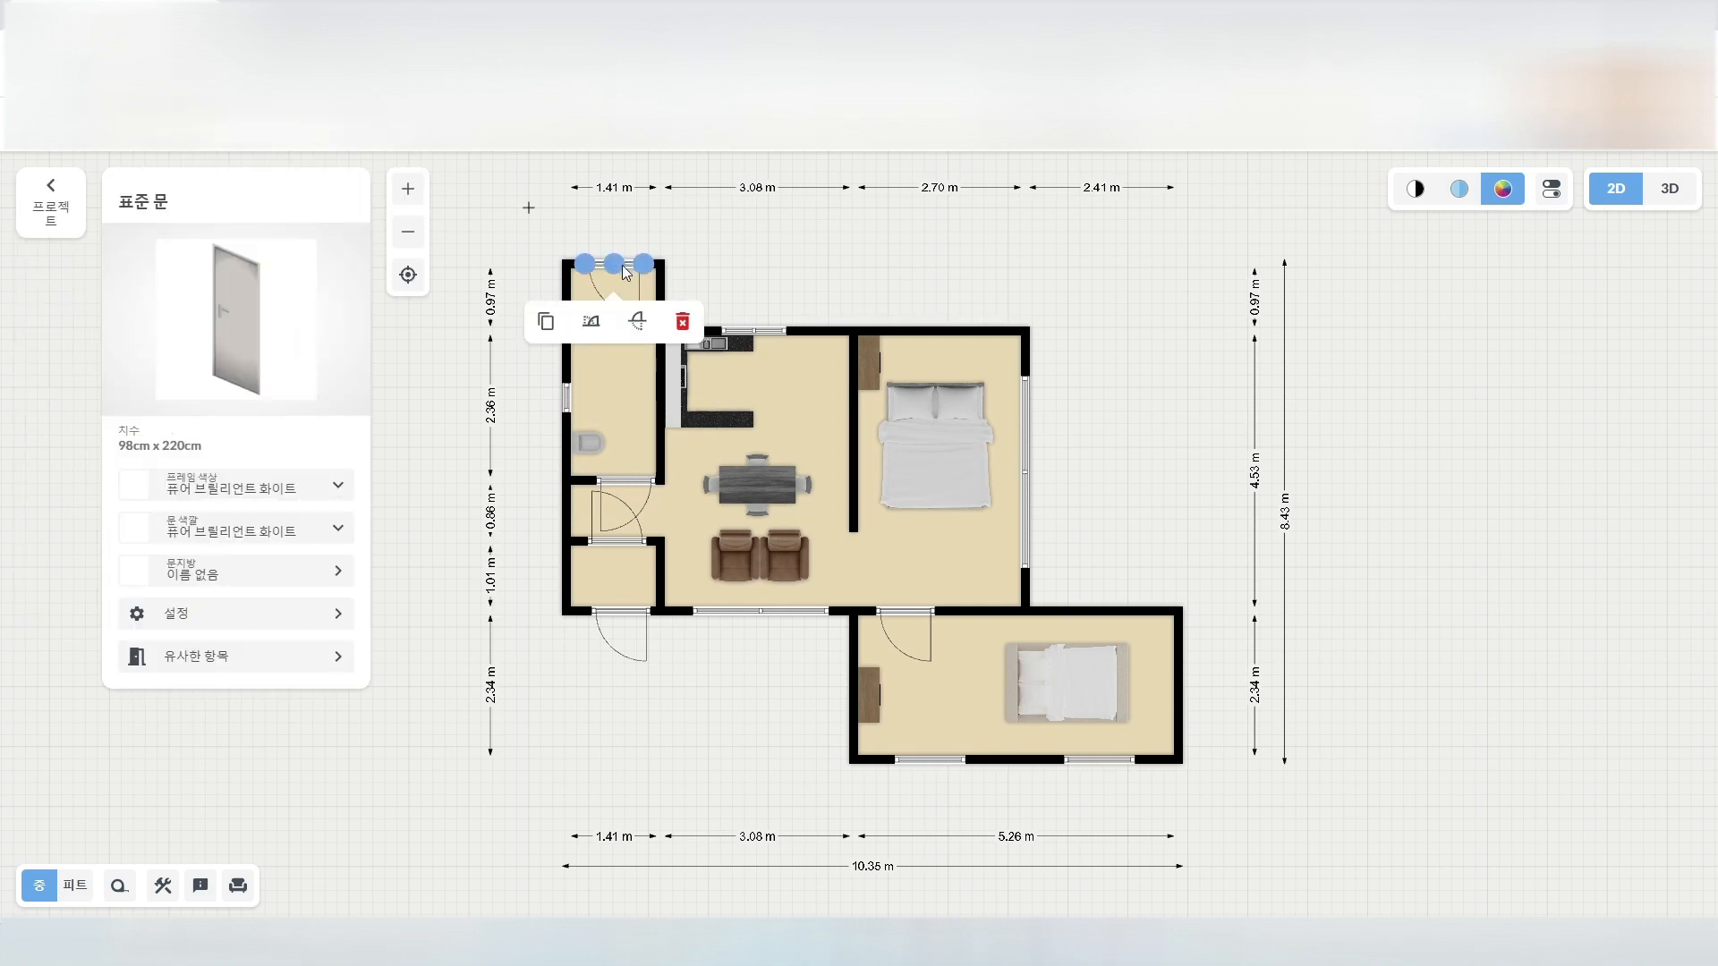
pyautogui.click(304, 473)
pyautogui.click(340, 564)
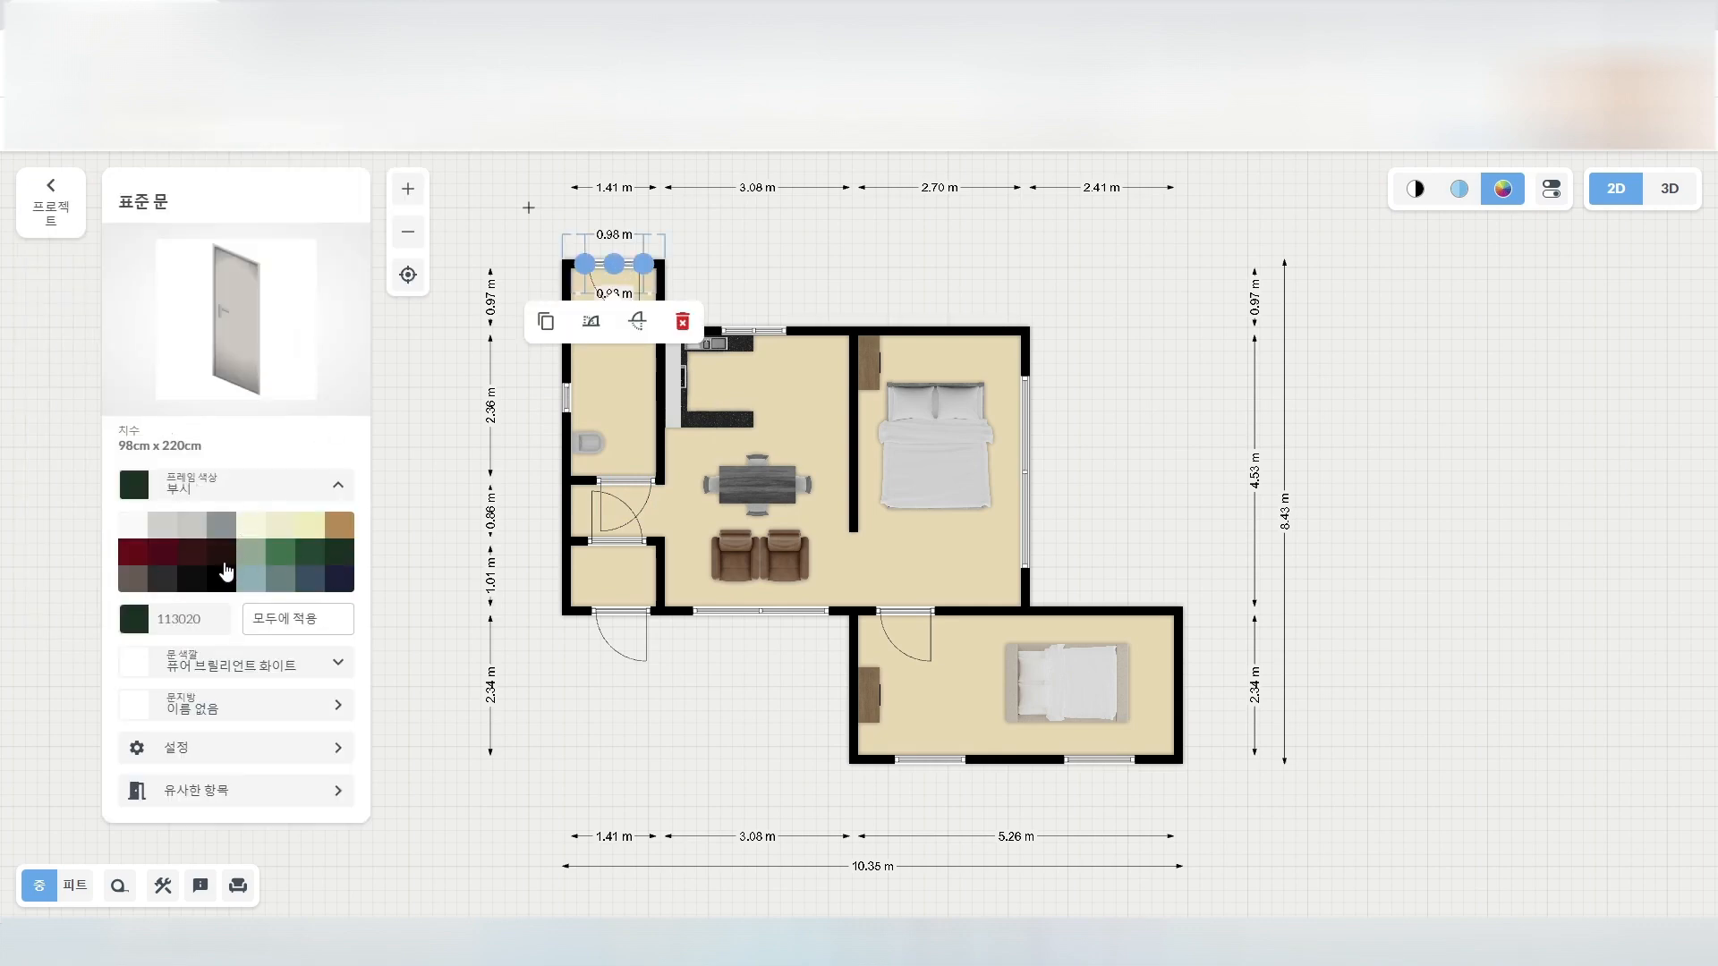
pyautogui.click(269, 664)
pyautogui.click(226, 596)
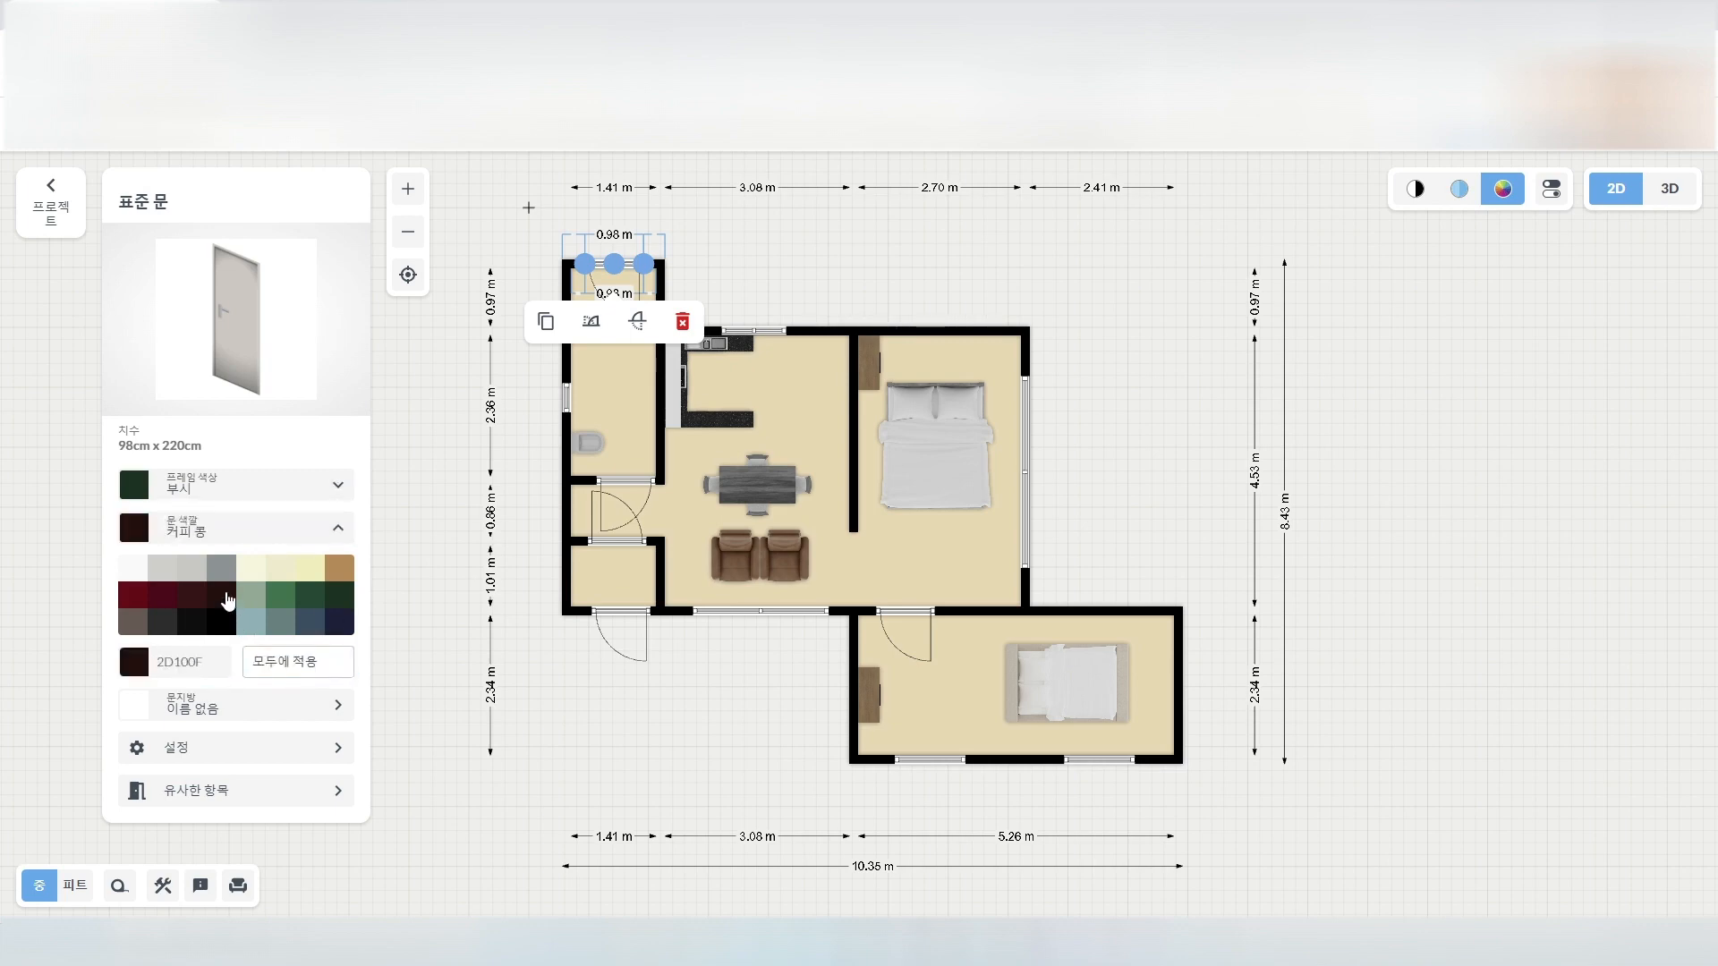
pyautogui.click(1429, 538)
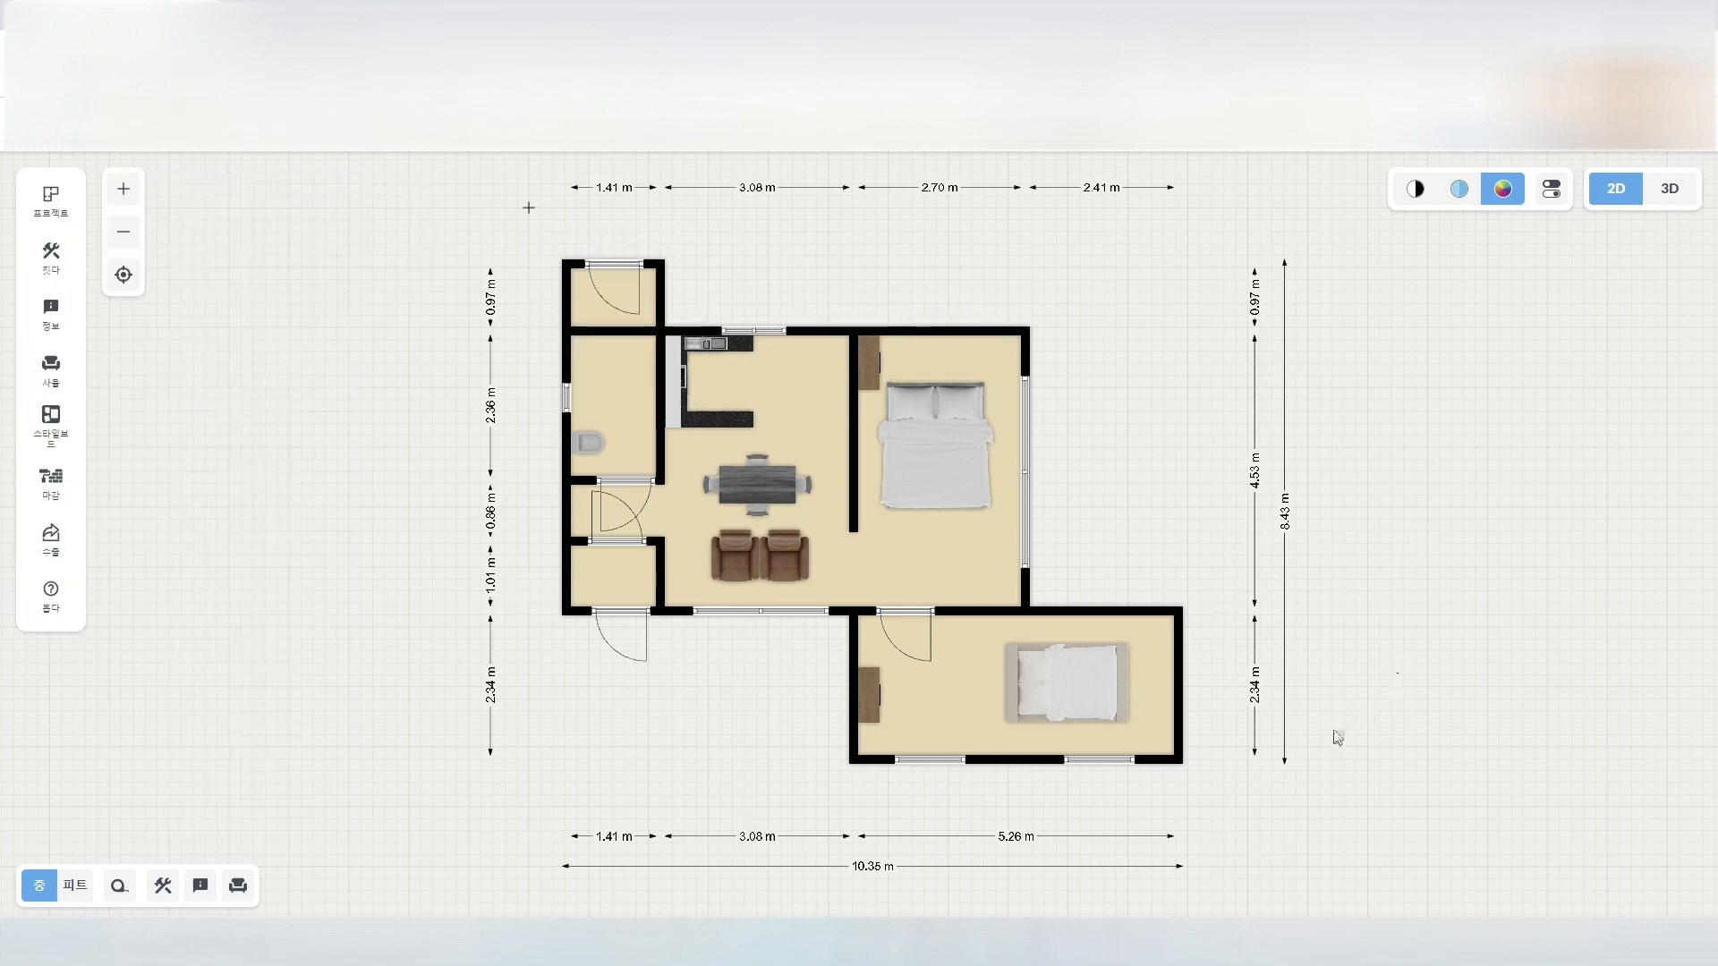
# Examine the recoloured doors throughout the house in the 3D view from several angles.
pyautogui.click(1664, 190)
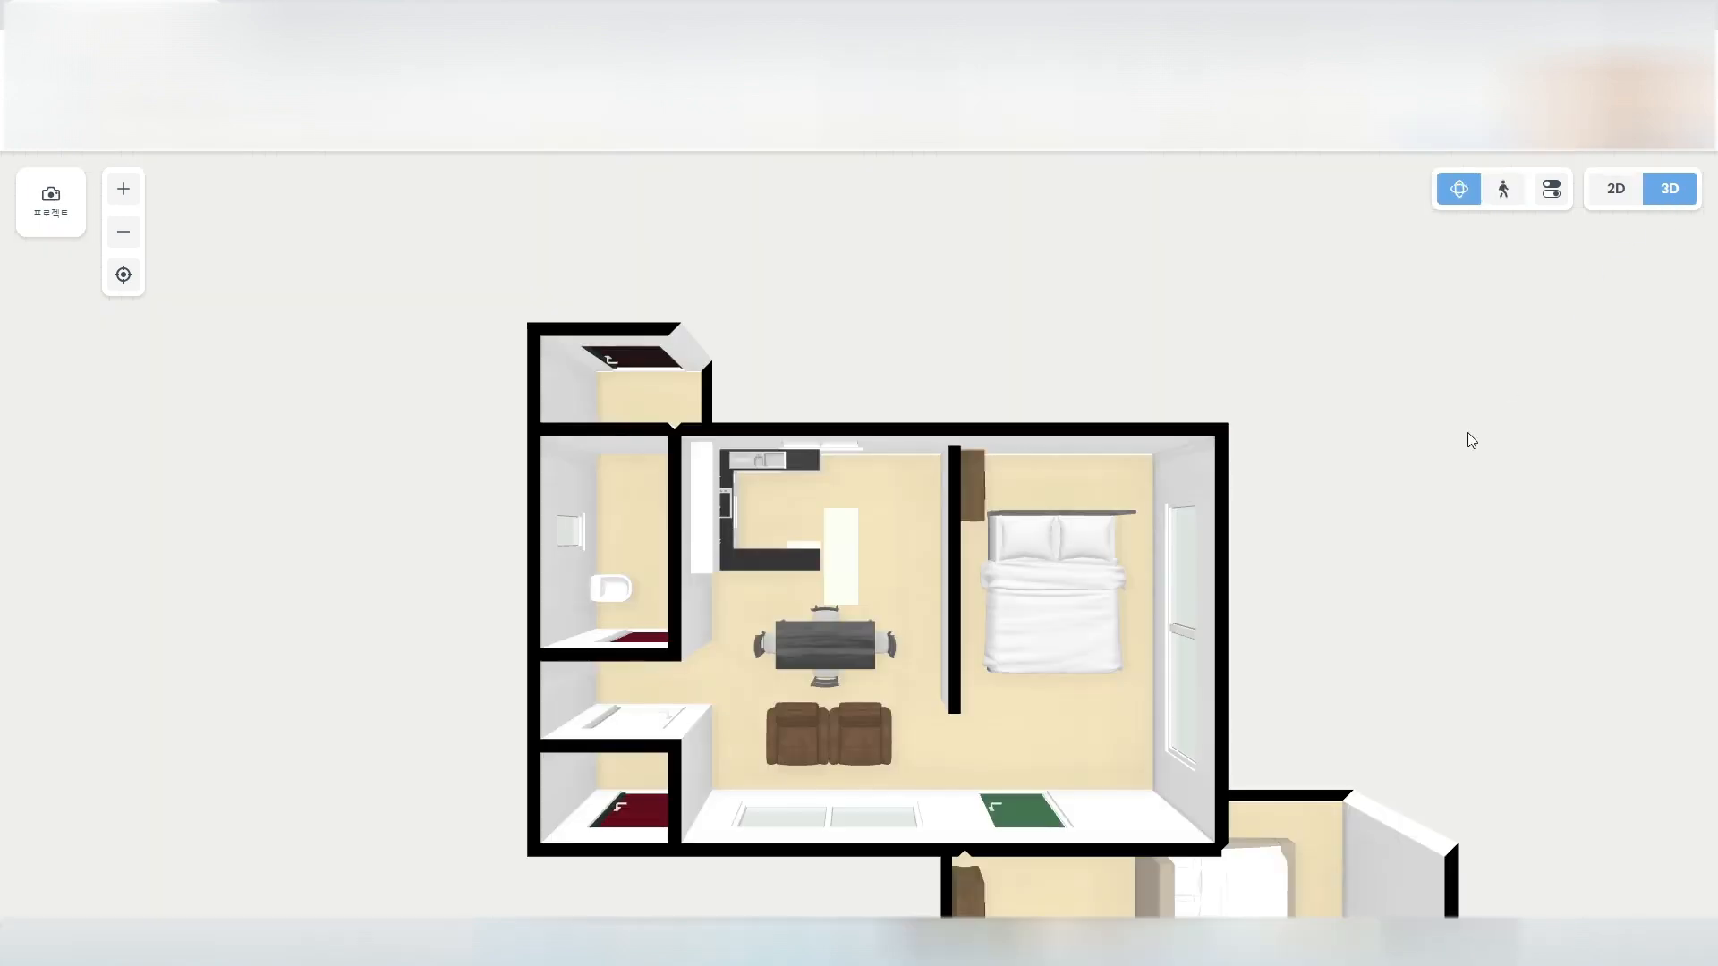
pyautogui.scroll(-4, 1330, 602)
pyautogui.moveTo(1266, 656); pyautogui.dragTo(1039, 635)
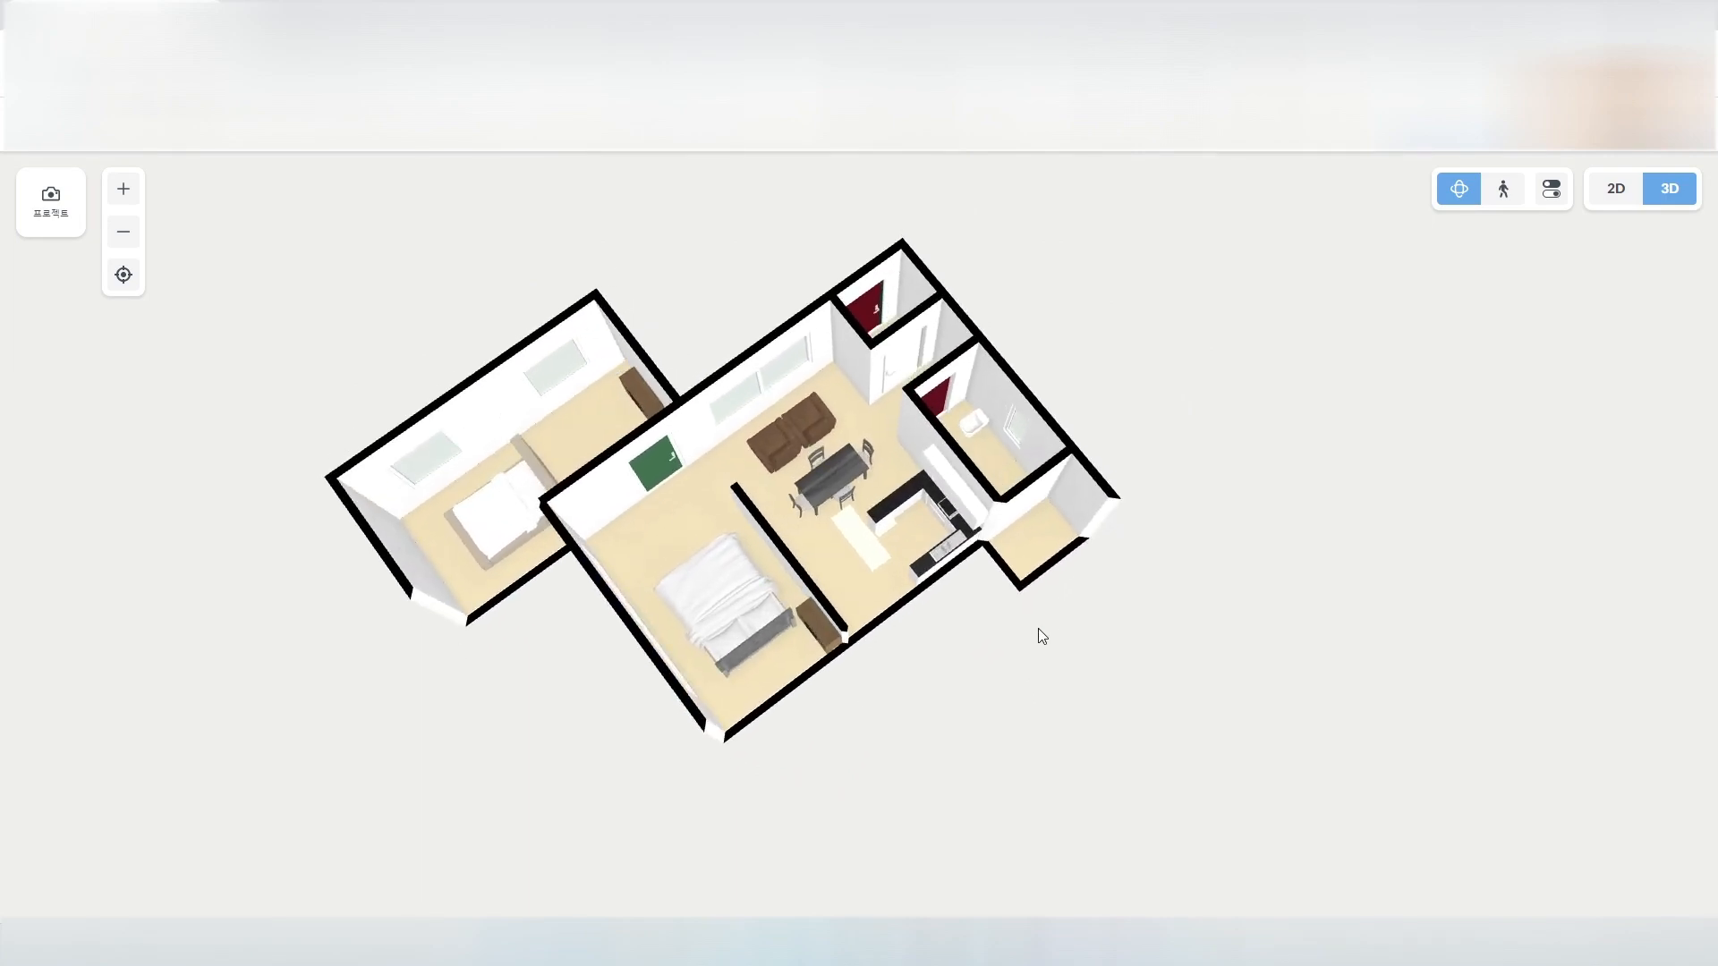
pyautogui.scroll(-2, 1204, 637)
pyautogui.scroll(5, 1204, 637)
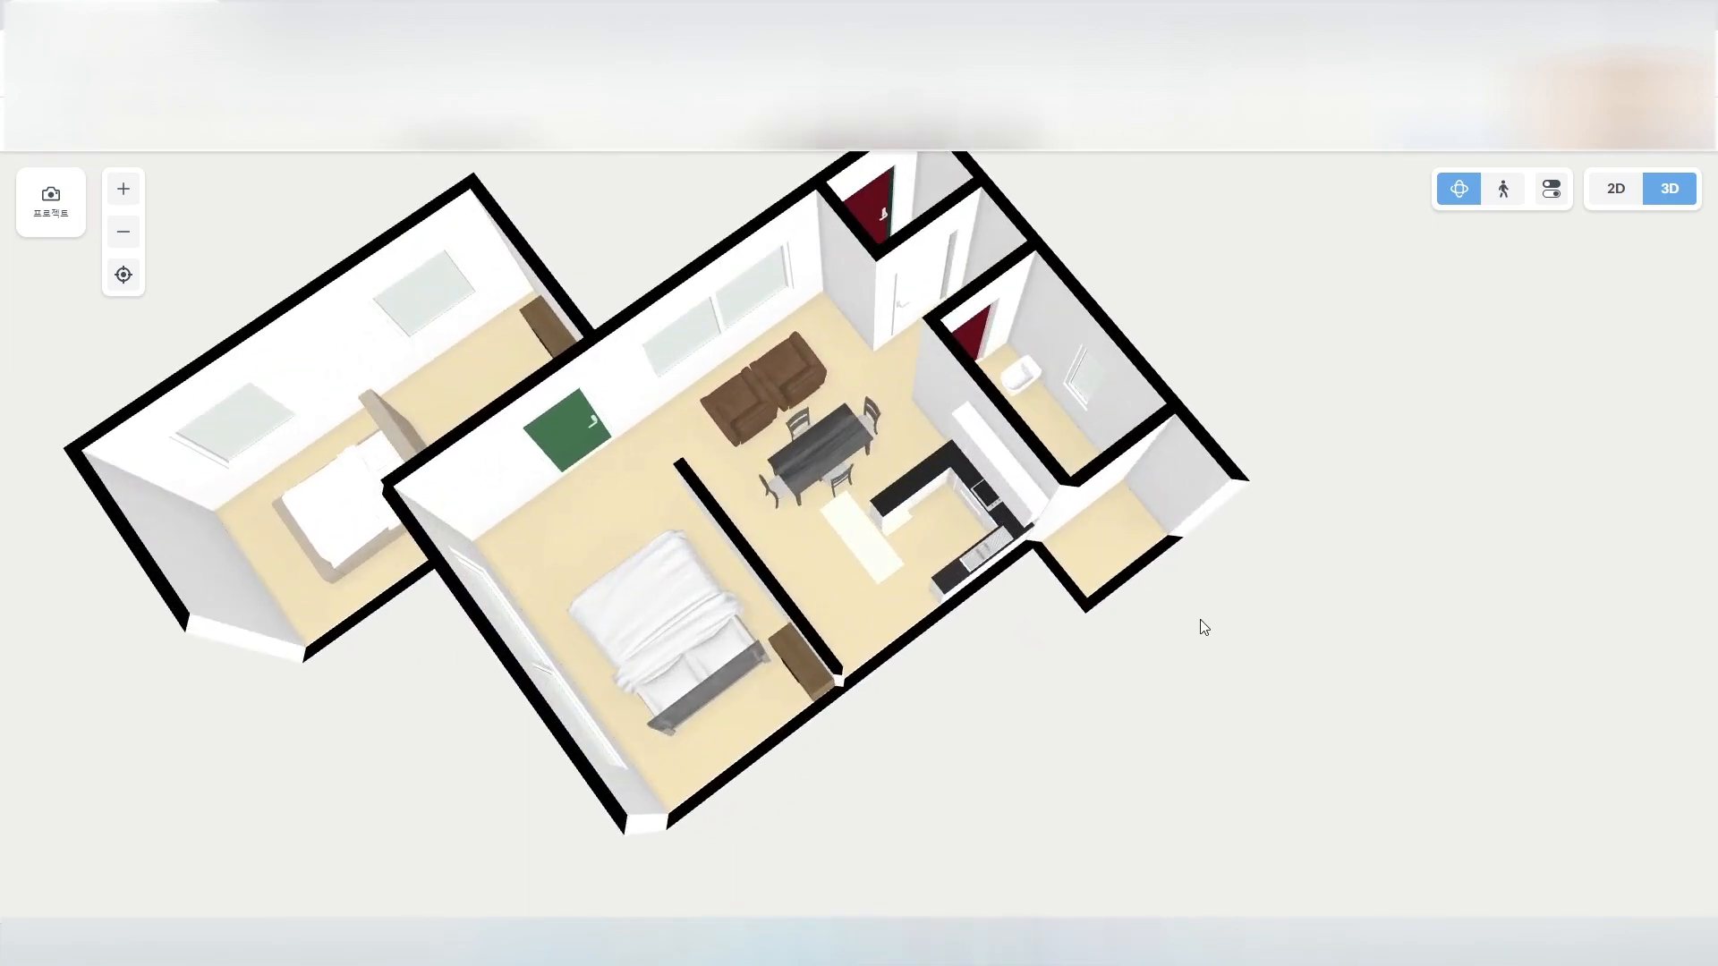
pyautogui.scroll(5, 1199, 622)
pyautogui.scroll(-5, 1194, 621)
pyautogui.moveTo(1188, 619); pyautogui.dragTo(1233, 778)
pyautogui.moveTo(1258, 682)
pyautogui.mouseDown()
pyautogui.moveTo(1285, 690)
pyautogui.moveTo(1271, 664)
pyautogui.mouseUp()
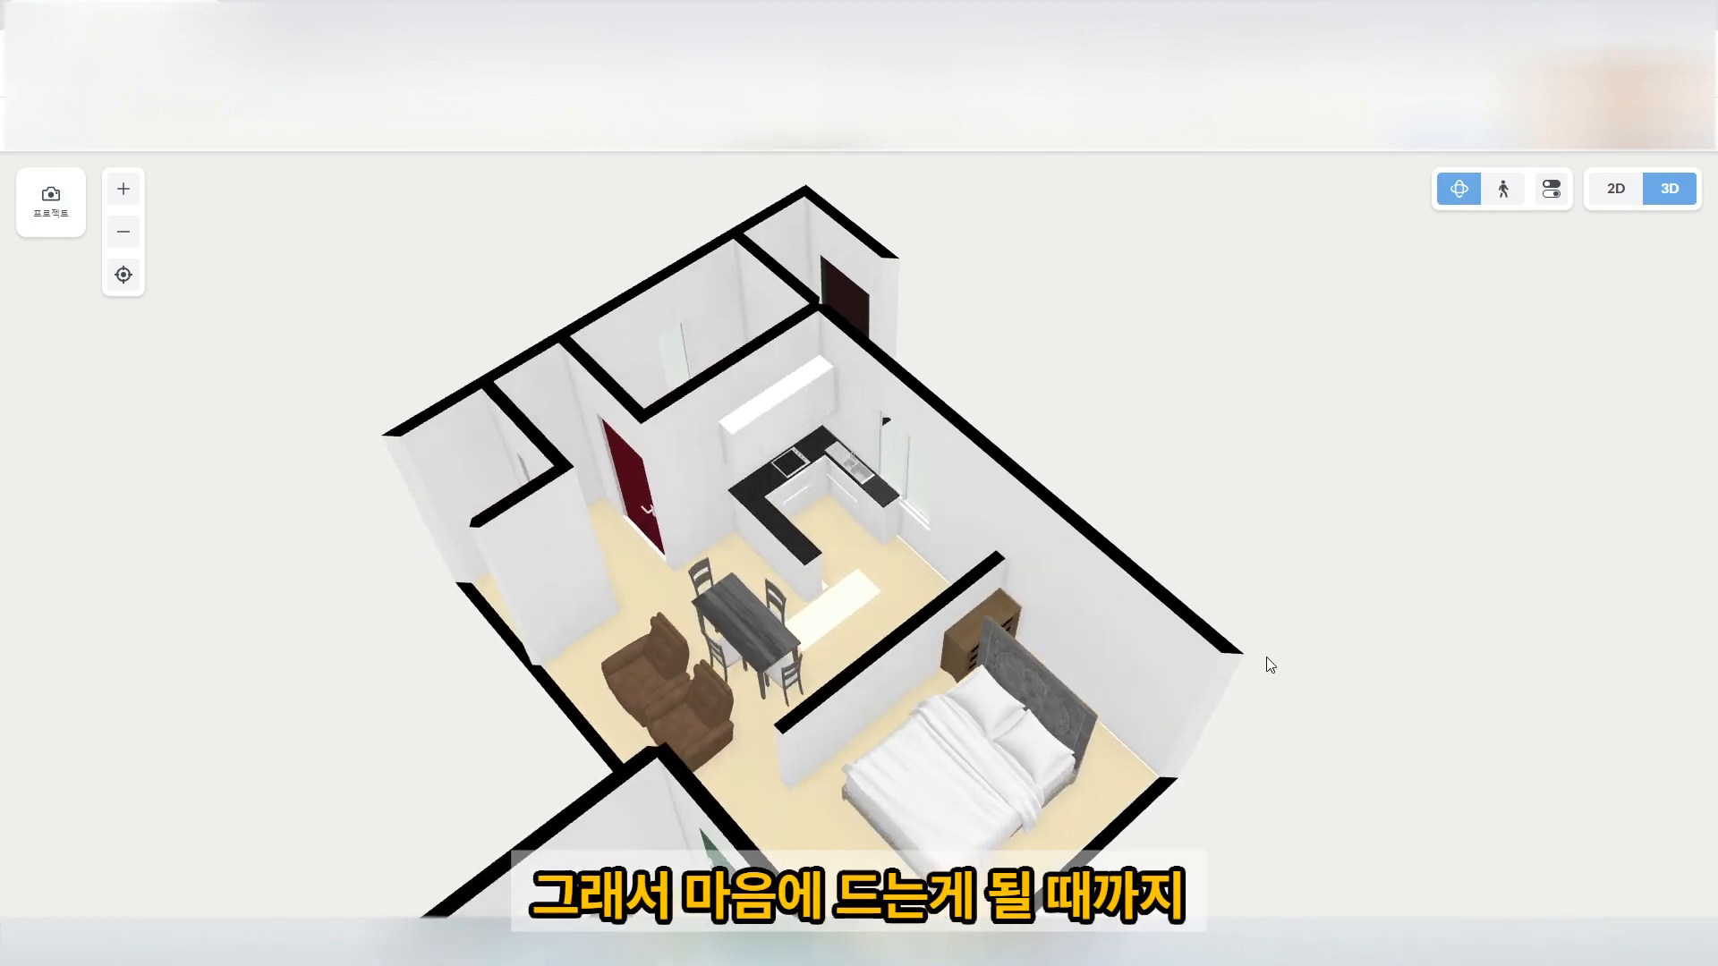